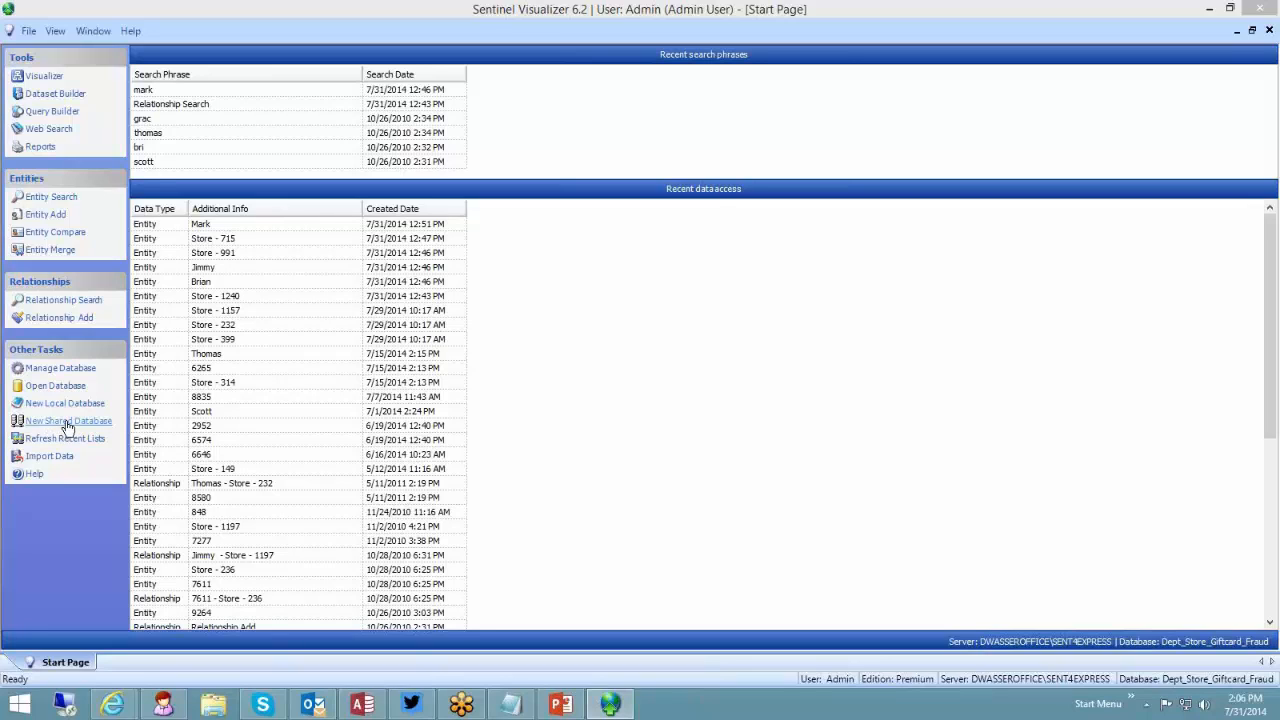
Step: Create a new local database named Sample_database and open it
left_click(65, 405)
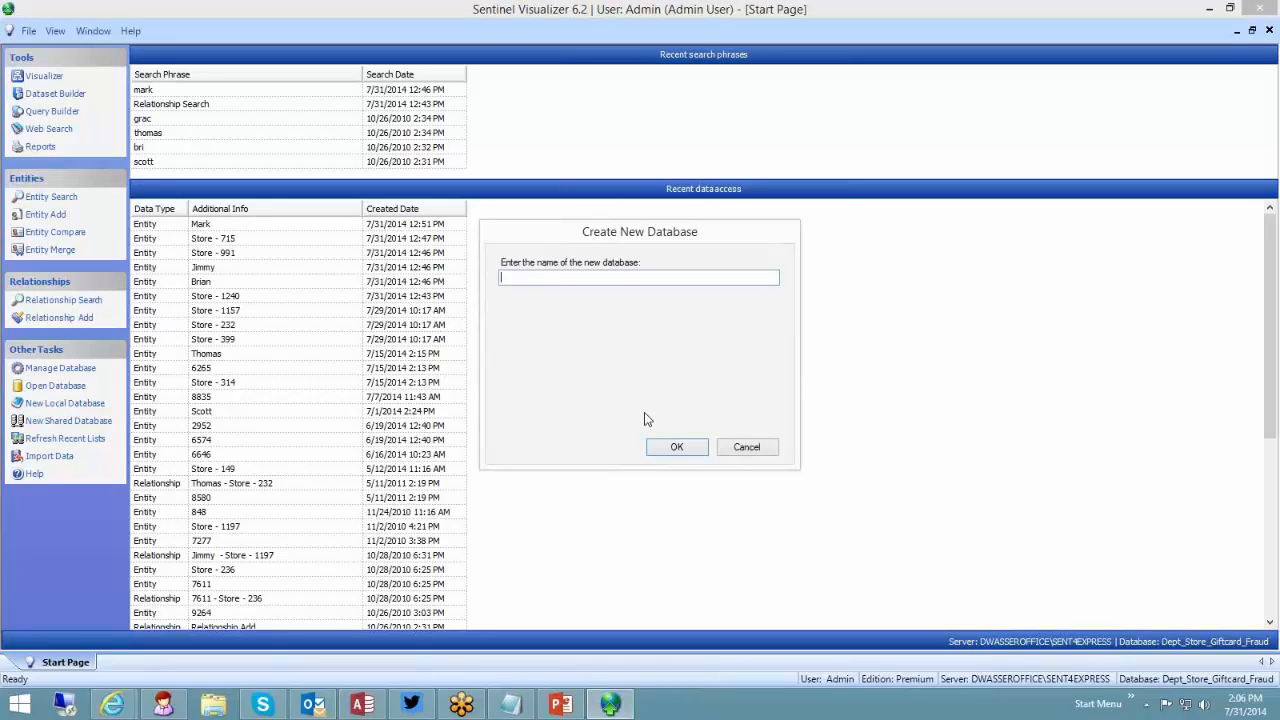
type("Sample_database")
left_click(681, 447)
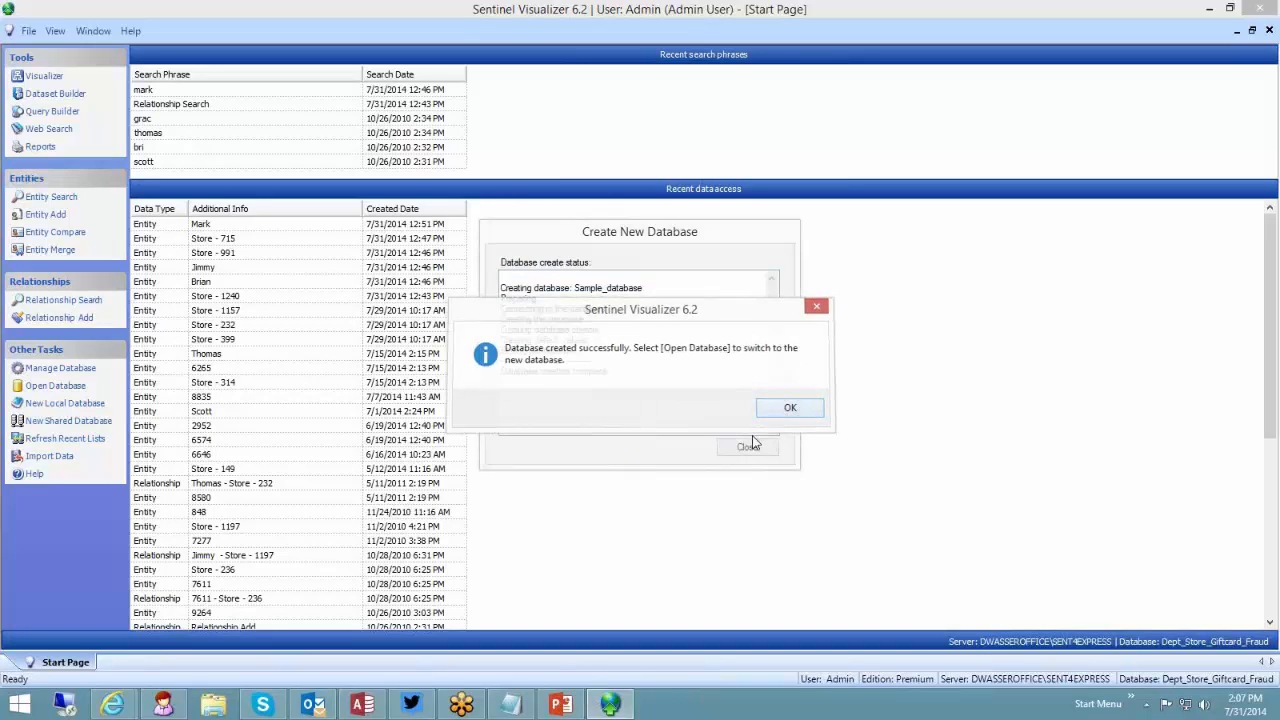
left_click(785, 408)
left_click(748, 449)
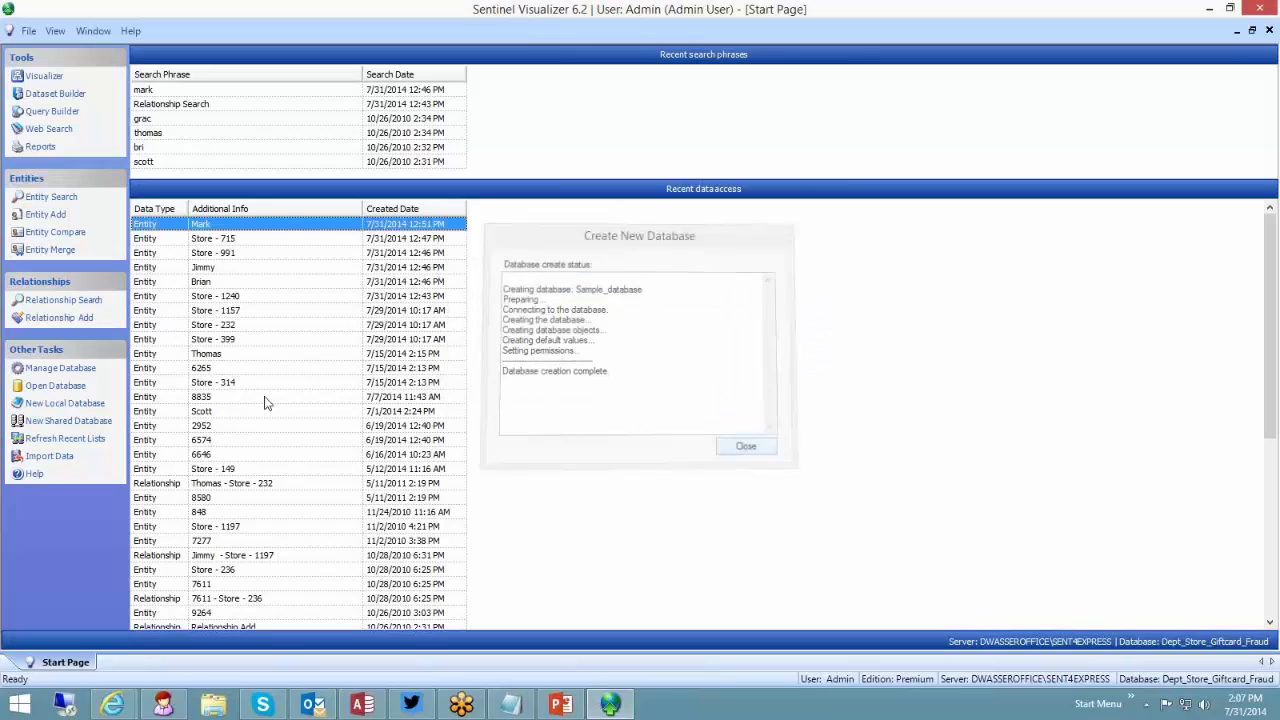
left_click(33, 390)
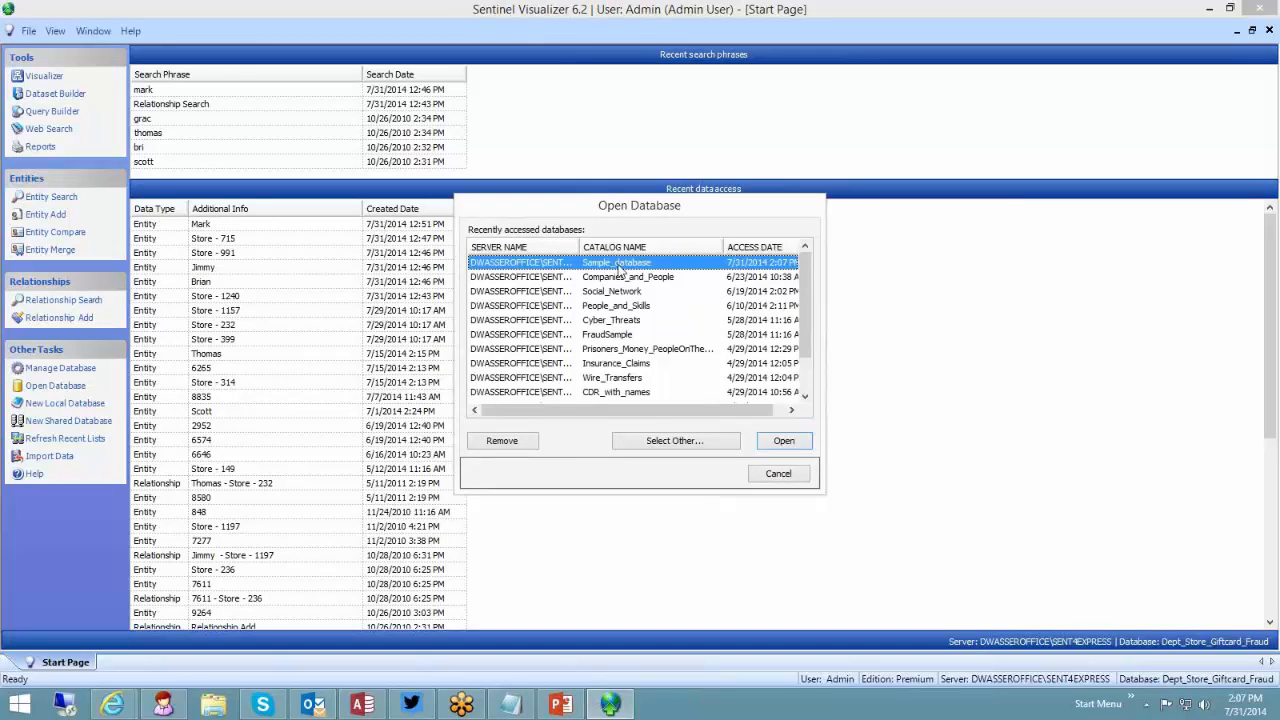
left_click(783, 441)
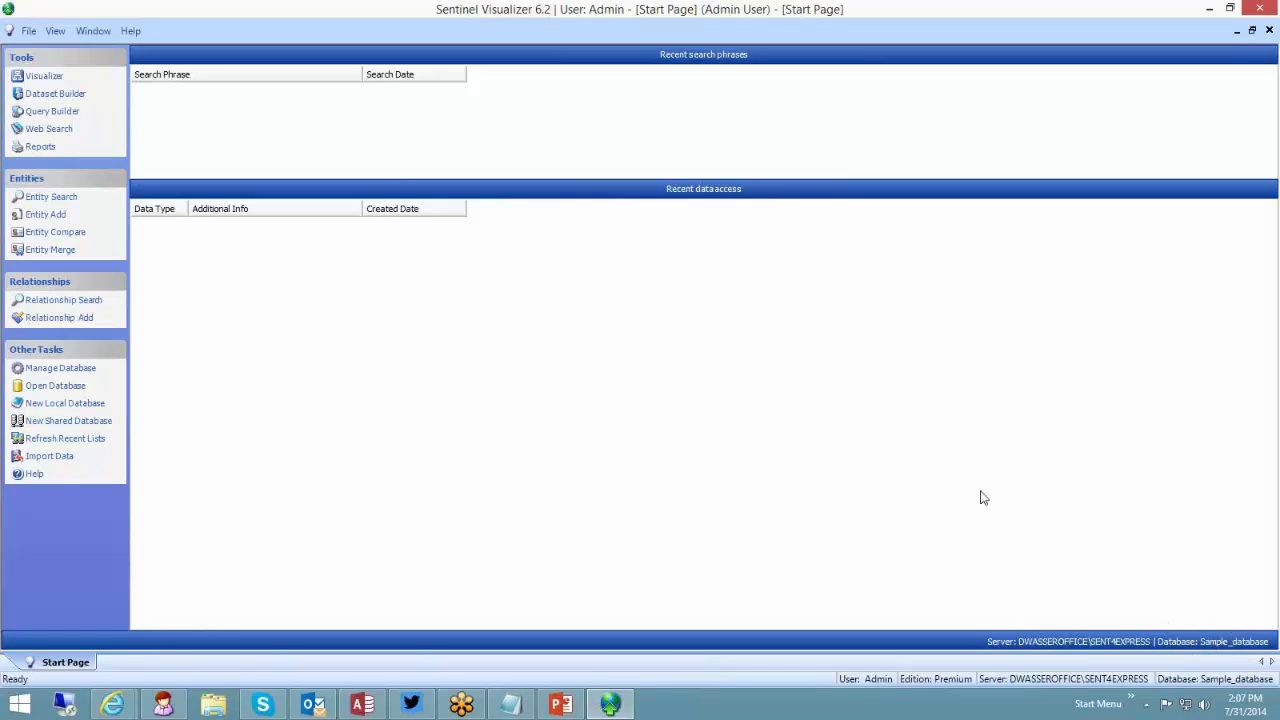
Step: Start a second Sentinel Visualizer session from the desktop and open the People_and_Skills database in it
left_click(1208, 10)
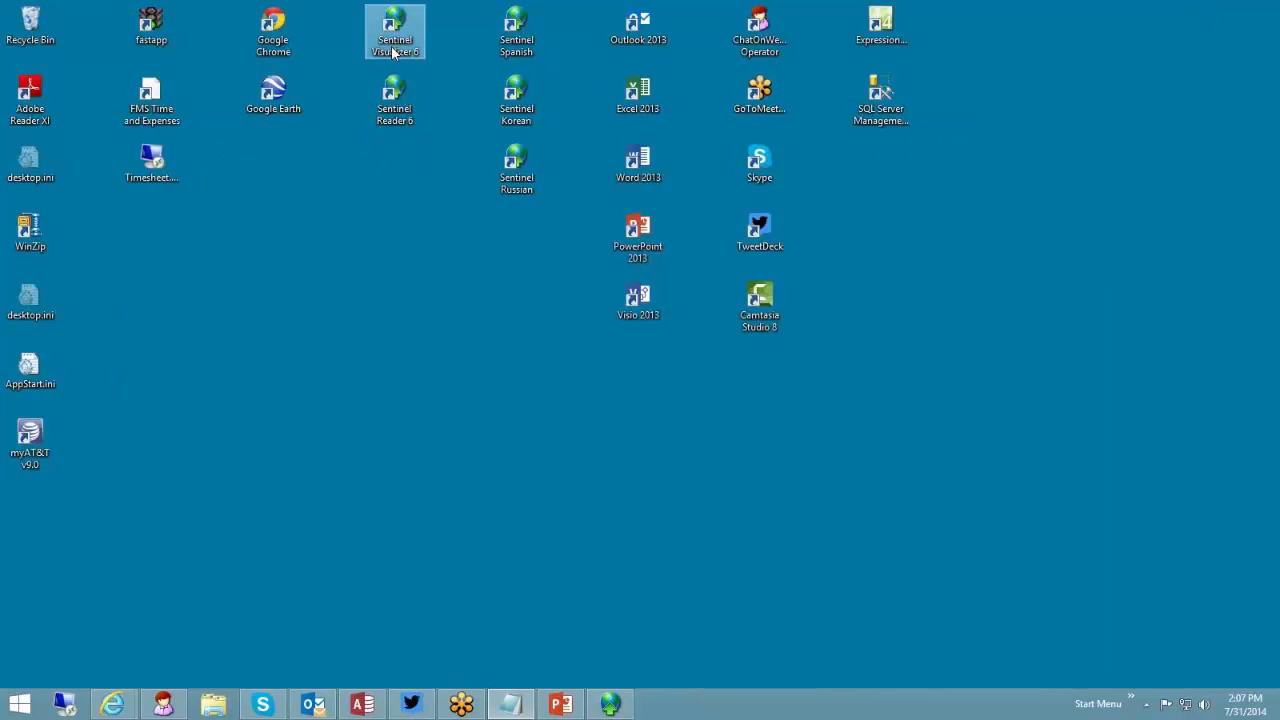
double_click(392, 52)
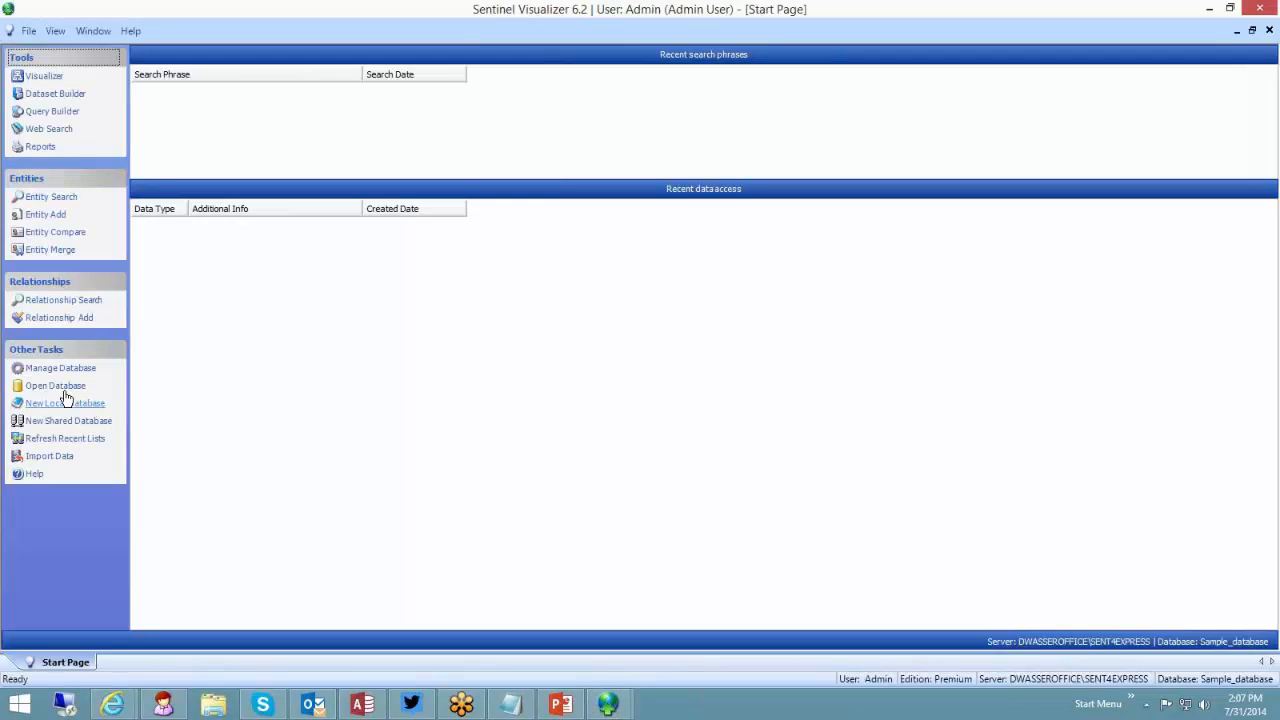
left_click(60, 387)
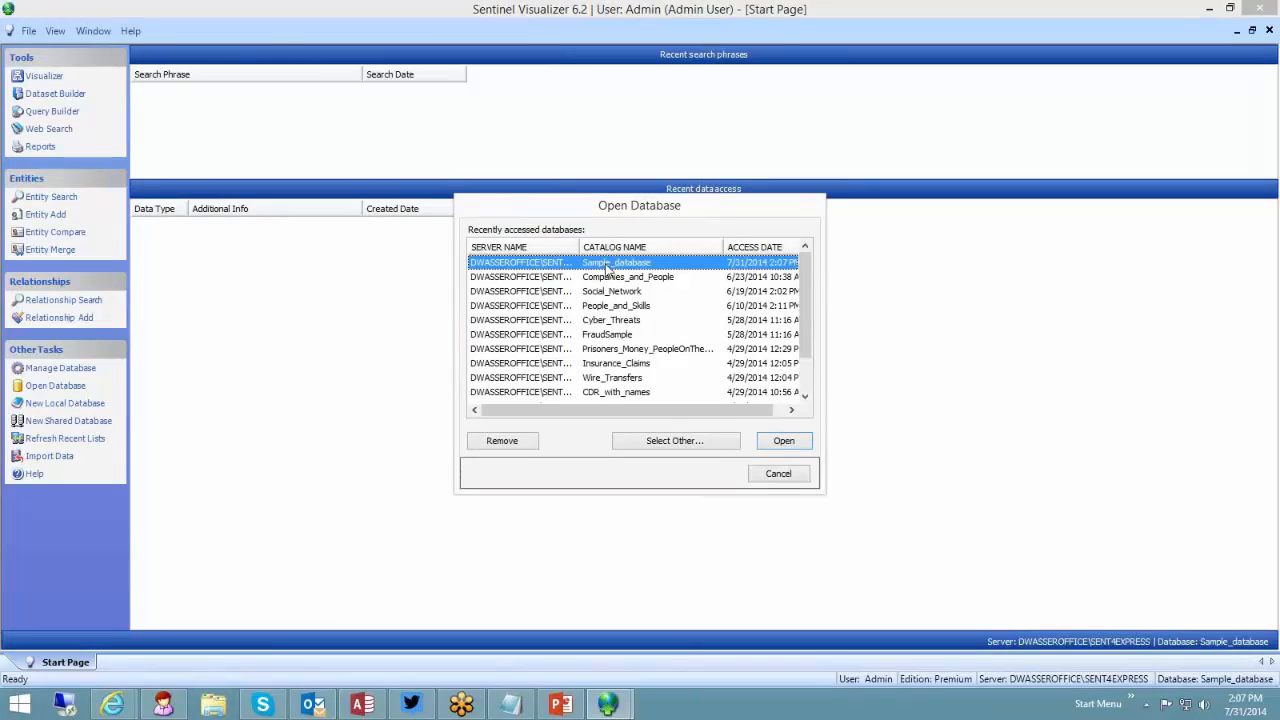
double_click(634, 306)
Step: Switch back and forth between the Sample_database and People_and_Skills sessions, and exit the People_and_Skills session
mouse_move(612, 708)
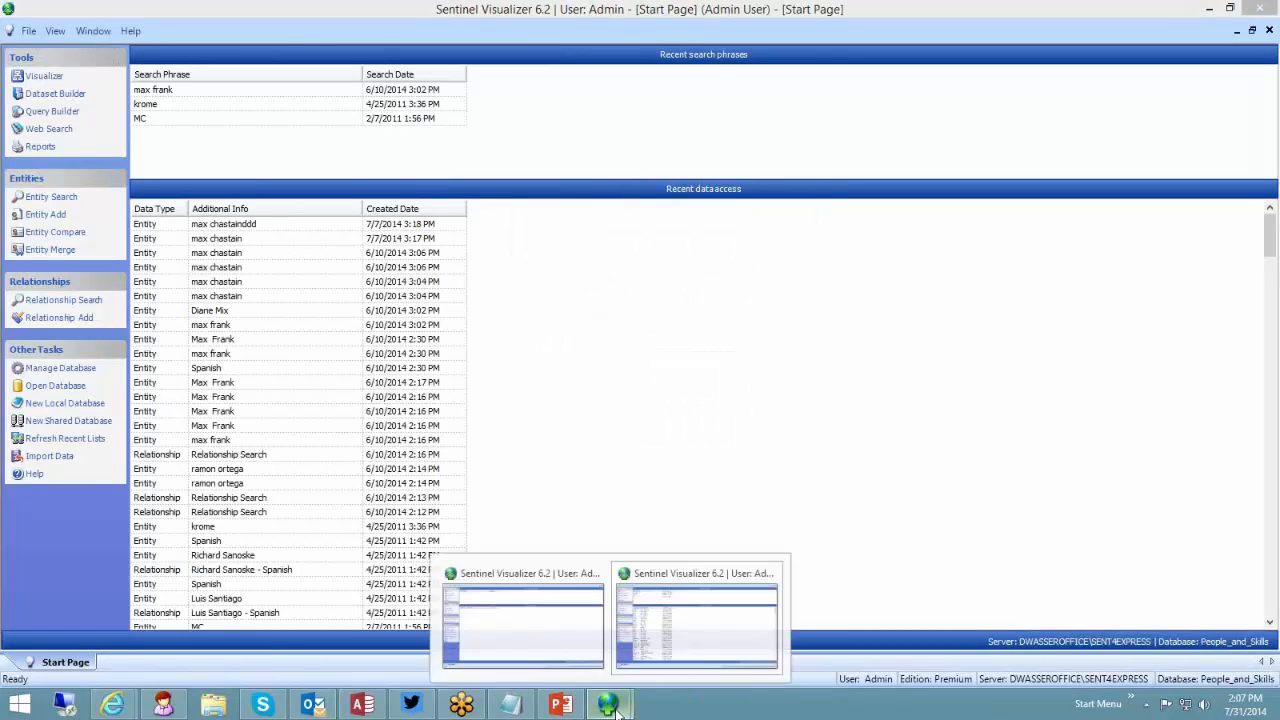
left_click(557, 651)
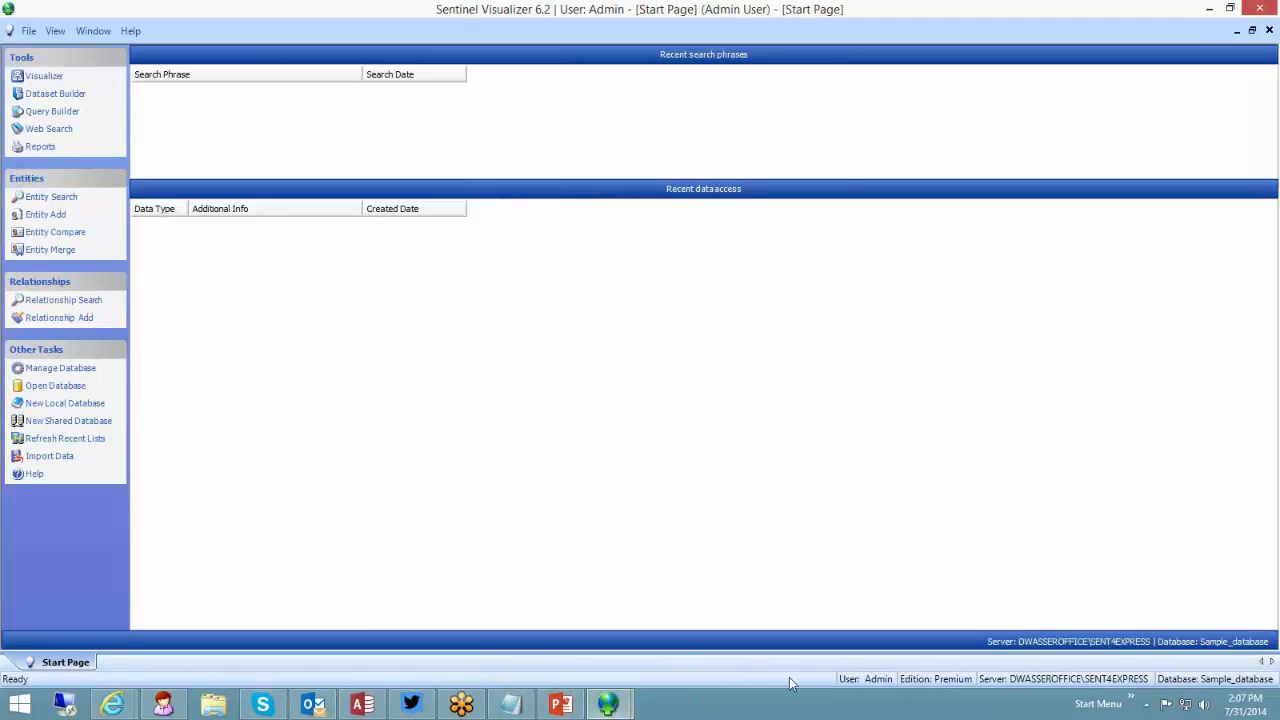
mouse_move(610, 705)
left_click(655, 651)
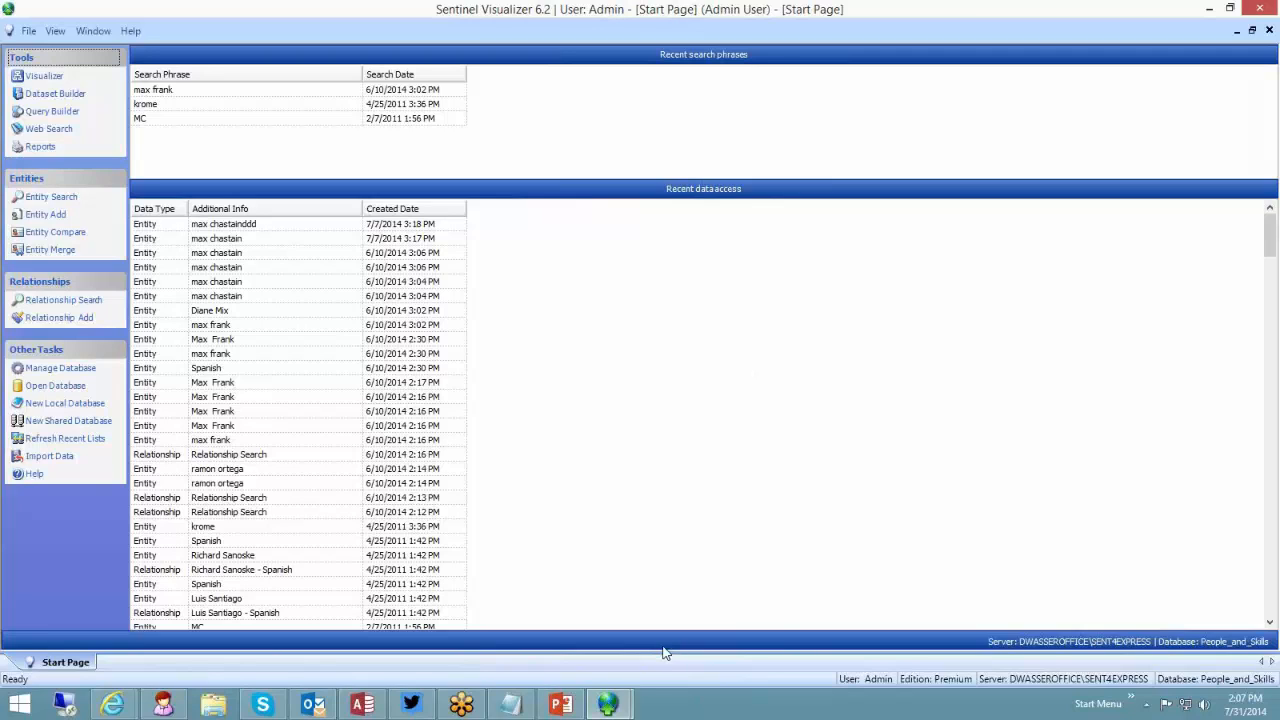
mouse_move(617, 708)
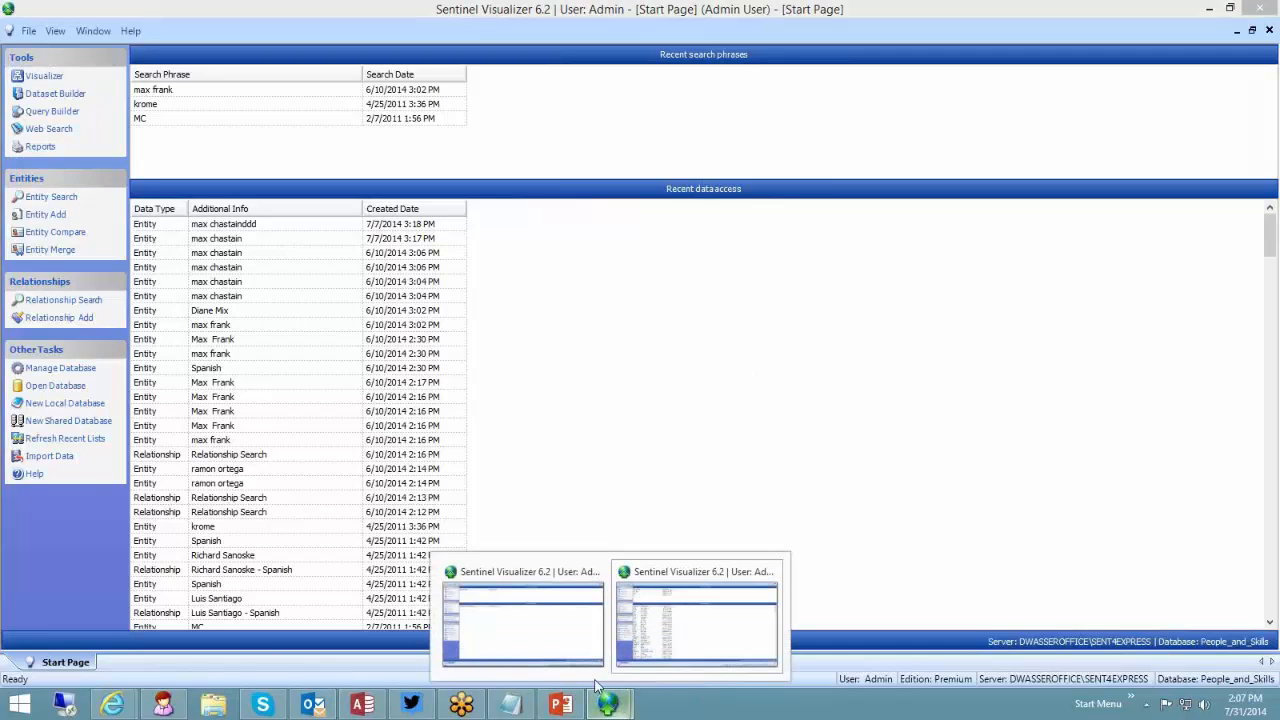
left_click(569, 653)
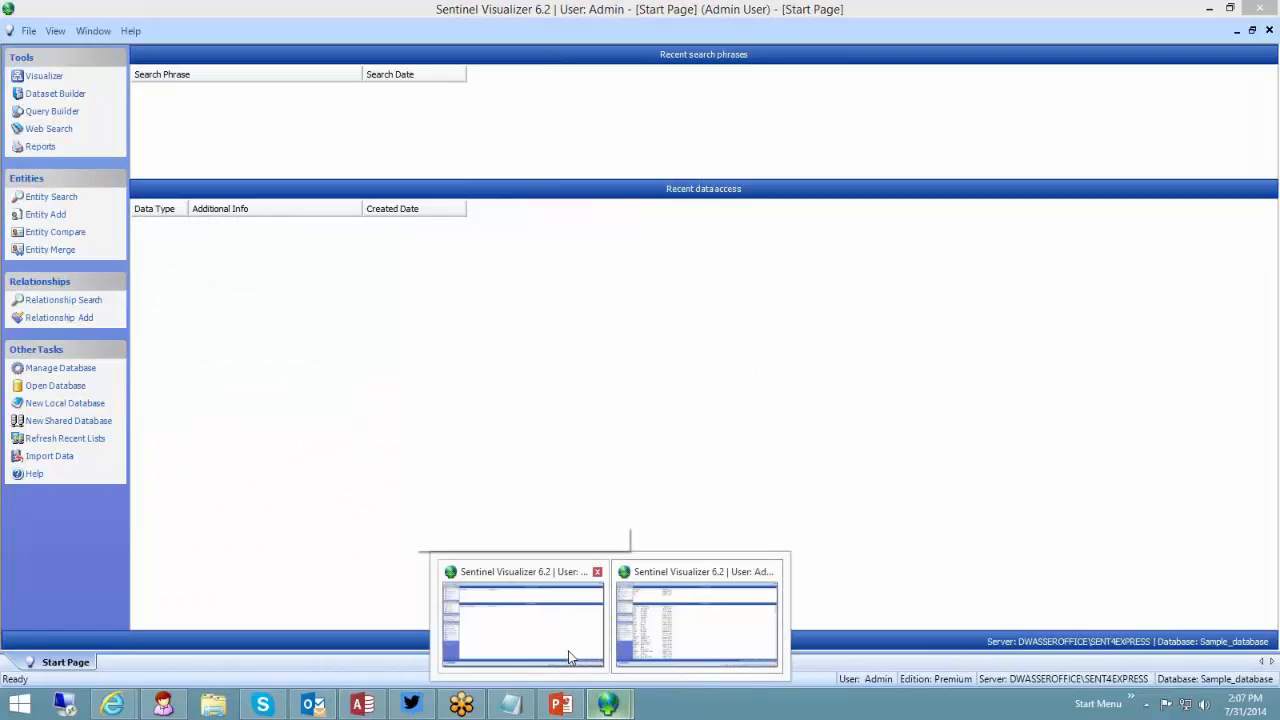
mouse_move(685, 662)
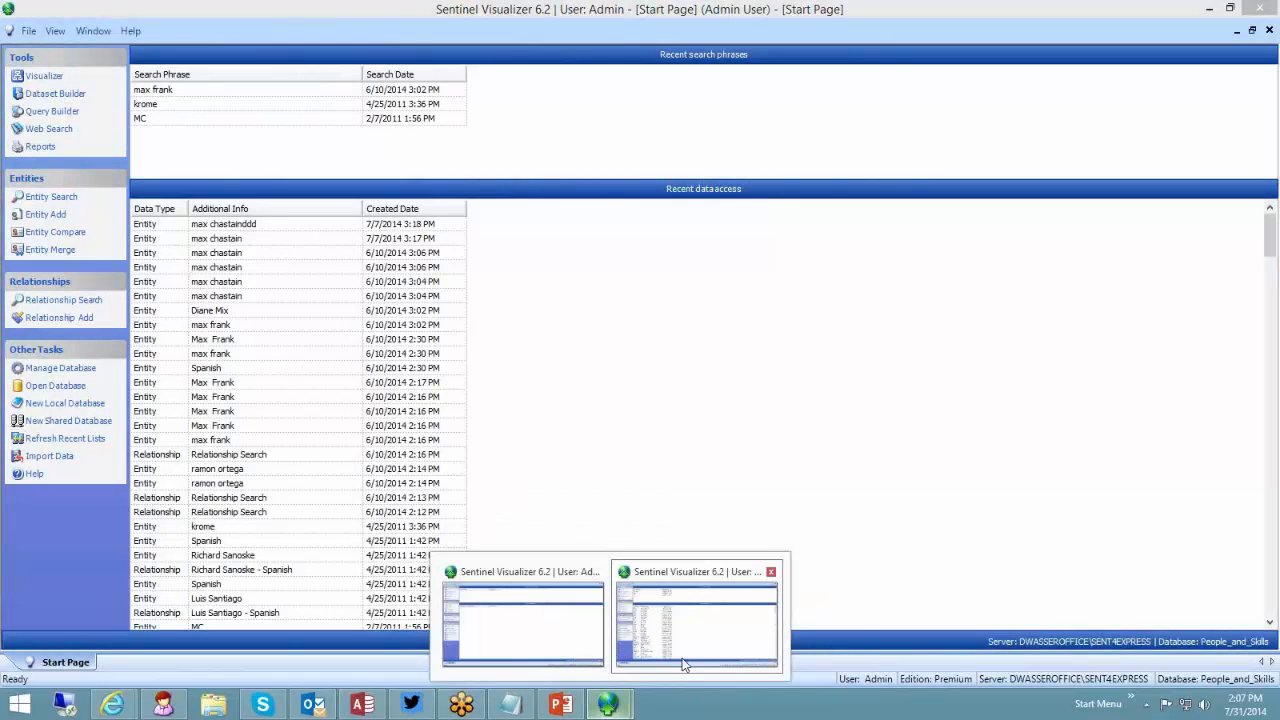
left_click(753, 450)
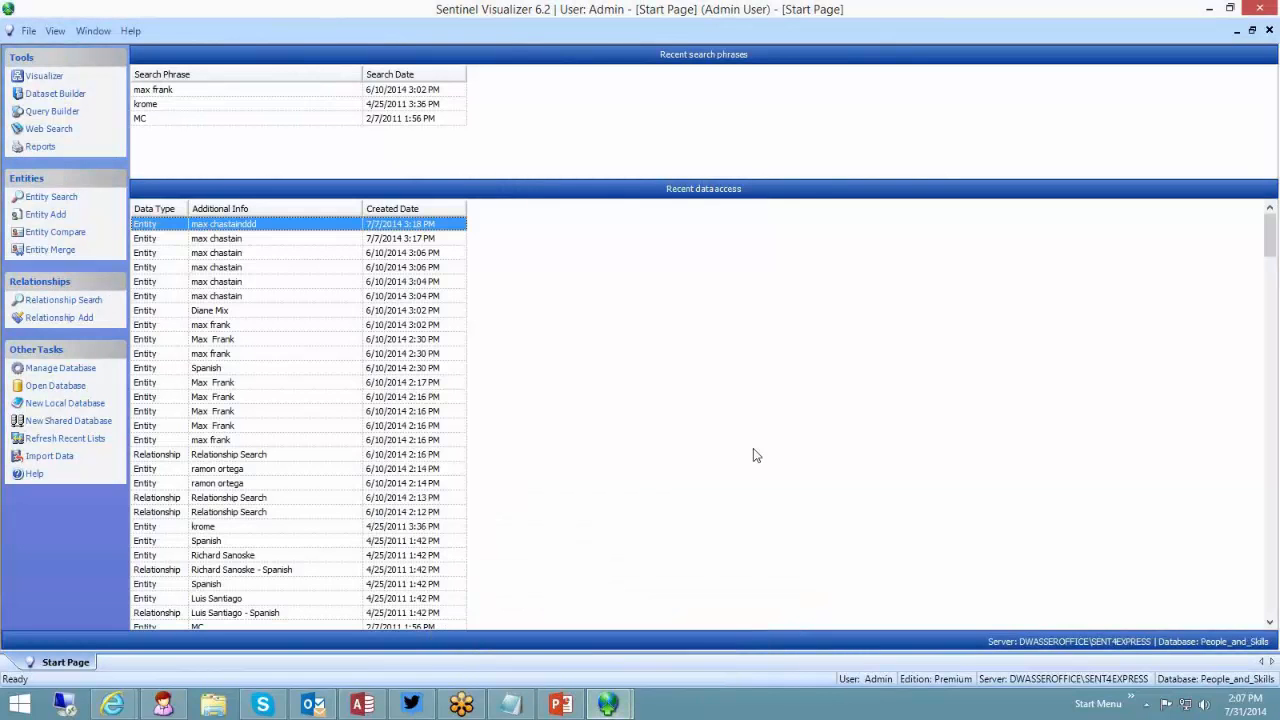
left_click(28, 31)
left_click(52, 162)
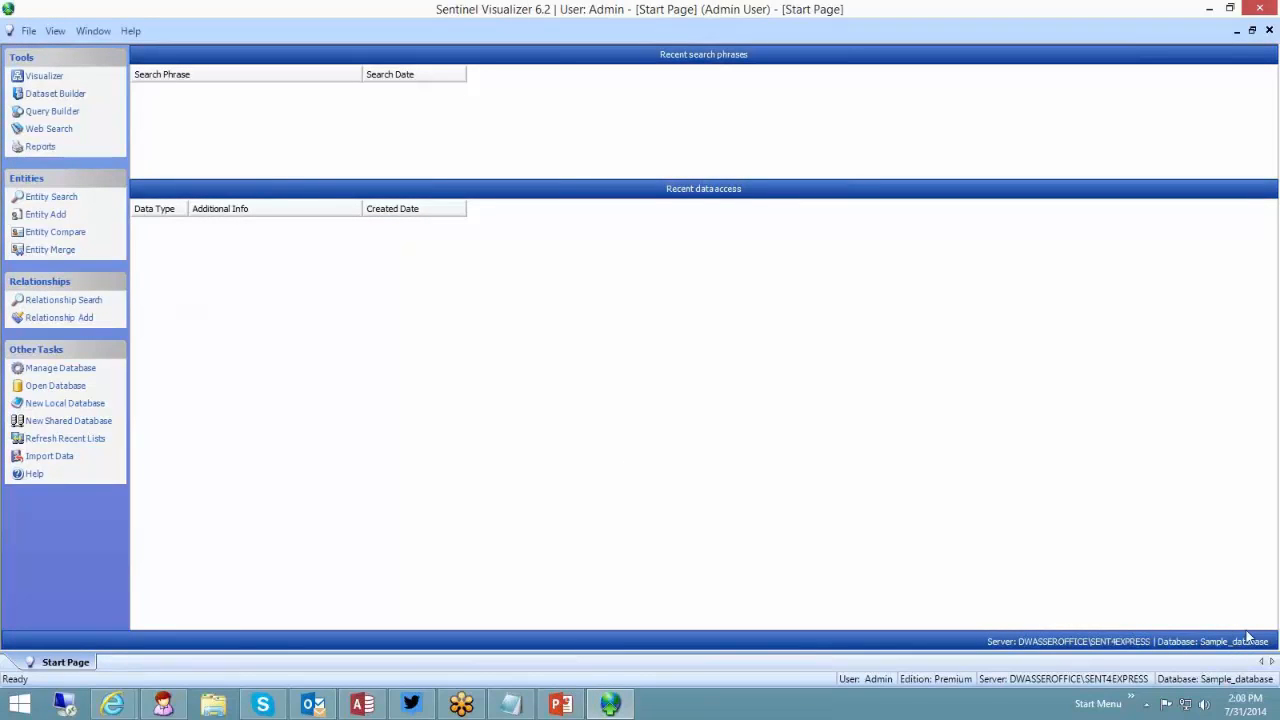
Step: Open the Entity Type lookup from database management and look through the list of predefined entity types
left_click(55, 370)
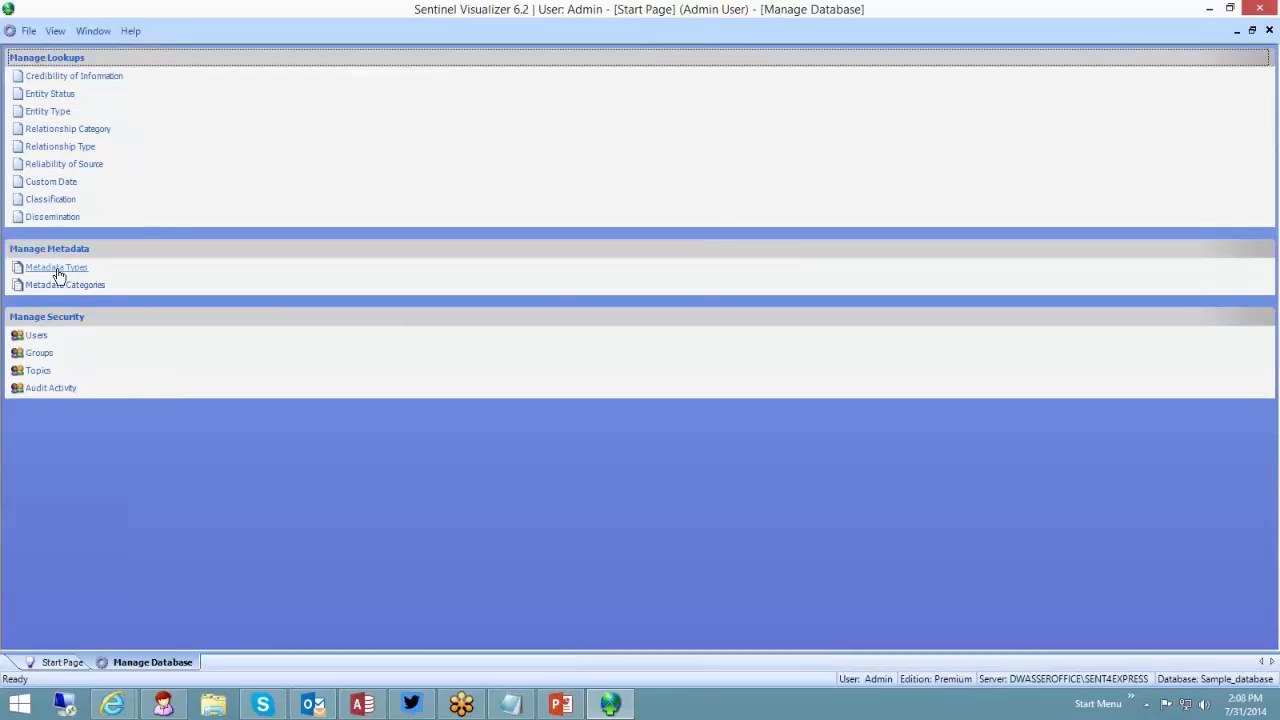
left_click(43, 113)
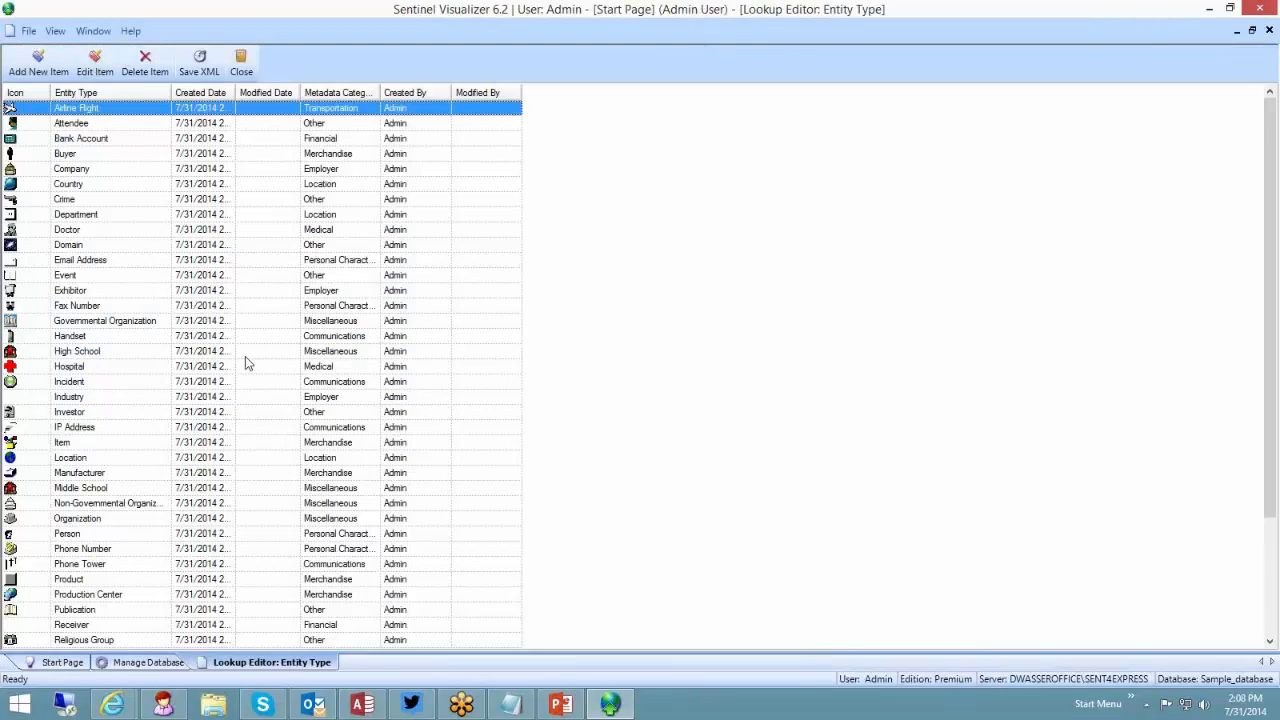
scroll(247, 363, "down", 4)
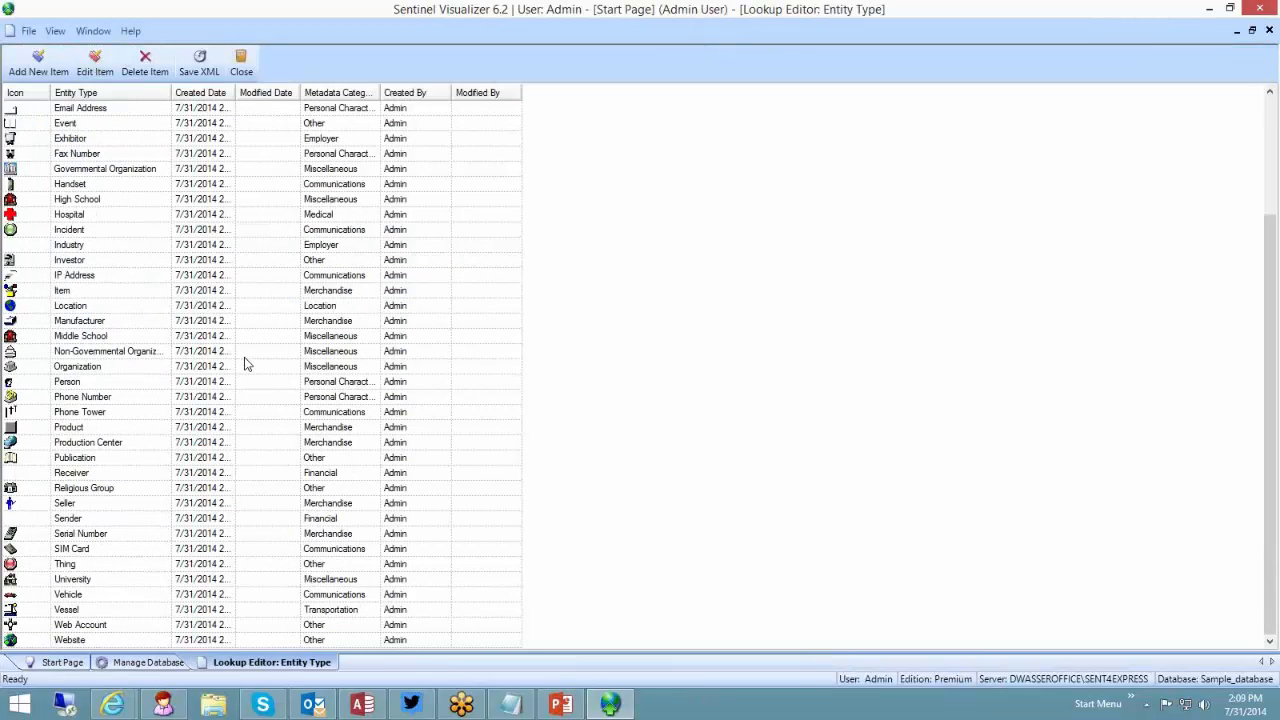
scroll(247, 363, "up", 3)
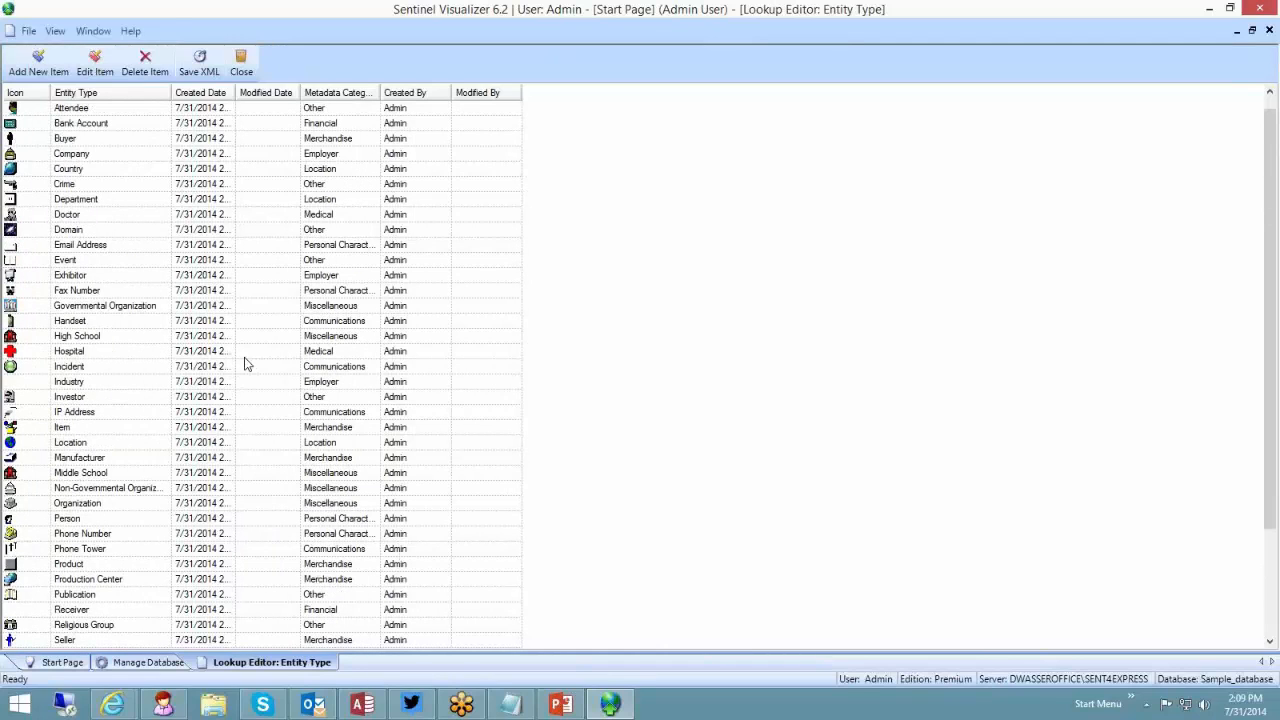
scroll(247, 363, "down", 2)
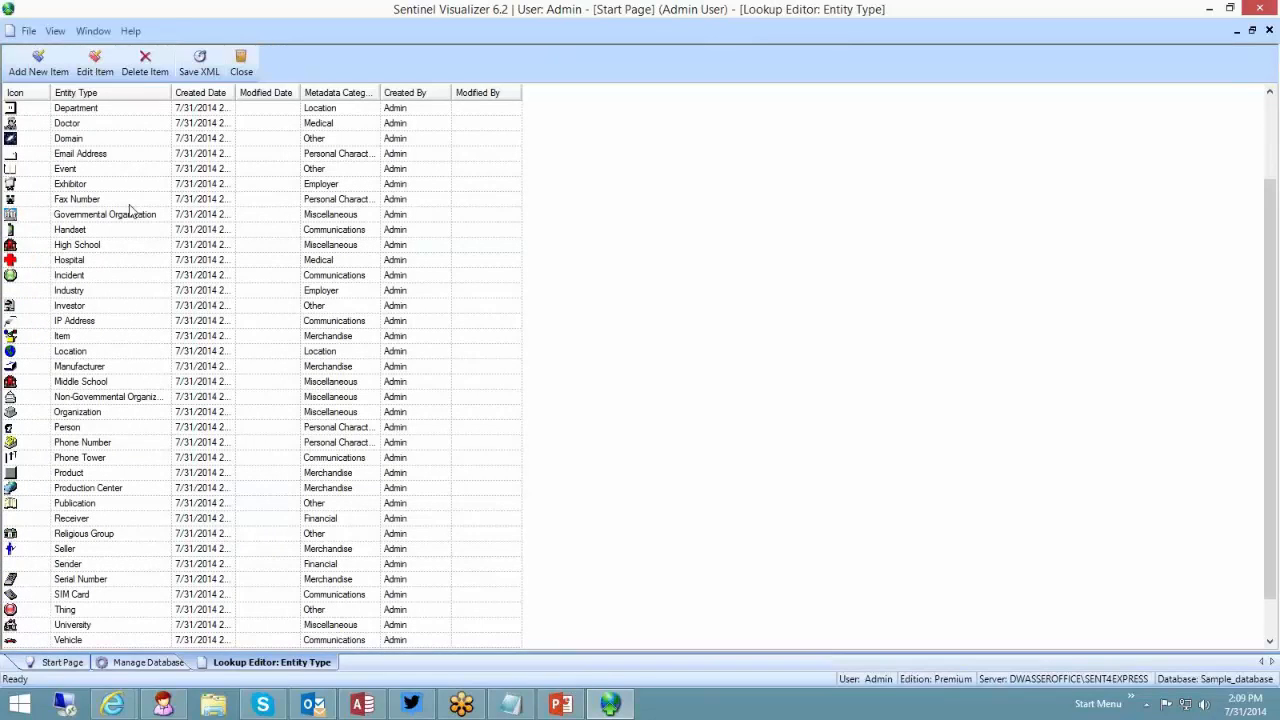
Step: Add an entity type named New Entity Type with the IconGreen263 icon from the icon library, and select it in the list
left_click(38, 72)
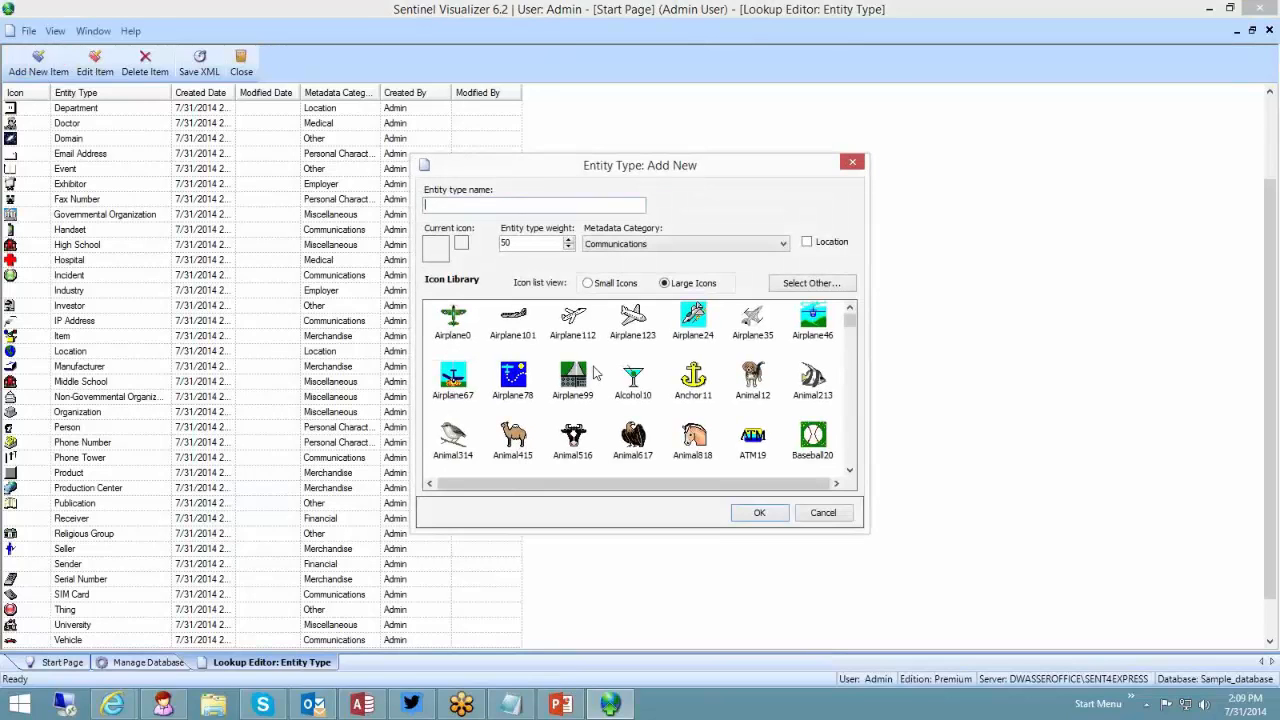
type("New Entity Type")
left_click_drag(411, 155, 157, 40)
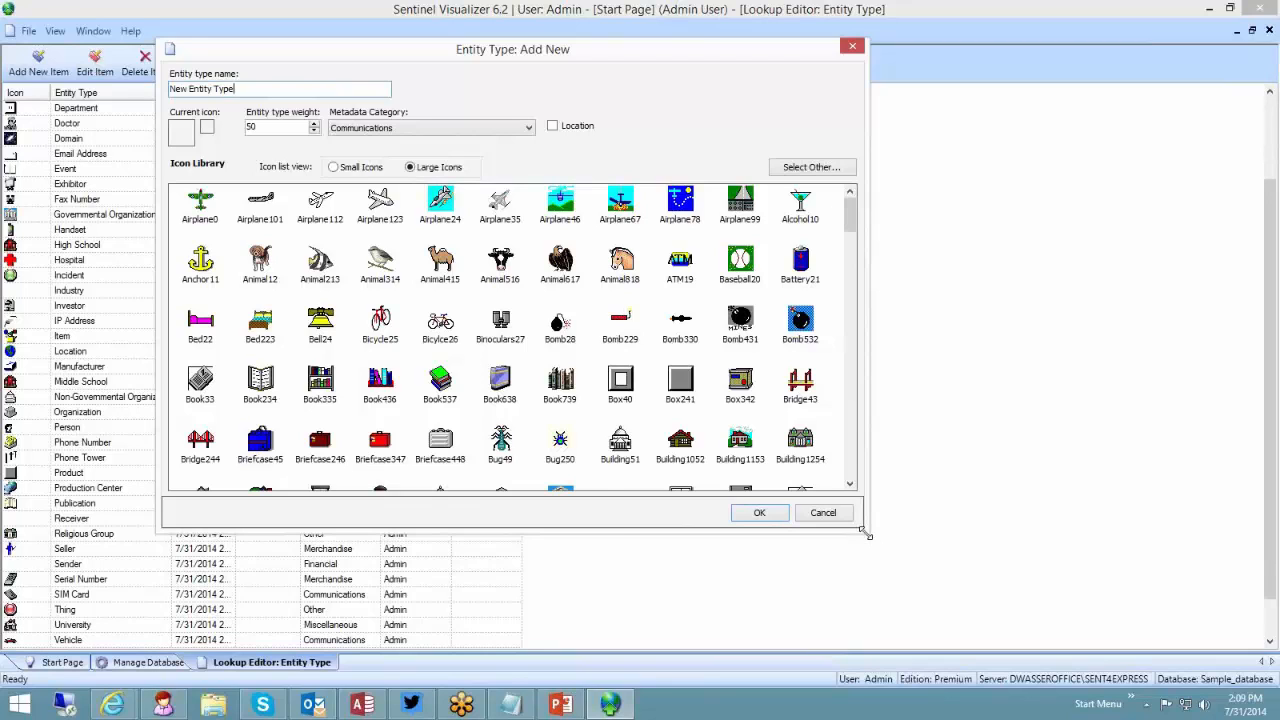
left_click_drag(866, 535, 1177, 628)
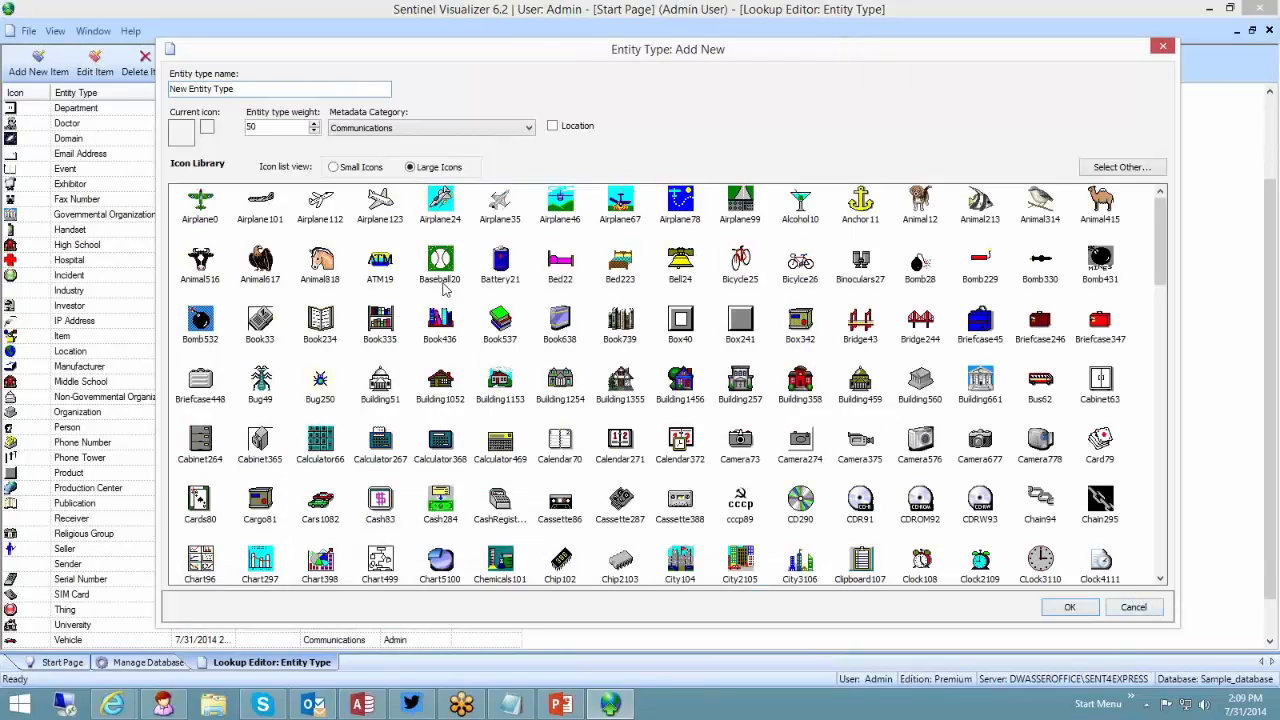
left_click_drag(247, 89, 158, 89)
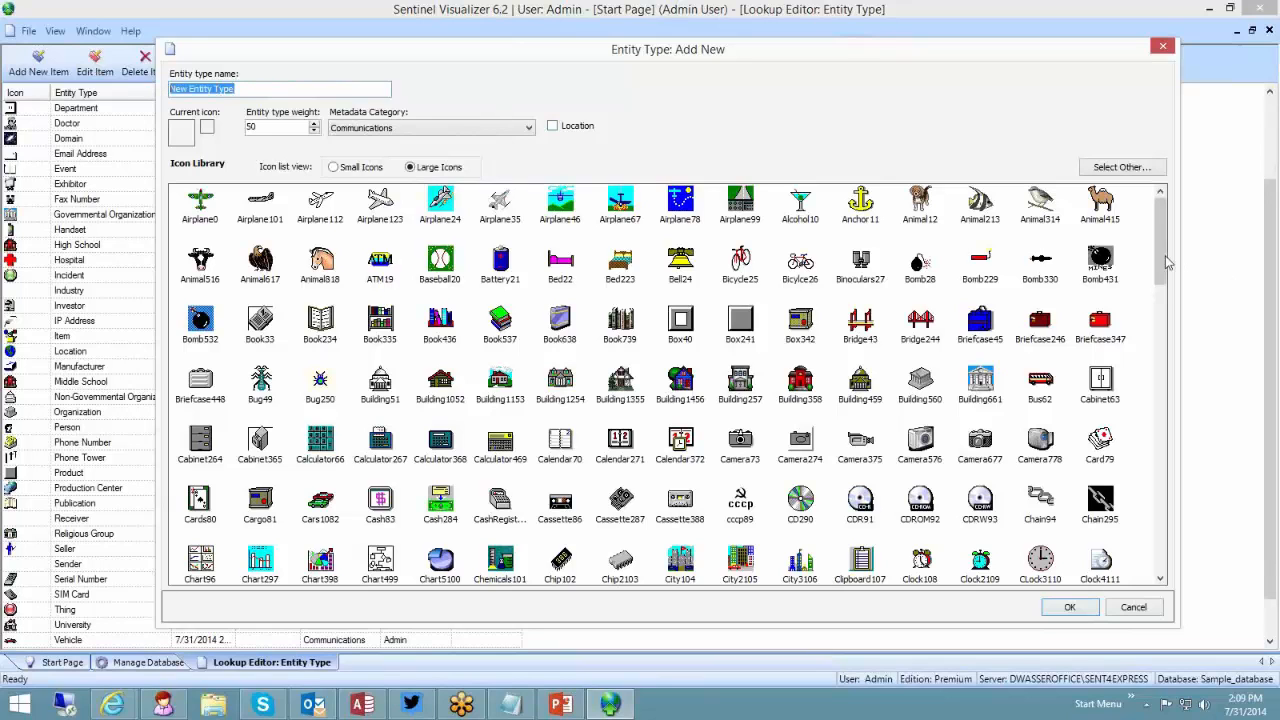
left_click_drag(1165, 262, 1165, 327)
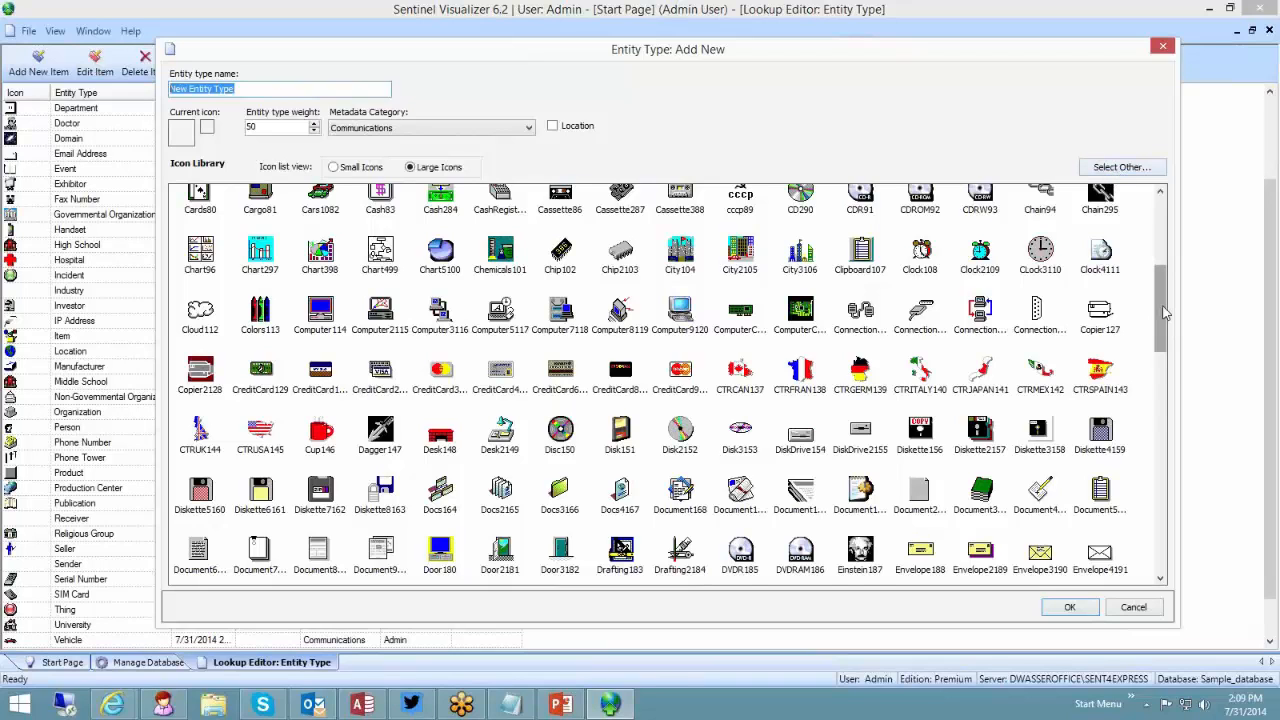
left_click_drag(1165, 313, 1165, 393)
left_click(622, 487)
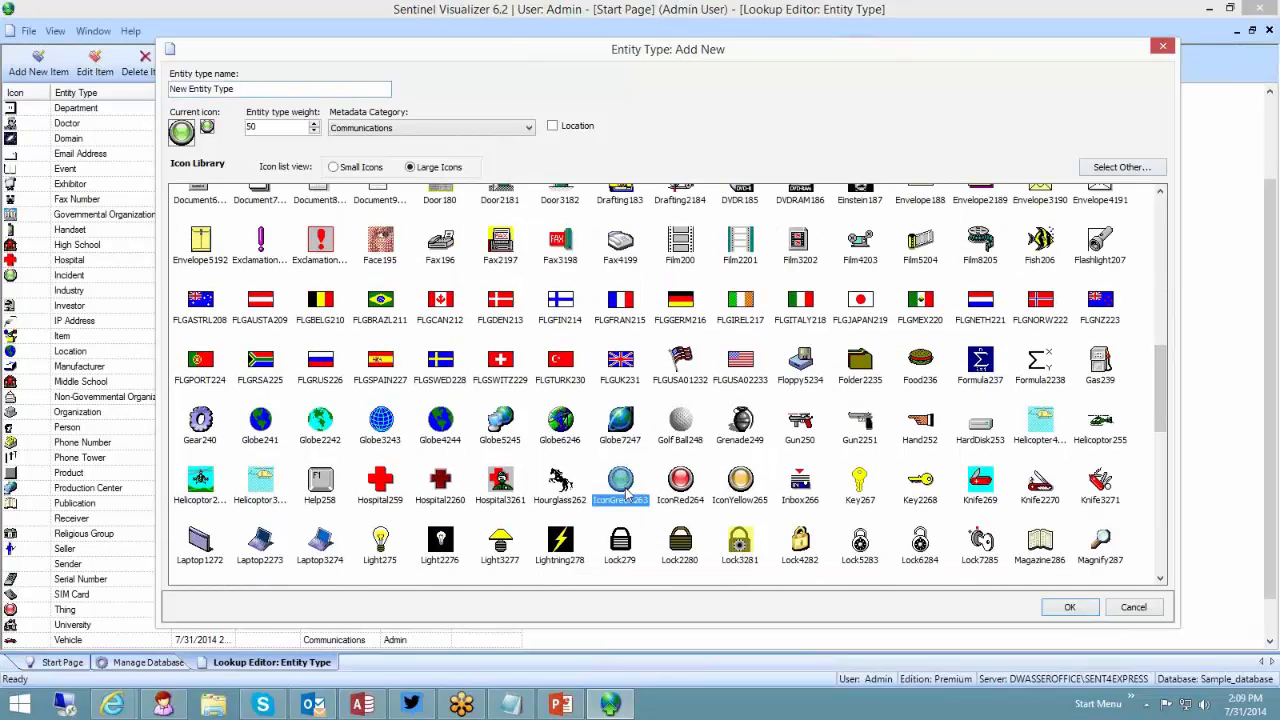
left_click(1066, 607)
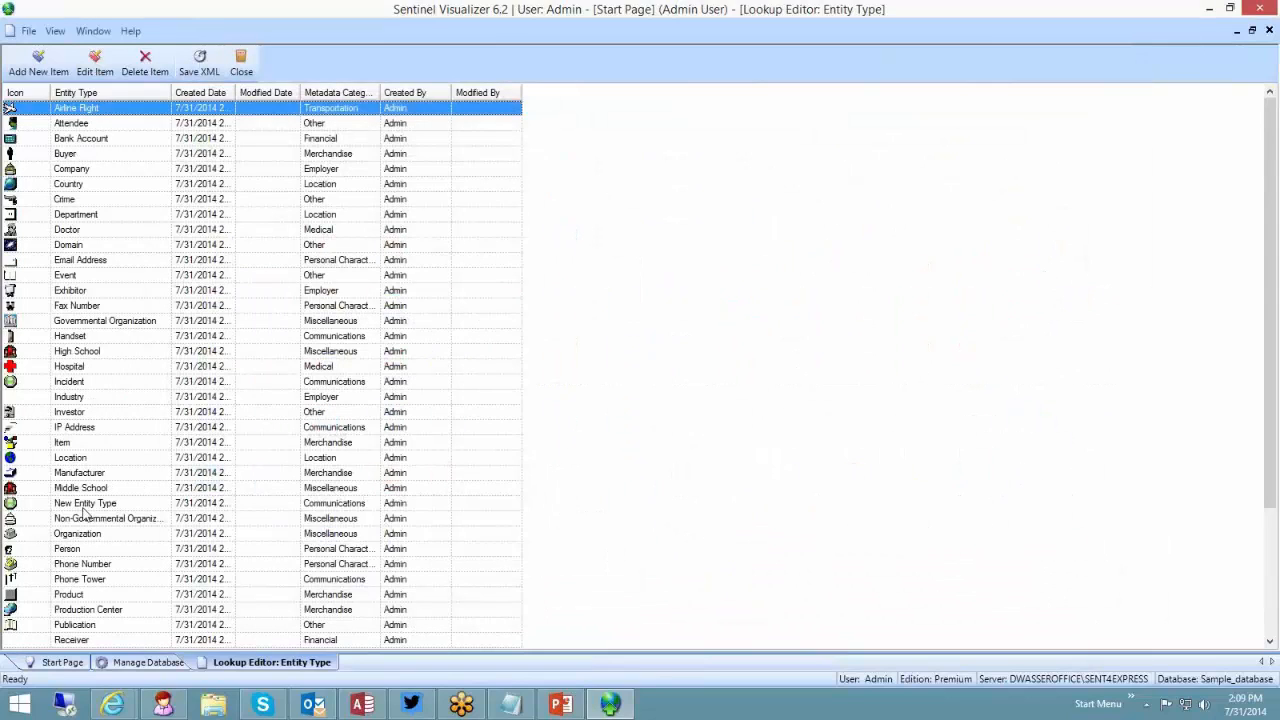
left_click(85, 505)
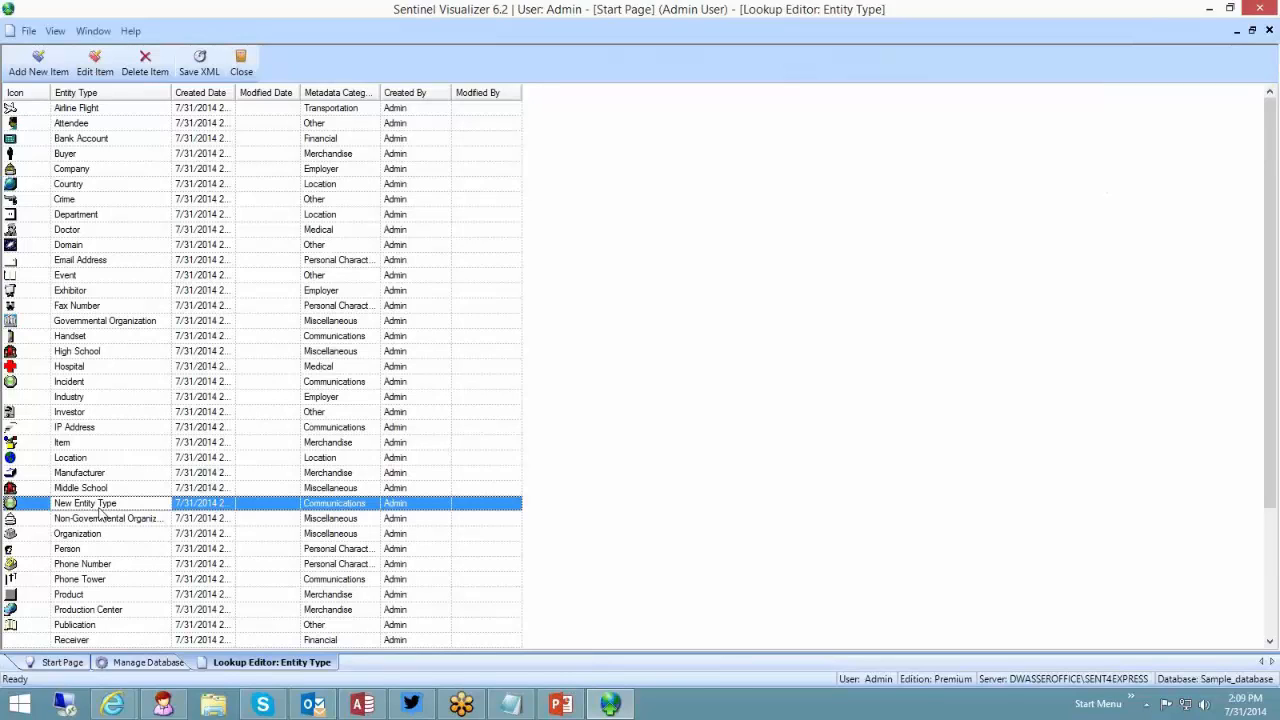
Step: Open the Relationship Type lookup from database management and look through the predefined relationship types
left_click(133, 667)
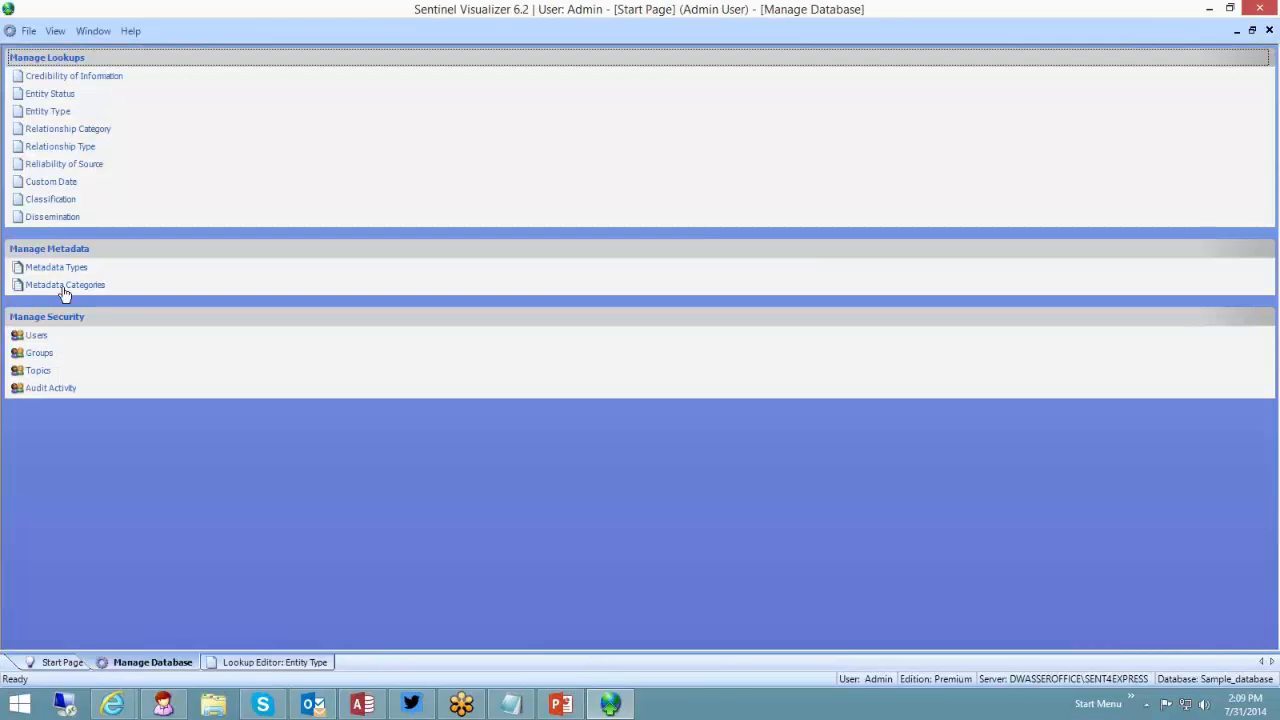
left_click(82, 145)
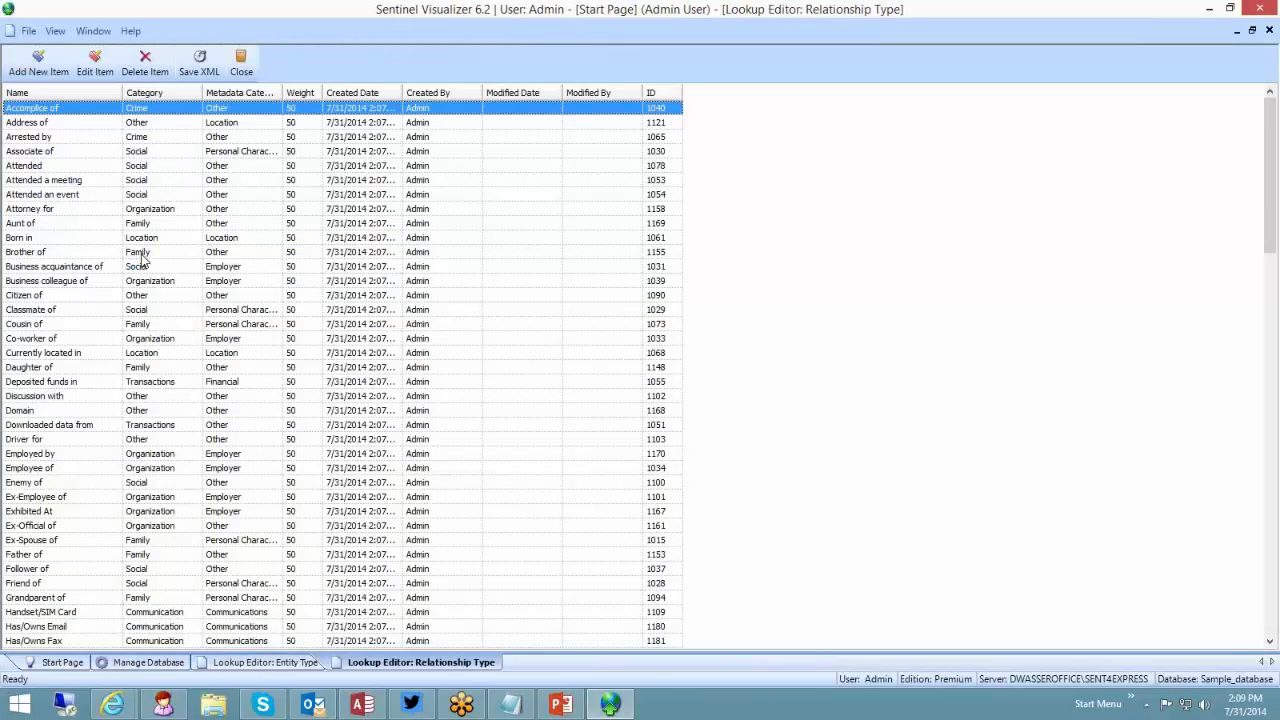
scroll(140, 258, "down", 5)
scroll(140, 258, "down", 9)
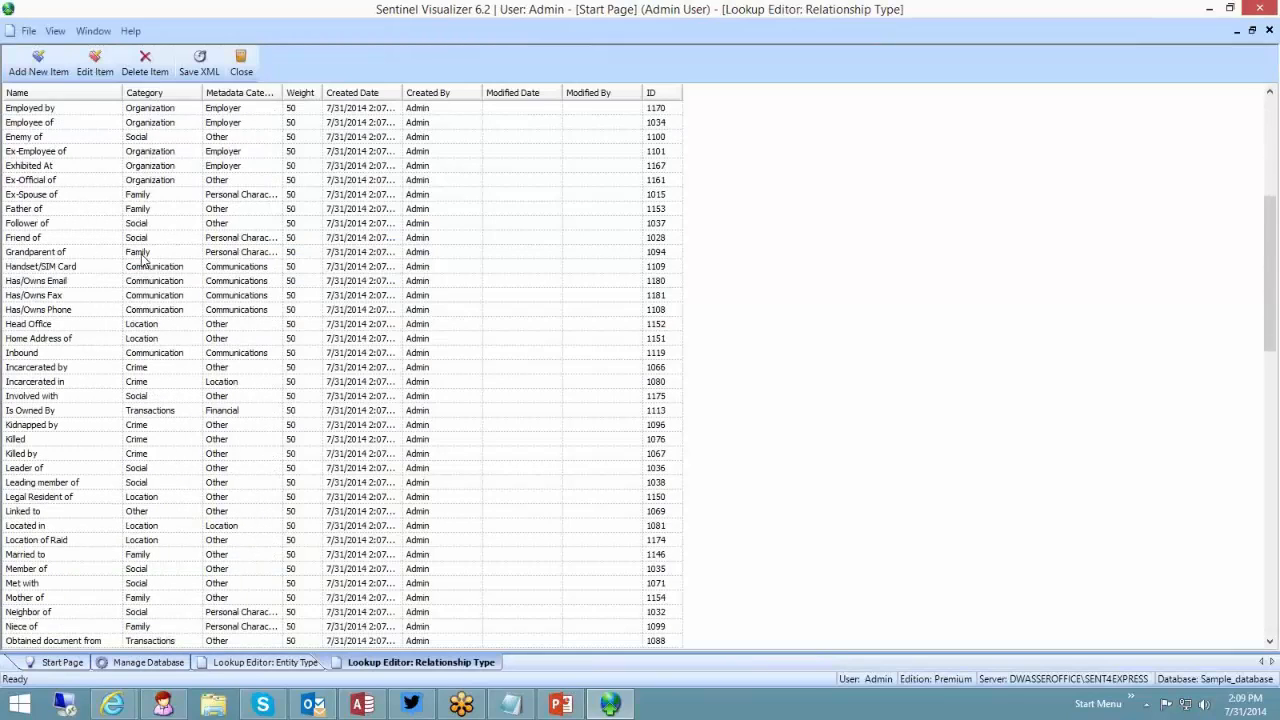
scroll(143, 260, "down", 6)
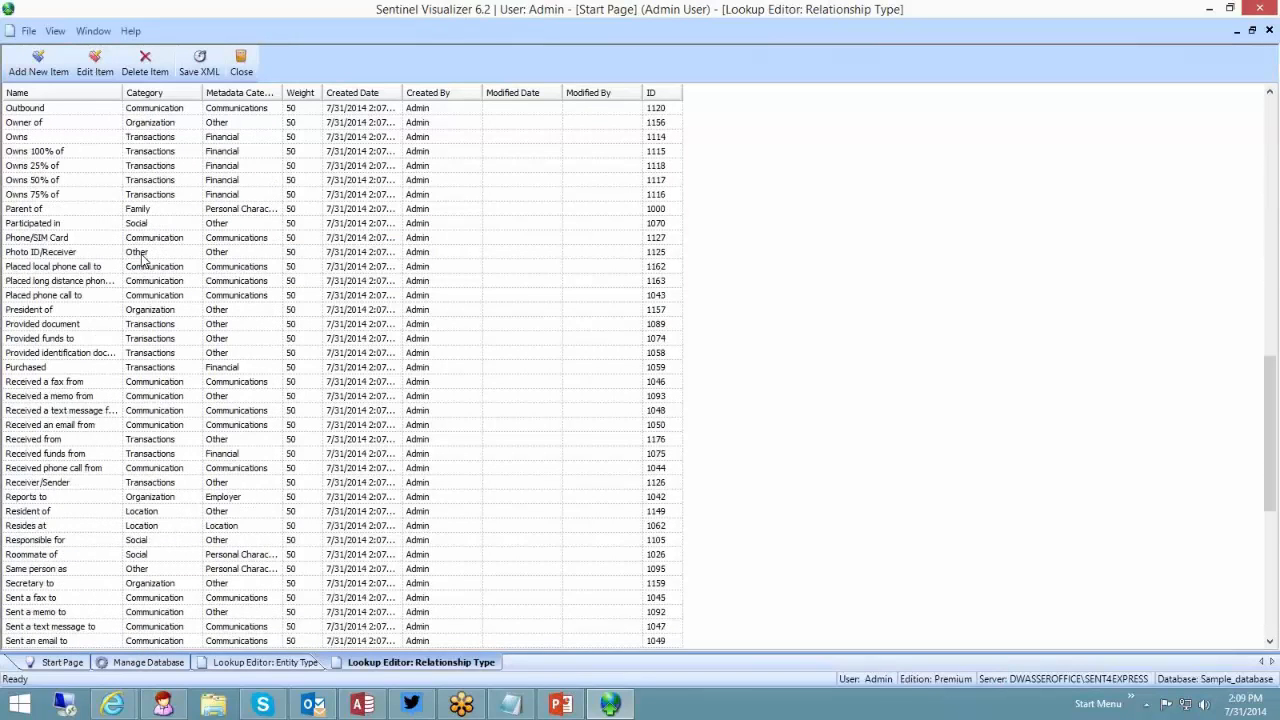
Step: Add a relationship type named New Relationship Type with the category Other, and select it in the list
left_click(48, 68)
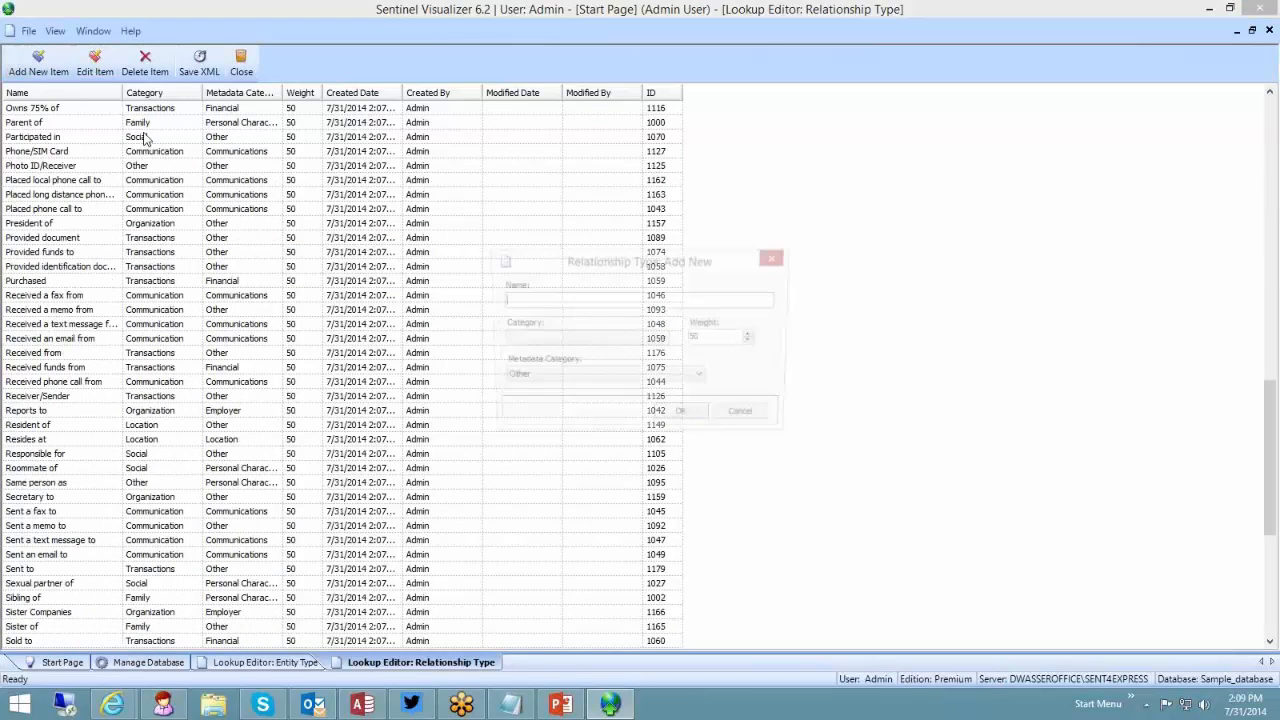
type("New Rel")
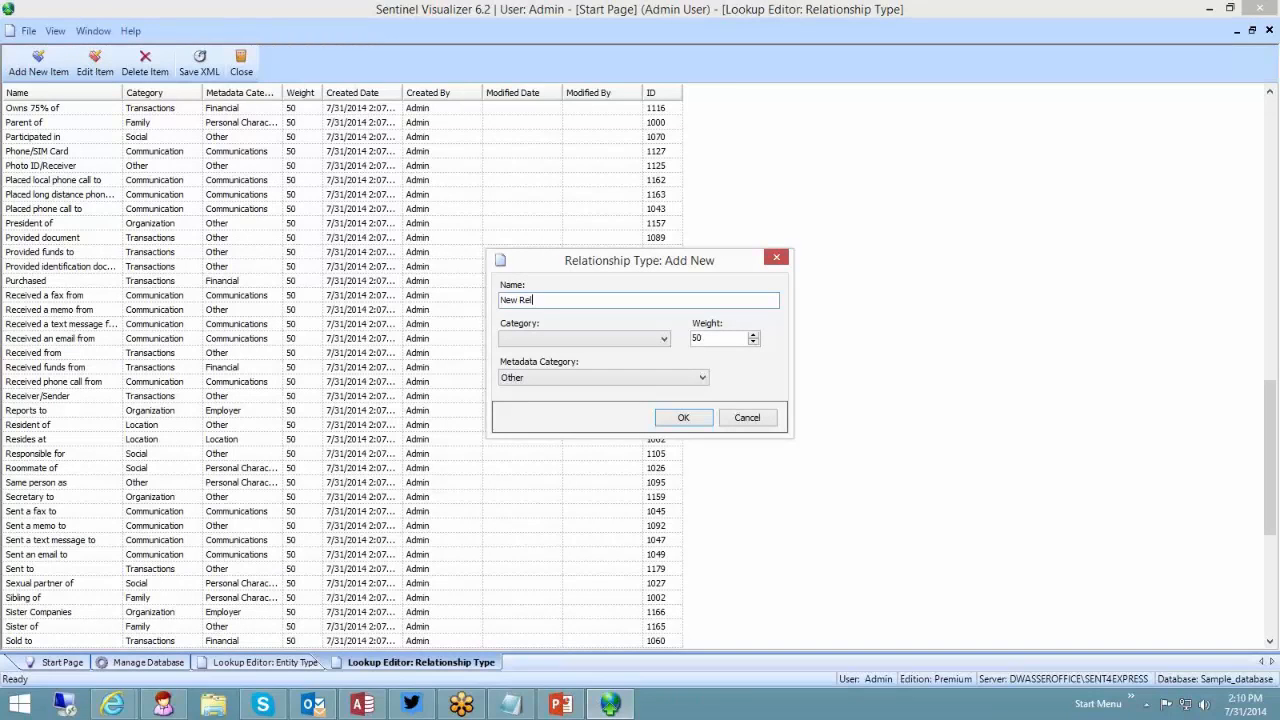
type("ationship Type")
key("Tab")
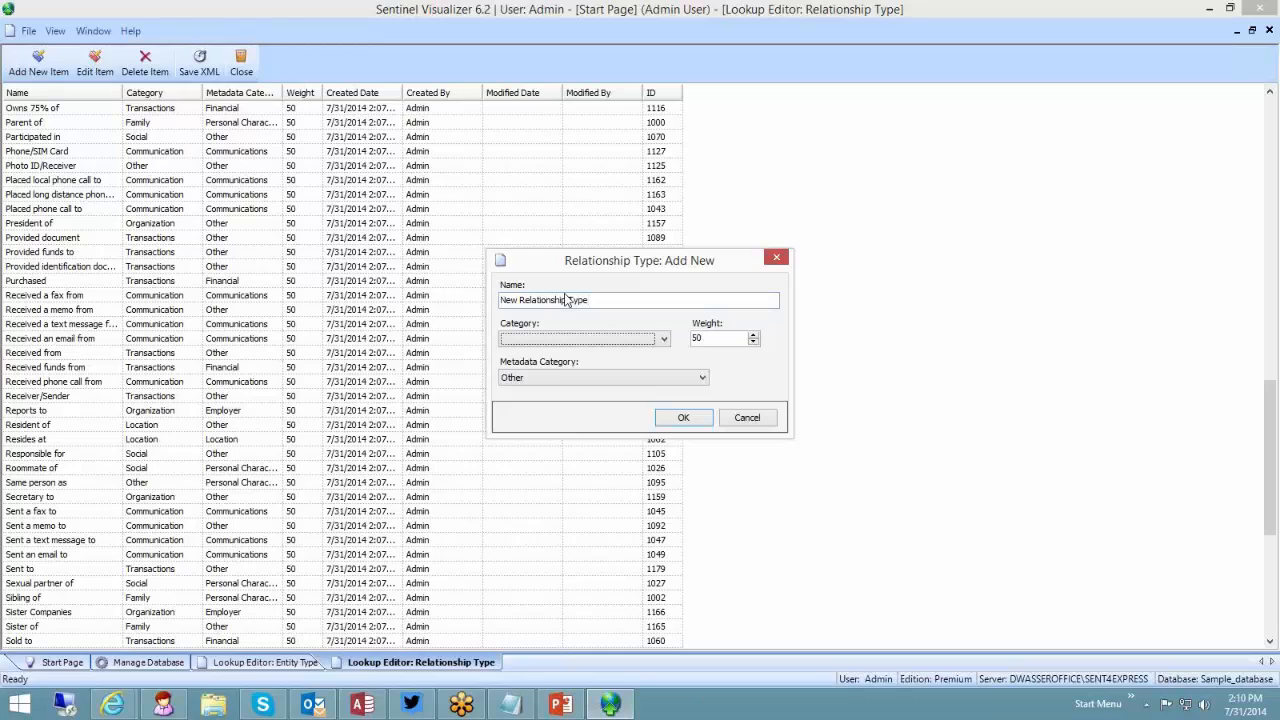
left_click(664, 339)
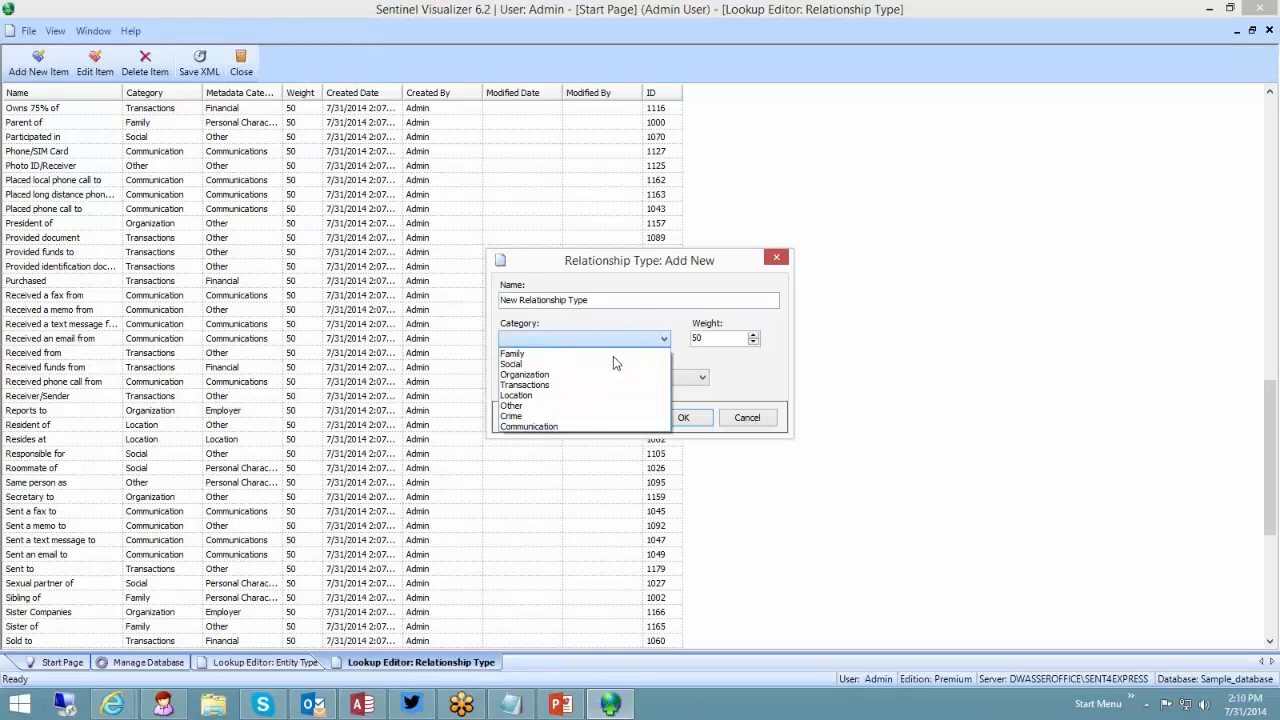
left_click(545, 405)
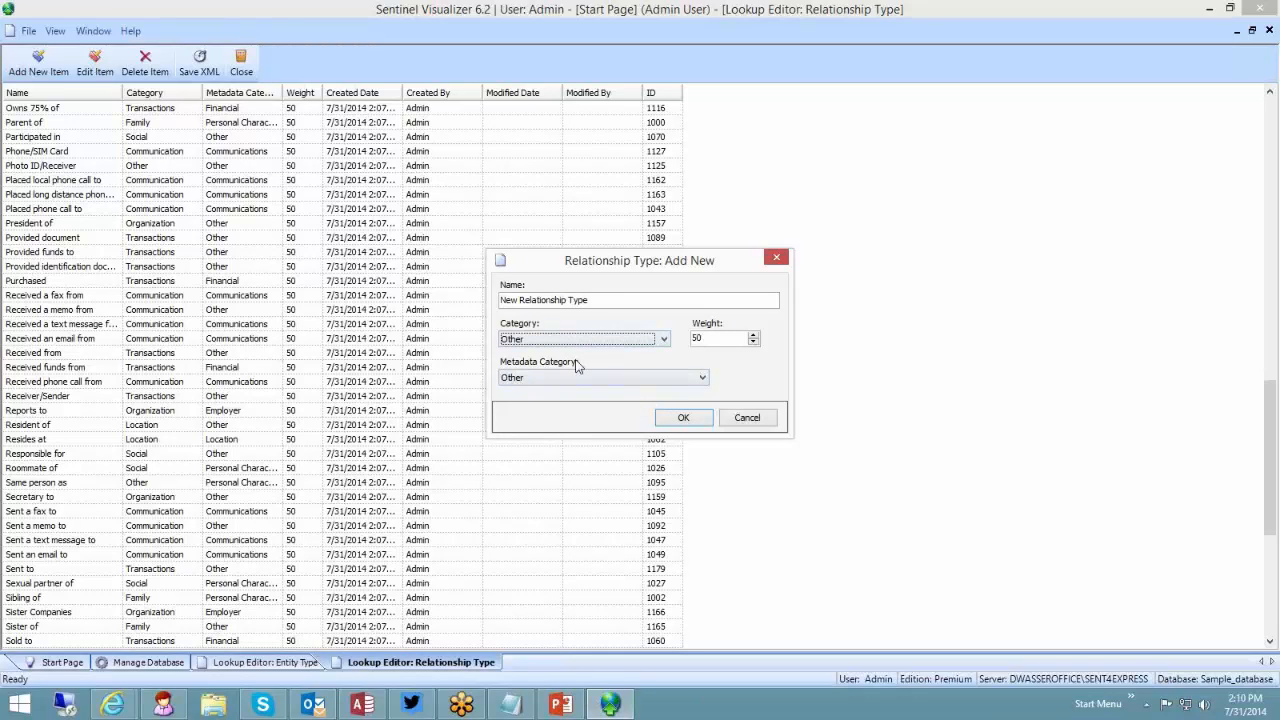
left_click(676, 418)
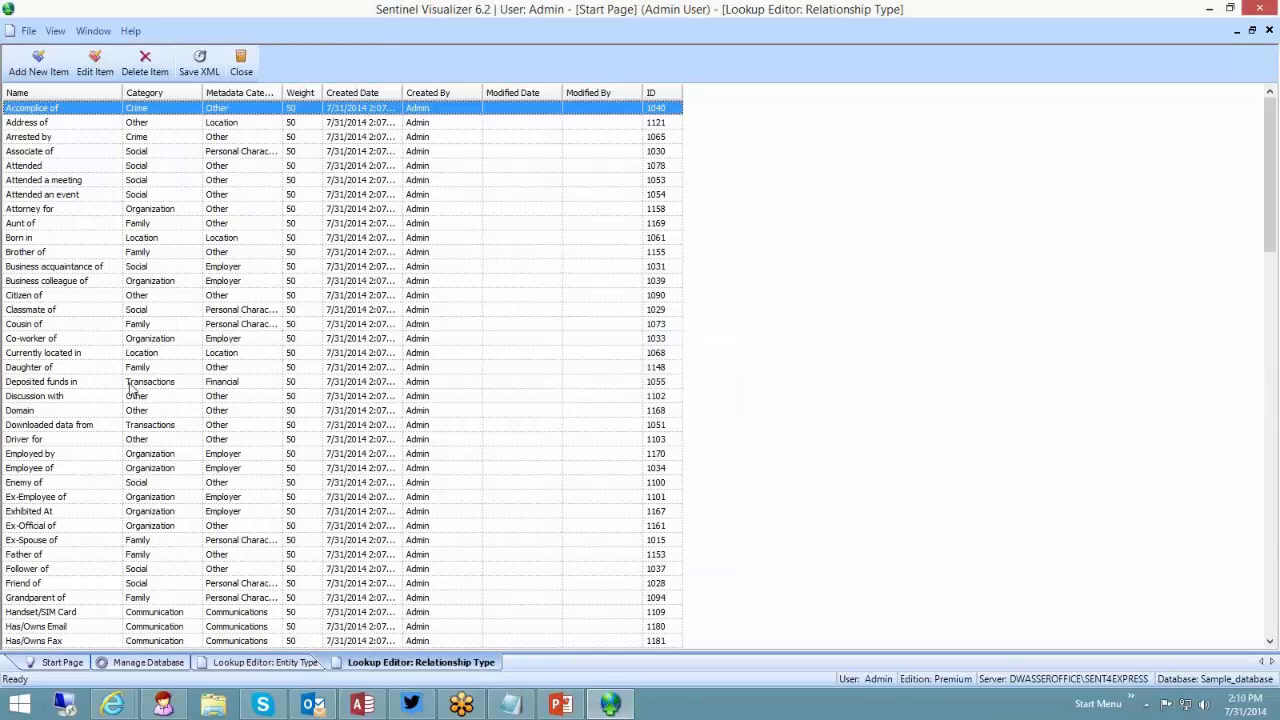
left_click(134, 388)
scroll(134, 390, "down", 10)
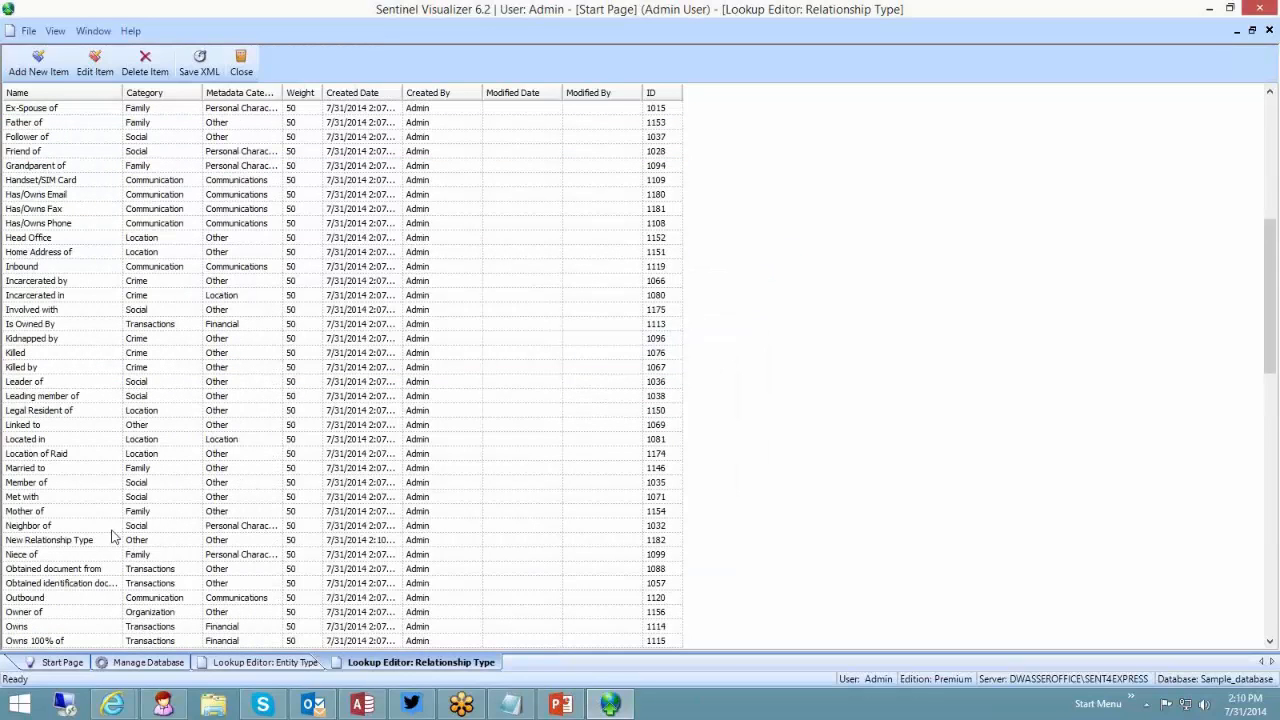
left_click(104, 540)
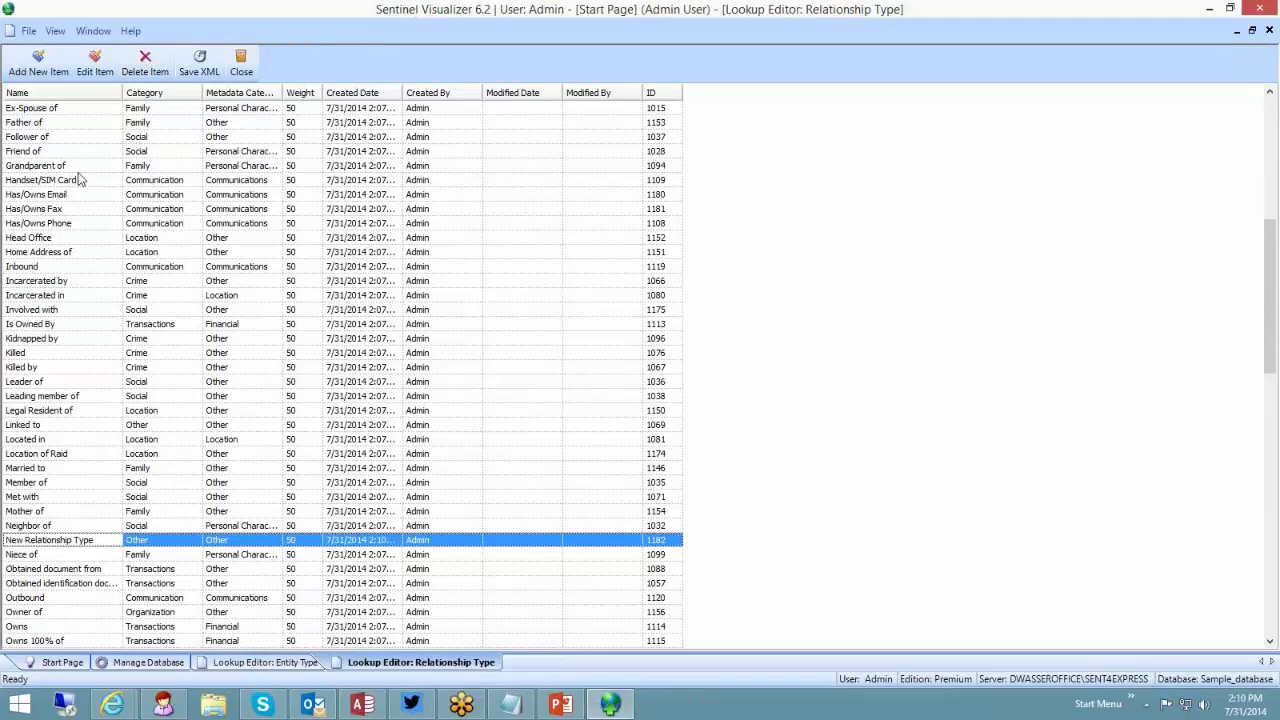
Step: Delete the Head Office relationship type, look through the remaining types, and select Cousin of
left_click(35, 240)
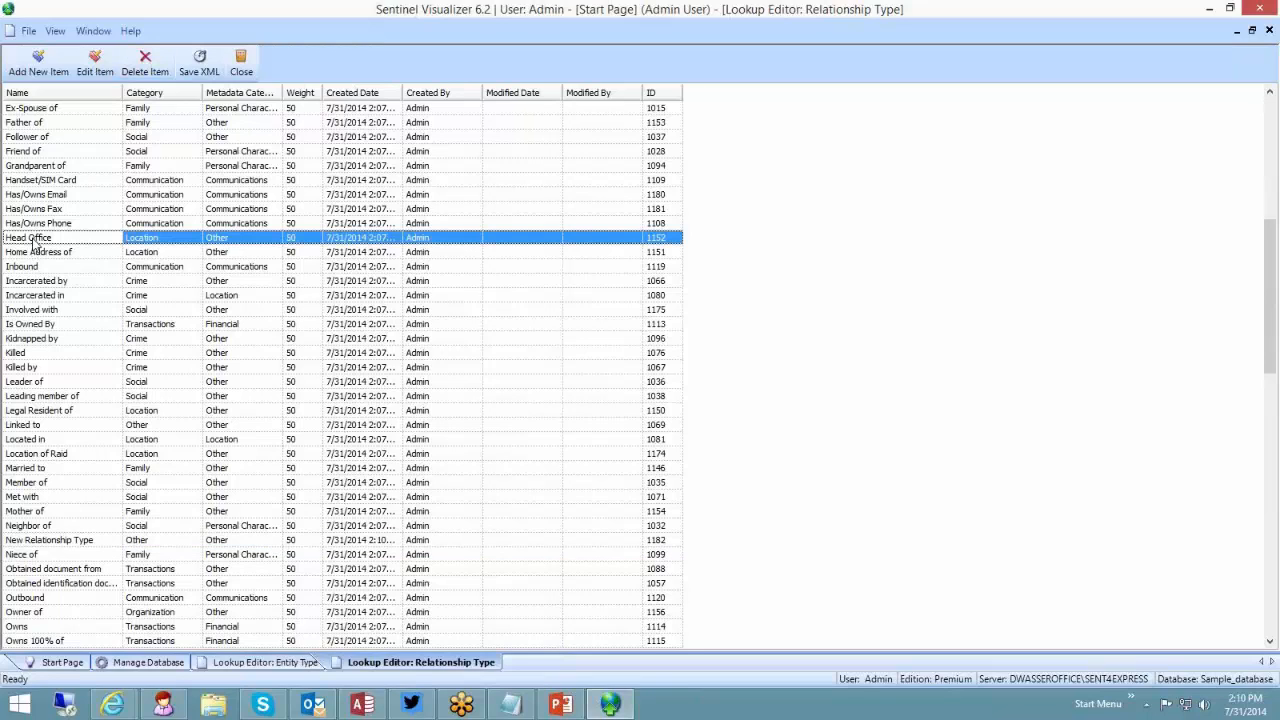
left_click(145, 62)
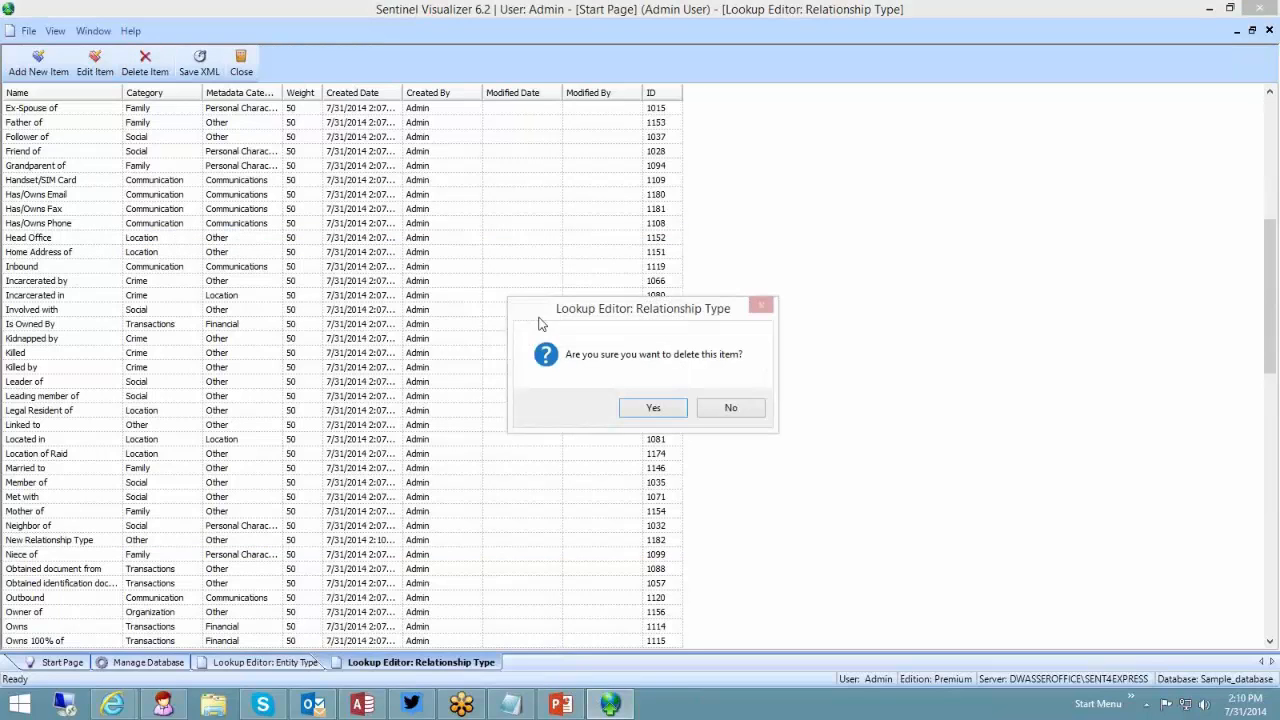
left_click(653, 409)
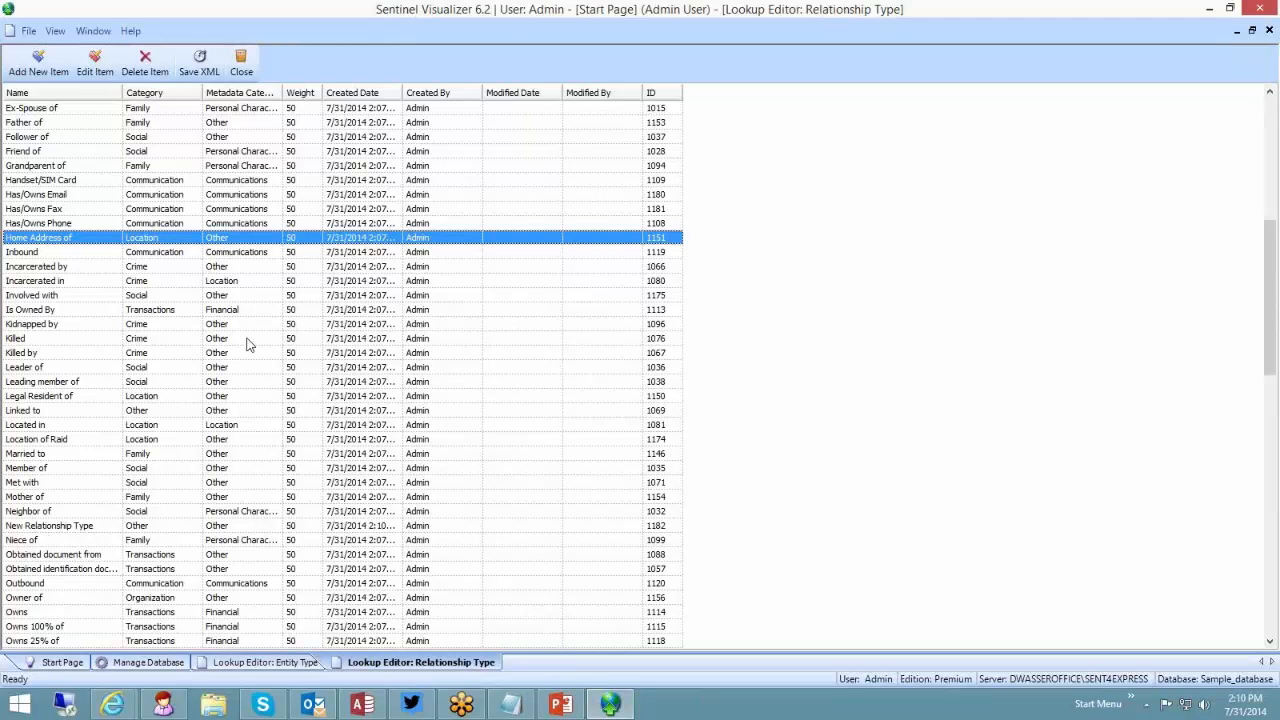
scroll(46, 291, "down", 11)
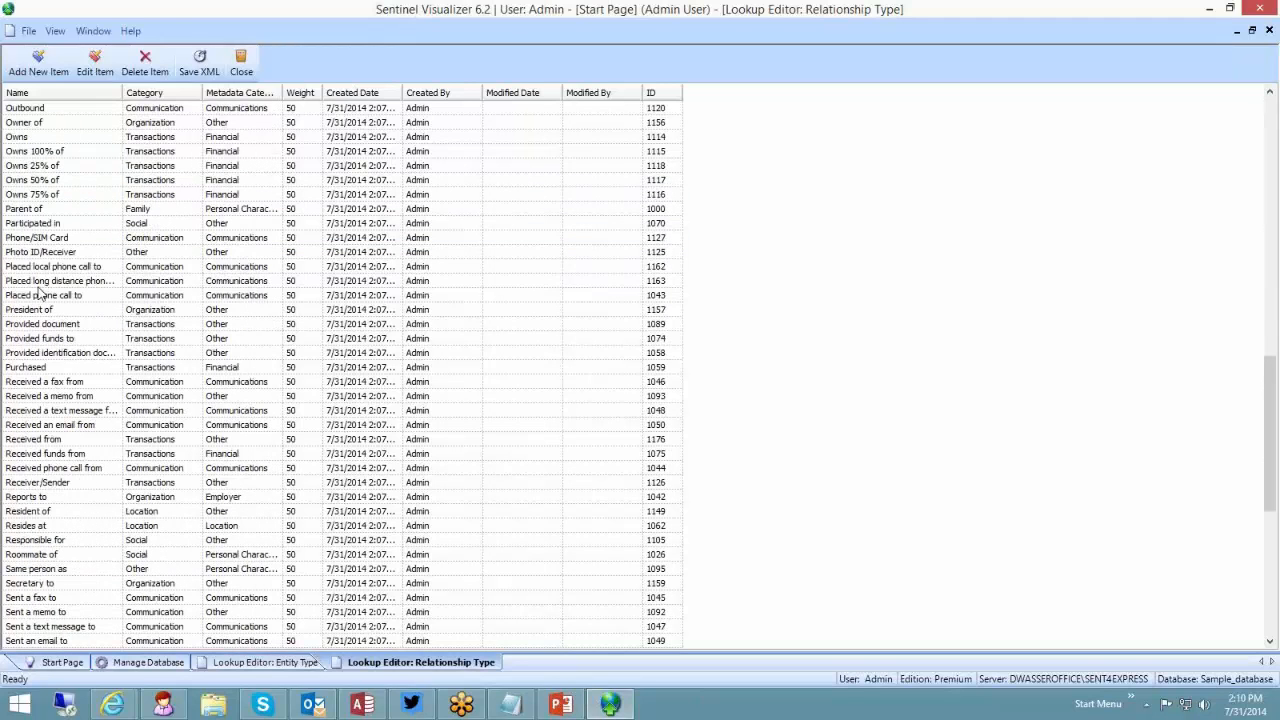
scroll(40, 292, "up", 15)
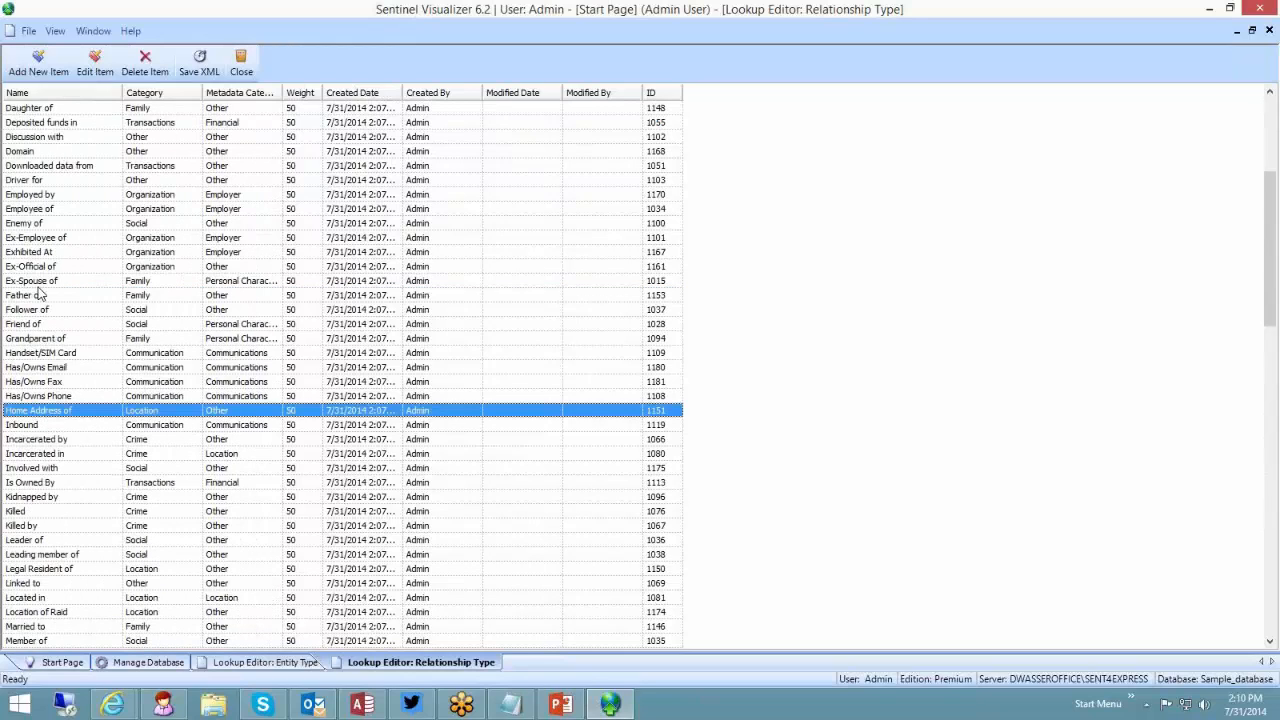
scroll(40, 292, "up", 6)
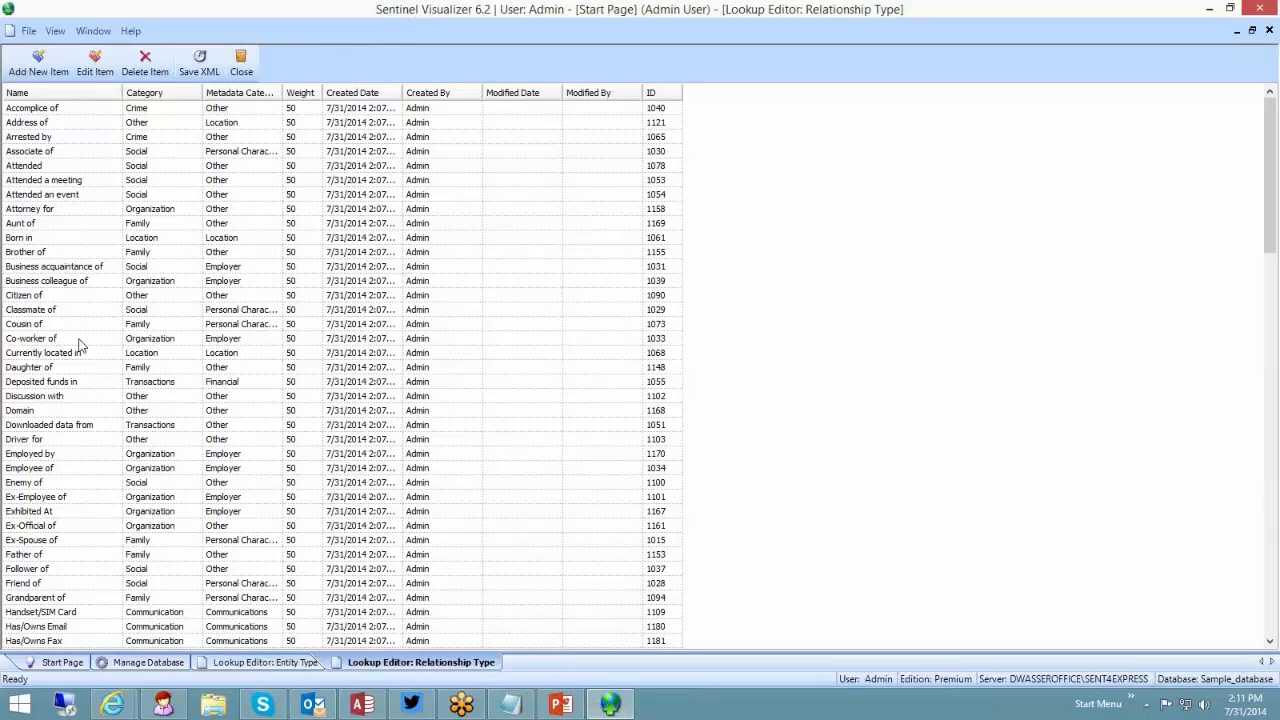
left_click(44, 328)
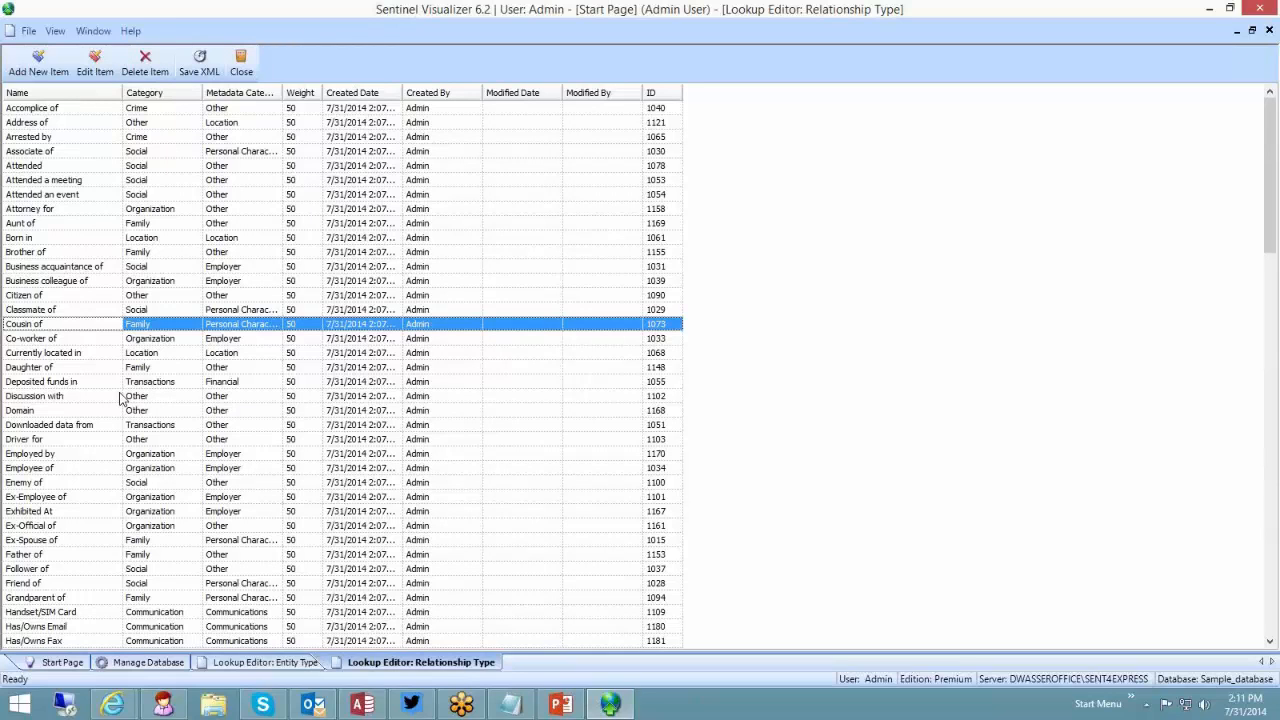
Step: Open SQL Server Management Studio, connect to the (local)\SENT4EXPRESS server, and expand its databases and the Cyber_Threats database
key("super")
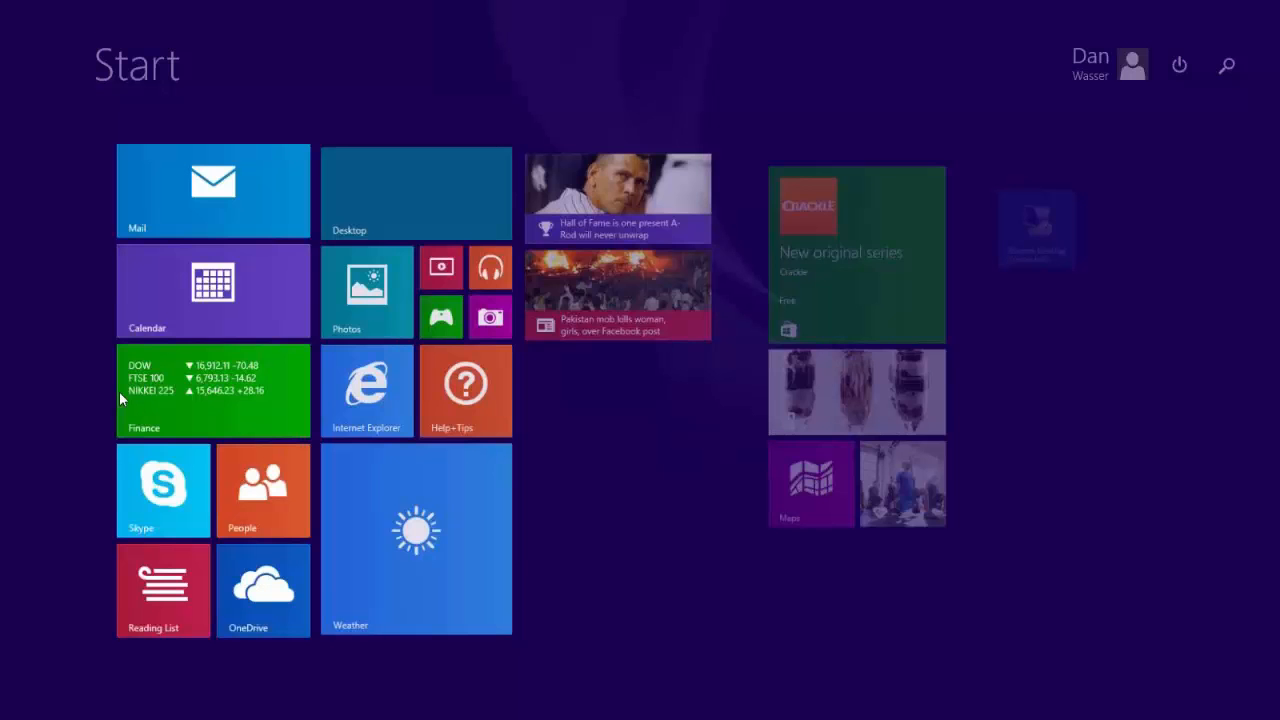
type("sql")
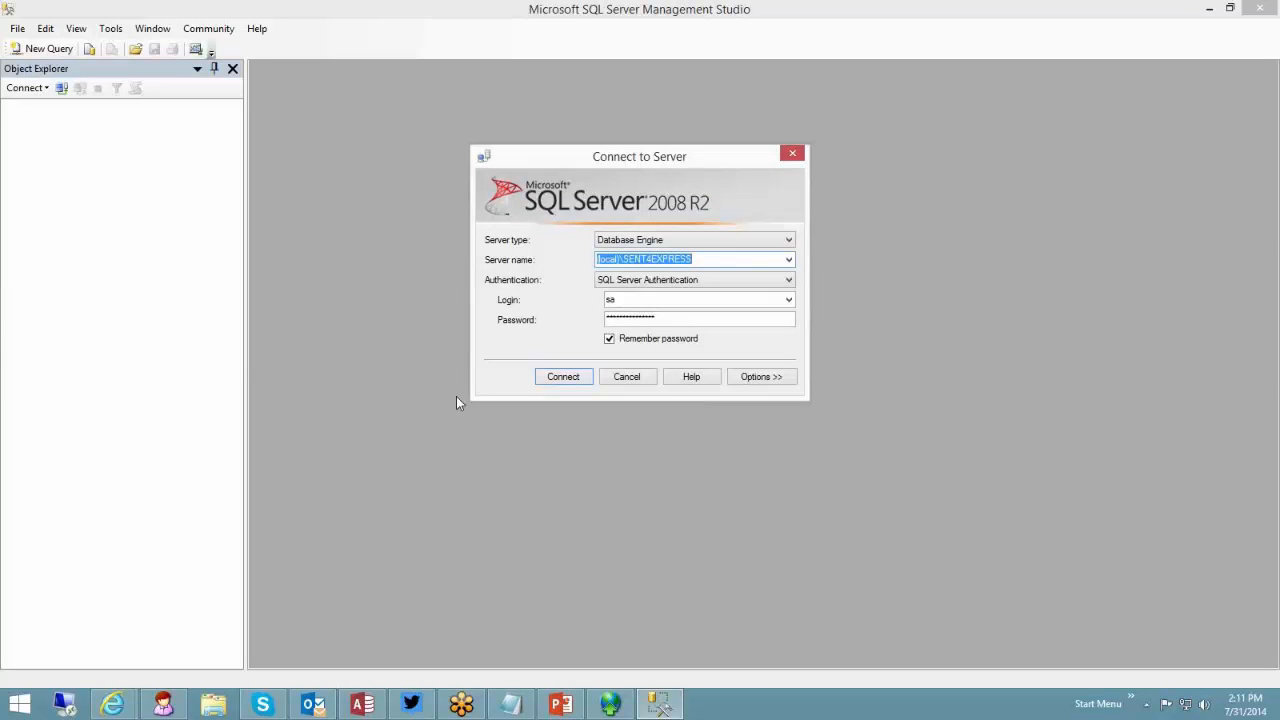
left_click(573, 377)
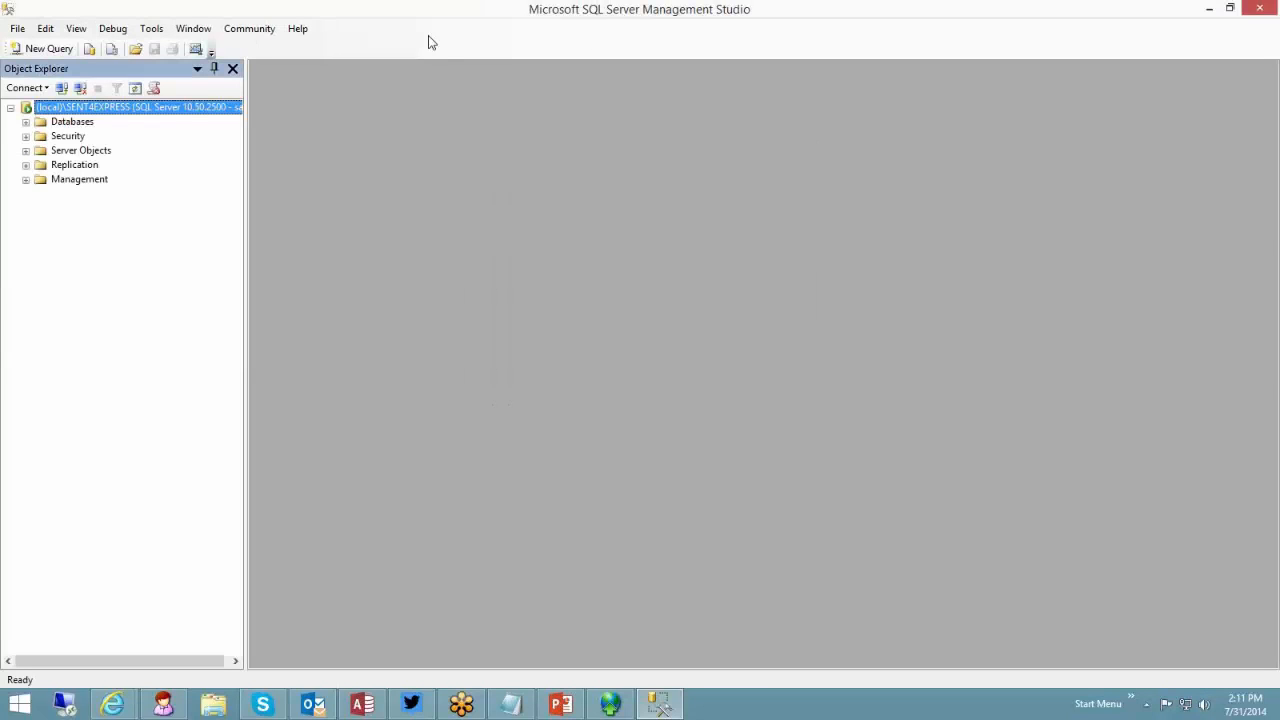
left_click(25, 121)
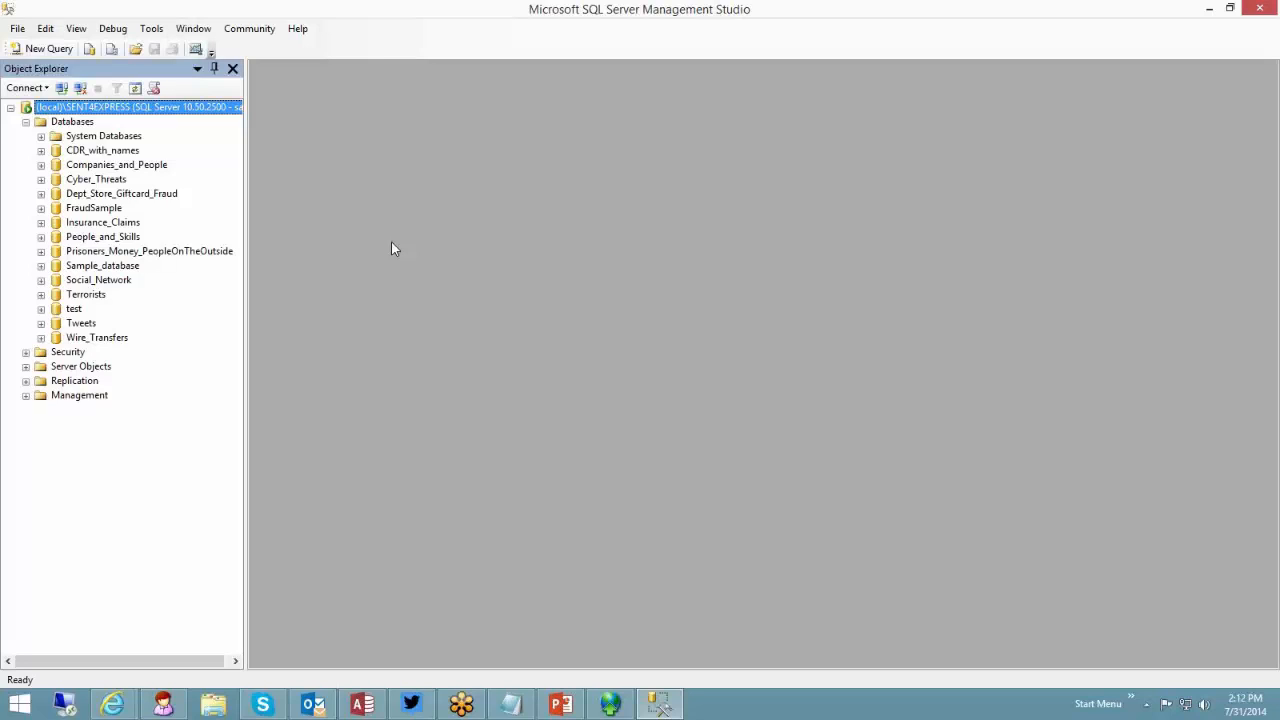
left_click(41, 180)
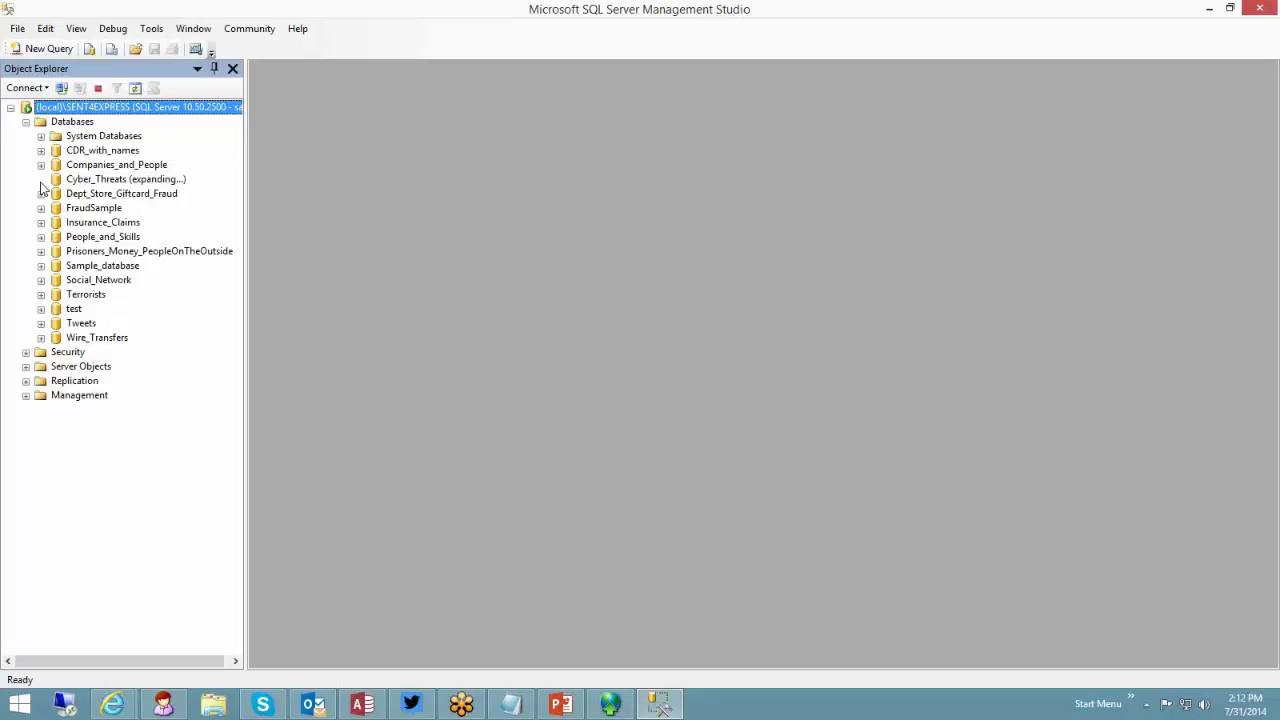
left_click(610, 704)
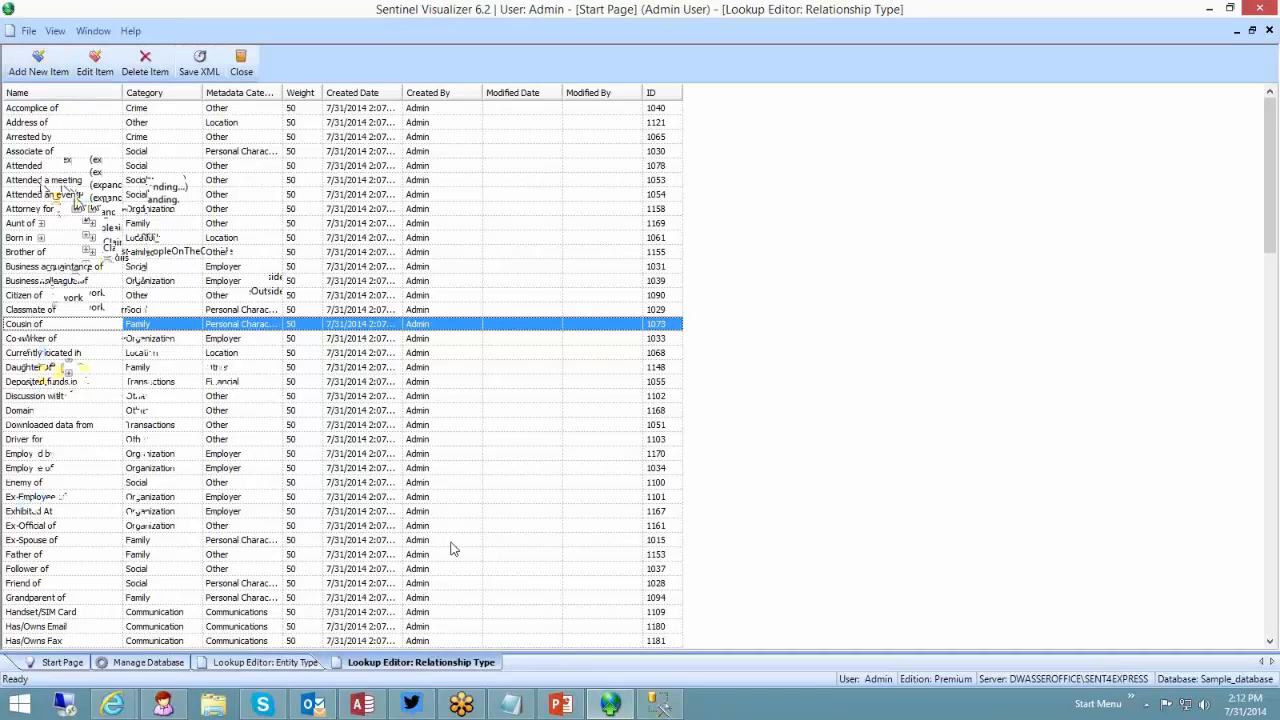
left_click(659, 705)
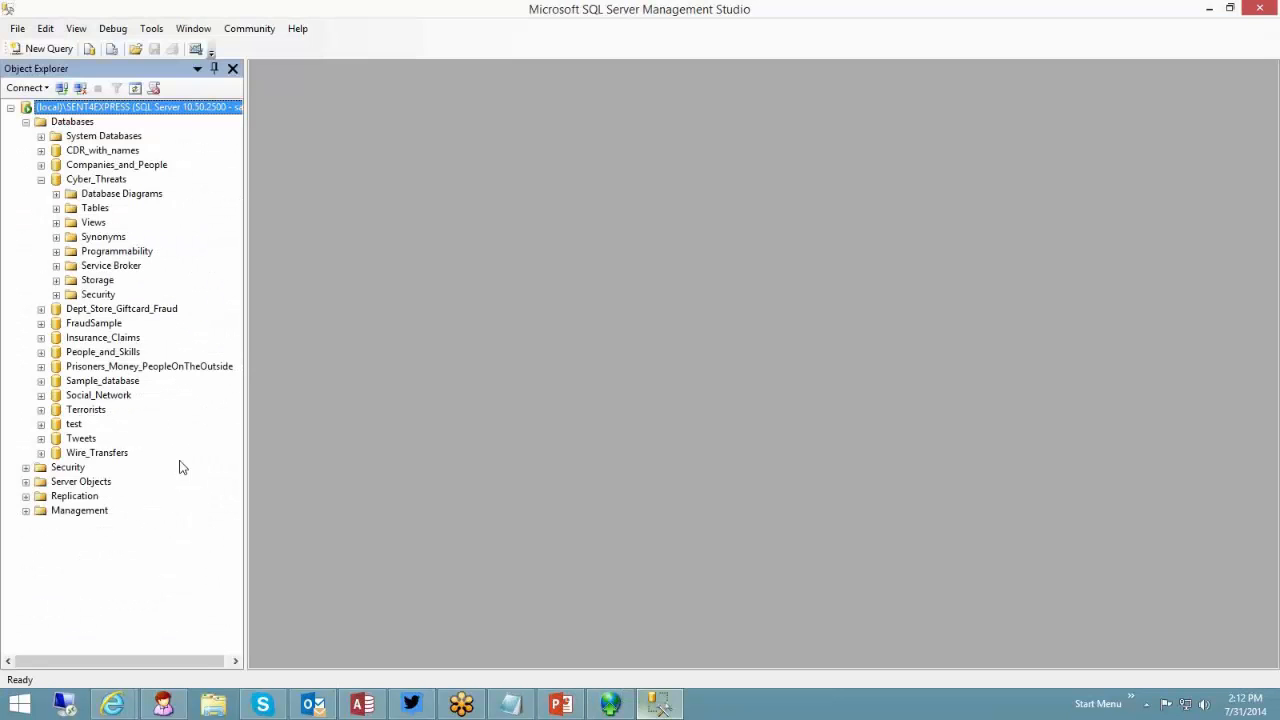
Step: View the restore tasks available for the Insurance_Claims database, and minimize SQL Server Management Studio to return to Sentinel Visualizer
right_click(90, 340)
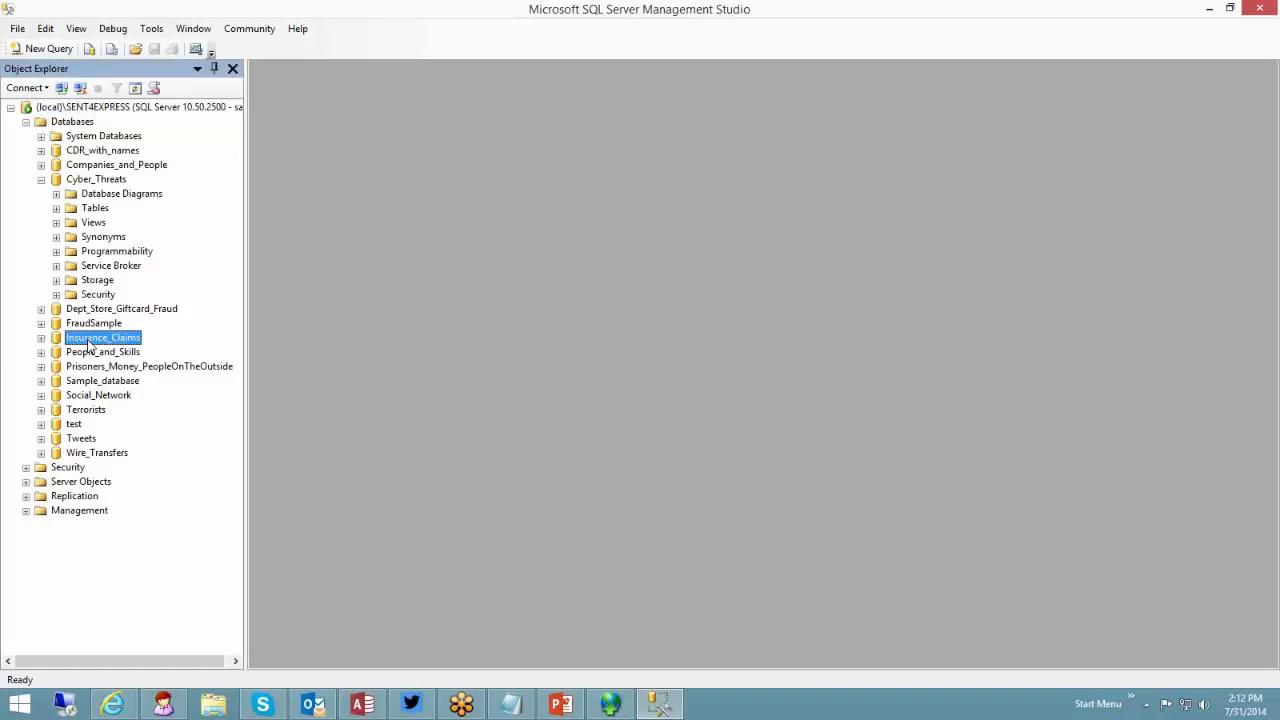
mouse_move(157, 408)
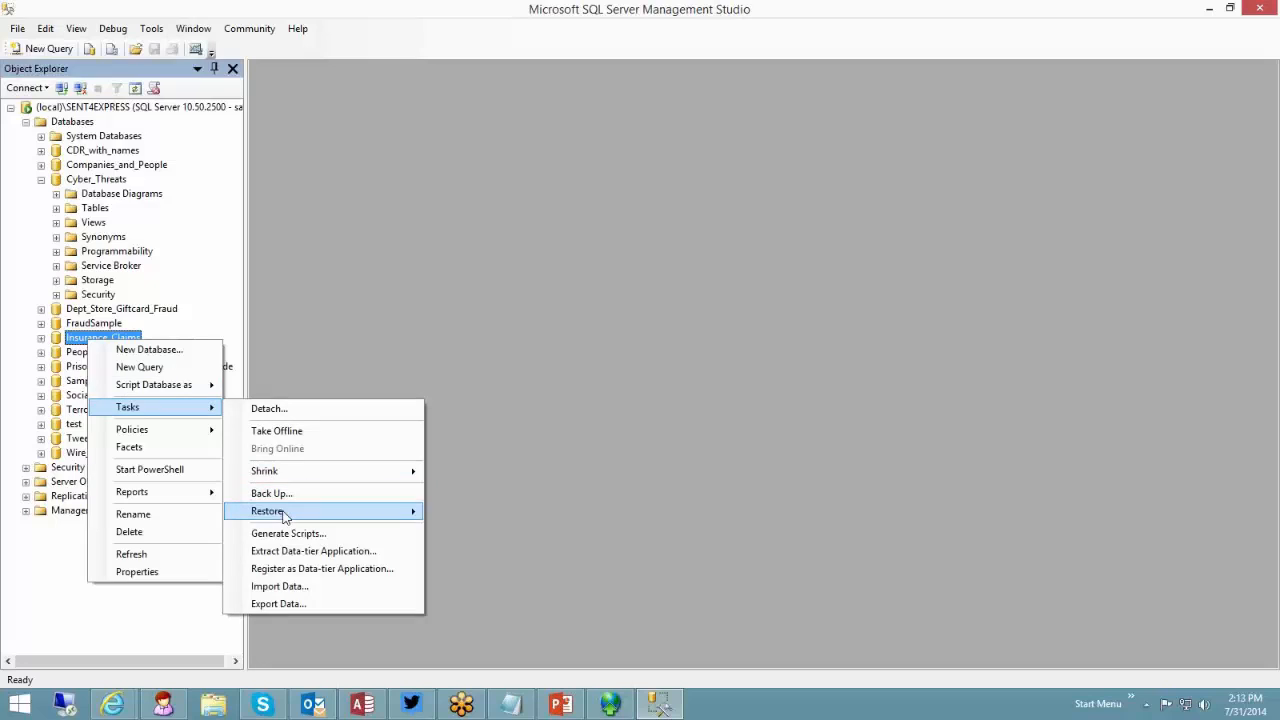
mouse_move(283, 518)
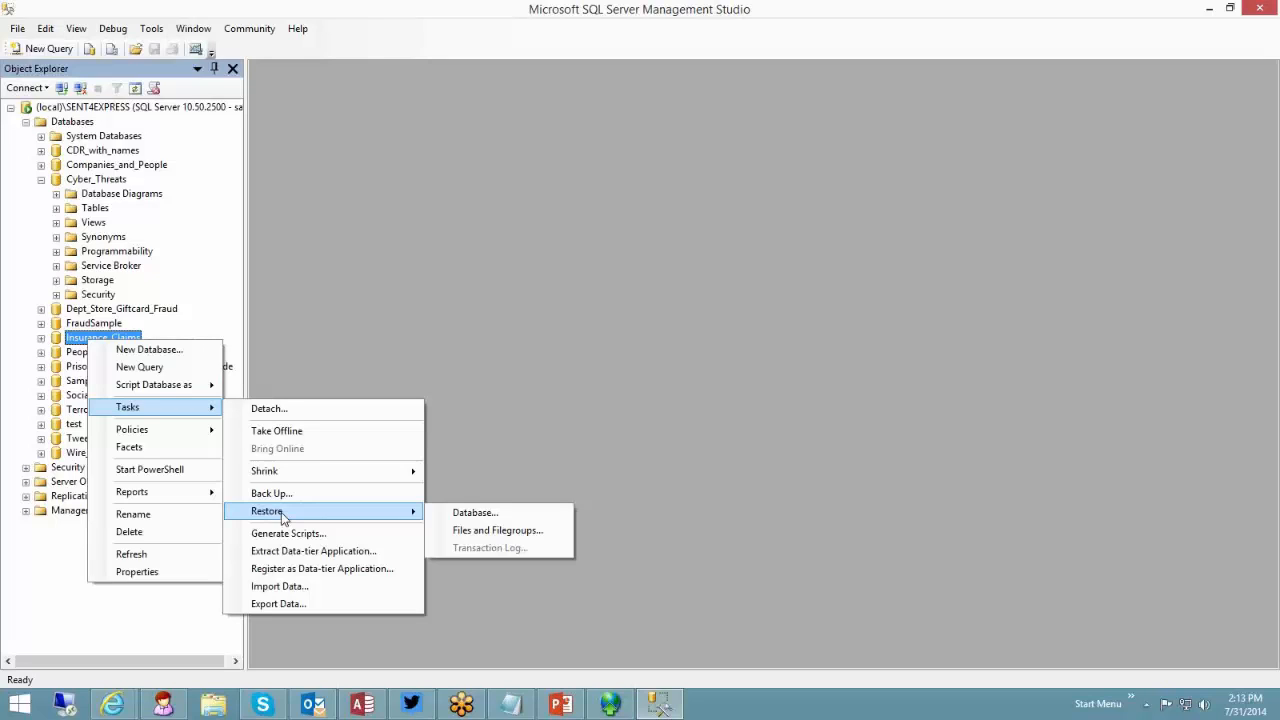
left_click(611, 327)
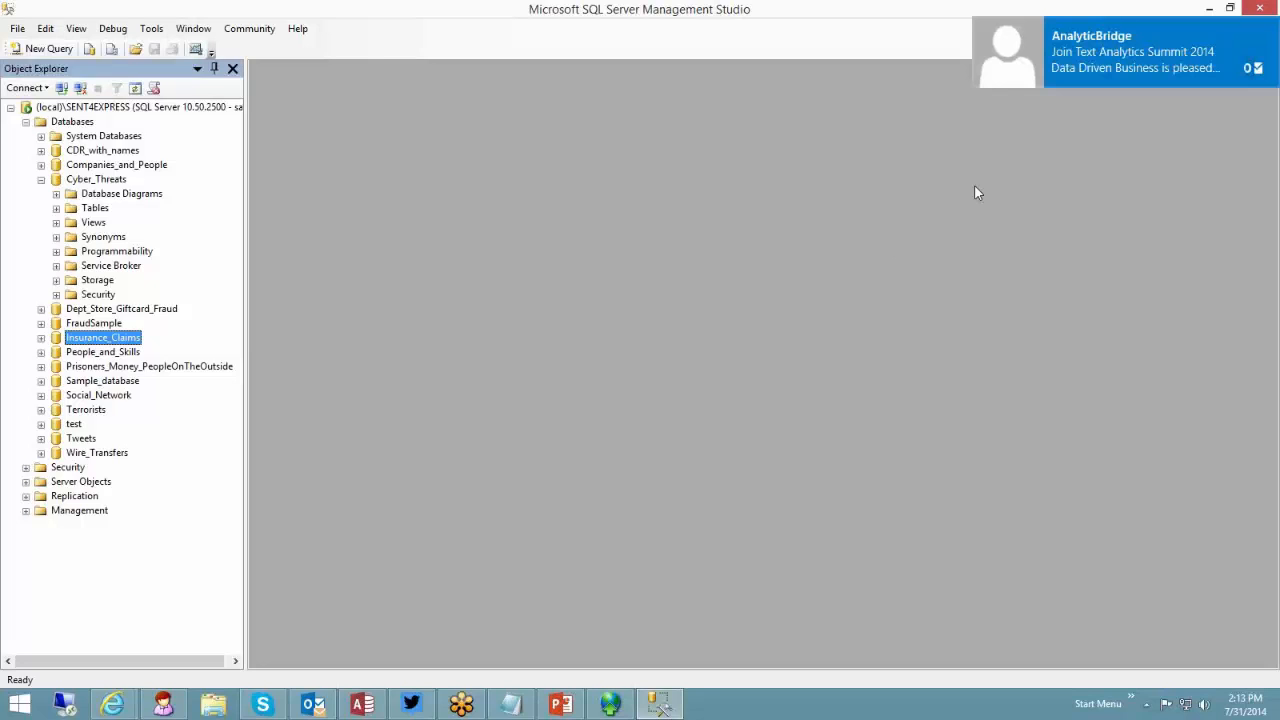
left_click(1268, 26)
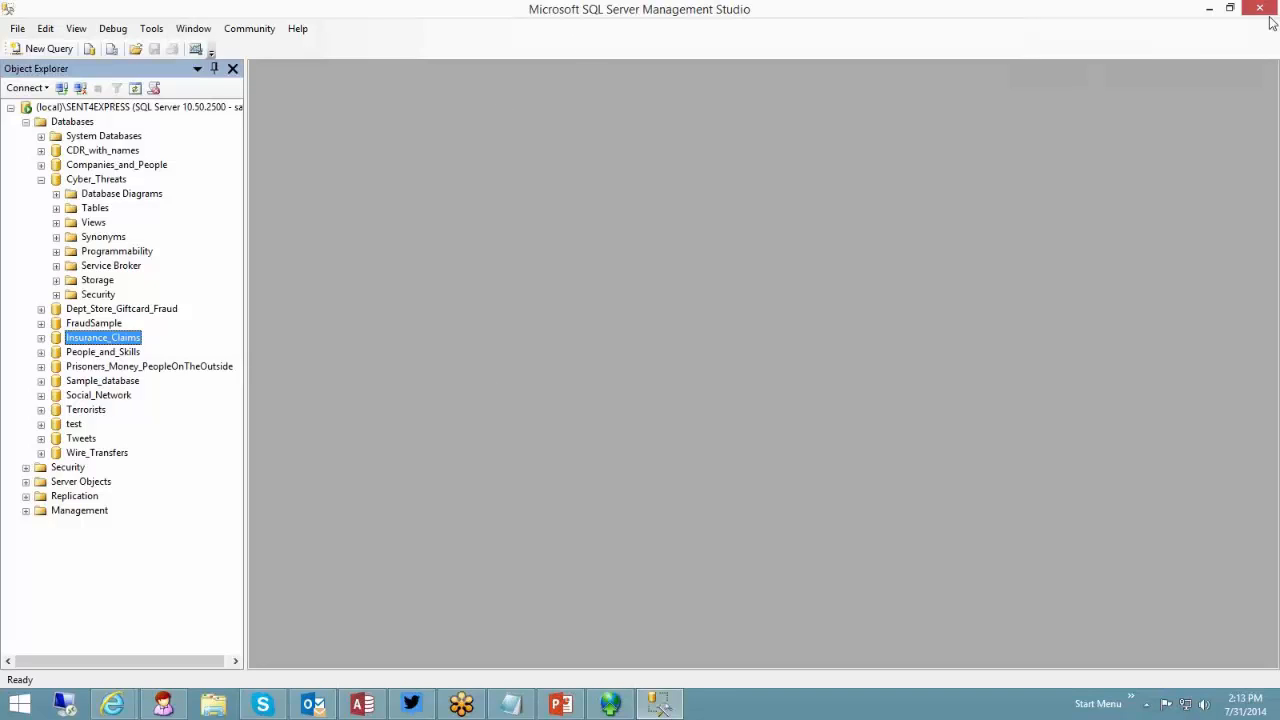
left_click(1209, 8)
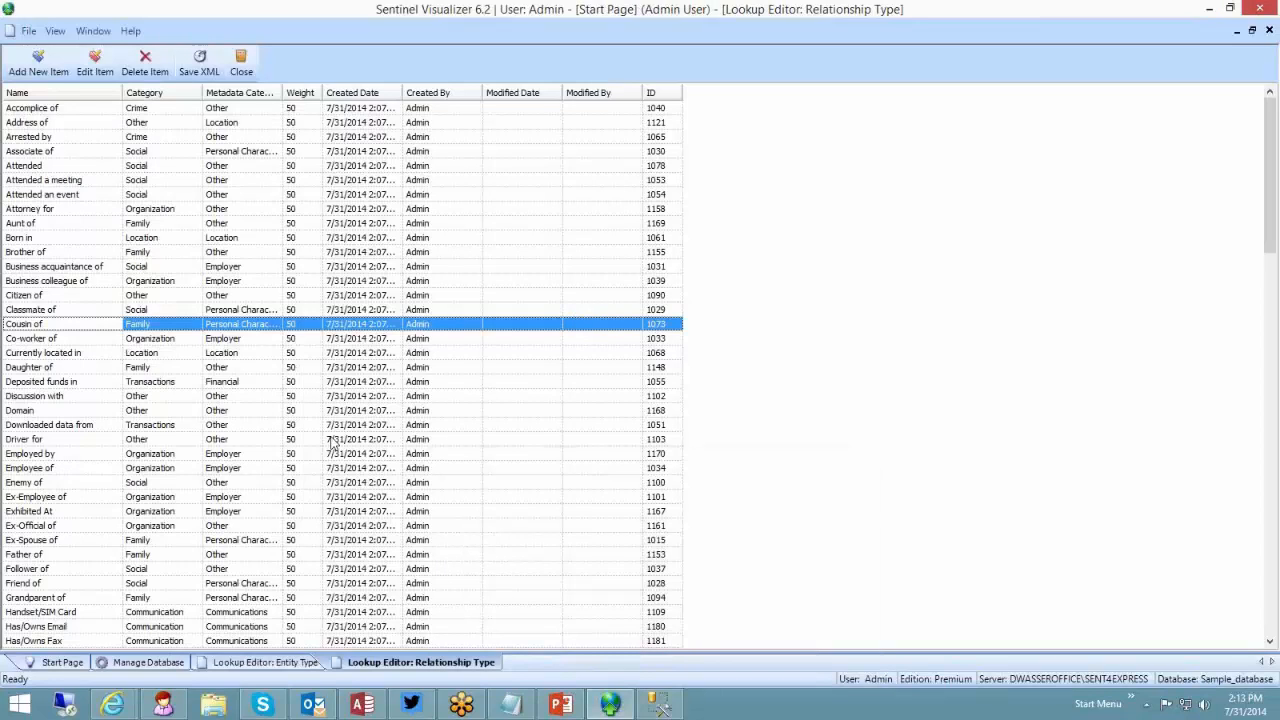
Step: Revisit the Entity Type and Relationship Type lookups, and look through the Metadata Types opened from database management
left_click(239, 664)
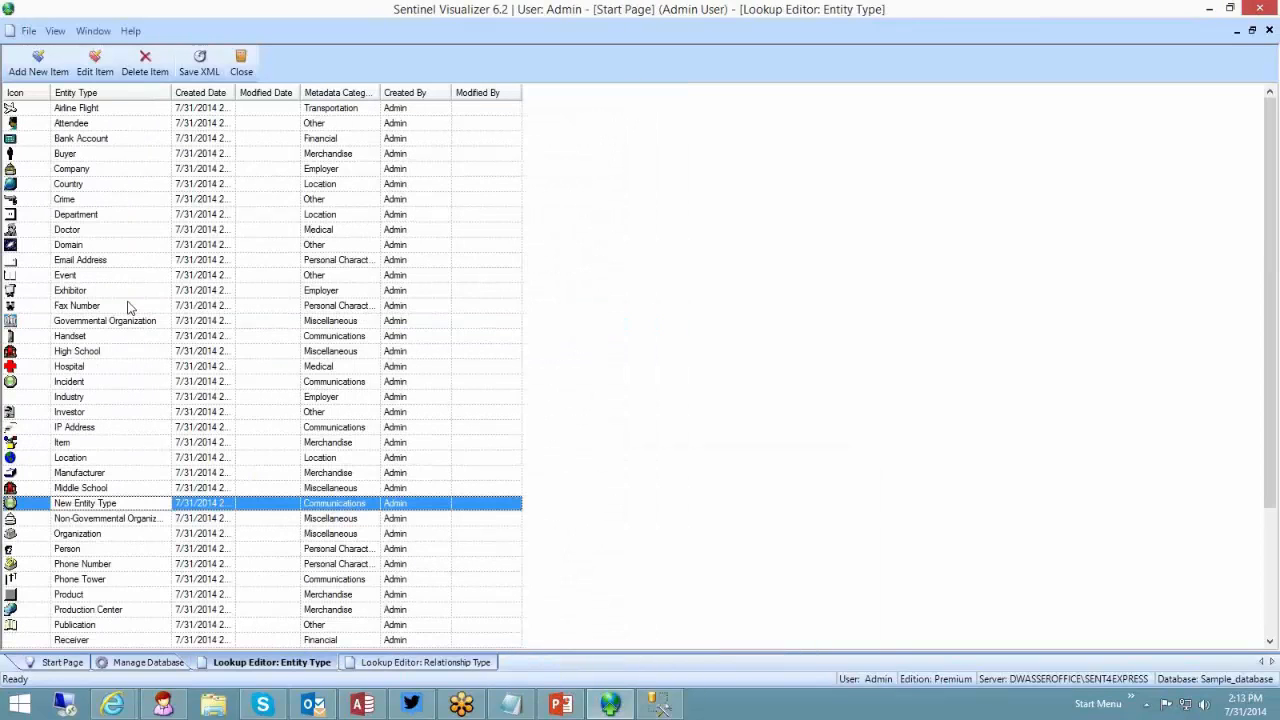
left_click(398, 662)
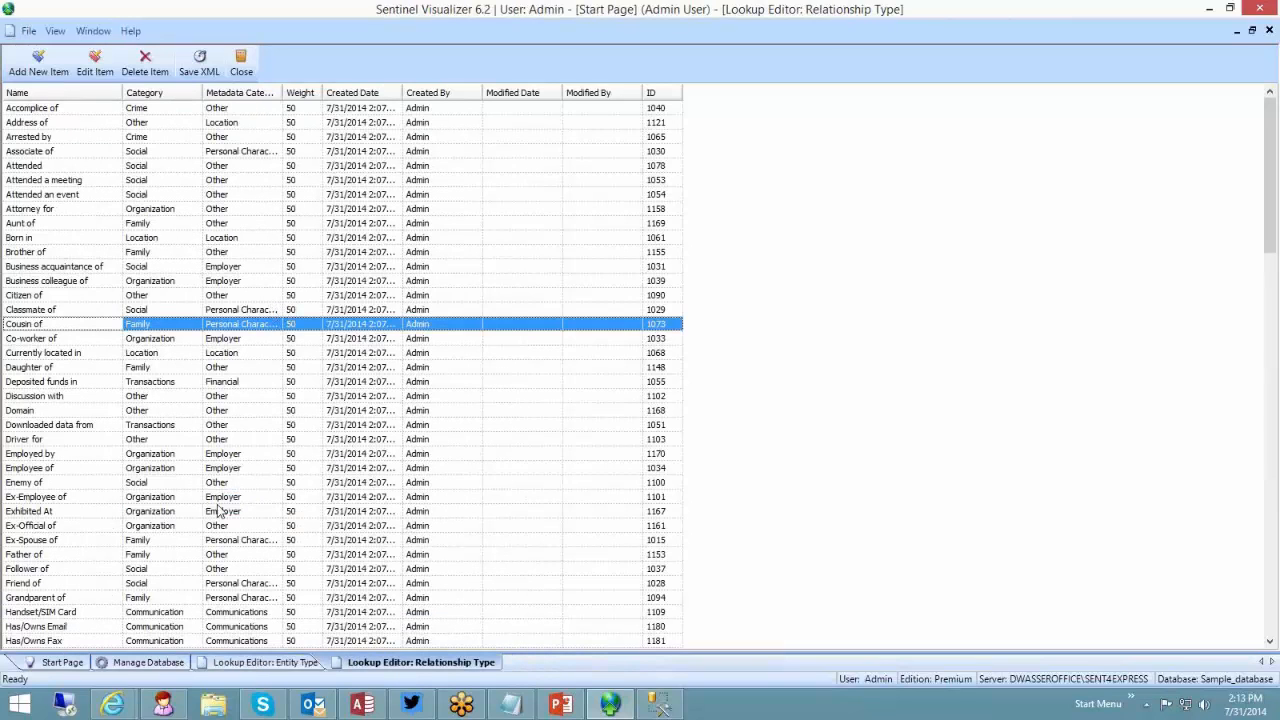
left_click(148, 662)
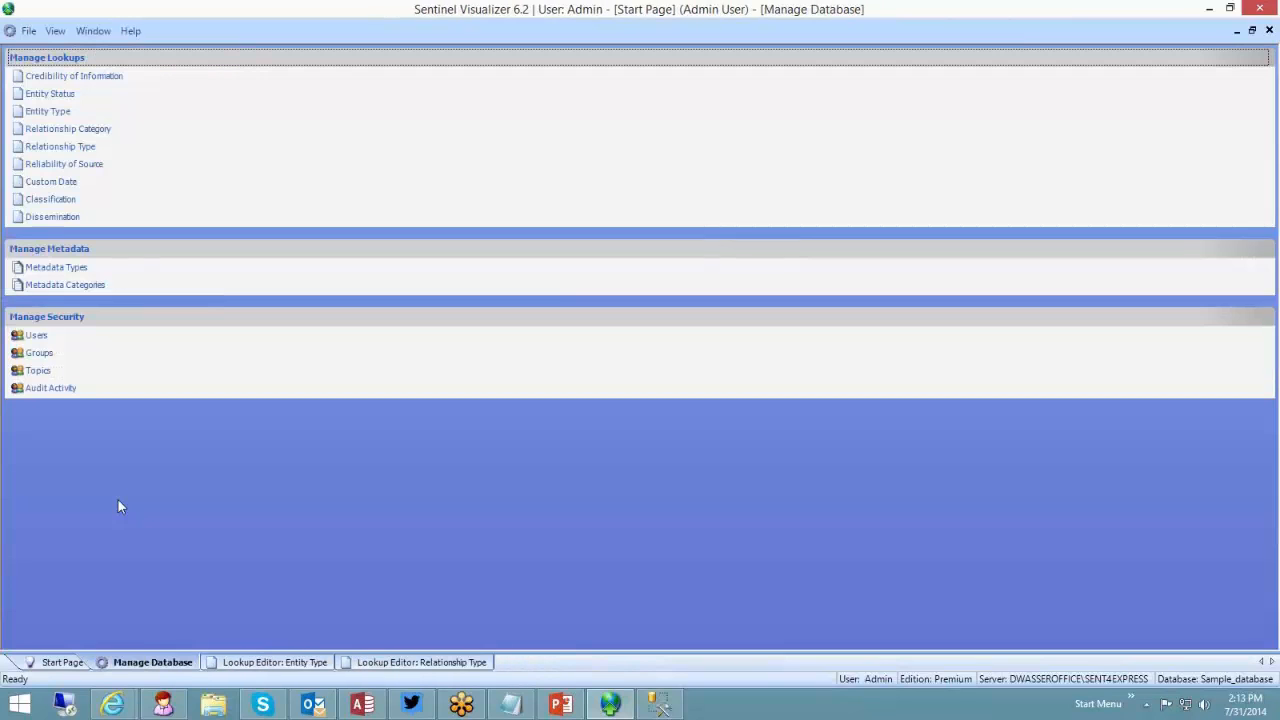
left_click(52, 267)
scroll(150, 345, "down", 20)
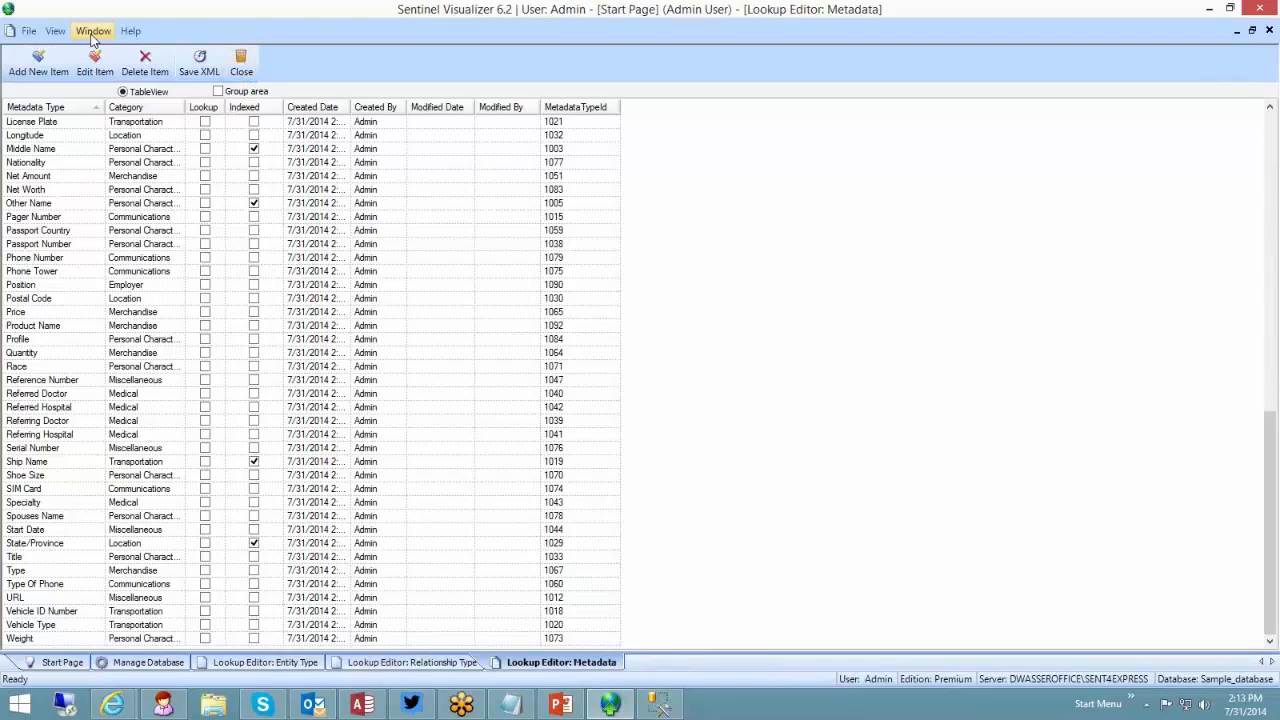
Step: Look over the Entity Type, Relationship Type and Metadata lookups once more, and close all open windows
left_click(250, 667)
left_click(138, 665)
left_click(333, 666)
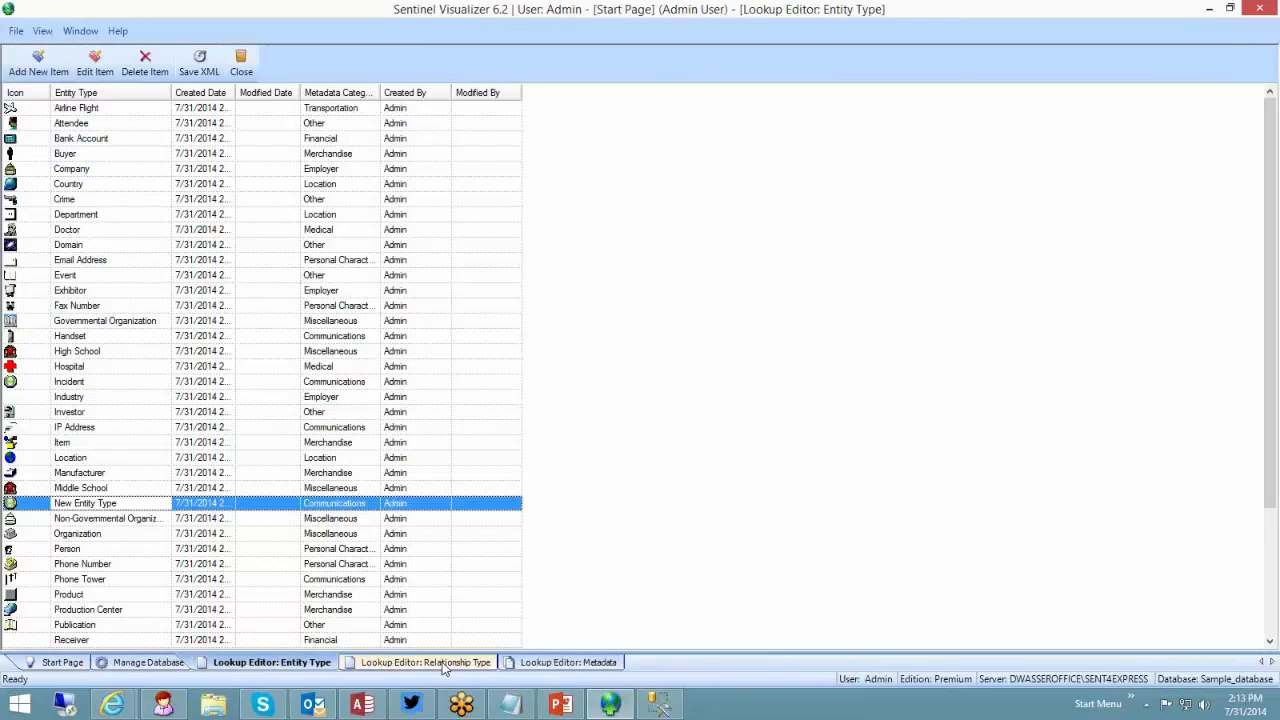
left_click(443, 665)
left_click(562, 662)
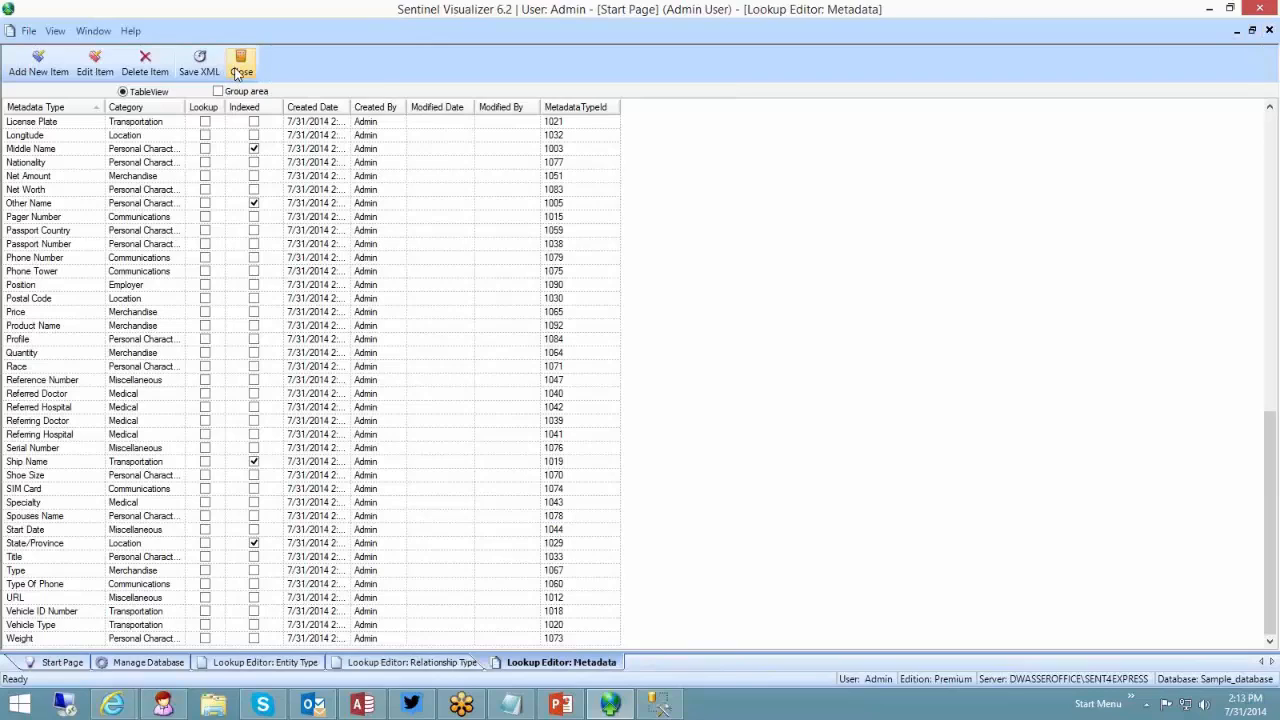
left_click(96, 33)
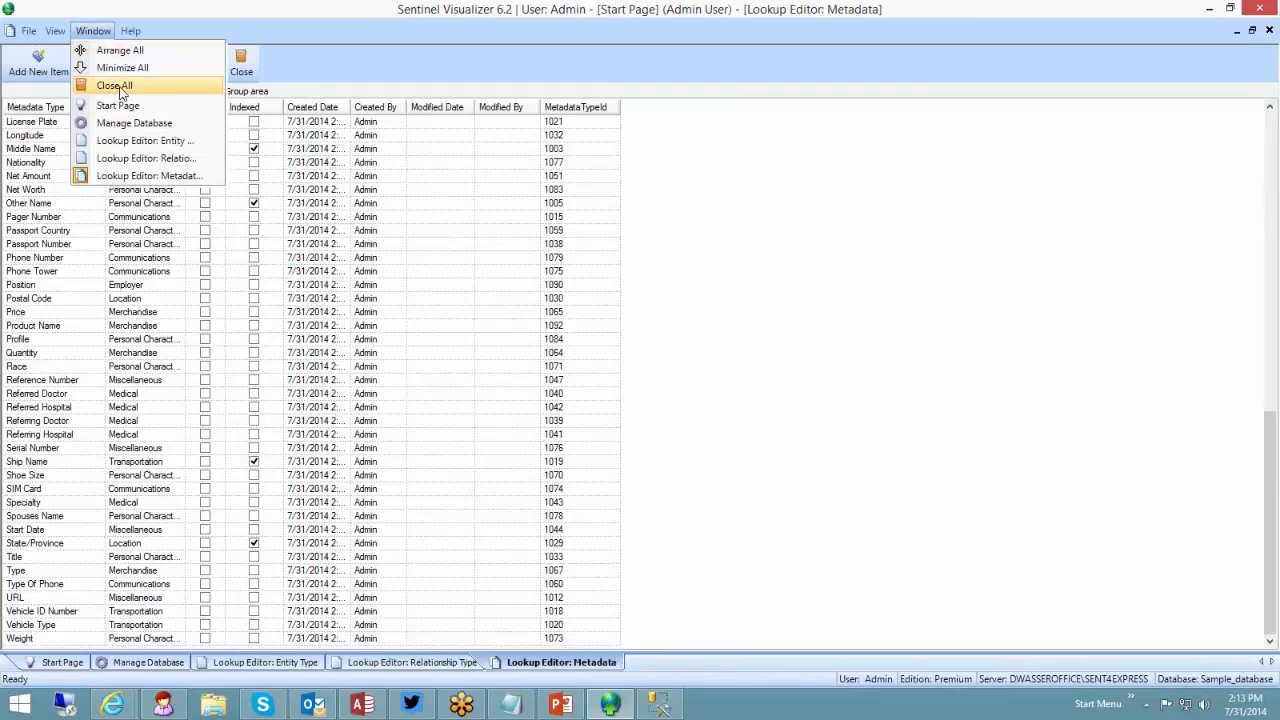
left_click(114, 86)
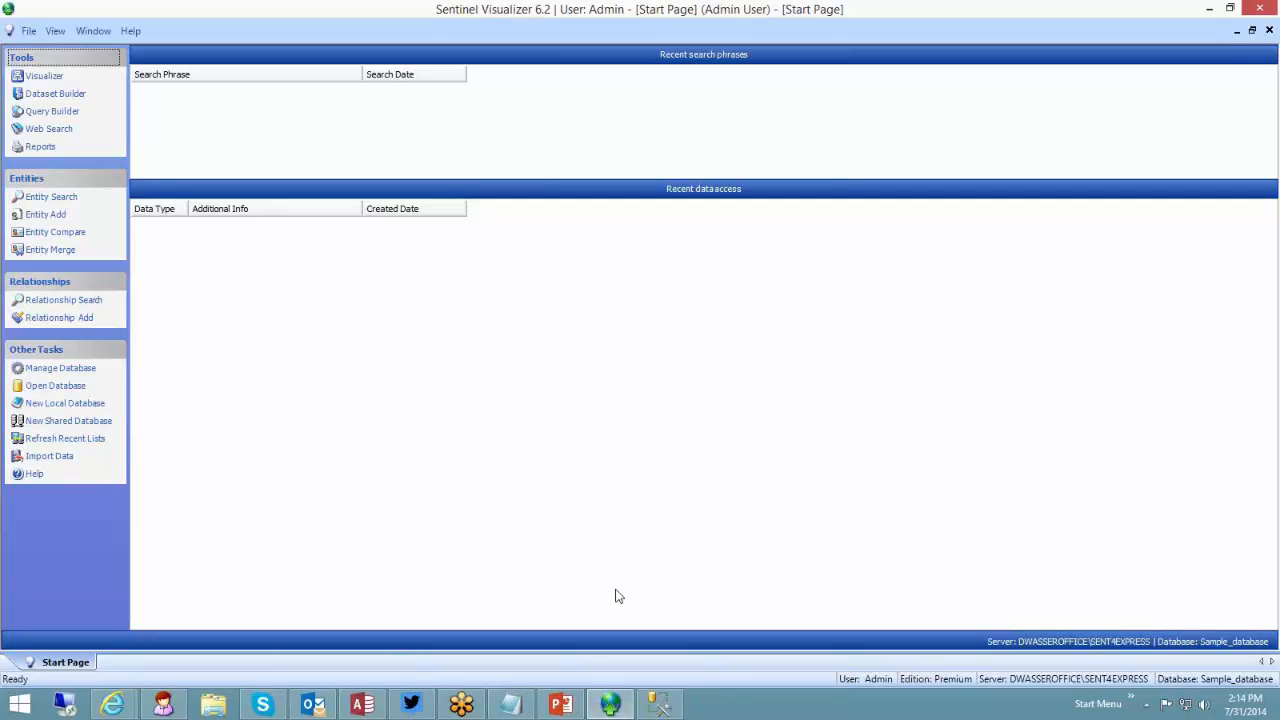
Step: Show the desktop, start Excel 2013, and open the recent workbook CompanyPerson.xlsx
right_click(733, 706)
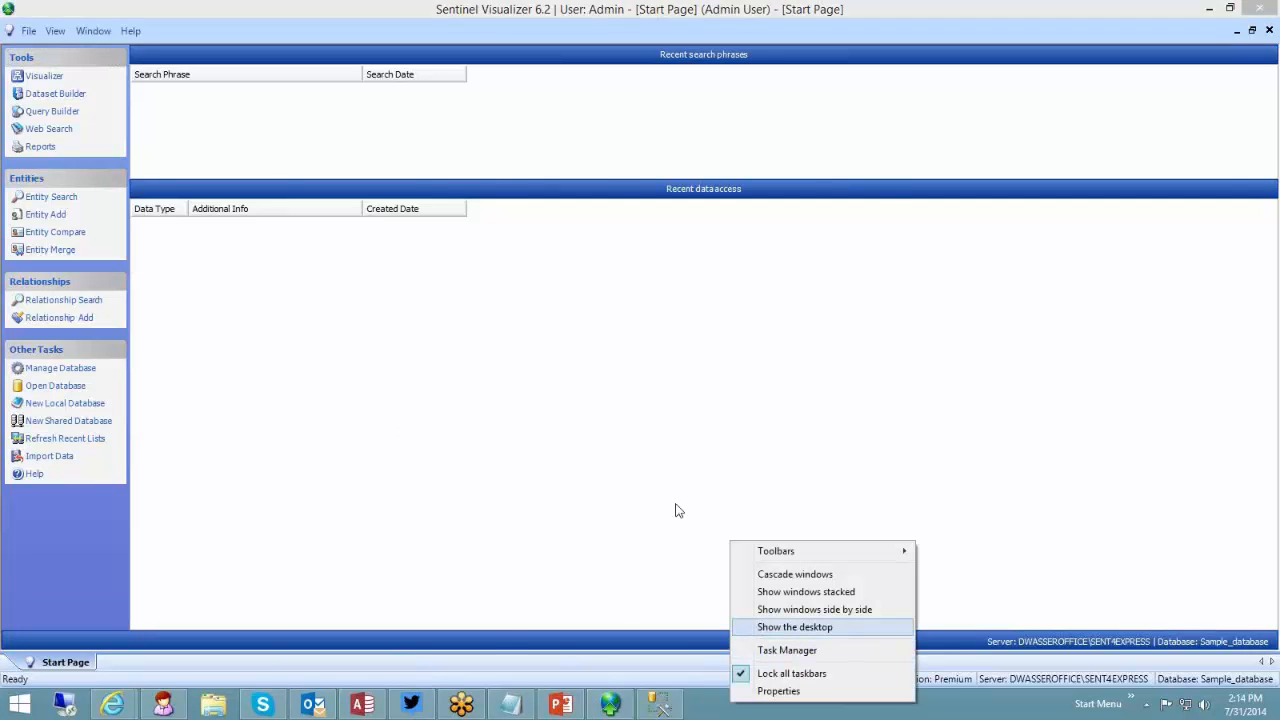
left_click(794, 627)
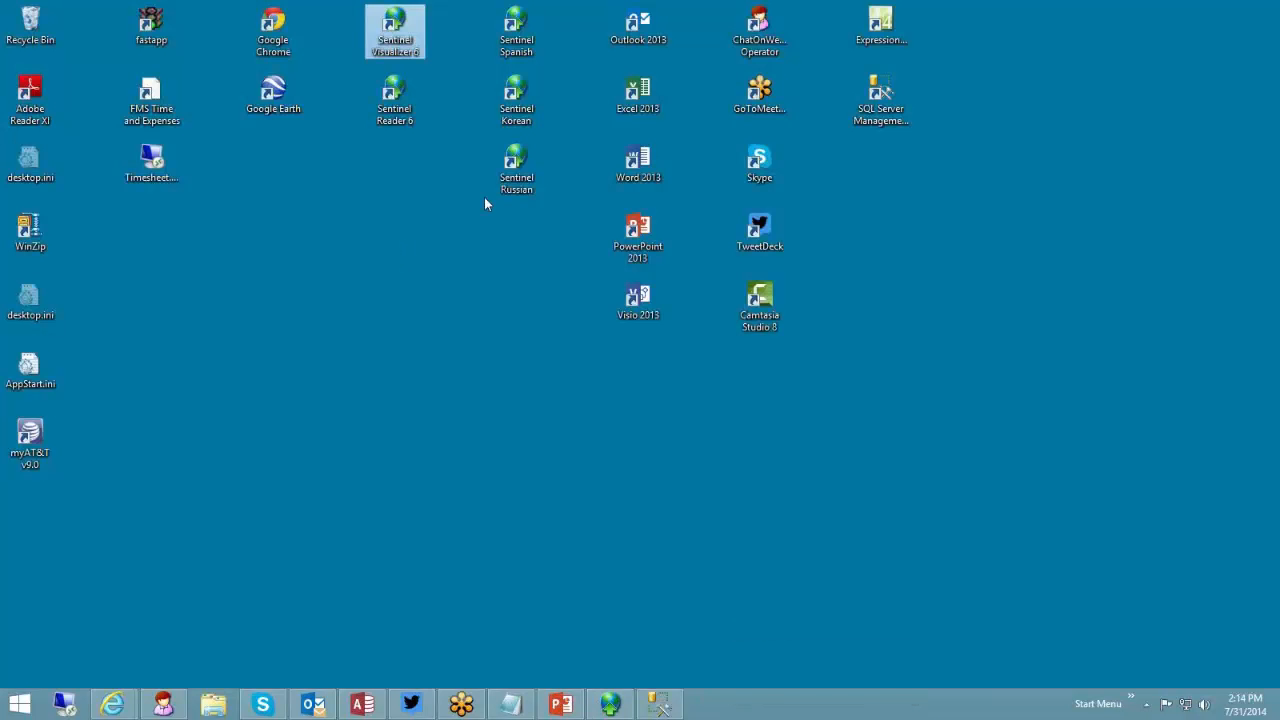
double_click(639, 97)
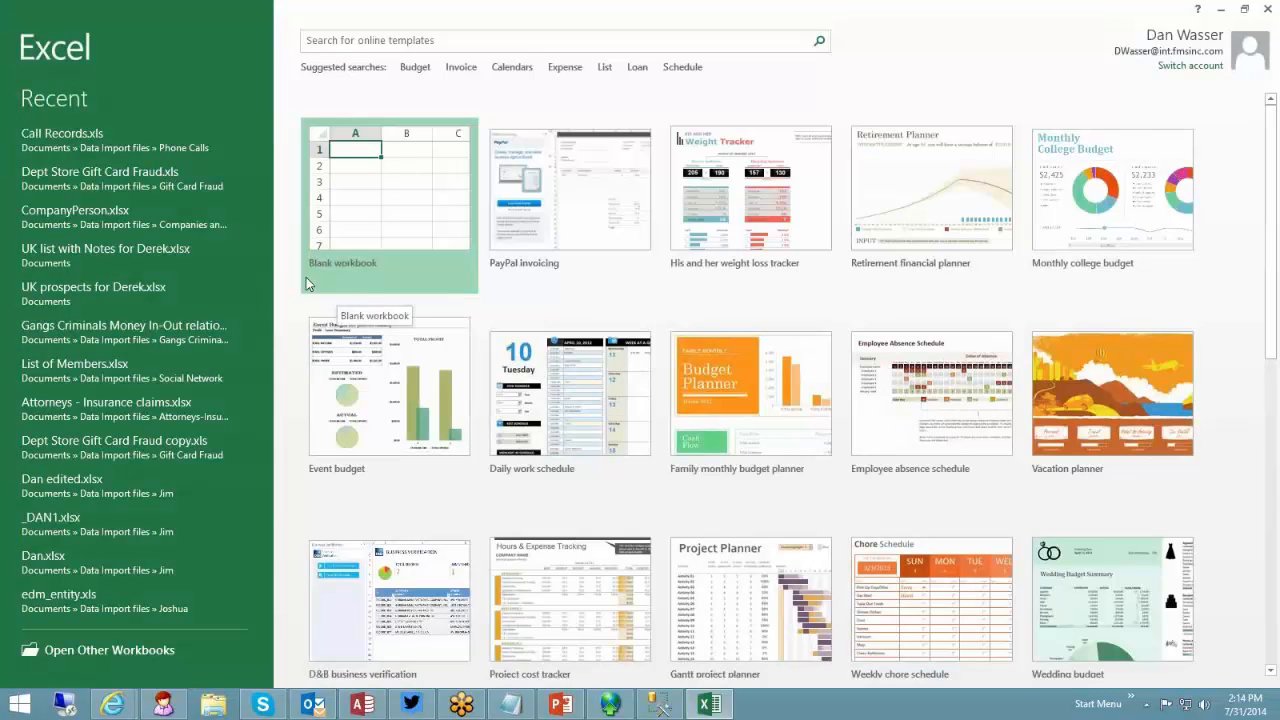
left_click(103, 217)
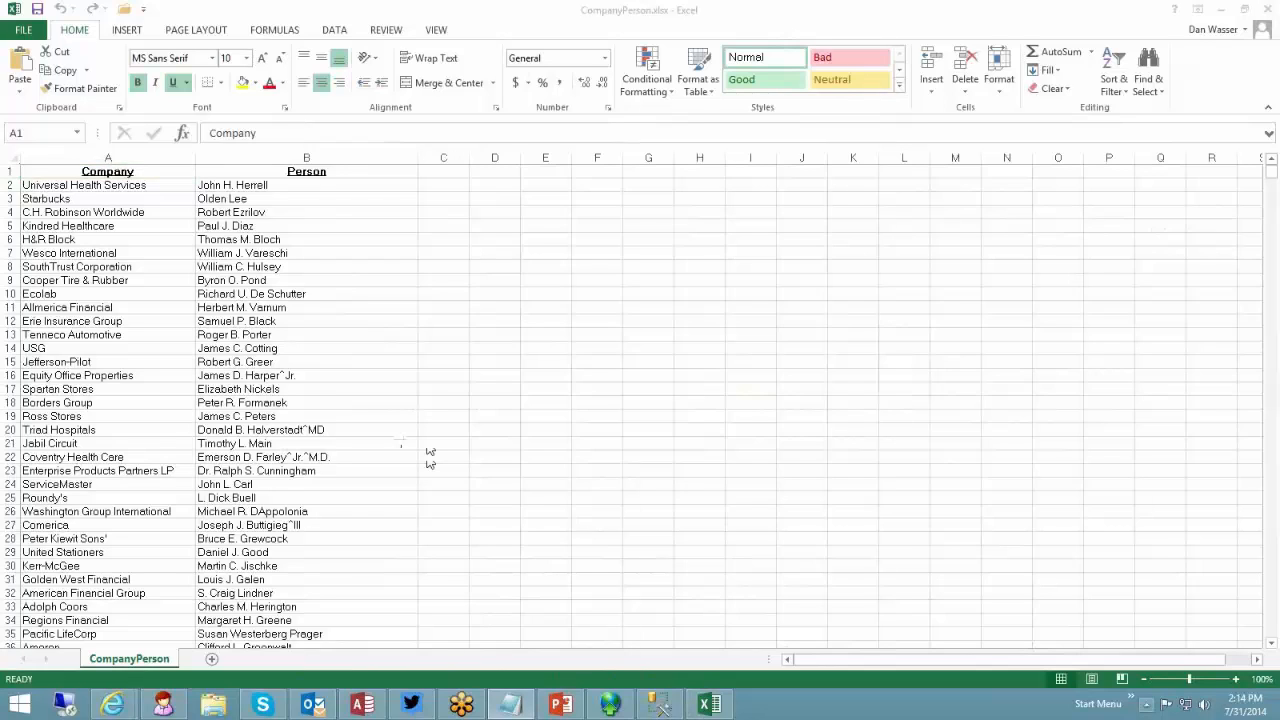
Step: Examine the Company and Person columns of the CompanyPerson sheet down to the last data row
left_click(106, 157)
left_click(306, 157)
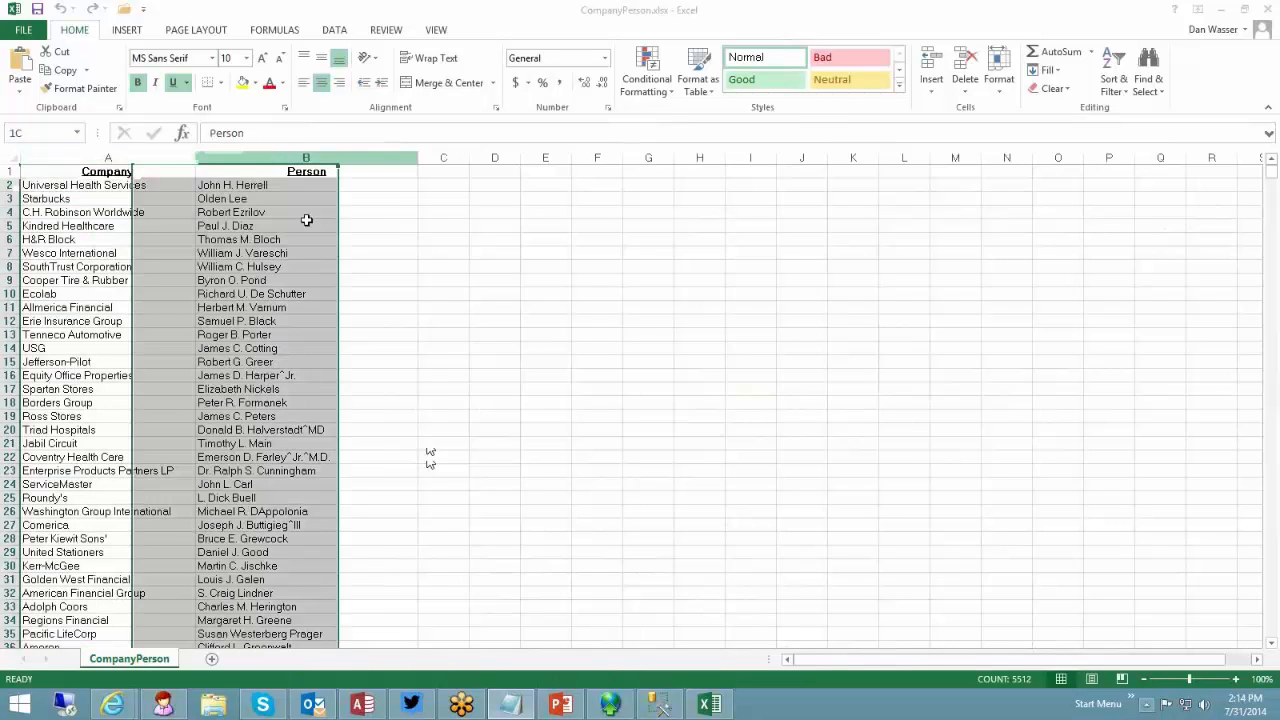
left_click(139, 316)
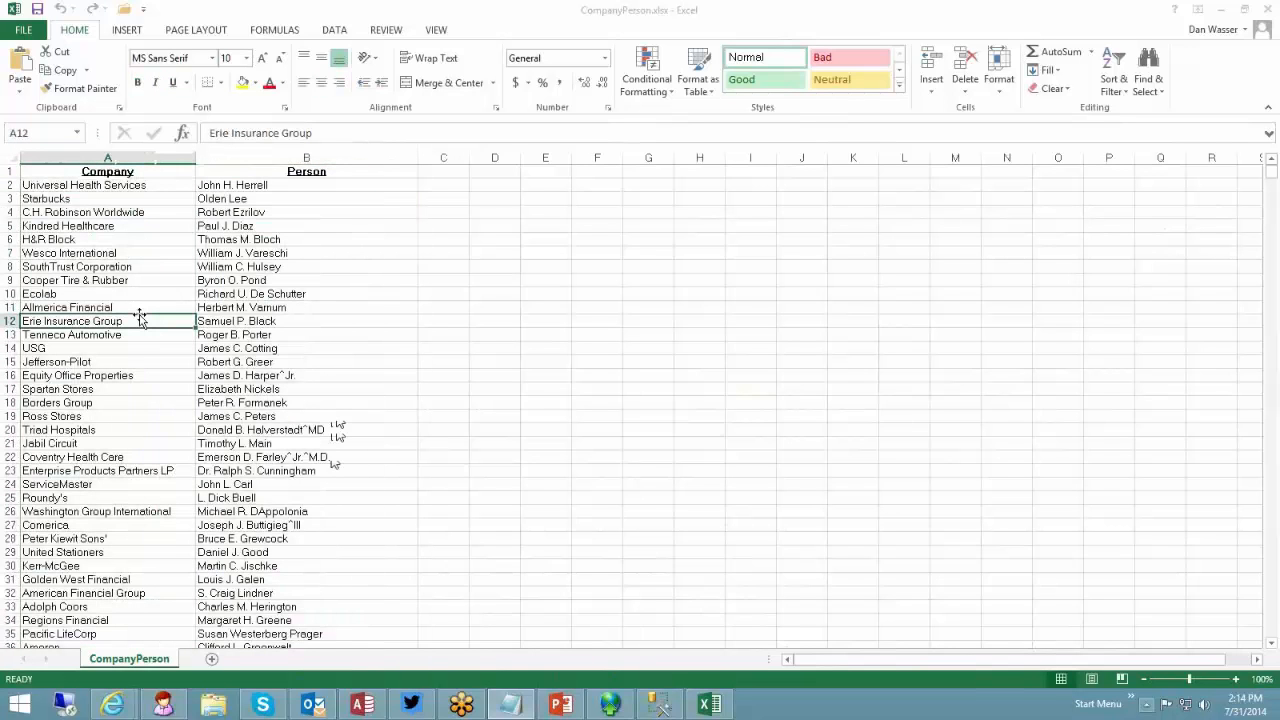
key("ctrl+Down")
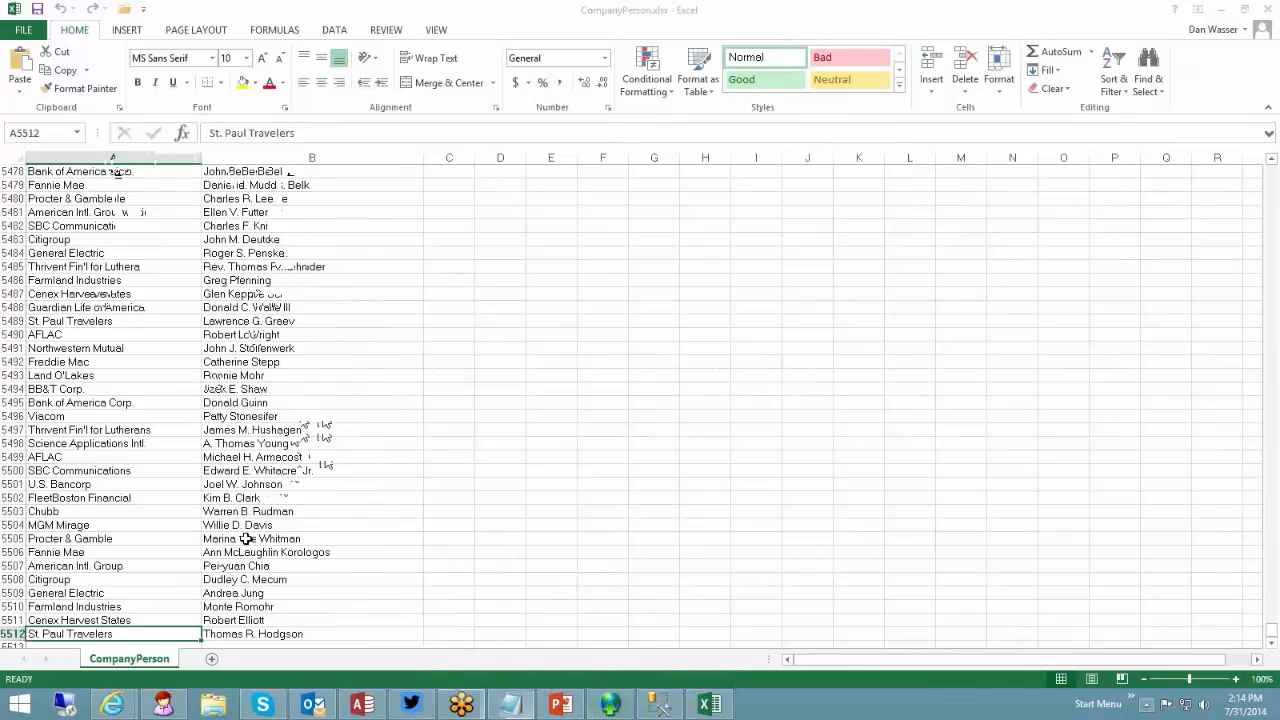
Step: Switch to Sentinel Visualizer, open the Visualizer with its addable entity types shown, and check the CompanyPerson workbook's columns alongside it
left_click(607, 705)
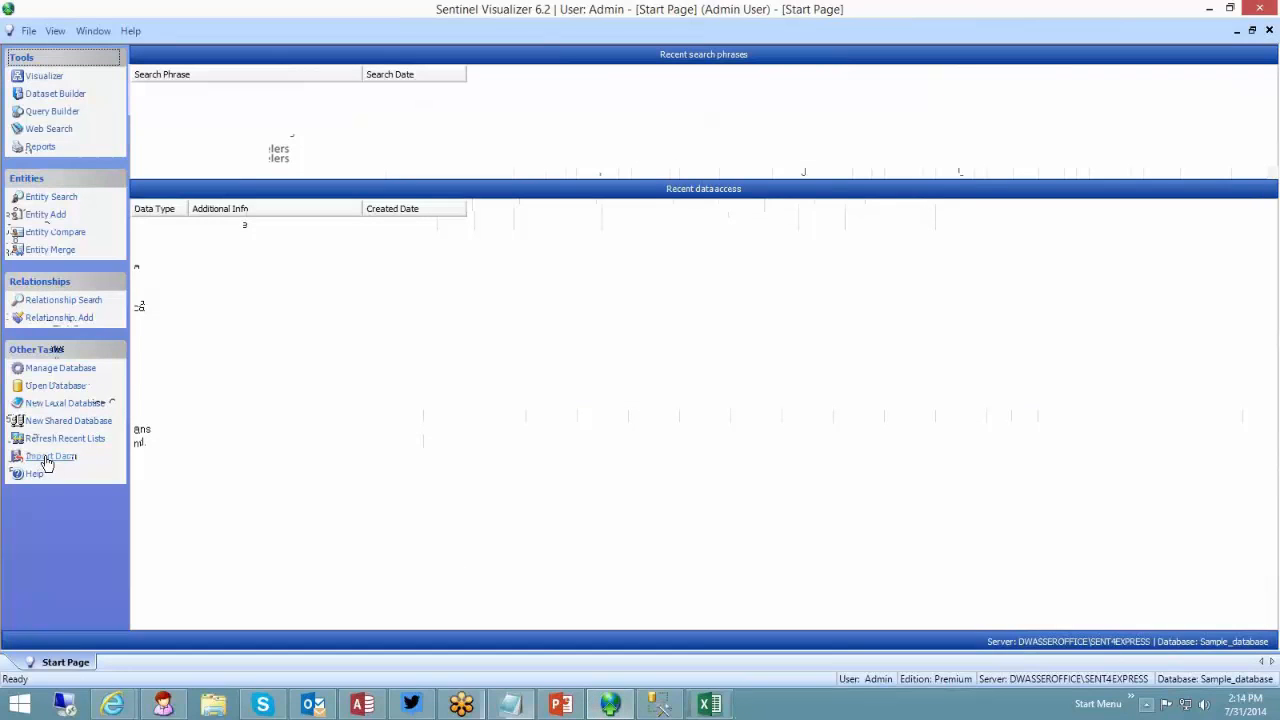
left_click(48, 80)
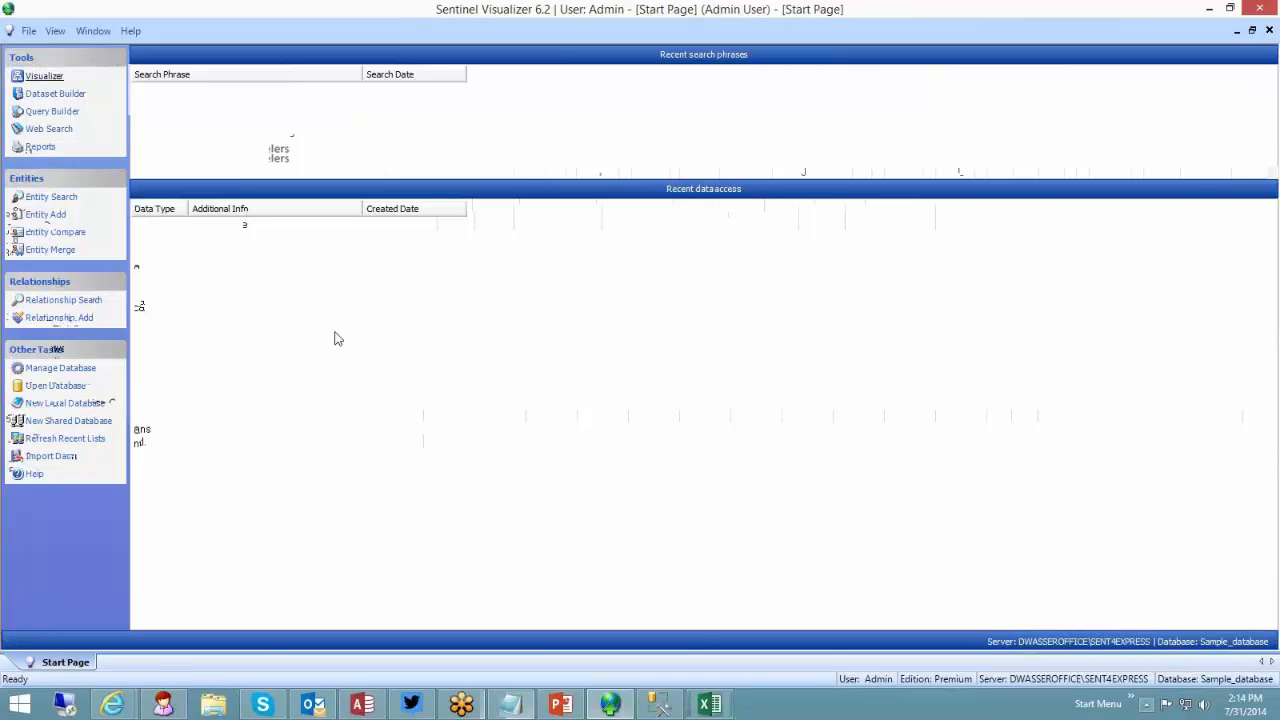
left_click(698, 708)
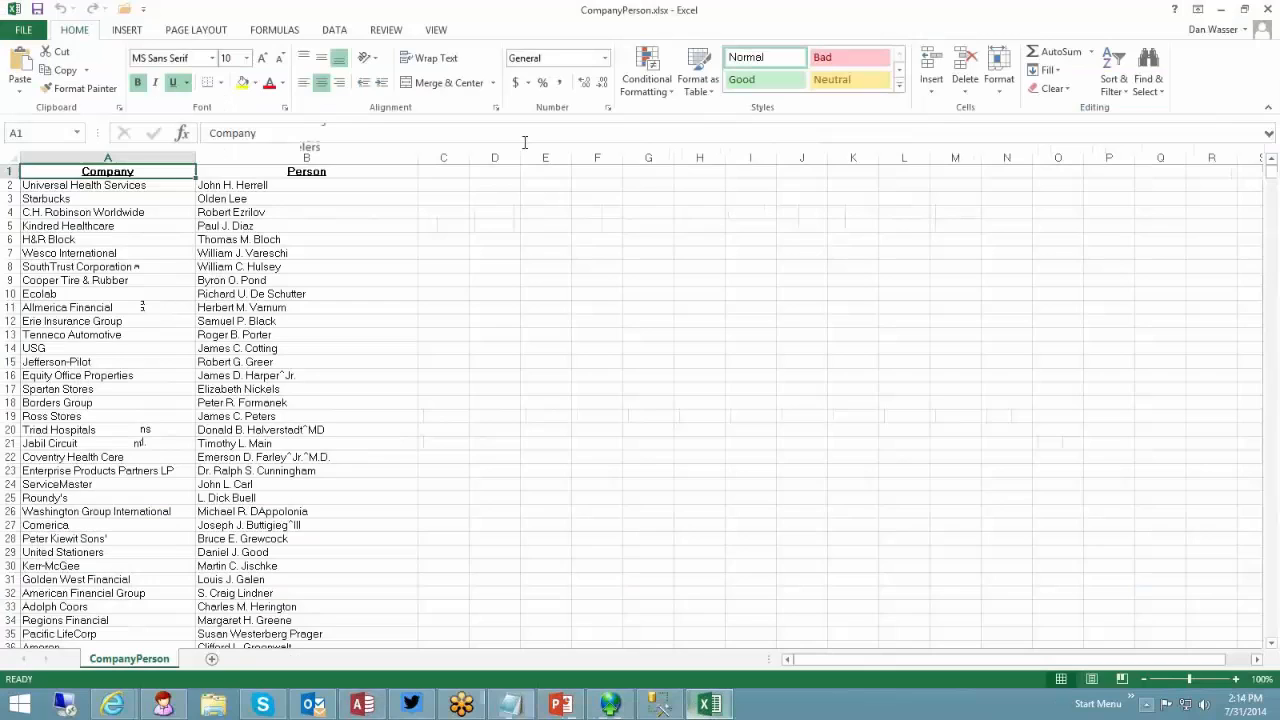
left_click_drag(456, 10, 1279, 60)
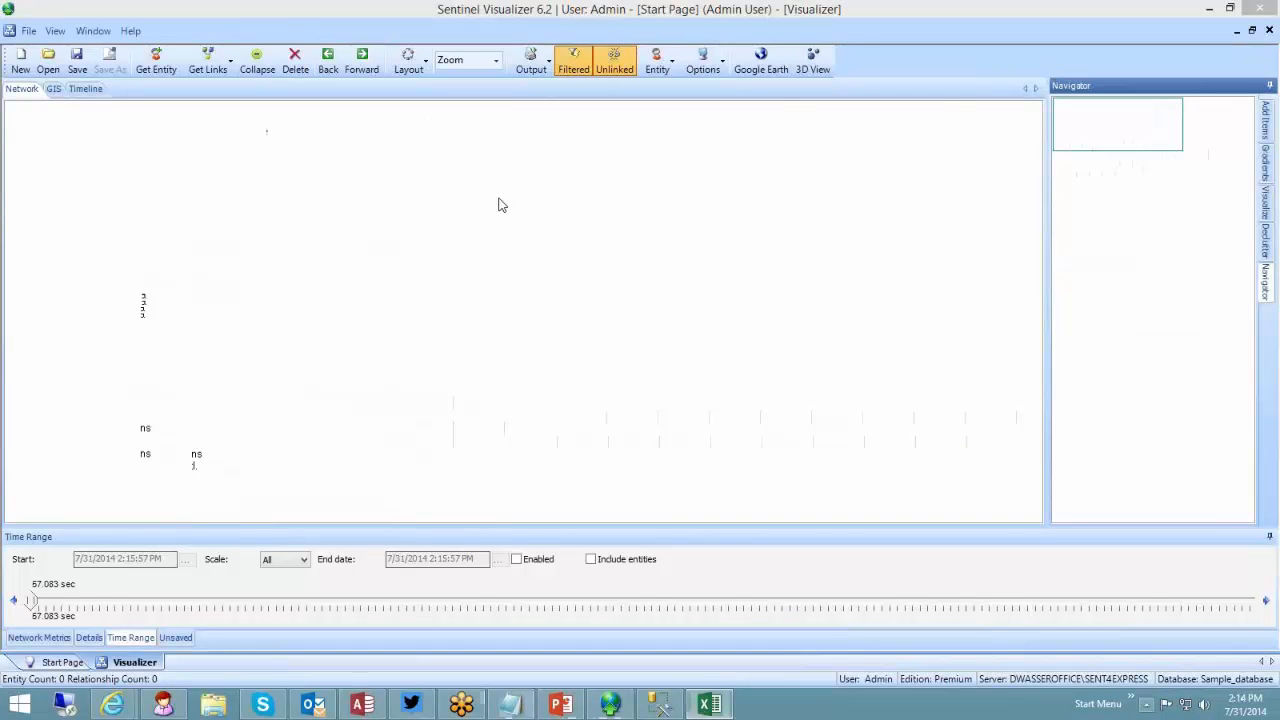
left_click(1265, 125)
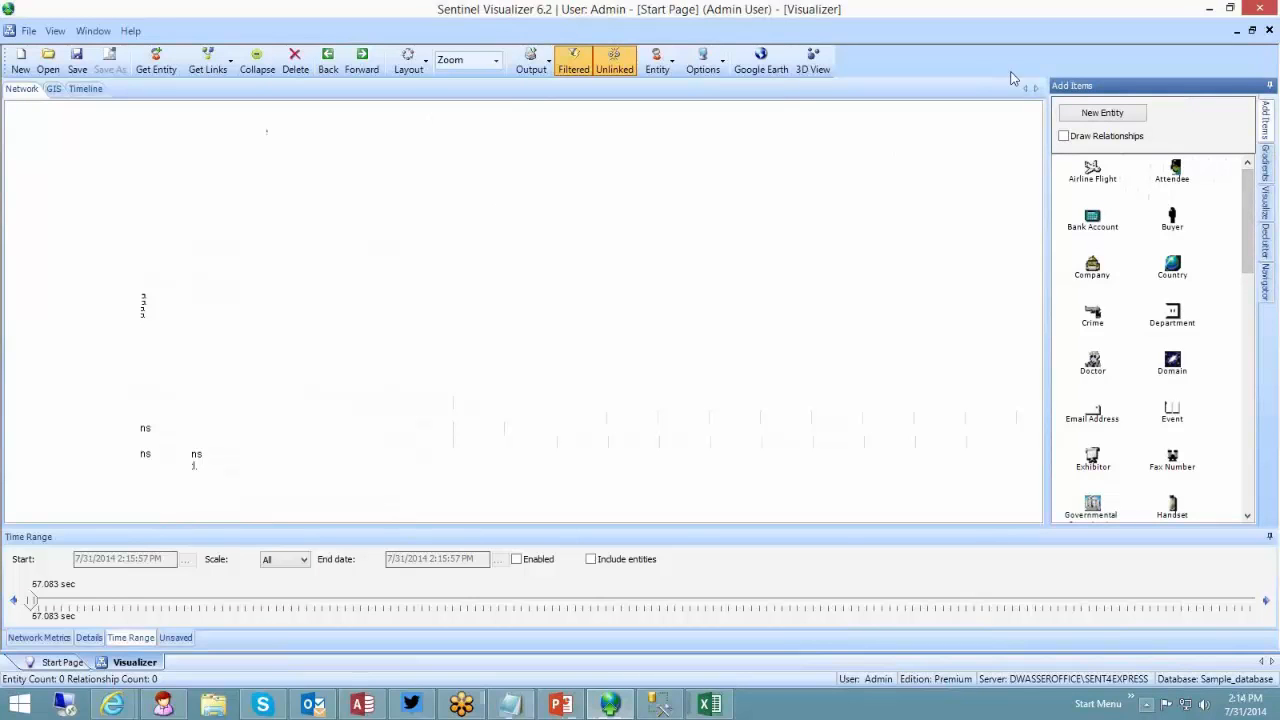
left_click_drag(1279, 70, 1067, 71)
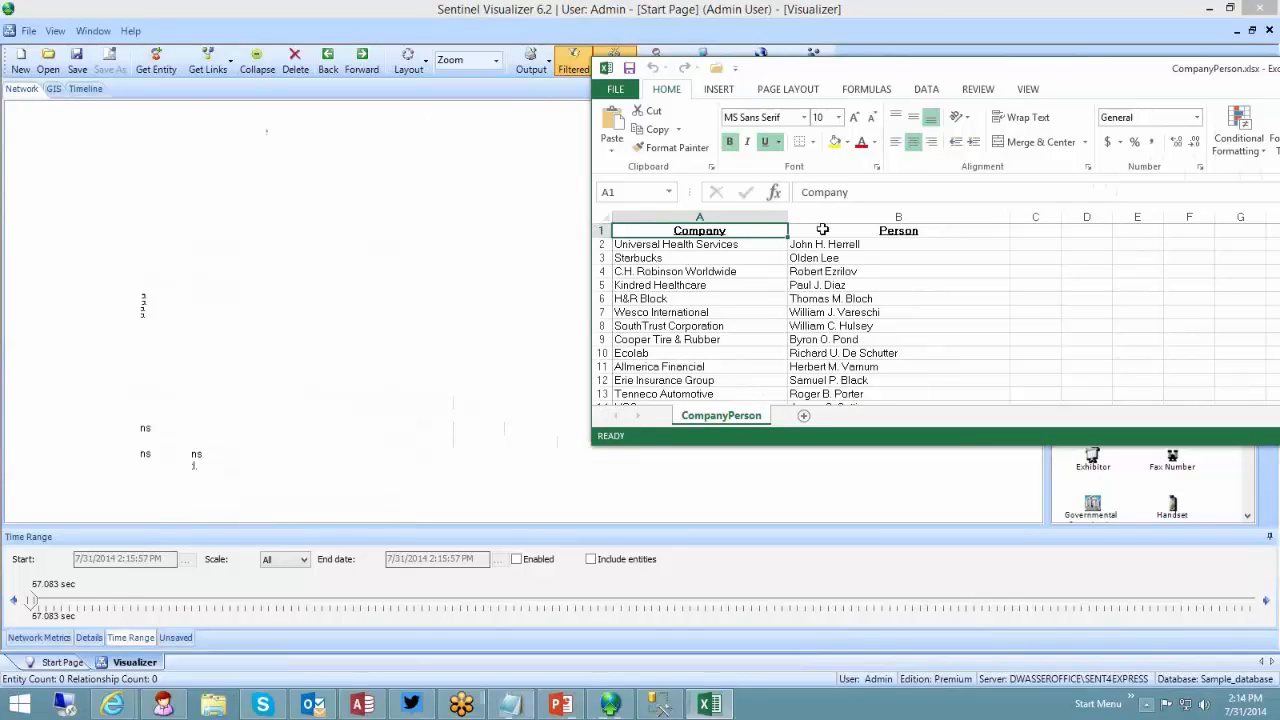
key("alt+F4")
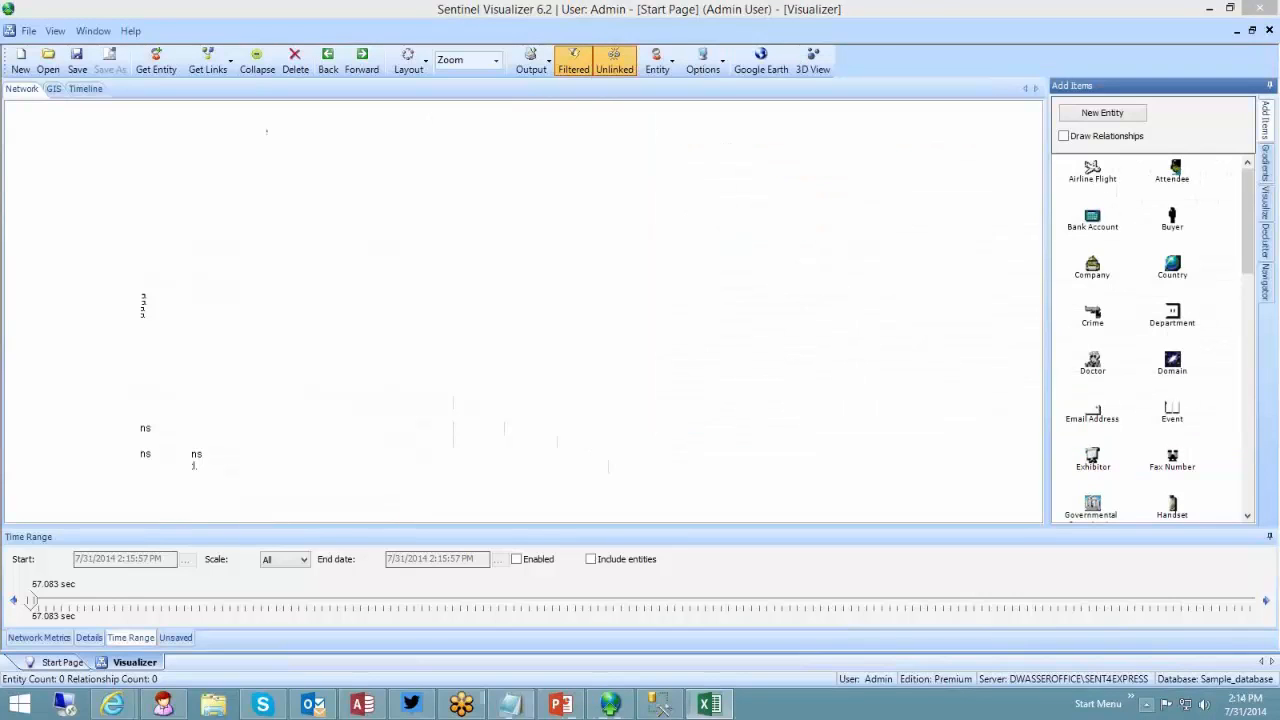
Step: Add a Company entity to the empty network chart and label it Column A
left_click_drag(1092, 270, 191, 209)
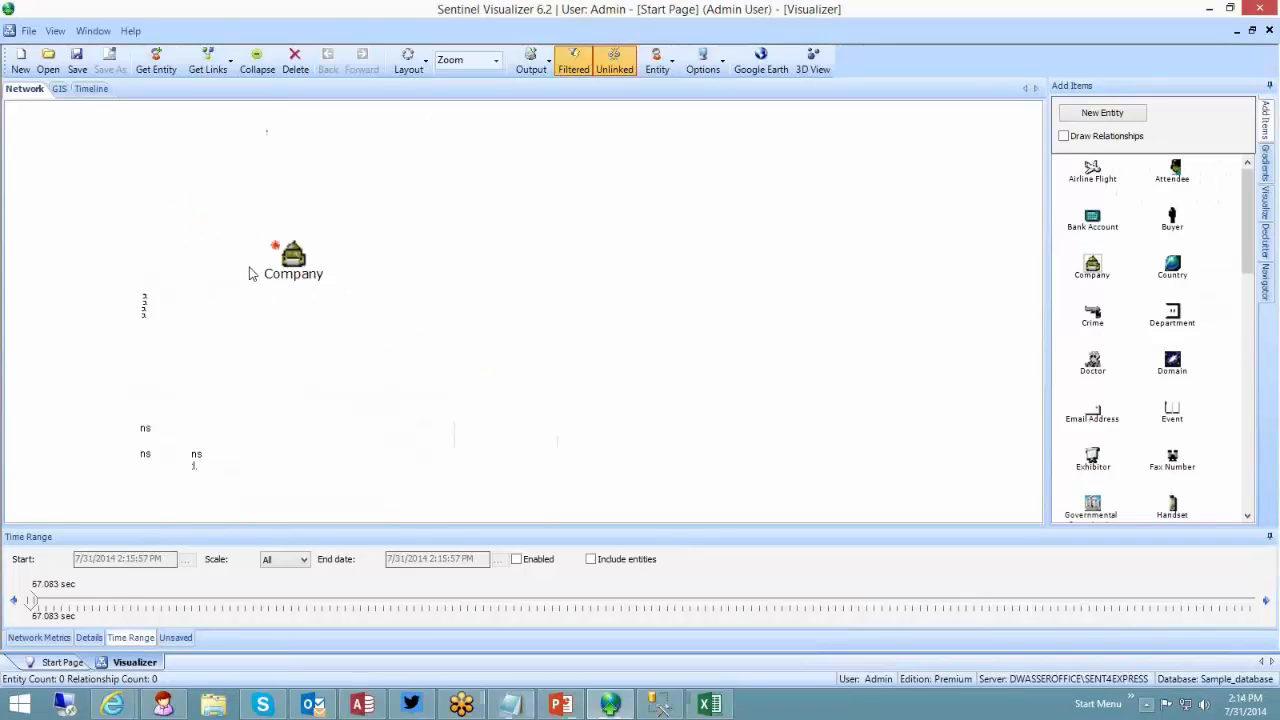
left_click(494, 60)
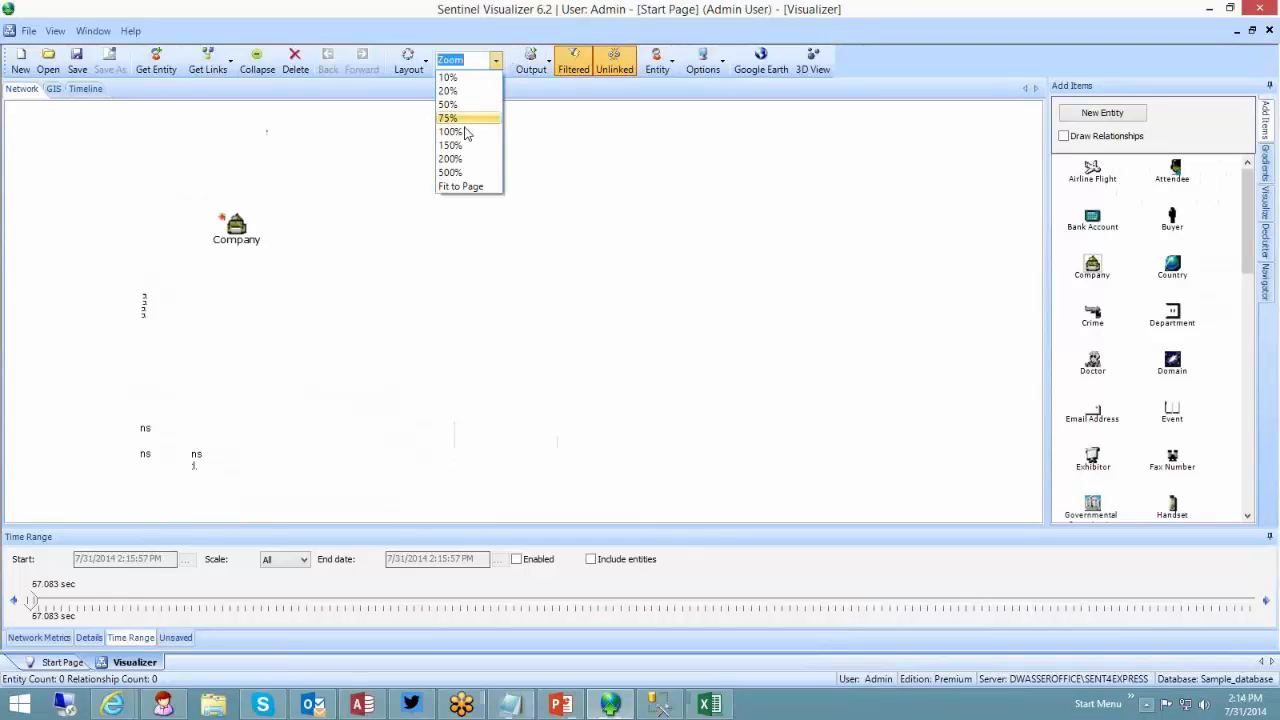
left_click(363, 240)
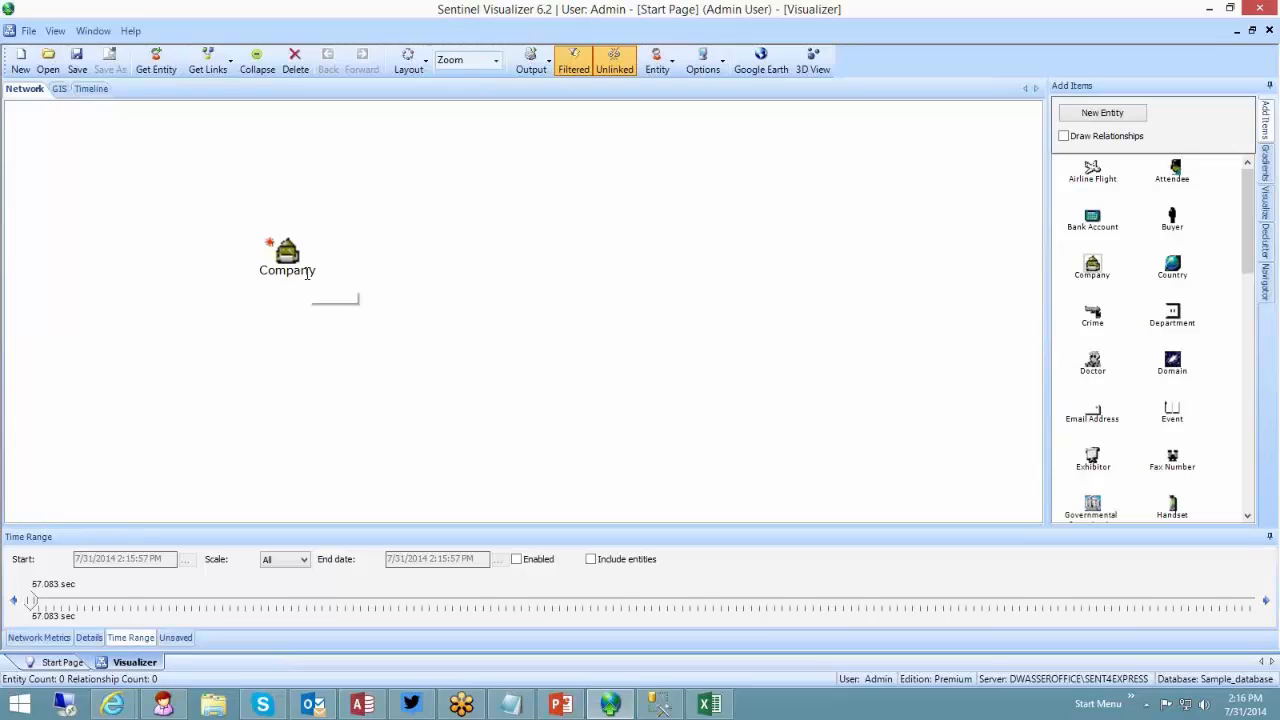
double_click(307, 273)
type("Column ")
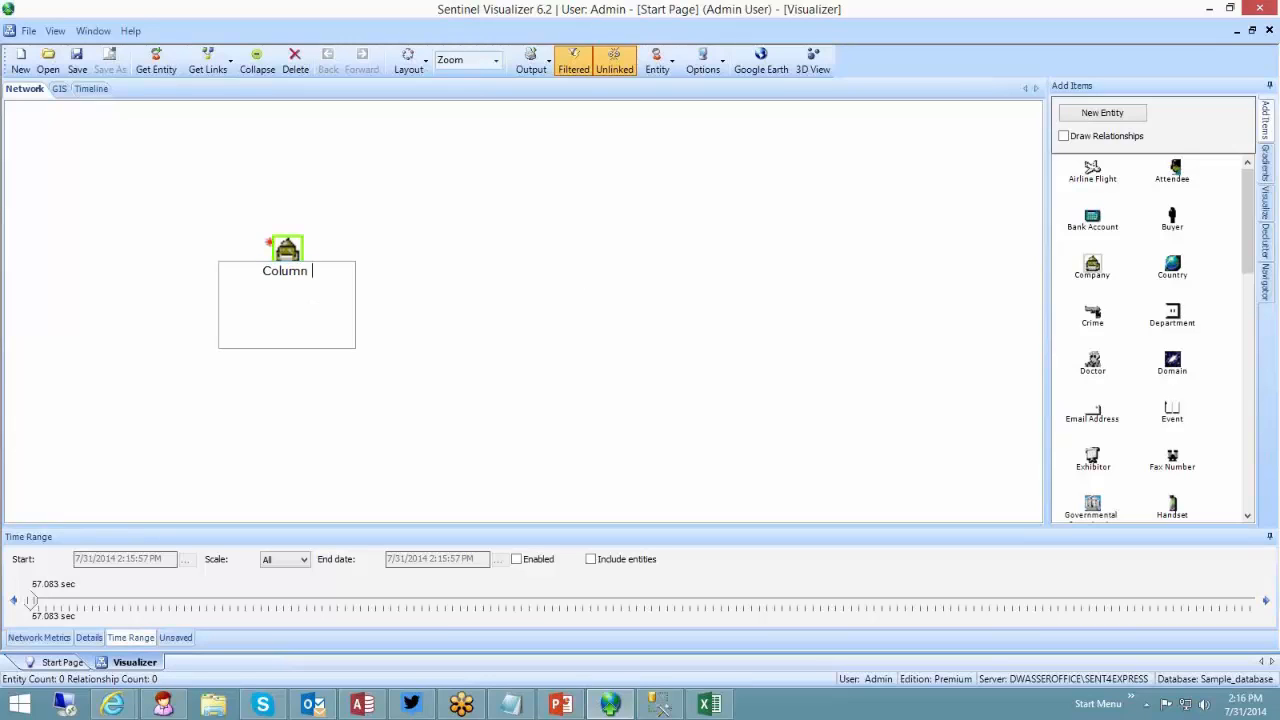
type("A")
left_click(525, 274)
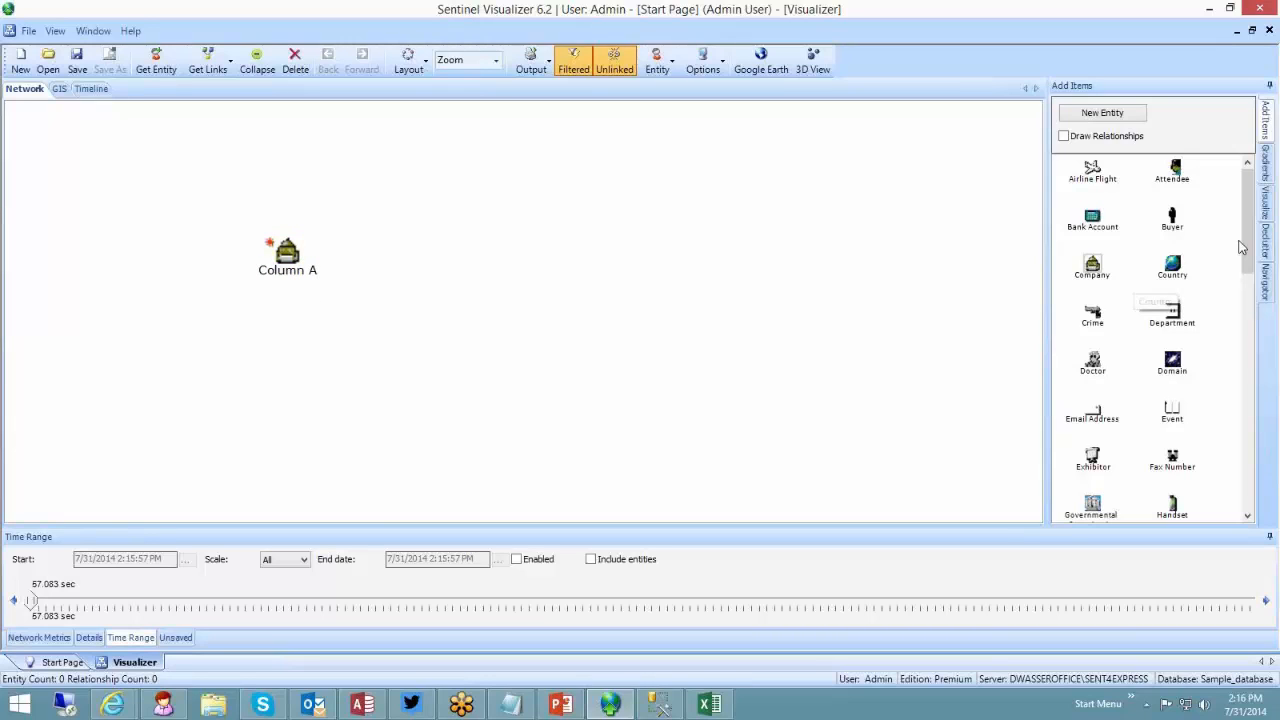
Step: Add a Person entity to the right of the company and label it Column B
left_click_drag(1240, 247, 1238, 400)
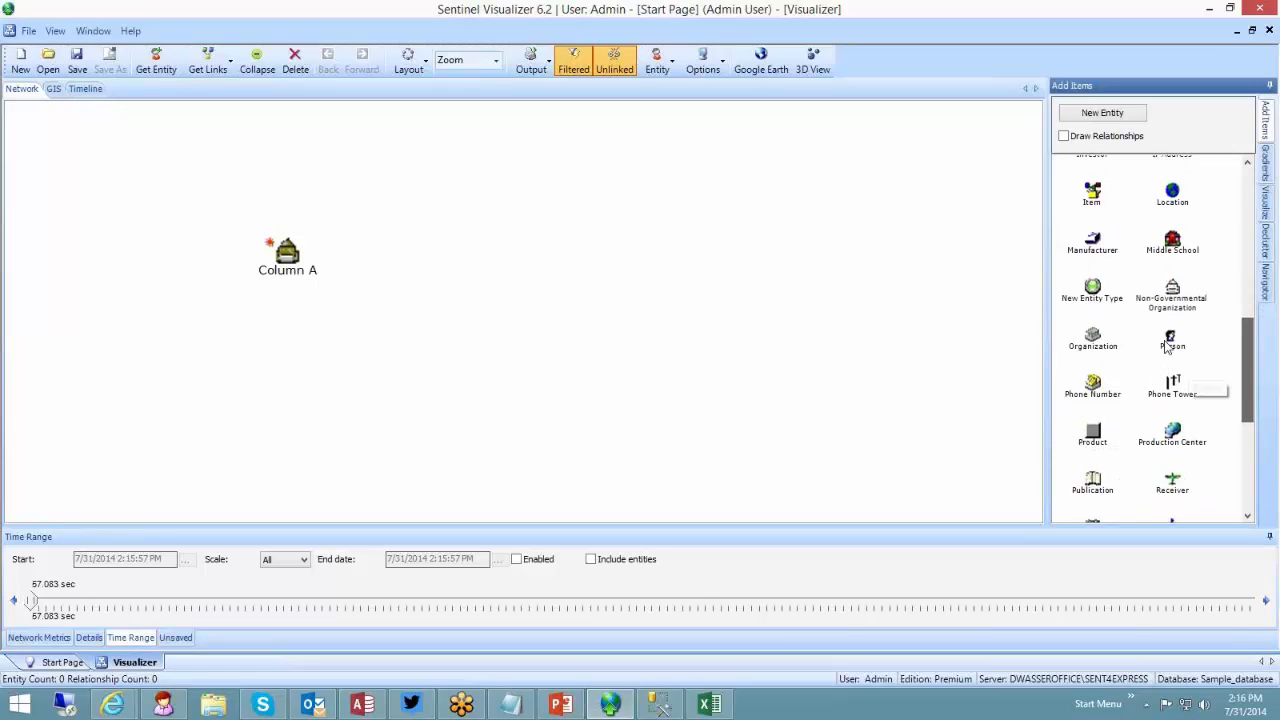
left_click_drag(1168, 346, 634, 271)
left_click(635, 260)
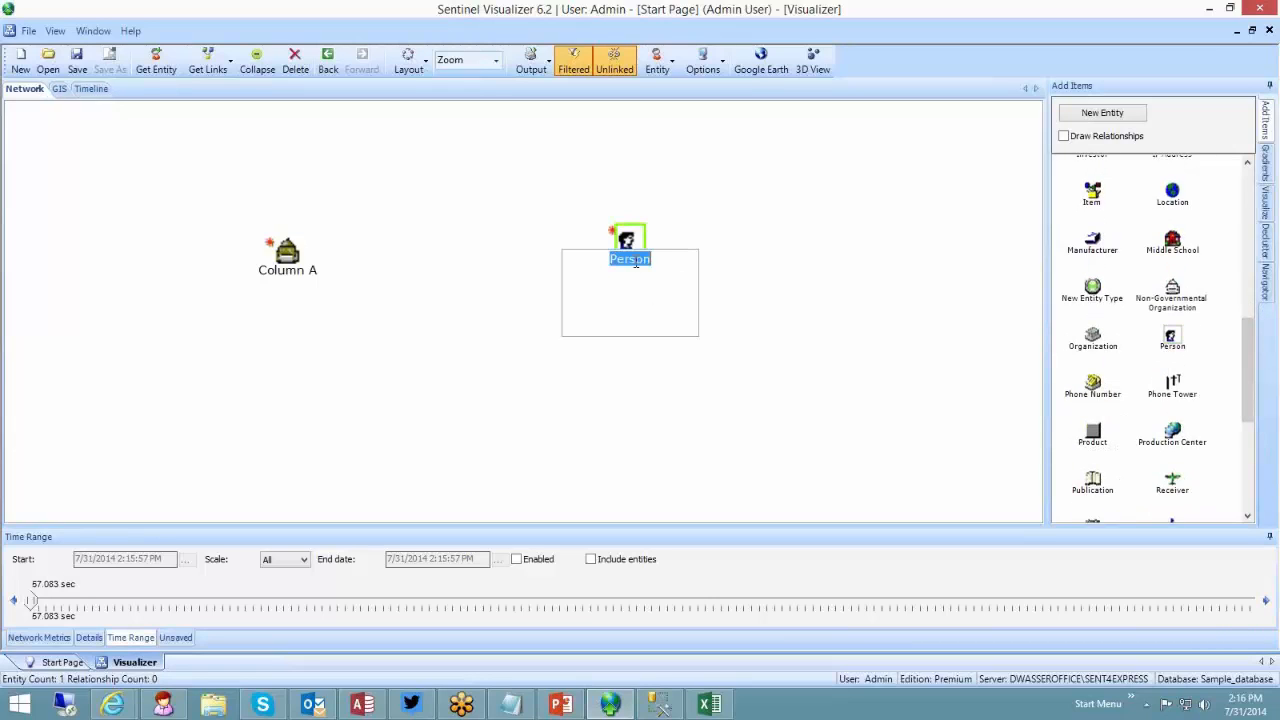
type("Column B")
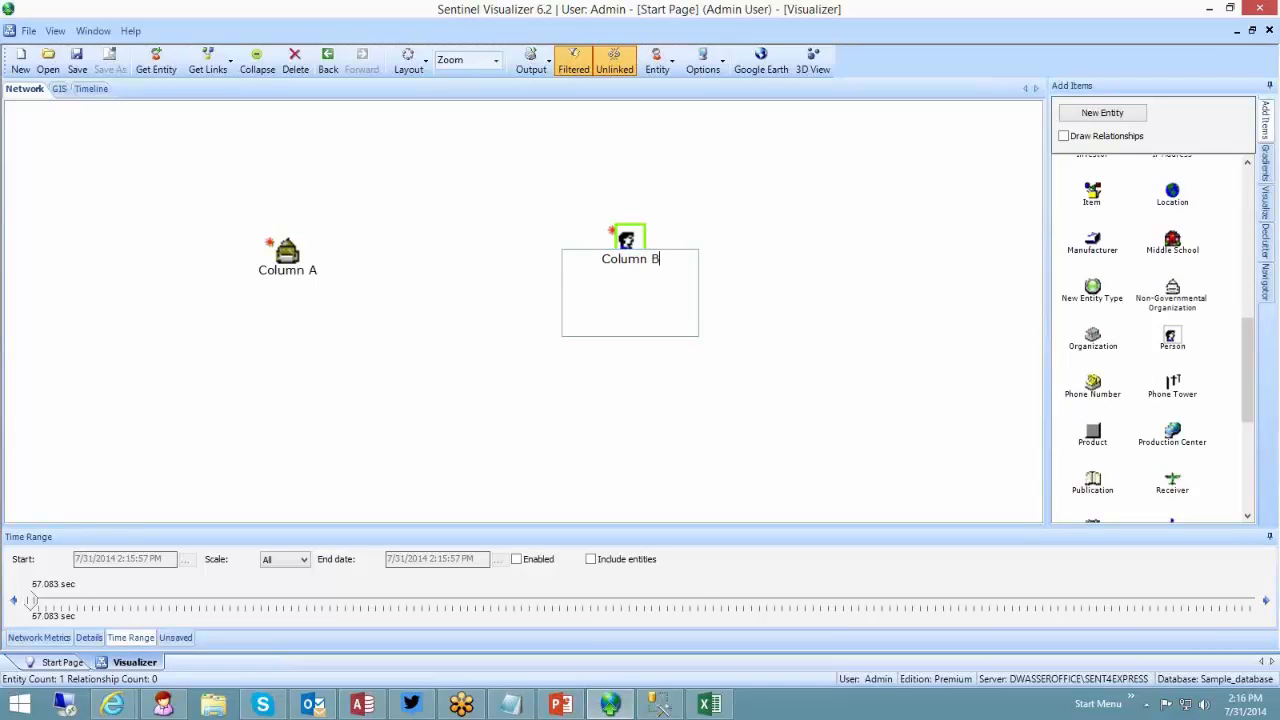
left_click(810, 268)
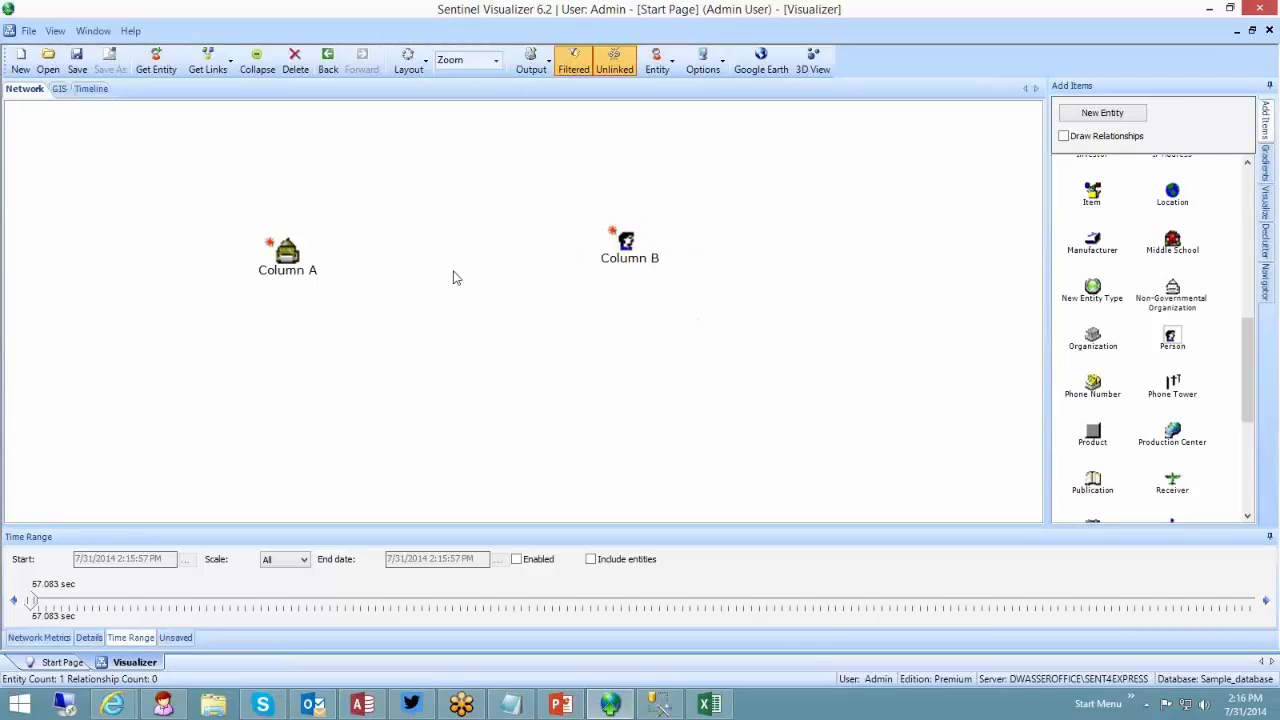
Step: Enable relationship drawing, link Column A to Column B, and set the link's type to Employee of from the Organization category
left_click(1064, 137)
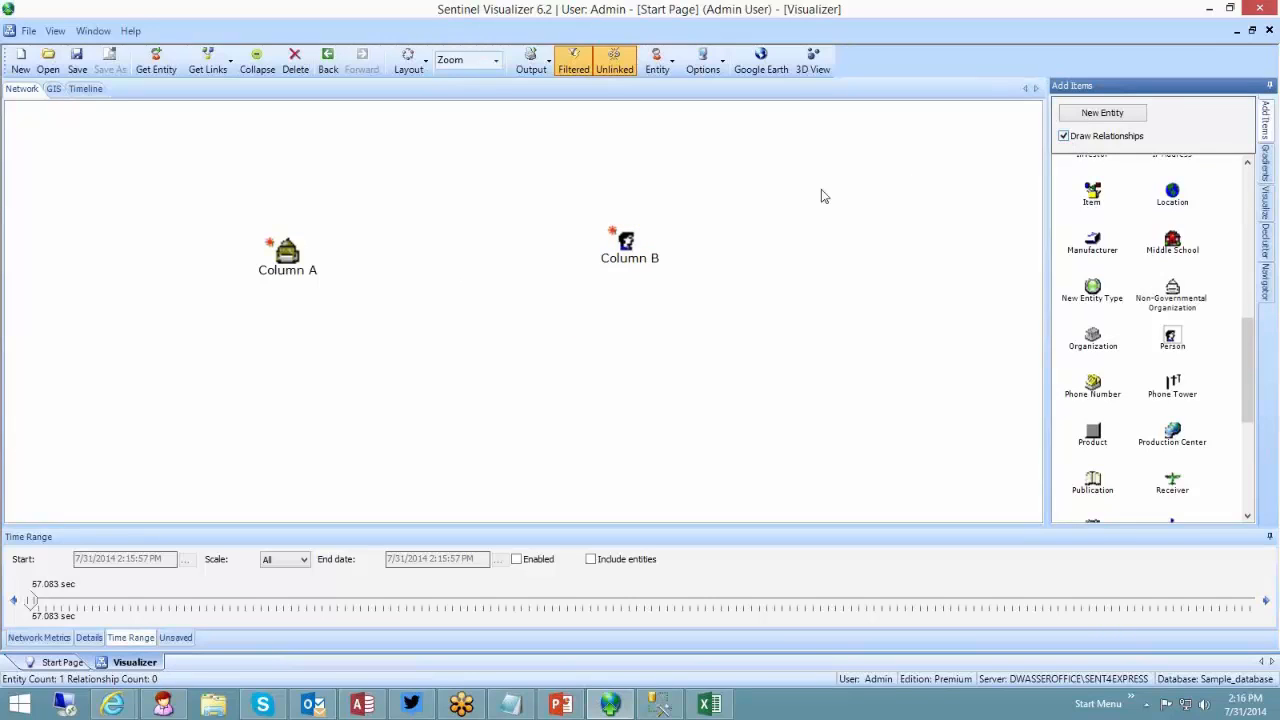
left_click_drag(288, 258, 626, 241)
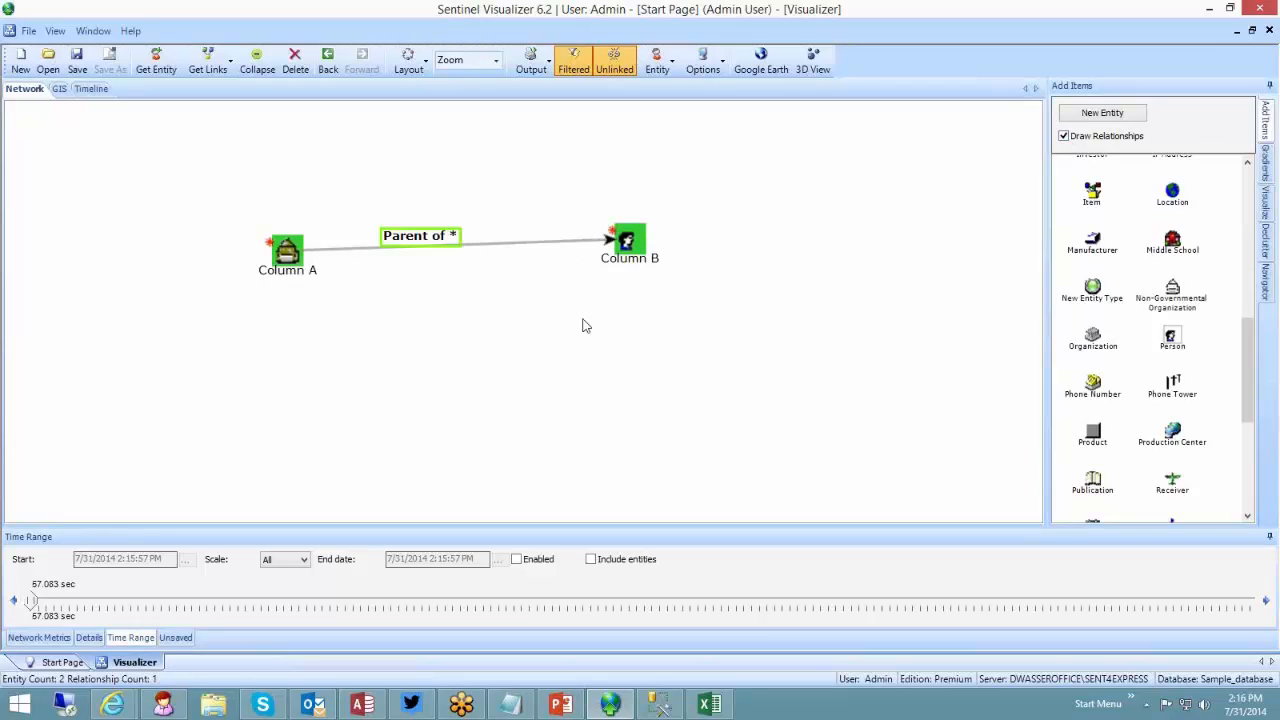
right_click(428, 244)
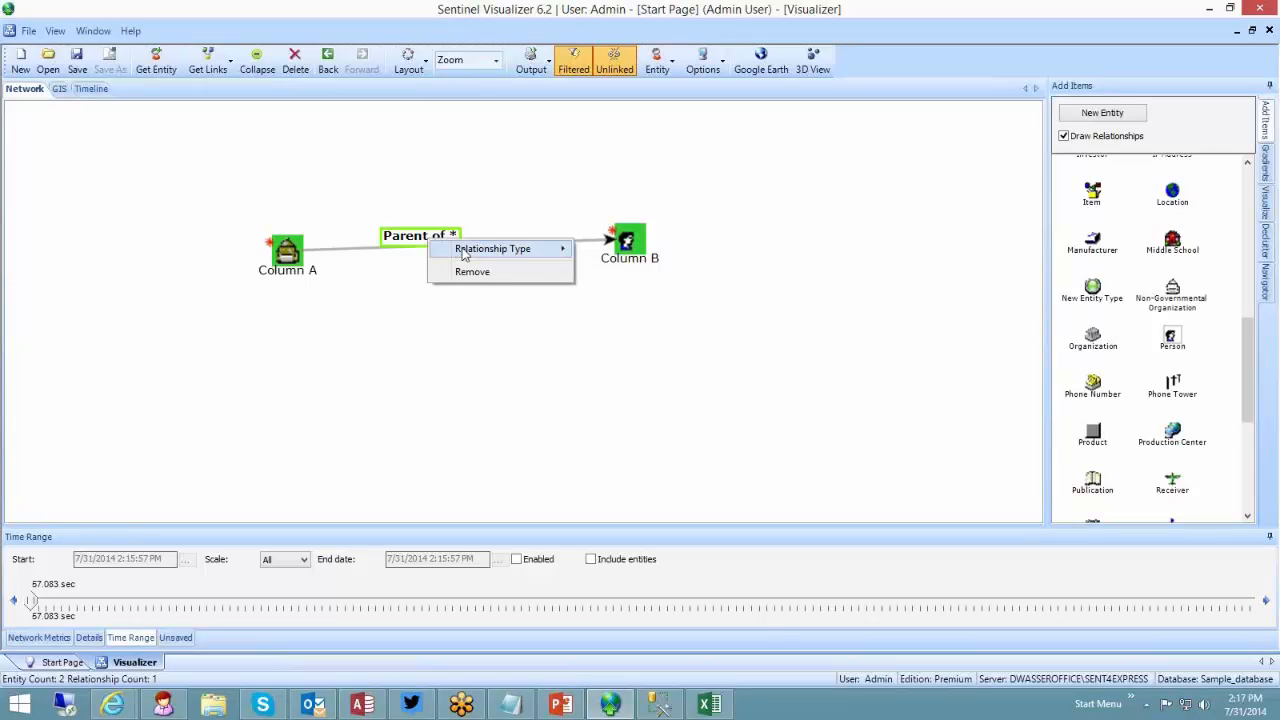
mouse_move(462, 252)
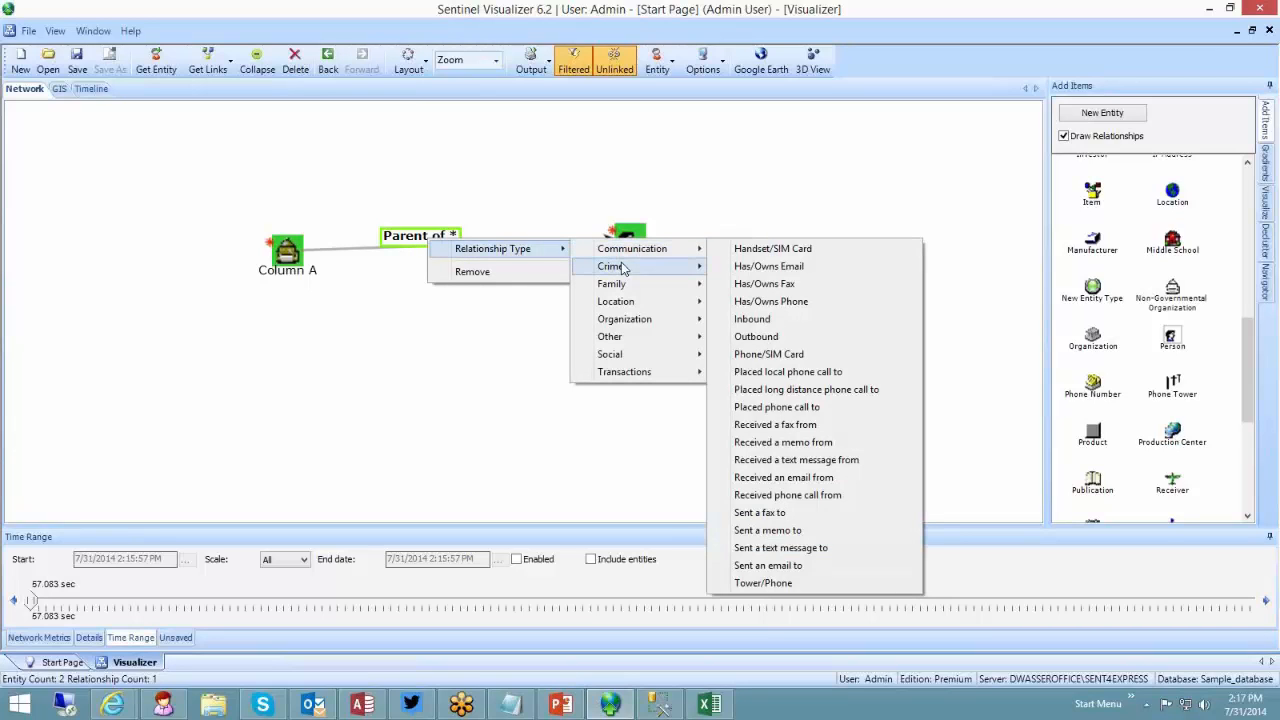
mouse_move(643, 309)
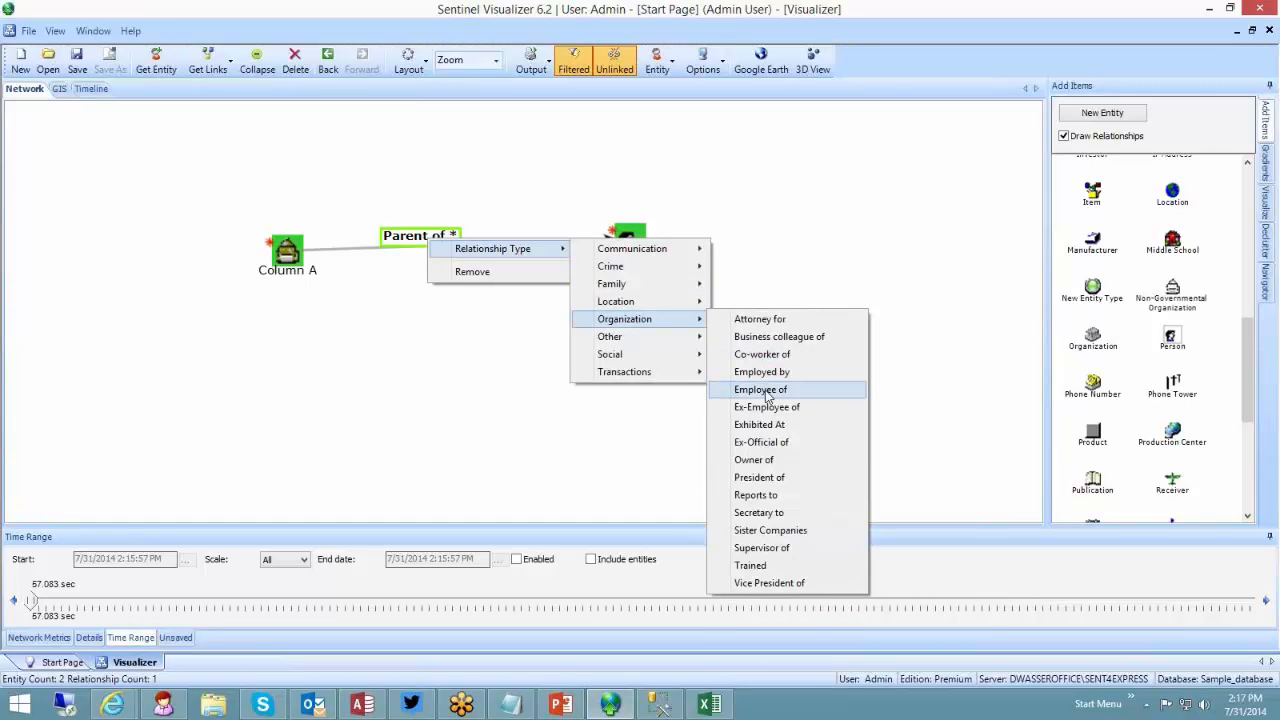
left_click(768, 392)
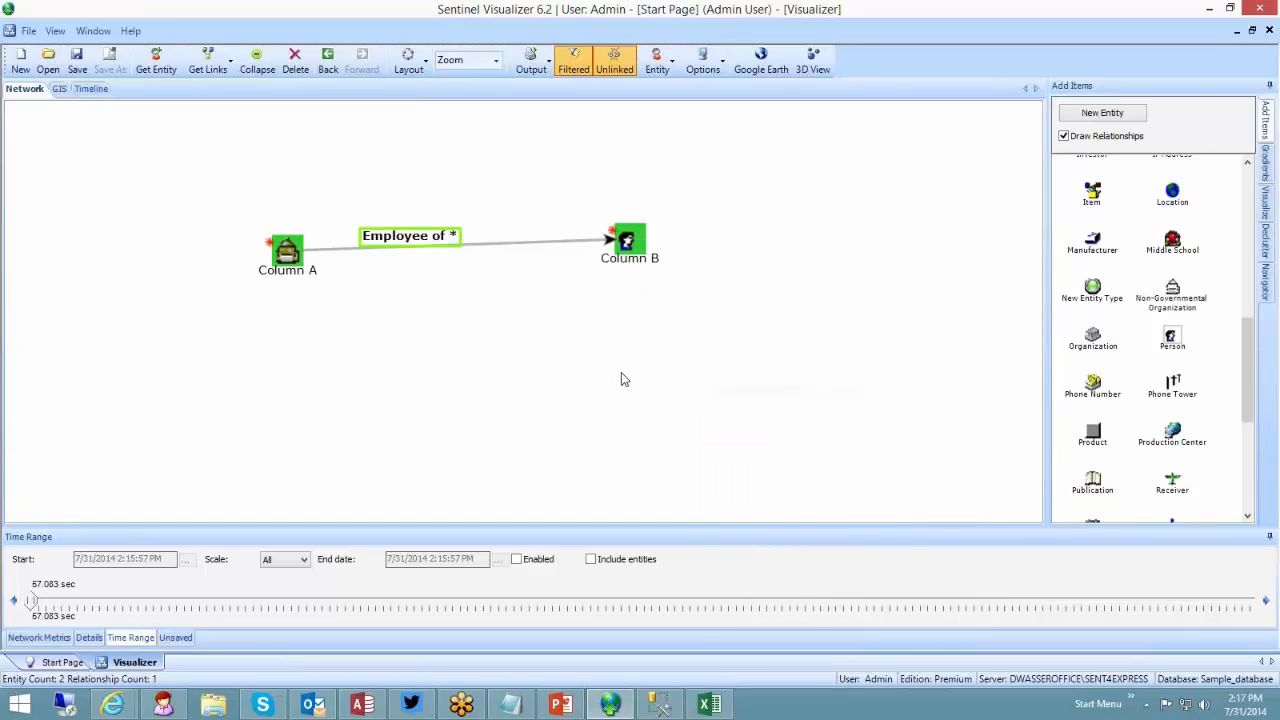
Step: Change the type of the link between Column A and Column B to Employed by from the Organization category
right_click(430, 243)
mouse_move(455, 248)
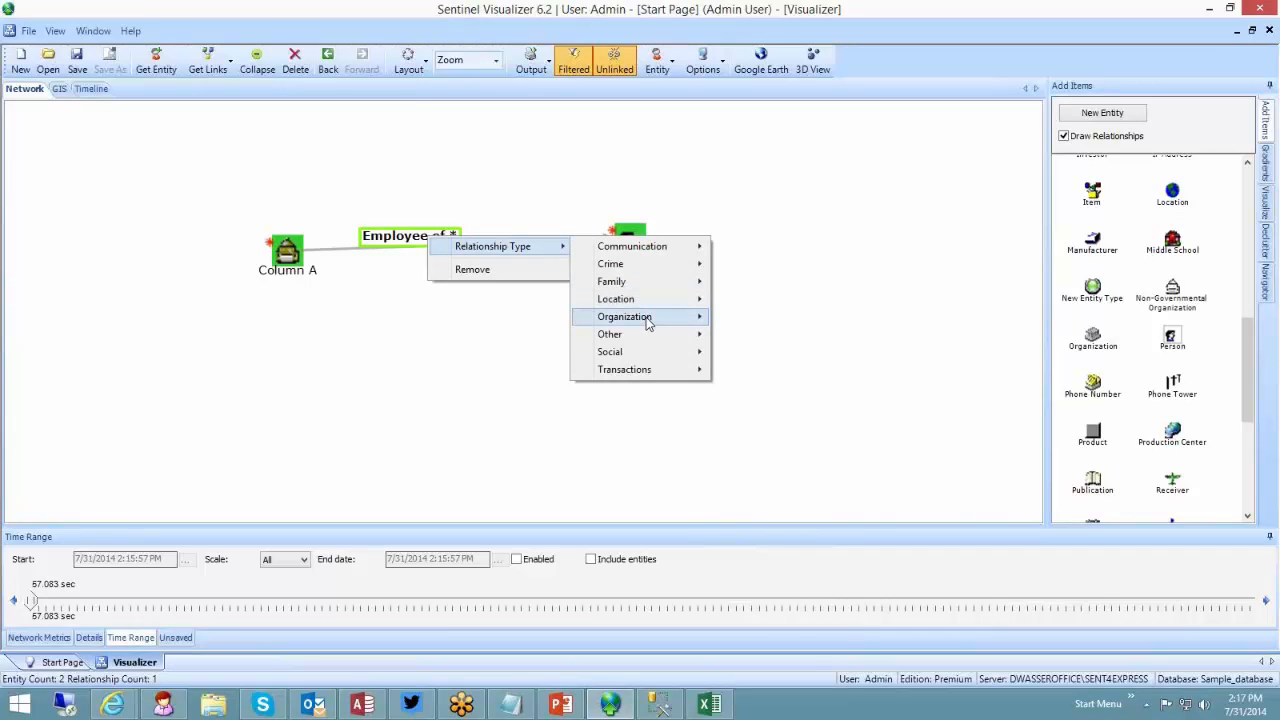
mouse_move(647, 323)
left_click(742, 370)
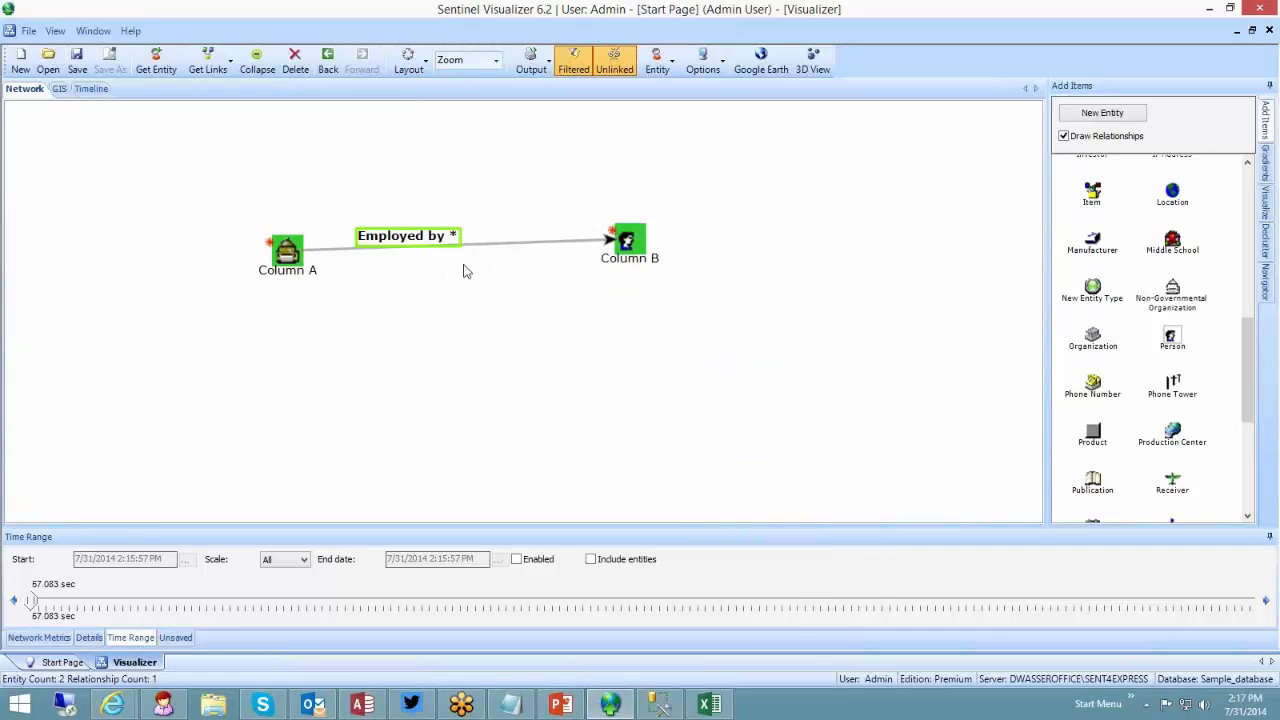
Step: Change the type of the link between Column A and Column B to Linked to from the Other category
right_click(430, 245)
mouse_move(520, 250)
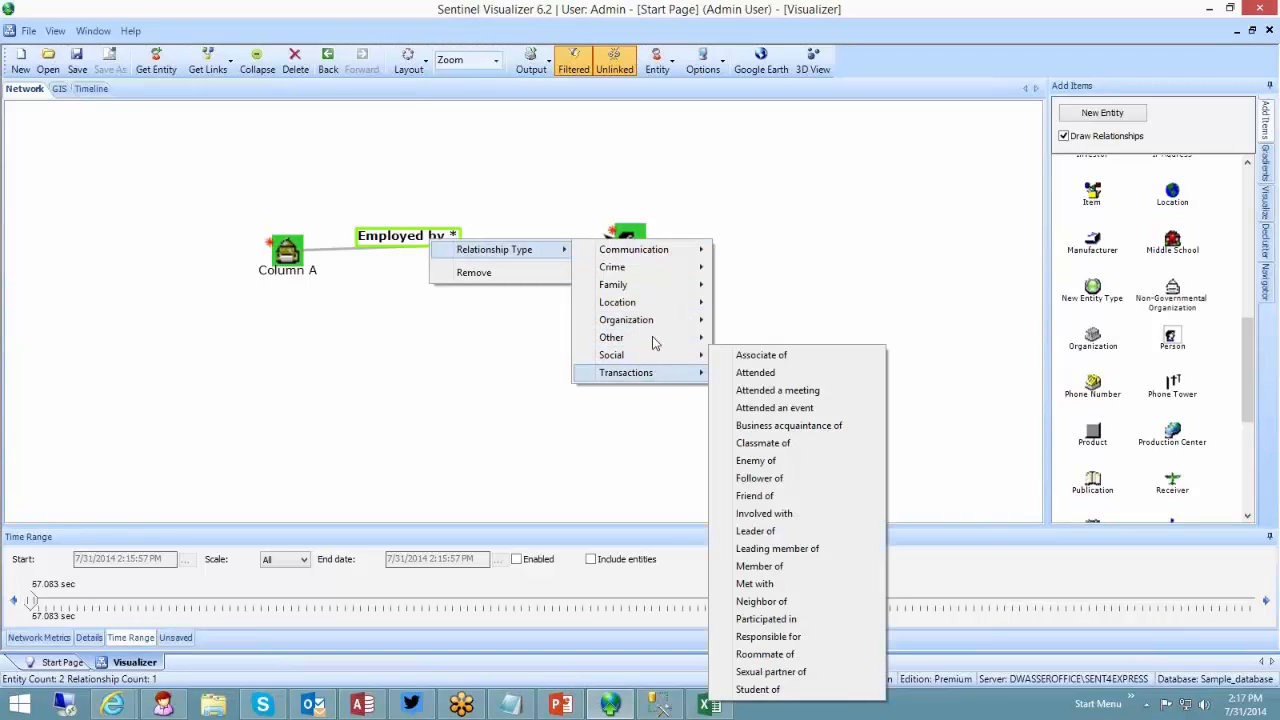
mouse_move(657, 337)
left_click(766, 427)
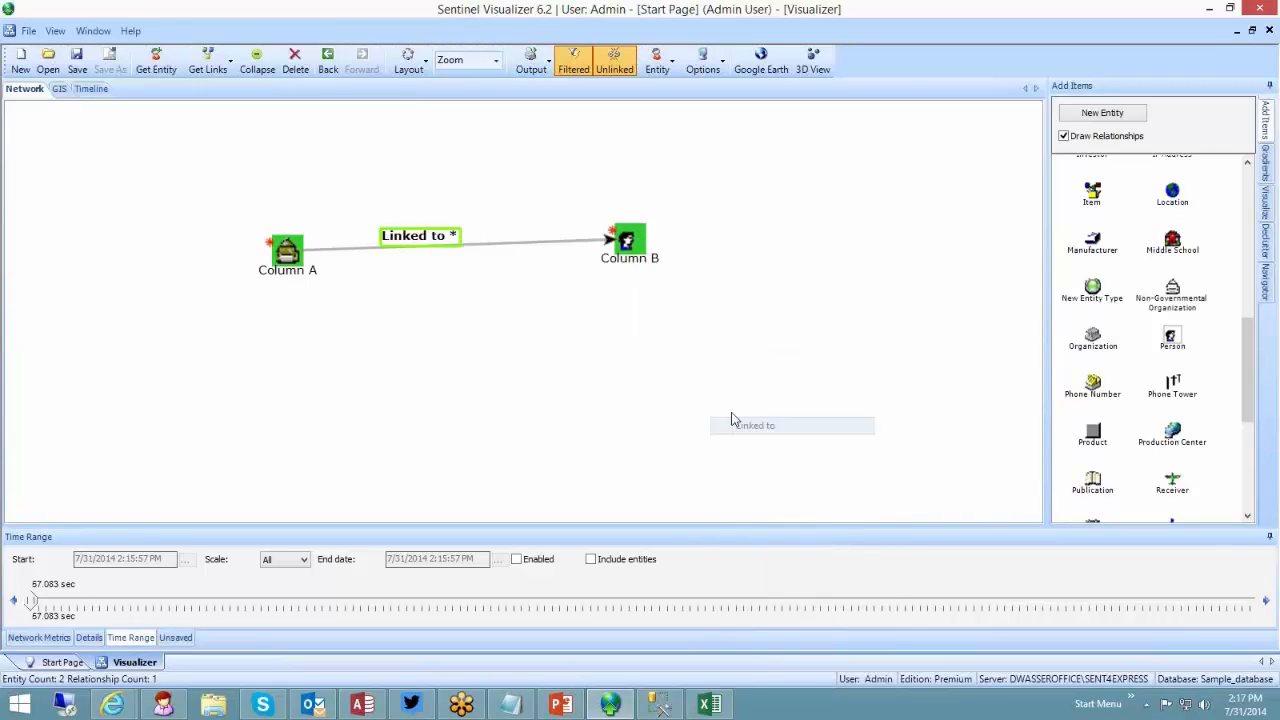
right_click(436, 244)
mouse_move(529, 250)
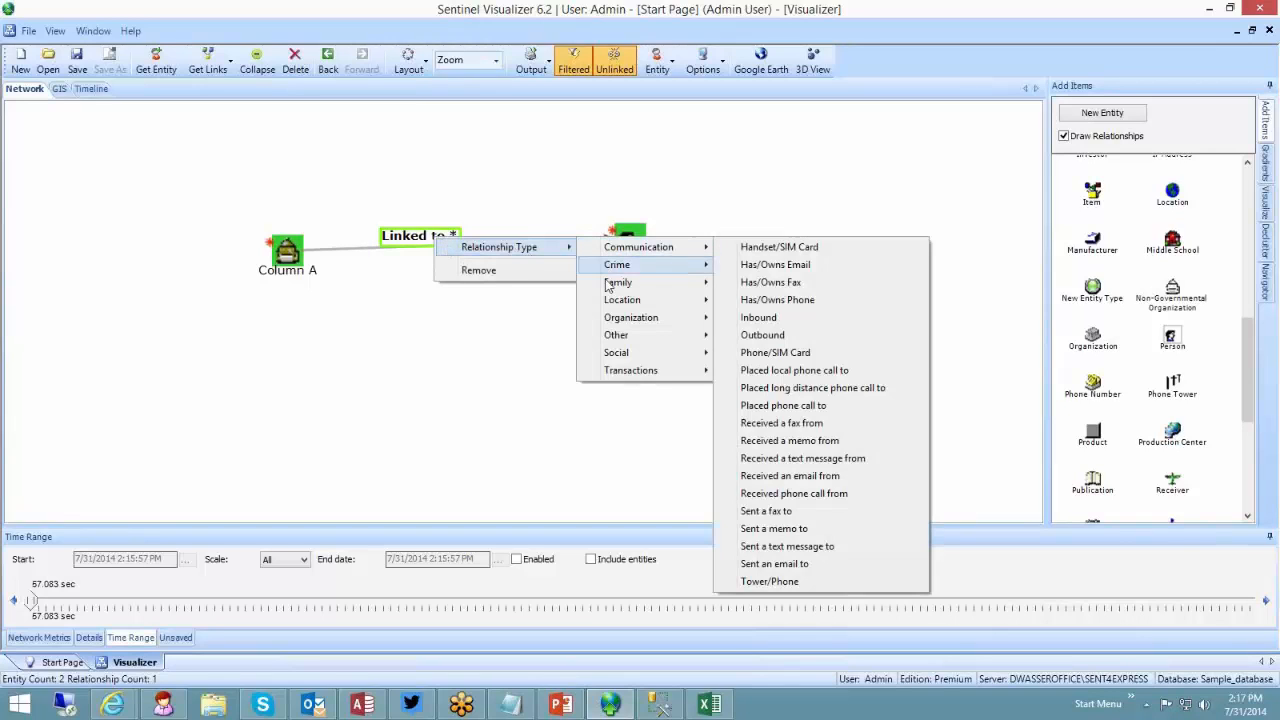
mouse_move(617, 372)
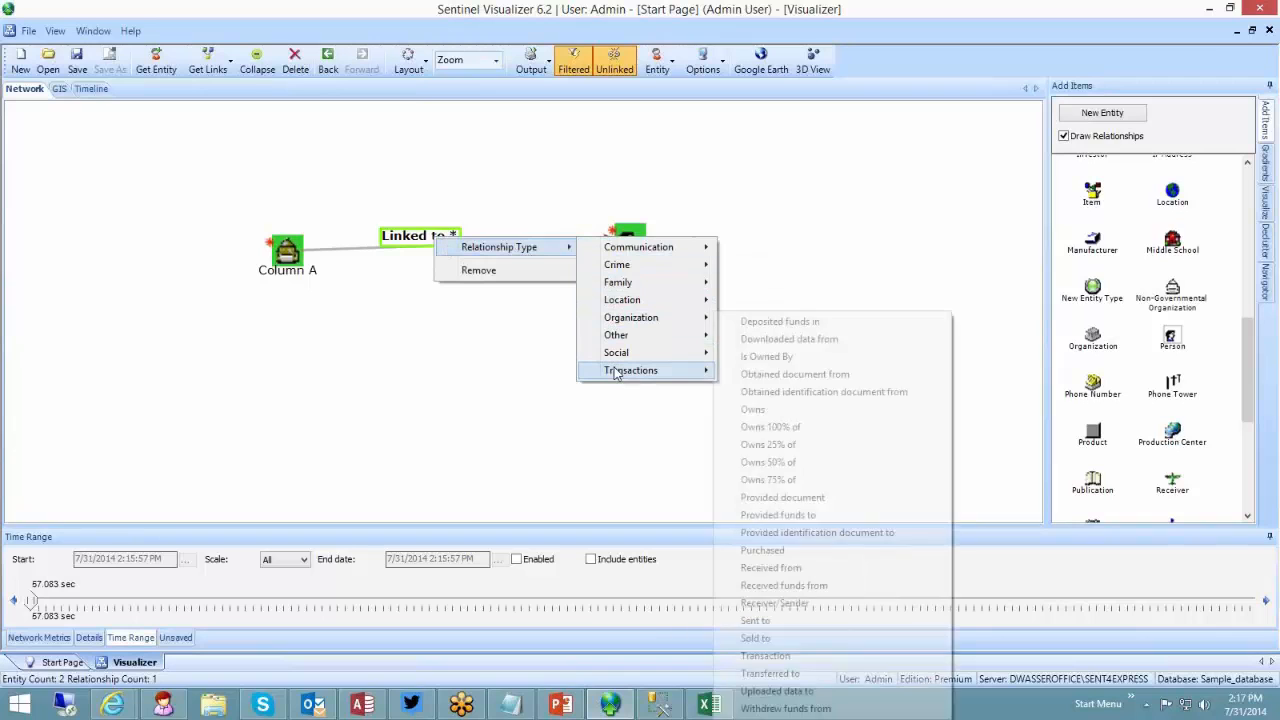
left_click(493, 376)
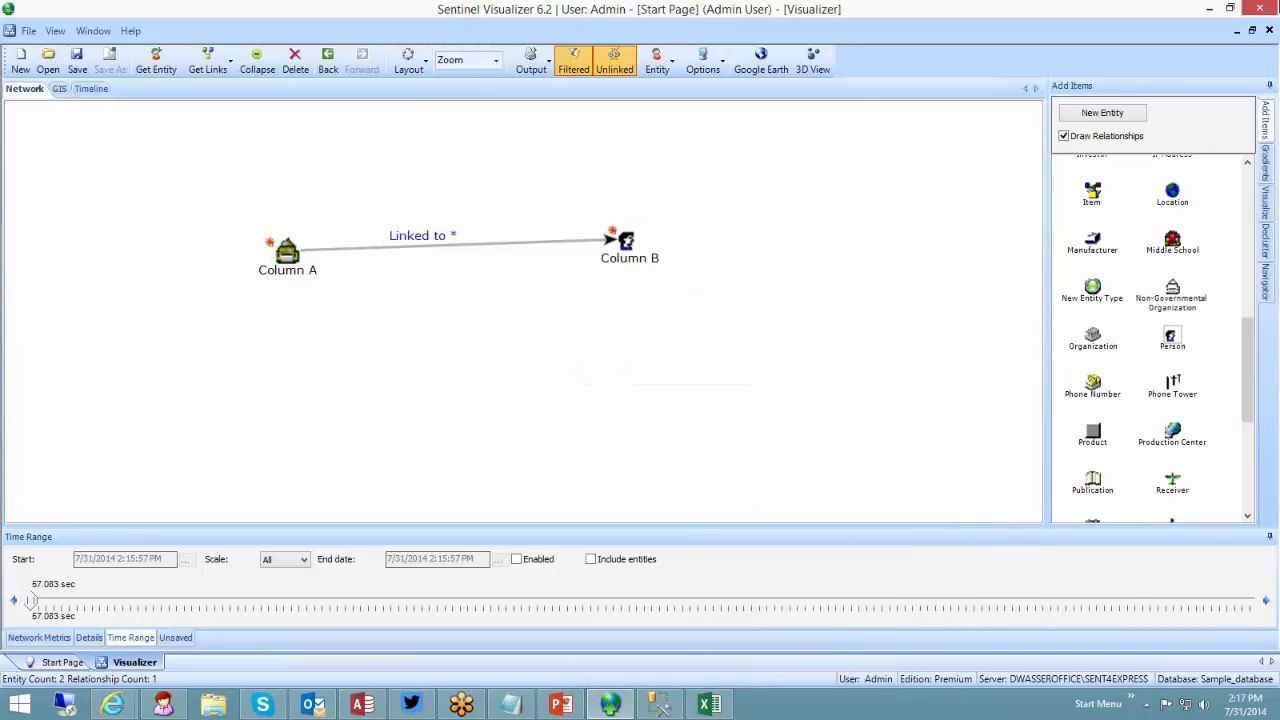
Step: Check the CompanyPerson workbook in Excel, and replace the Visualizer chart with the Import Data window without saving changes
key("alt+Tab")
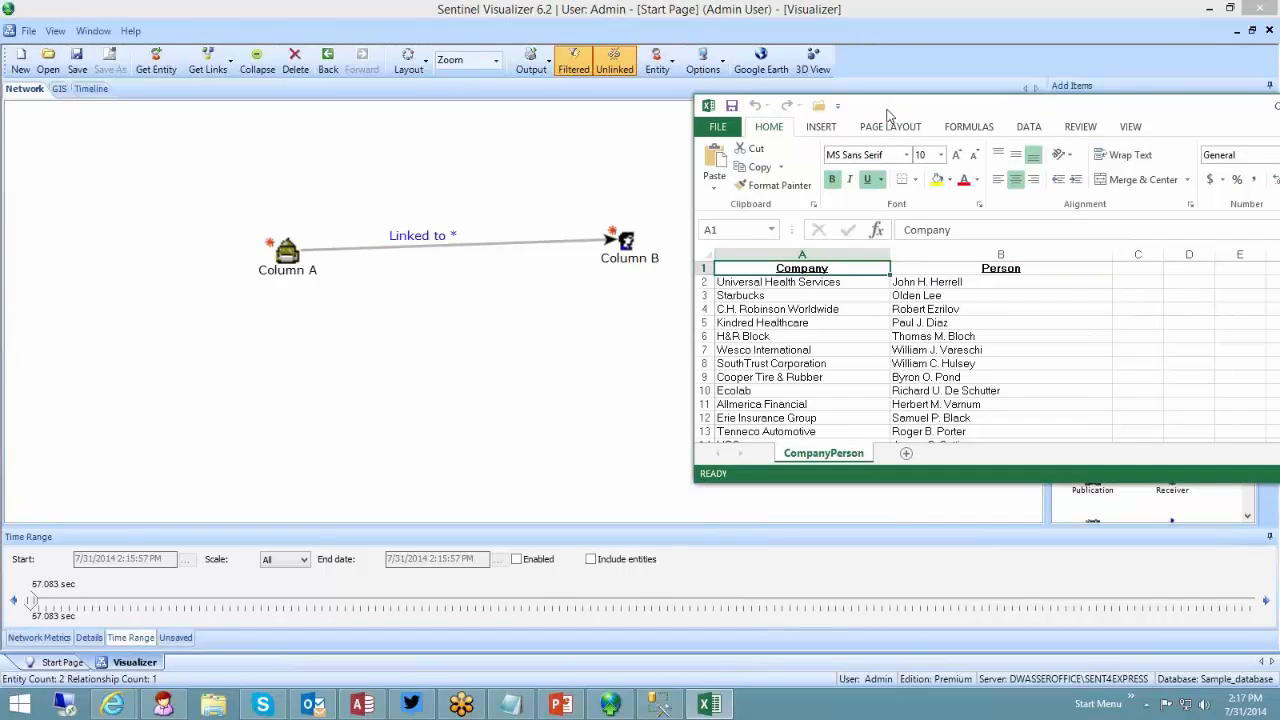
key("alt+Tab")
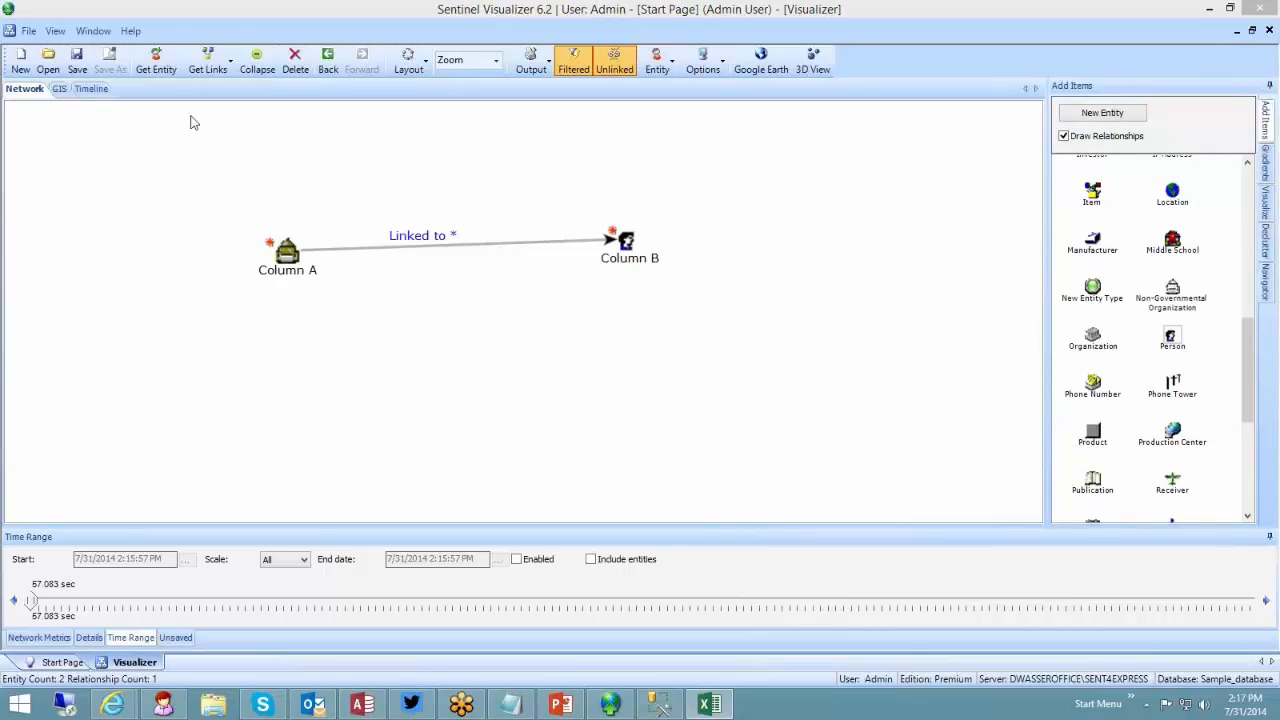
left_click(92, 31)
left_click(112, 86)
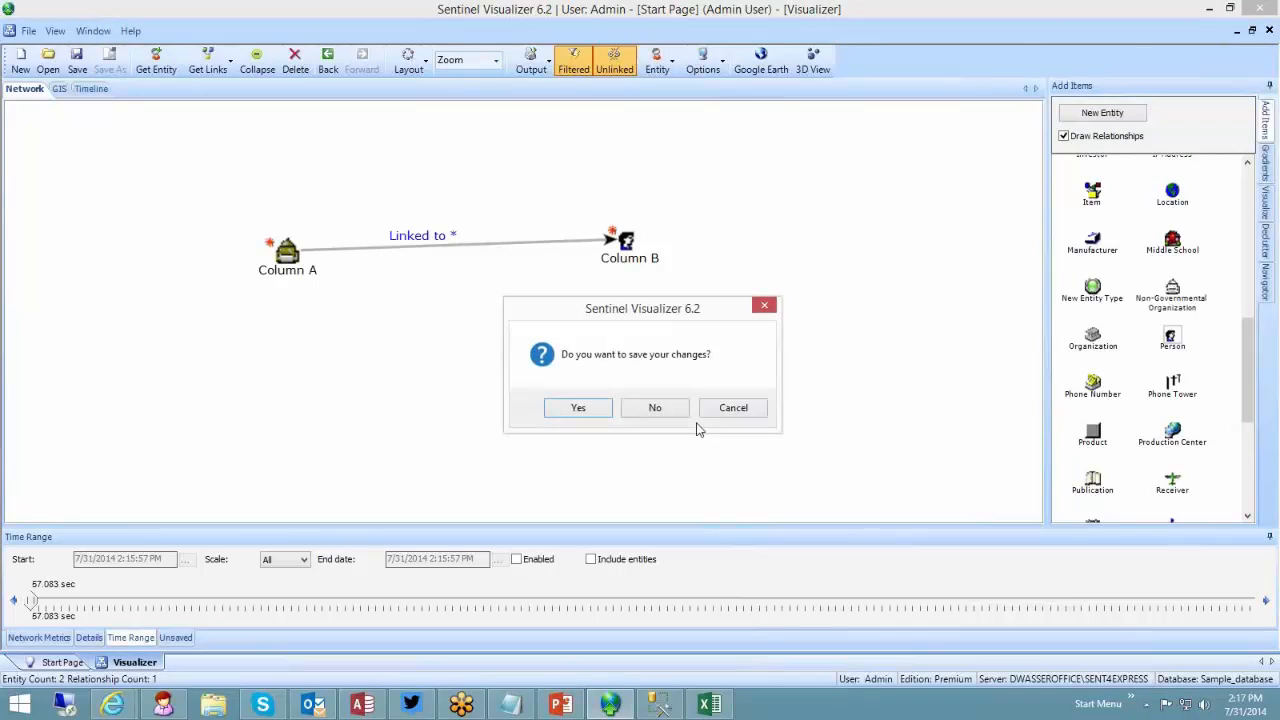
left_click(654, 407)
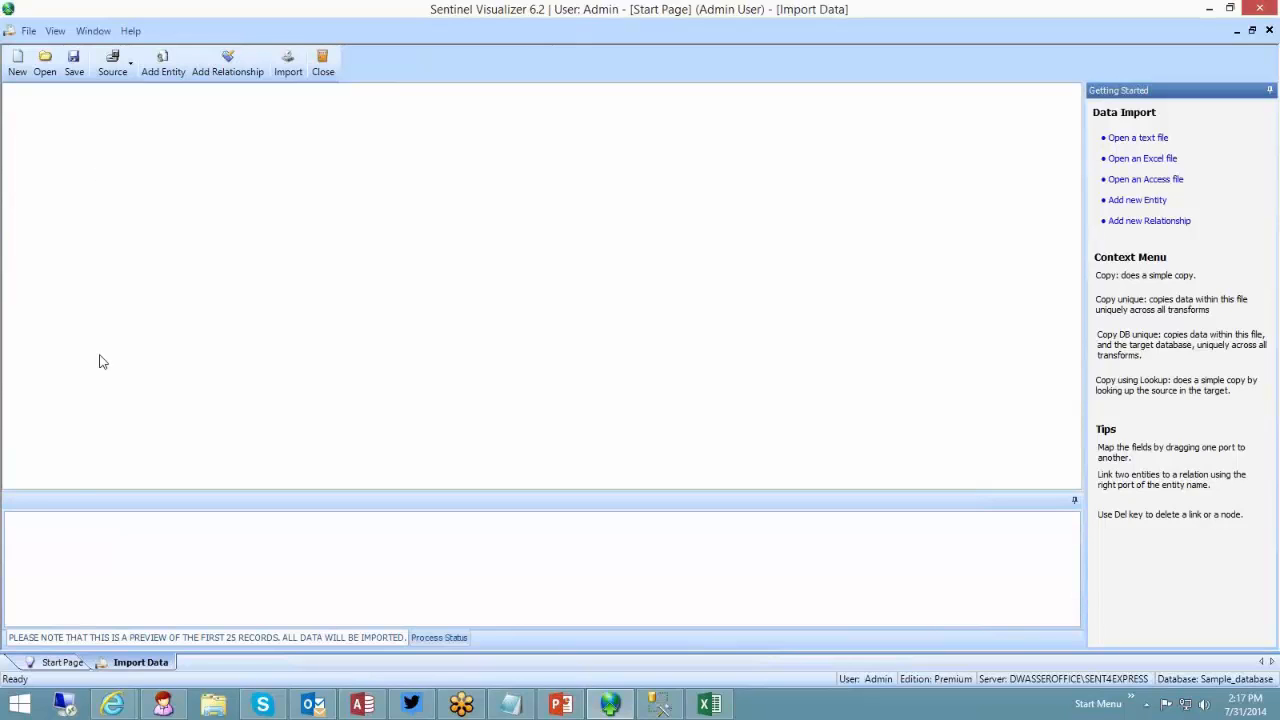
Step: Load the CompanyPerson sheet of CompanyPerson.xlsx from the Companies and People folder as import source, and place its block at the canvas's left edge
left_click(131, 82)
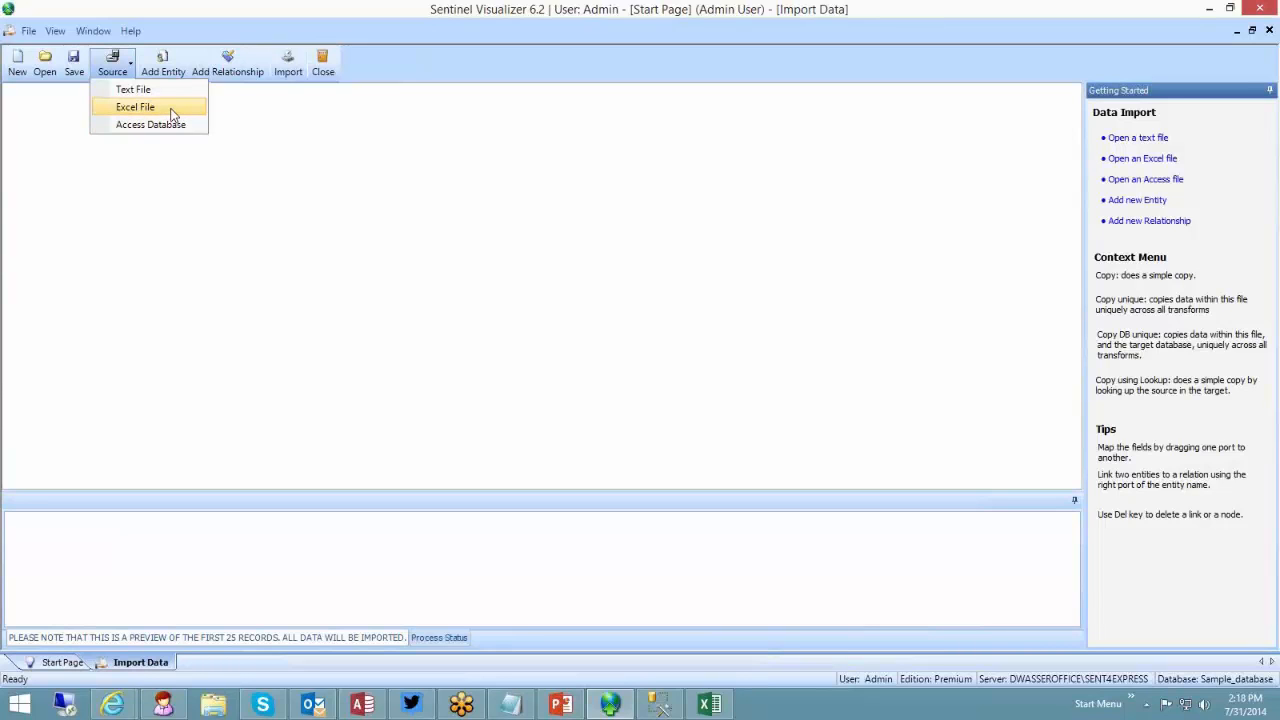
left_click(172, 112)
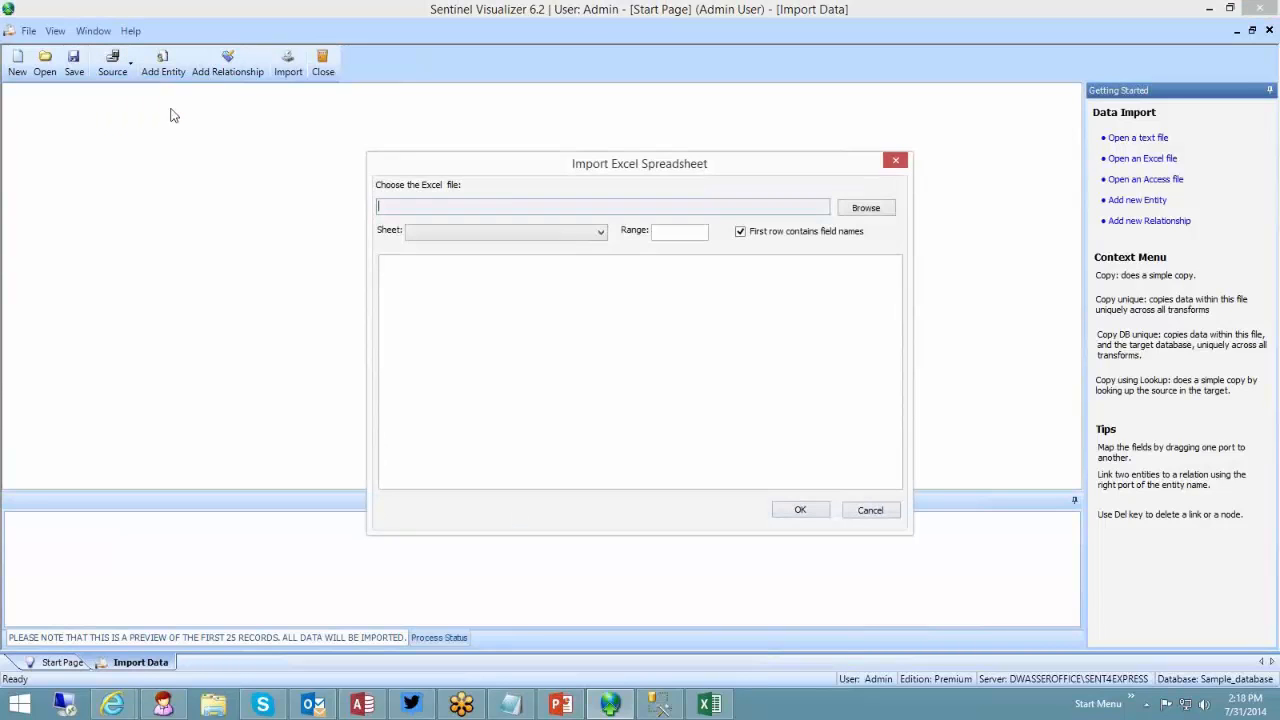
left_click(866, 208)
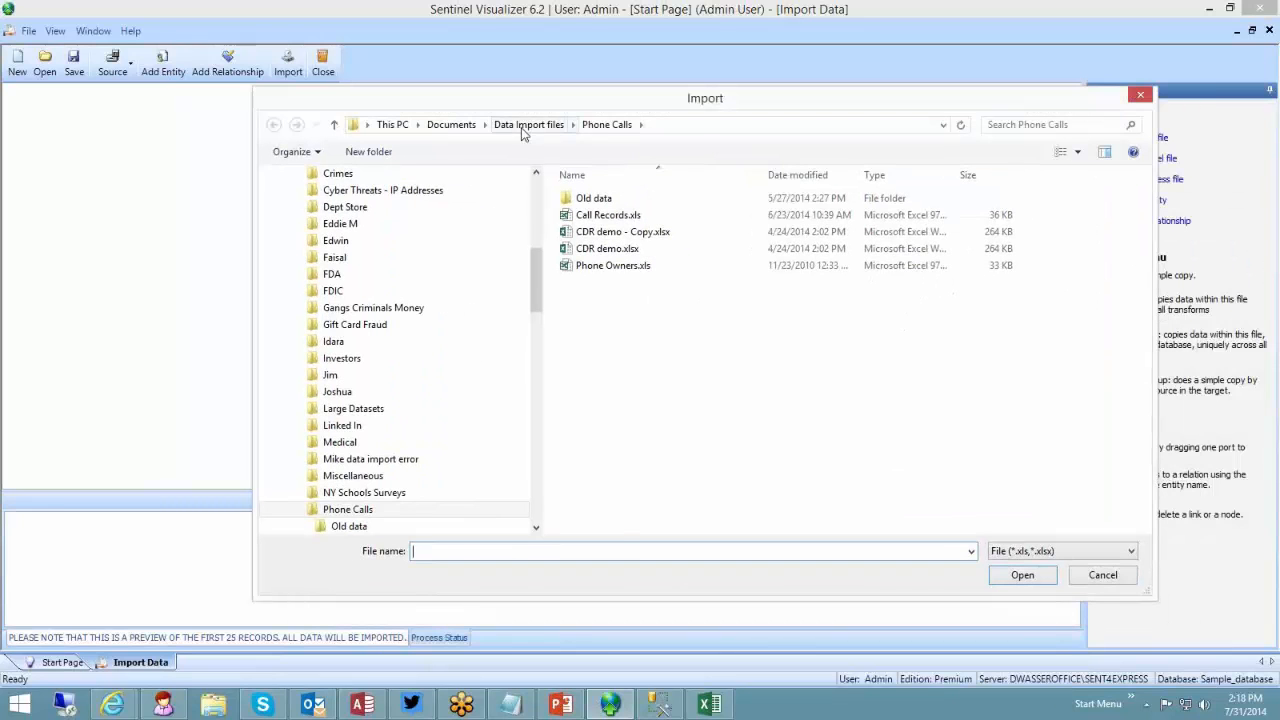
left_click(526, 126)
left_click_drag(1150, 295, 1150, 225)
double_click(658, 320)
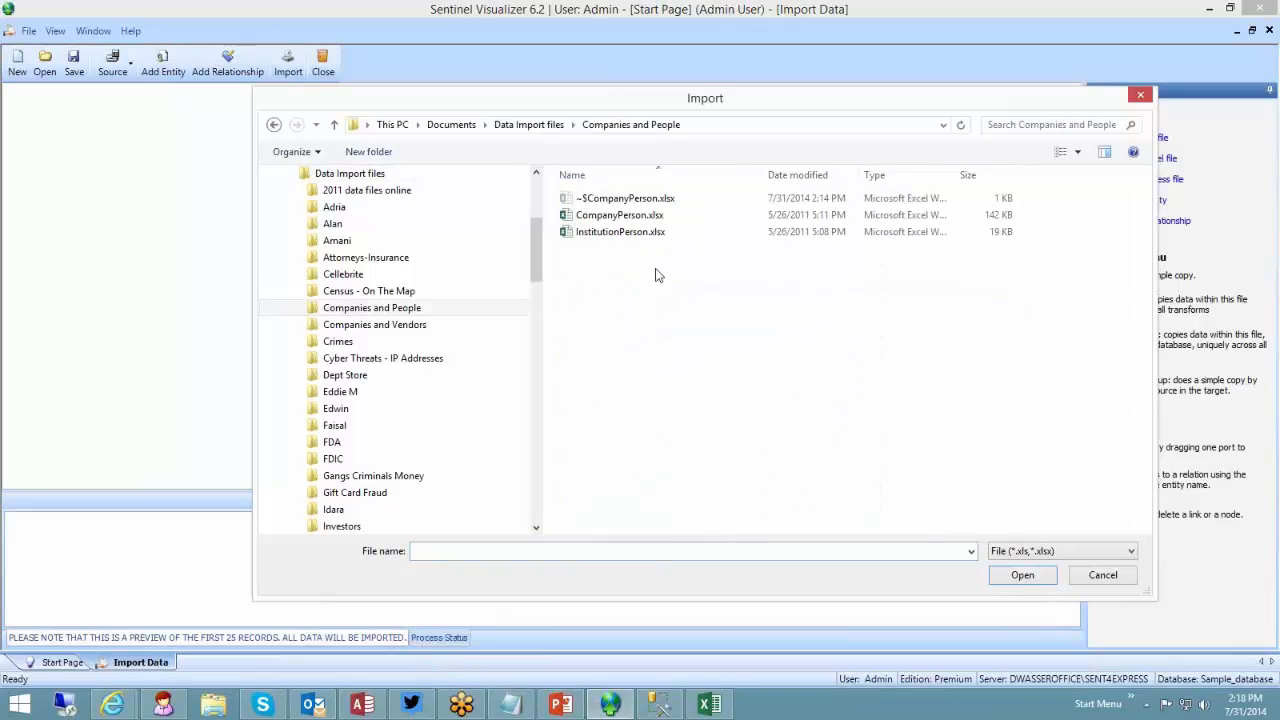
double_click(630, 219)
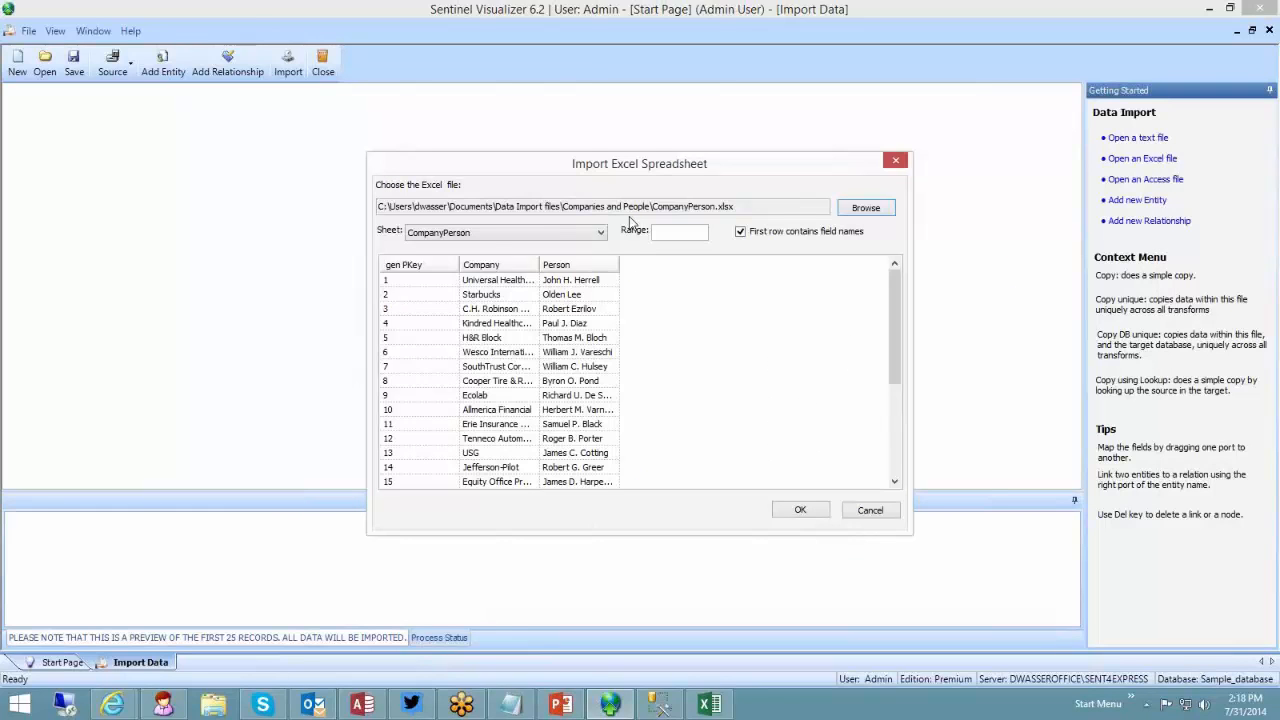
left_click(799, 511)
left_click_drag(622, 294, 74, 217)
left_click(91, 322)
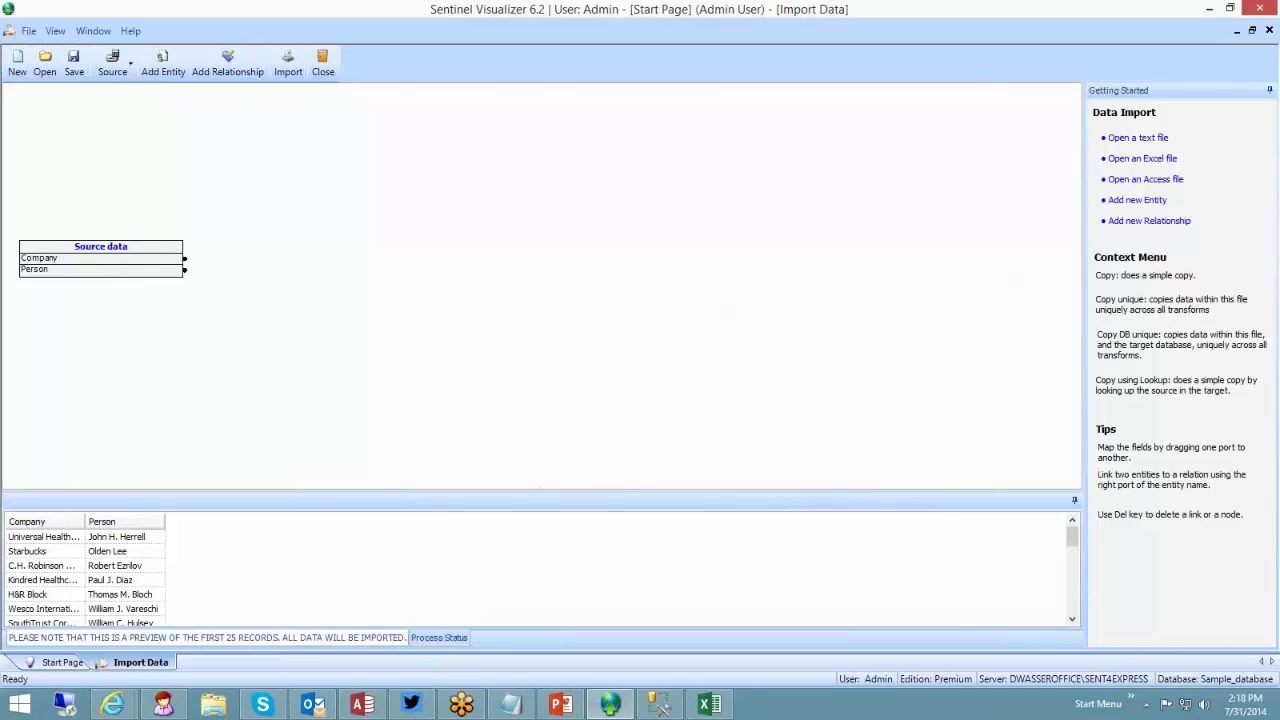
Step: Check the workbook's columns in Excel, and add an import entity with the source's Company field mapped to its Entity Name
left_click(709, 704)
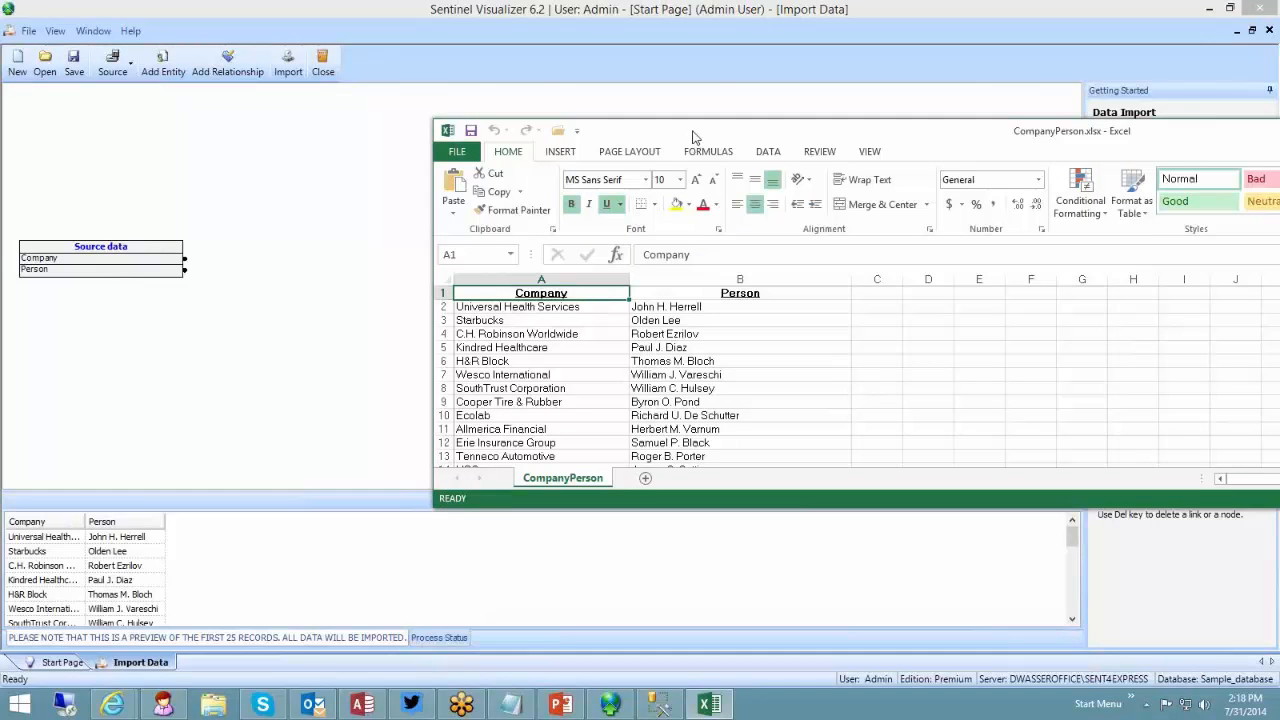
left_click_drag(696, 136, 1279, 136)
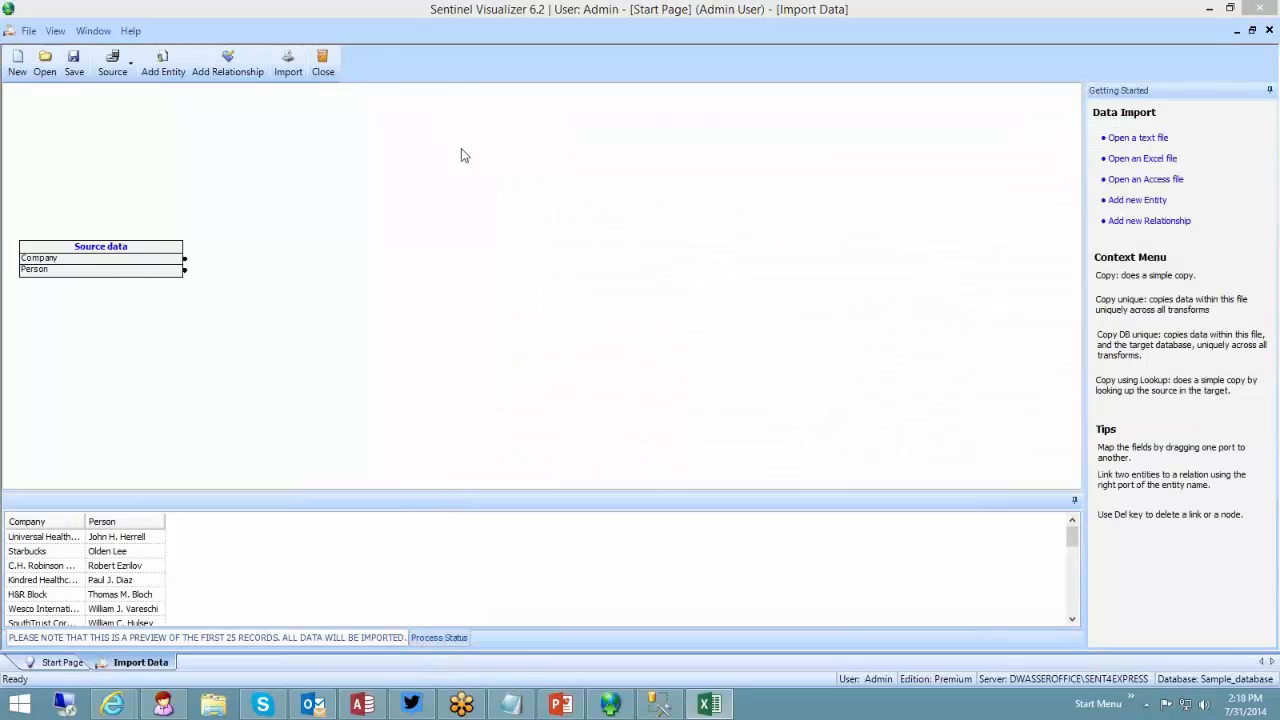
left_click(162, 62)
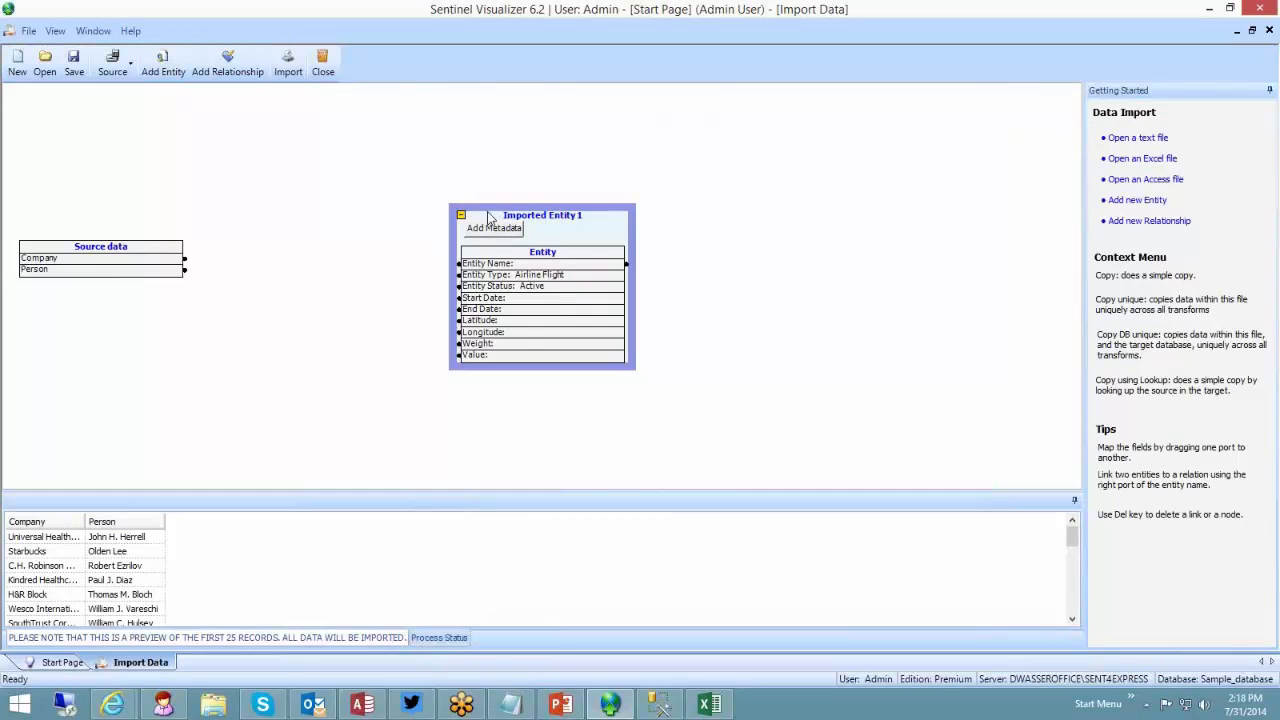
left_click_drag(488, 217, 391, 124)
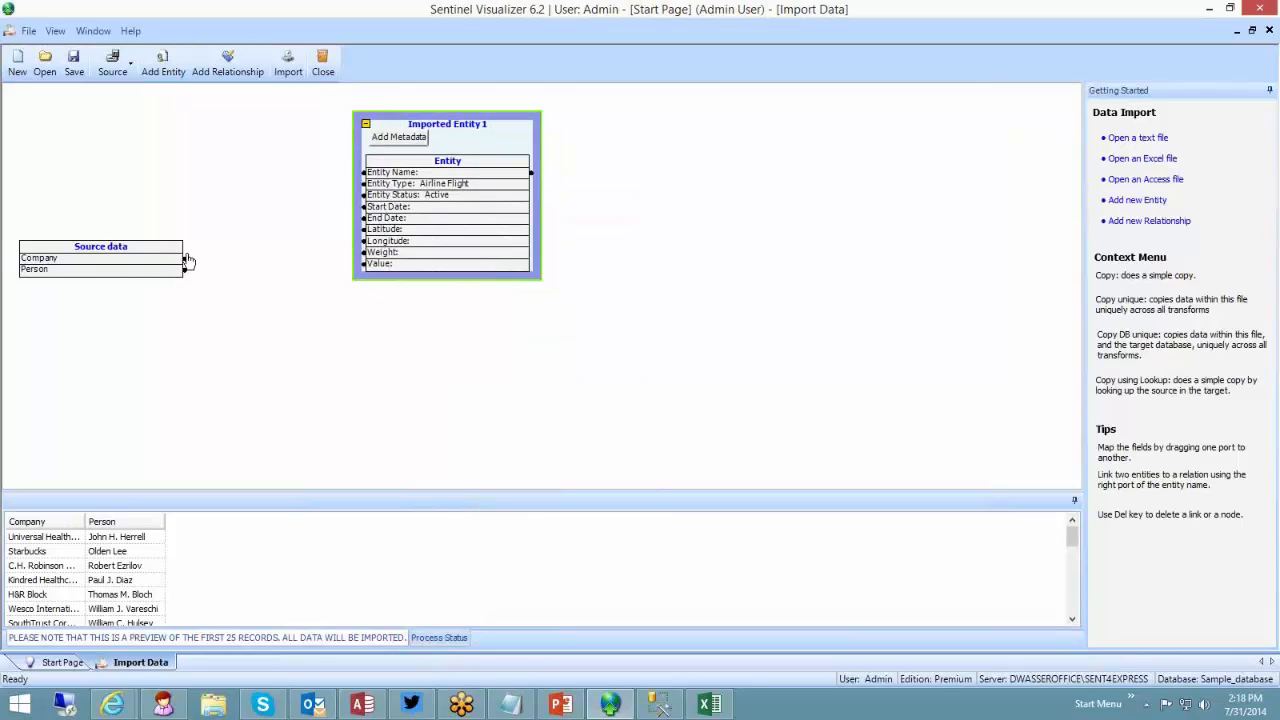
left_click_drag(185, 262, 360, 172)
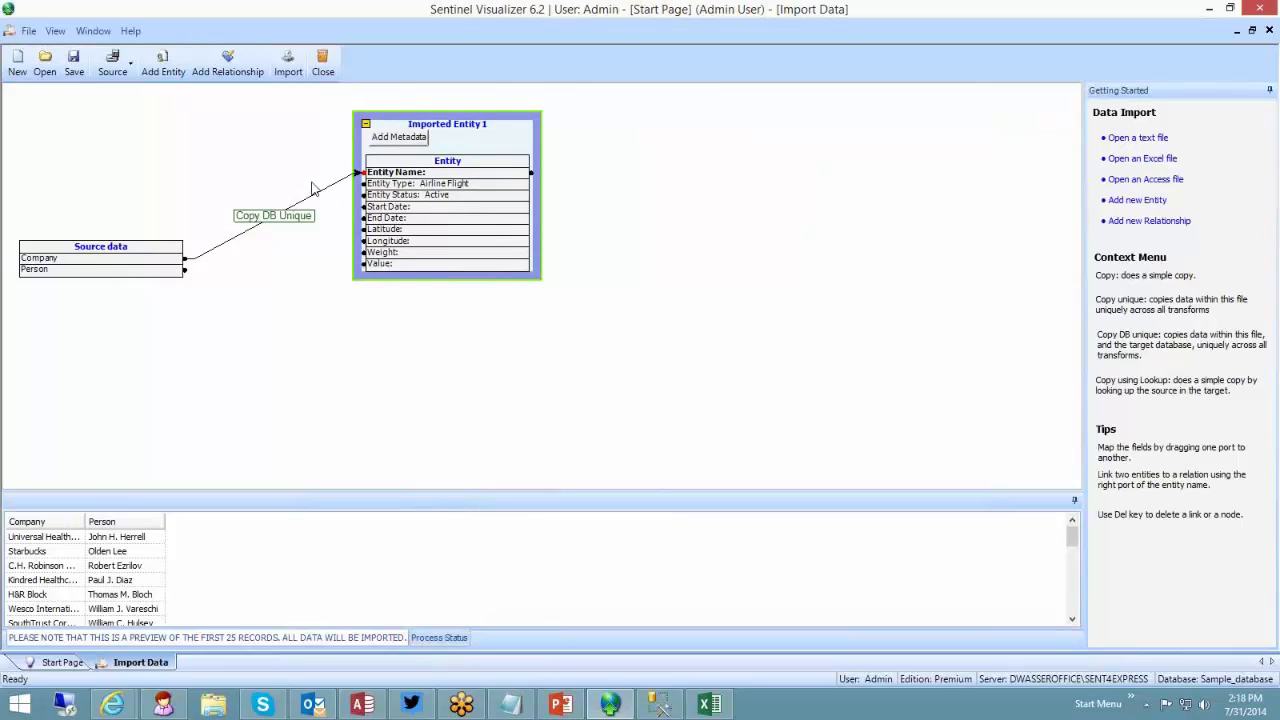
Step: Set the imported entity's type to Company and rename the entity Column A
left_click(465, 186)
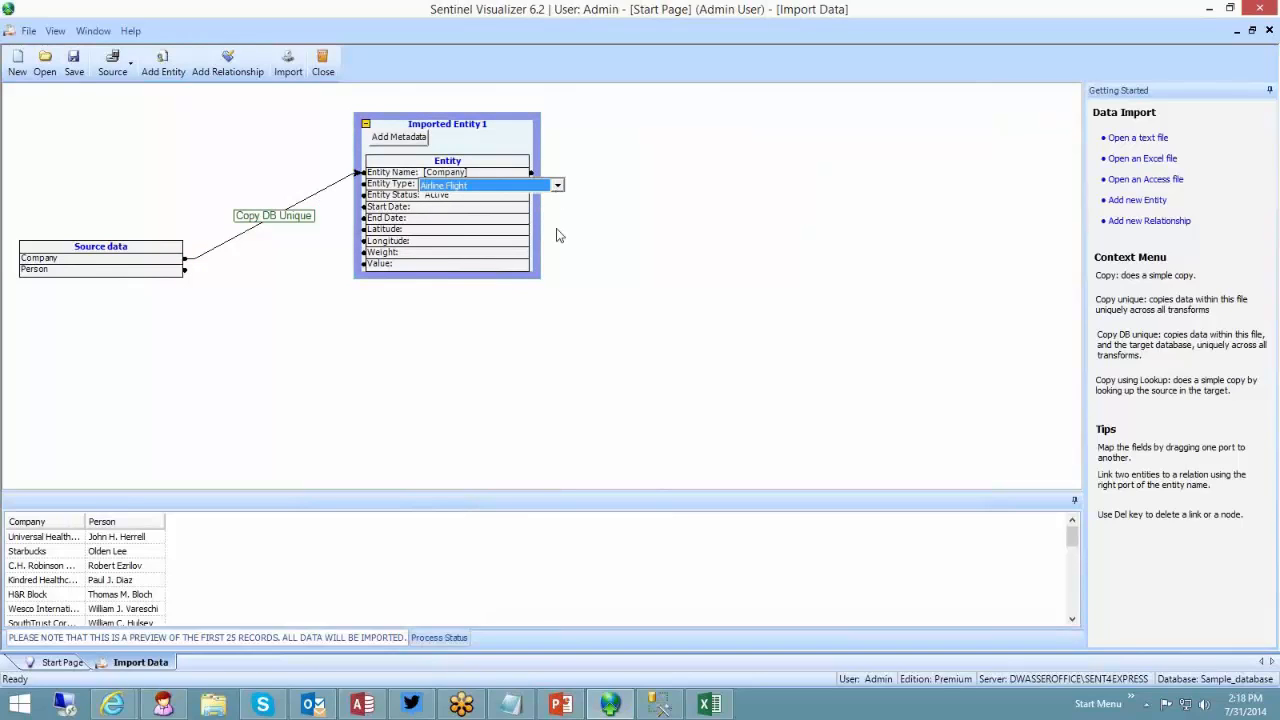
left_click(557, 185)
scroll(560, 264, "up", 2)
left_click(474, 240)
left_click(585, 254)
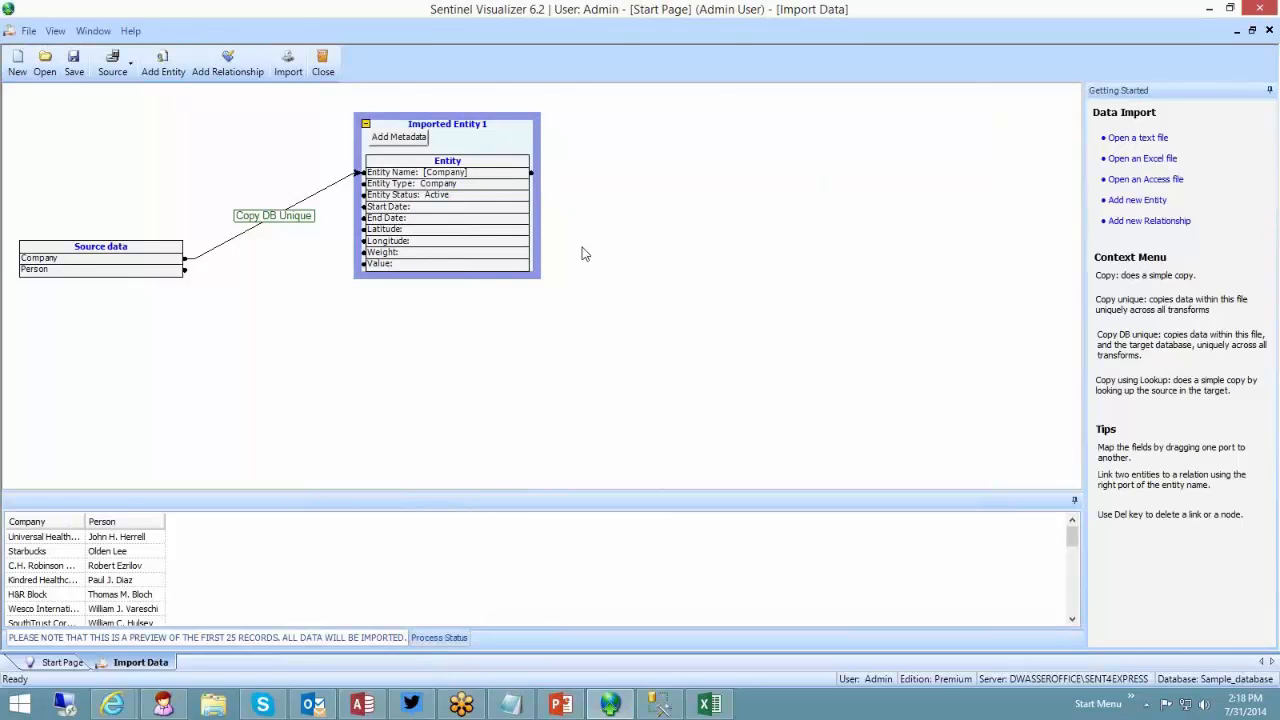
double_click(446, 130)
type("Col")
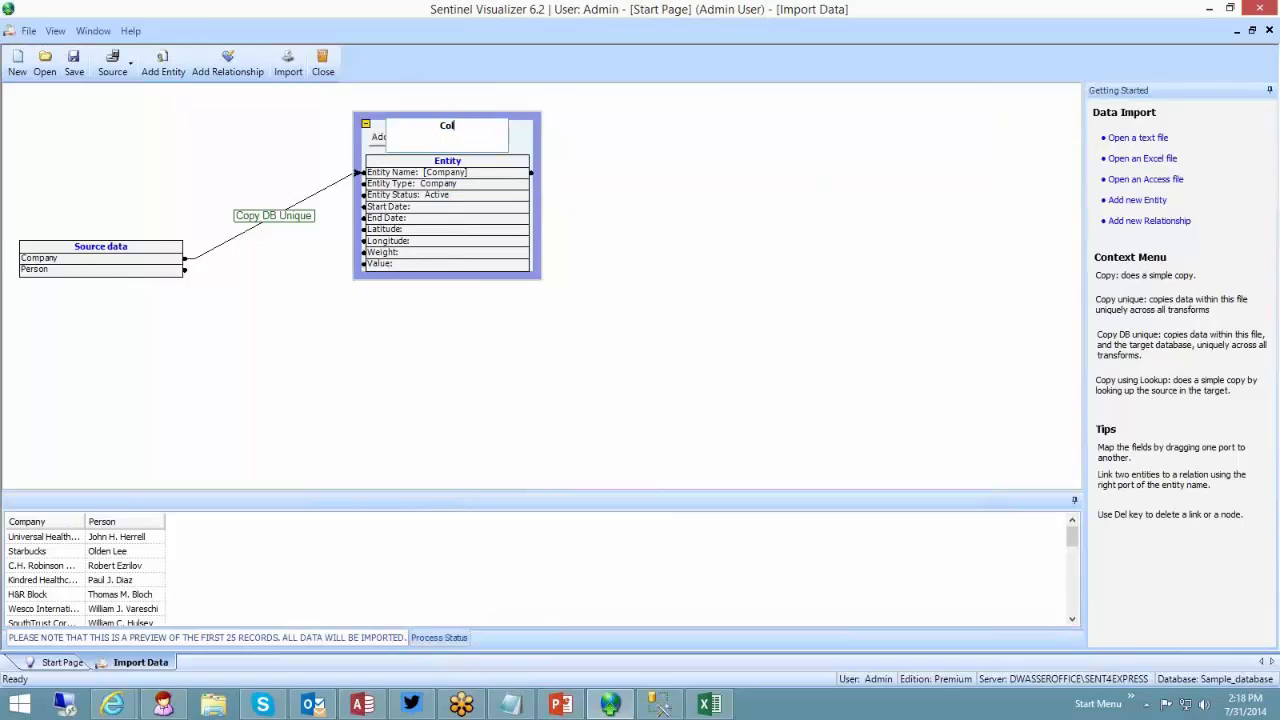
type("umn A")
key("Return")
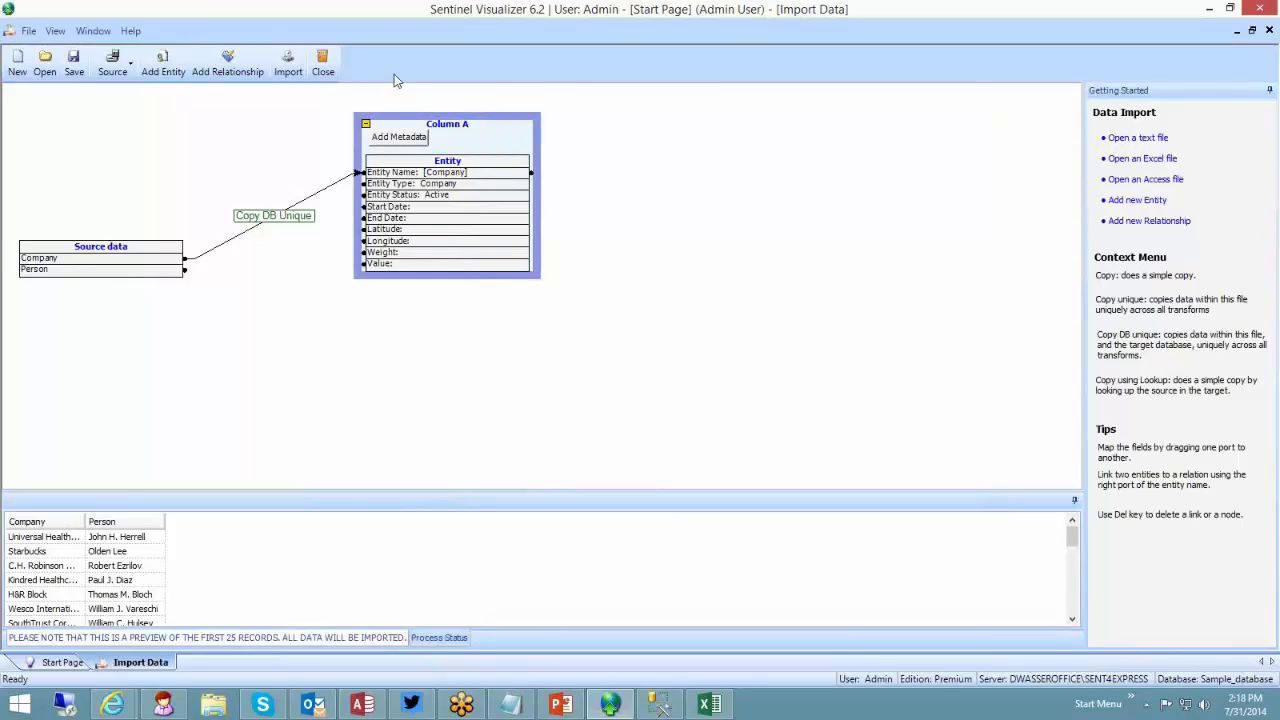
Step: Add a second import entity to the right of Column A and map the source's Person field to its Entity Name
left_click(165, 77)
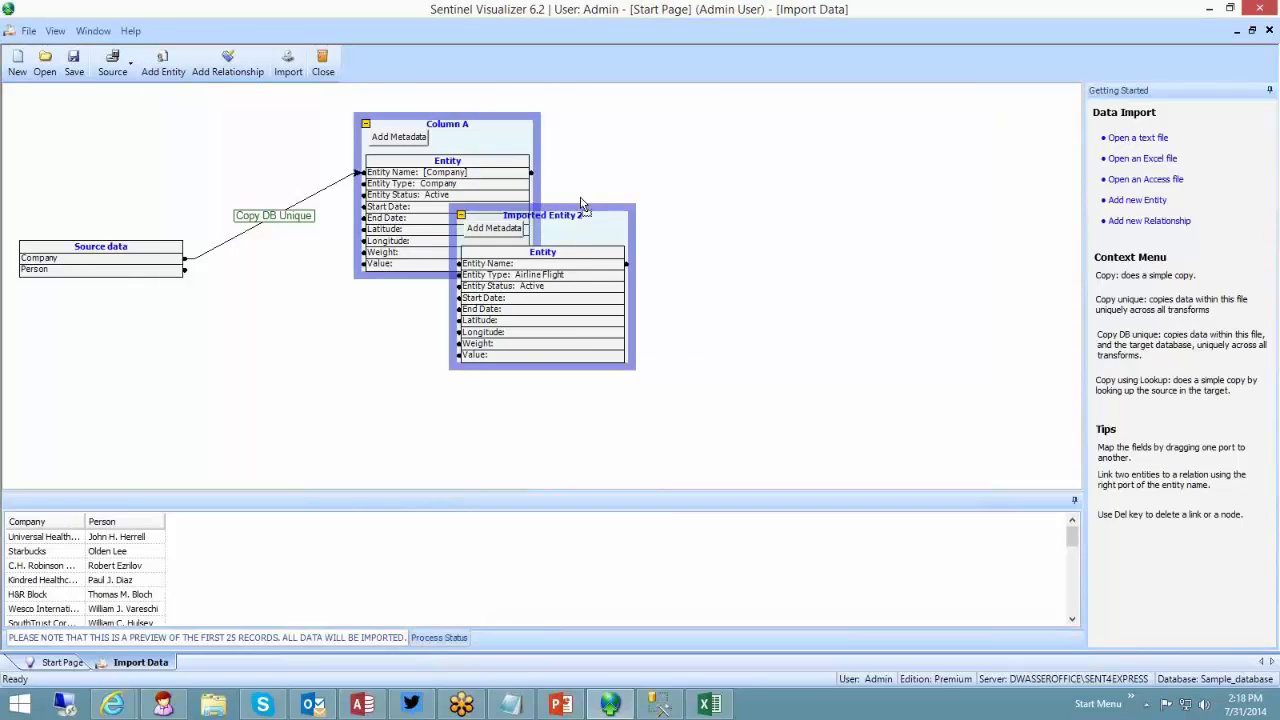
left_click_drag(580, 203, 857, 111)
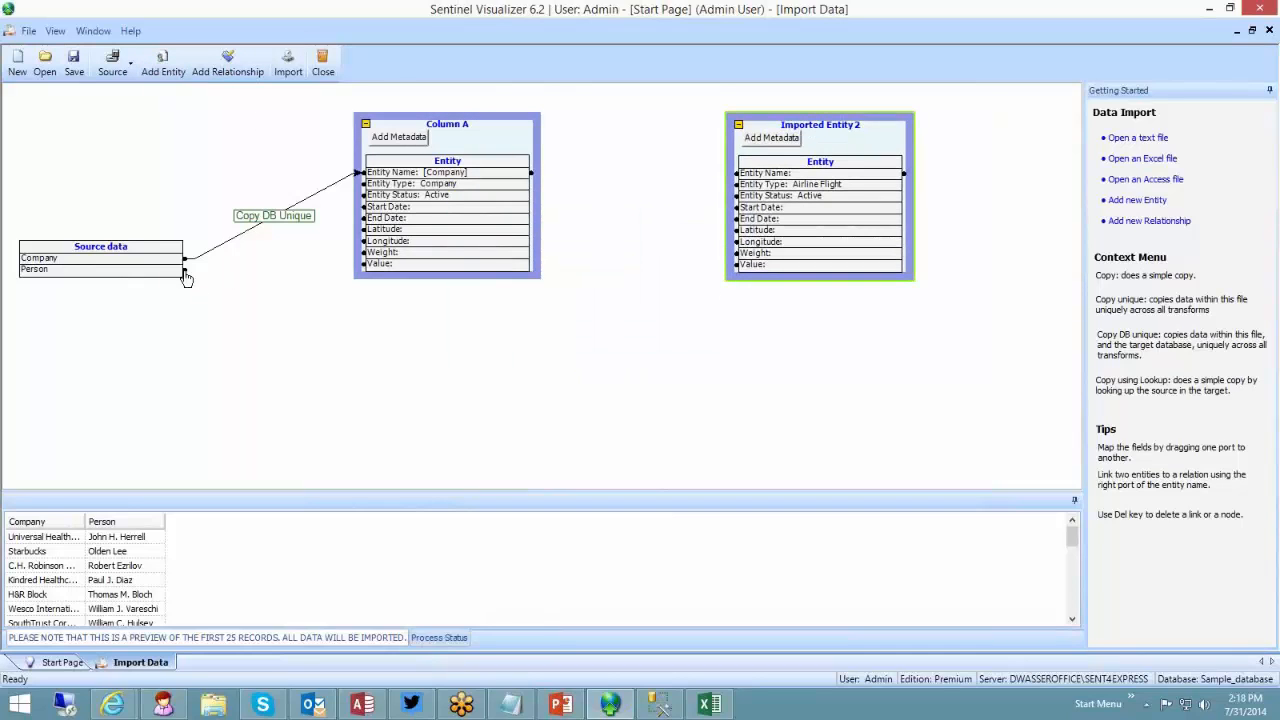
left_click_drag(185, 275, 735, 174)
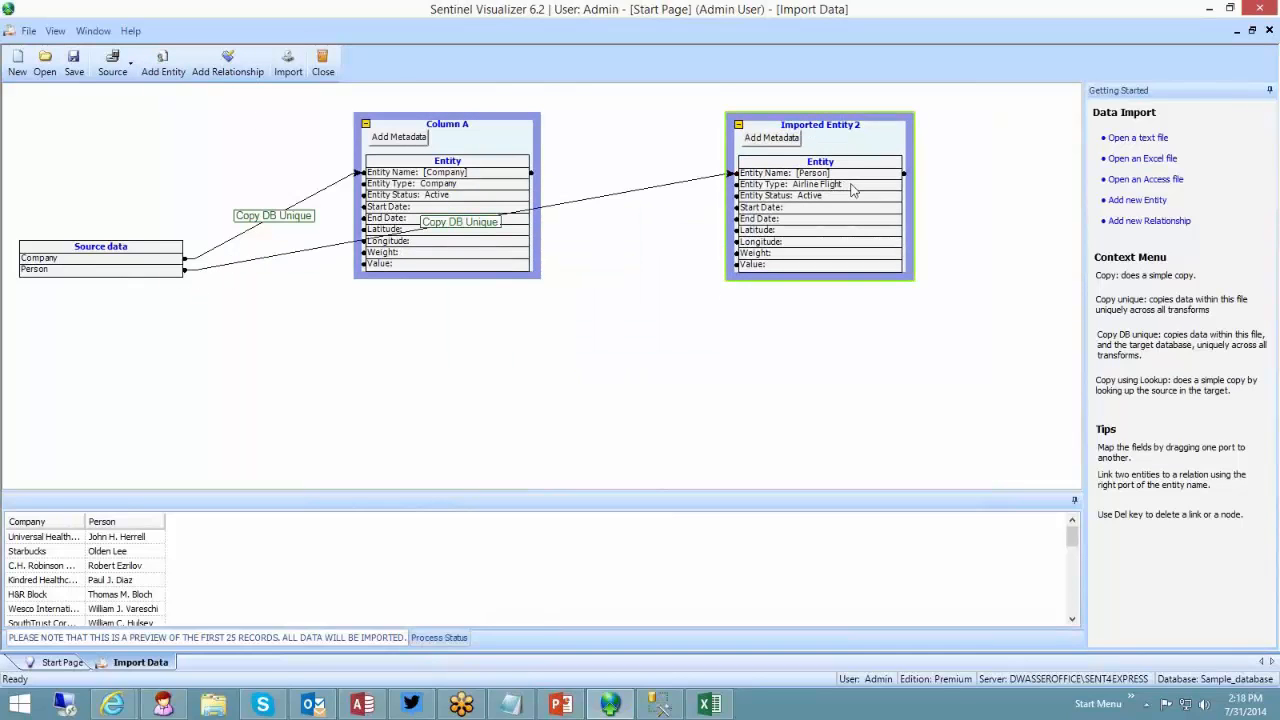
Step: Rename the second import entity Column B and set its entity type to Person
left_click(852, 189)
key("p")
left_click(840, 127)
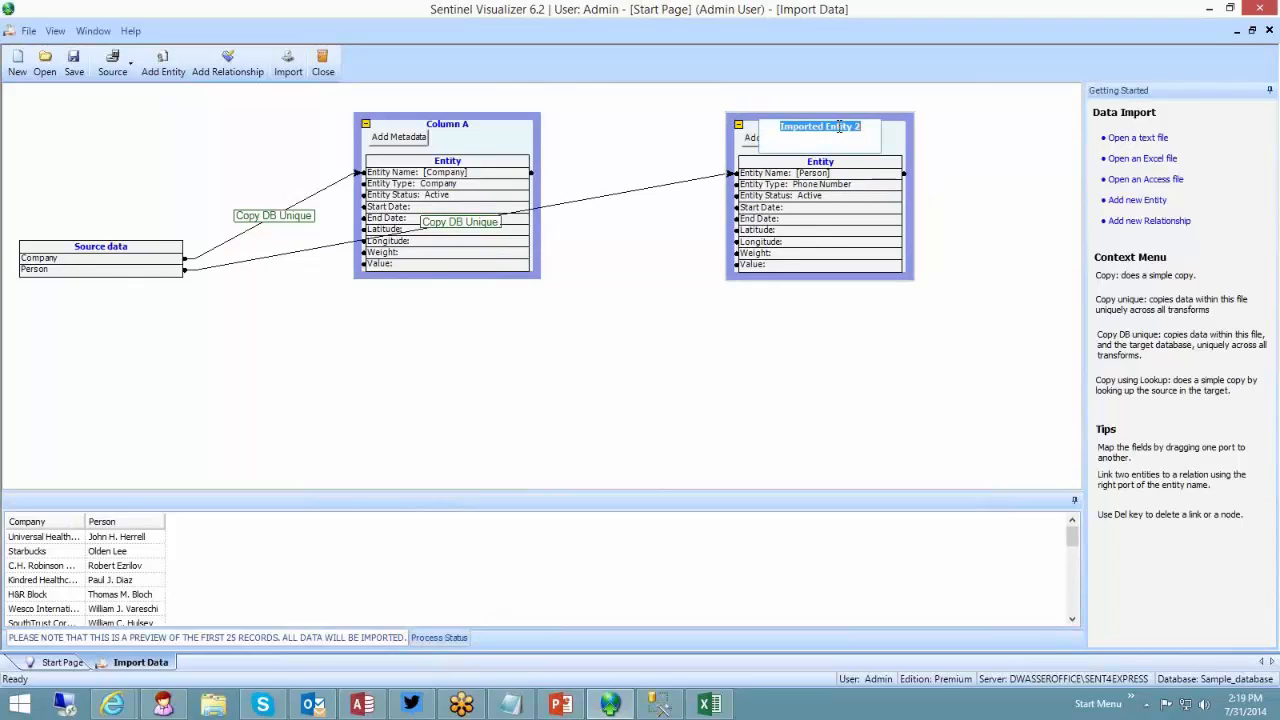
type("Column B")
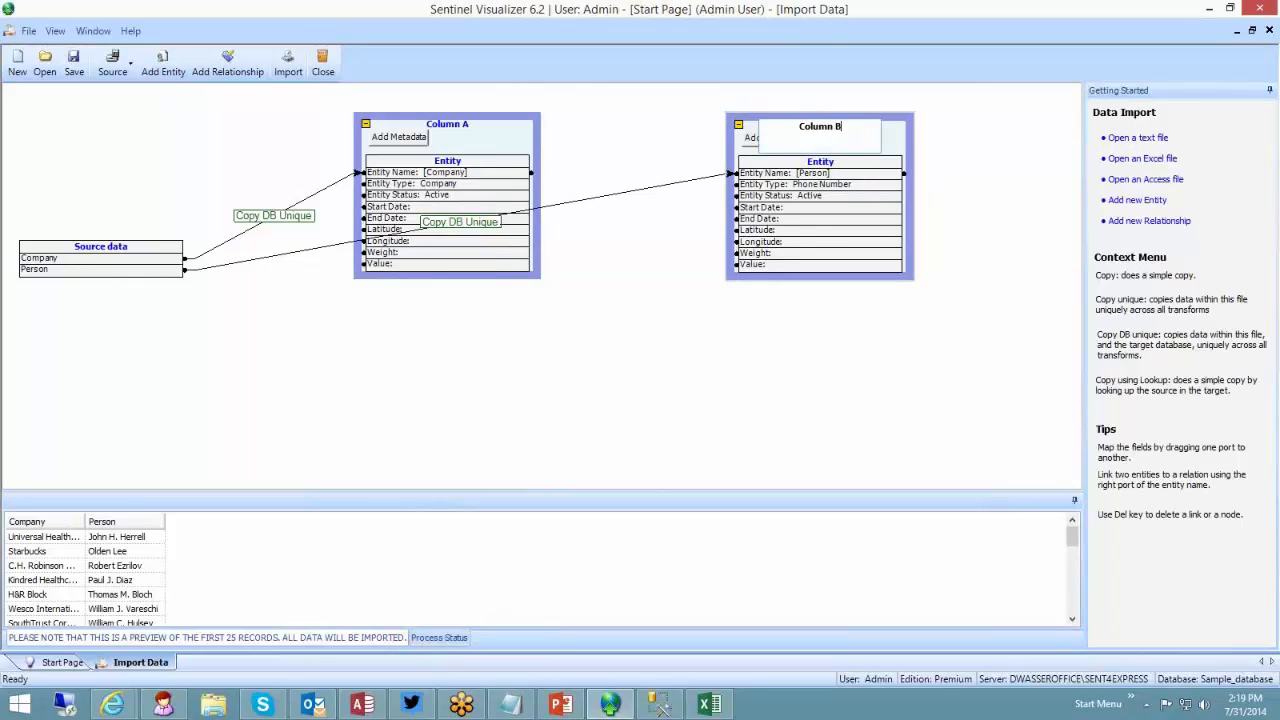
key("Return")
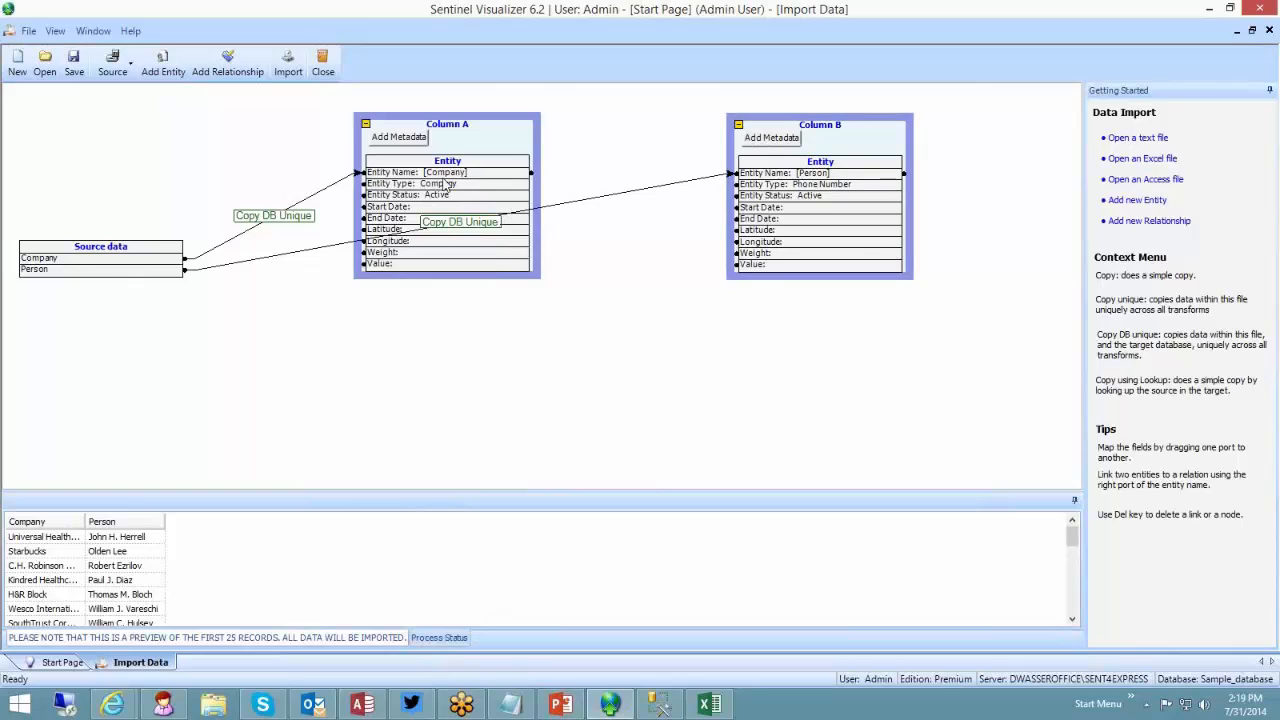
left_click(825, 185)
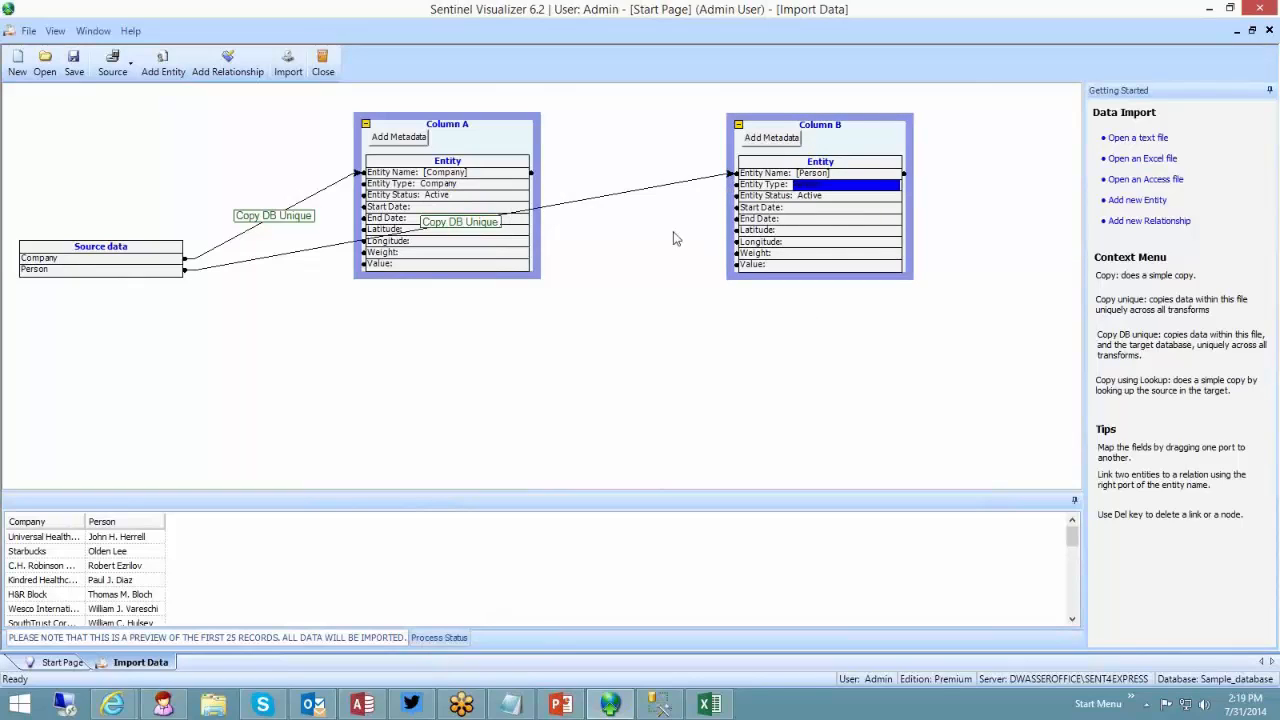
left_click(632, 218)
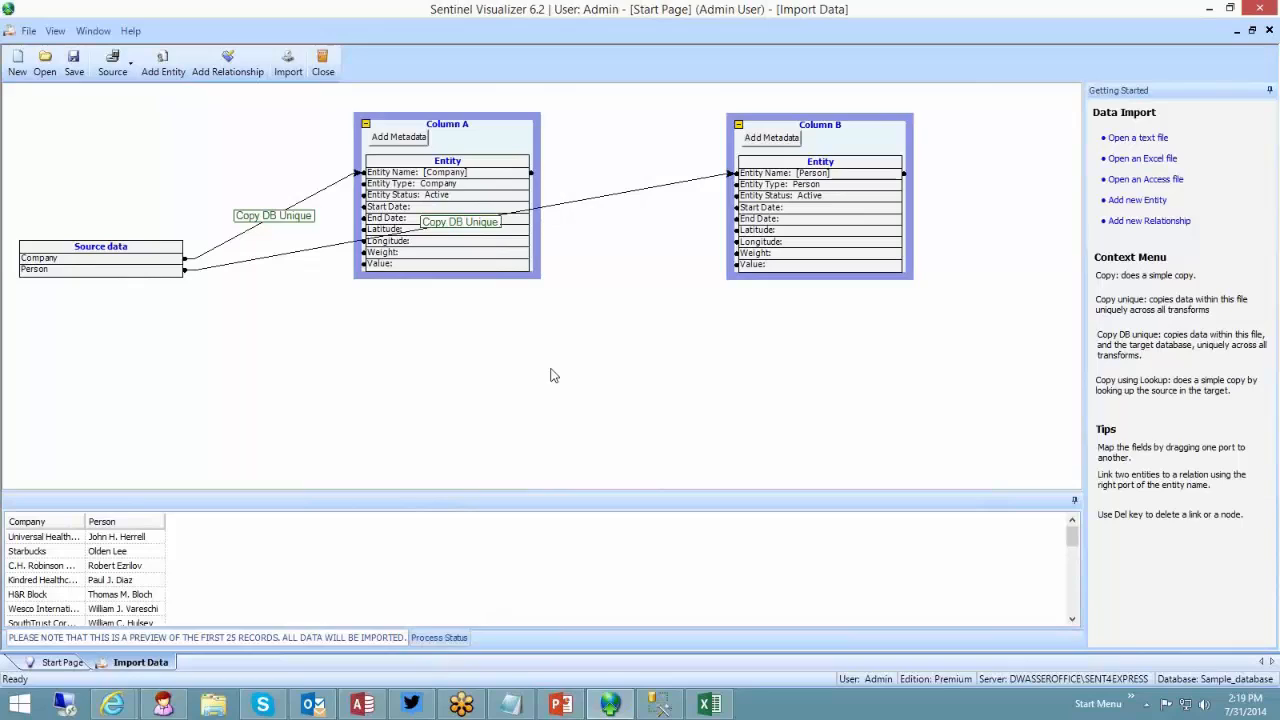
Step: Add a relationship below the two entities, linking Column A's Entity Name to Entity From and Column B's to Entity To
left_click(222, 70)
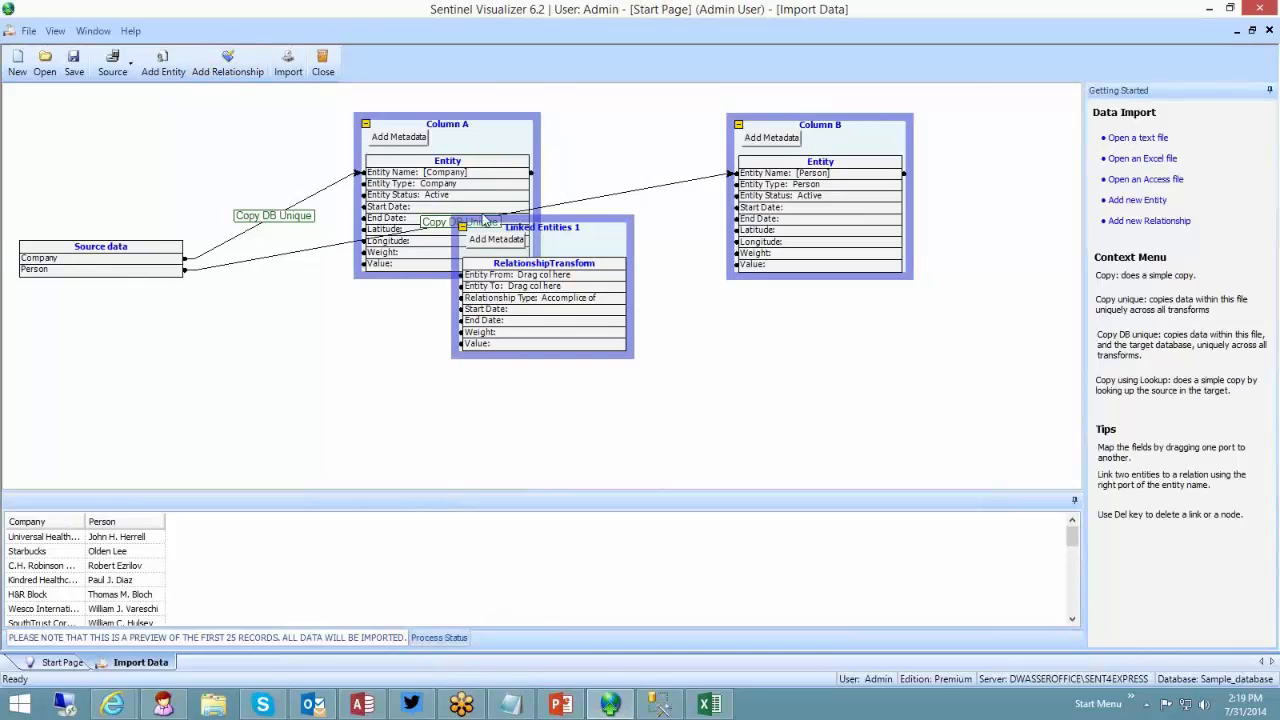
left_click_drag(512, 228, 598, 322)
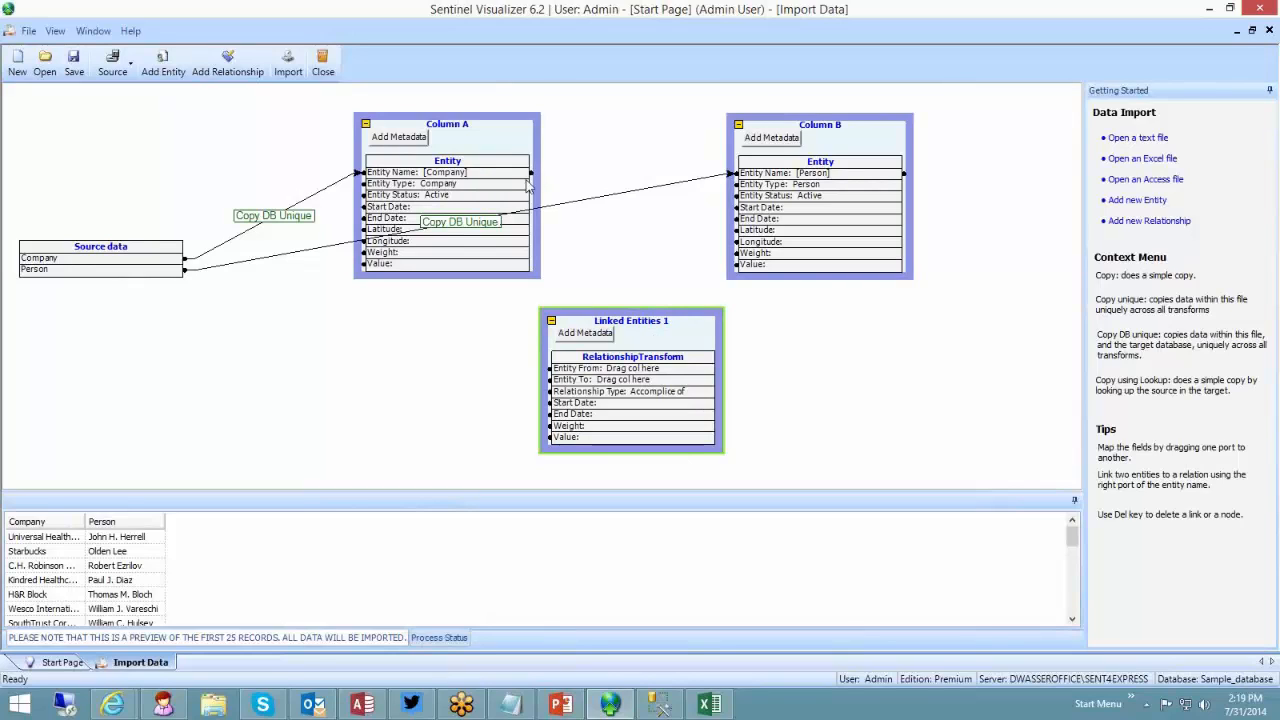
left_click_drag(533, 177, 550, 368)
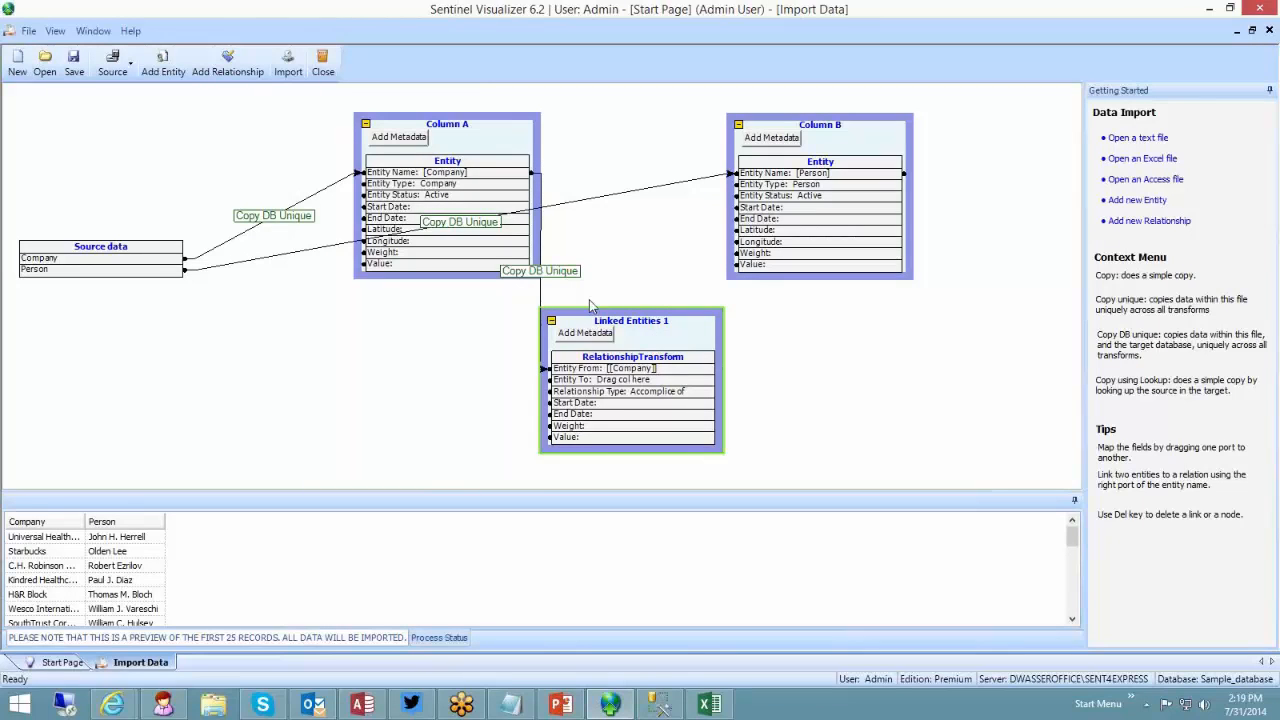
left_click_drag(903, 175, 550, 380)
Step: Set the relationship type of Linked Entities 1 to Employee of
left_click(706, 394)
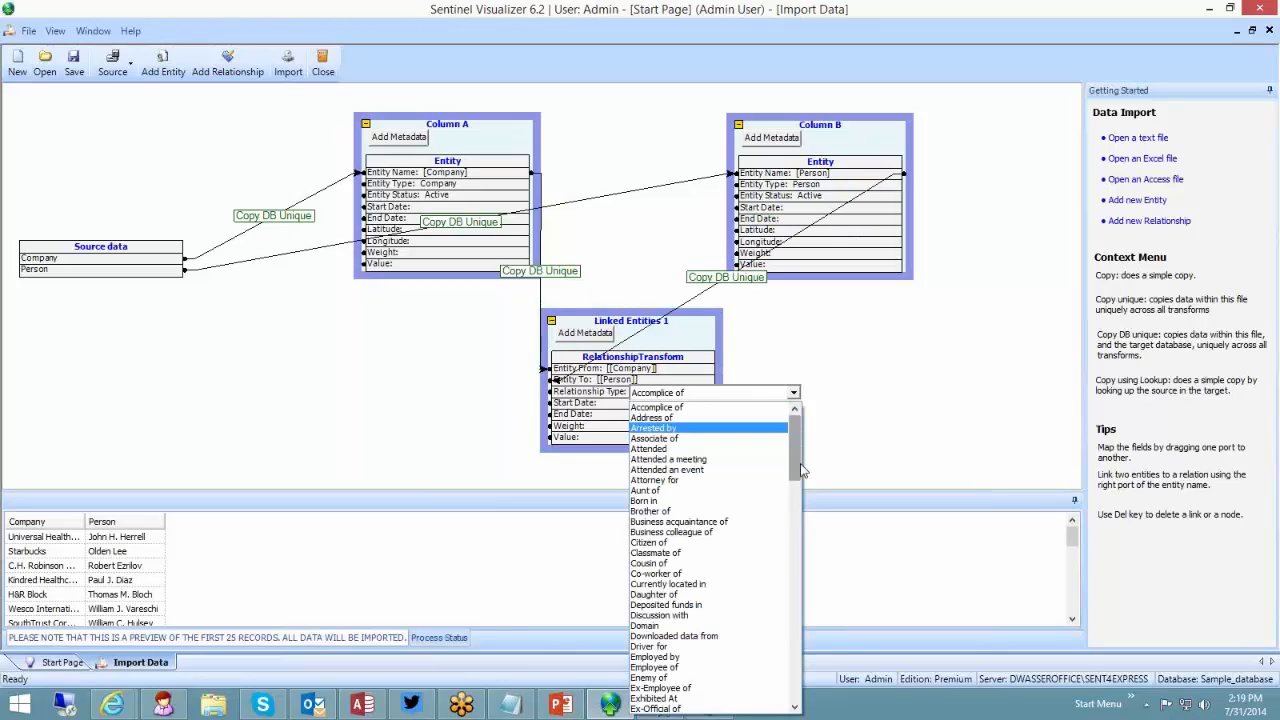
scroll(796, 470, "down", 8)
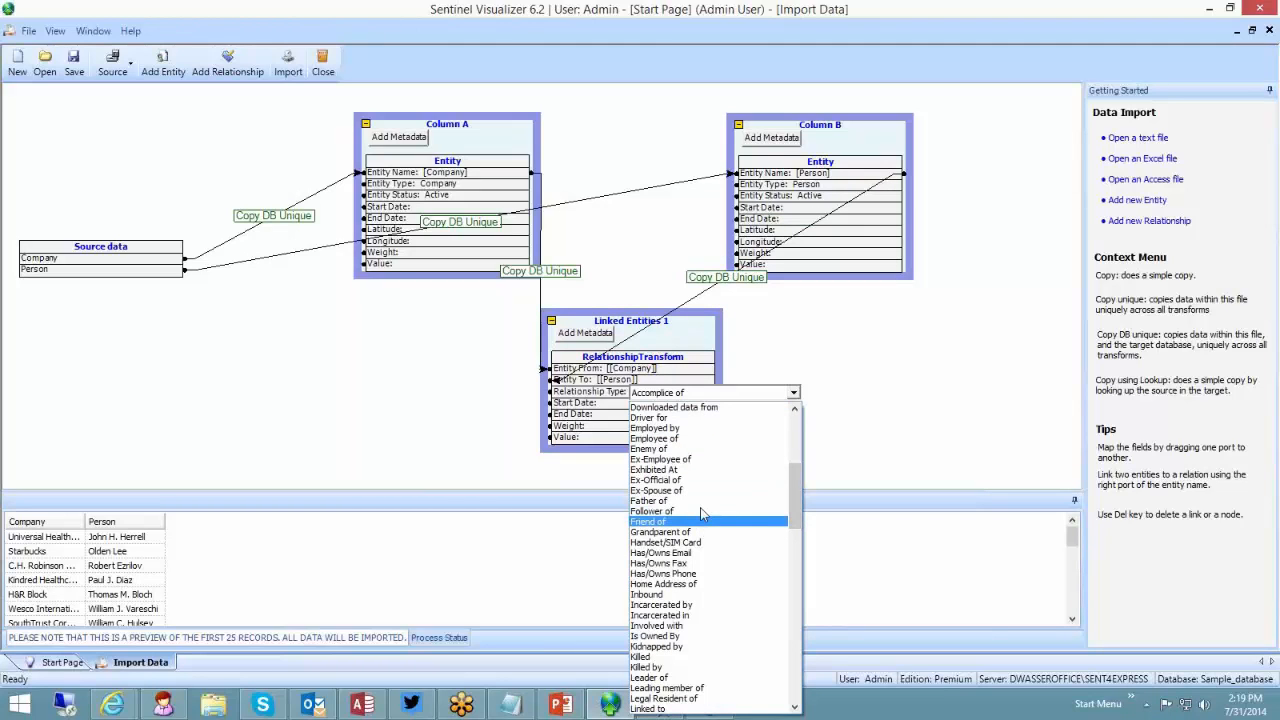
left_click(678, 438)
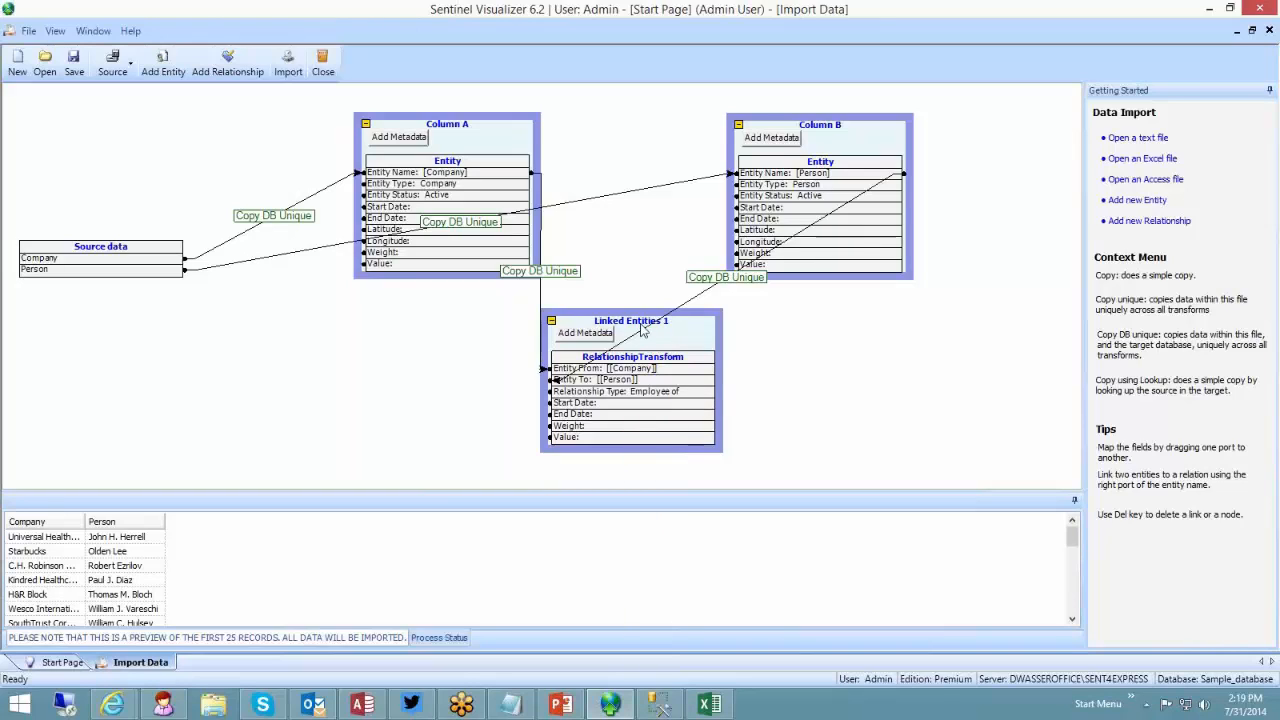
left_click(690, 395)
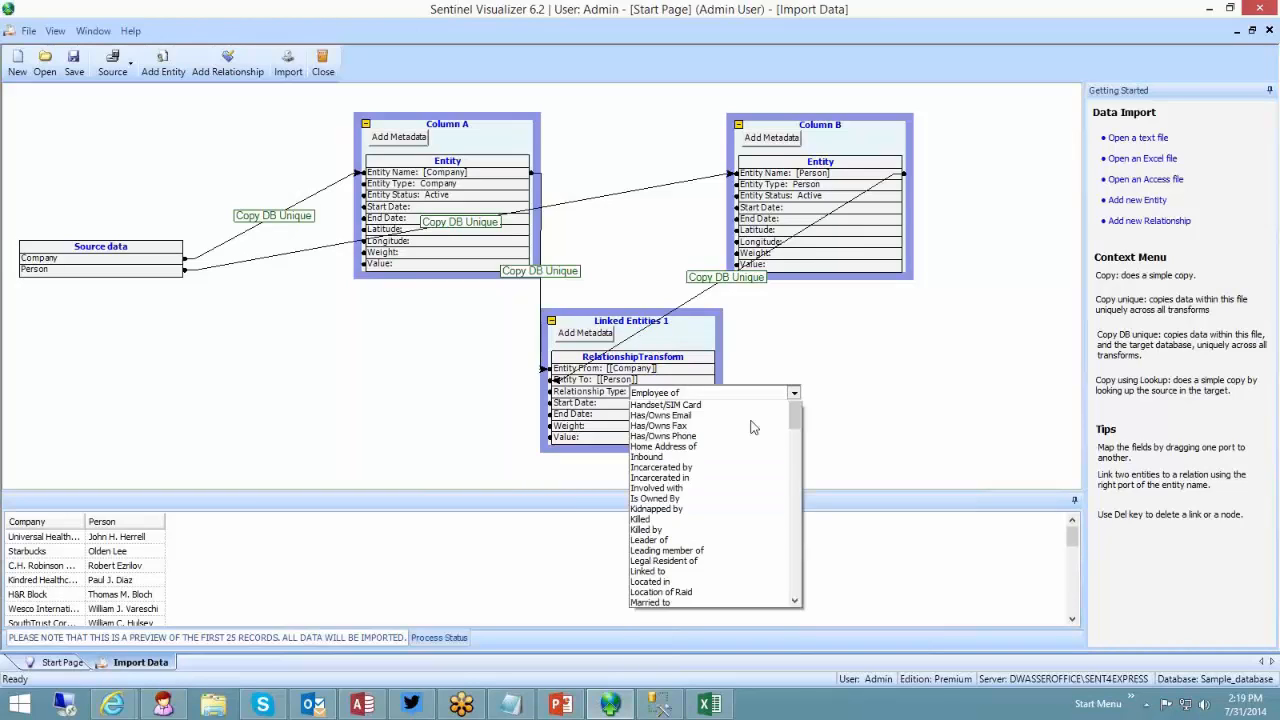
left_click_drag(797, 499, 791, 552)
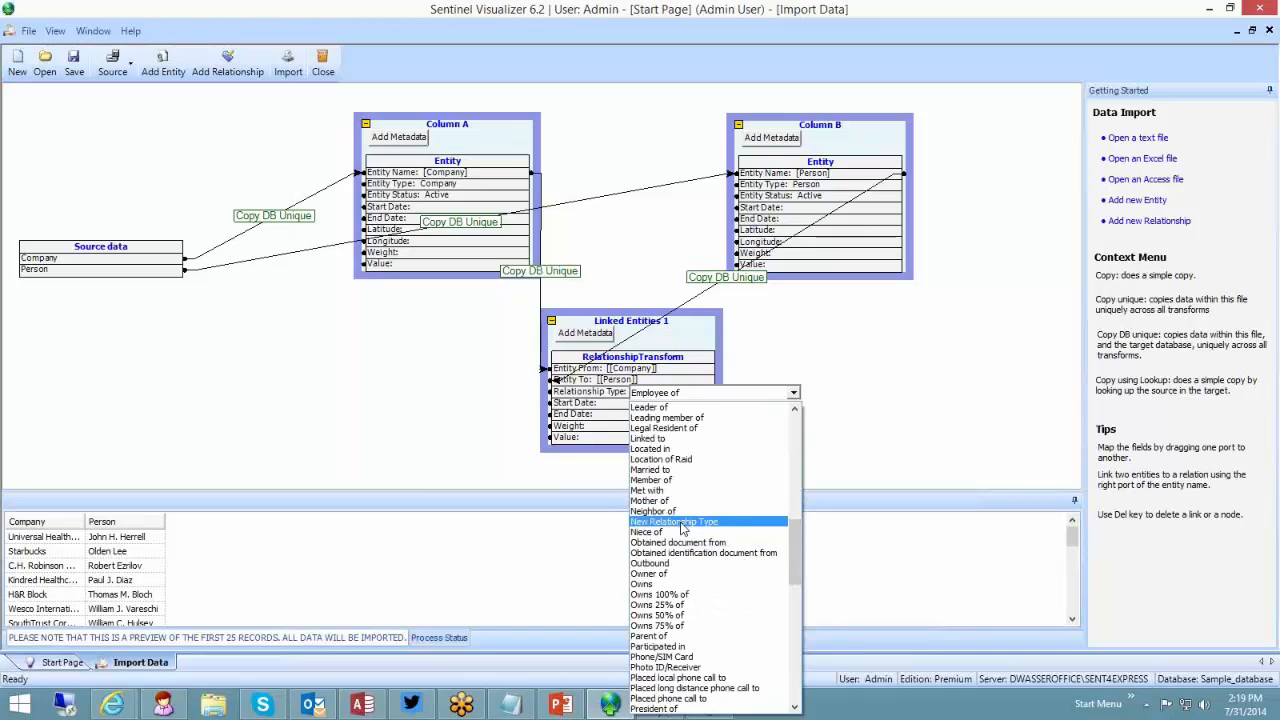
left_click_drag(791, 533, 790, 455)
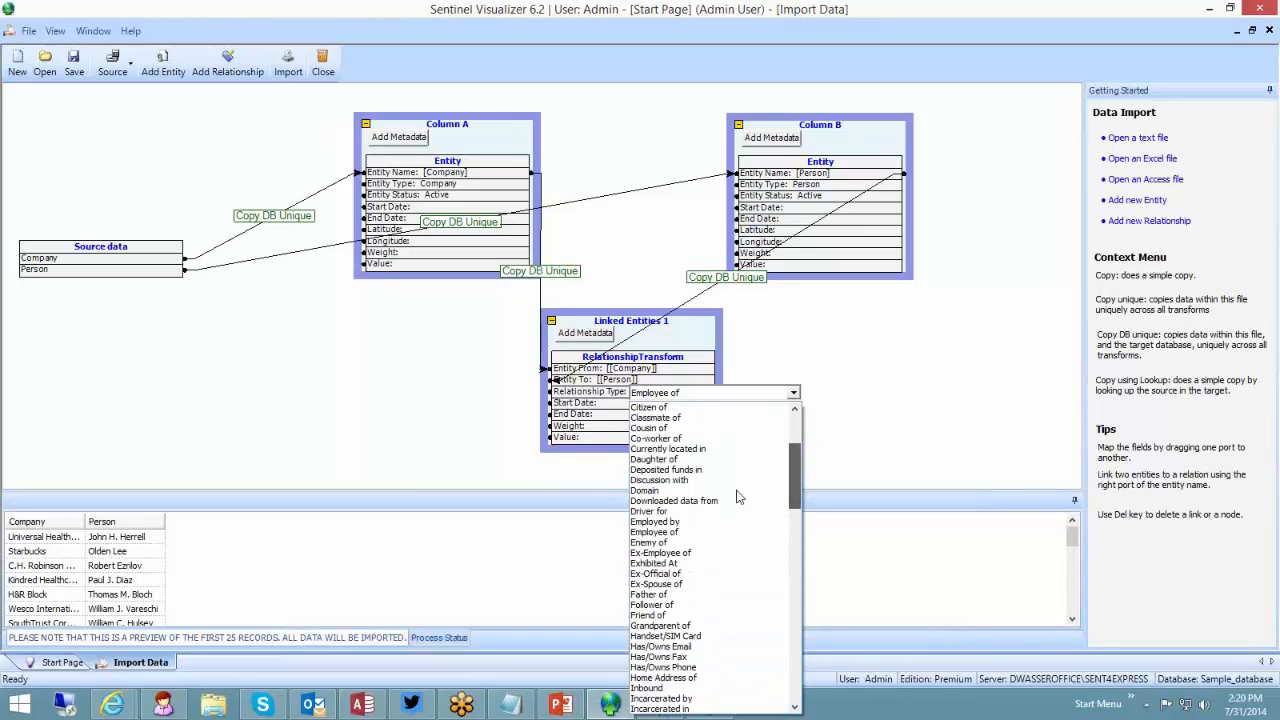
left_click(687, 533)
Step: Rename the relationship A to B and move the Source data box lower in the diagram
left_click(622, 322)
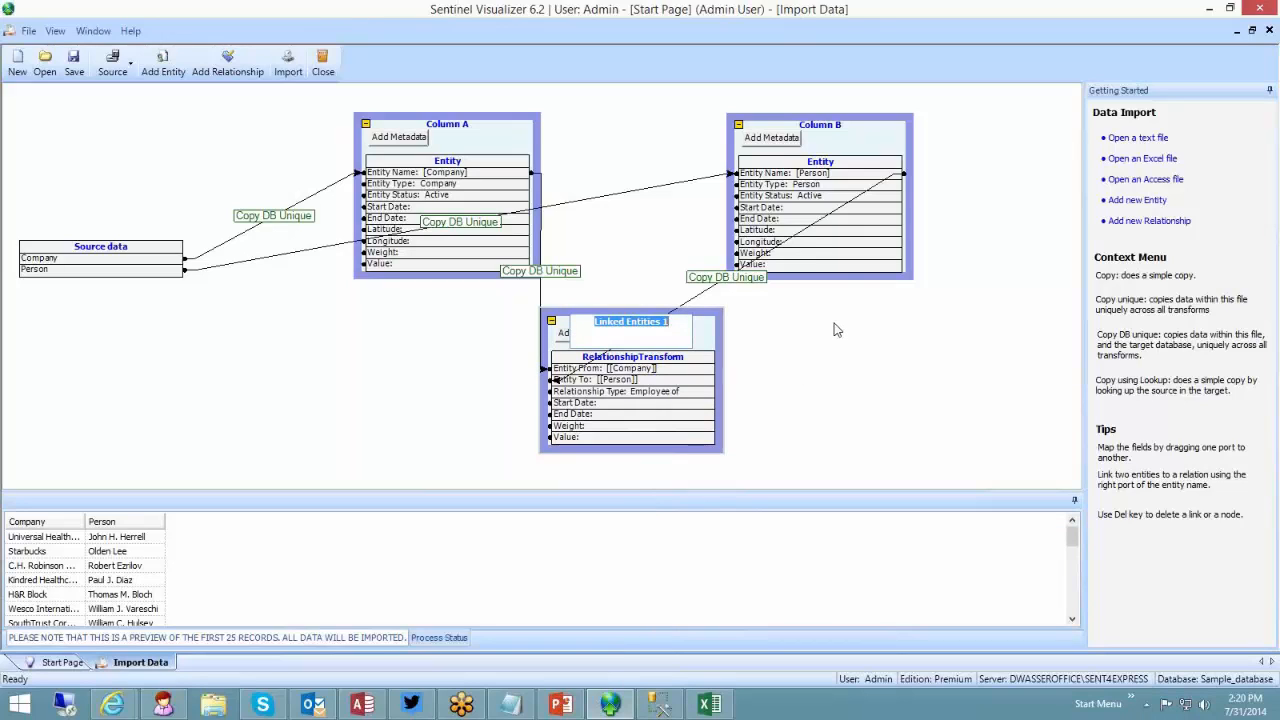
type("A to B")
left_click(898, 364)
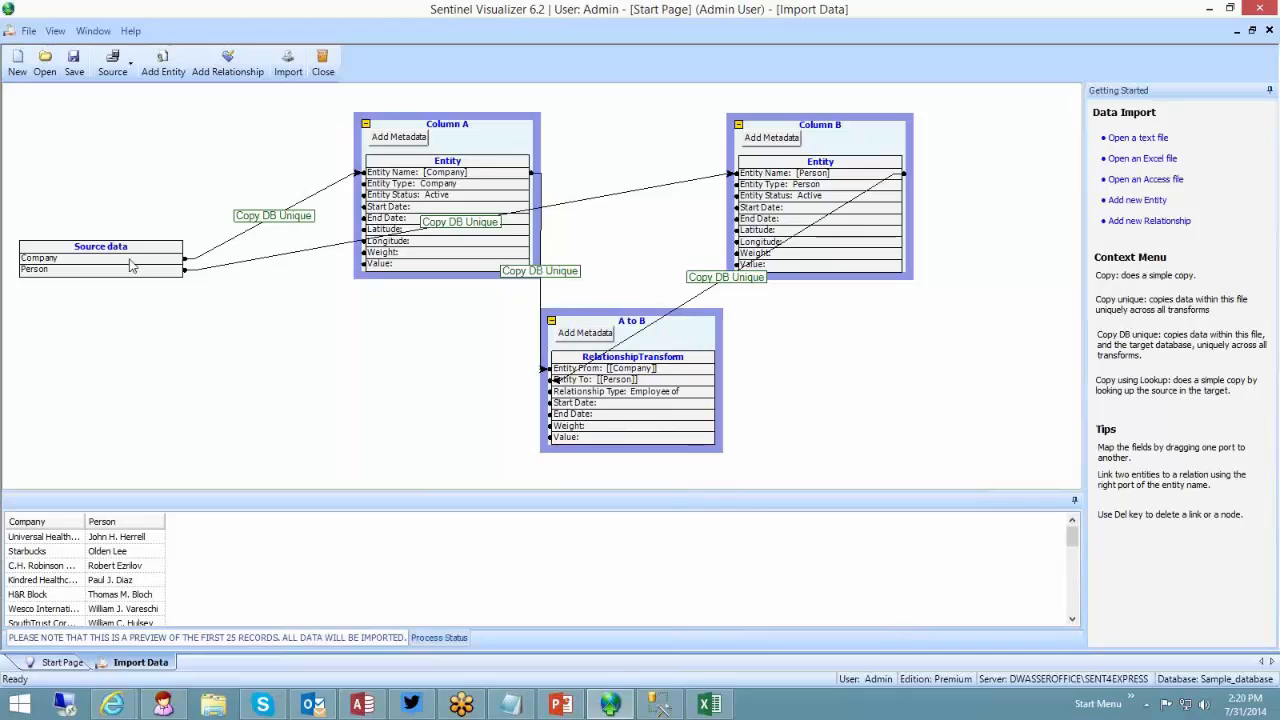
left_click_drag(130, 265, 141, 336)
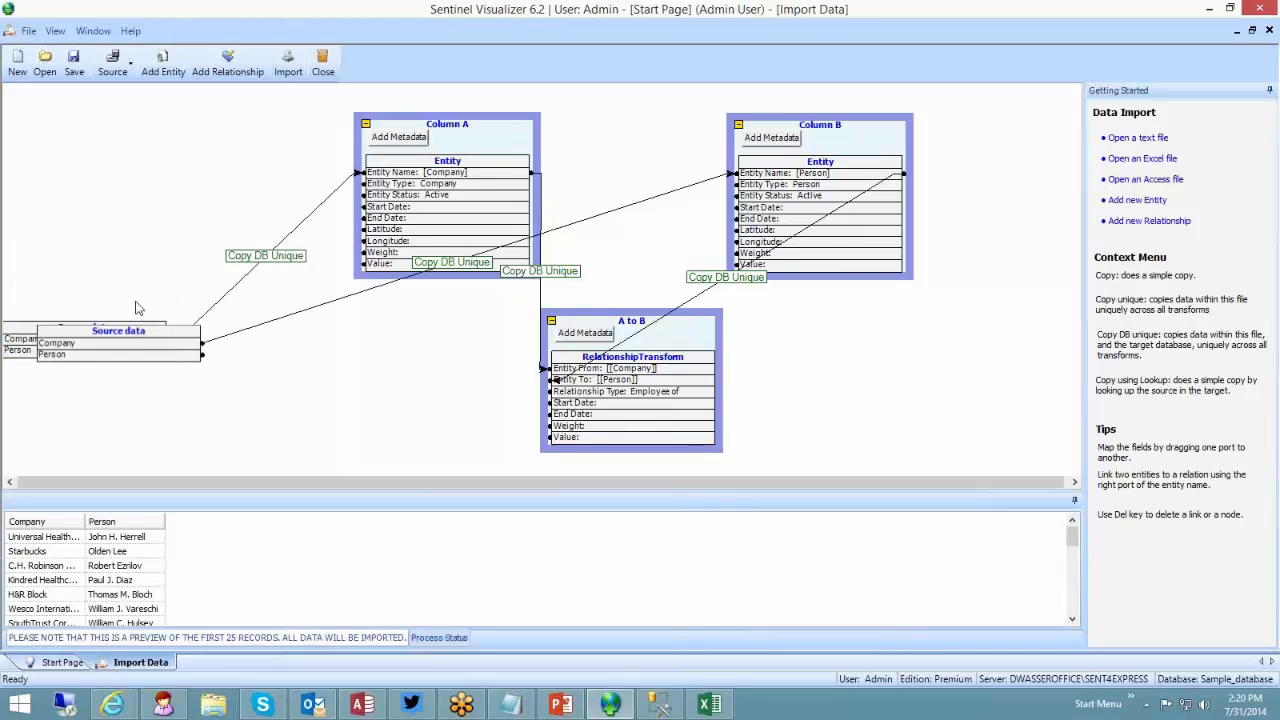
Step: Save the import layout as "Whatever you name it" in the Companies and People folder and check it among the files available to open
left_click(73, 66)
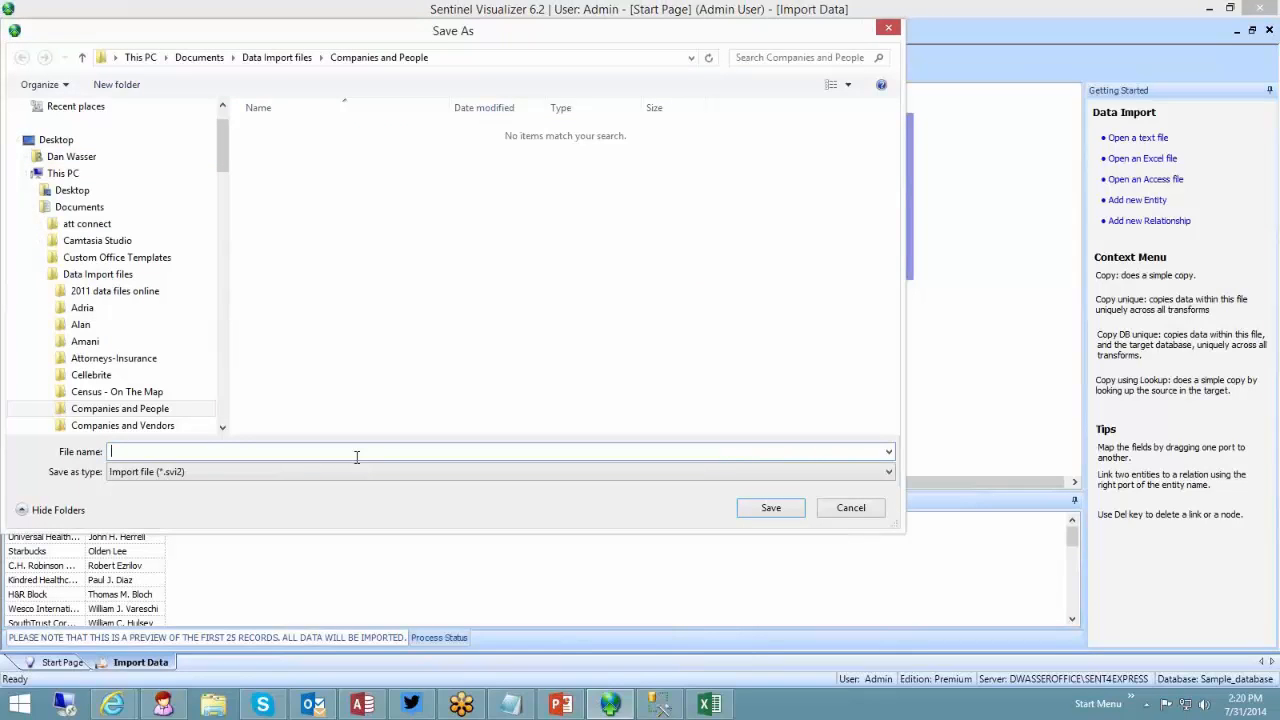
type("Company to Person")
key("ctrl+a")
type("A to B")
key("ctrl+a")
type("Wh")
left_click(790, 512)
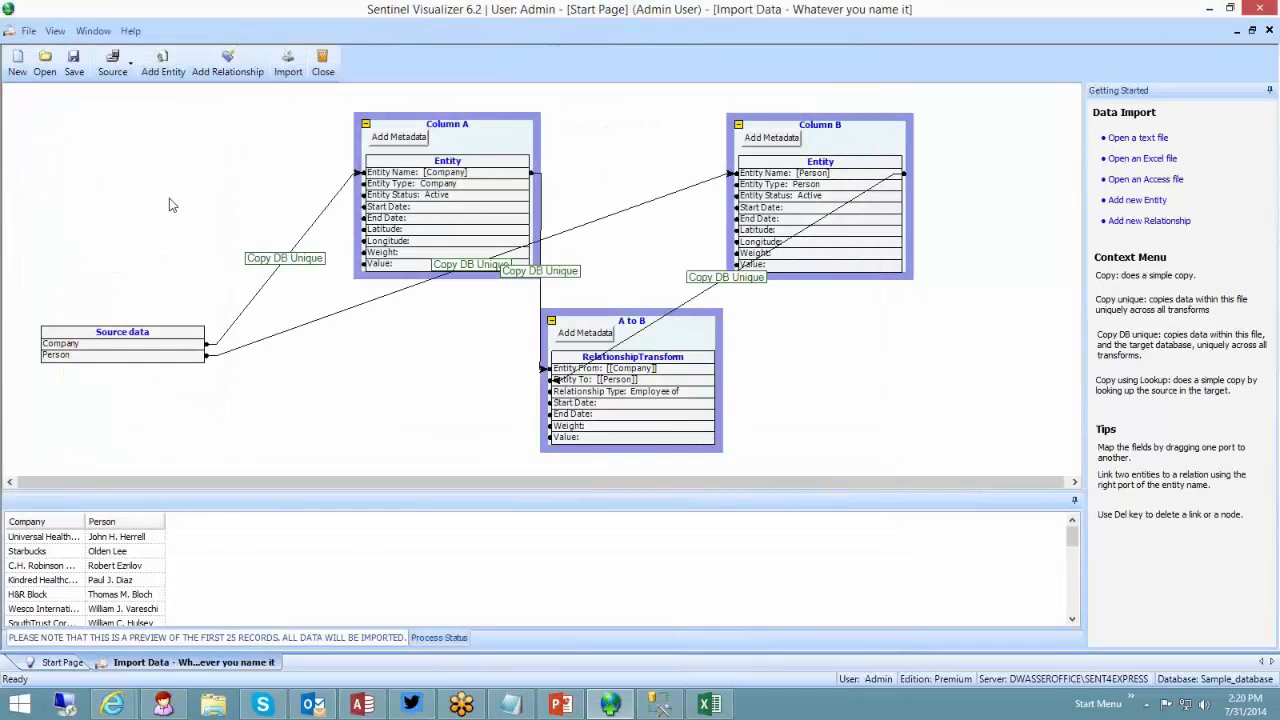
left_click(44, 72)
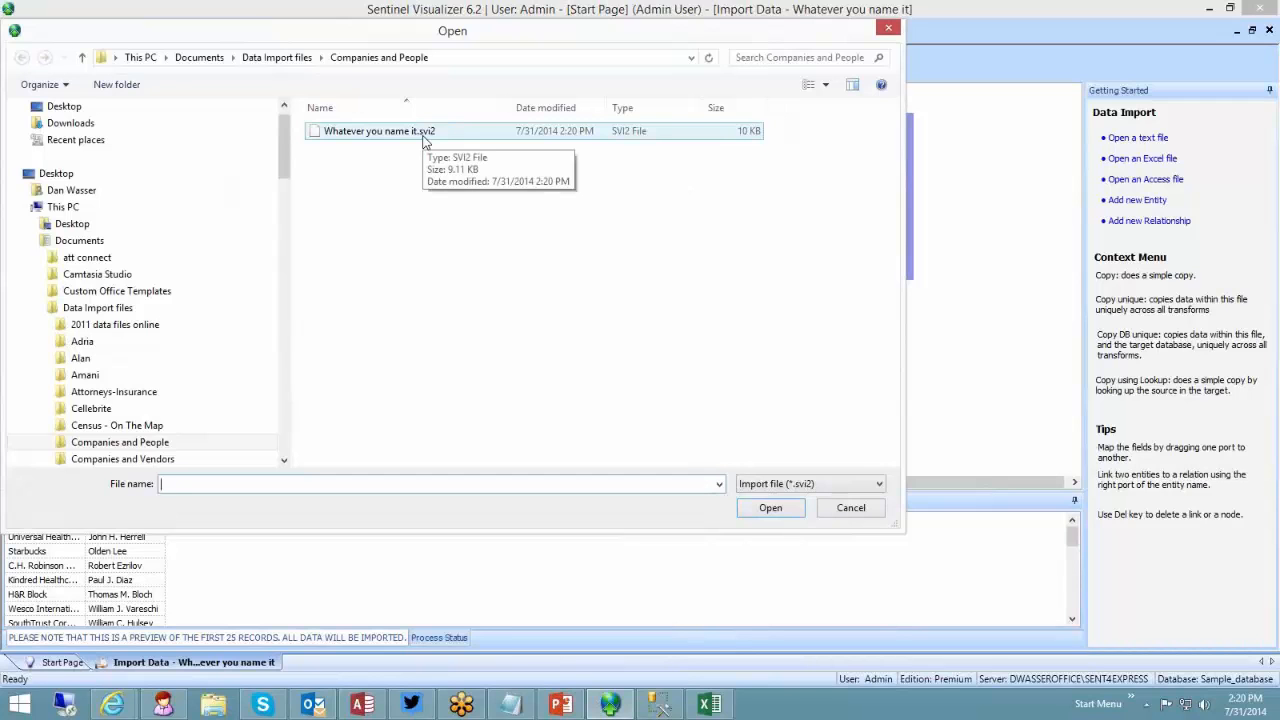
left_click(848, 509)
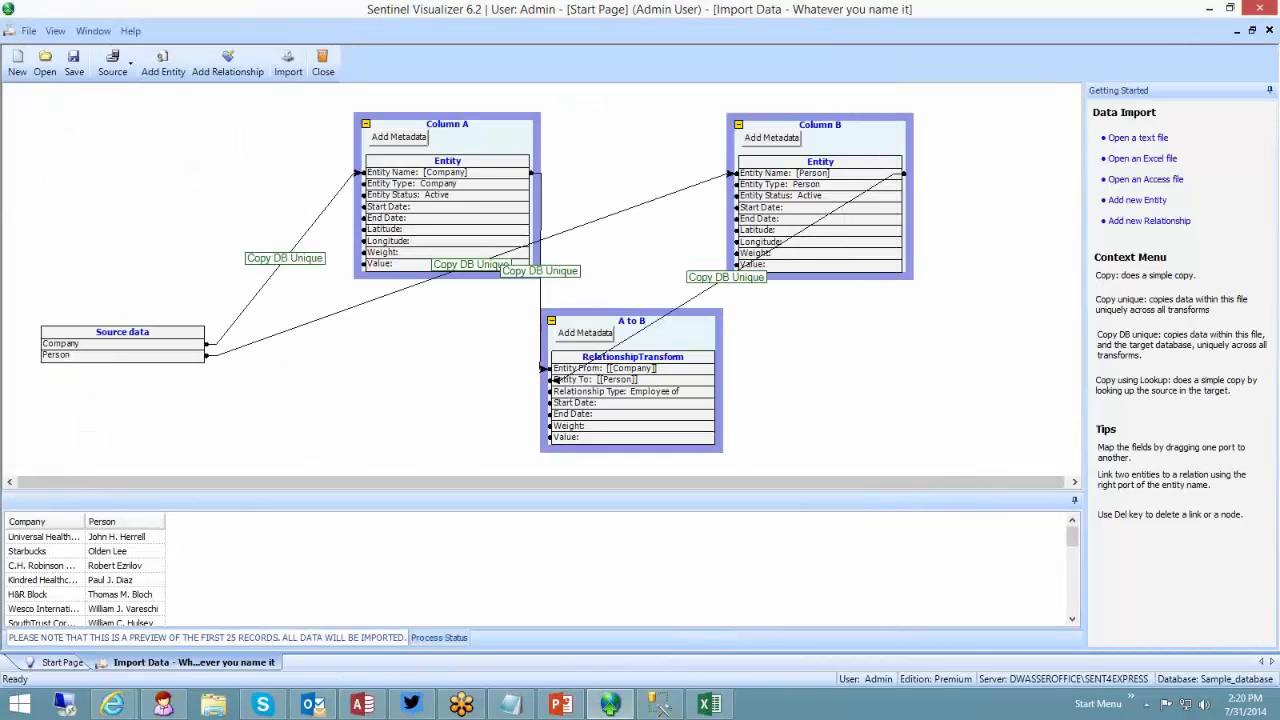
Step: Check the CompanyPerson.xlsx columns in Excel, and run the import of the mapped source data in Sentinel Visualizer
key("alt+Tab")
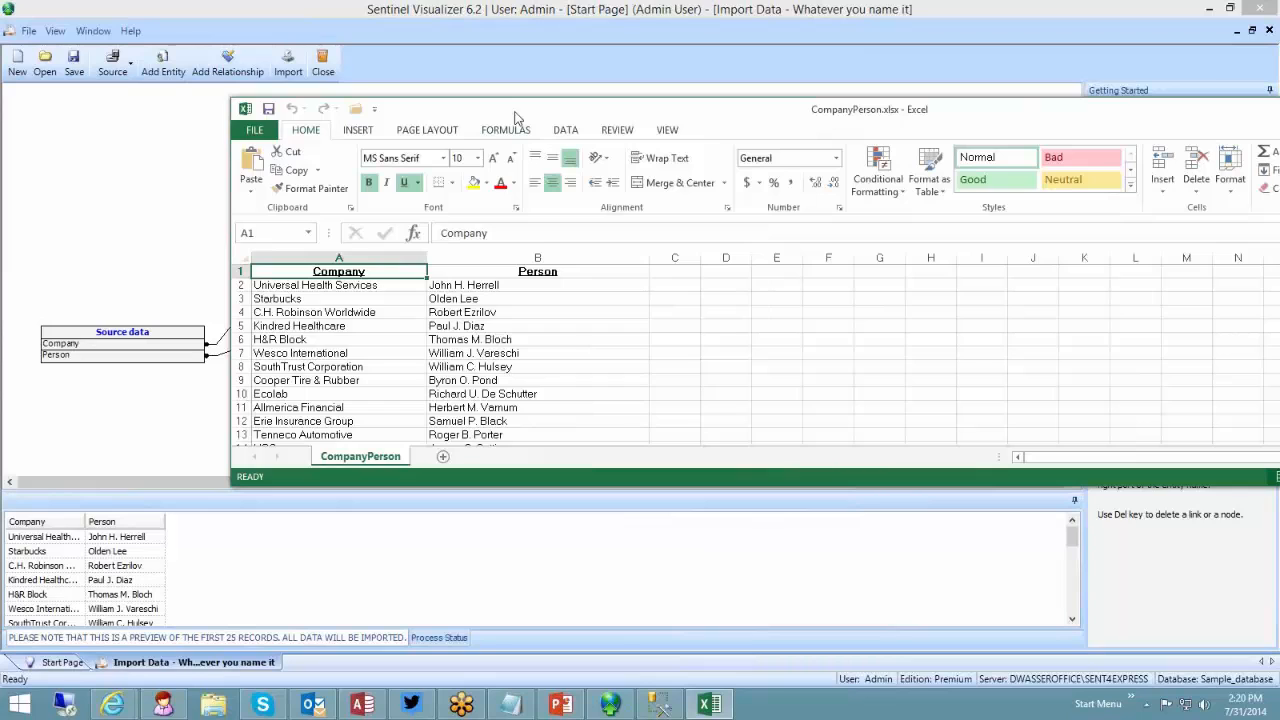
key("alt+Tab")
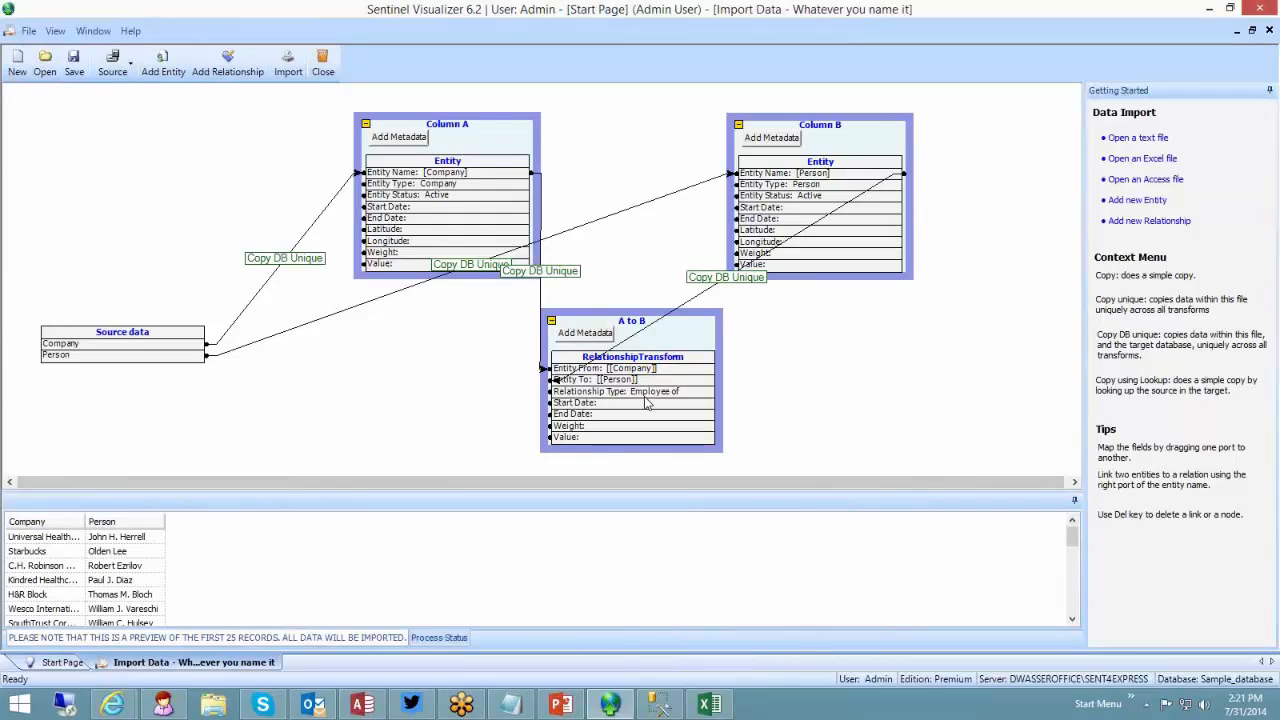
left_click(288, 63)
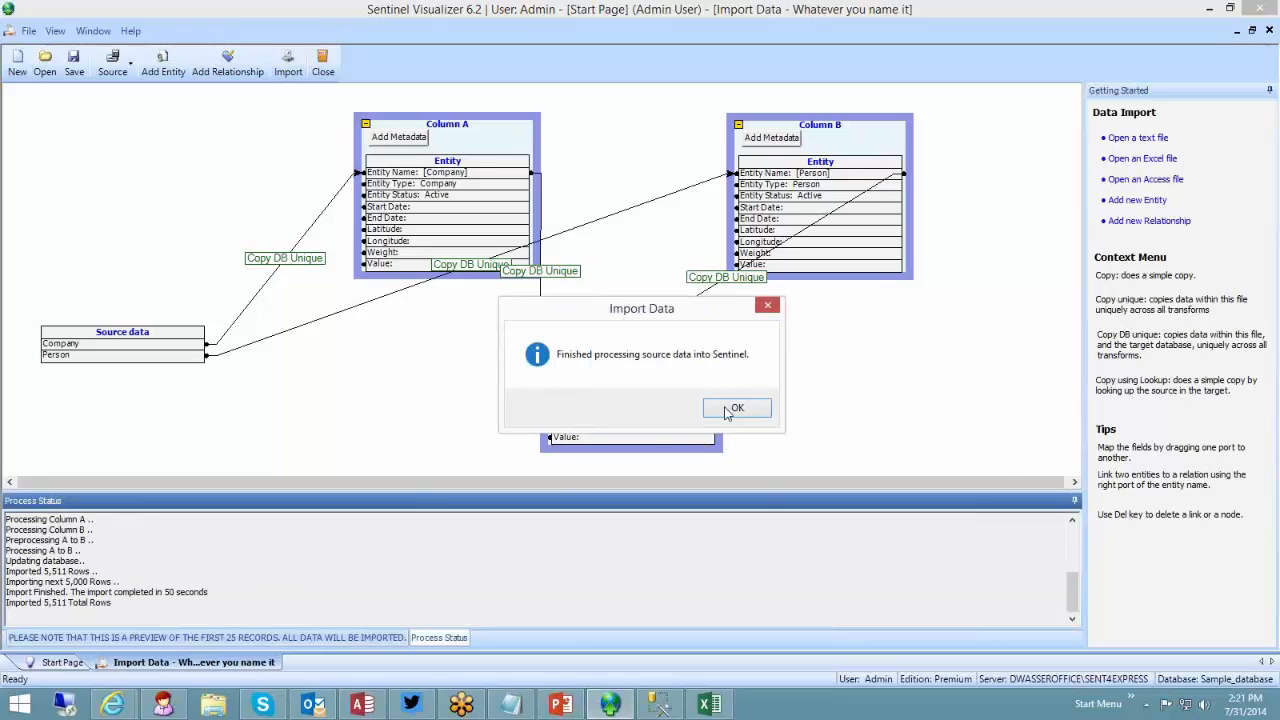
left_click(734, 406)
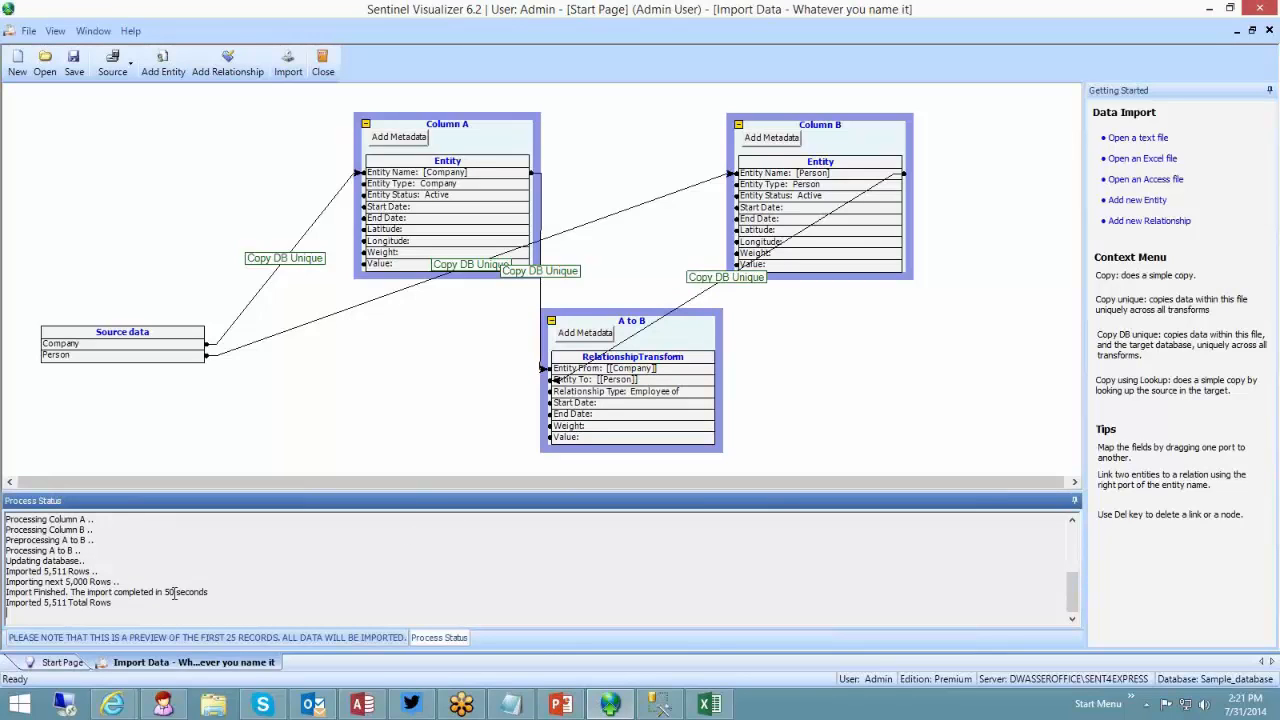
Step: Build a dataset with the default entity and relationship filters and expand the SouthTrust Corporation record's relationships in the preview
left_click(62, 662)
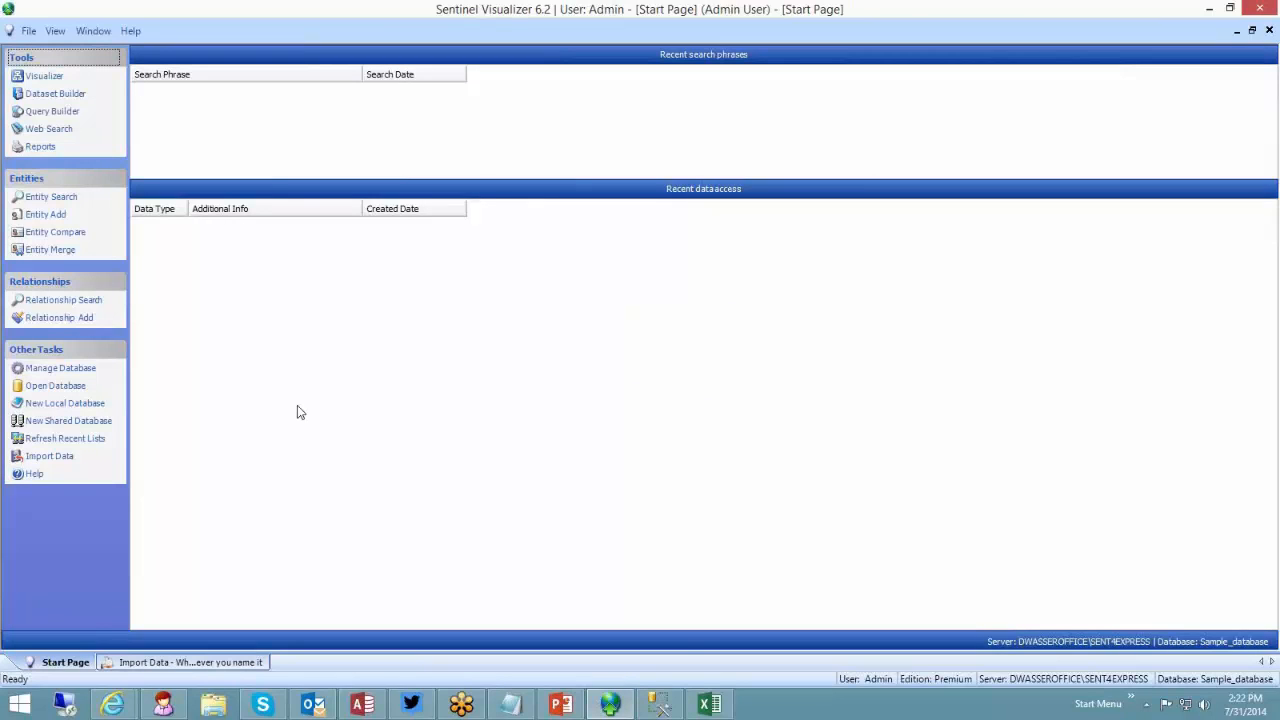
left_click(49, 93)
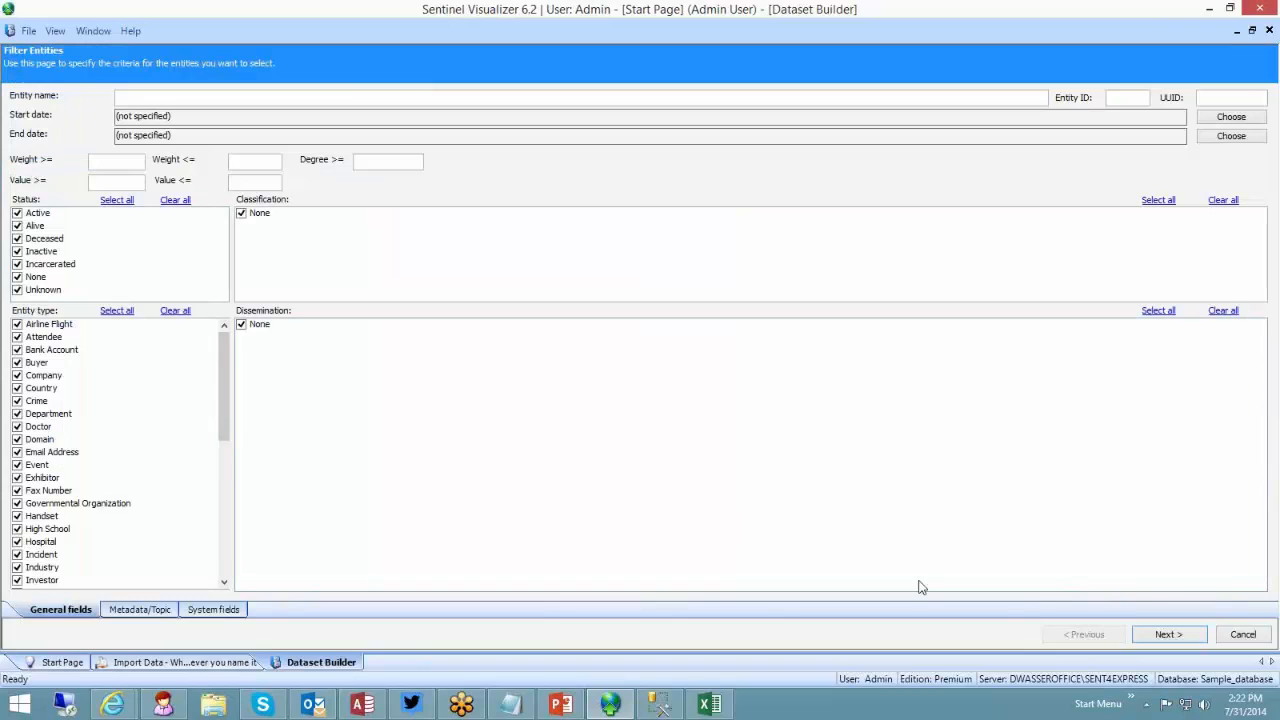
left_click(1168, 635)
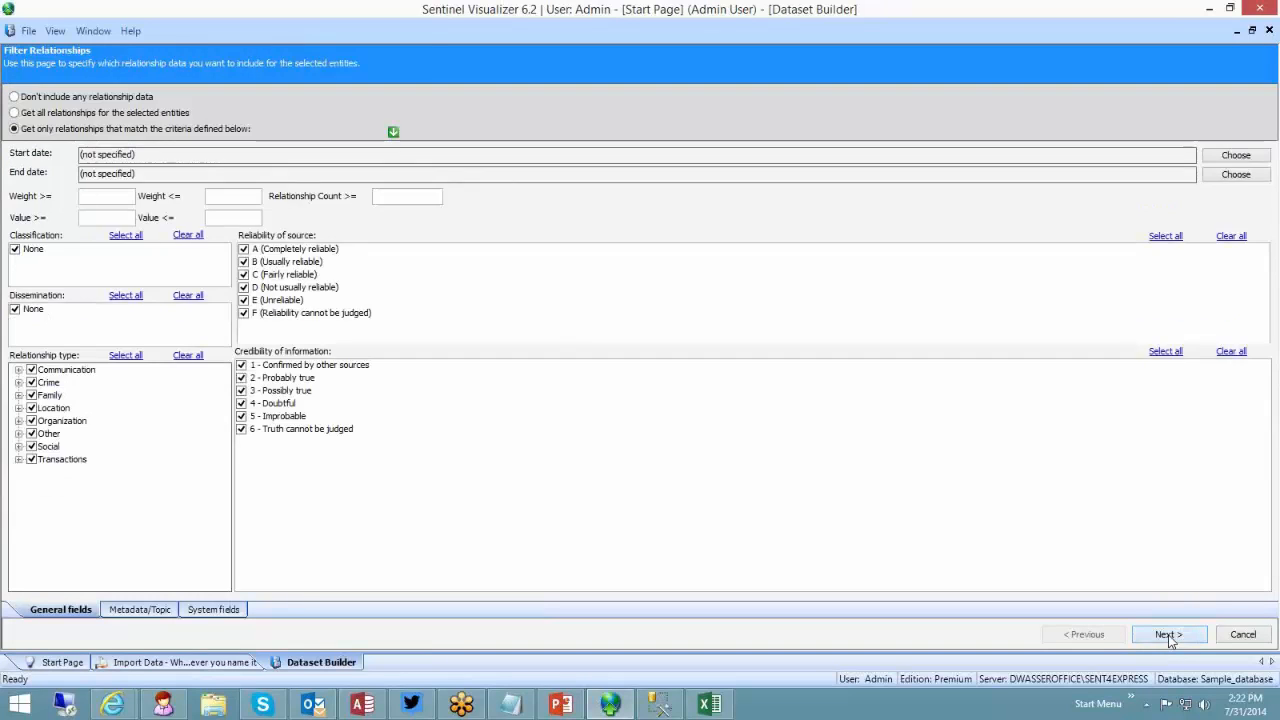
left_click(1168, 635)
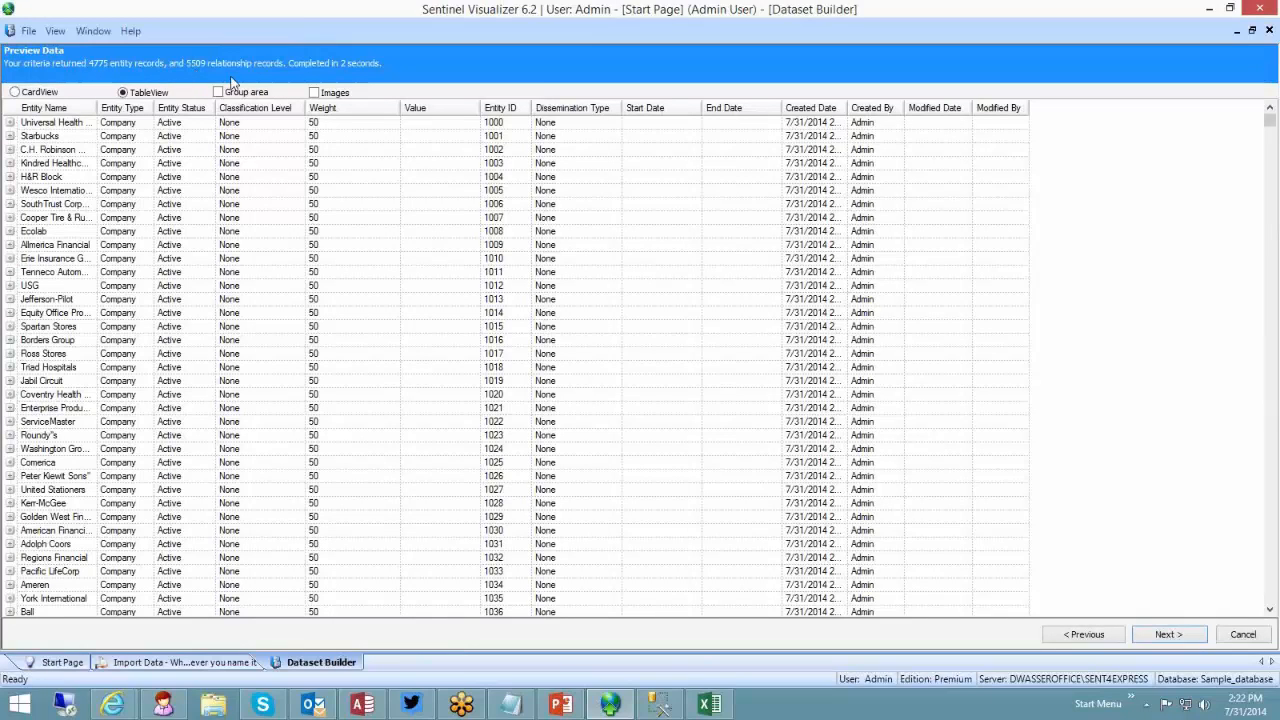
left_click(10, 204)
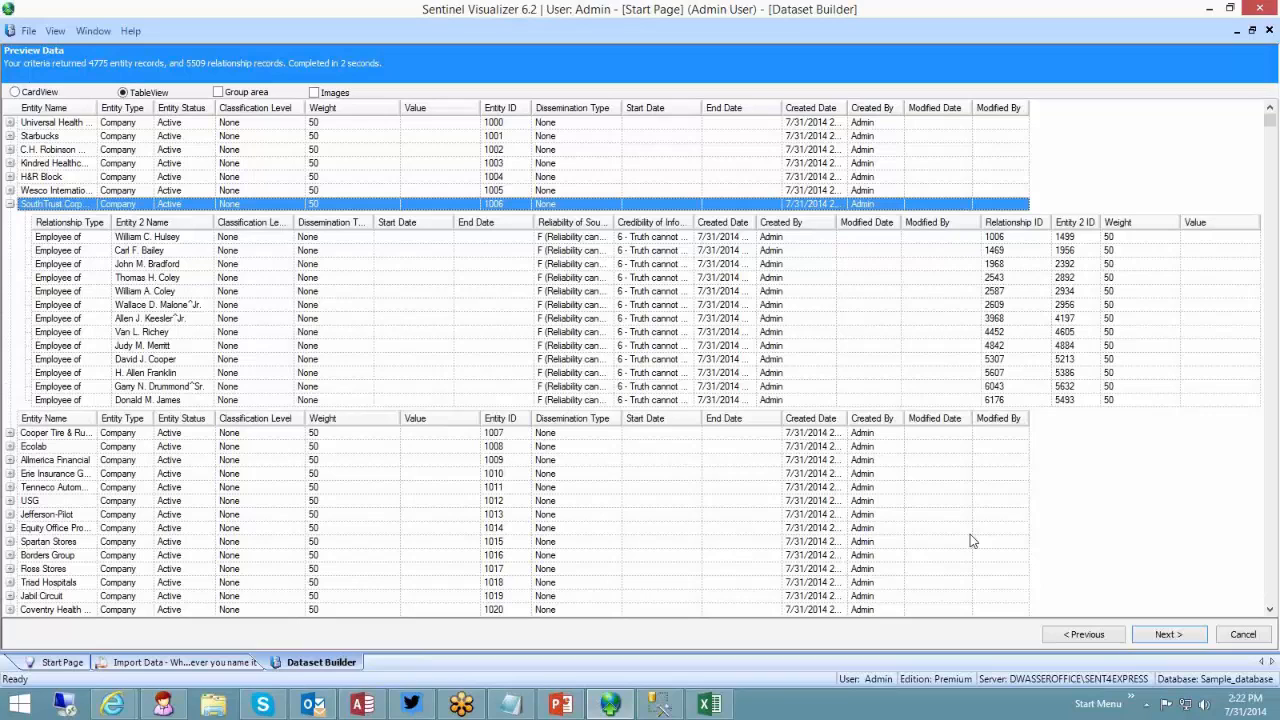
Step: Open the dataset as a network in the Visualizer and apply the Circular layout
left_click(1168, 634)
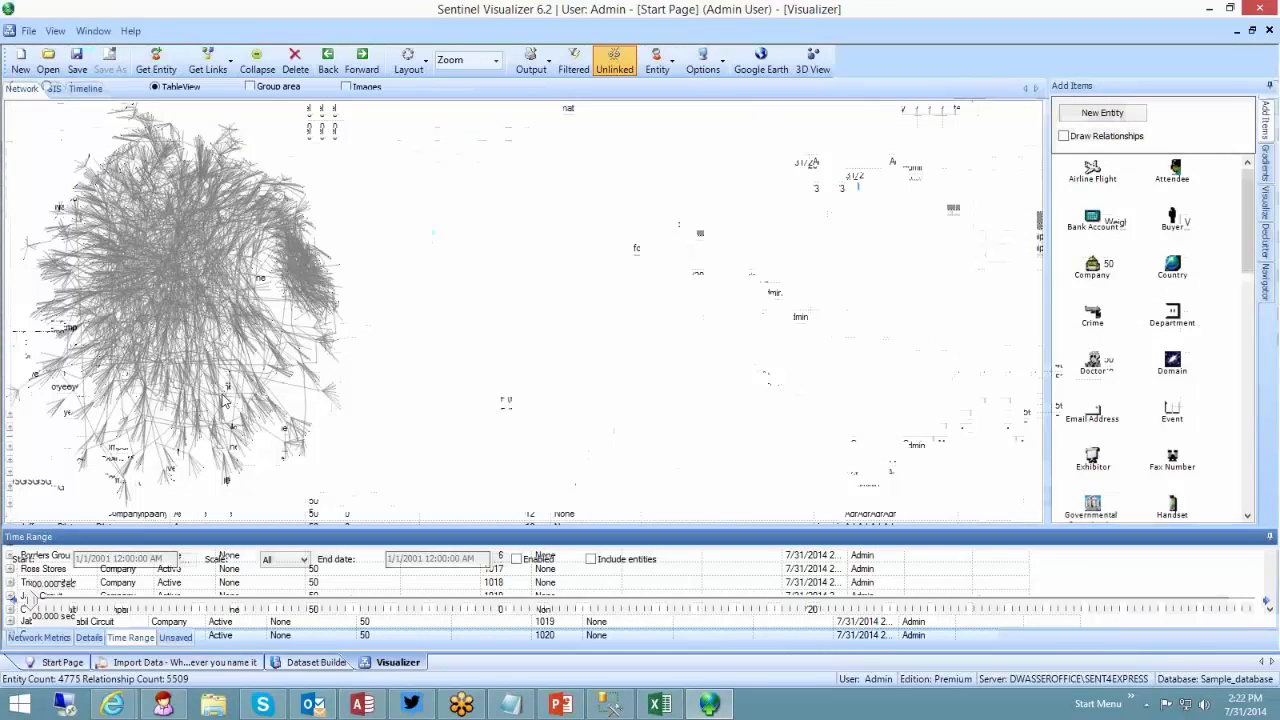
left_click(426, 66)
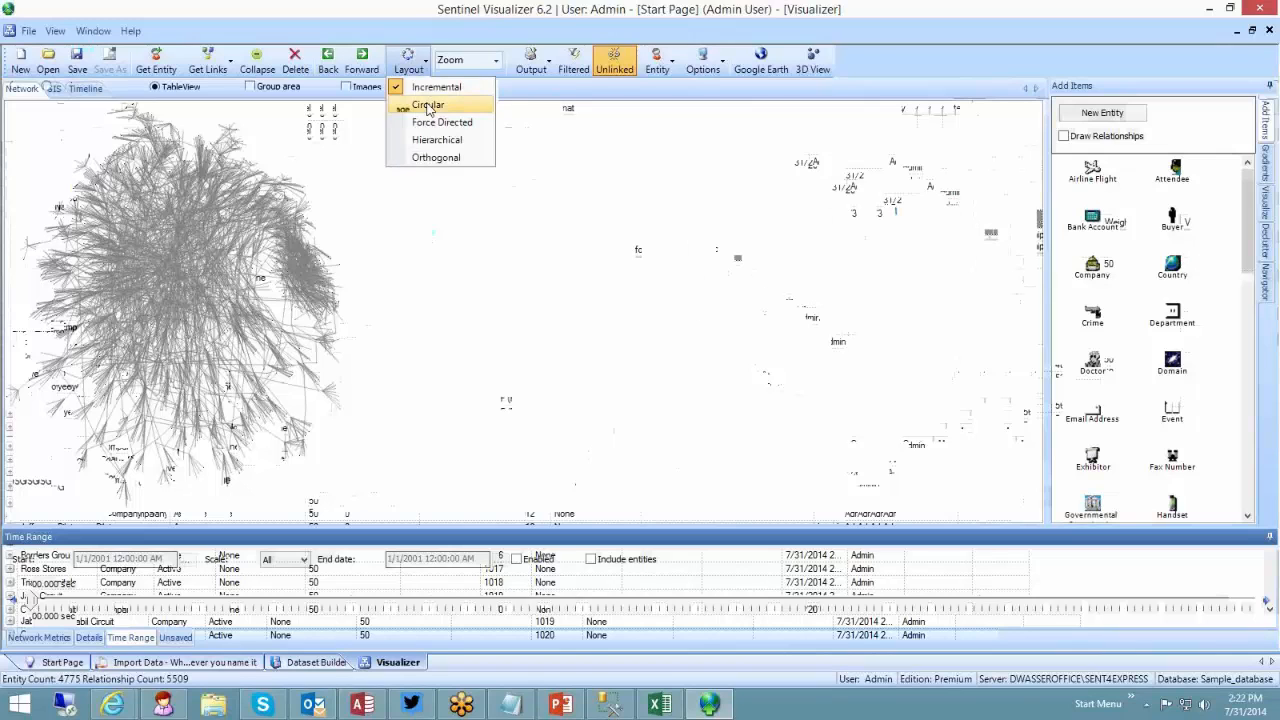
left_click(428, 106)
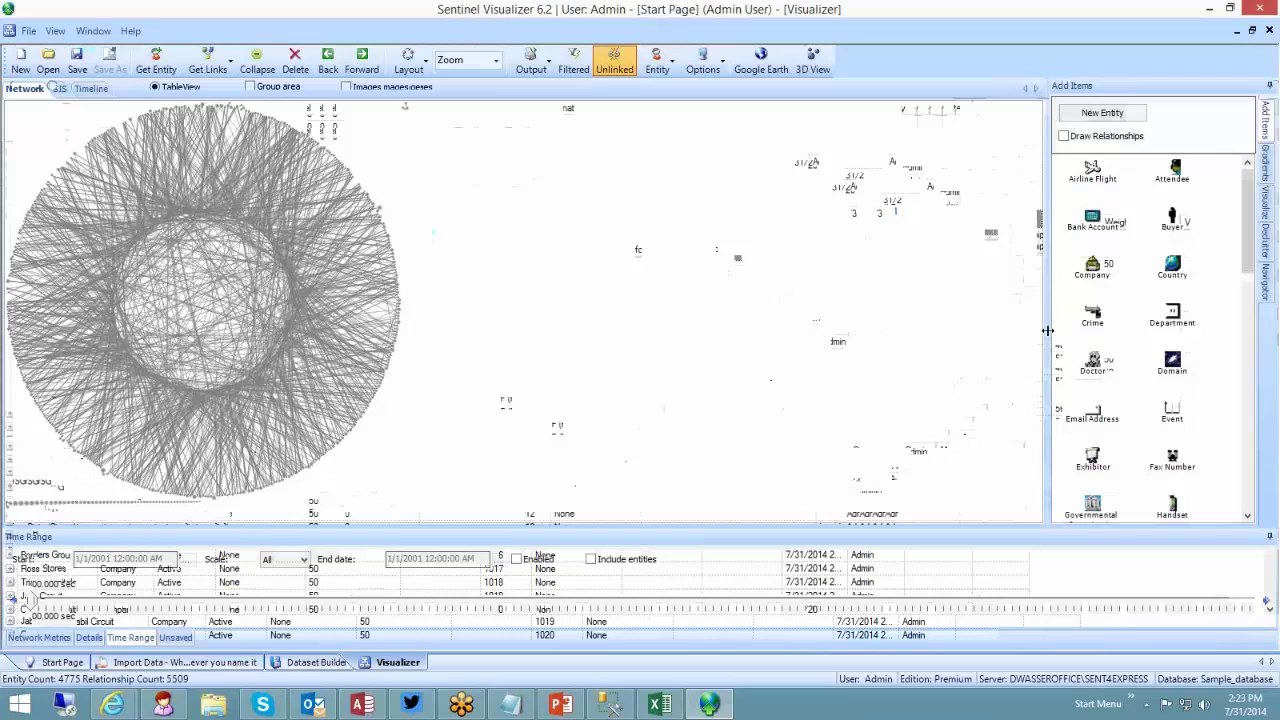
Step: Widen the side pane, show the Navigator, and focus the network on the row of small clusters beneath the large circle
left_click_drag(1004, 328, 1000, 328)
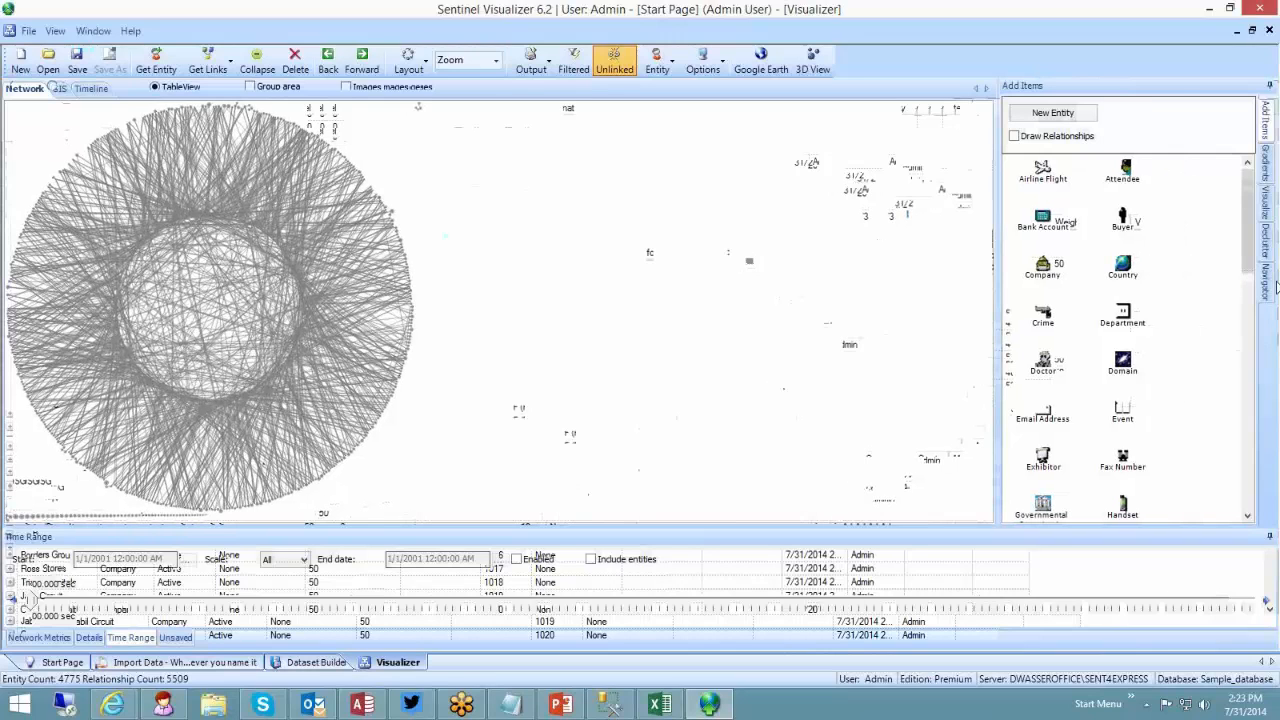
left_click(1267, 285)
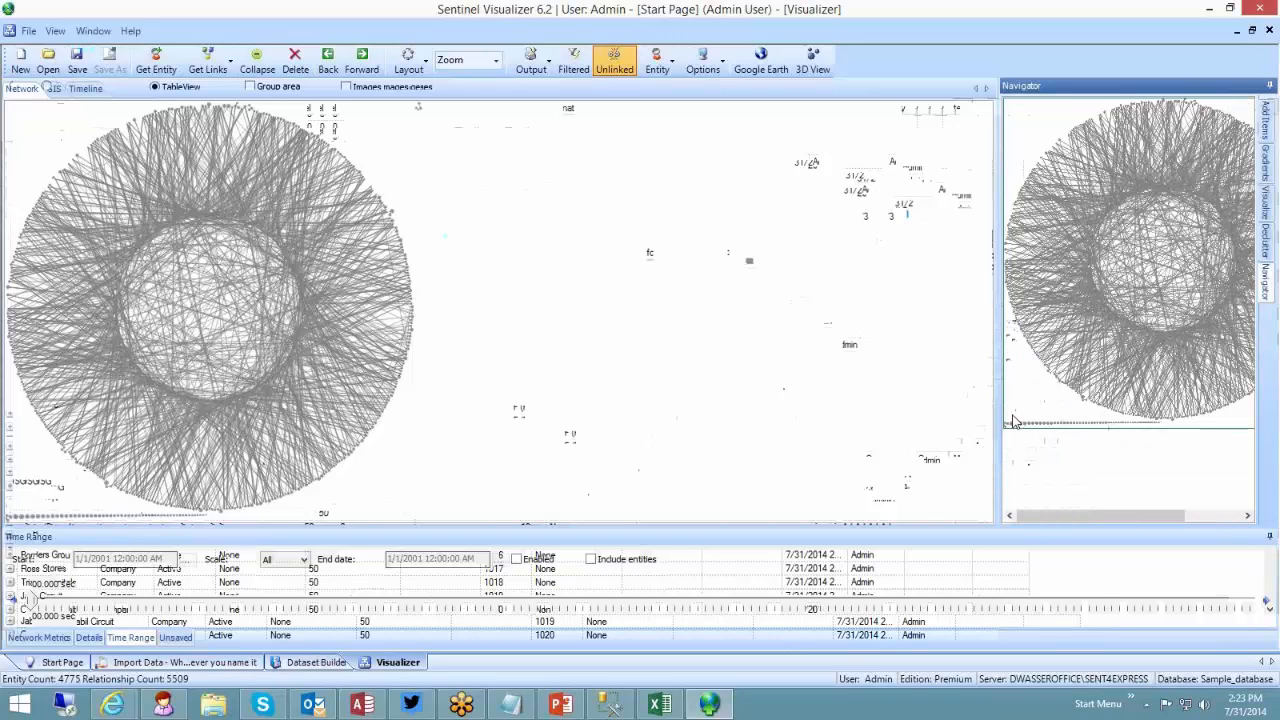
left_click_drag(1012, 415, 1103, 440)
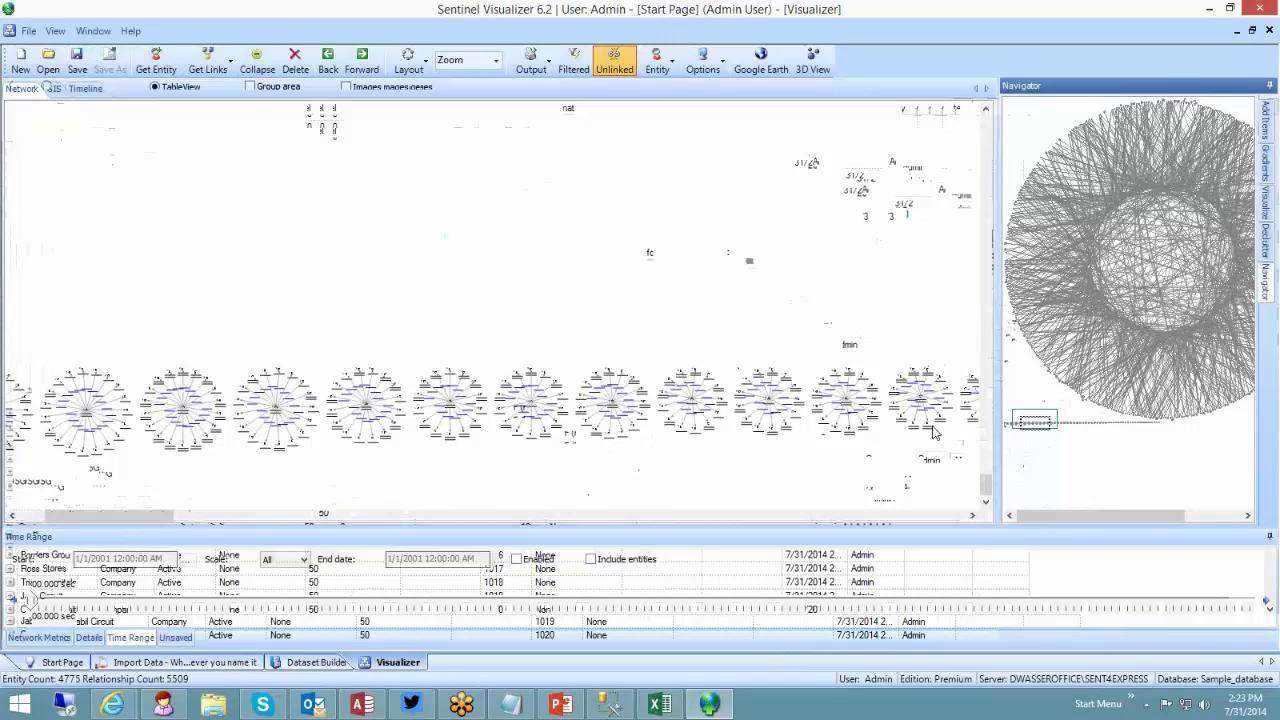
Step: Examine the company clusters and their Employee of links up close, from WellChoice across Erie Insurance Group to Graybar Electric
scroll(562, 428, "up", 1)
scroll(562, 428, "up", 3)
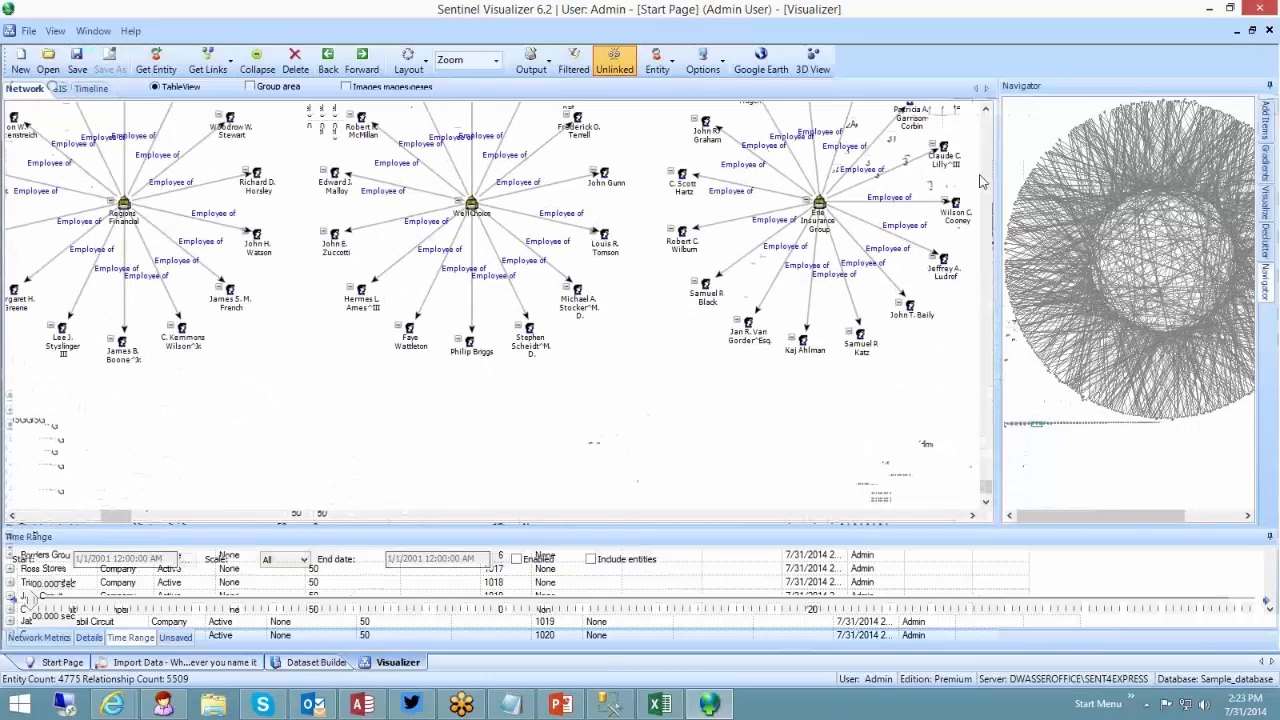
left_click(985, 111)
left_click(986, 111)
left_click(986, 111)
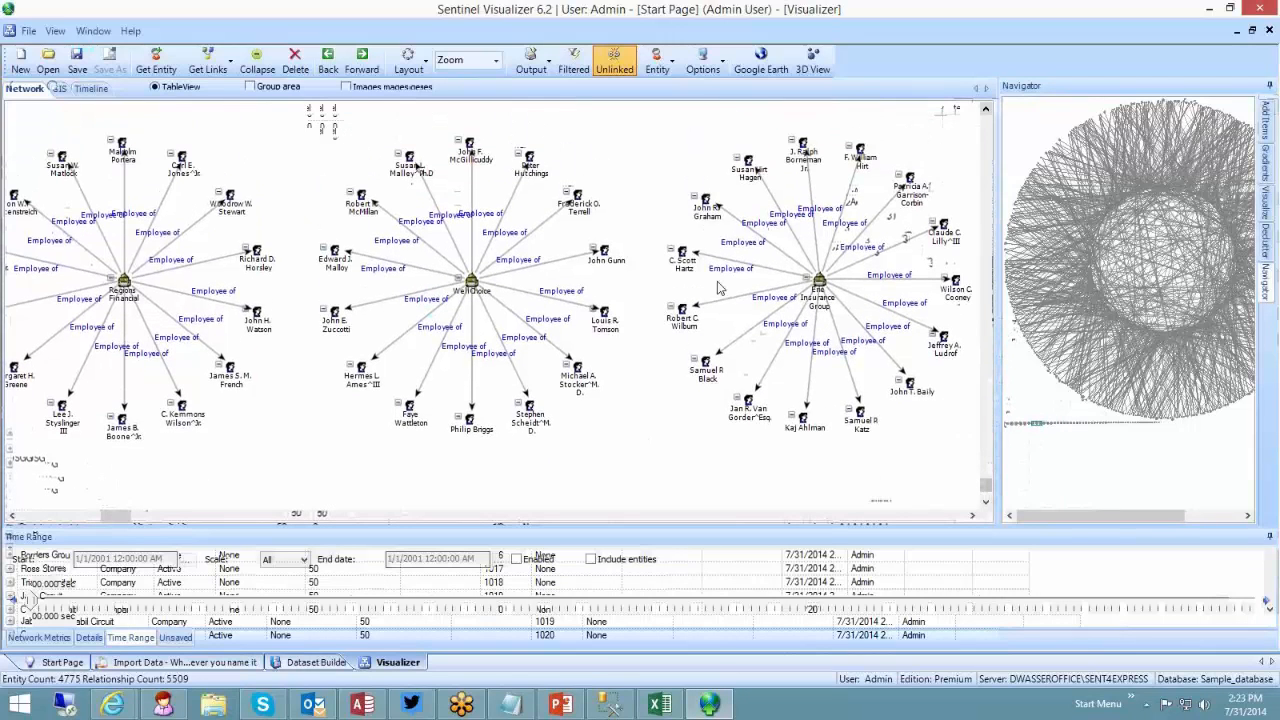
scroll(704, 287, "up", 2)
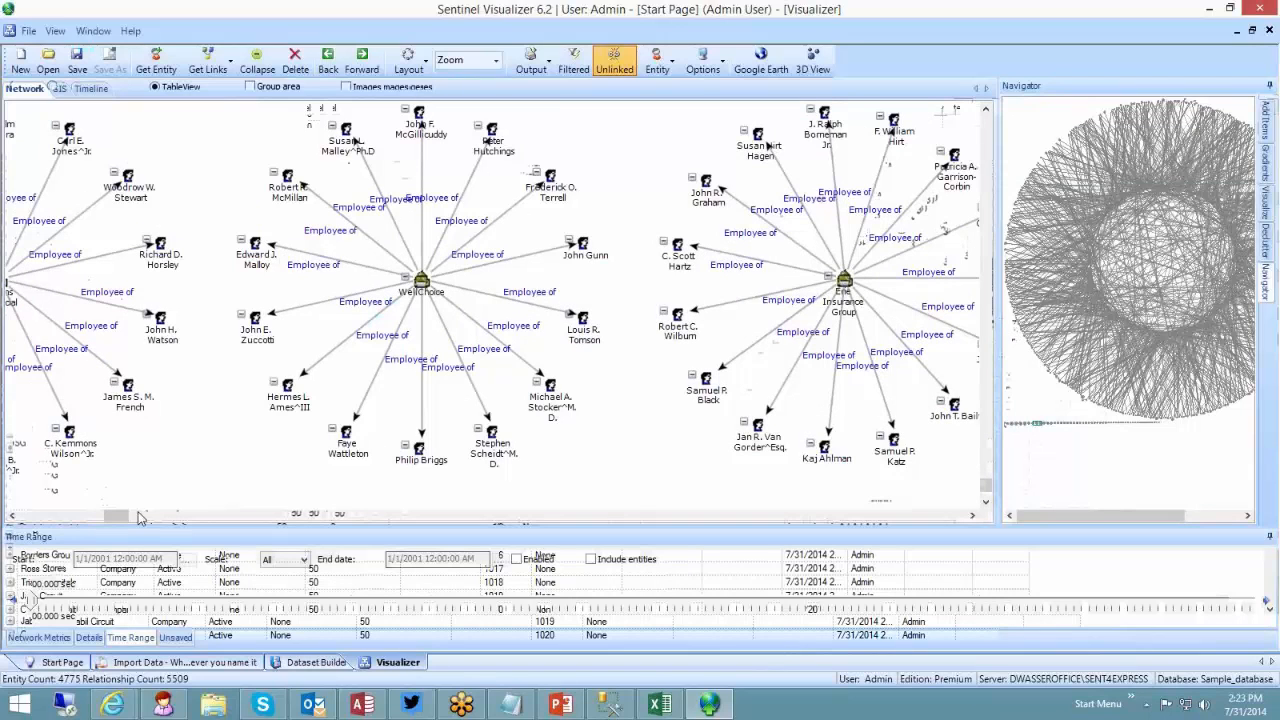
left_click_drag(121, 516, 134, 516)
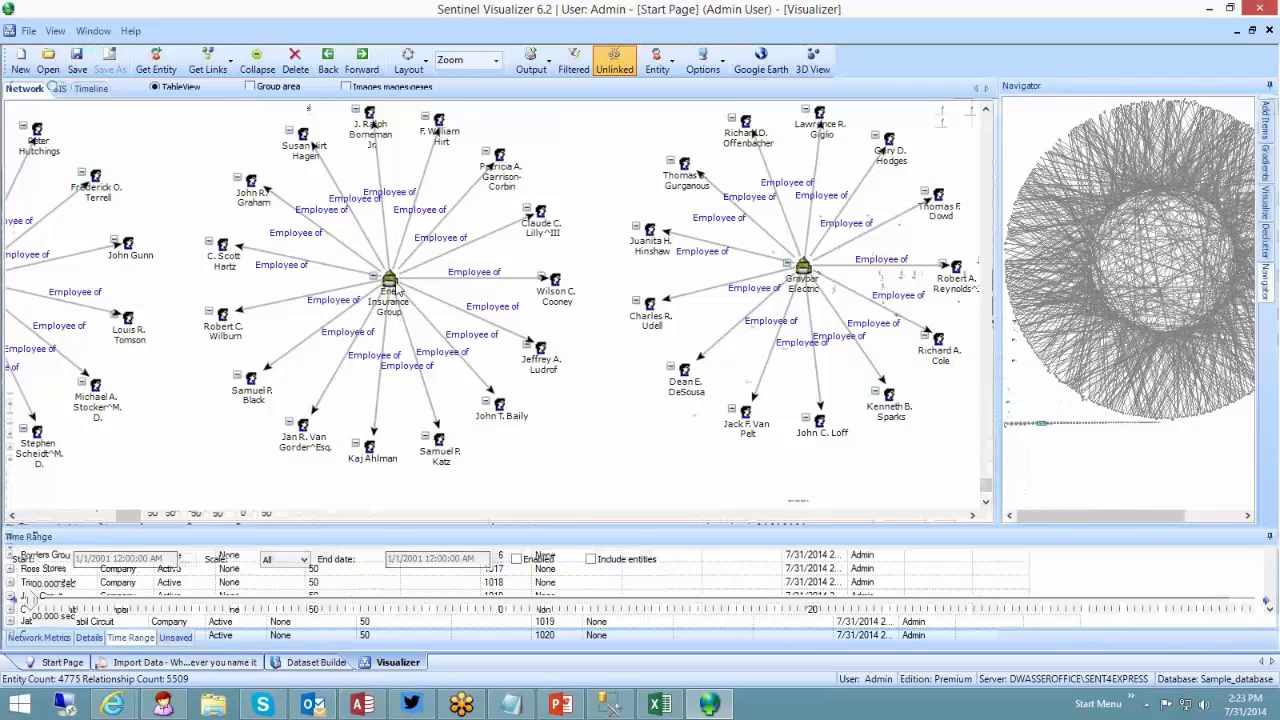
Step: Move from the small clusters to the large circle's upper-left edge and examine the companies around Morgan Stanley and Whirlpool
scroll(605, 387, "down", 1)
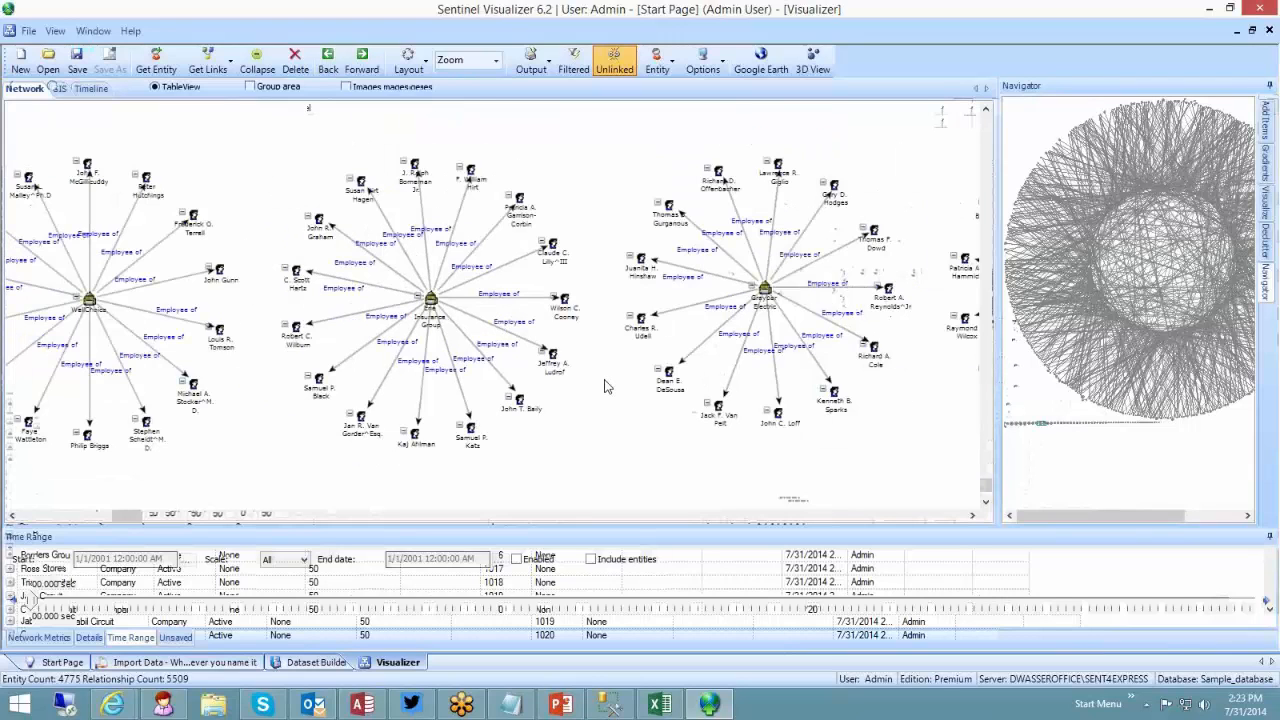
scroll(605, 387, "down", 5)
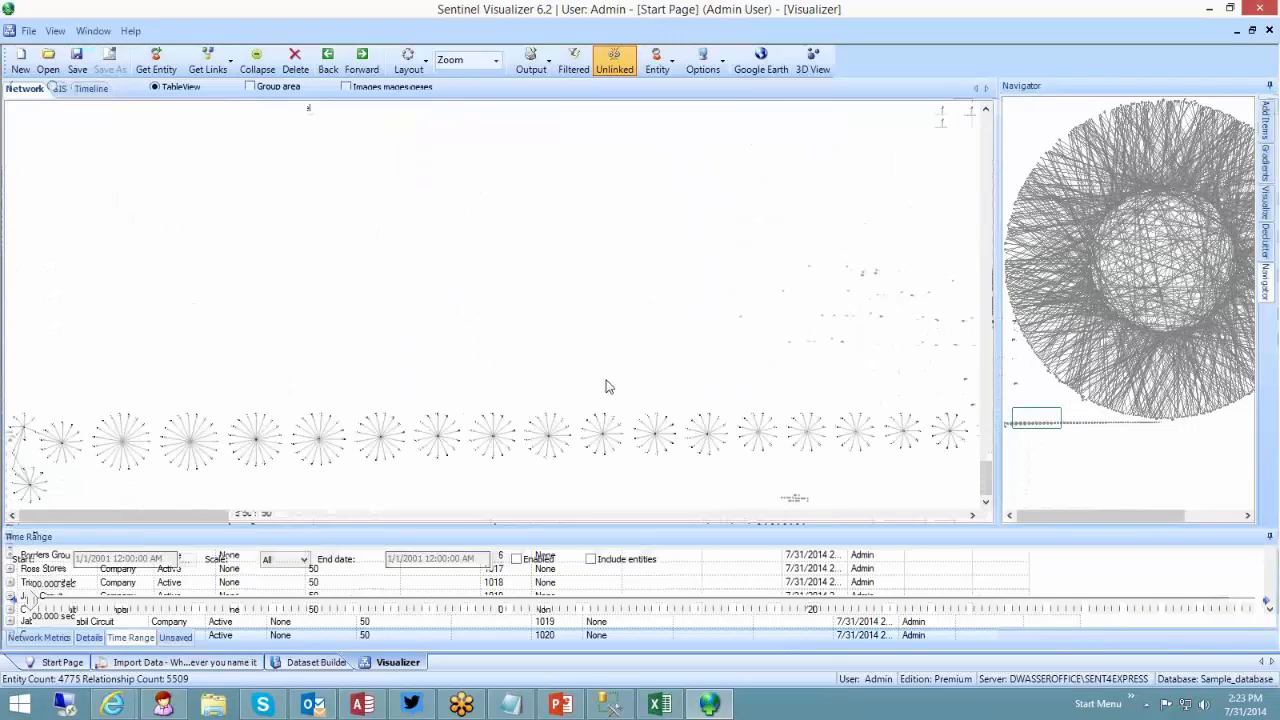
left_click(1031, 135)
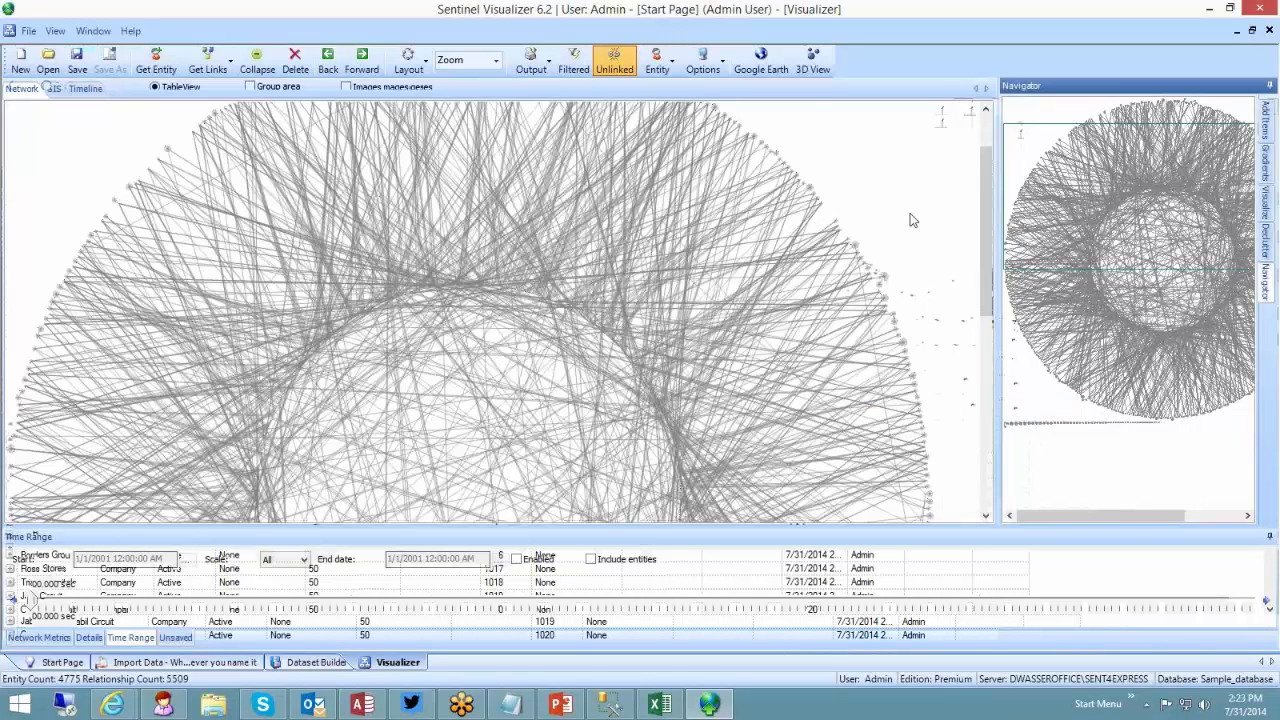
left_click(912, 220)
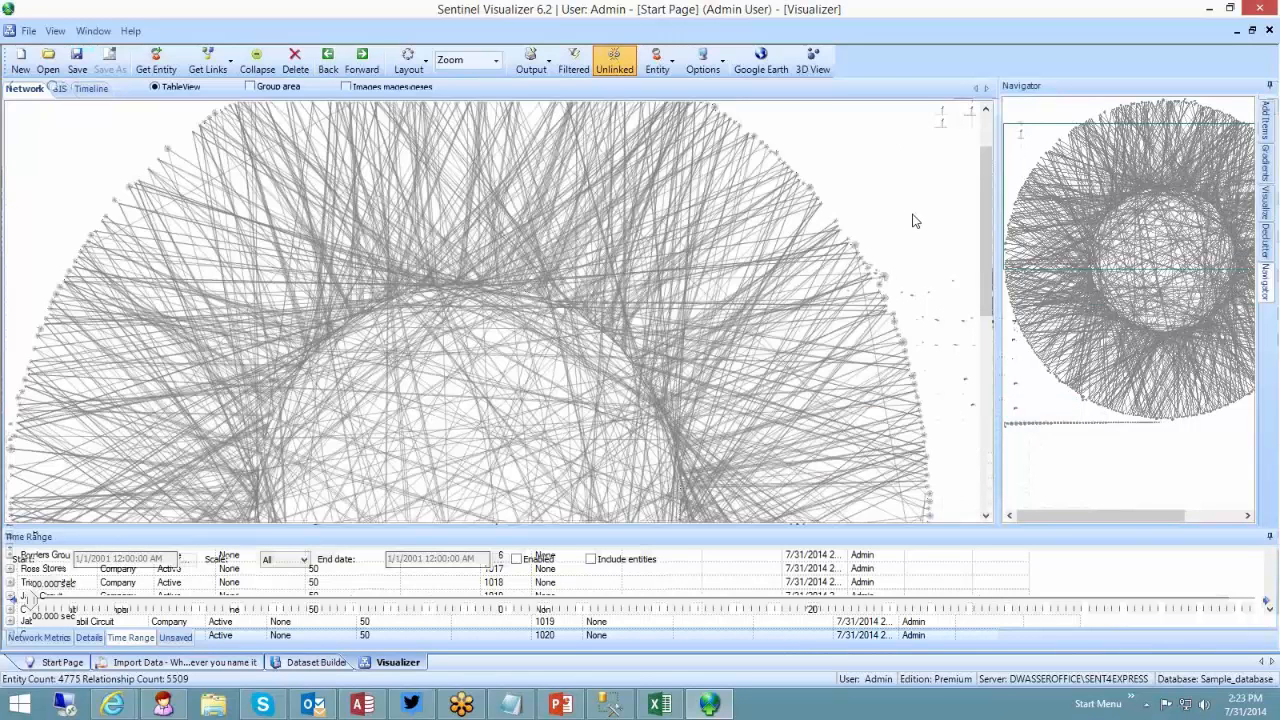
scroll(931, 214, "down", 1)
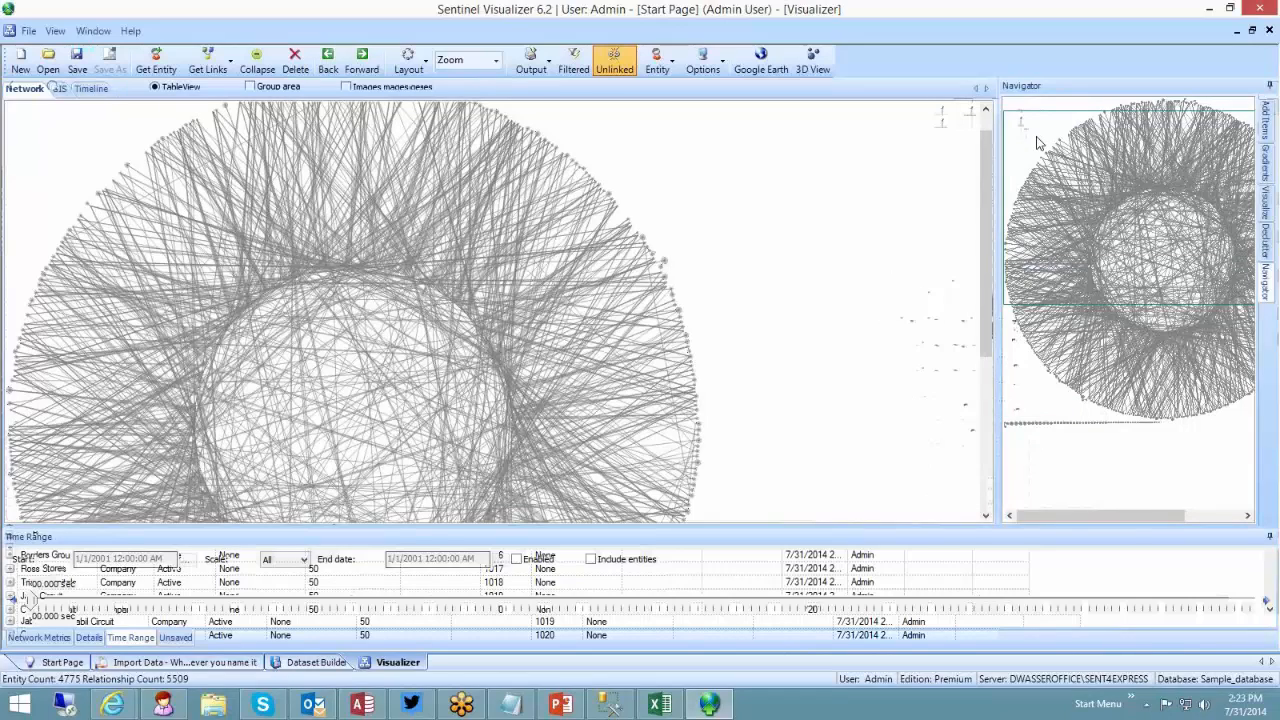
left_click_drag(1031, 133, 1092, 174)
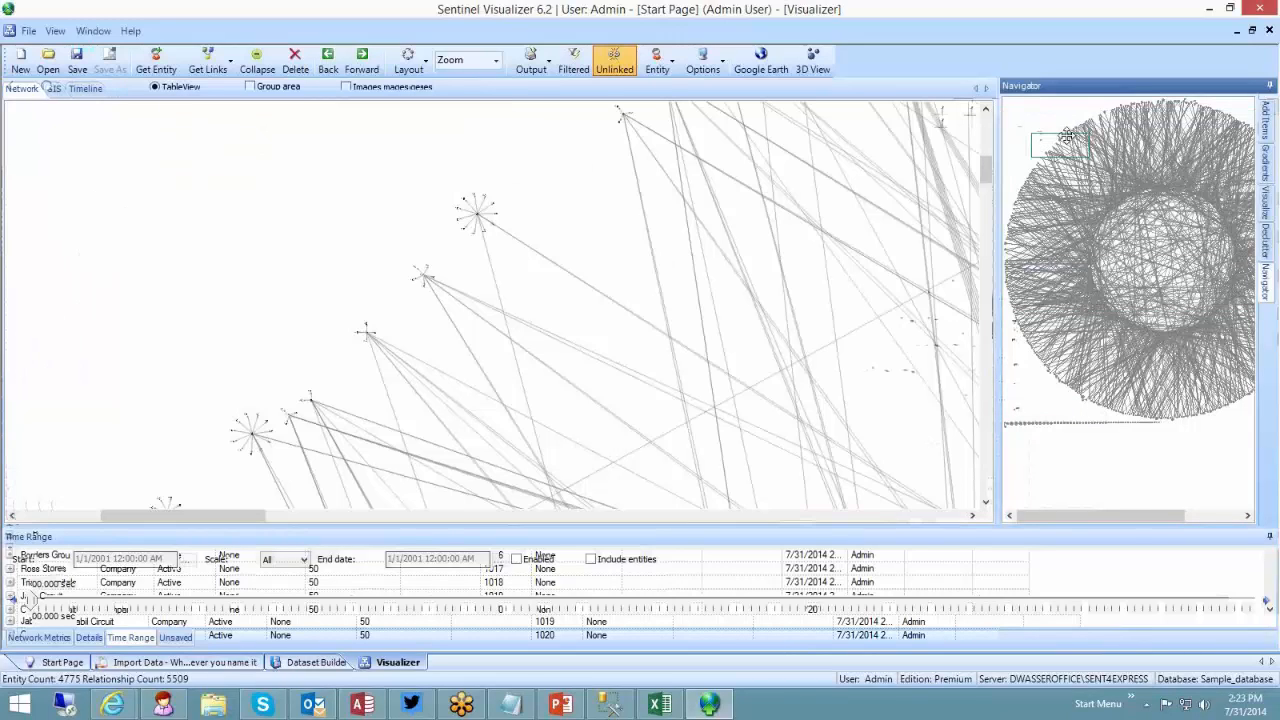
mouse_move(1038, 141)
left_mouse_down()
mouse_move(1066, 166)
mouse_move(1046, 150)
left_mouse_up()
scroll(851, 244, "down", 1)
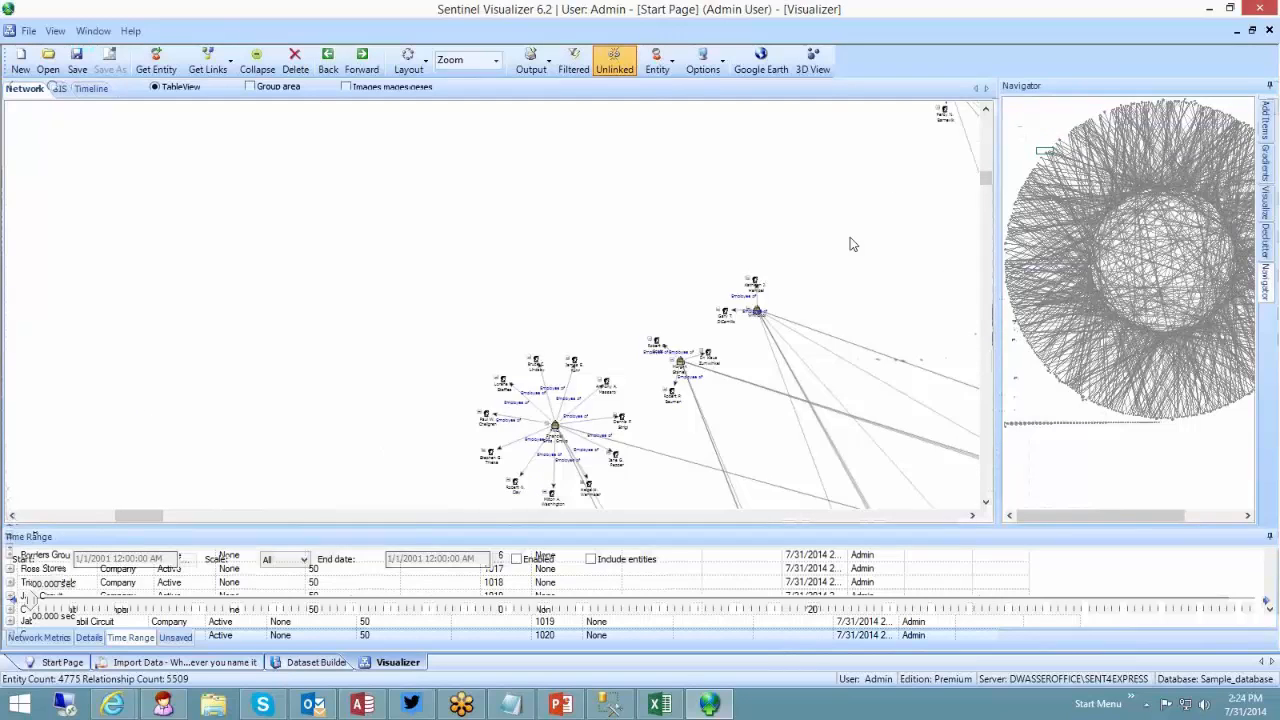
scroll(851, 244, "up", 2)
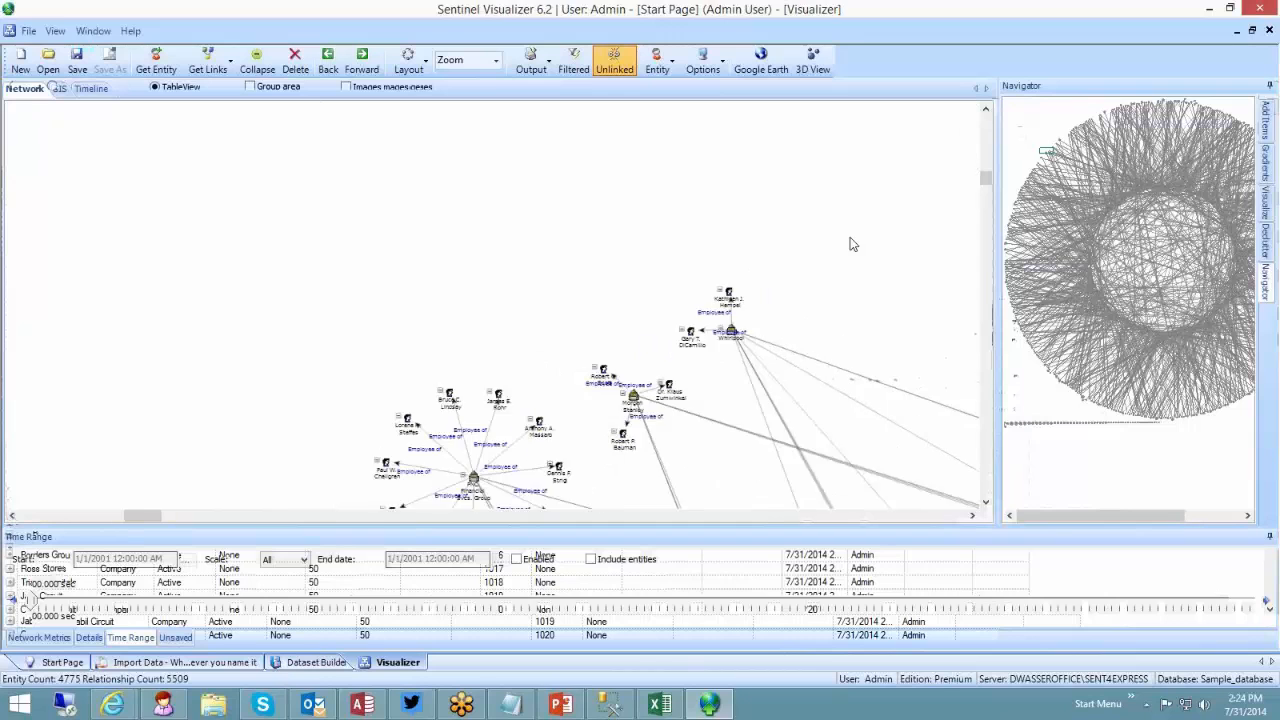
left_click(985, 503)
left_click(985, 503)
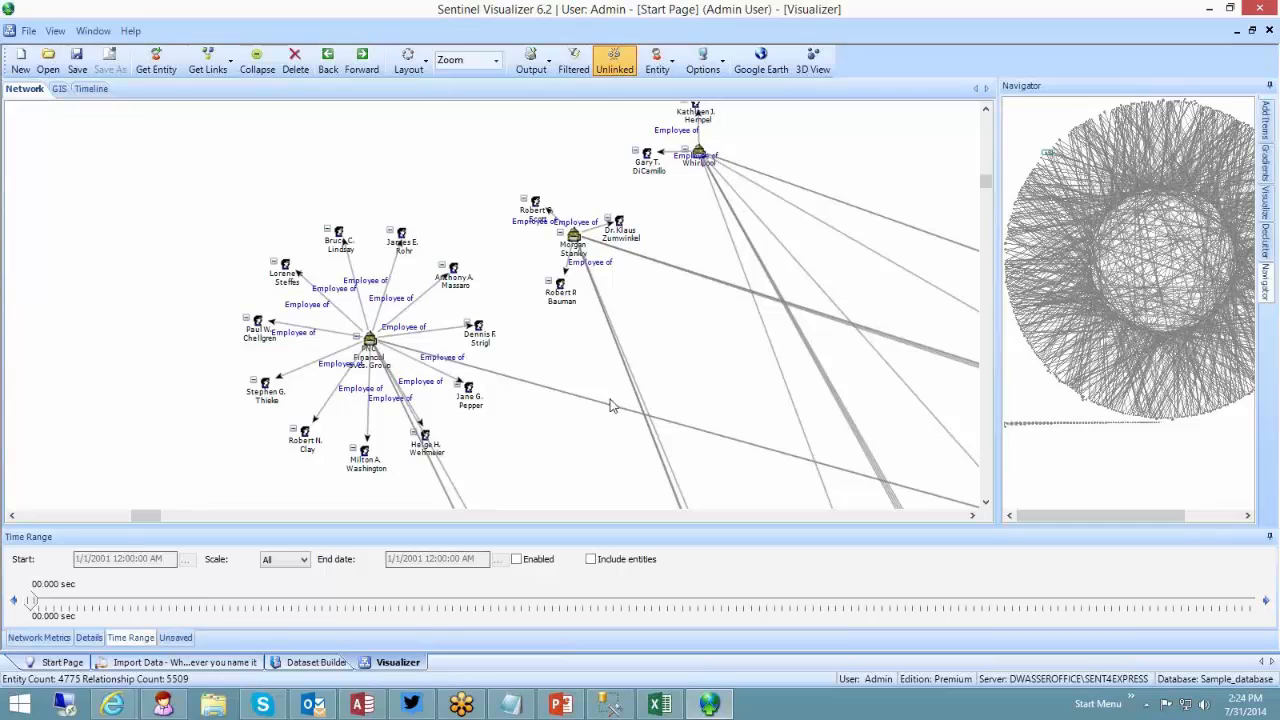
Step: Fit the network to the page and apply a Declutter value filter of Degree at least 5
left_click(495, 61)
left_click(470, 187)
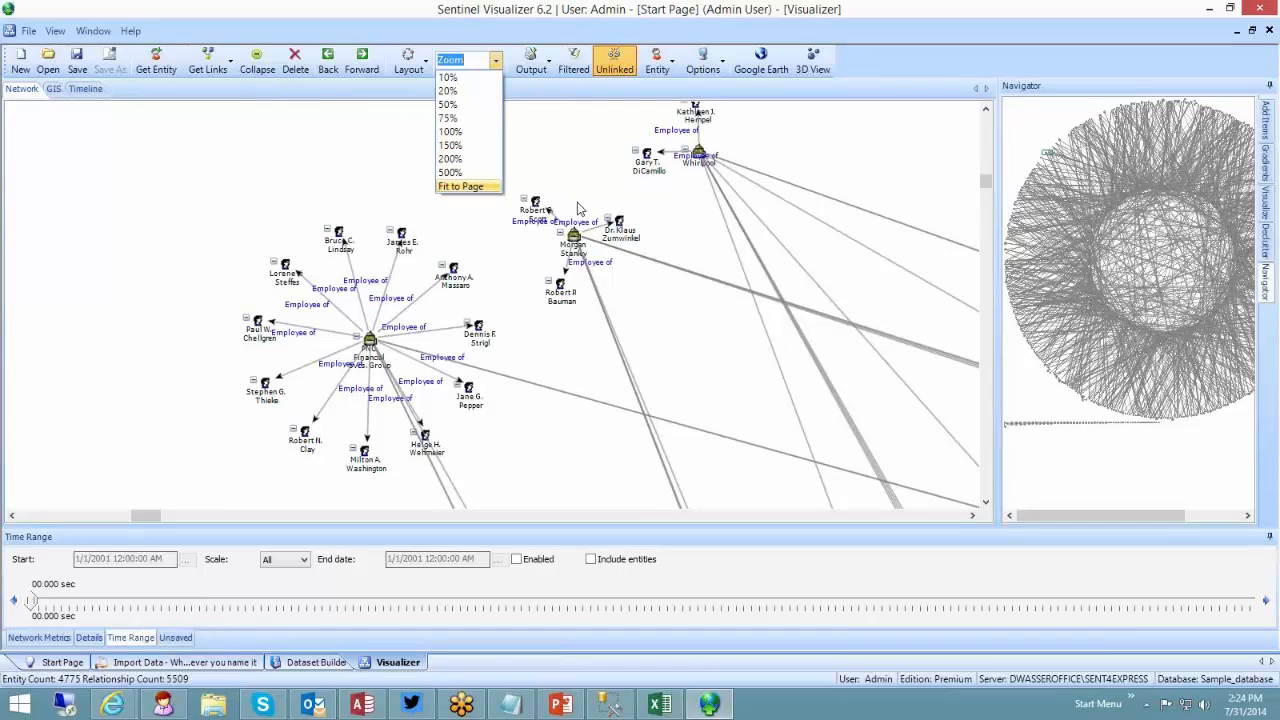
left_click(1266, 240)
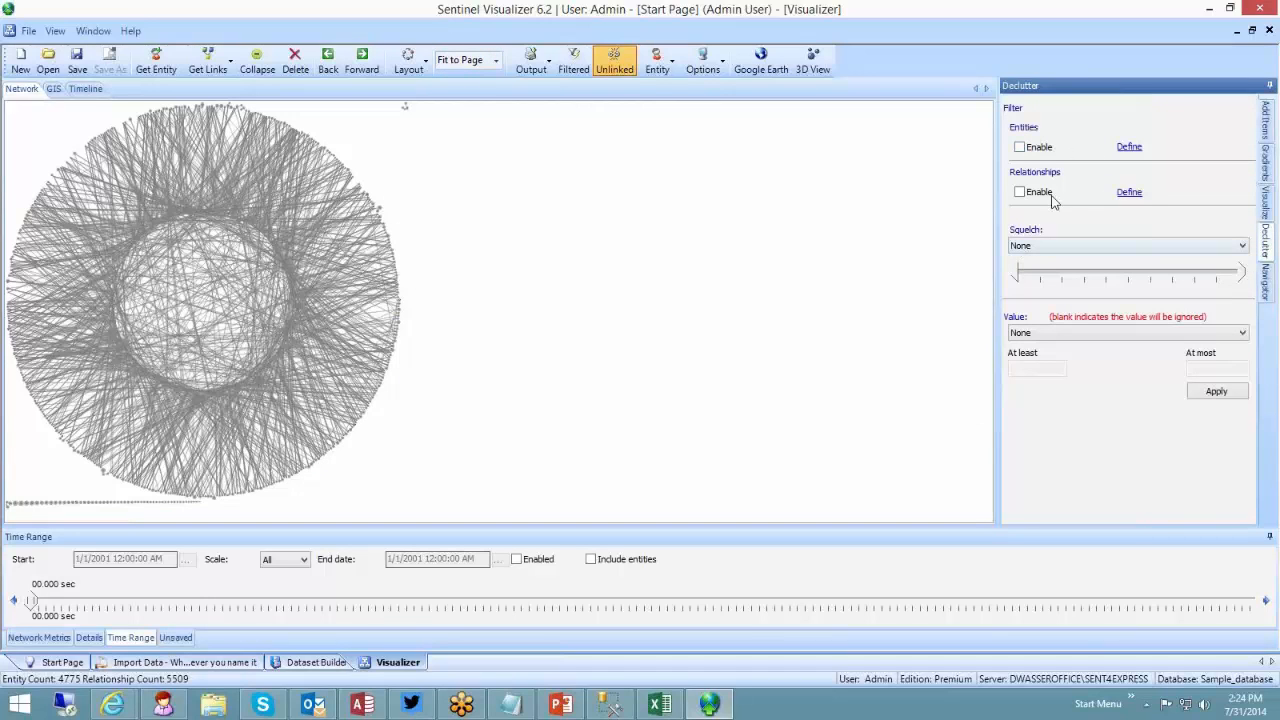
left_click(1057, 332)
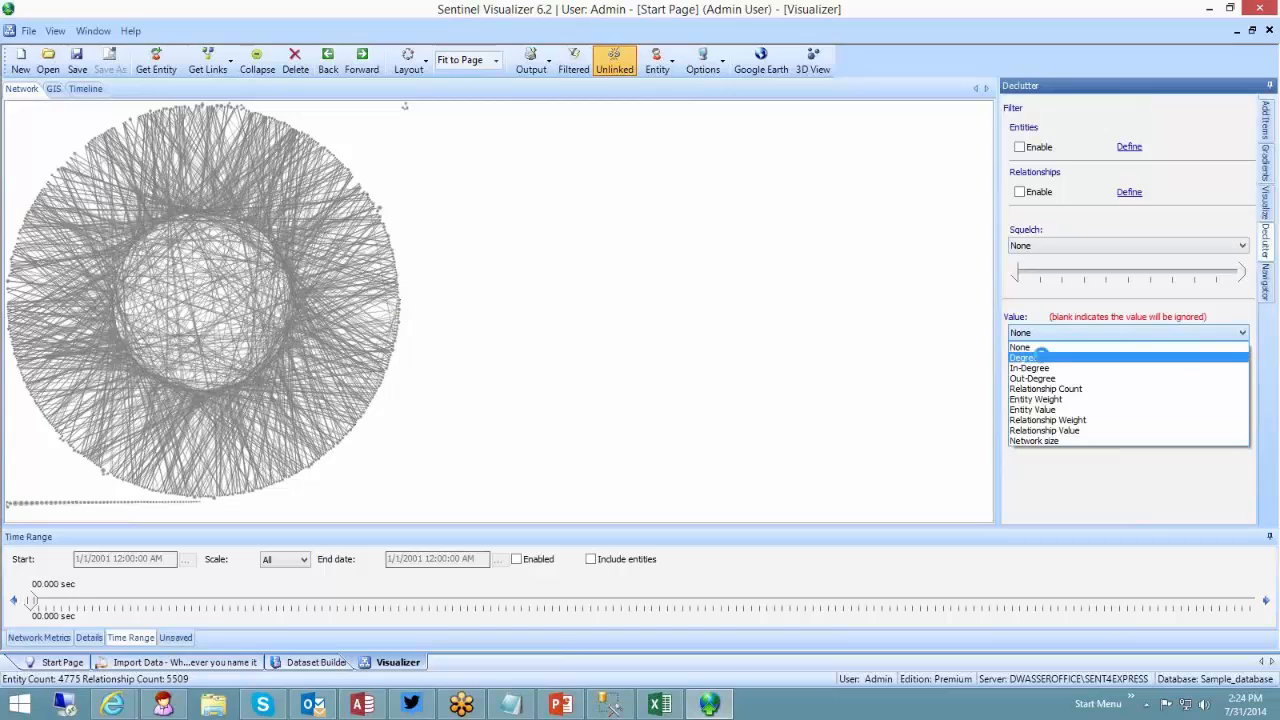
left_click(1041, 357)
left_click(1042, 369)
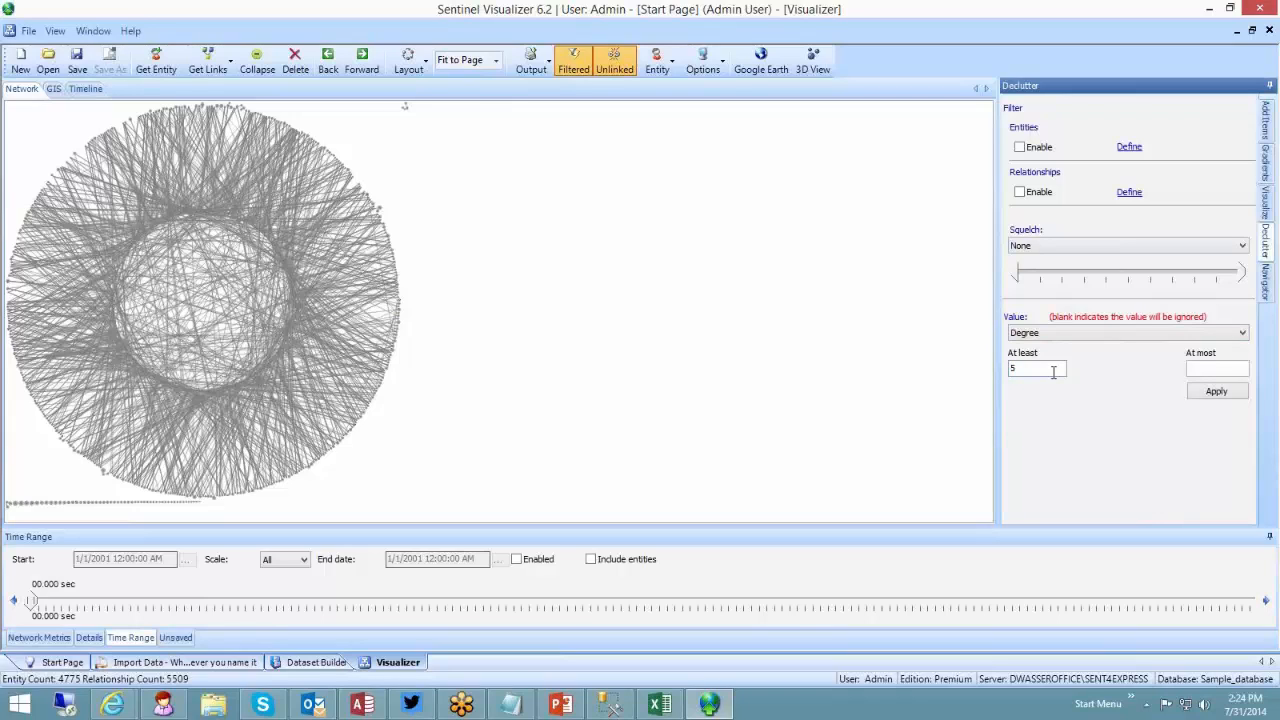
left_click(1212, 393)
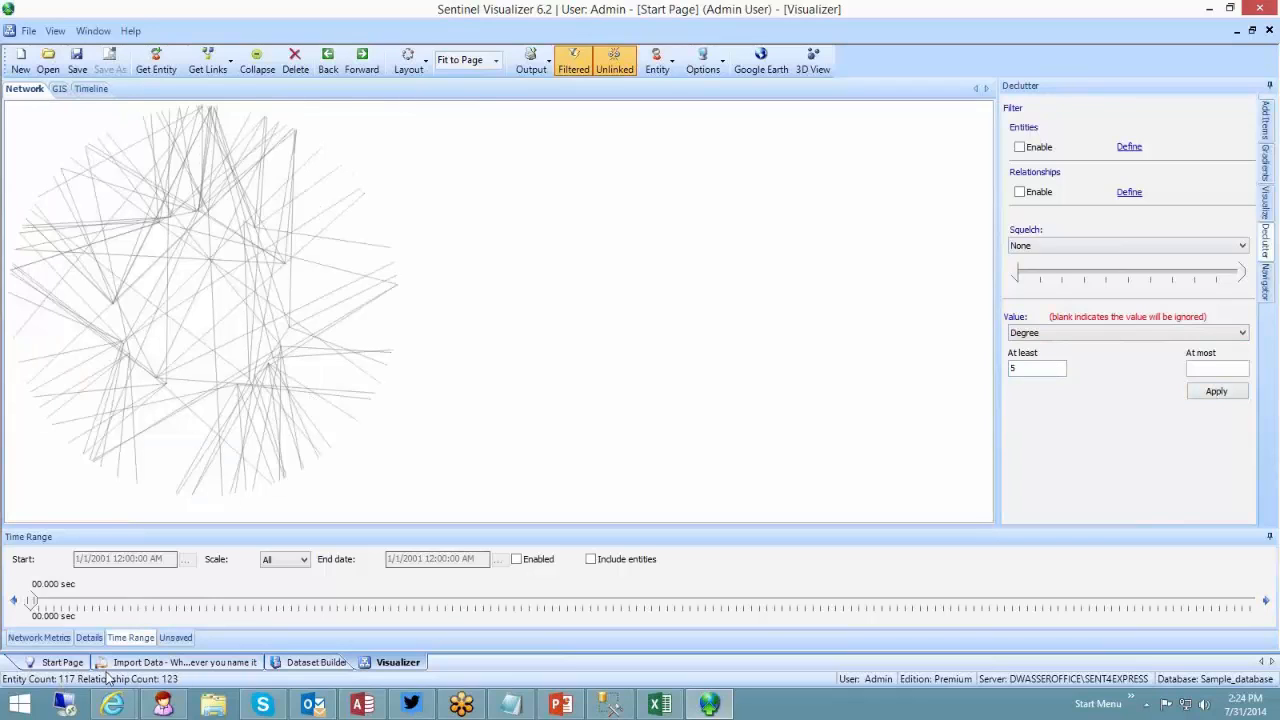
Step: Clear the Degree minimum to restore the full network, and reapply the filter with at least 5
left_click(1033, 370)
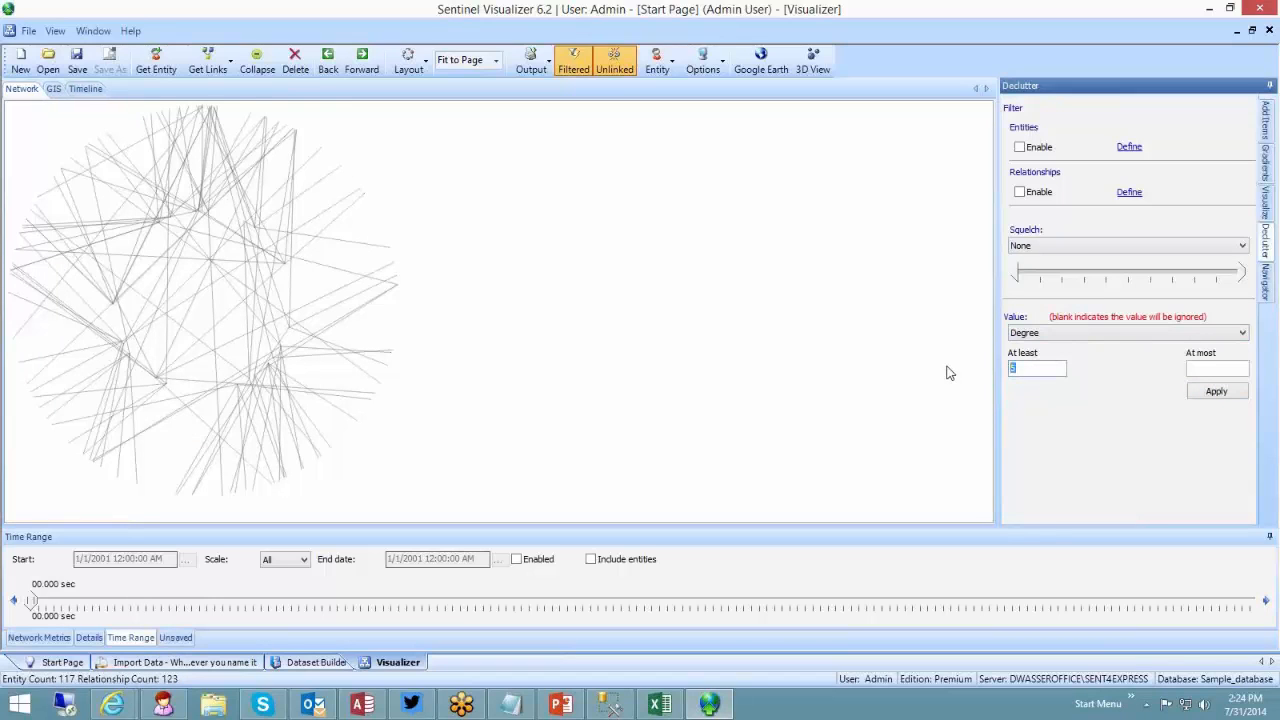
key("BackSpace")
left_click(1207, 391)
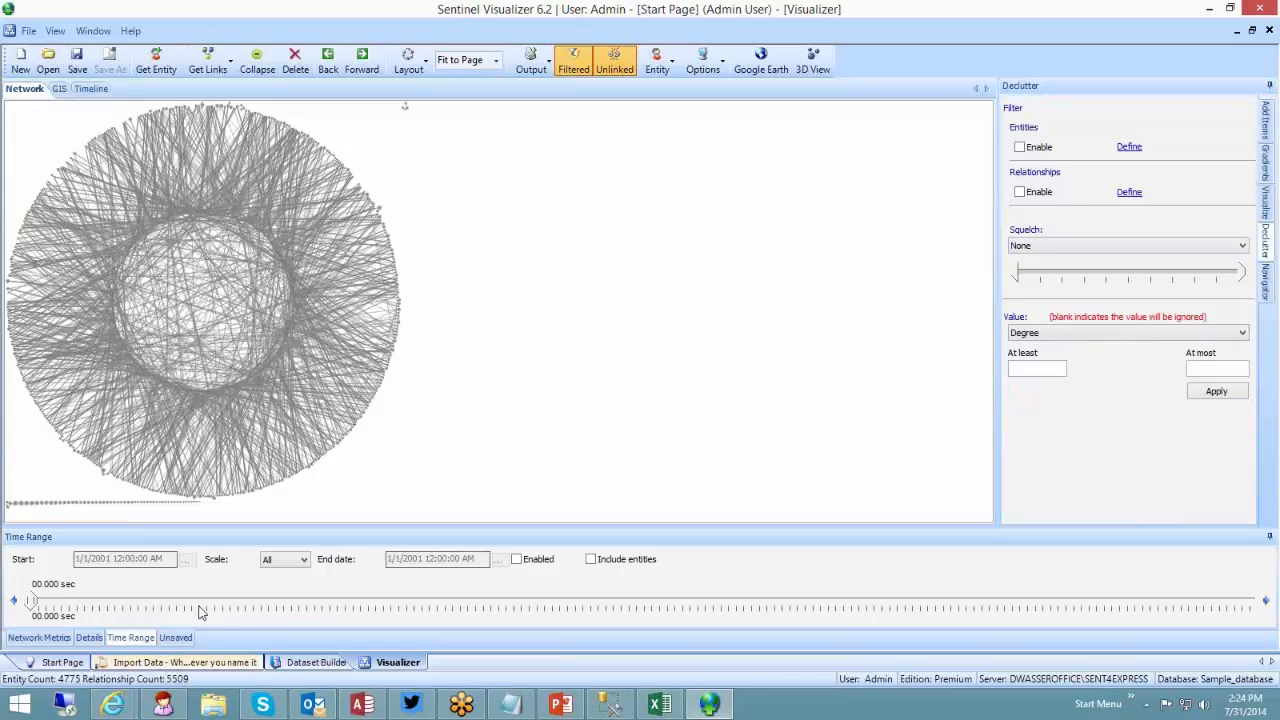
left_click(1031, 369)
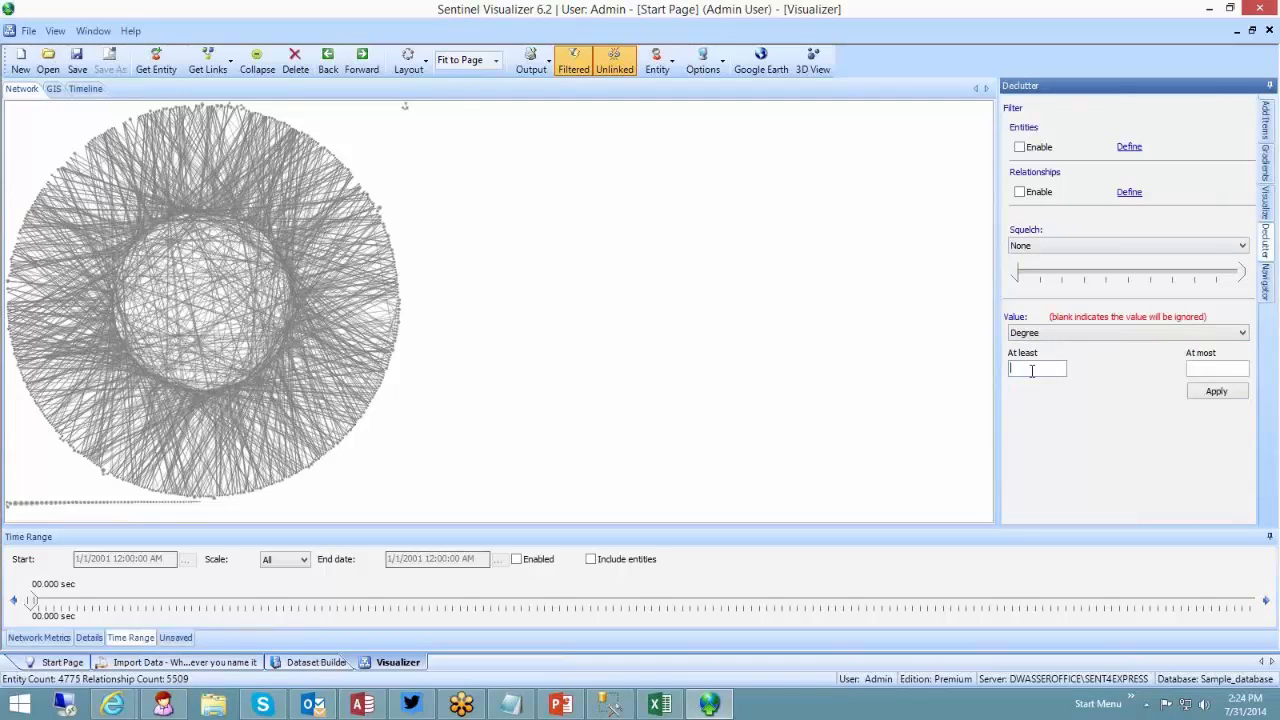
type("5")
left_click(1208, 393)
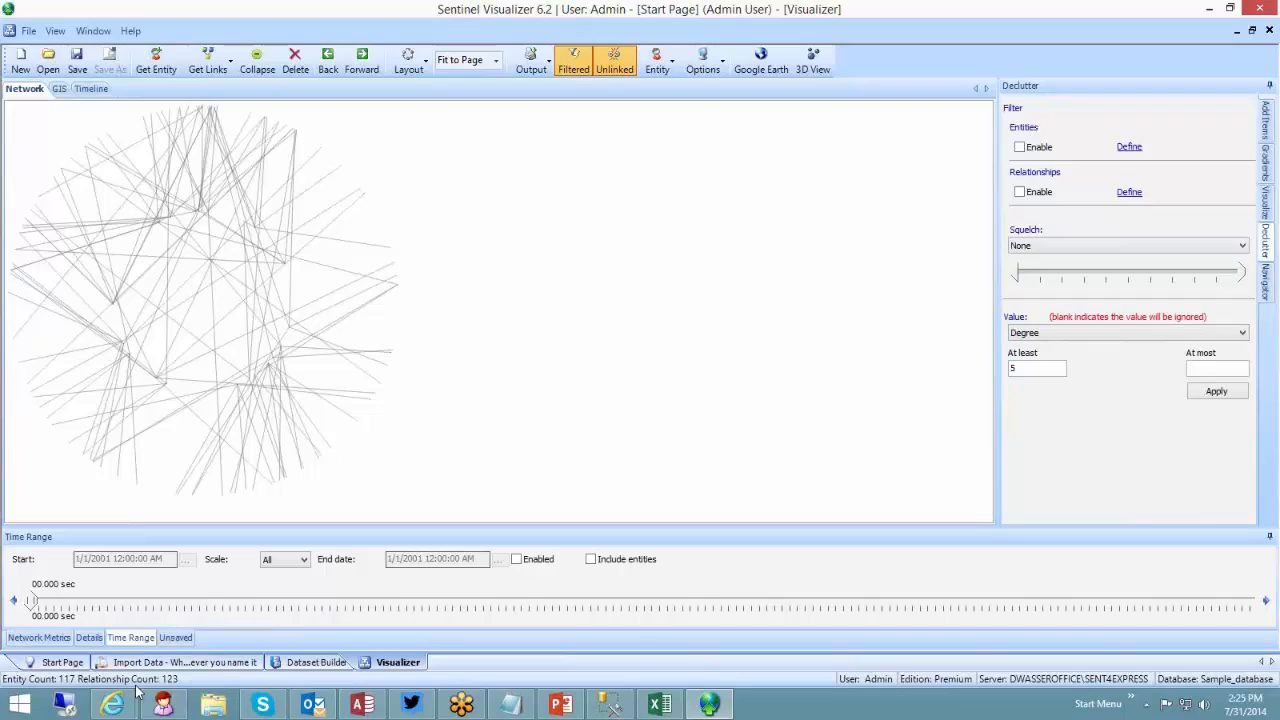
Step: Send the filtered network to a new Visualizer and rearrange it with a circular layout
left_click(549, 69)
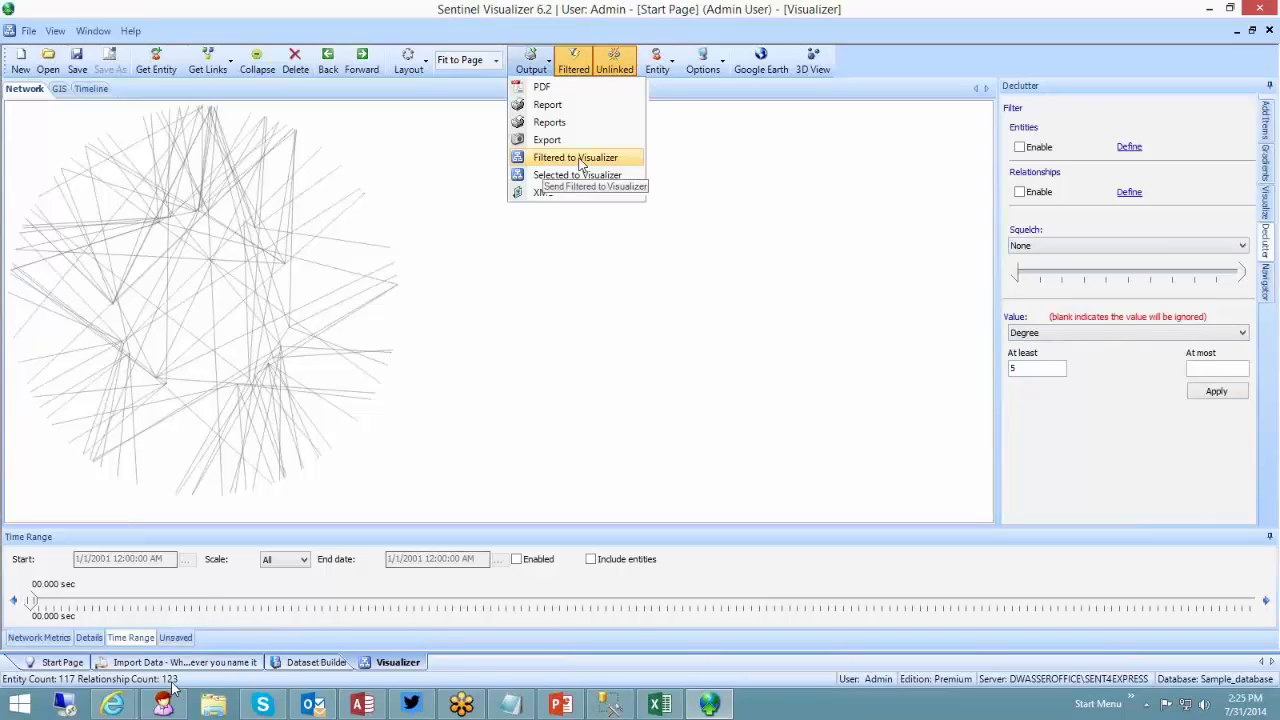
left_click(581, 164)
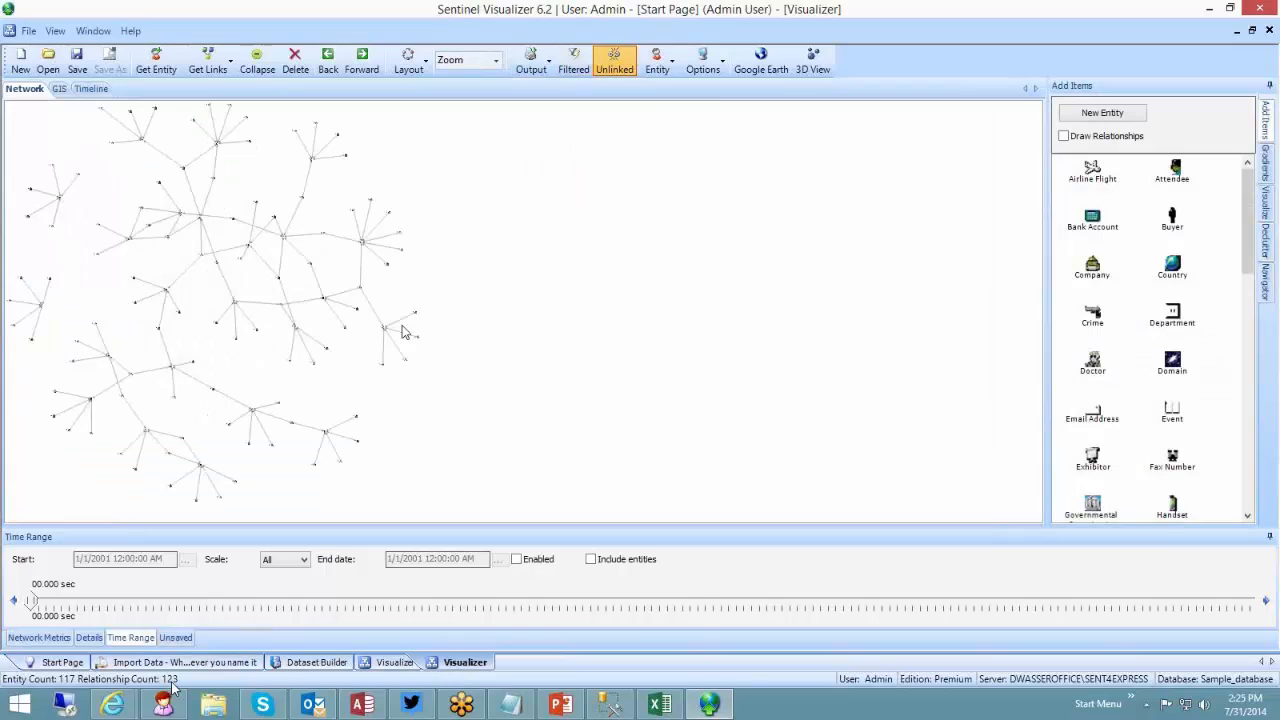
left_click(426, 72)
left_click(426, 106)
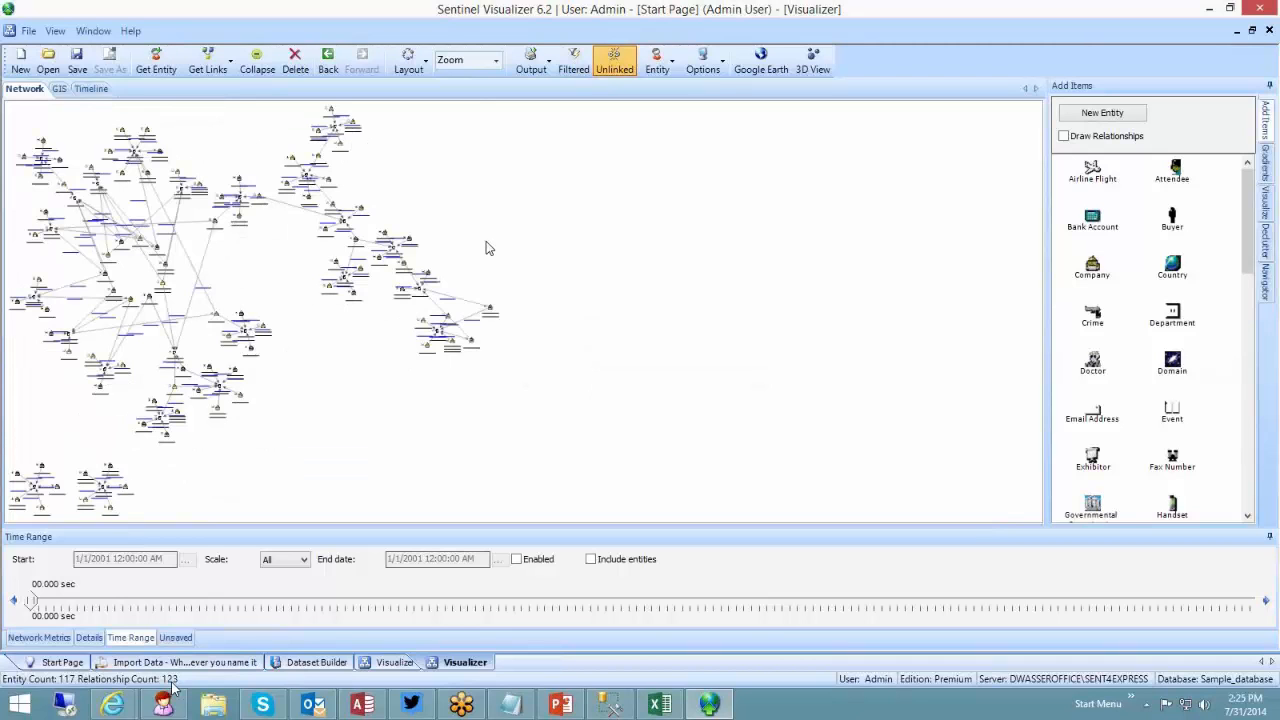
Step: Examine the links between shared employees and companies in the filtered network, from Pepsi Bottling and Aramark to United States Steel
scroll(486, 248, "up", 5)
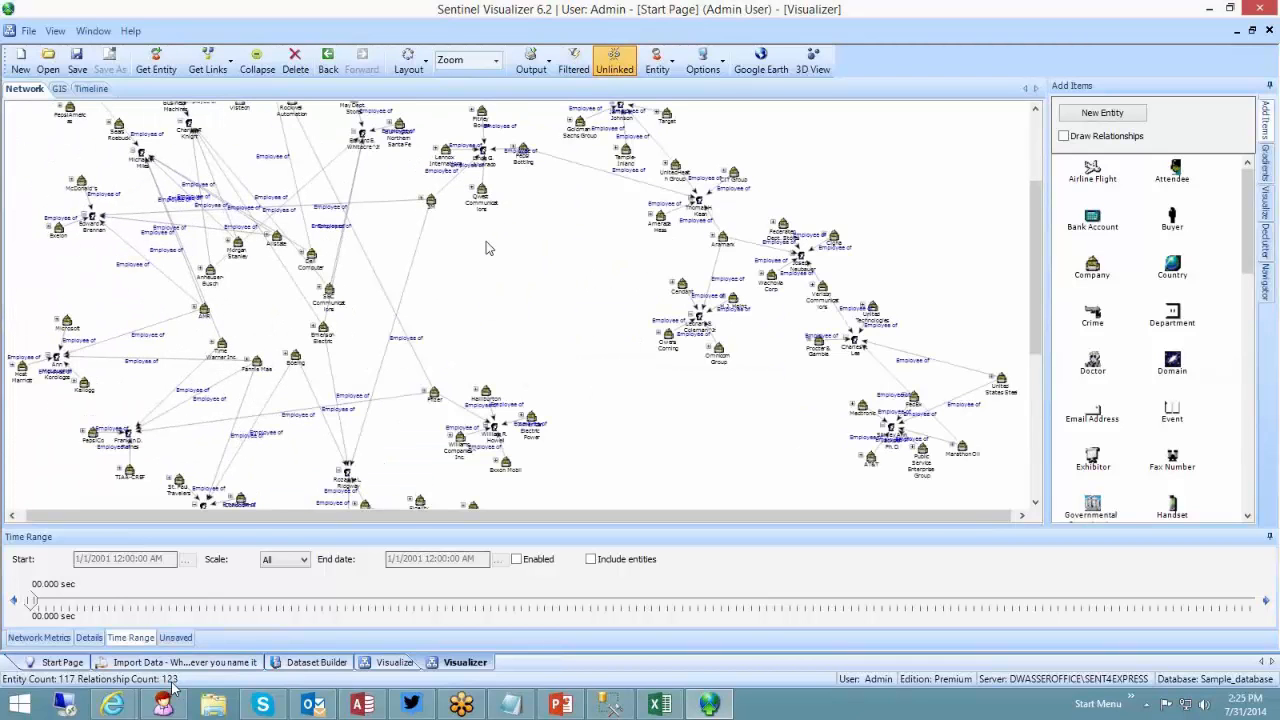
scroll(486, 248, "up", 1)
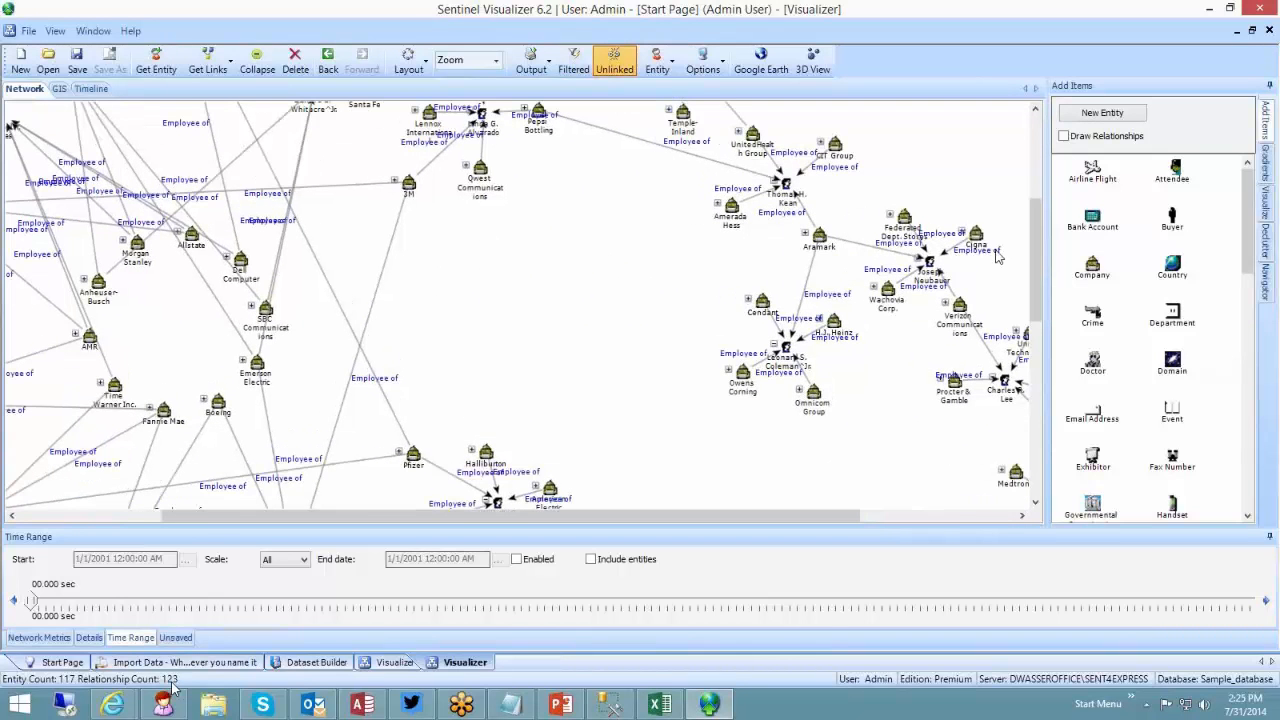
mouse_move(1037, 252)
left_mouse_down()
mouse_move(1030, 190)
mouse_move(1031, 240)
left_mouse_up()
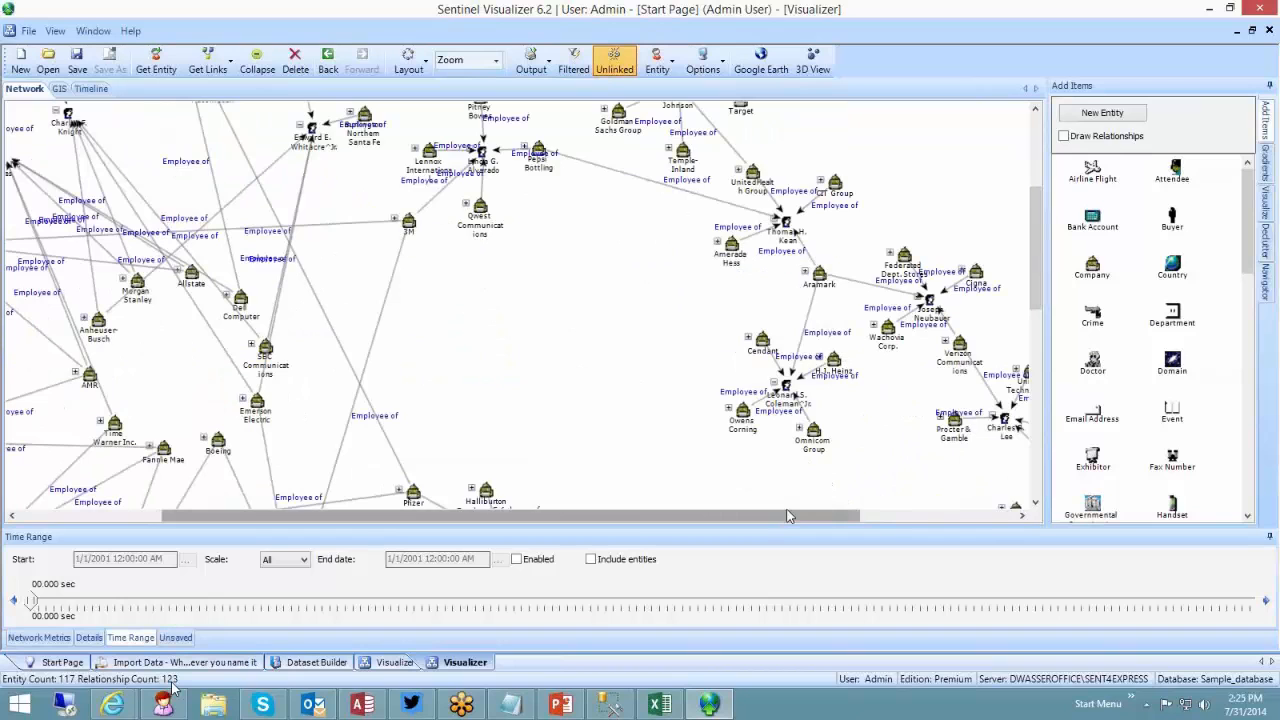
left_click_drag(787, 516, 640, 516)
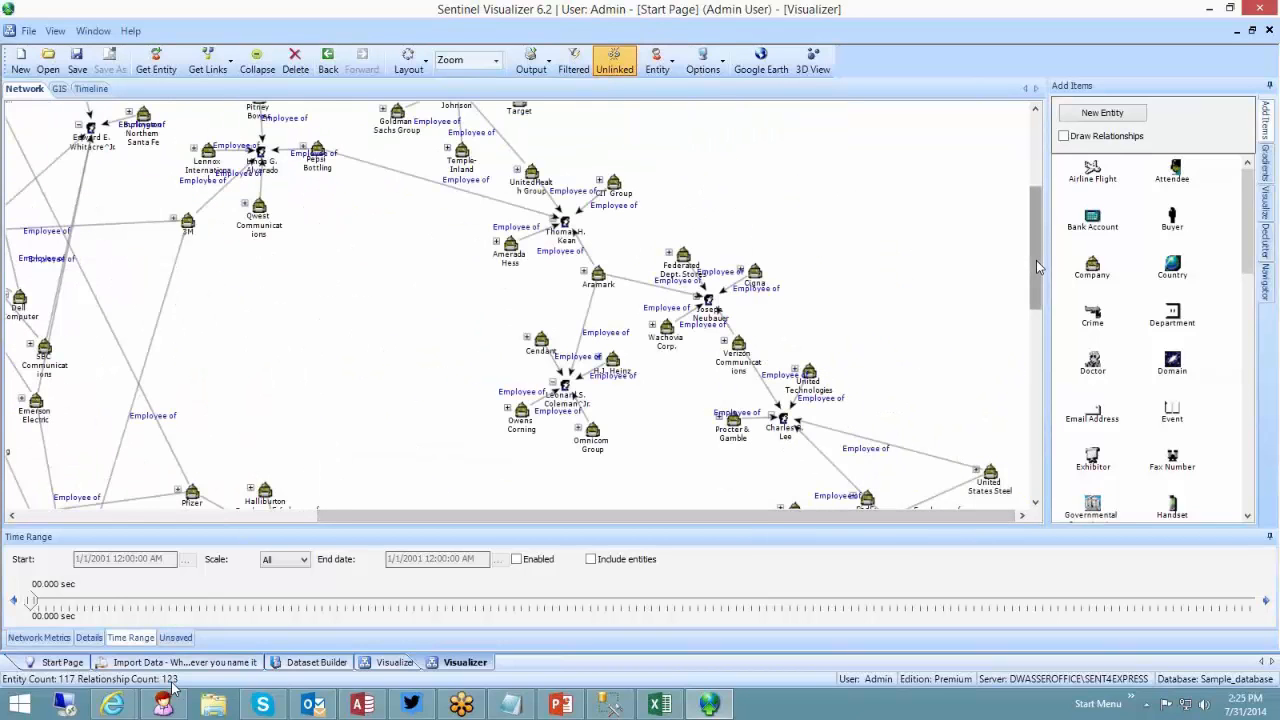
left_click_drag(1036, 264, 1036, 293)
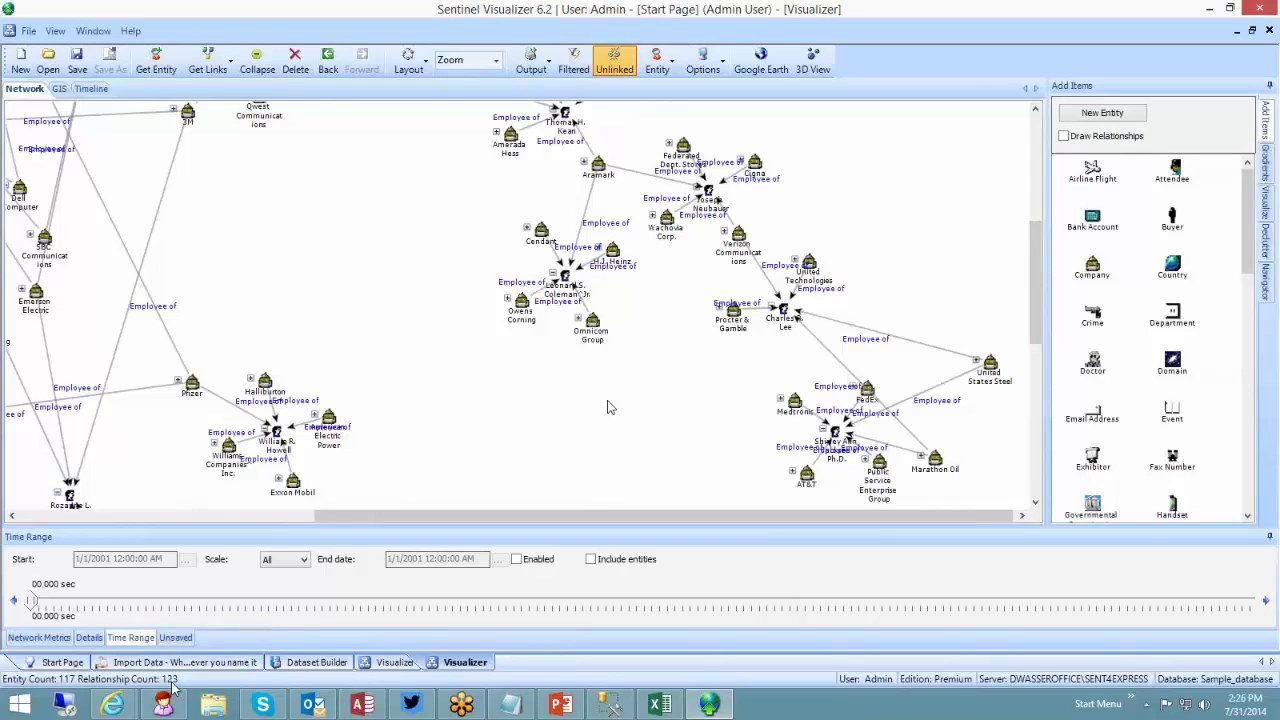
Step: Return to the original network and remove its Degree filter by setting the Declutter value to None
left_click(385, 665)
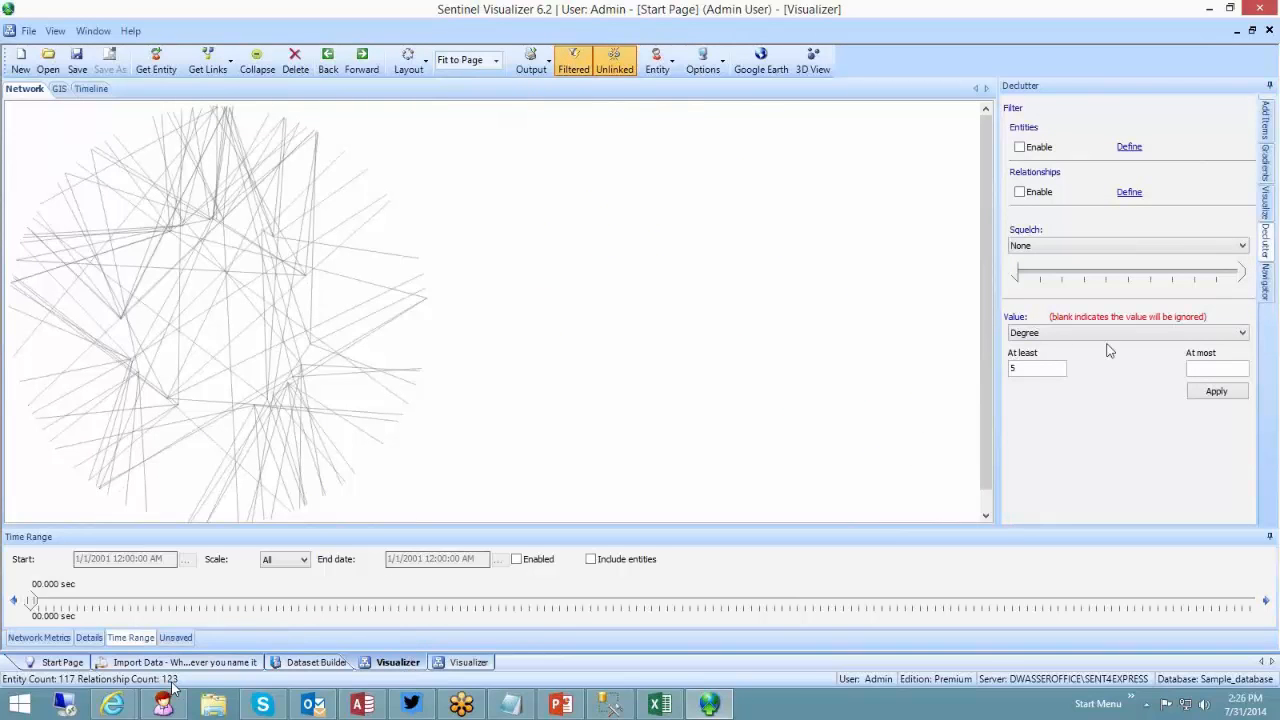
left_click(1050, 372)
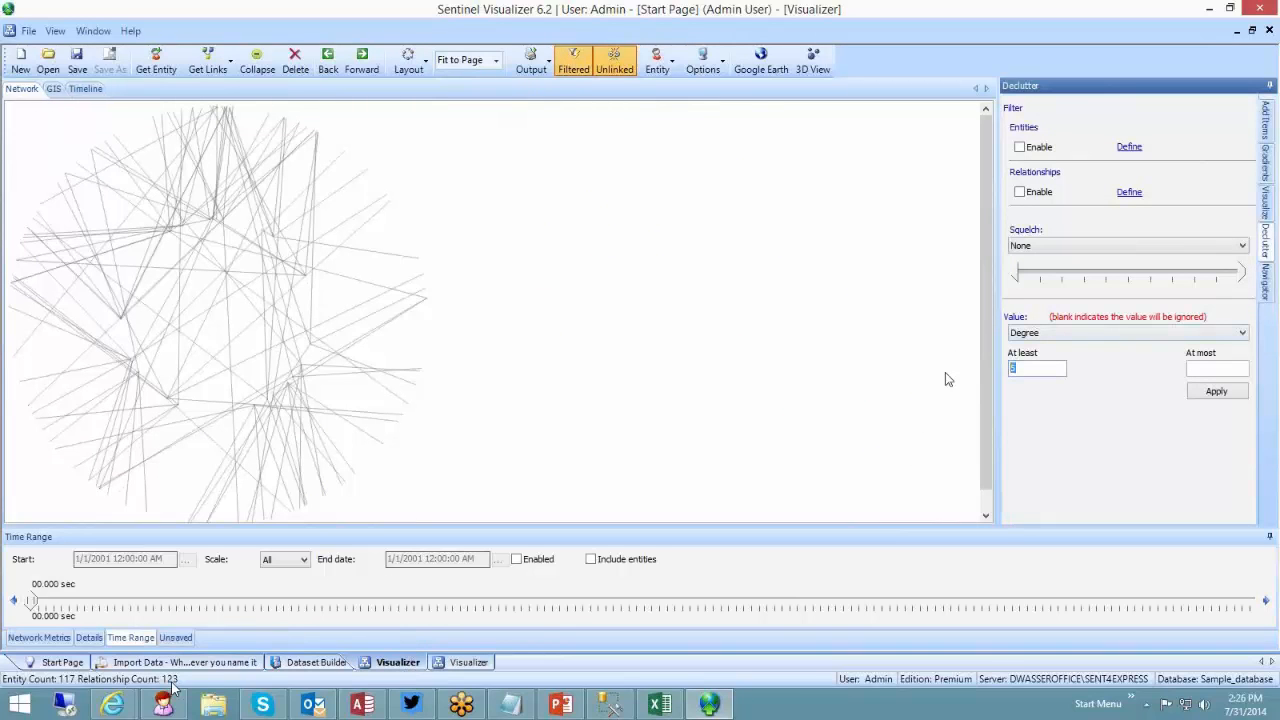
left_click(1036, 334)
left_click(1038, 348)
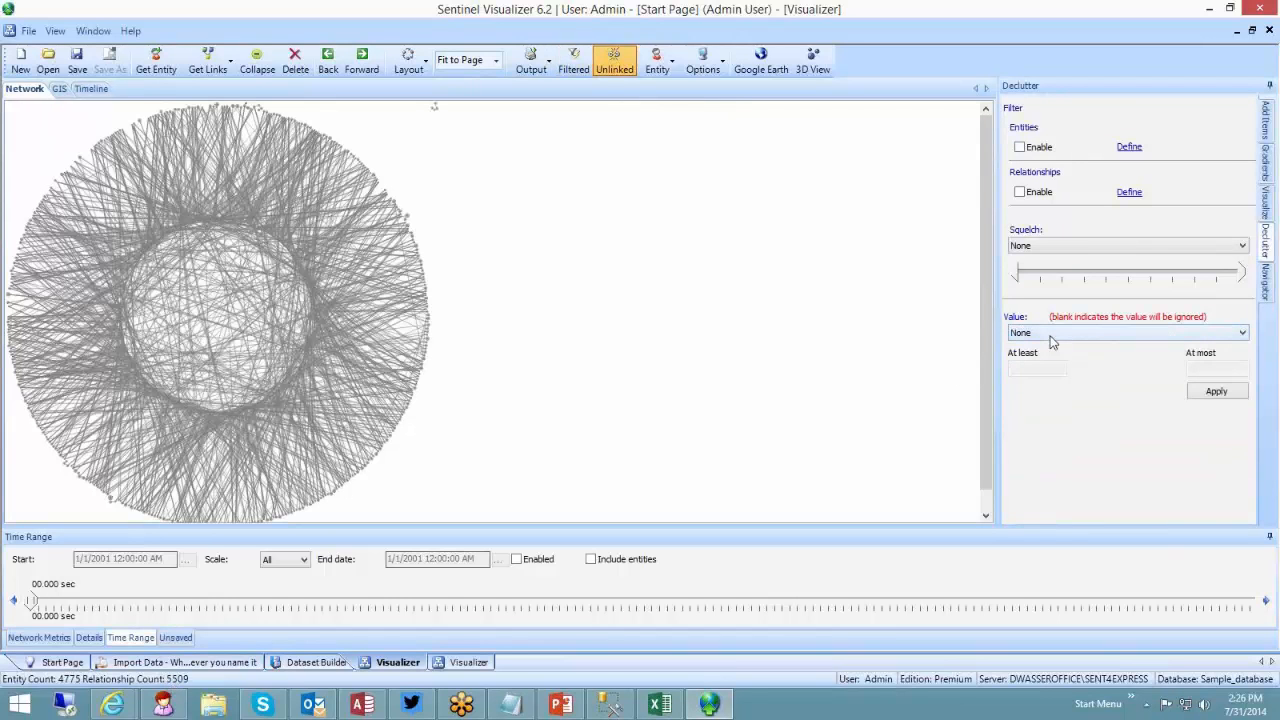
Step: Review the filter criteria offered for Value and Squelch in the Declutter settings
left_click(1050, 342)
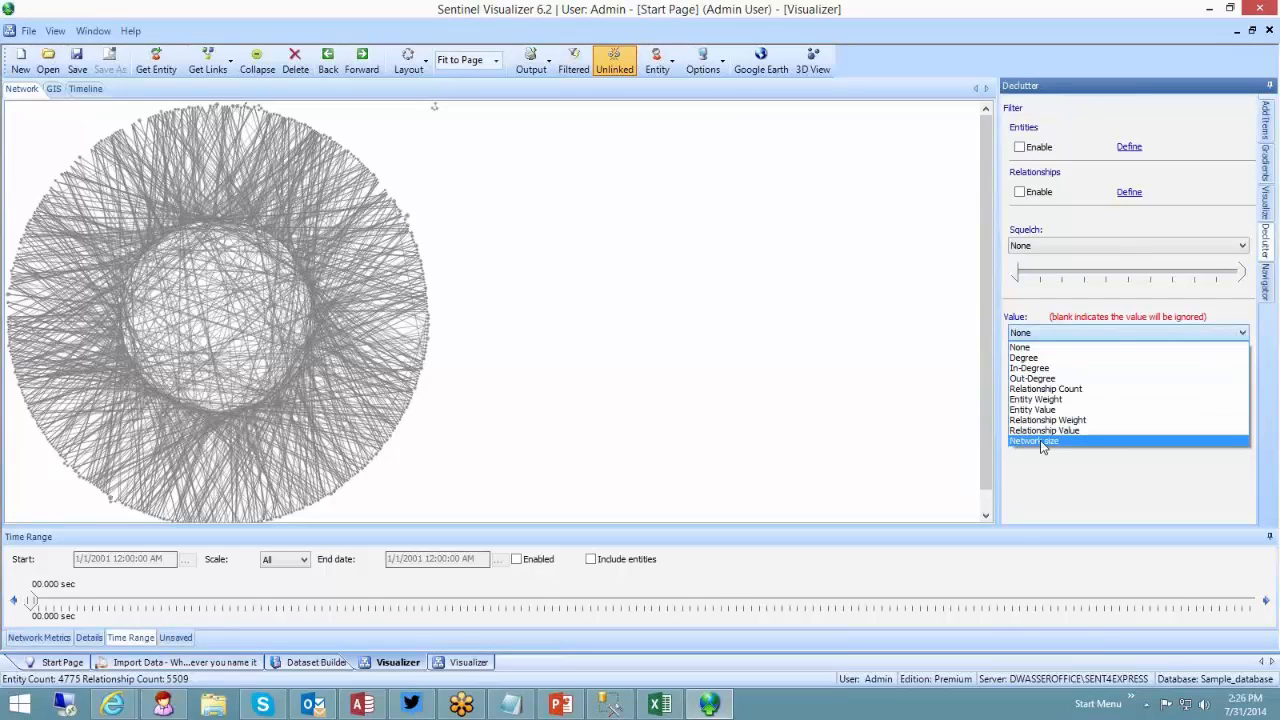
left_click(1043, 316)
left_click(1030, 248)
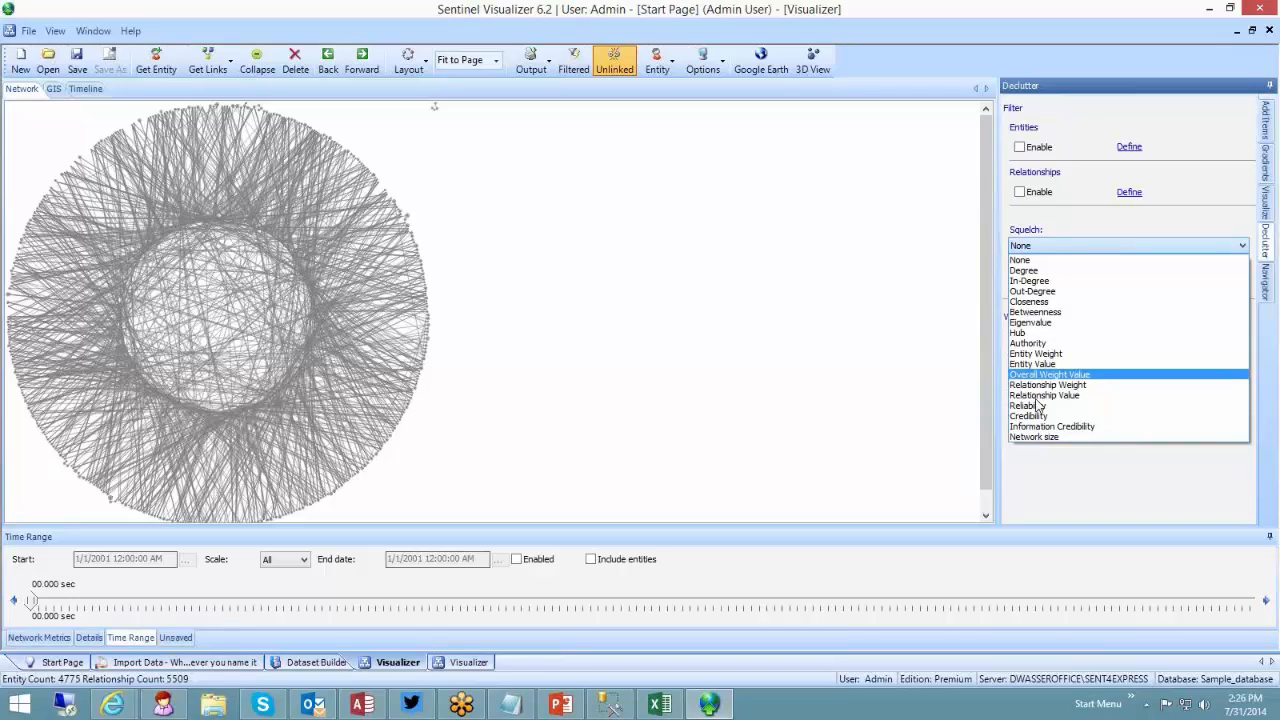
left_click(1042, 222)
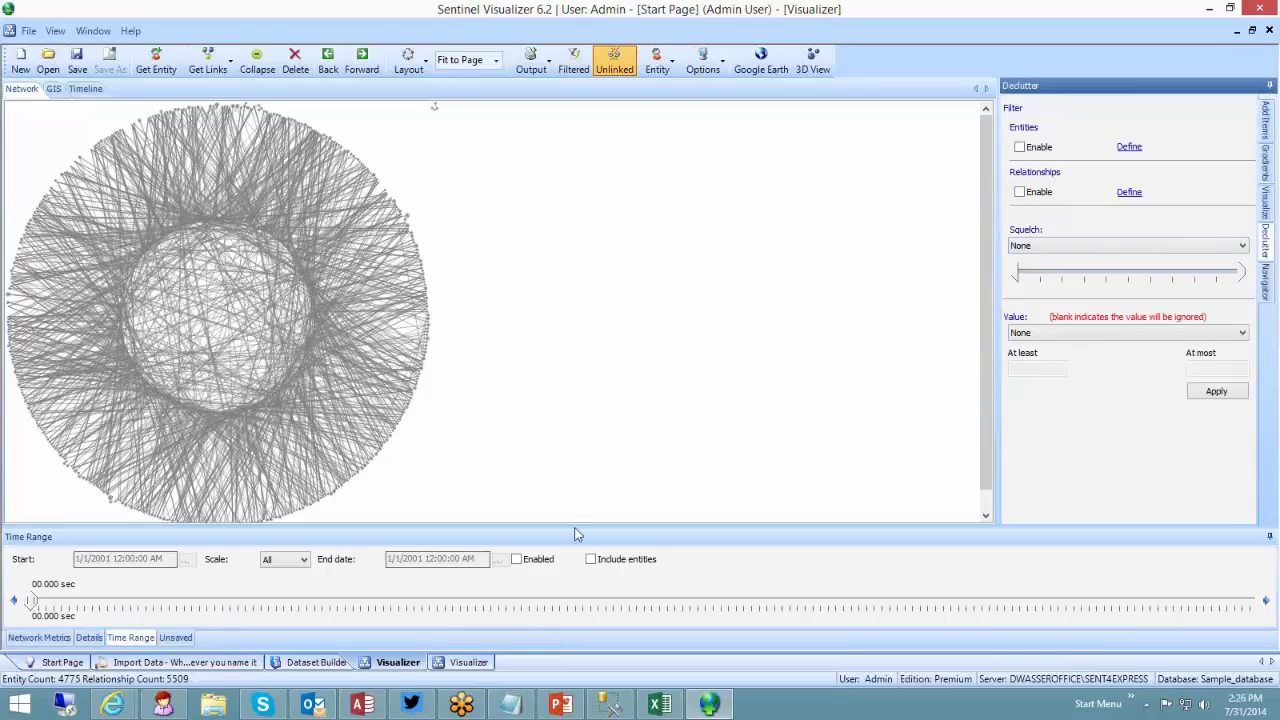
Step: Go back to the filtered network, show its Navigator, and focus on the area from SBC Communications to Verizon Communications
left_click(470, 662)
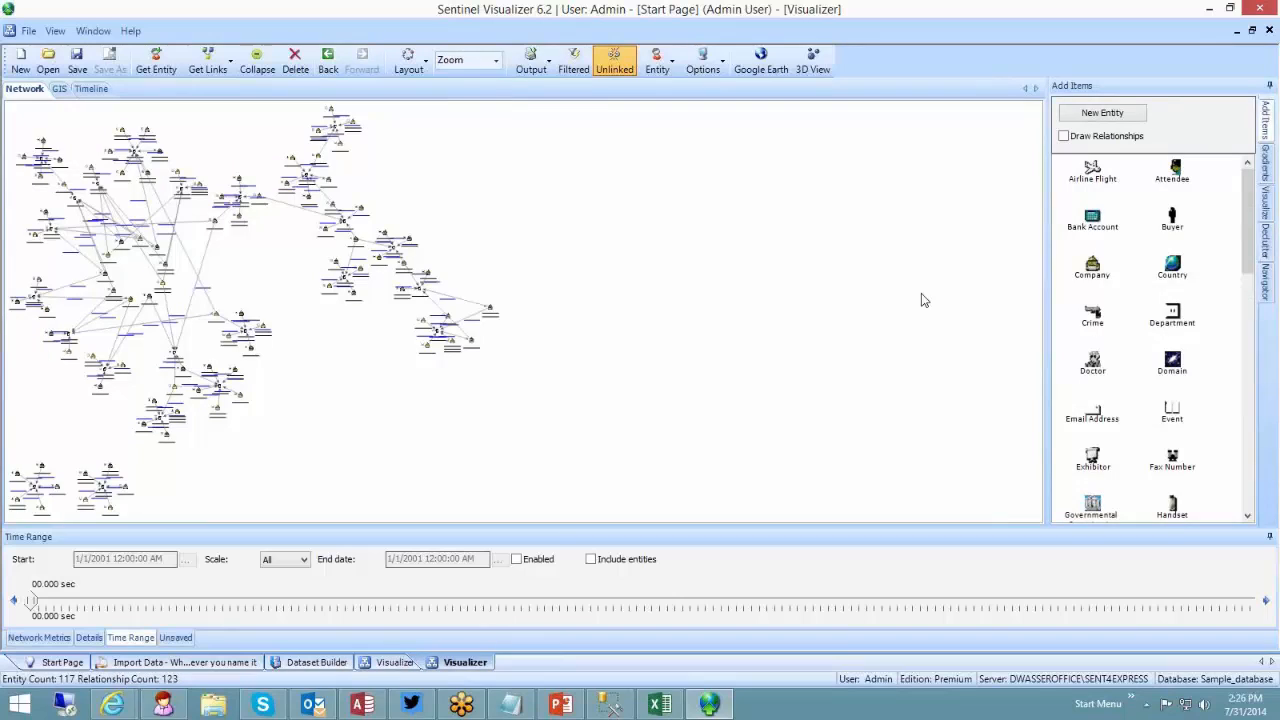
left_click(1265, 282)
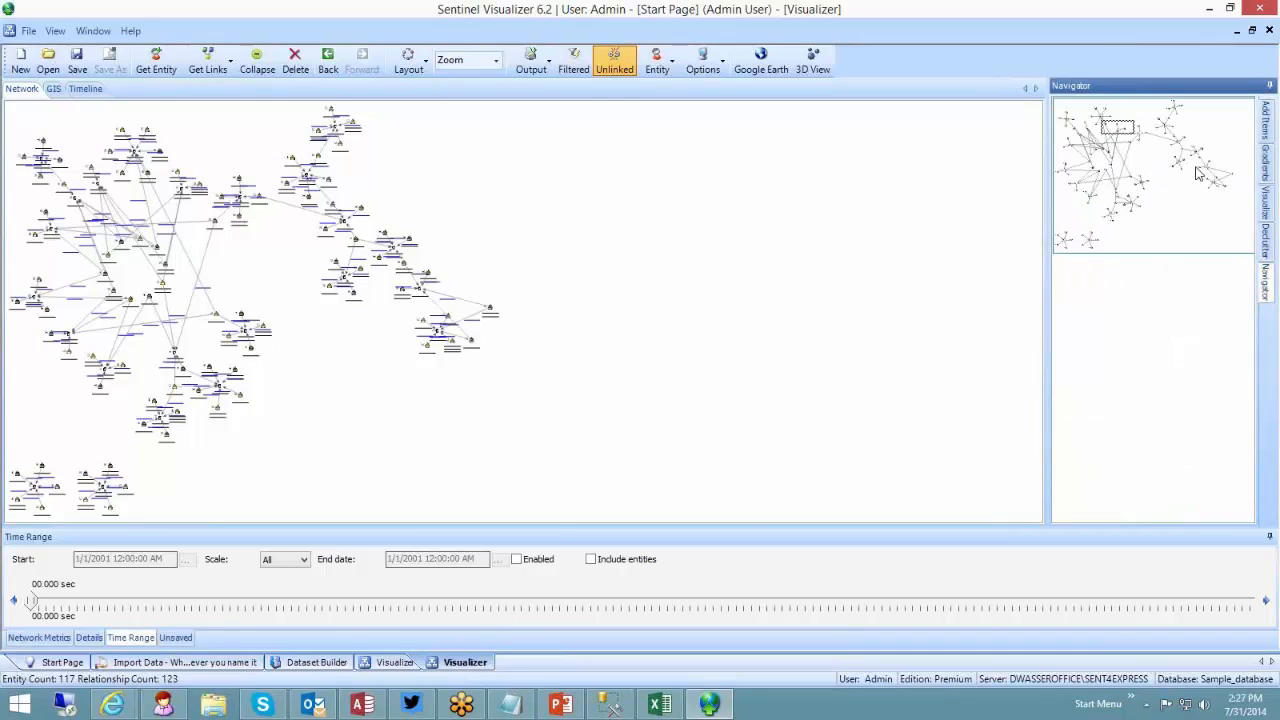
left_click_drag(1199, 174, 1103, 122)
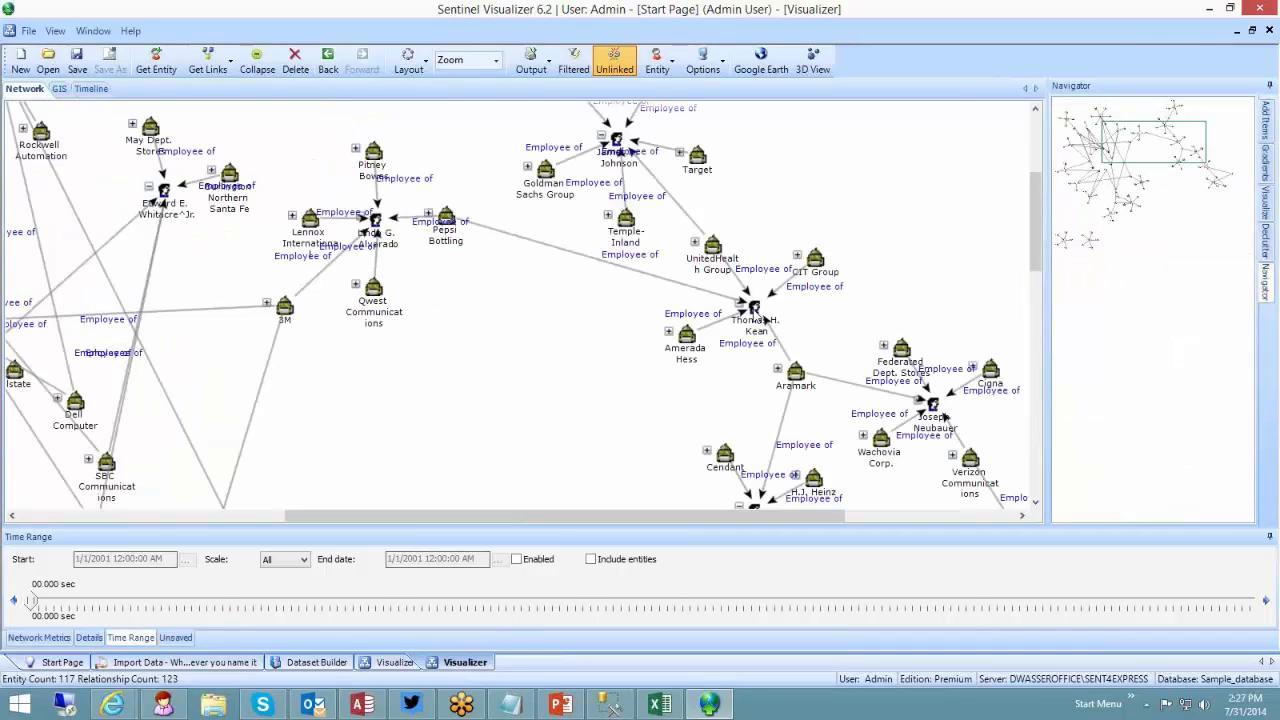
Step: Spread CIT Group, UnitedHealth Group, Aramark, Amerada Hess and Target farther from their linked people to untangle the network
left_click(764, 317)
left_click_drag(812, 262, 841, 226)
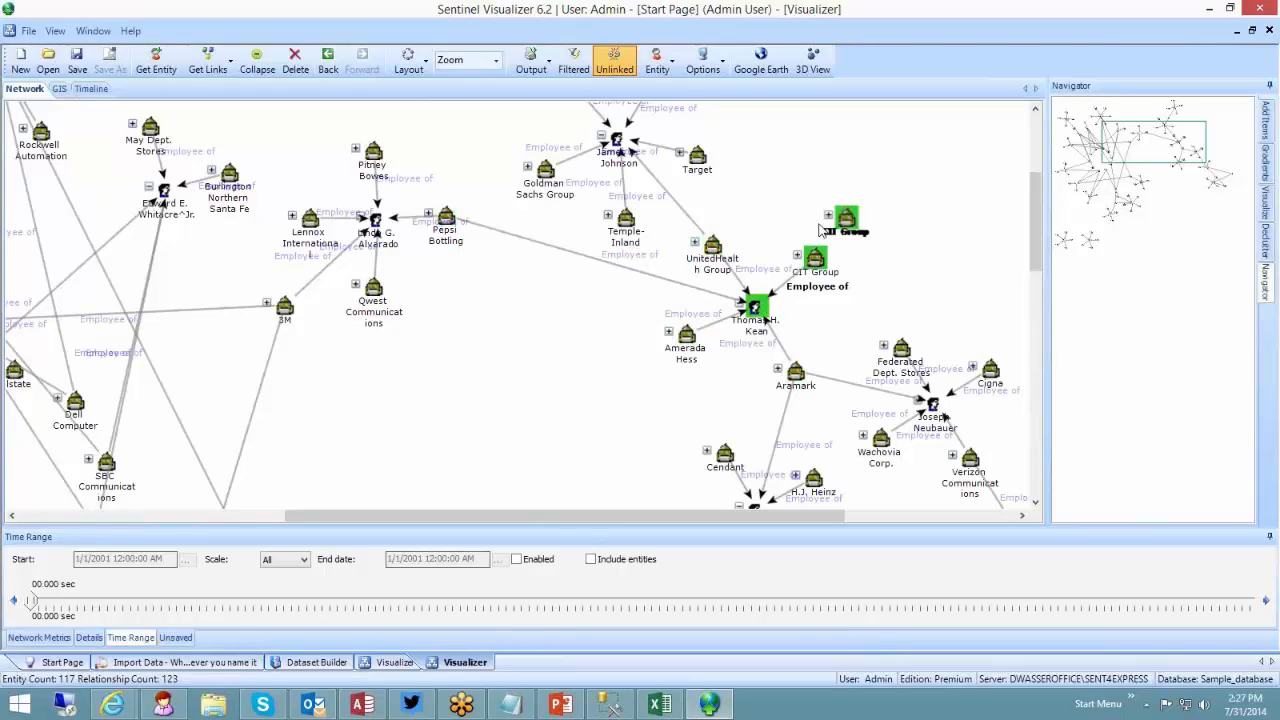
left_click_drag(720, 258, 738, 232)
left_click_drag(778, 366, 801, 390)
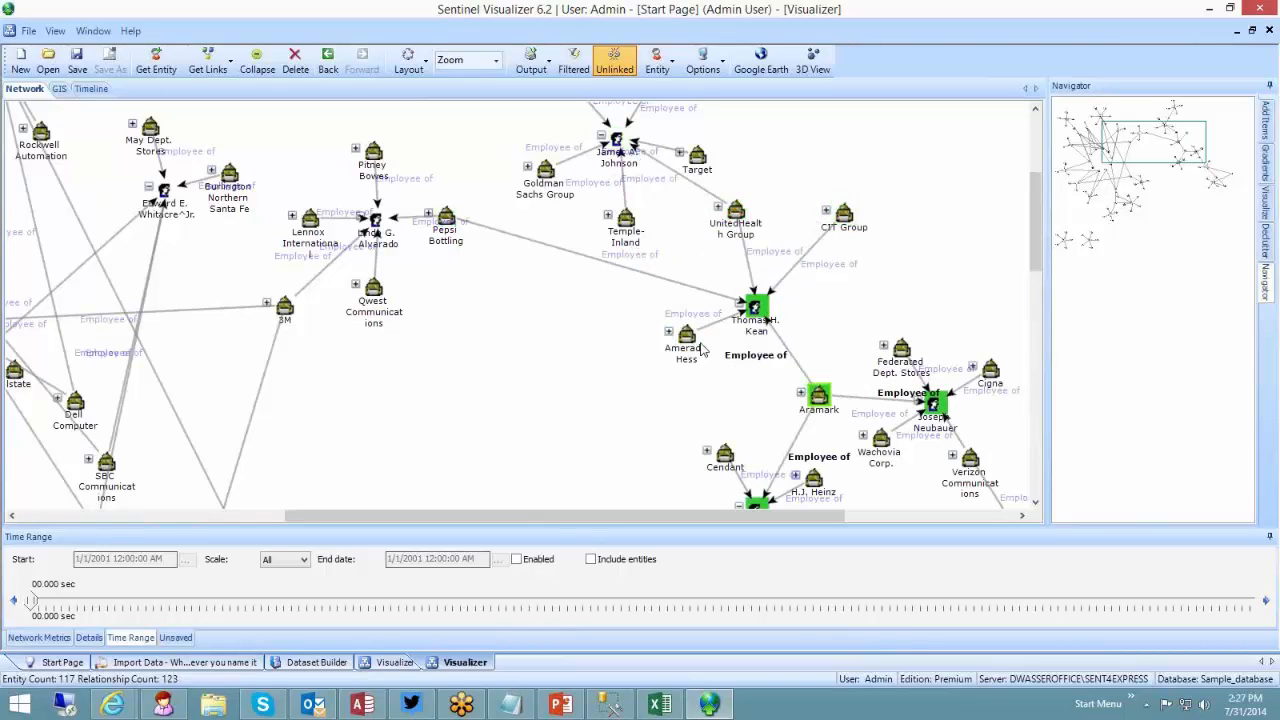
left_click_drag(692, 341, 655, 361)
scroll(787, 318, "up", 3)
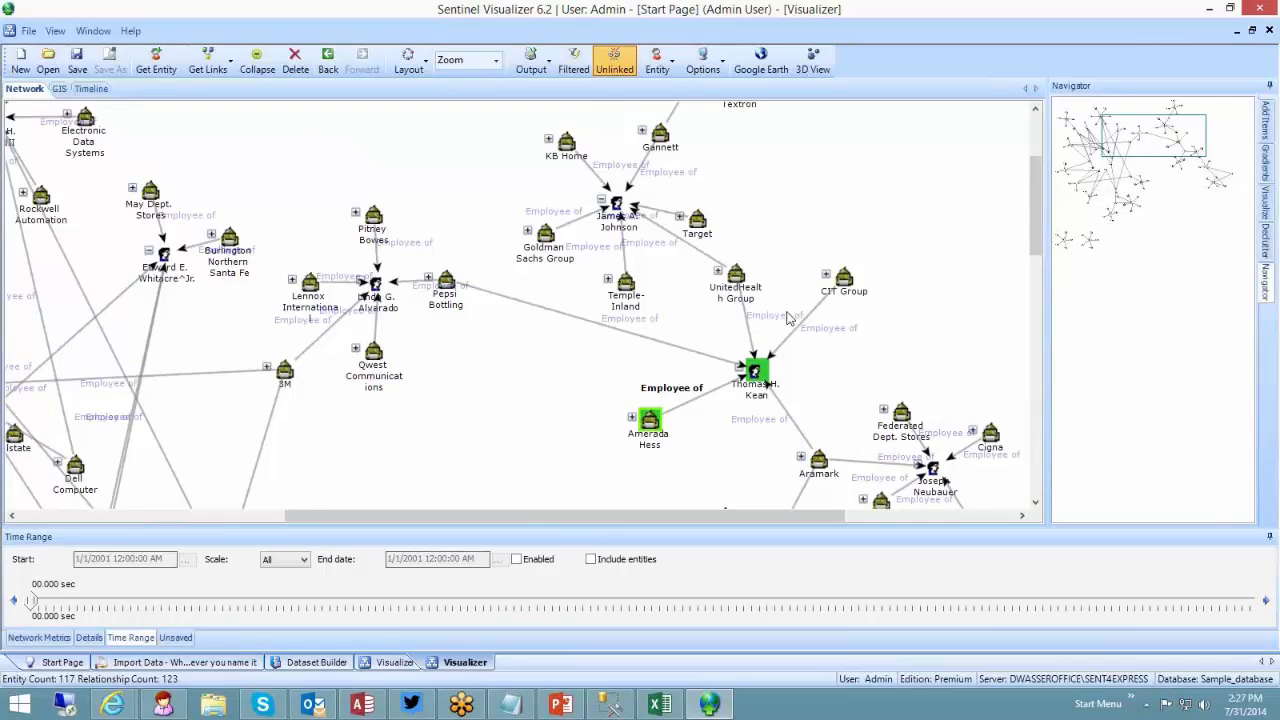
left_click_drag(697, 232, 771, 181)
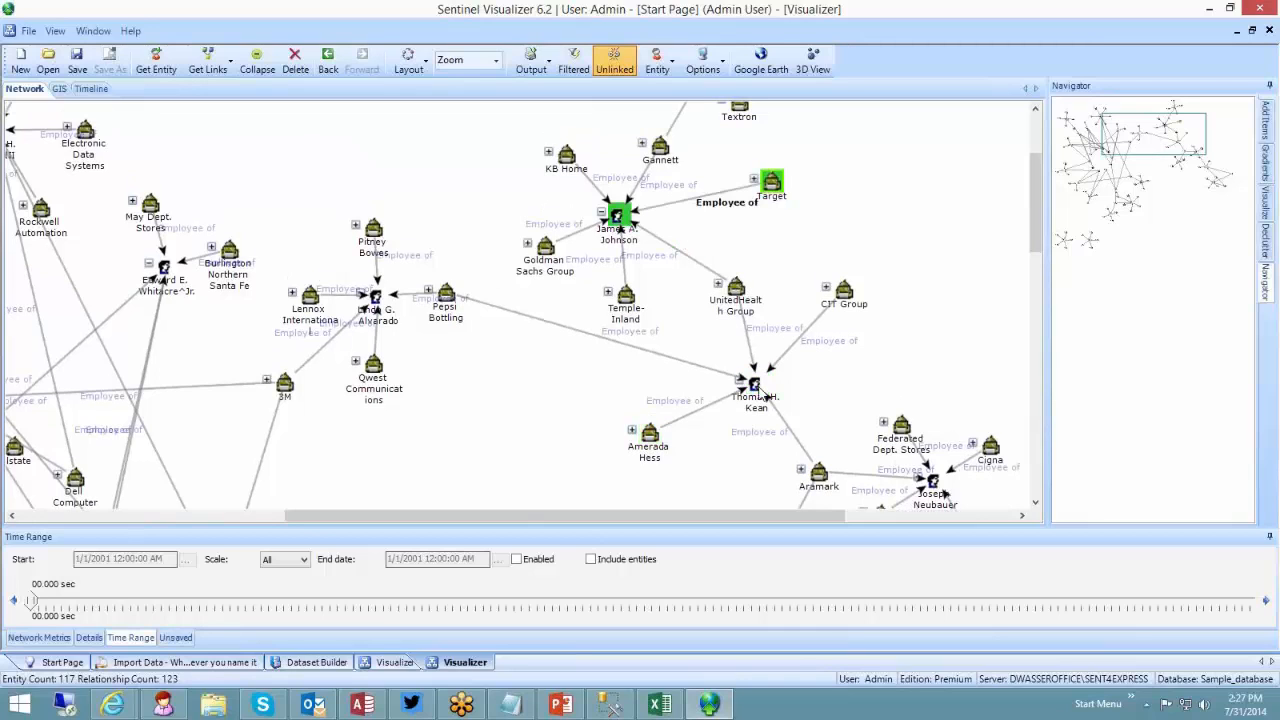
Step: Show the shortest path between the person linked to Lennox and Pitney Bowes and the person linked to Target and KB Home
left_click(617, 218)
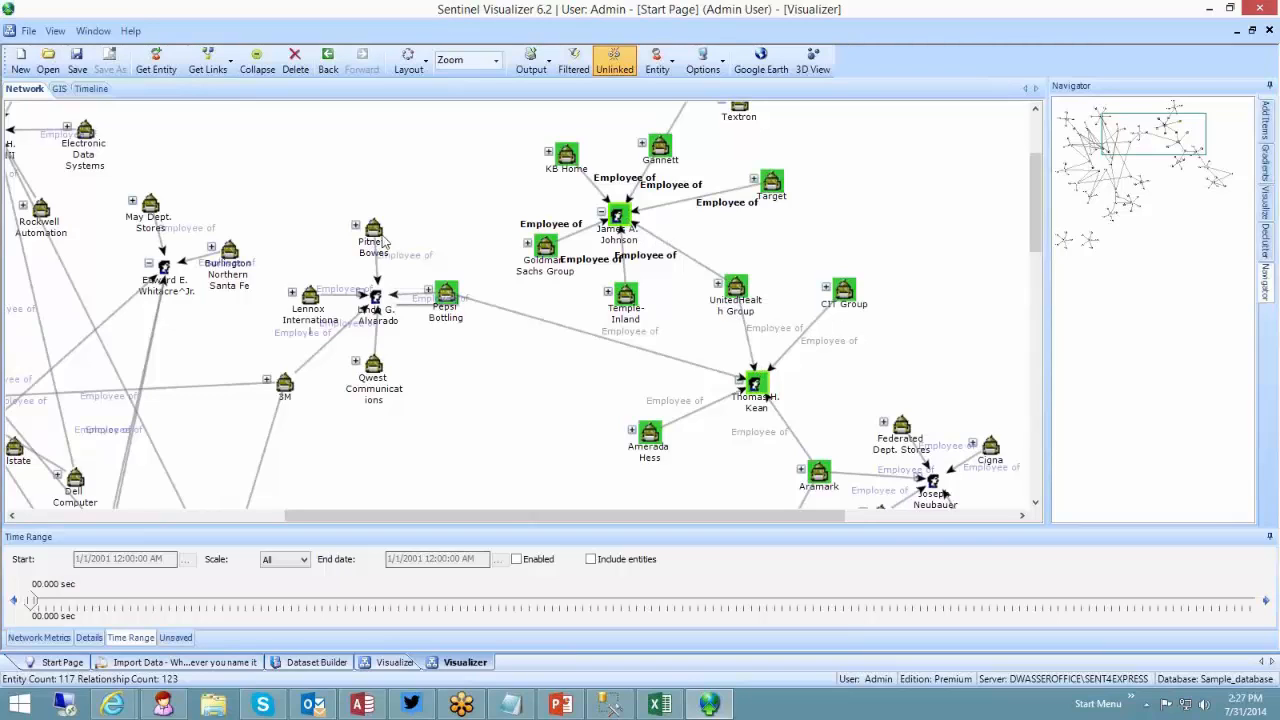
left_click(378, 298)
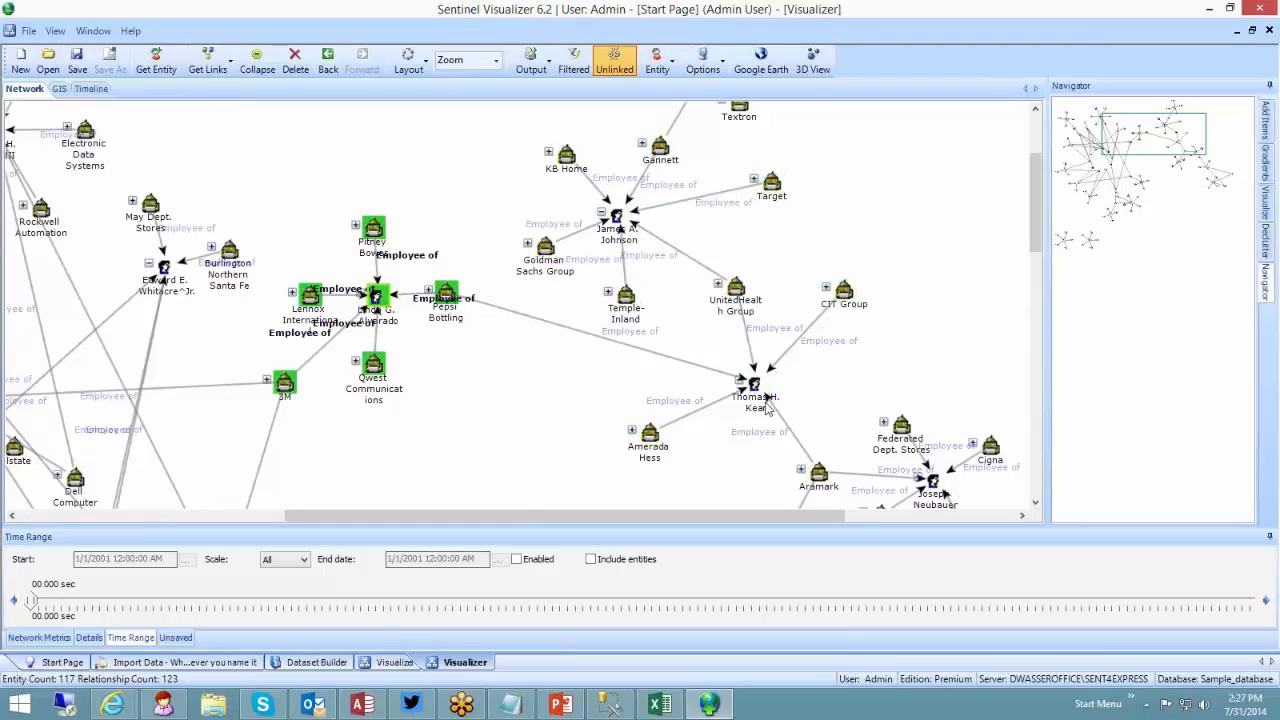
left_click(617, 222)
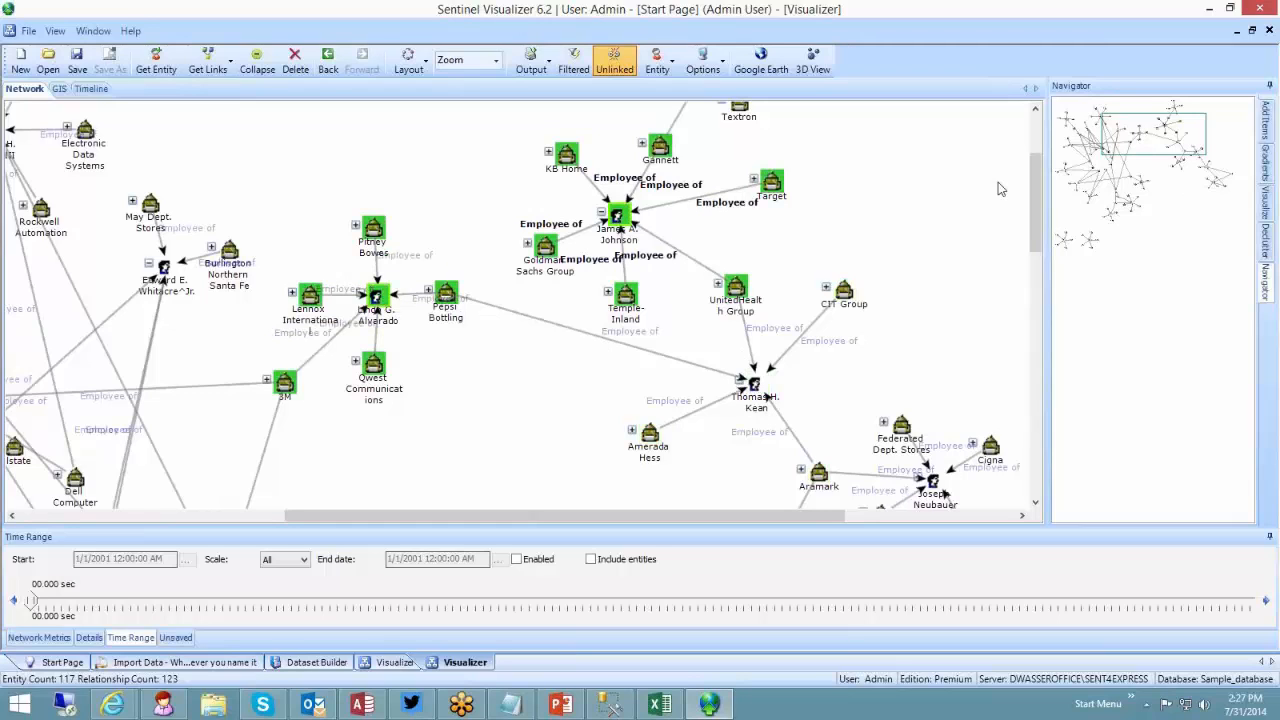
left_click(1266, 203)
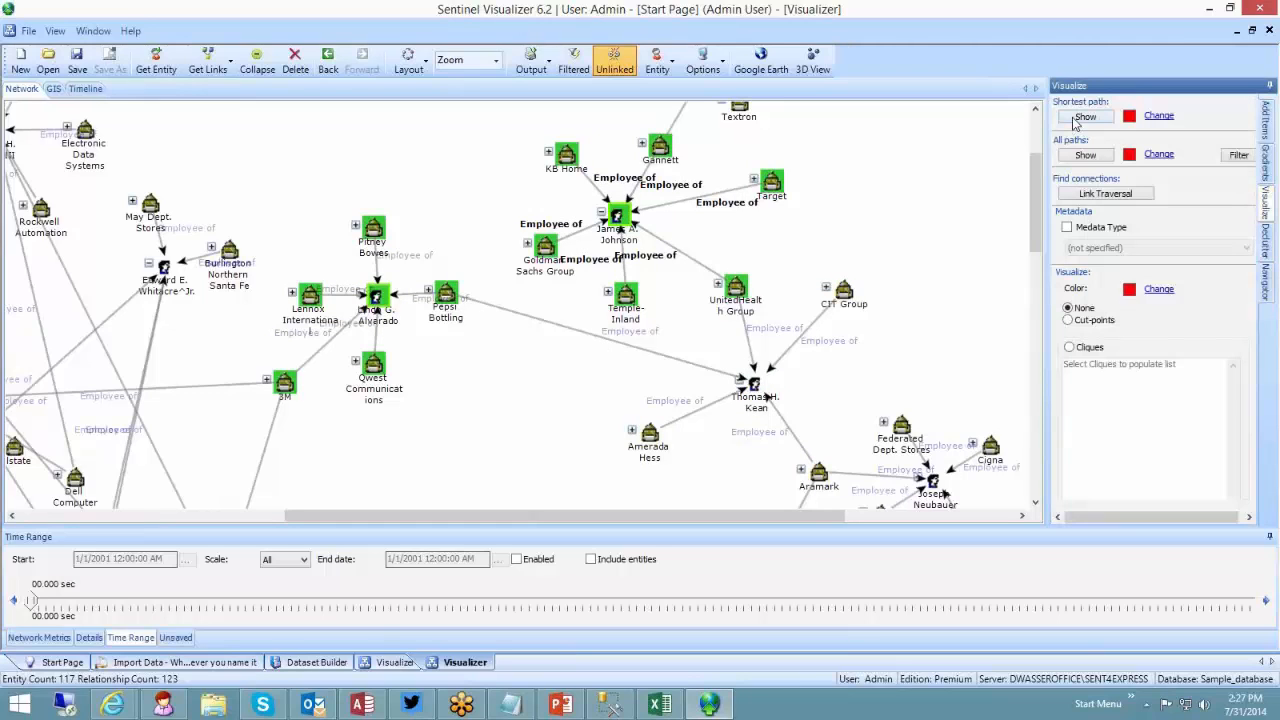
left_click(1080, 118)
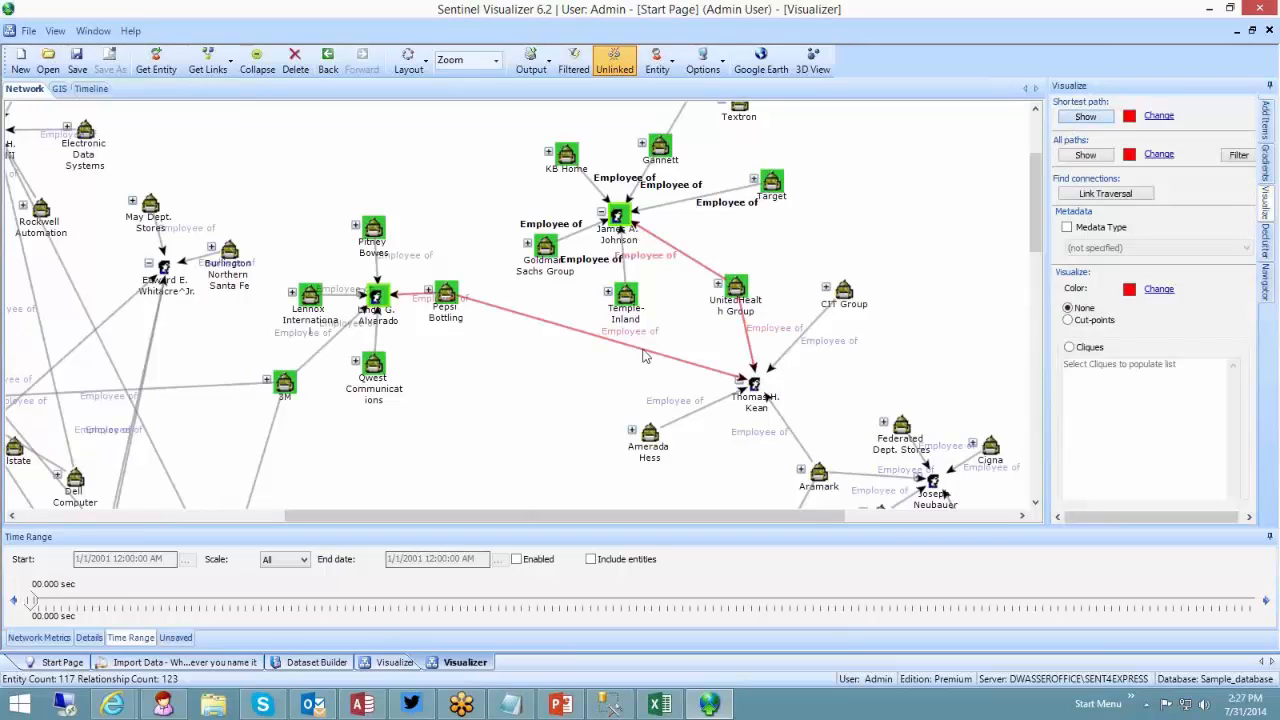
Step: Temporarily filter the network to the paths between the two selected people and spread out the people on those paths
left_click(1234, 158)
left_click(431, 328)
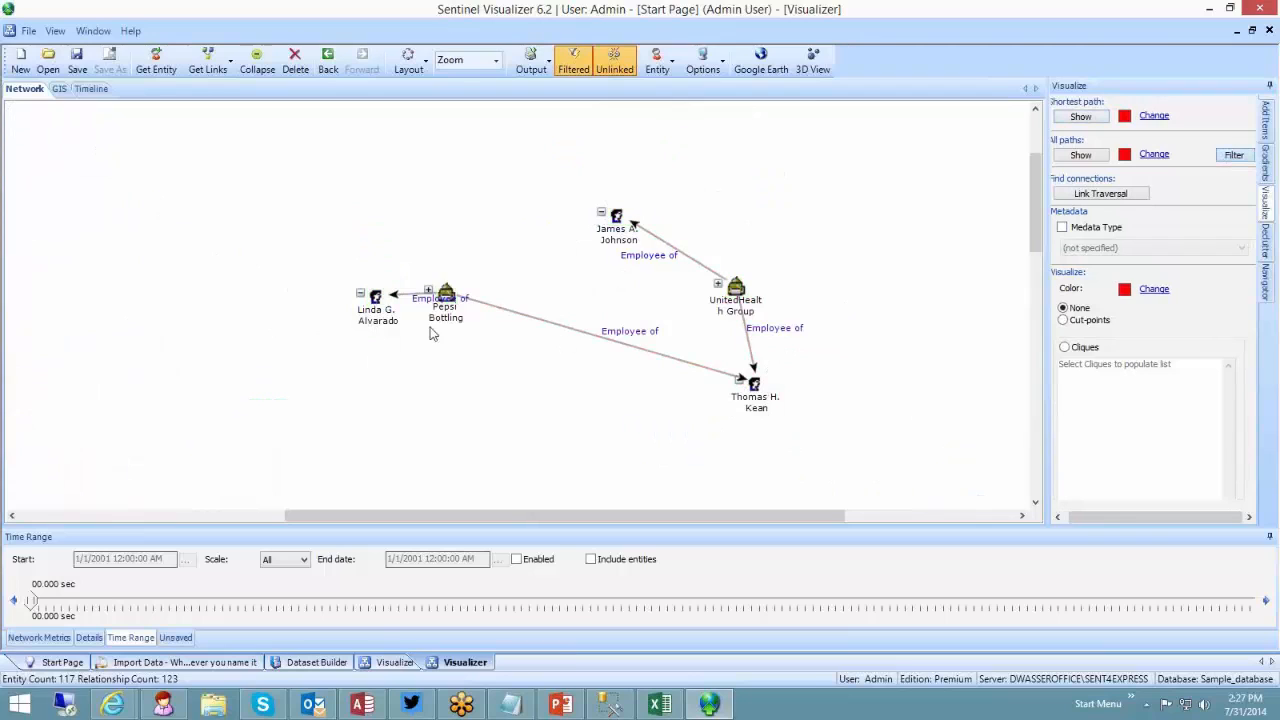
left_click_drag(380, 314, 243, 315)
left_click_drag(629, 210, 667, 150)
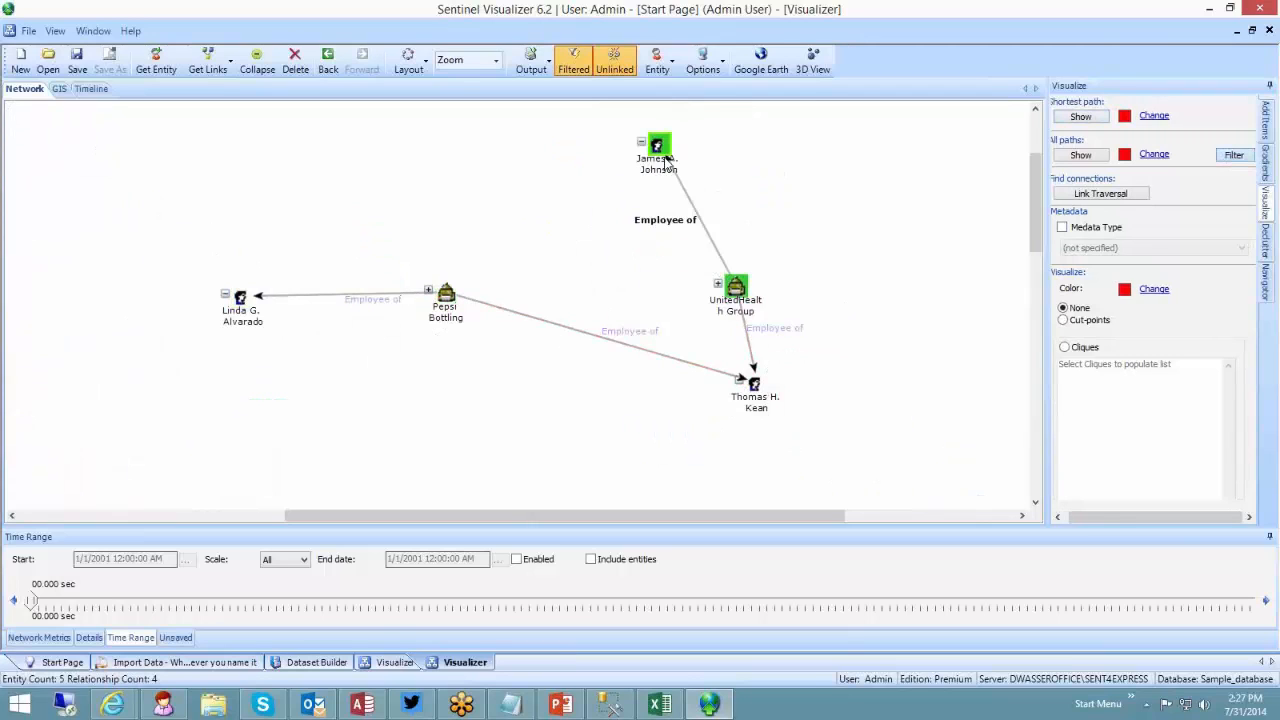
left_click_drag(760, 405, 563, 455)
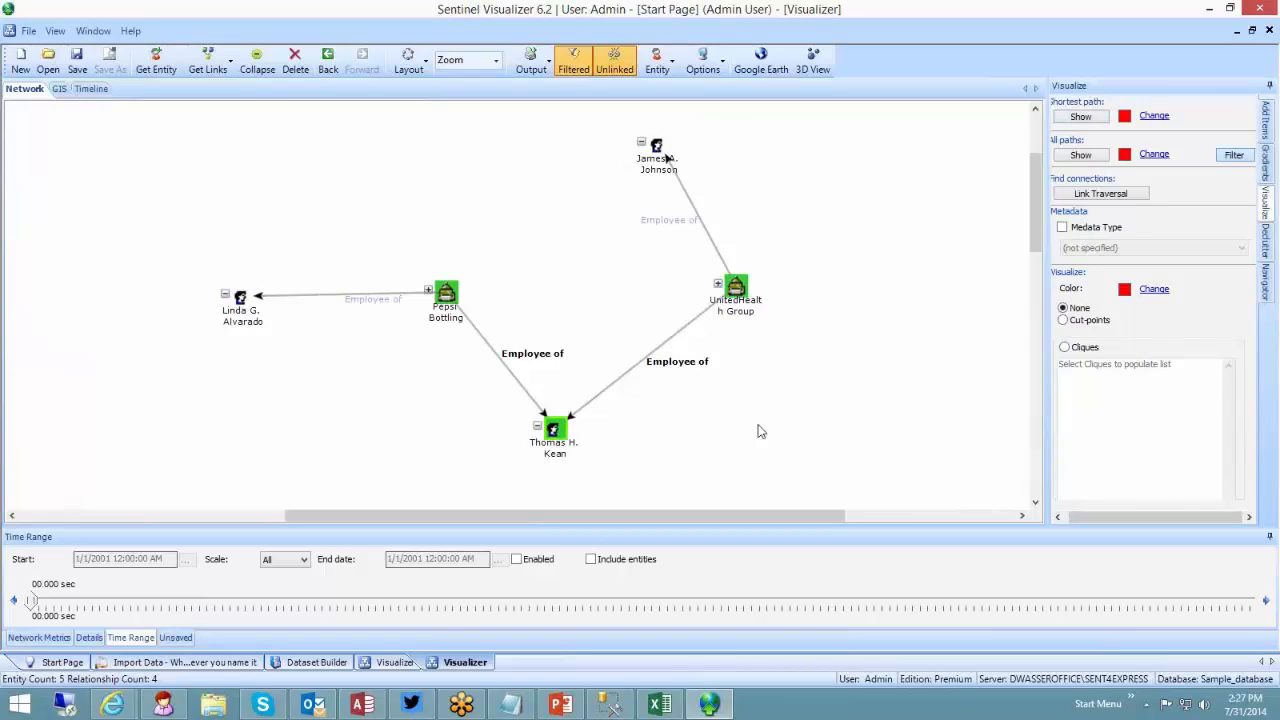
left_click(1233, 156)
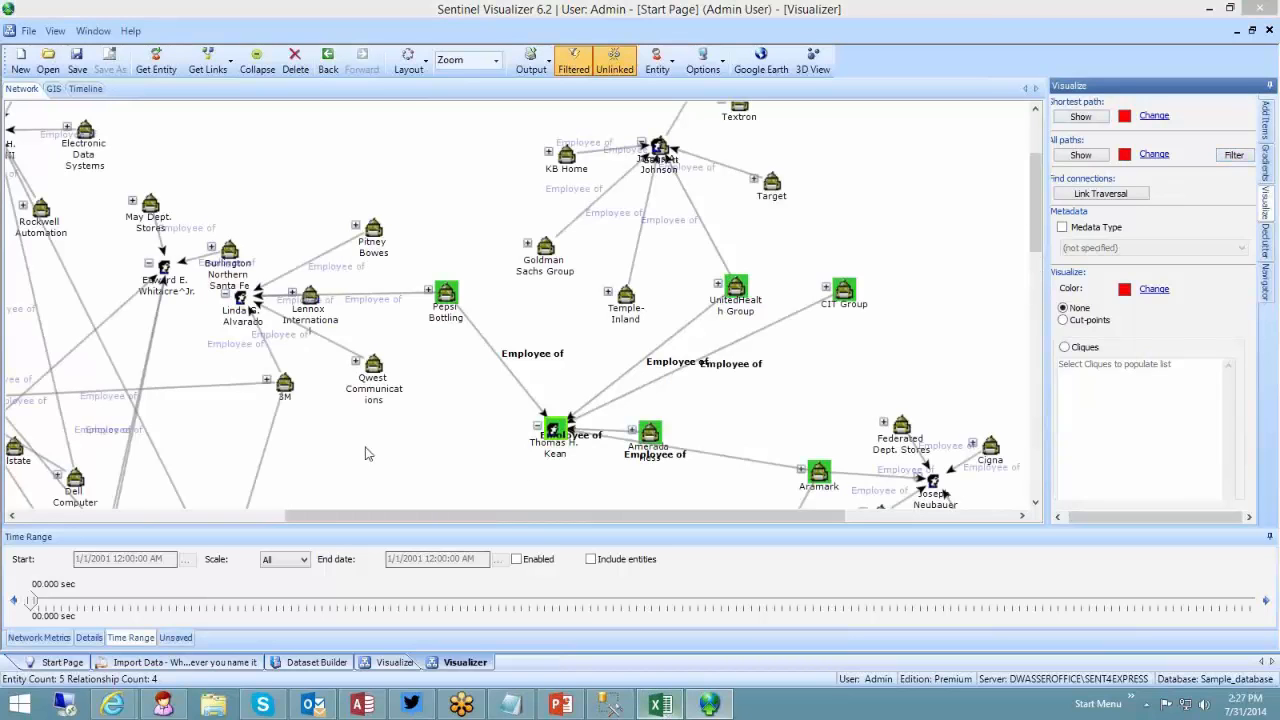
Step: Compare the CompanyPerson workbook in Excel with the network and the import mapping in Sentinel Visualizer
left_click(659, 704)
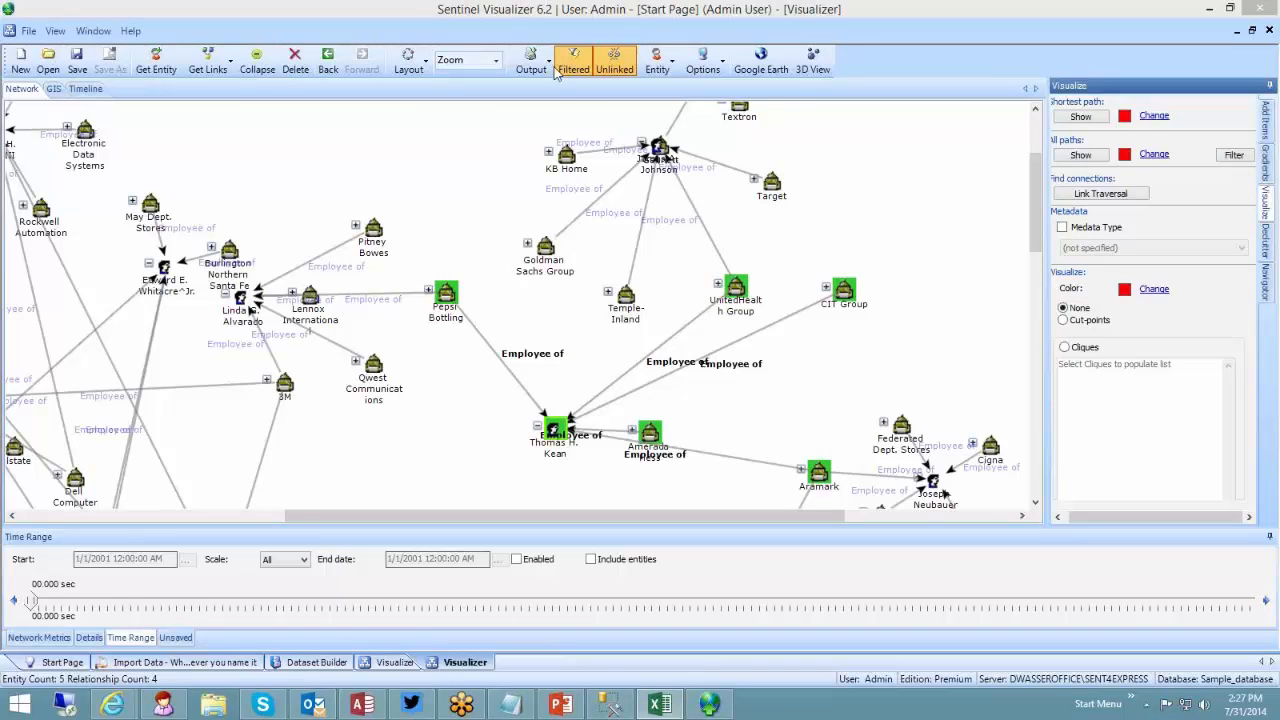
double_click(554, 66)
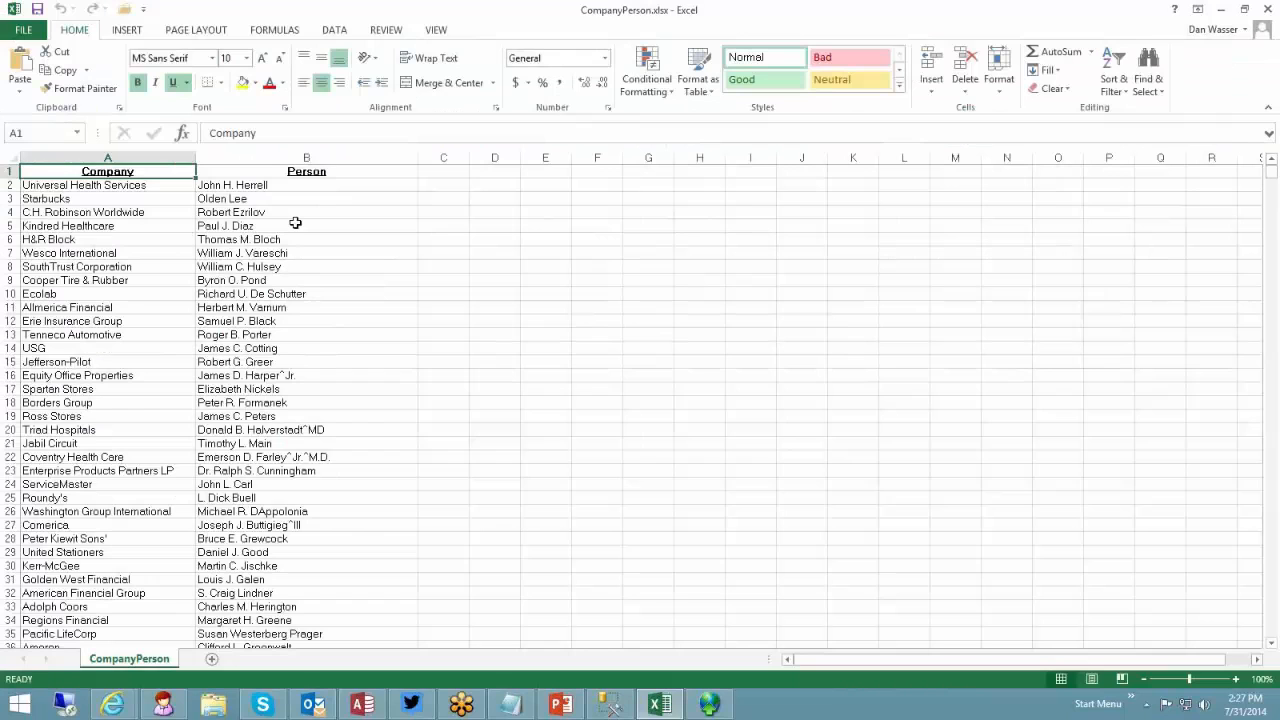
left_click(700, 703)
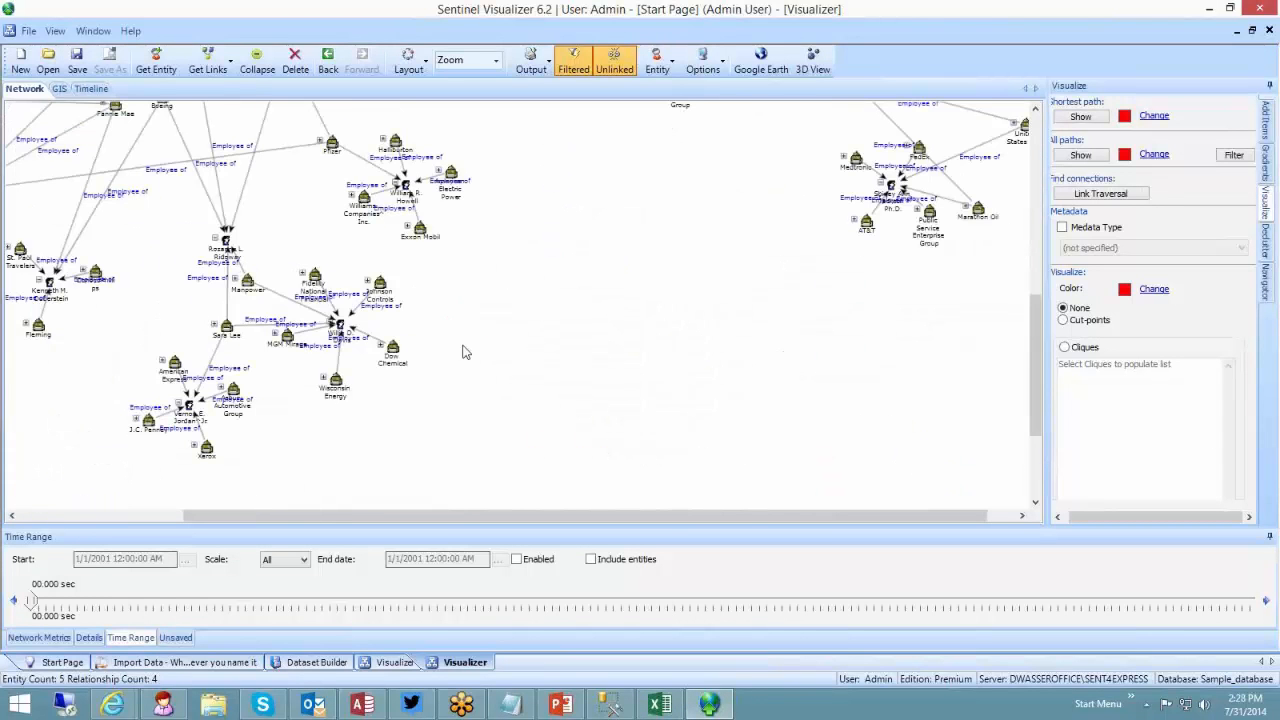
left_click(659, 704)
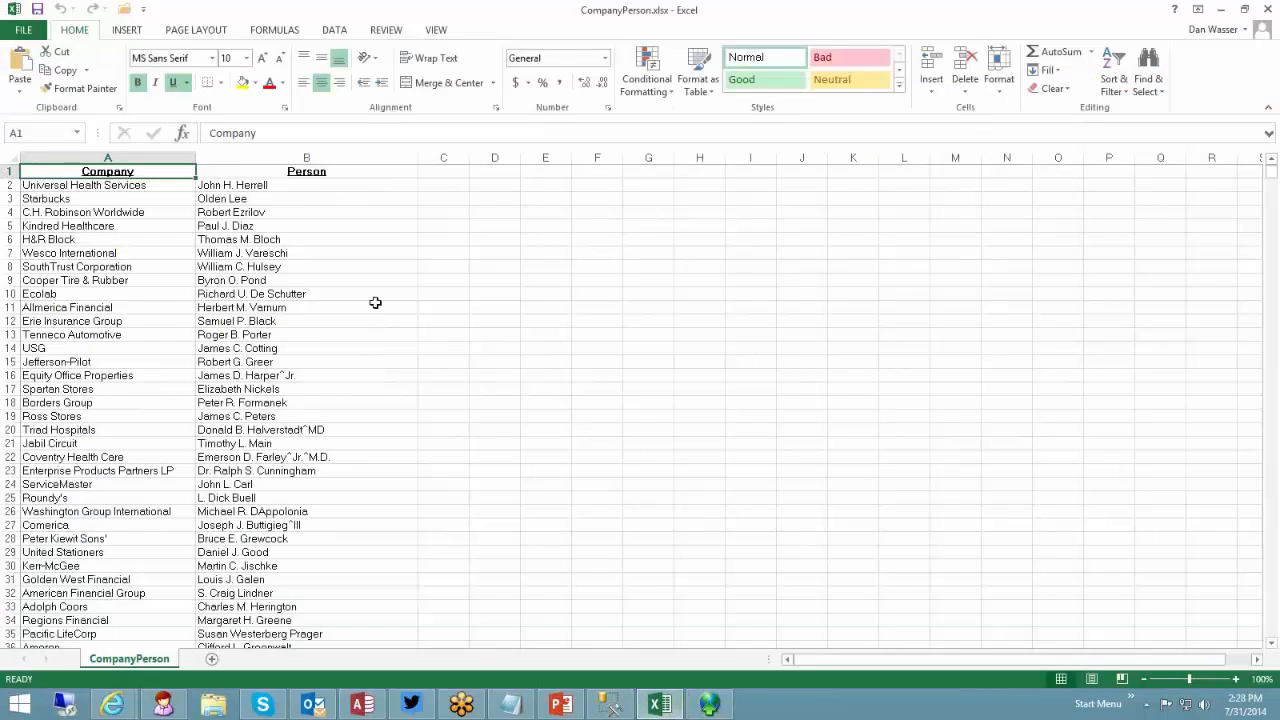
left_click(709, 704)
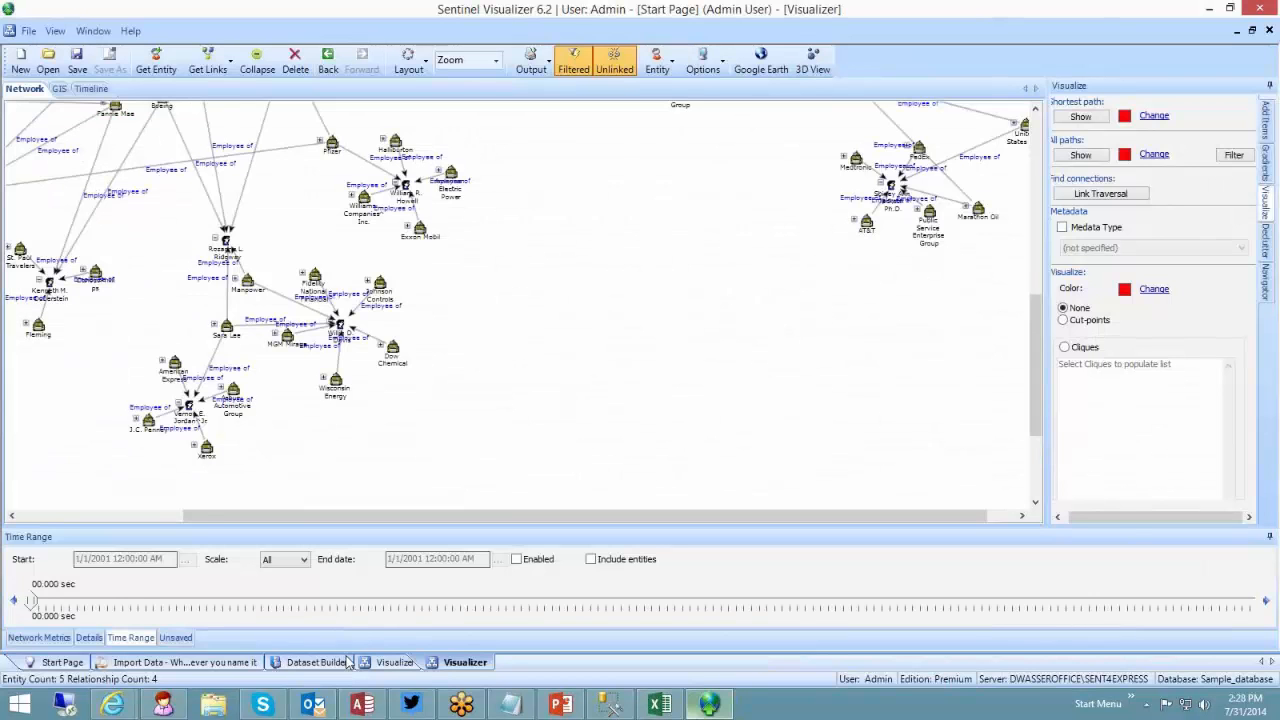
left_click(244, 664)
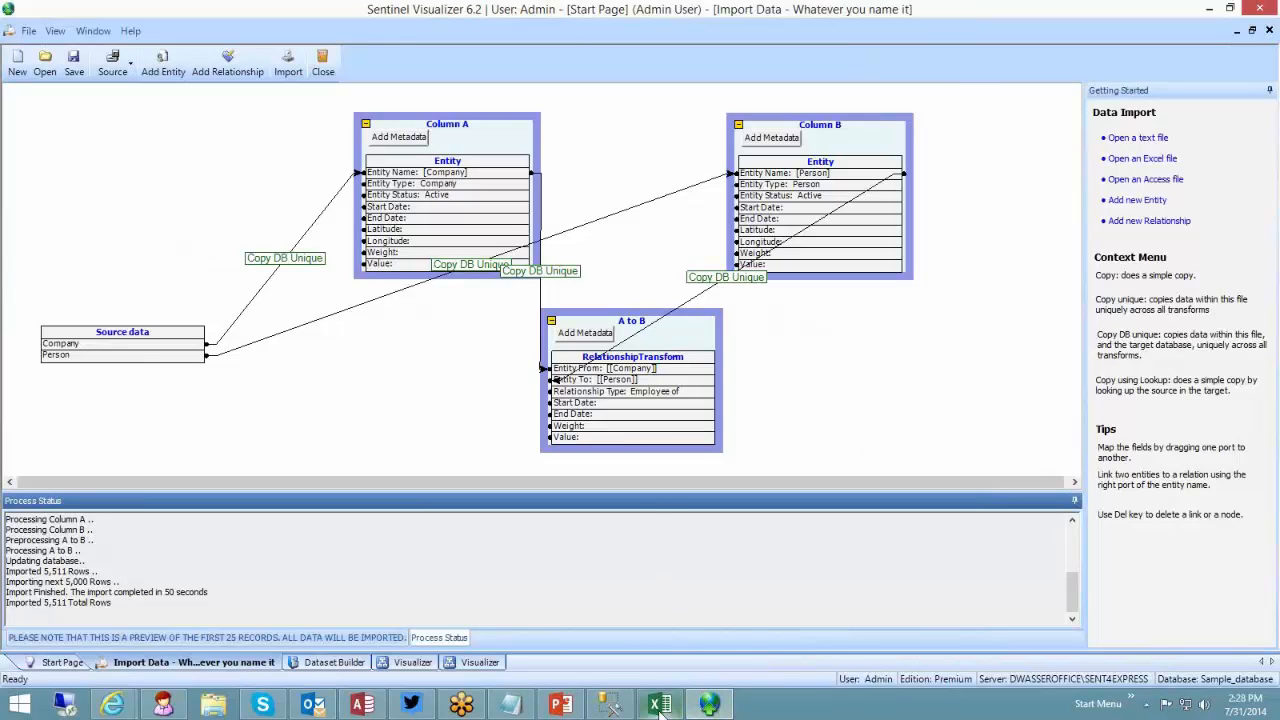
Step: Switch to Excel, close CompanyPerson.xlsx, and open the recent workbook Dept Store Gift Card Fraud.xls
mouse_move(659, 706)
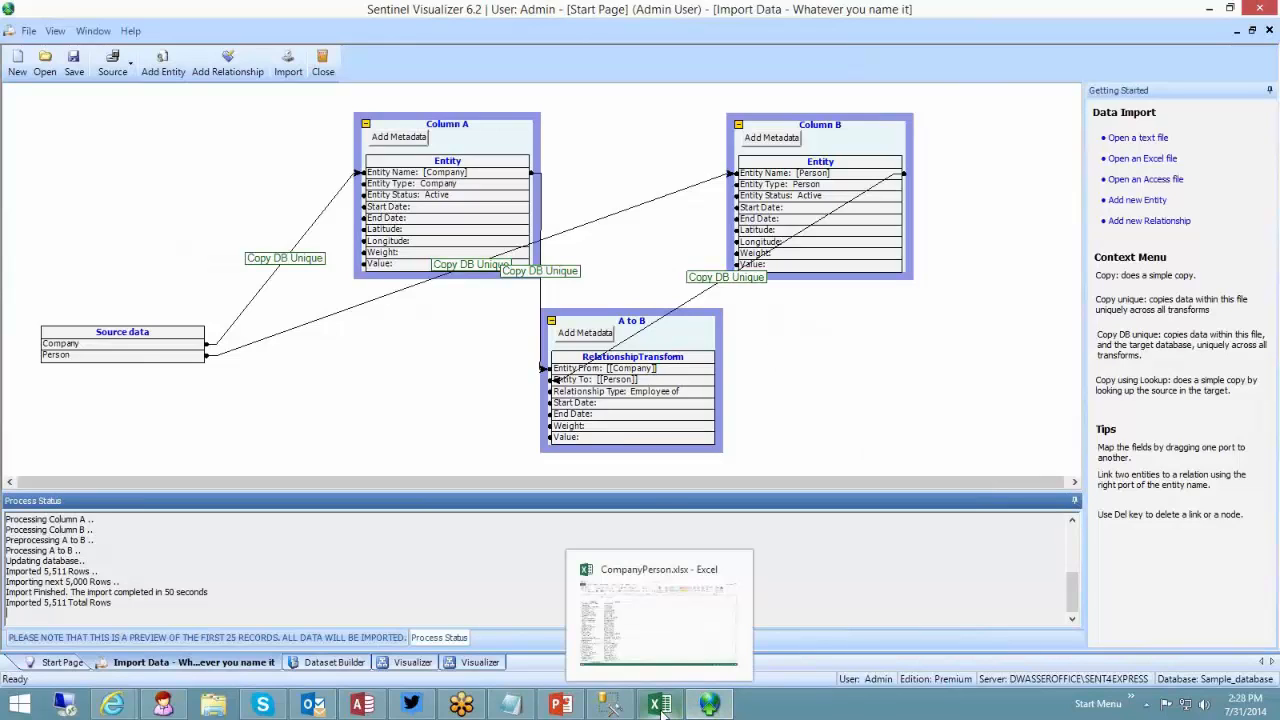
left_click(672, 646)
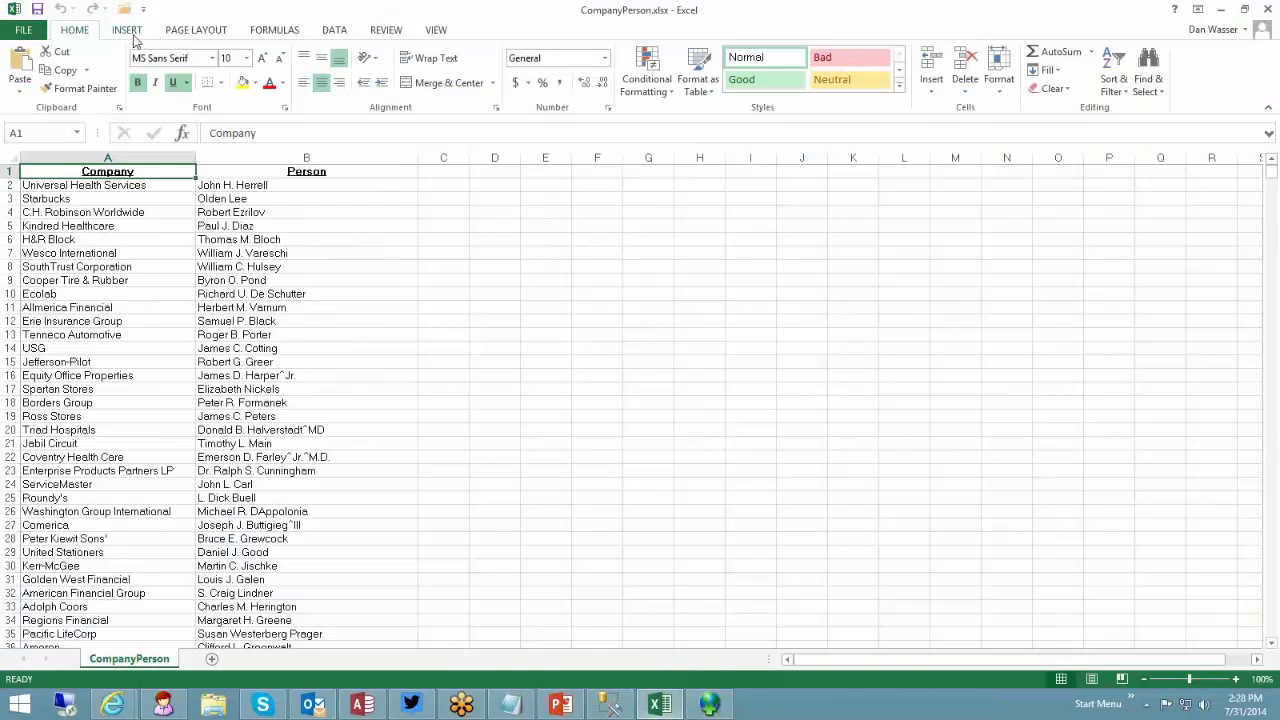
key("ctrl+w")
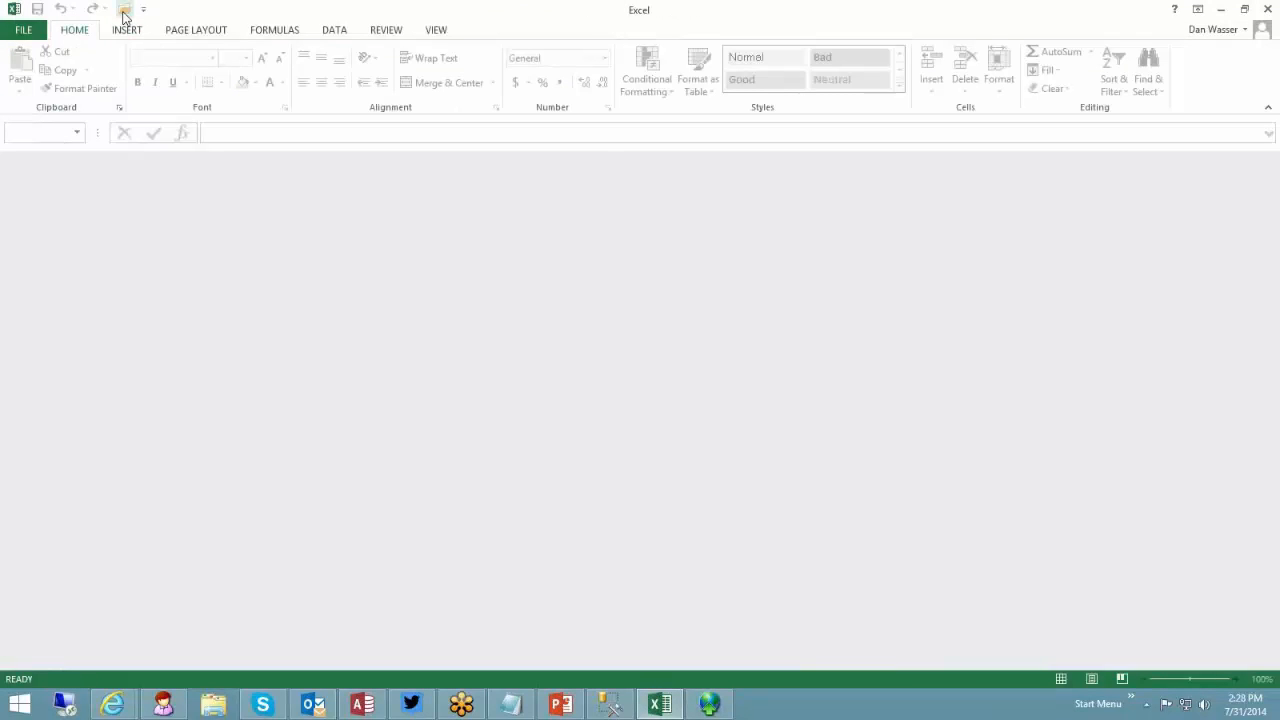
left_click(123, 10)
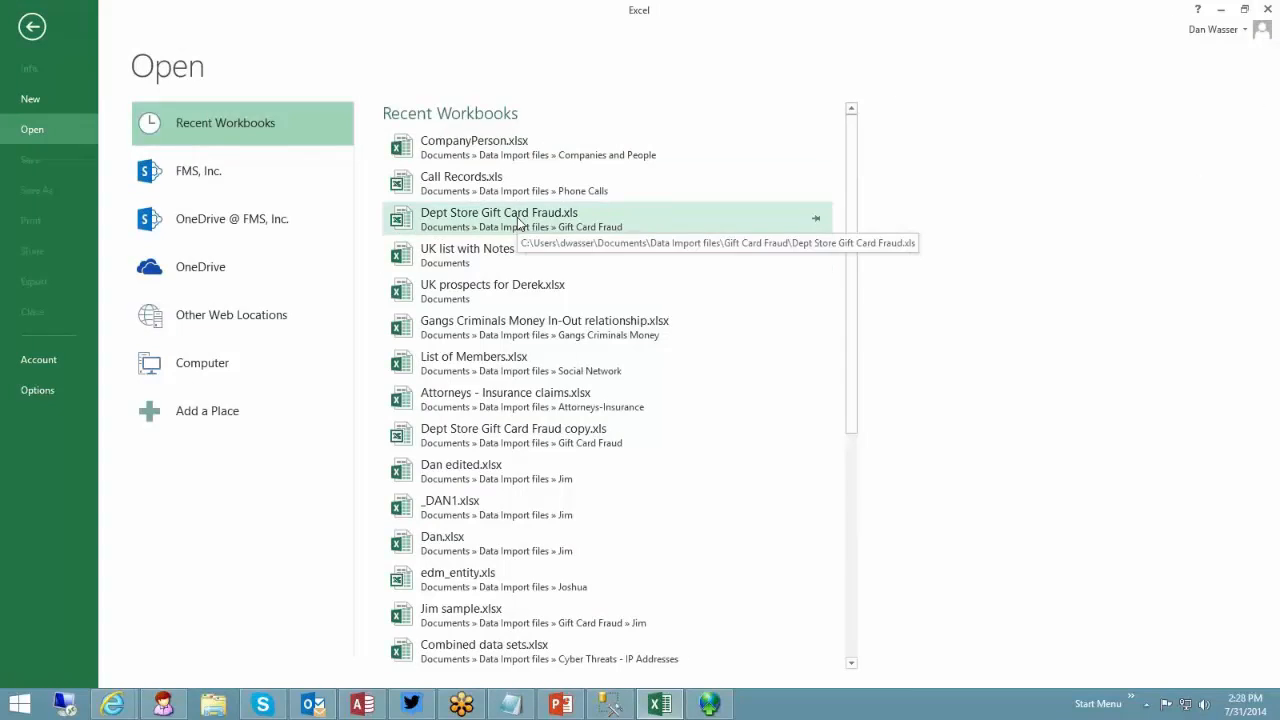
left_click(518, 222)
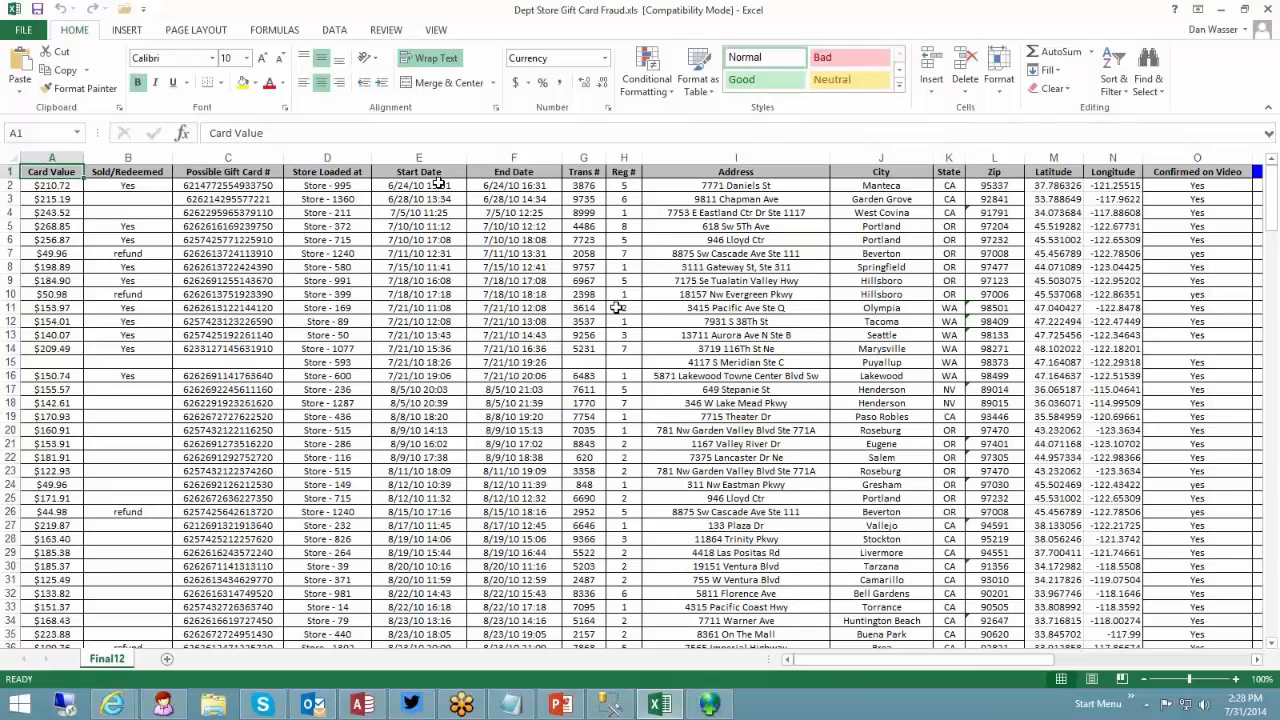
mouse_move(853, 665)
left_mouse_down()
mouse_move(993, 663)
mouse_move(856, 661)
left_mouse_up()
Step: Return to Sentinel Visualizer and close all open import, dataset and network windows without saving changes
left_click(1221, 9)
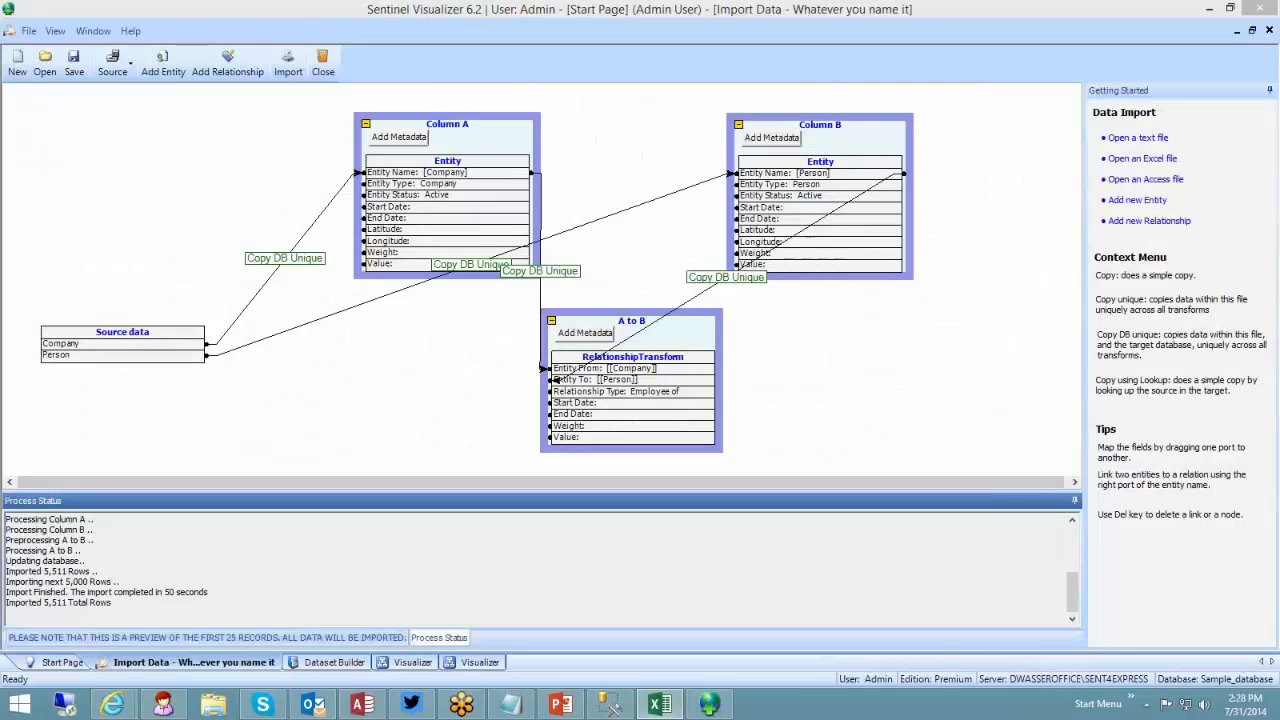
left_click(93, 31)
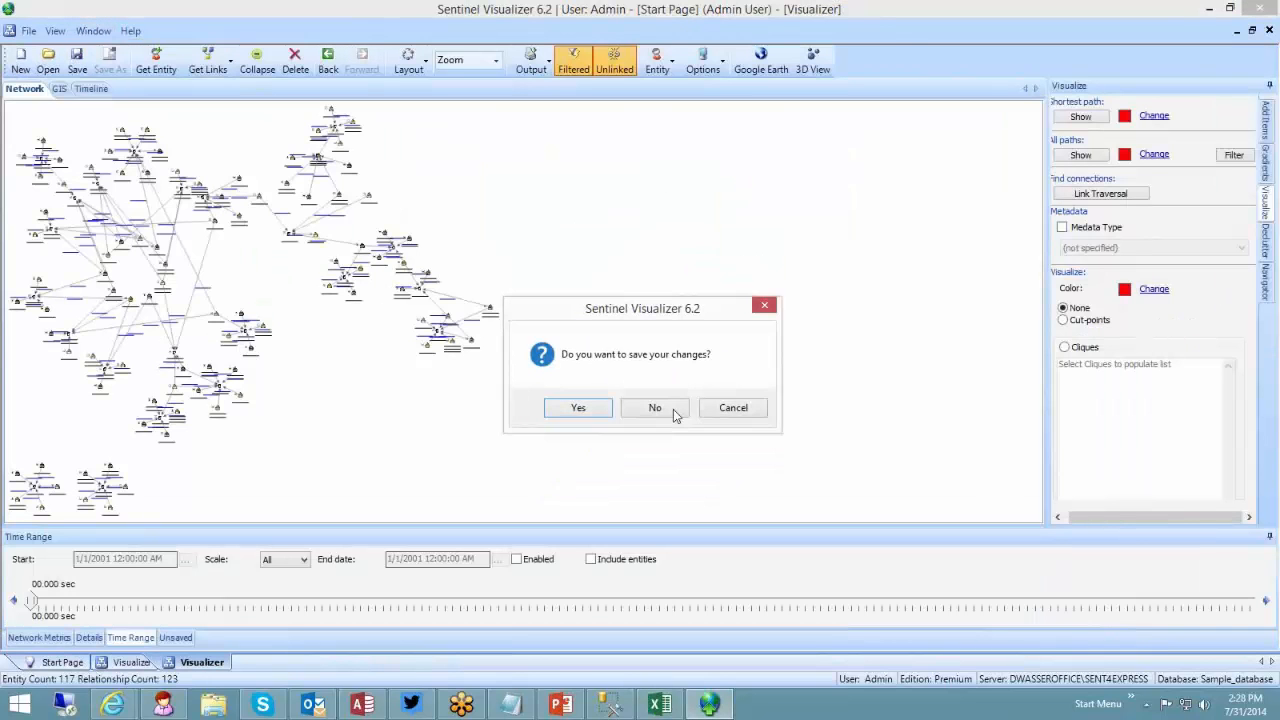
left_click(673, 409)
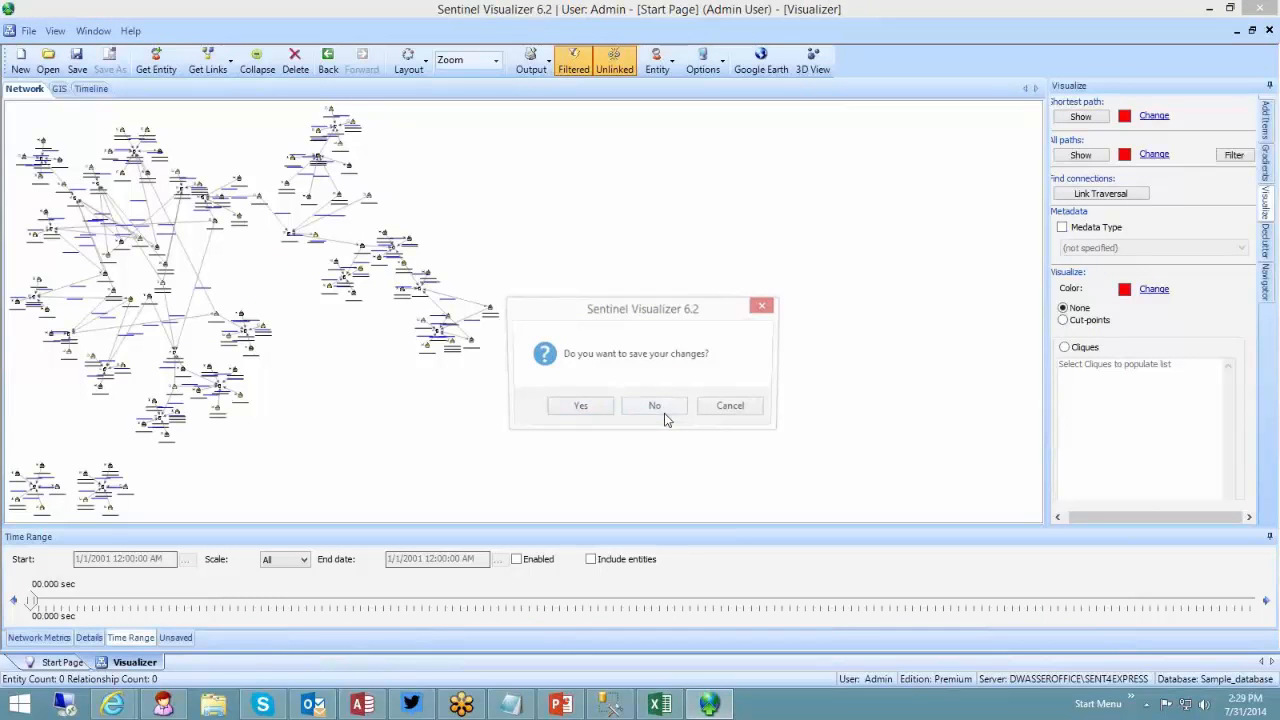
key("Return")
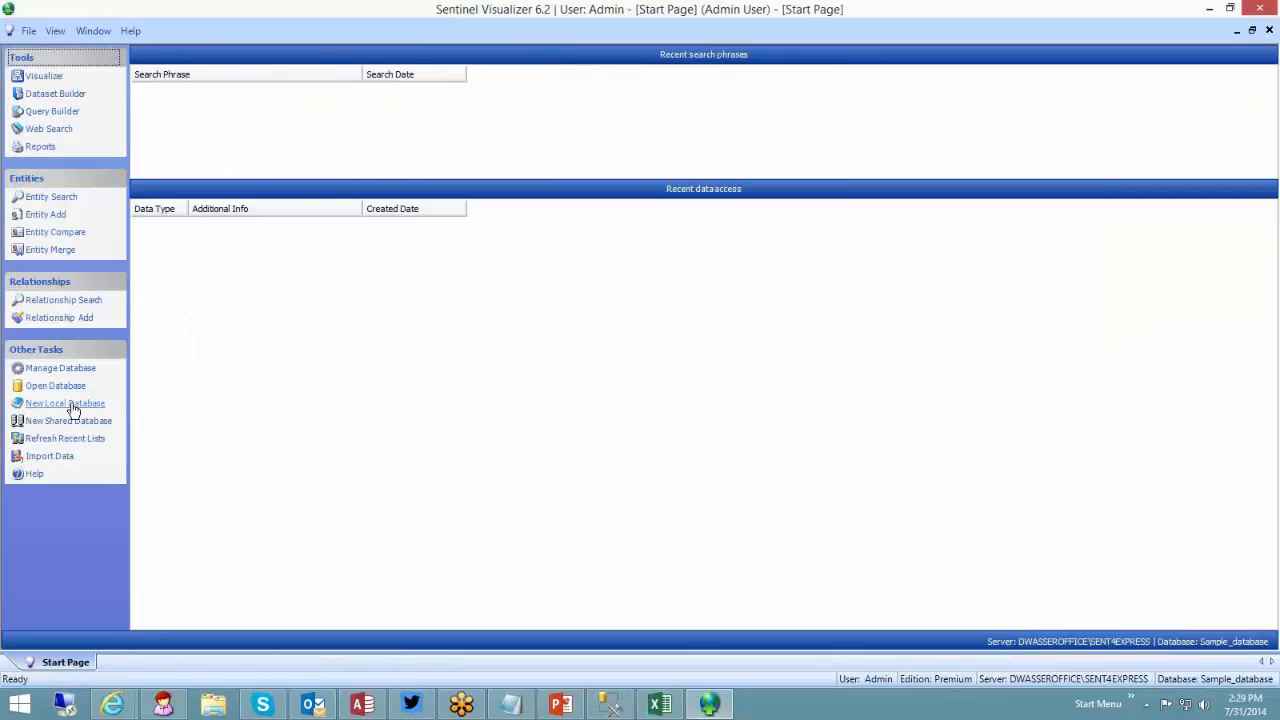
Step: Create a new local database named Test2 and open it as the current database
left_click(66, 403)
type("Test")
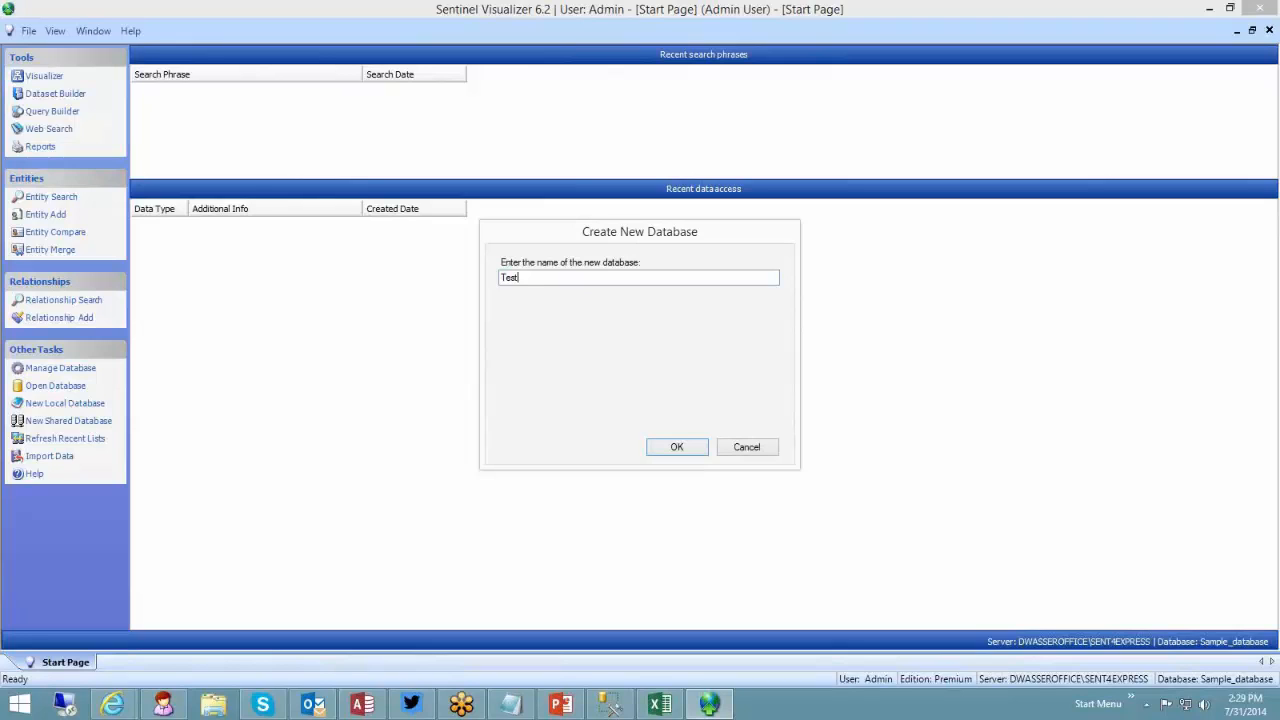
type("2")
key("Return")
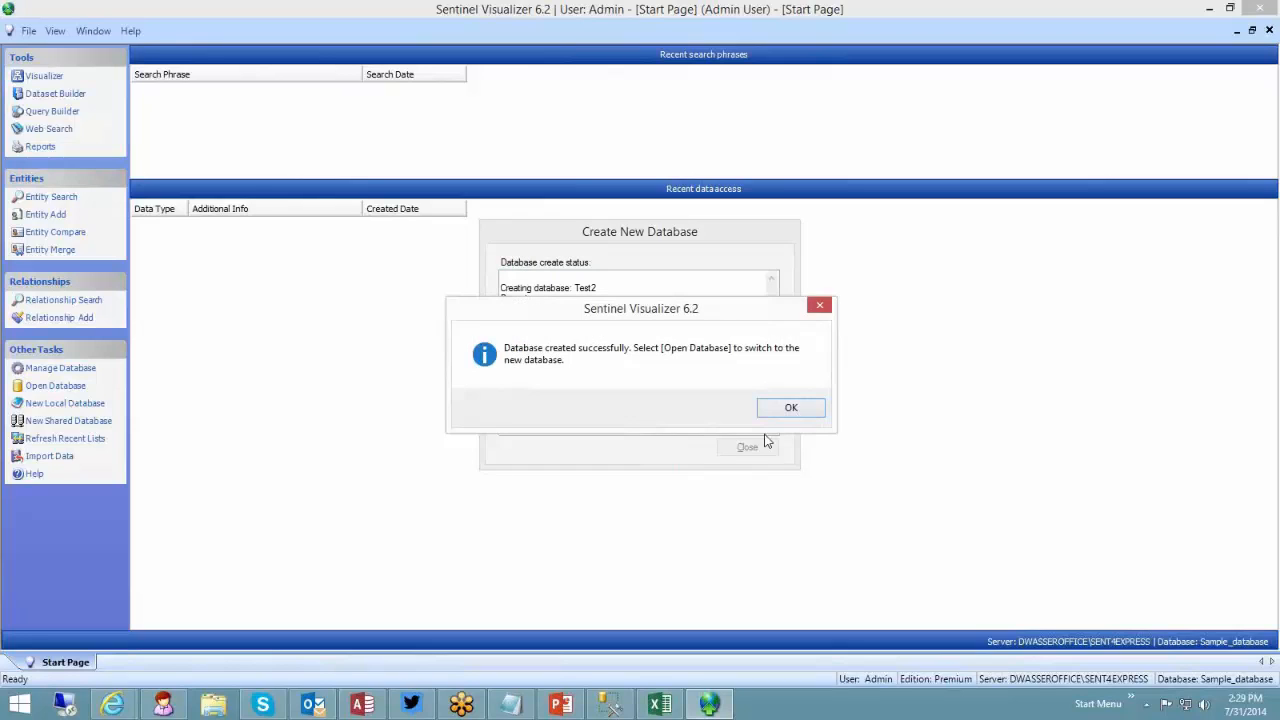
key("Return")
left_click(745, 446)
left_click(45, 387)
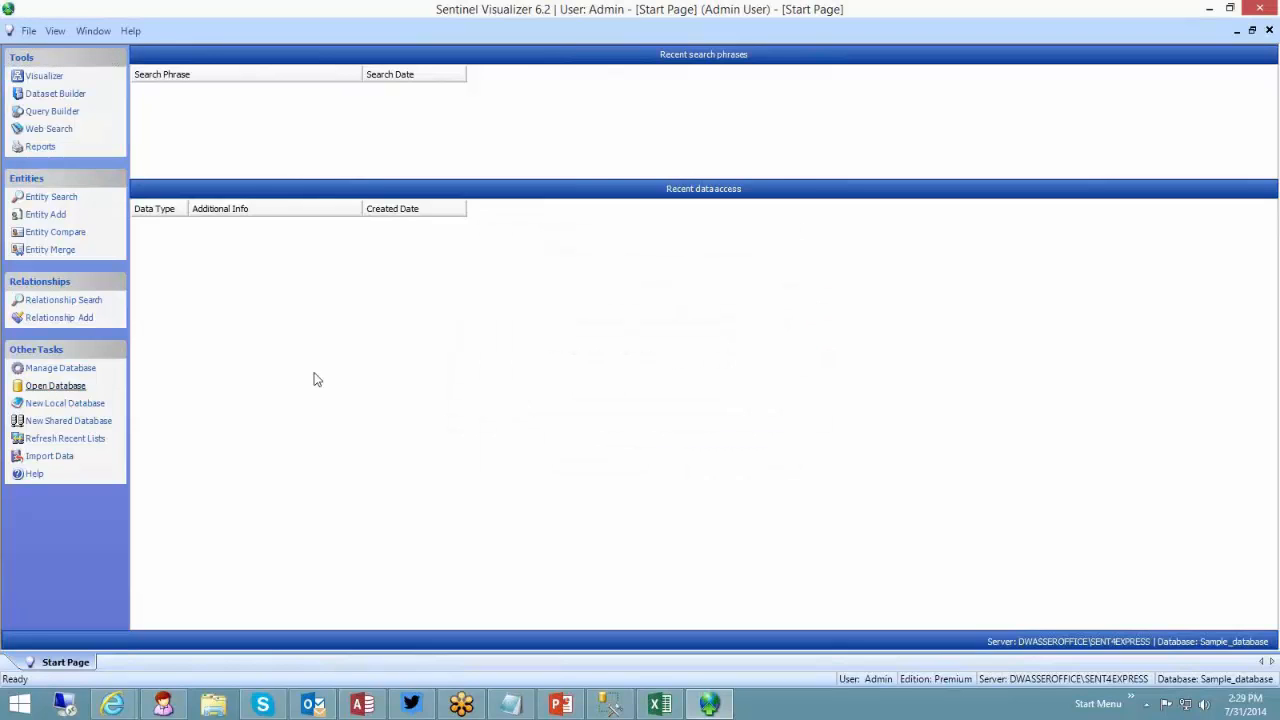
left_click(786, 442)
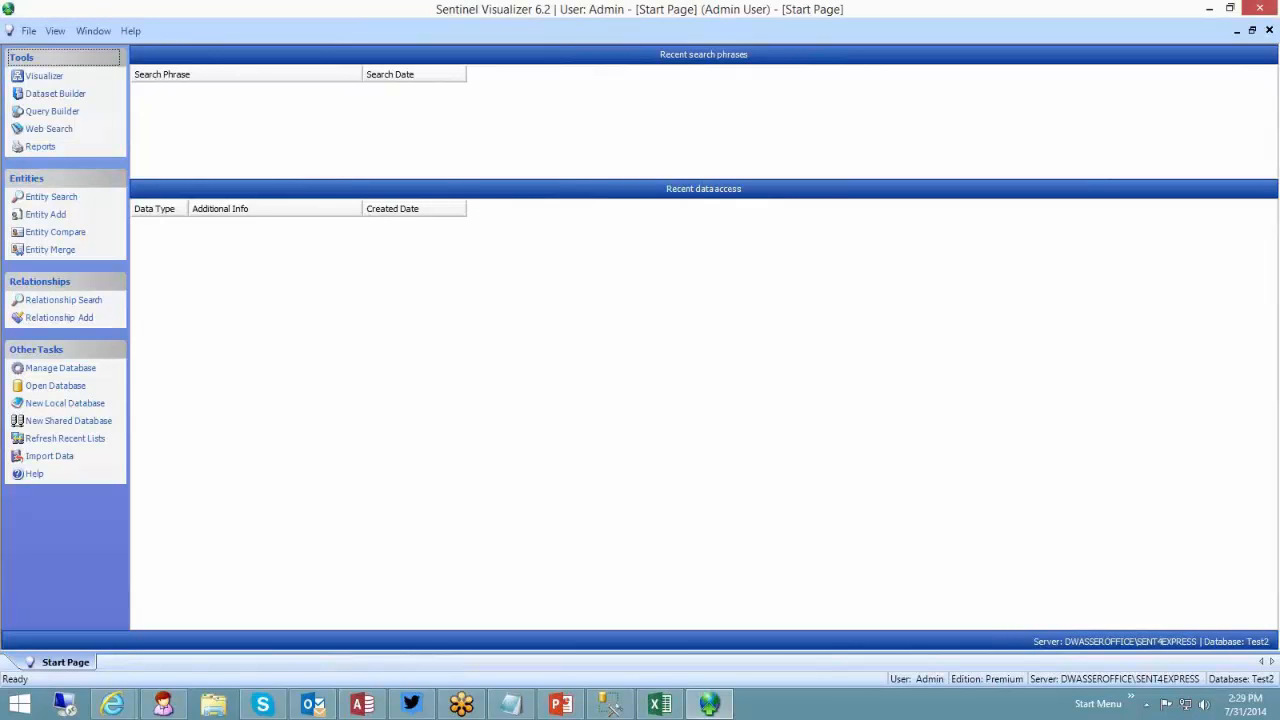
Step: Switch to the gift card fraud workbook in Excel and examine the gift card number, store, start date and end date columns
left_click_drag(1279, 118, 541, 118)
double_click(541, 118)
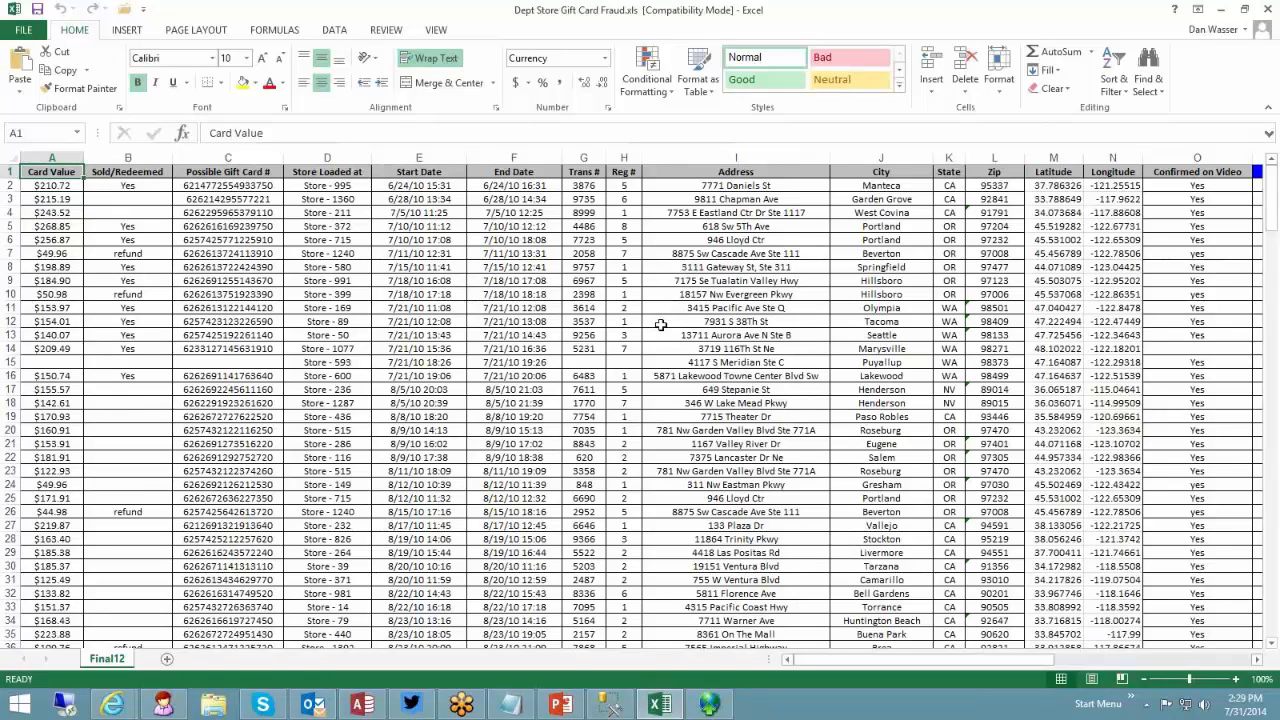
left_click(222, 200)
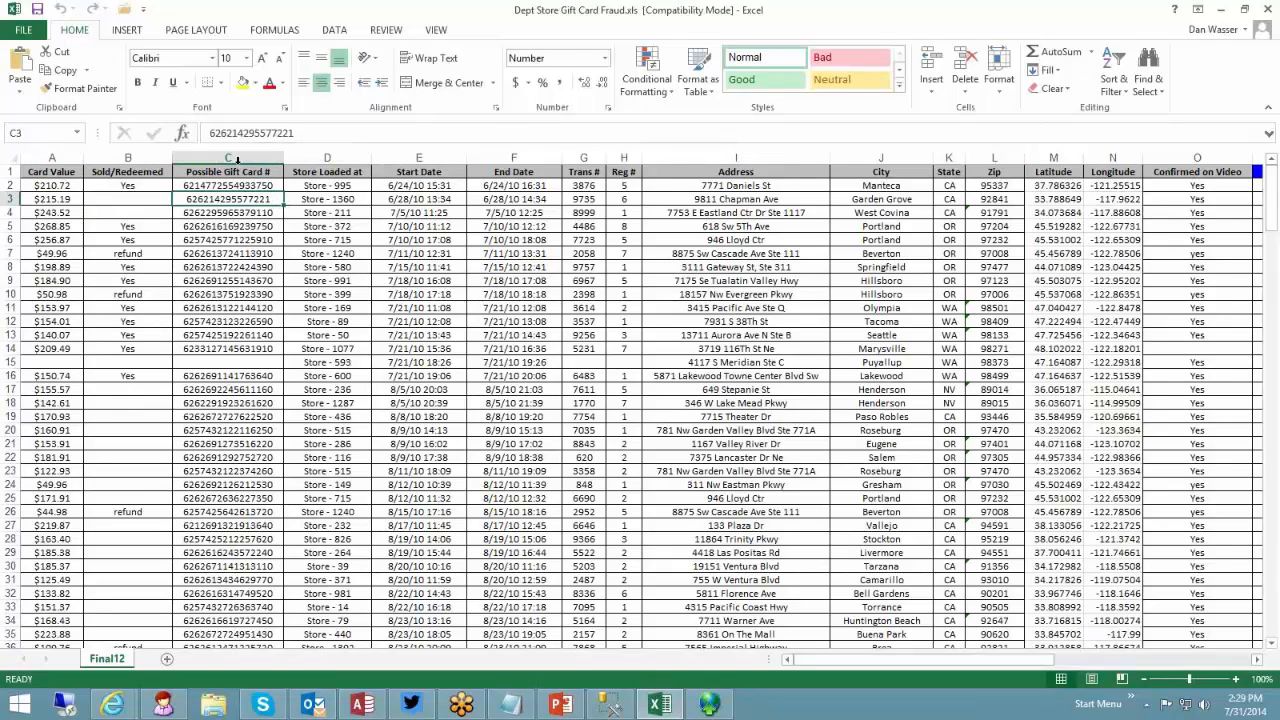
left_click(236, 159)
left_click(325, 158)
left_click(413, 158)
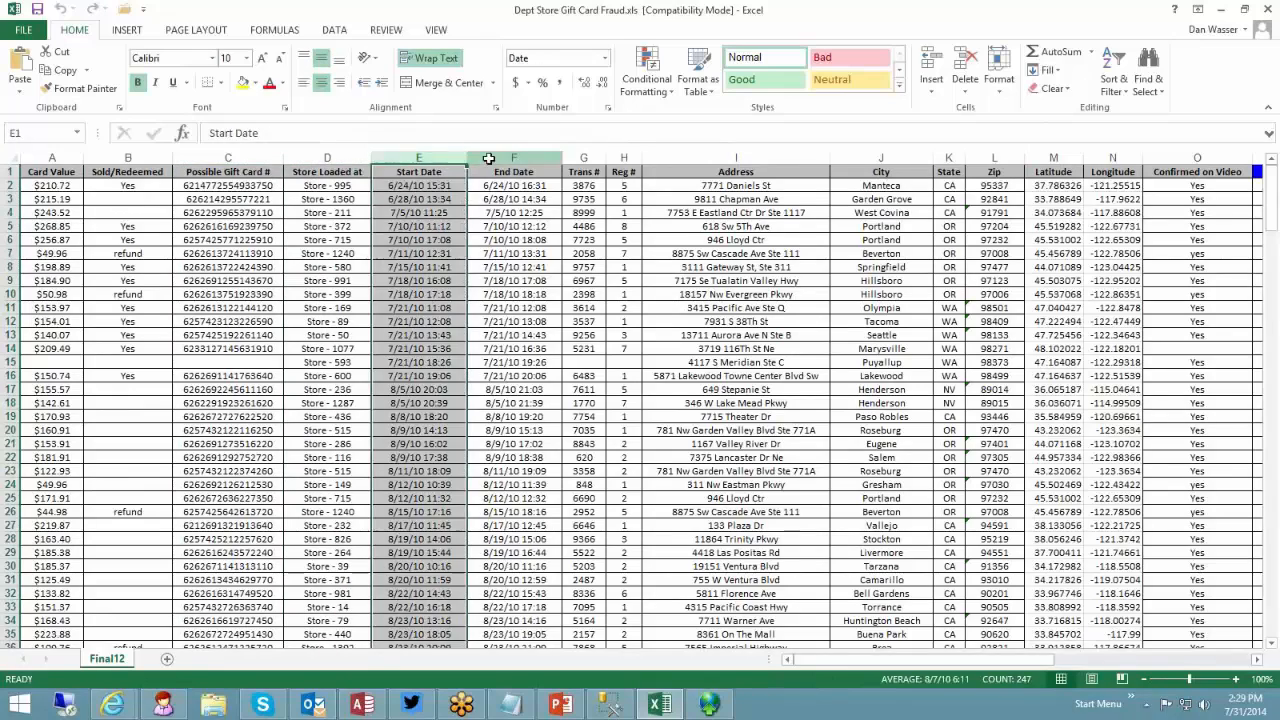
left_click(492, 158)
left_click(233, 157)
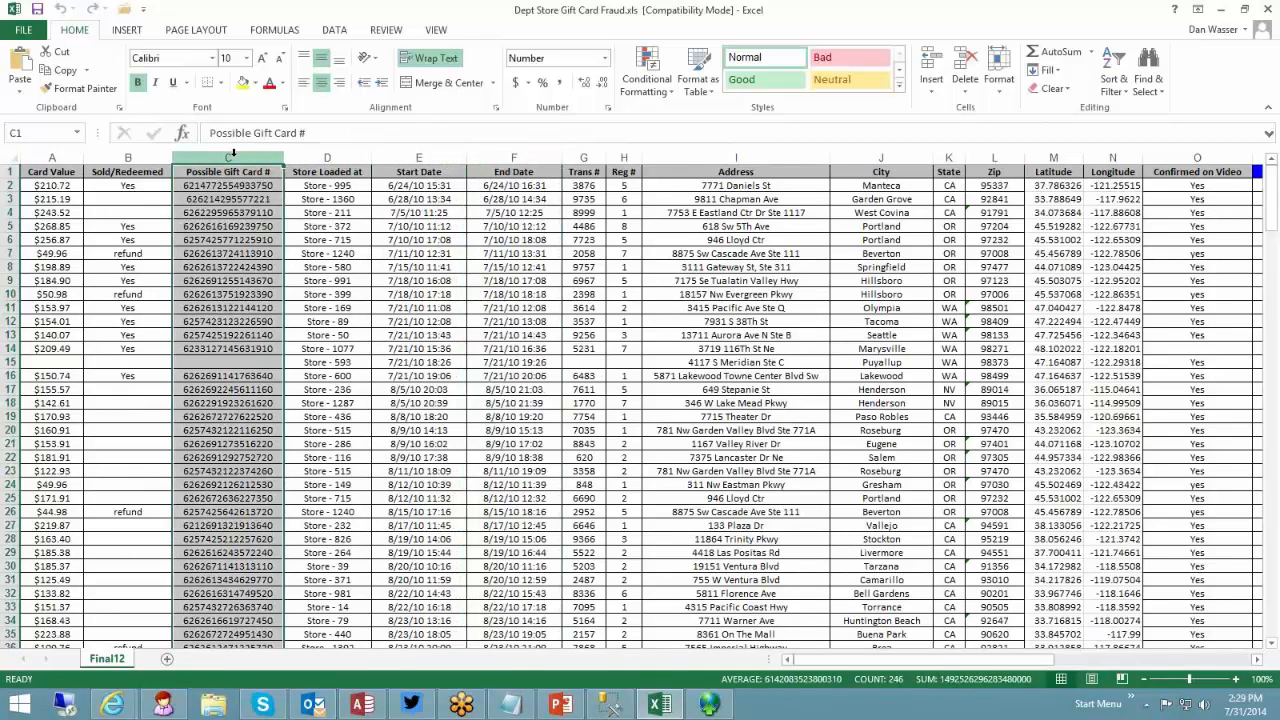
left_click(250, 320)
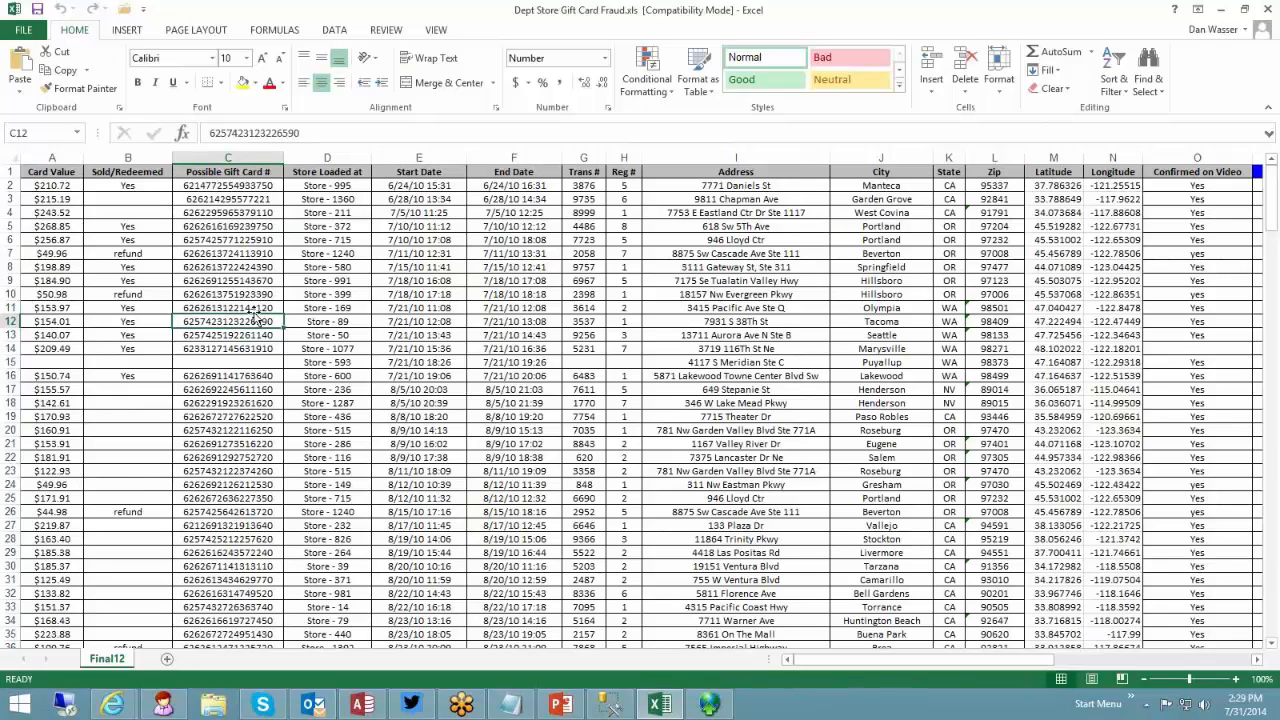
left_click(237, 173)
left_click(258, 251)
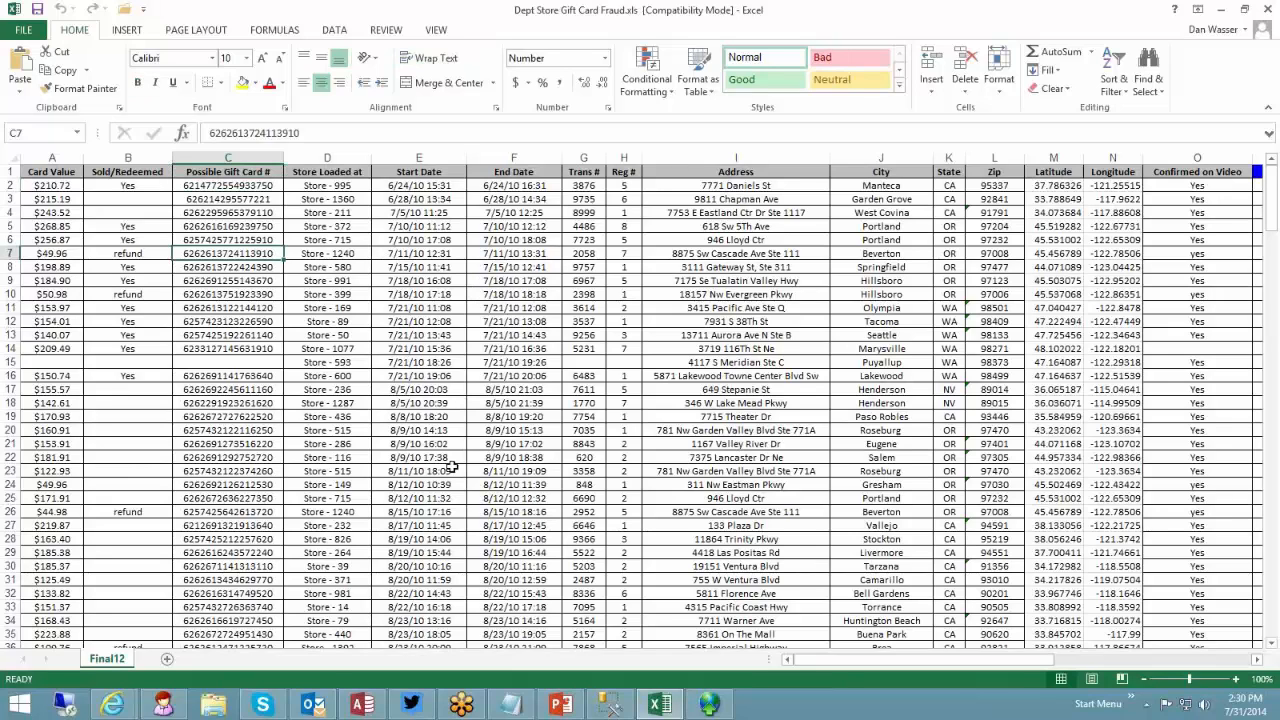
Step: Create a new blank workbook and widen columns A, B and C
left_click(23, 29)
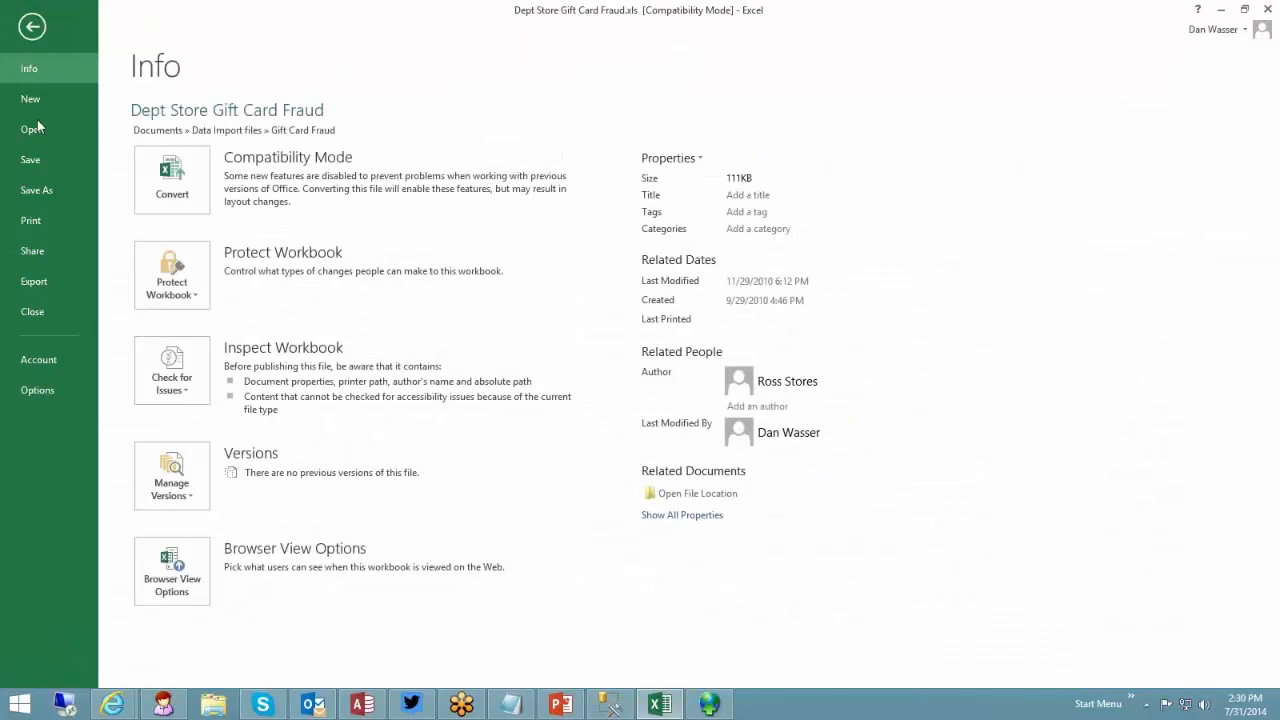
left_click(43, 99)
left_click(209, 302)
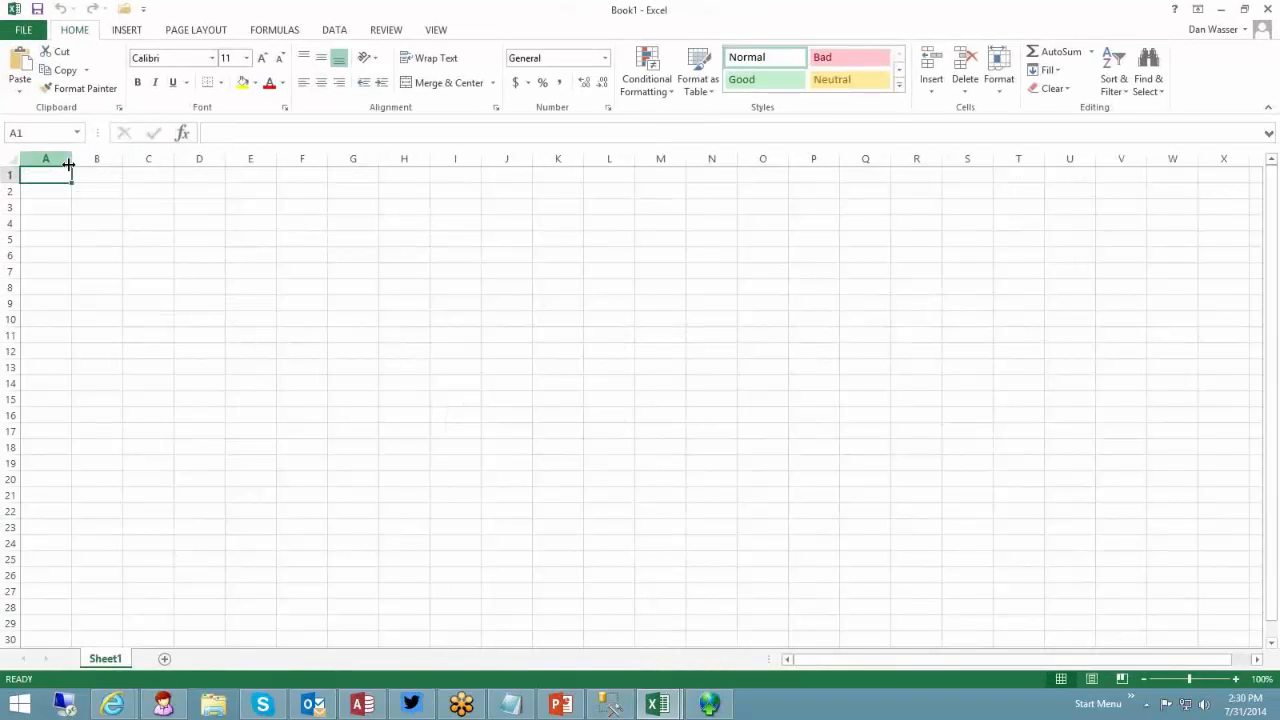
left_click_drag(72, 158, 711, 160)
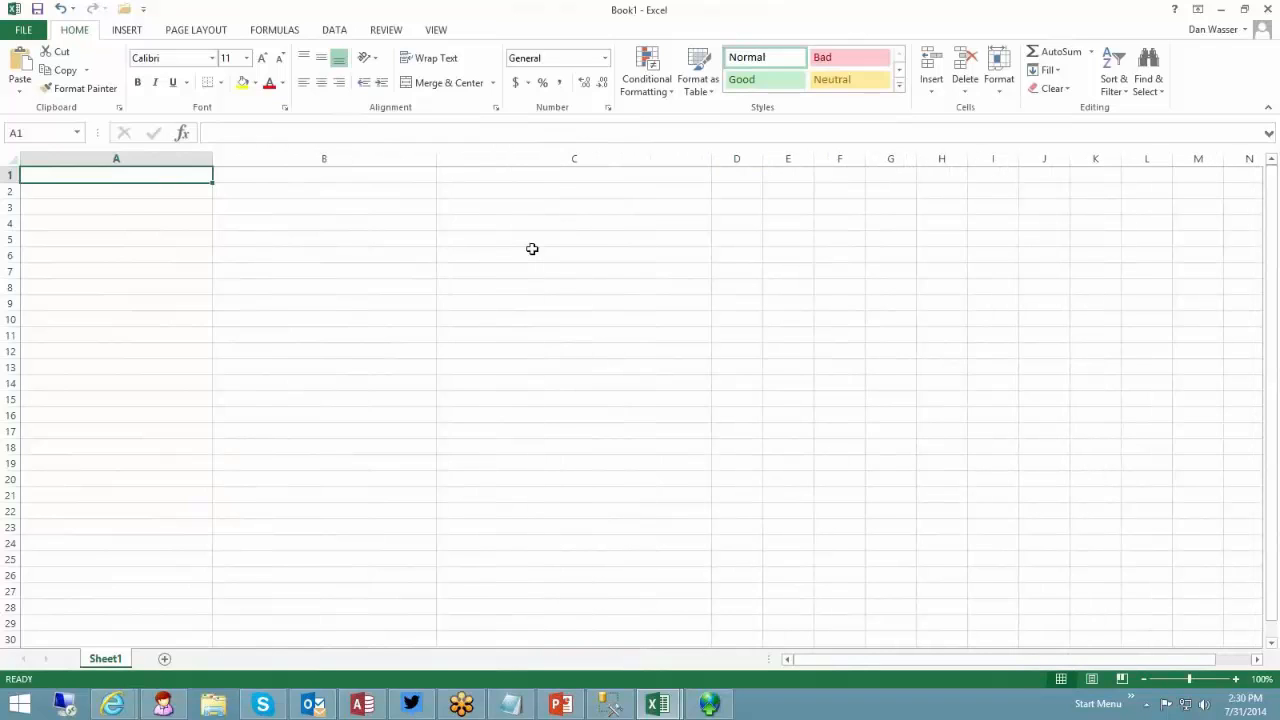
Step: Enter the headers Person, Role and Band in cells A1 to C1
type("Person")
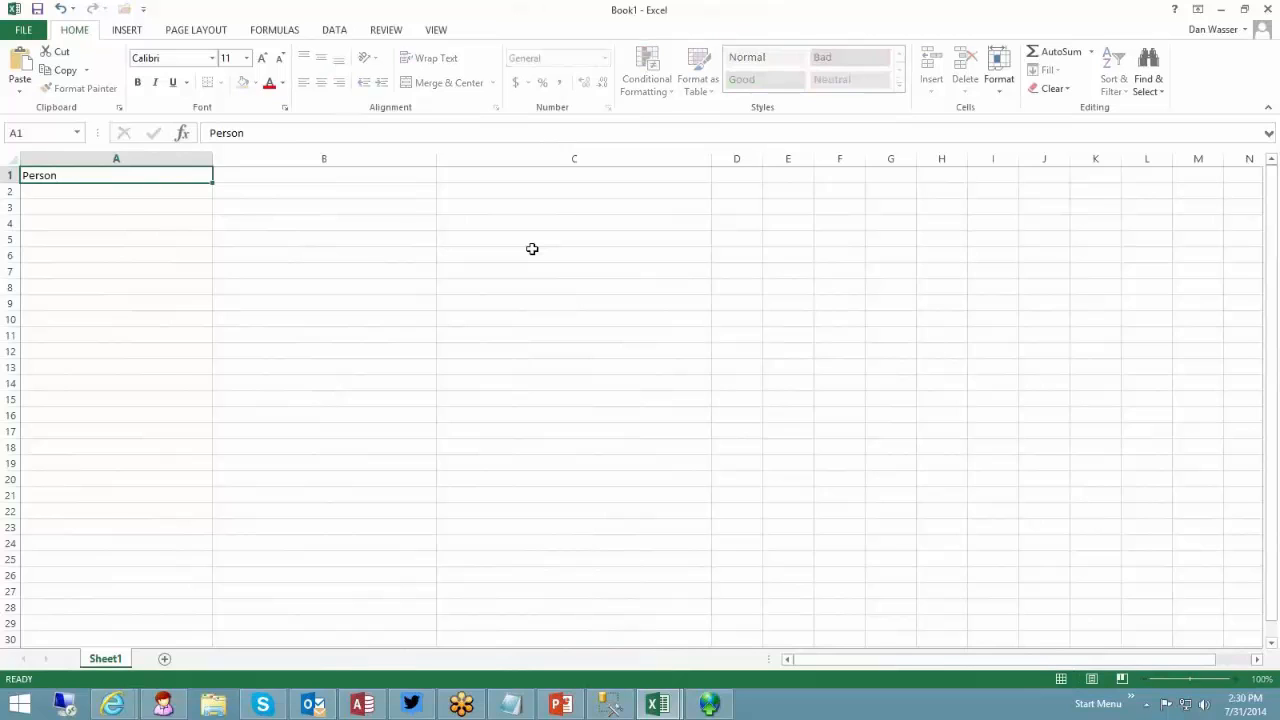
key("Tab")
type("Role")
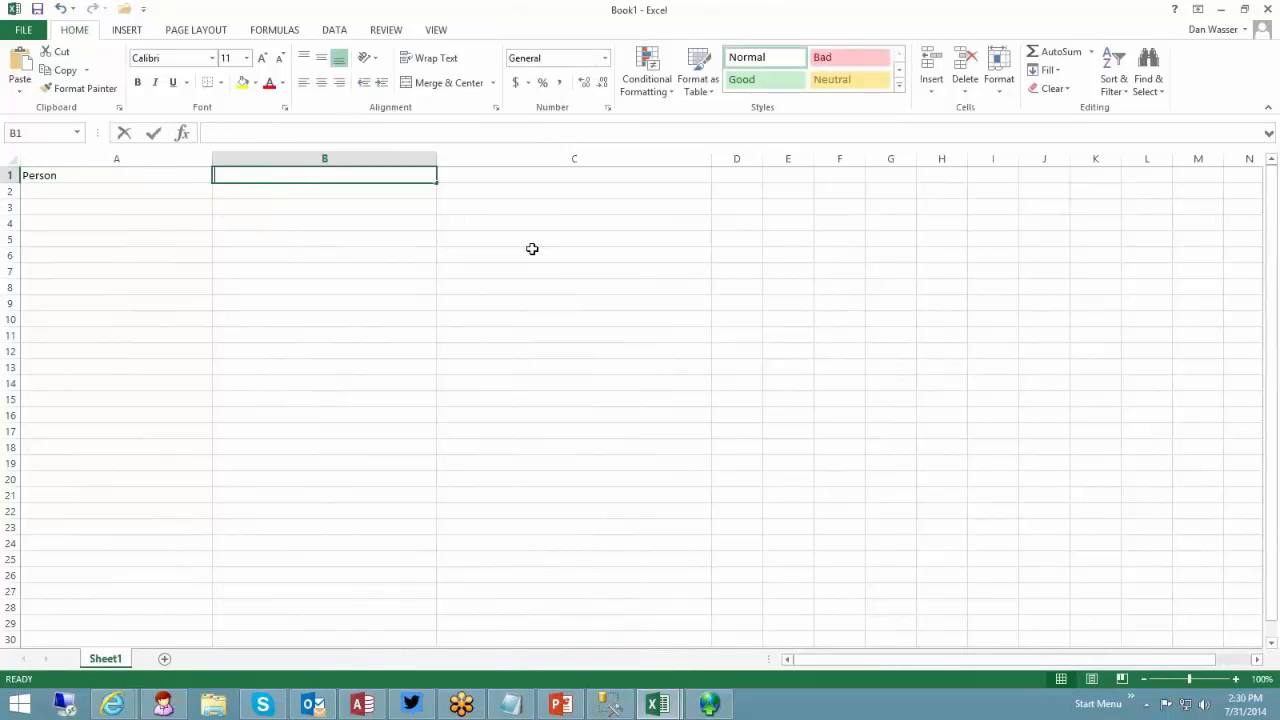
key("Tab")
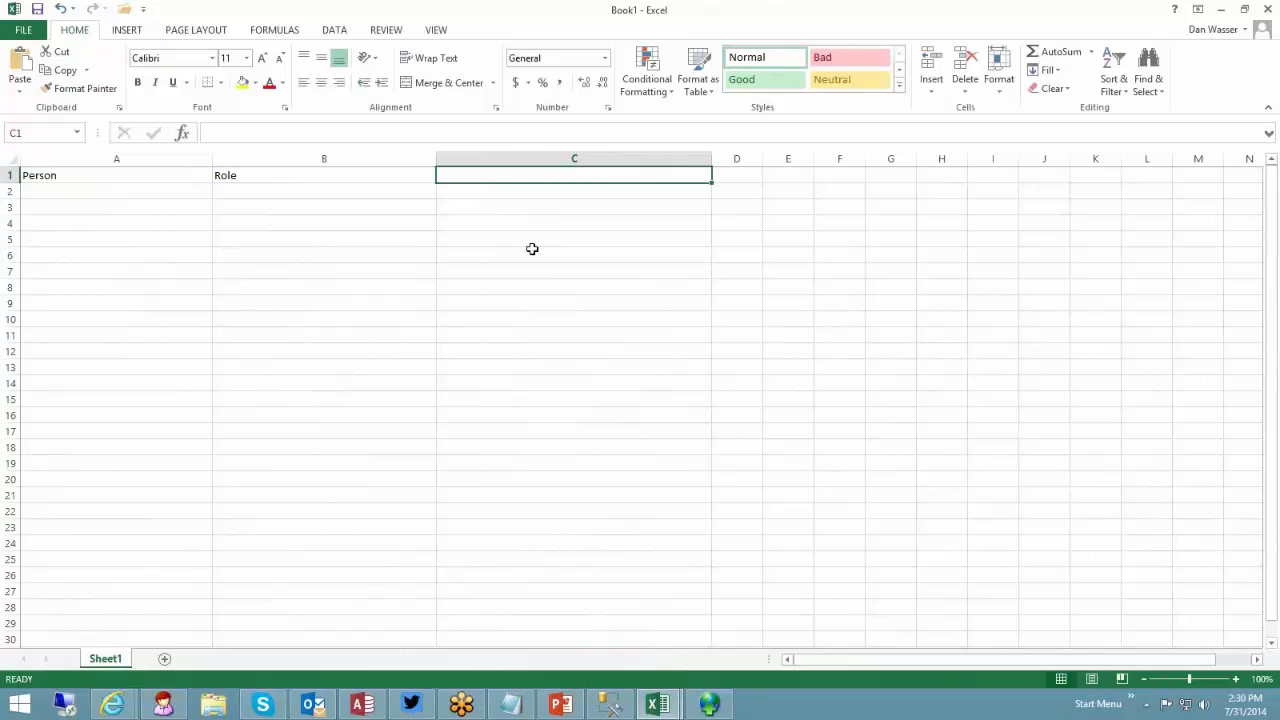
type("Band")
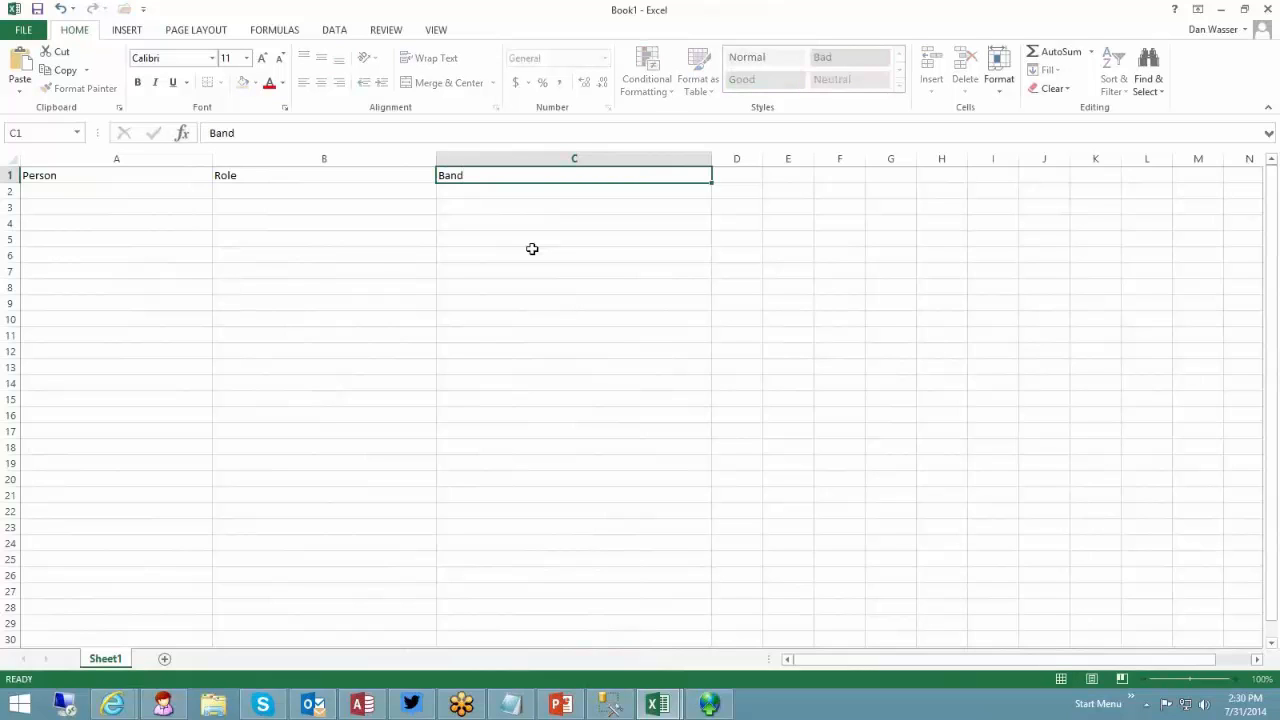
key("Return")
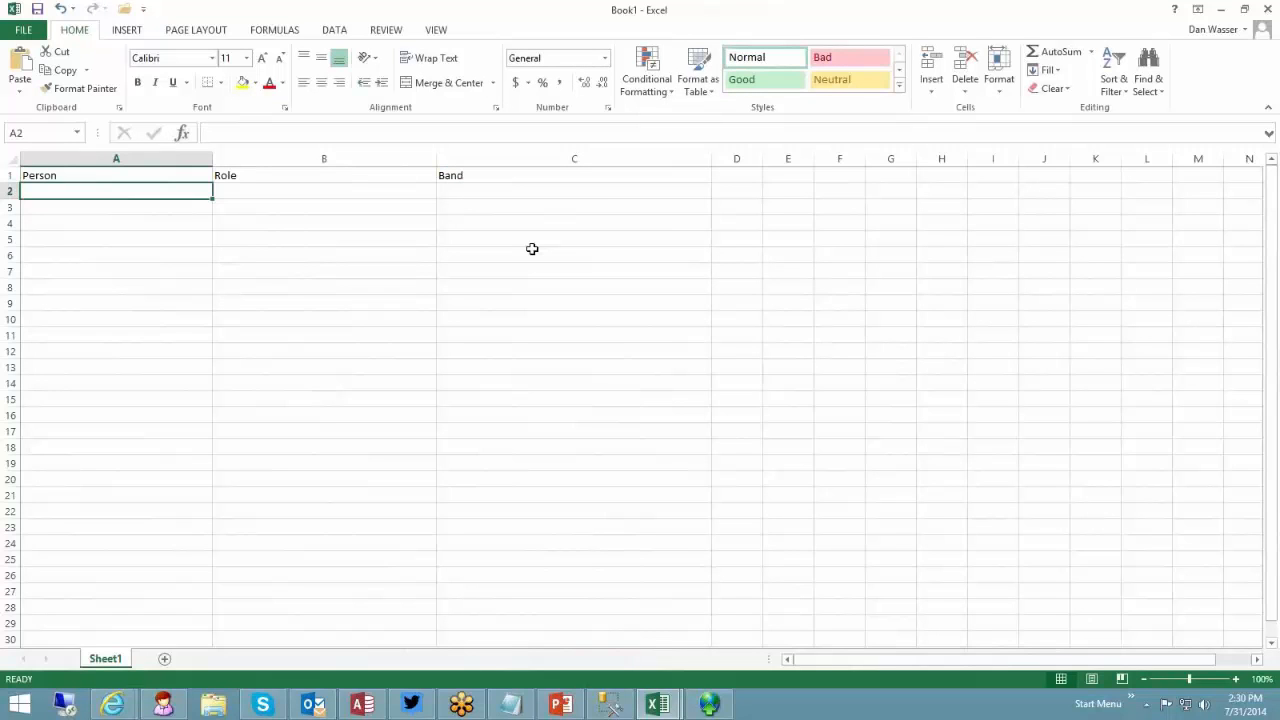
Step: Fill the Person column with John, Paul, George and Ringo in cells A2 to A5
type("John")
key("Return")
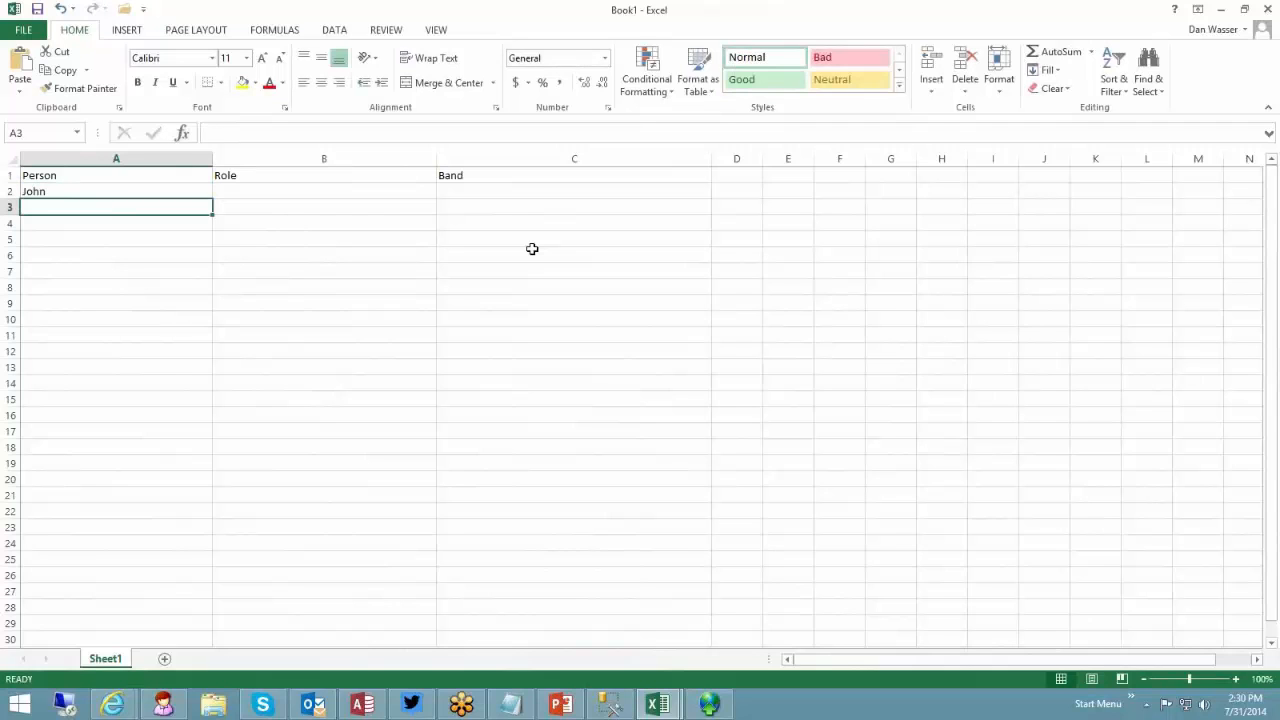
type("Paul")
key("Return")
type("George")
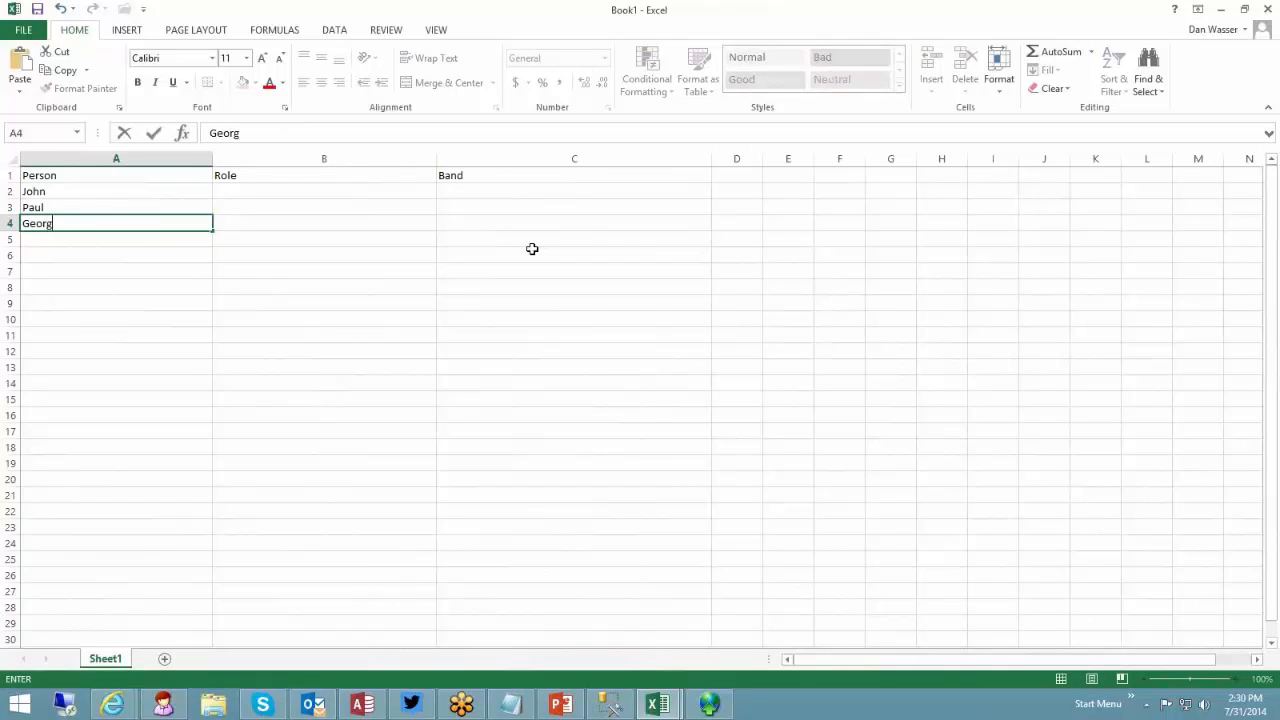
key("Return")
type("Ringo")
key("Tab")
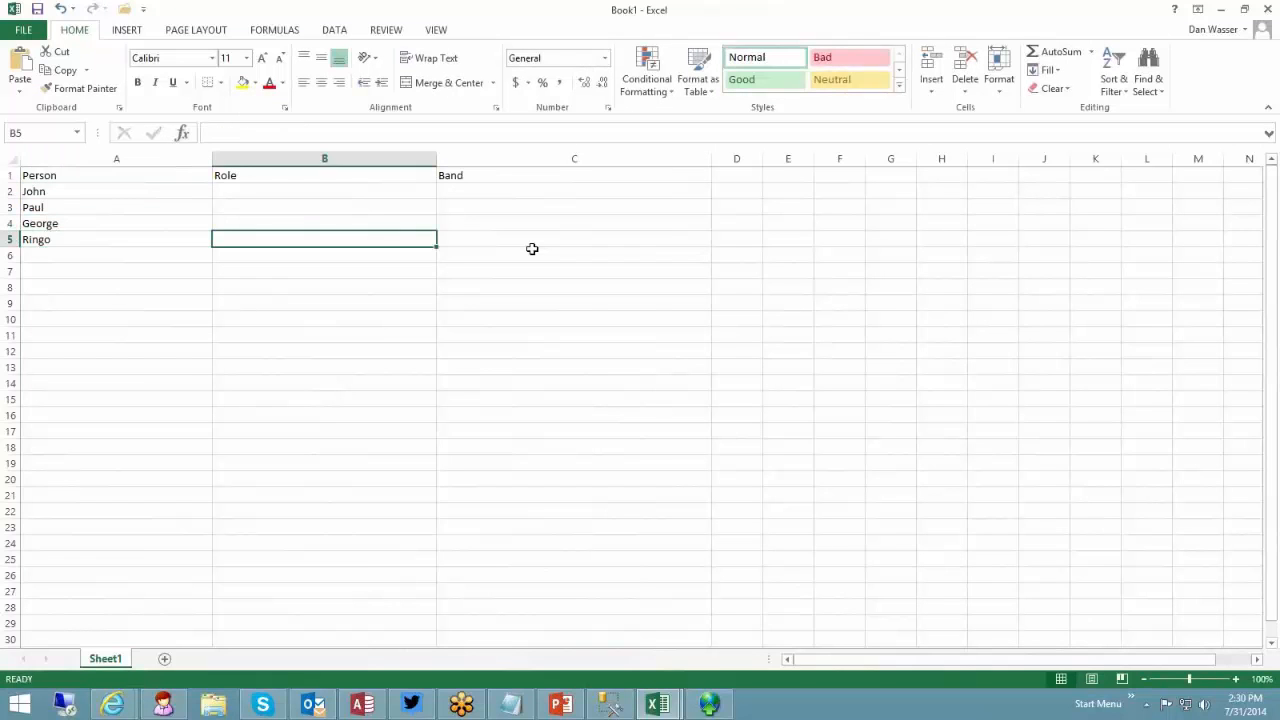
Step: Fill the Role column with Singer, Bassist, Guitar Player and Drummer in cells B2 to B5
key("Up")
key("Up")
key("Up")
type("Singe")
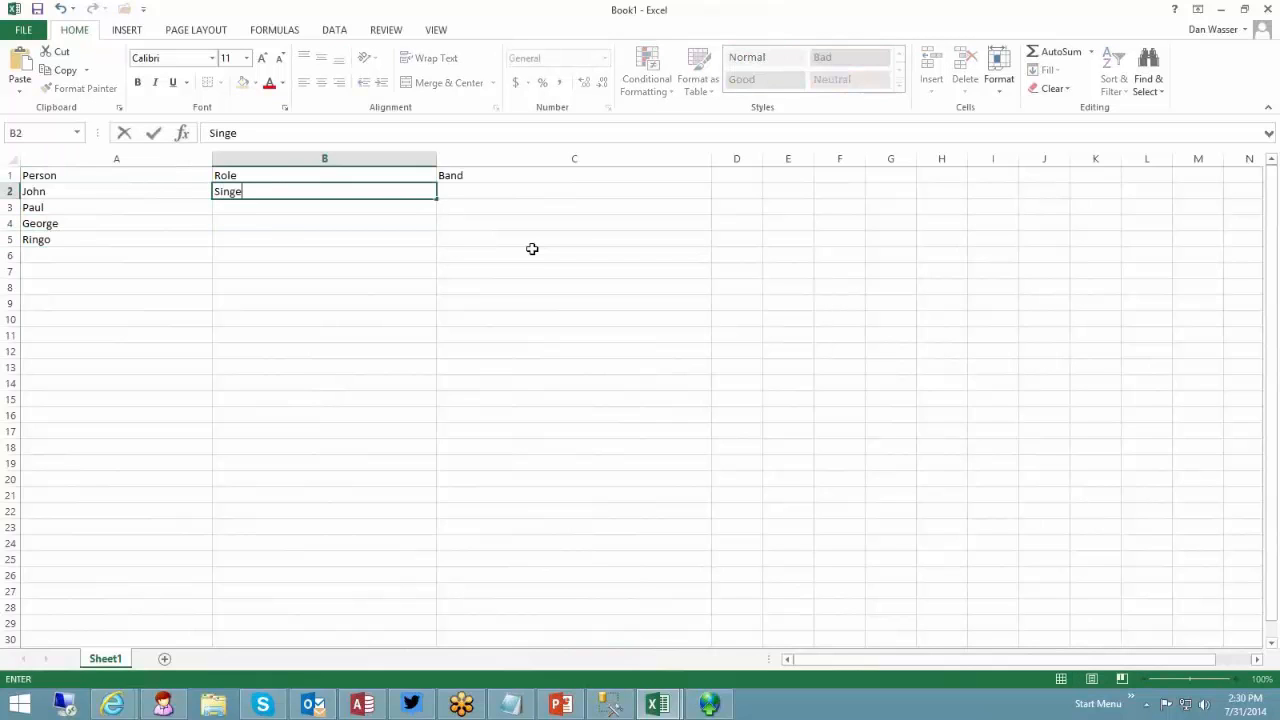
key("Return")
key("Up")
type("Singer")
key("Return")
type("Bass")
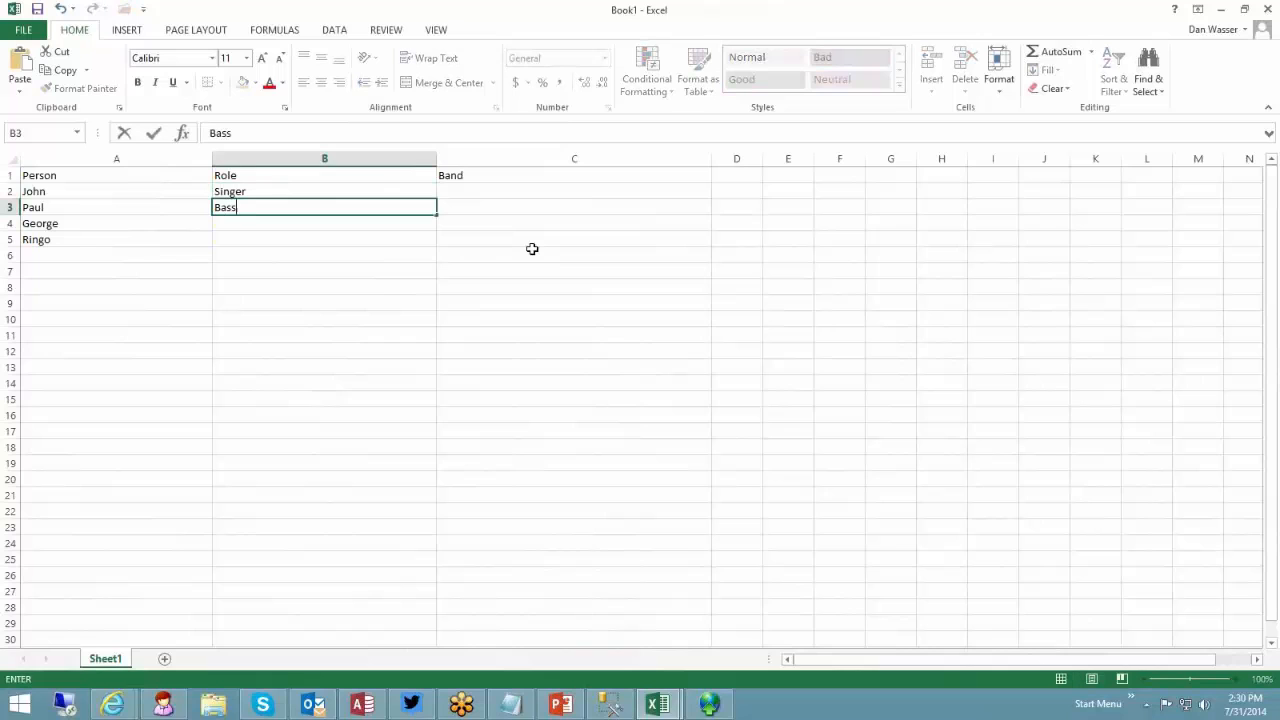
type("ist")
key("Return")
type("G")
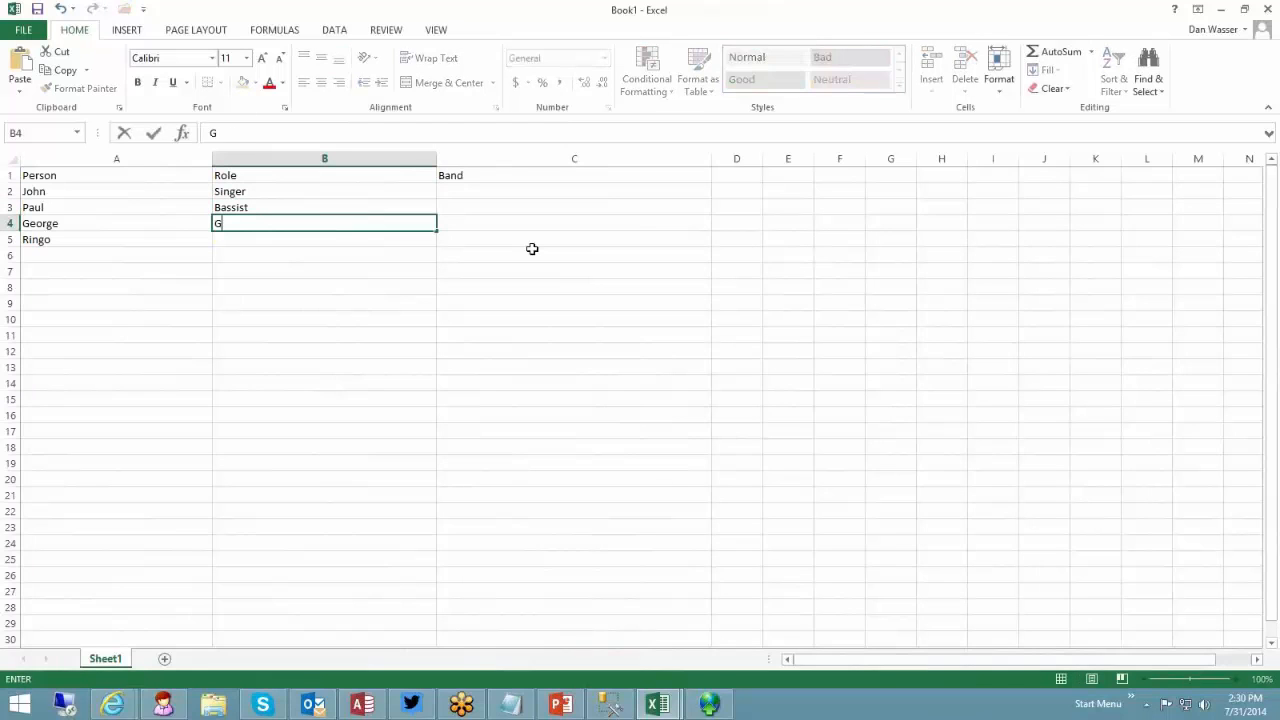
type("uitar Player")
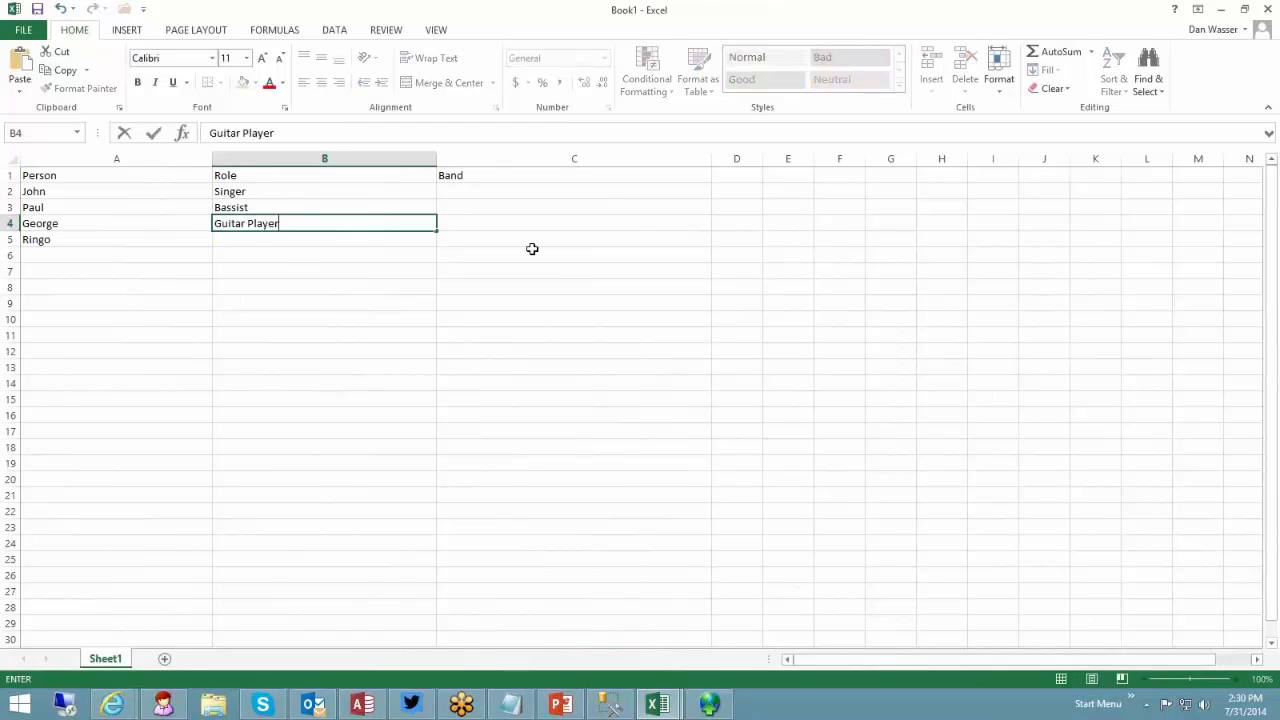
key("Return")
type("Drummer")
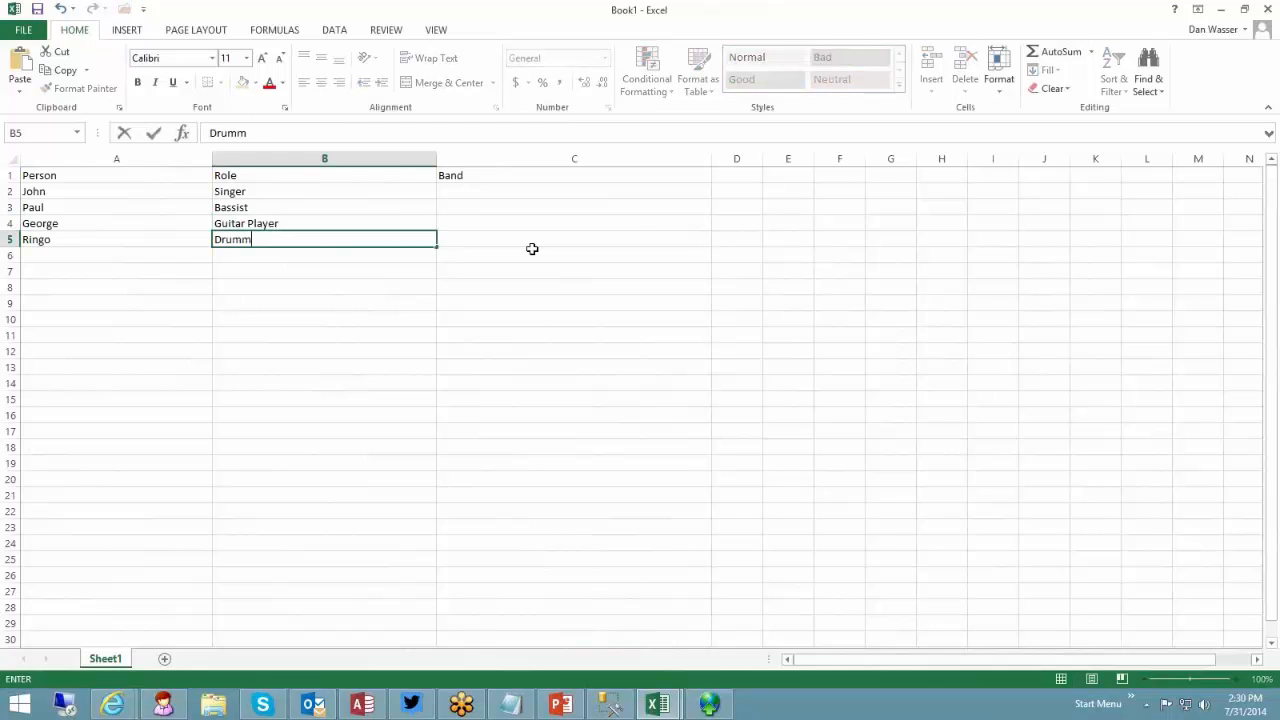
key("Tab")
Step: Enter Beatles as the band for all four people in cells C2 to C5
key("Up")
key("Up")
key("Up")
type("Beatles")
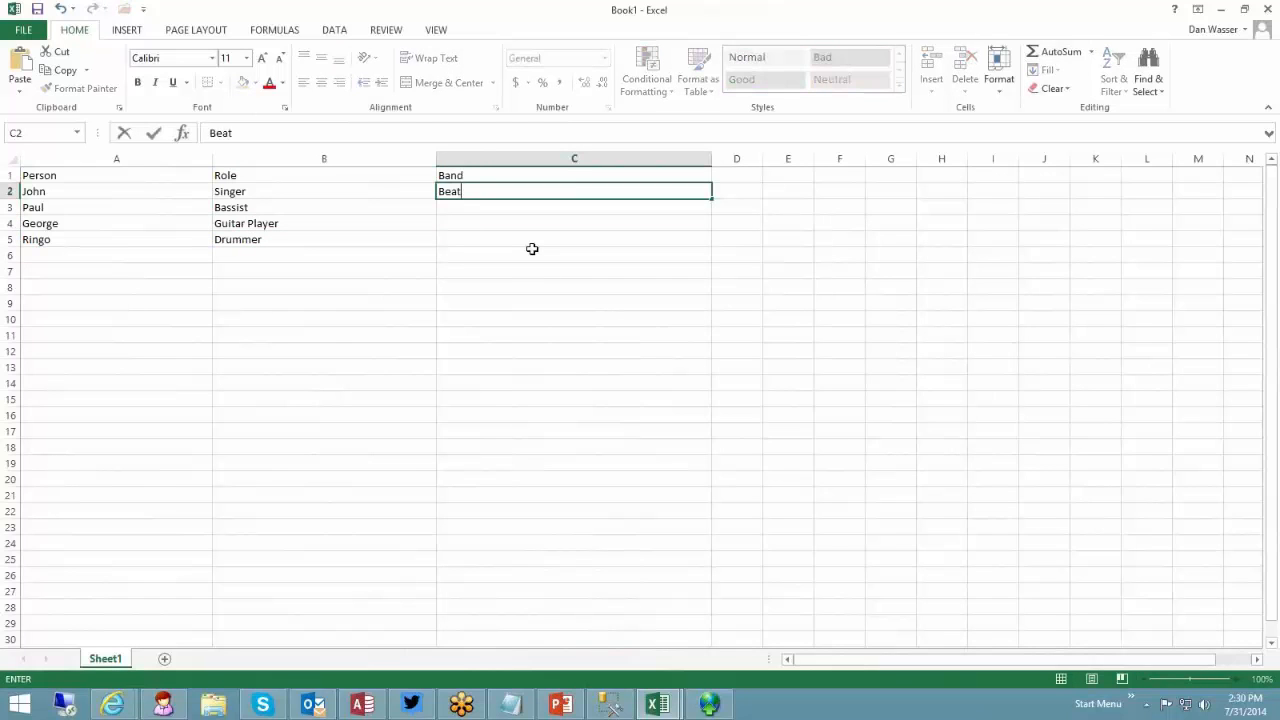
key("Return")
type("Beatles")
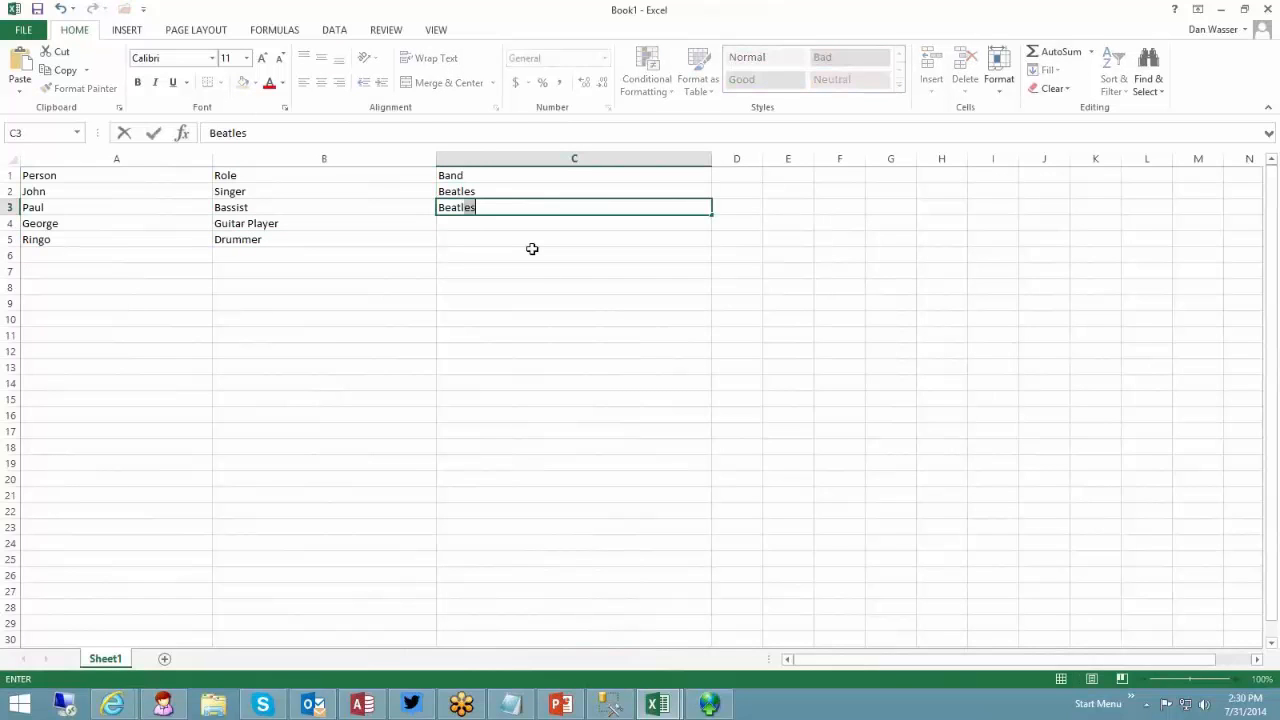
key("Return")
type("Beatles")
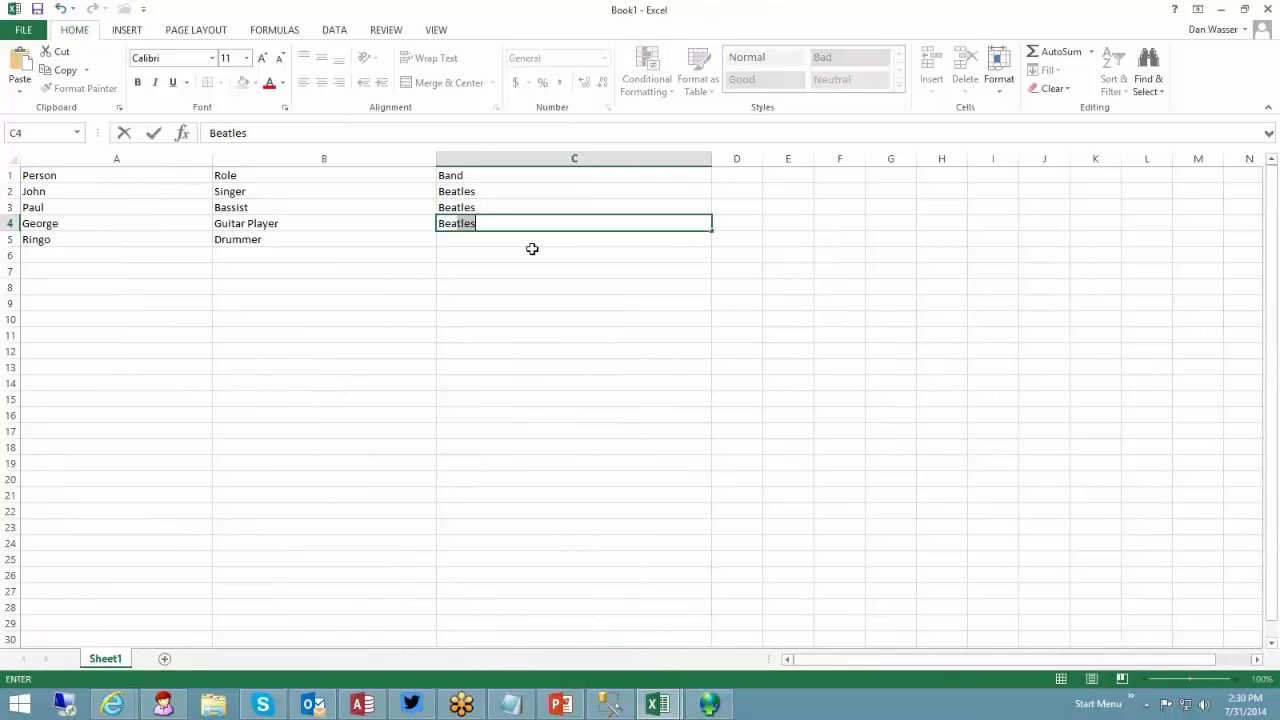
key("Return")
type("Beatles")
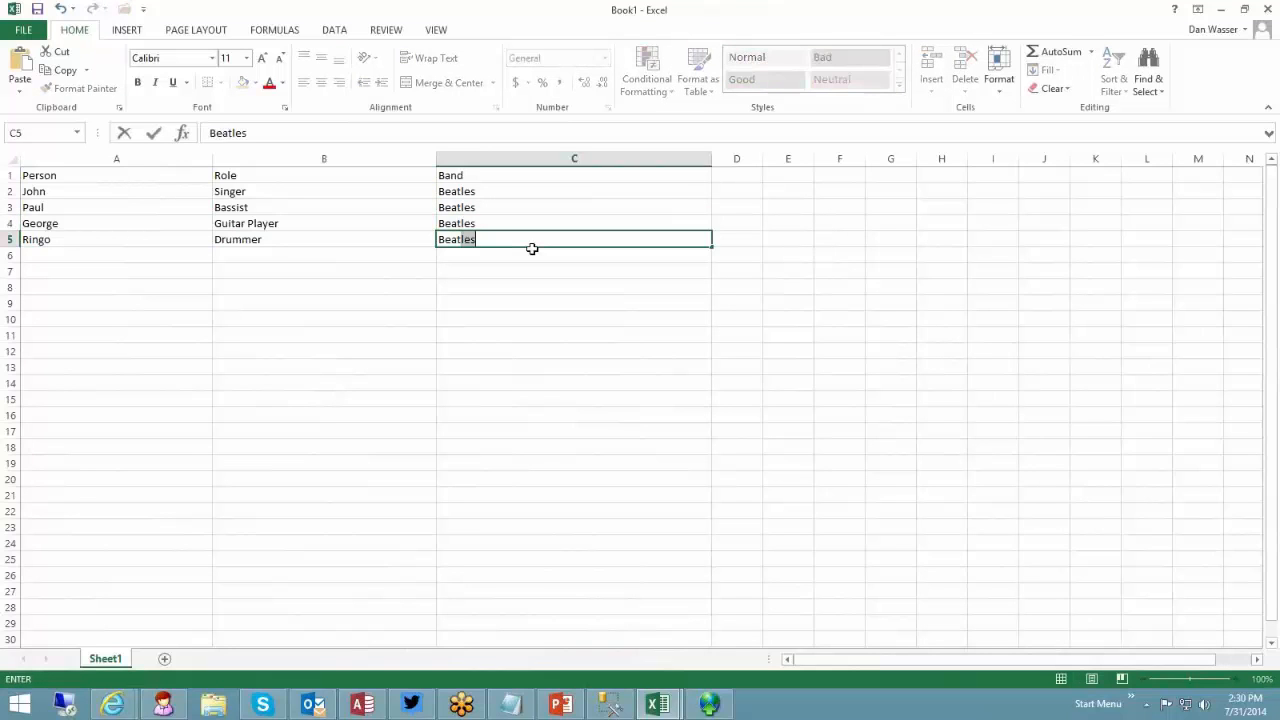
key("Return")
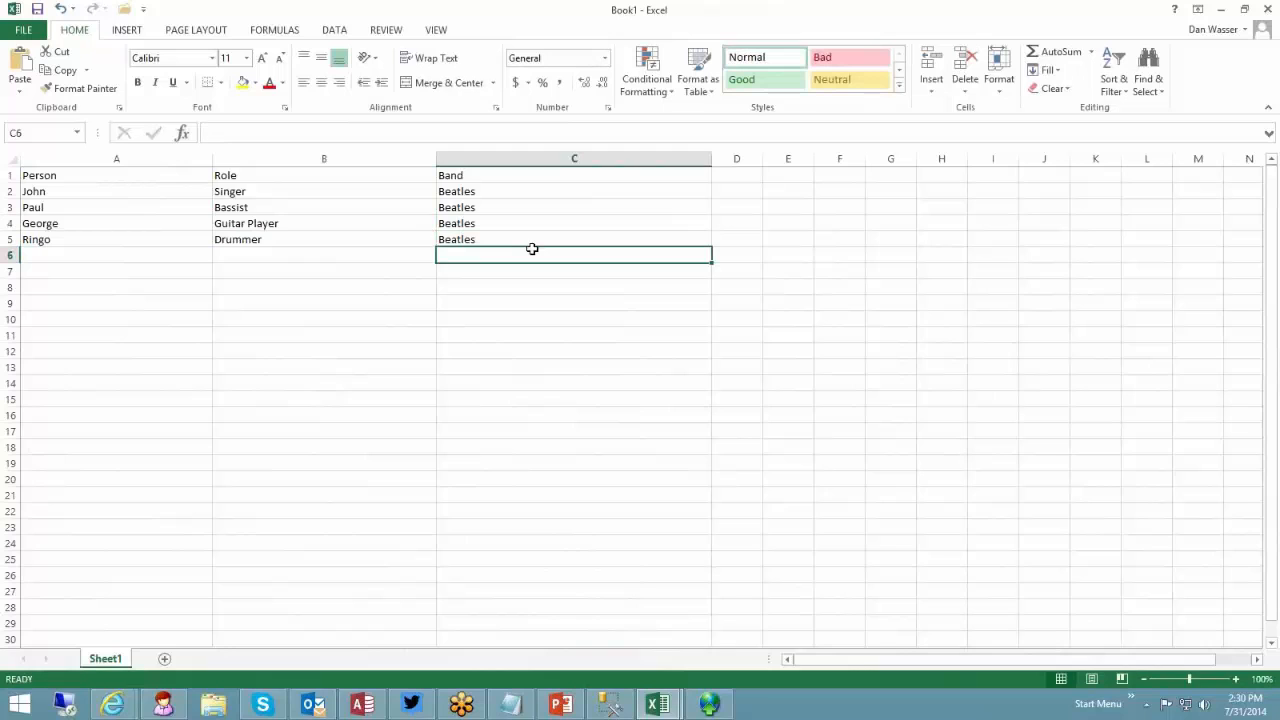
Step: Add Mick, Keith and Bill to the Person column in cells A6 to A8
key("Home")
type("Mick")
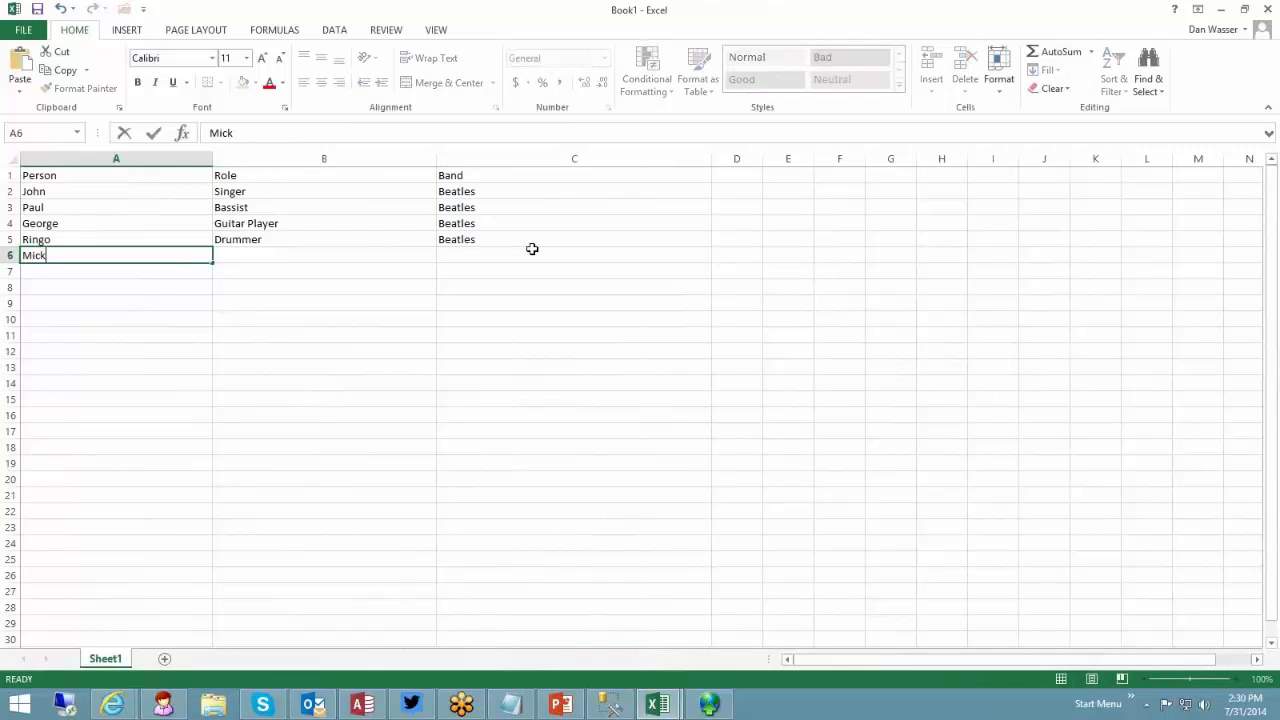
key("Return")
type("Ric")
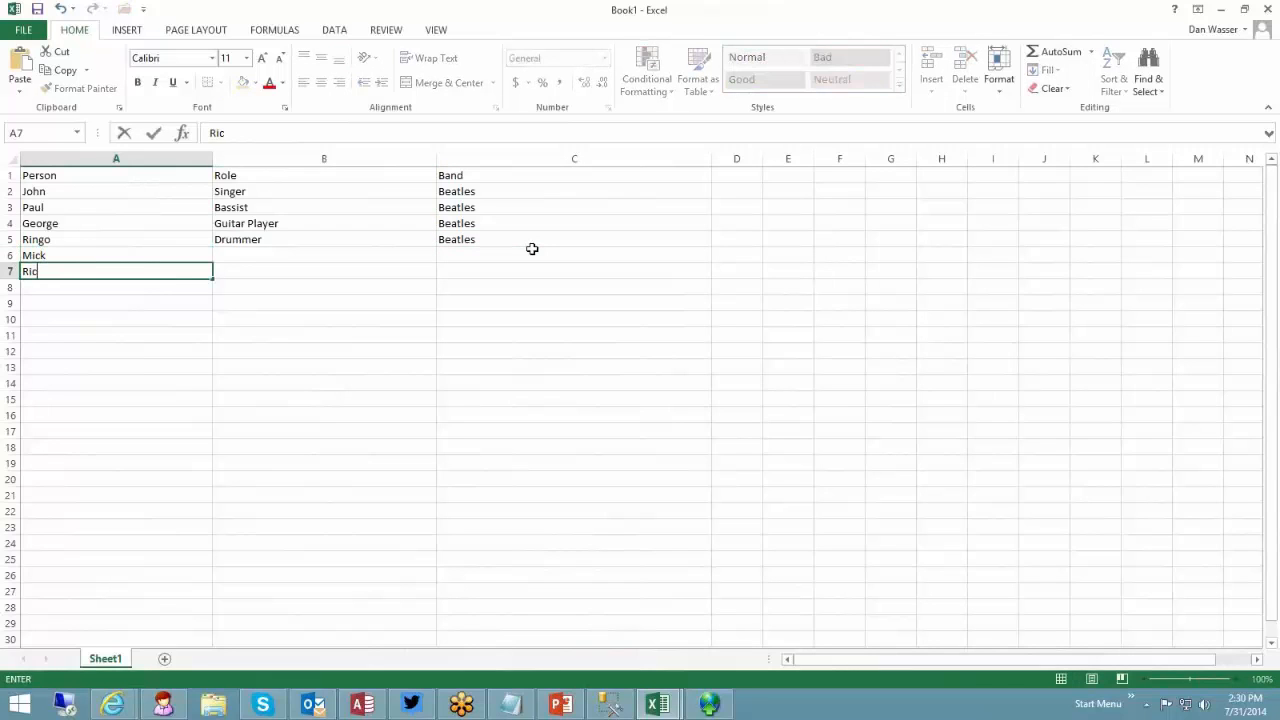
key("BackSpace")
key("BackSpace")
key("BackSpace")
type("Keith")
key("Return")
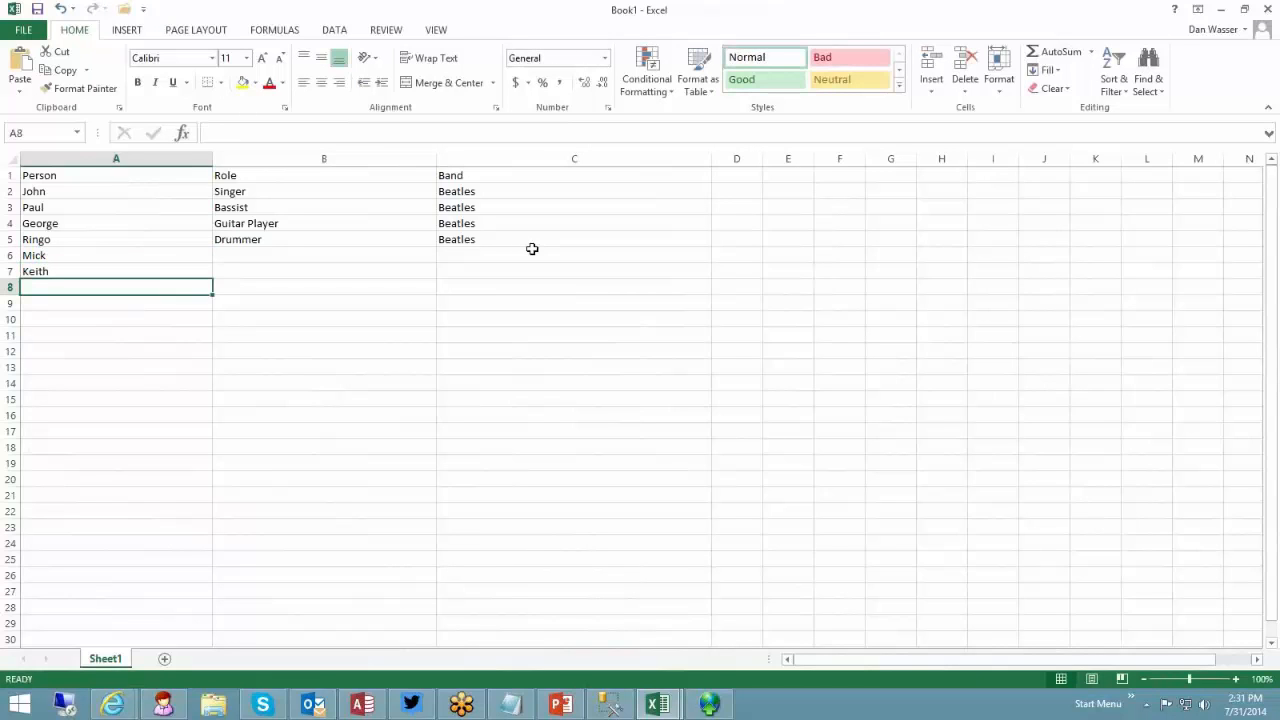
type("Bill")
key("Tab")
Step: Enter the roles Singer, Guitar Player and Bassist for Mick, Keith and Bill in cells B6 to B8
key("Up")
key("Up")
type("Sin")
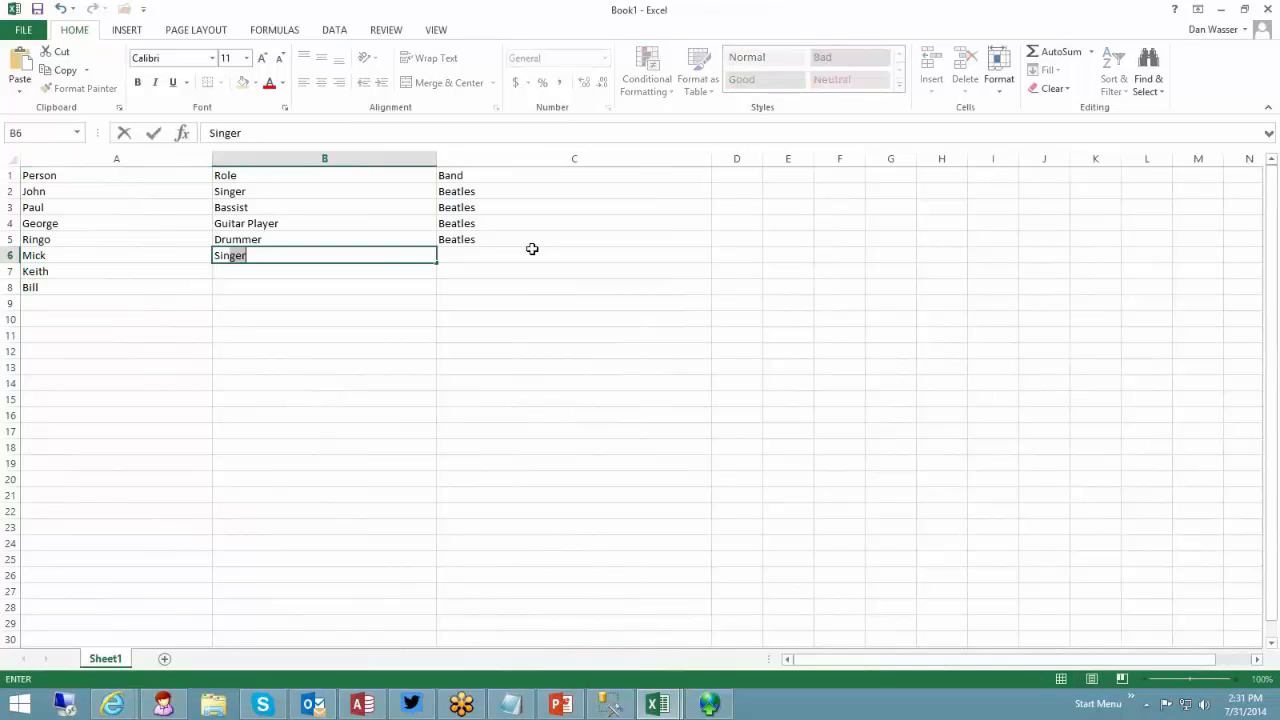
type("ger")
key("Return")
type("Guitar Player")
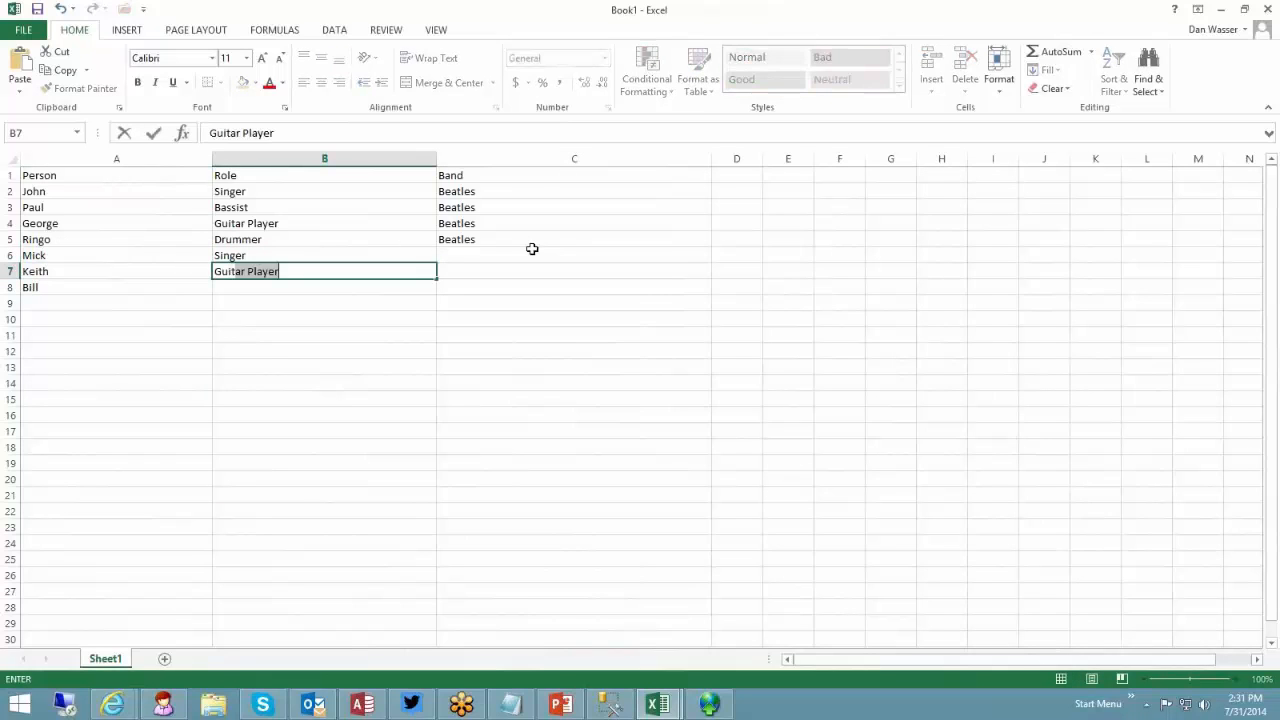
key("Return")
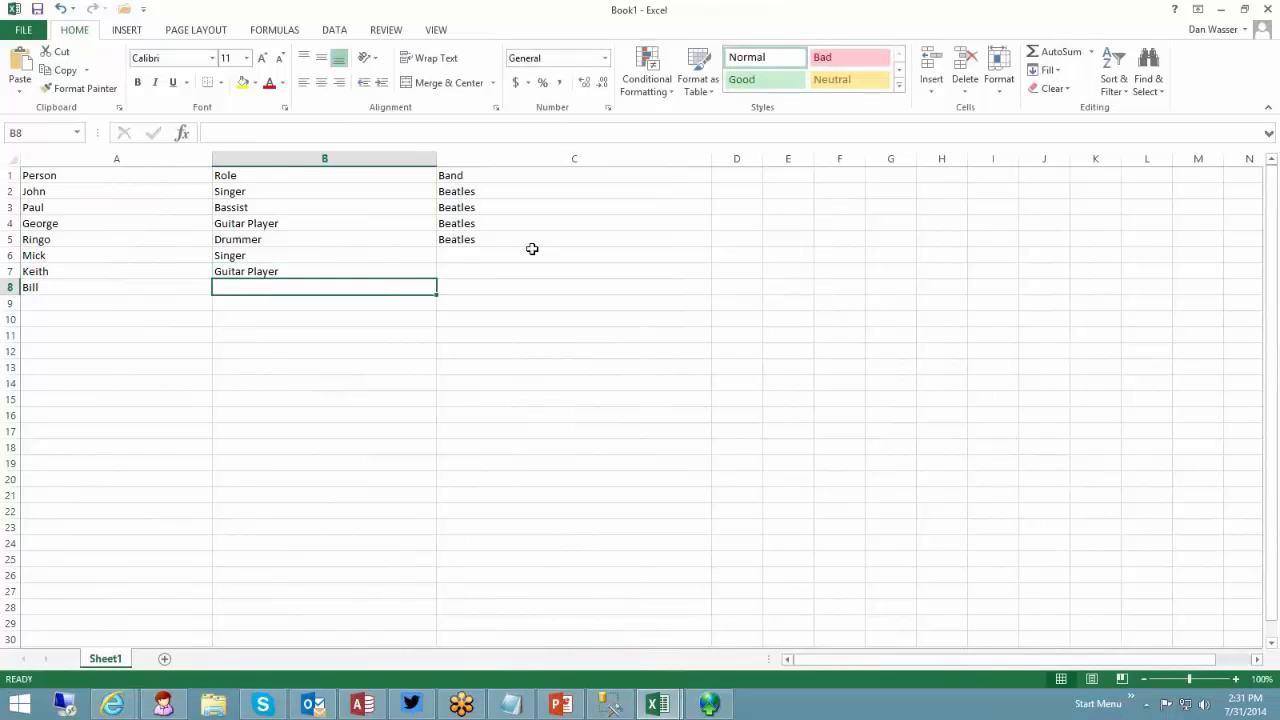
type("Bassist")
key("Return")
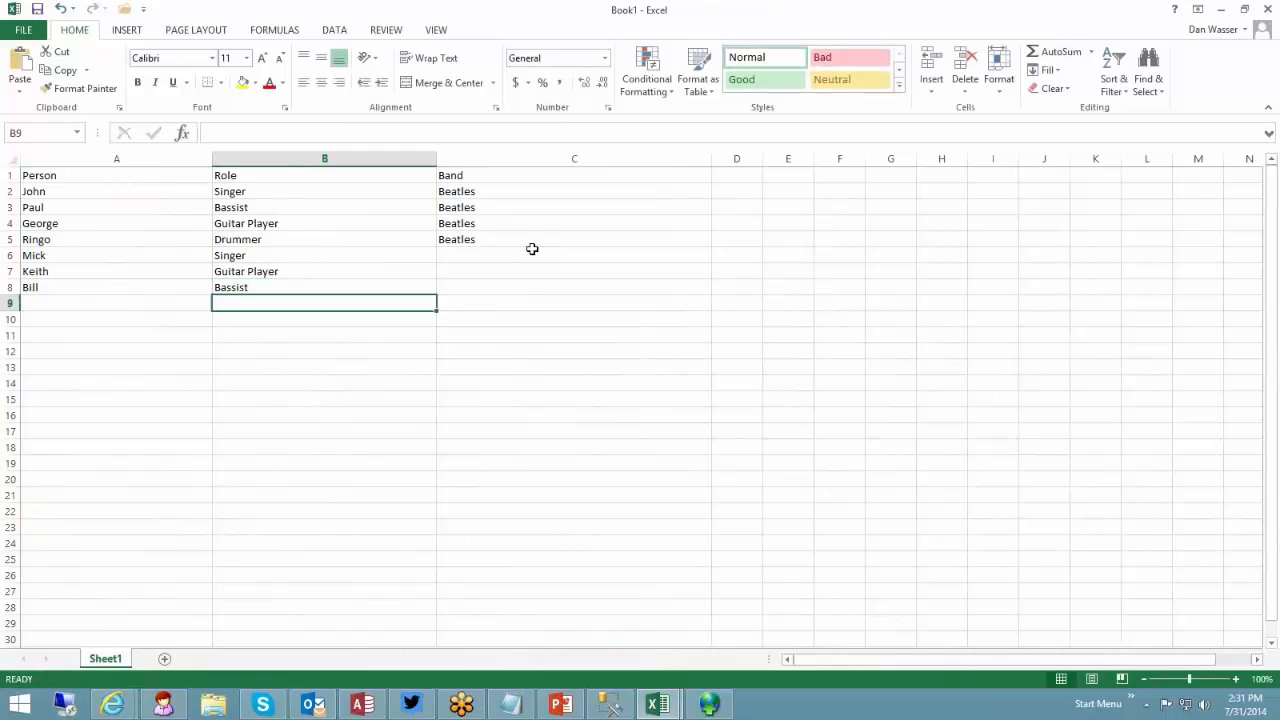
Step: Enter Stones as the band for Mick, Keith and Bill in cells C6 to C8, and widen column D
key("Up")
key("Up")
key("Up")
left_click(532, 250)
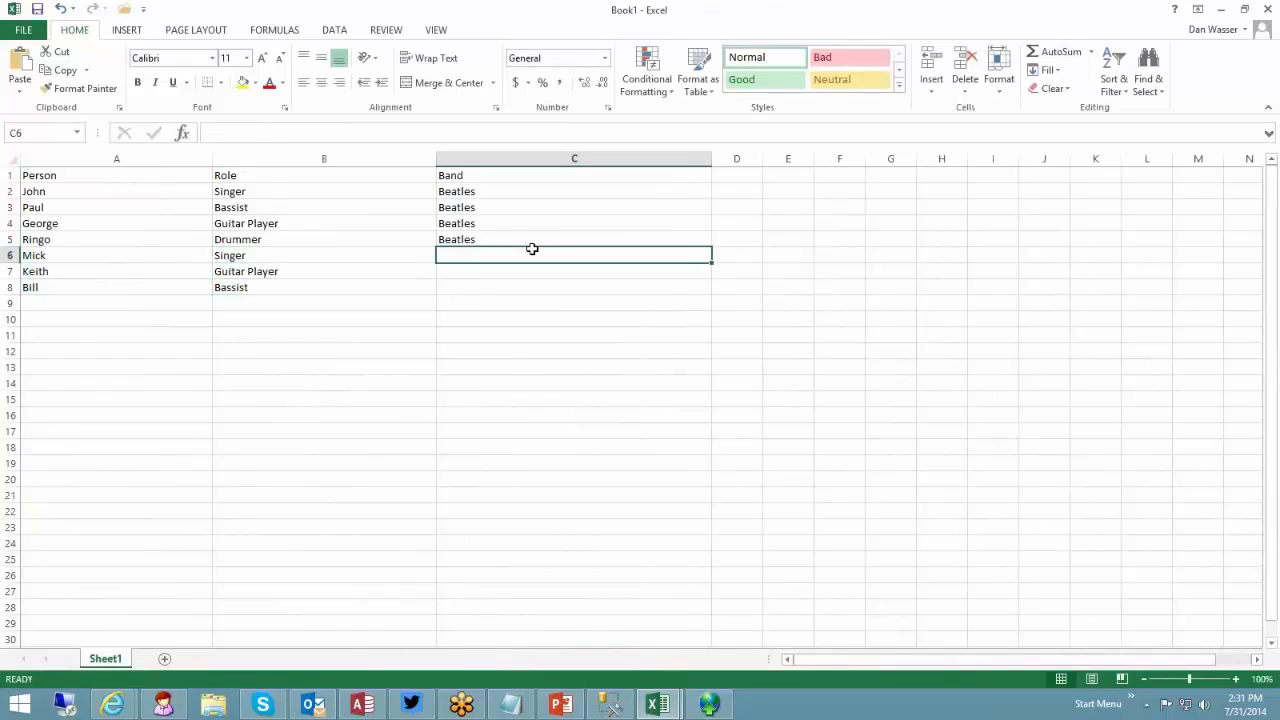
type("Stones")
key("Return")
type("S")
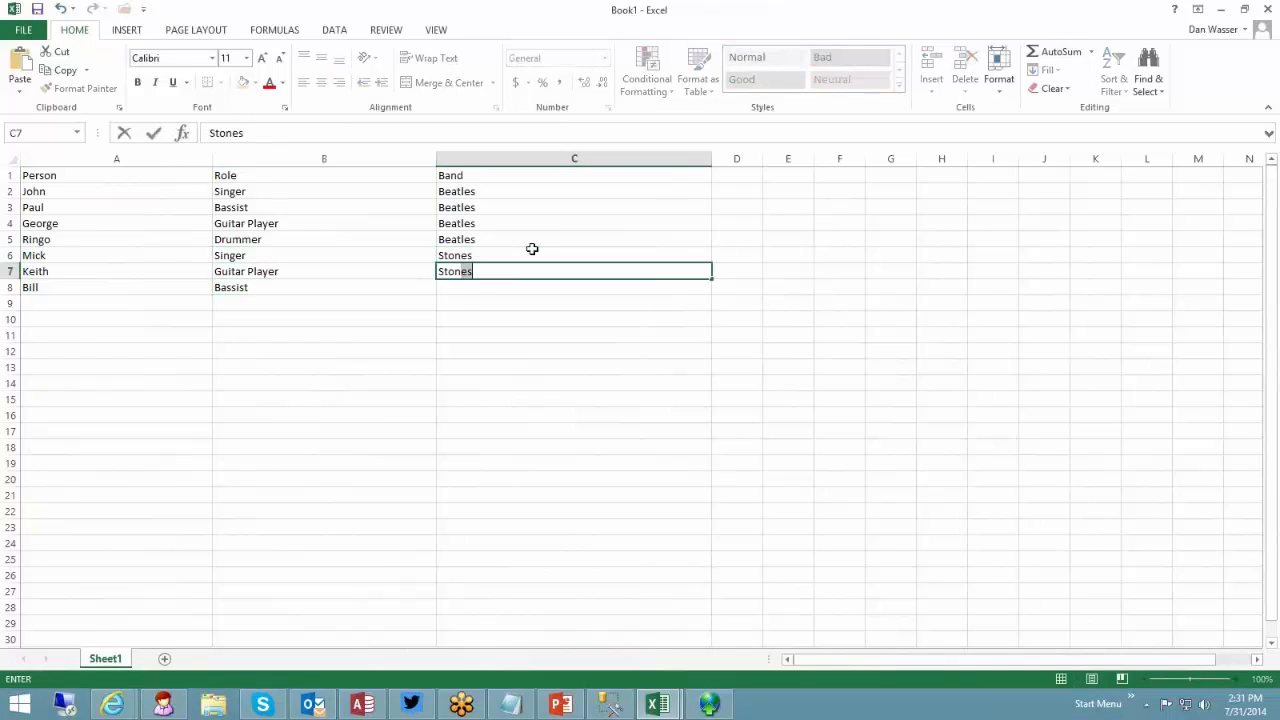
key("Return")
type("Stones")
key("Return")
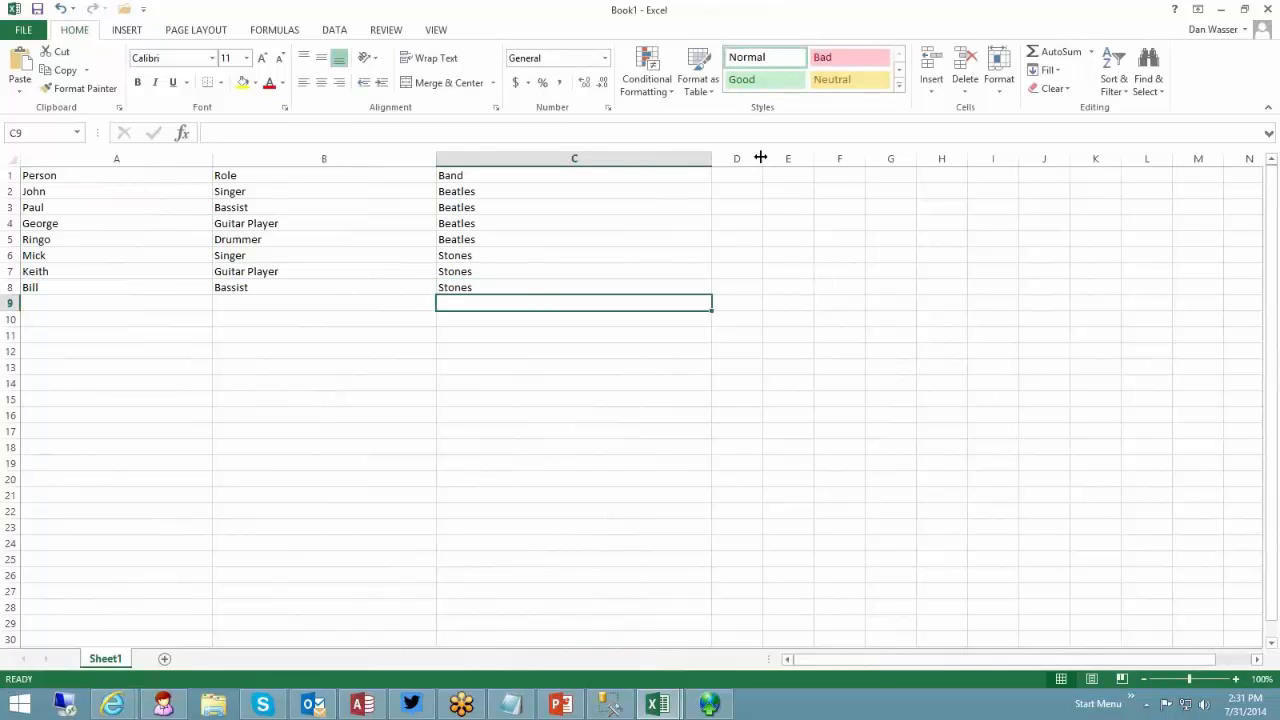
left_click_drag(761, 157, 935, 157)
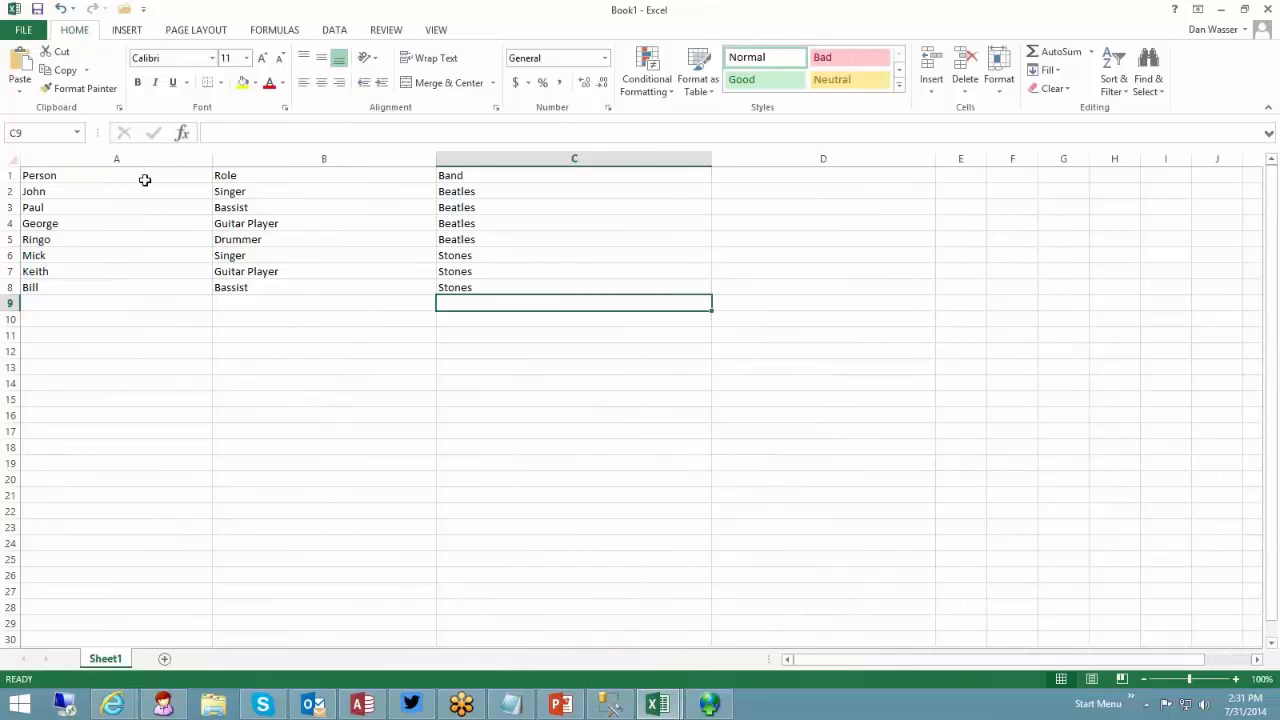
Step: Examine how the Person and Band columns pair up and how roles such as Bassist repeat in the Role column
left_click(118, 157)
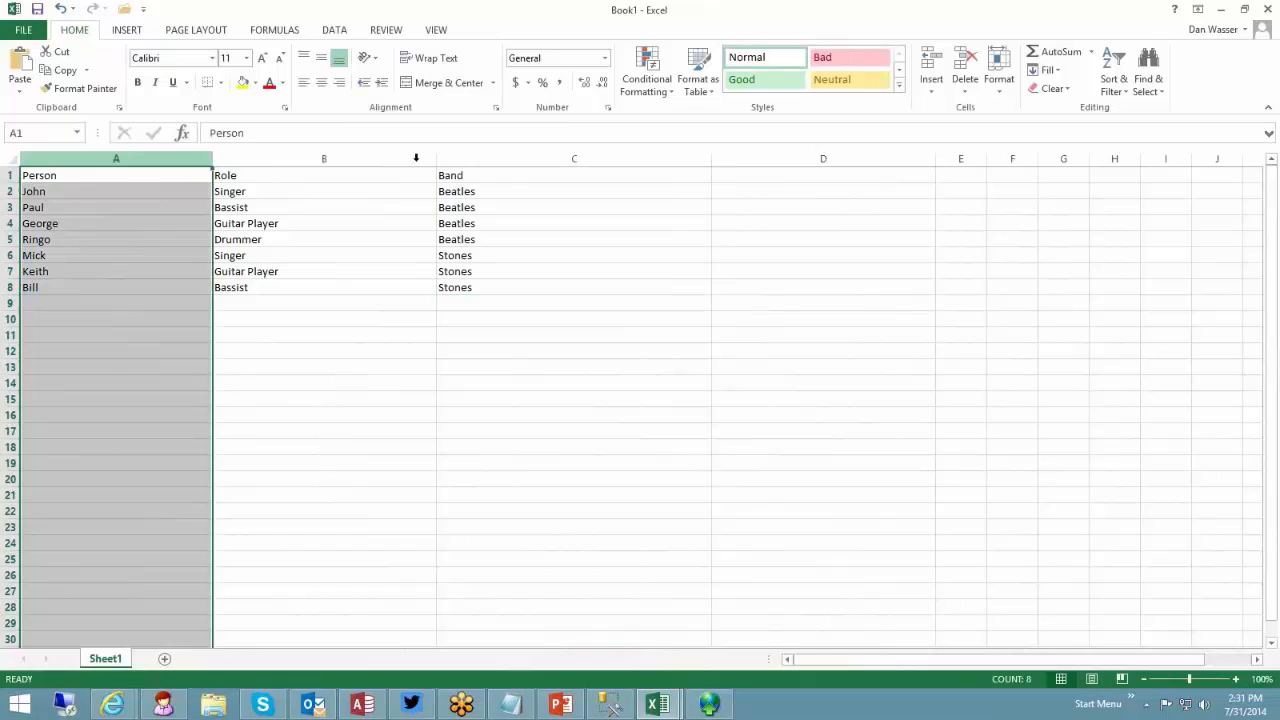
left_click(480, 158, "ctrl")
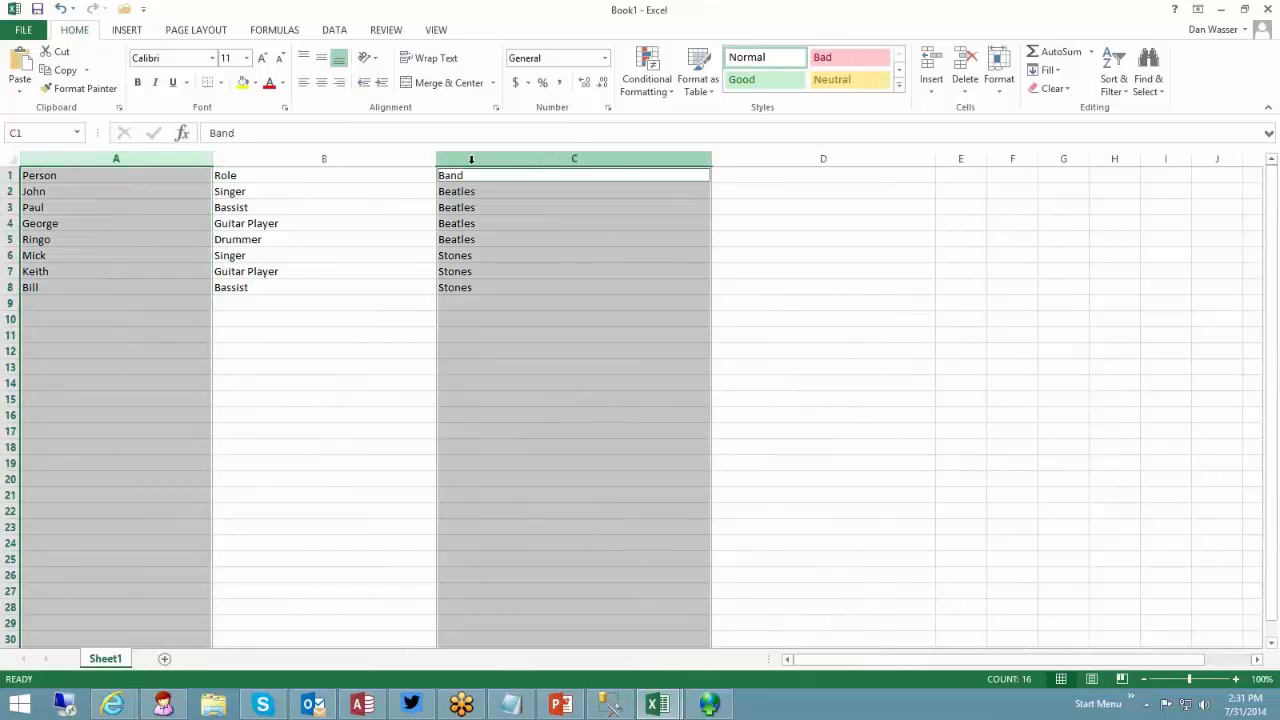
left_click(130, 206)
left_click(510, 209)
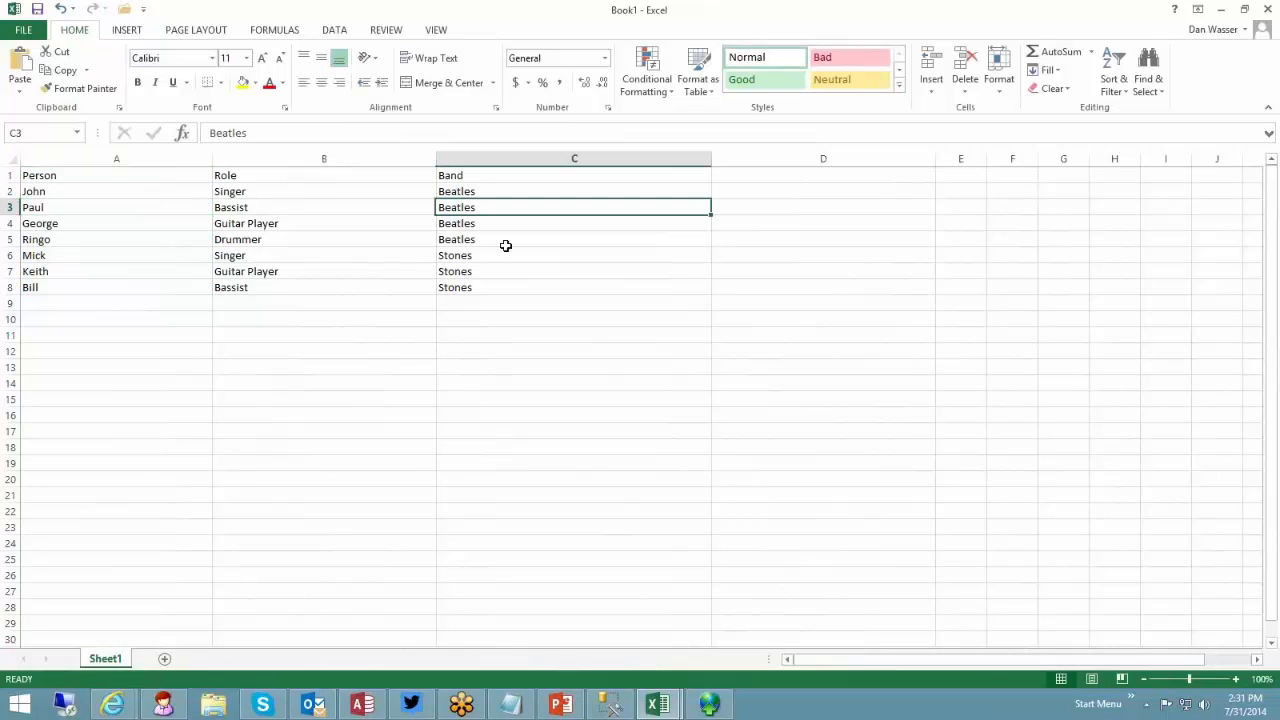
left_click(296, 158)
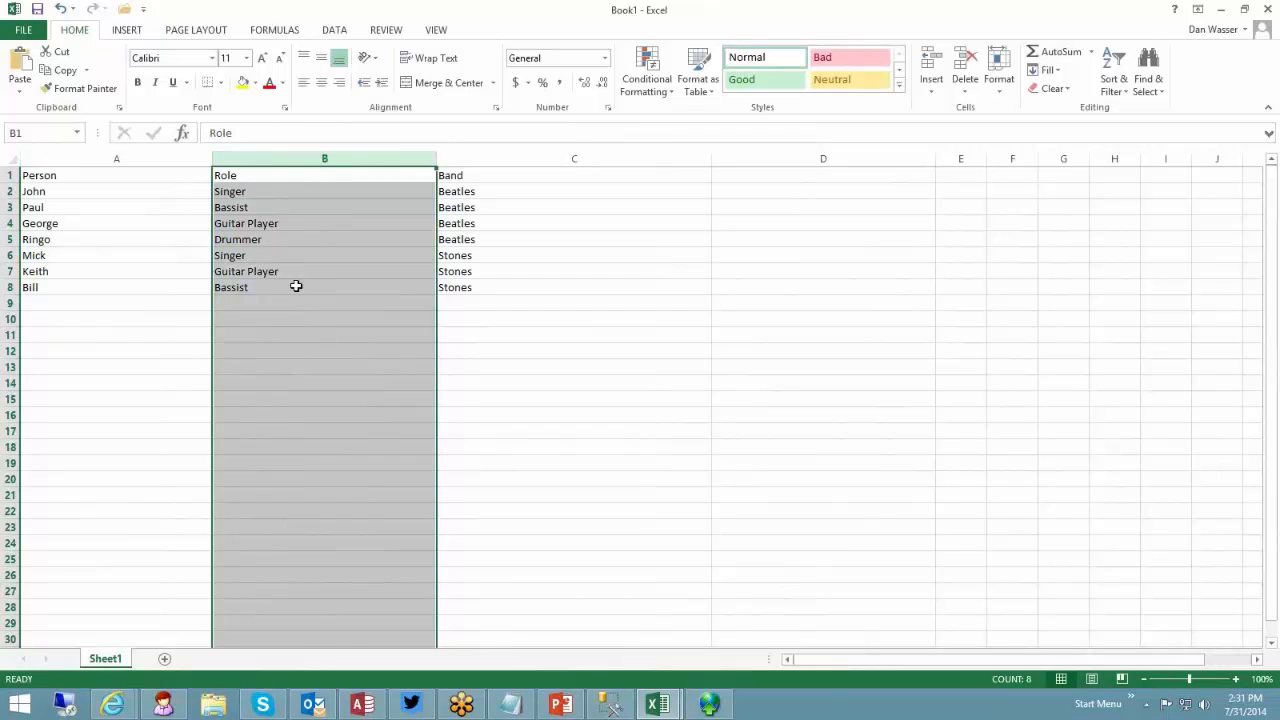
left_click(296, 286)
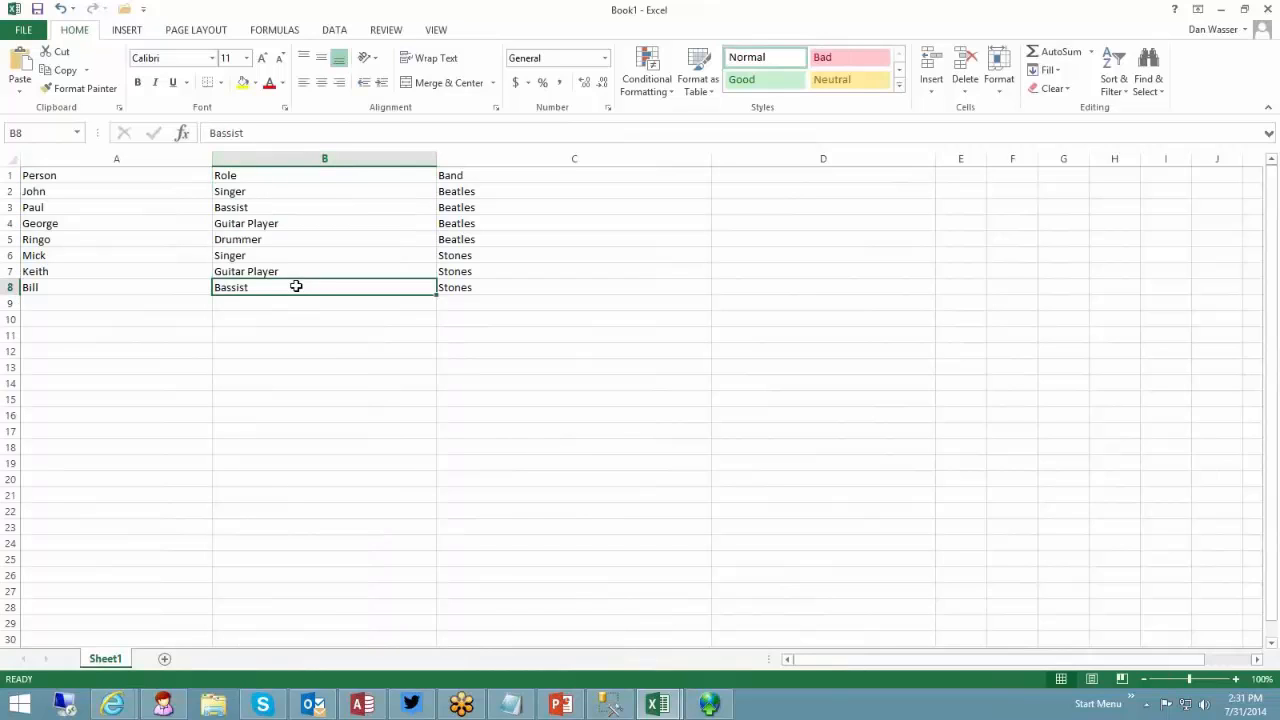
left_click(257, 209)
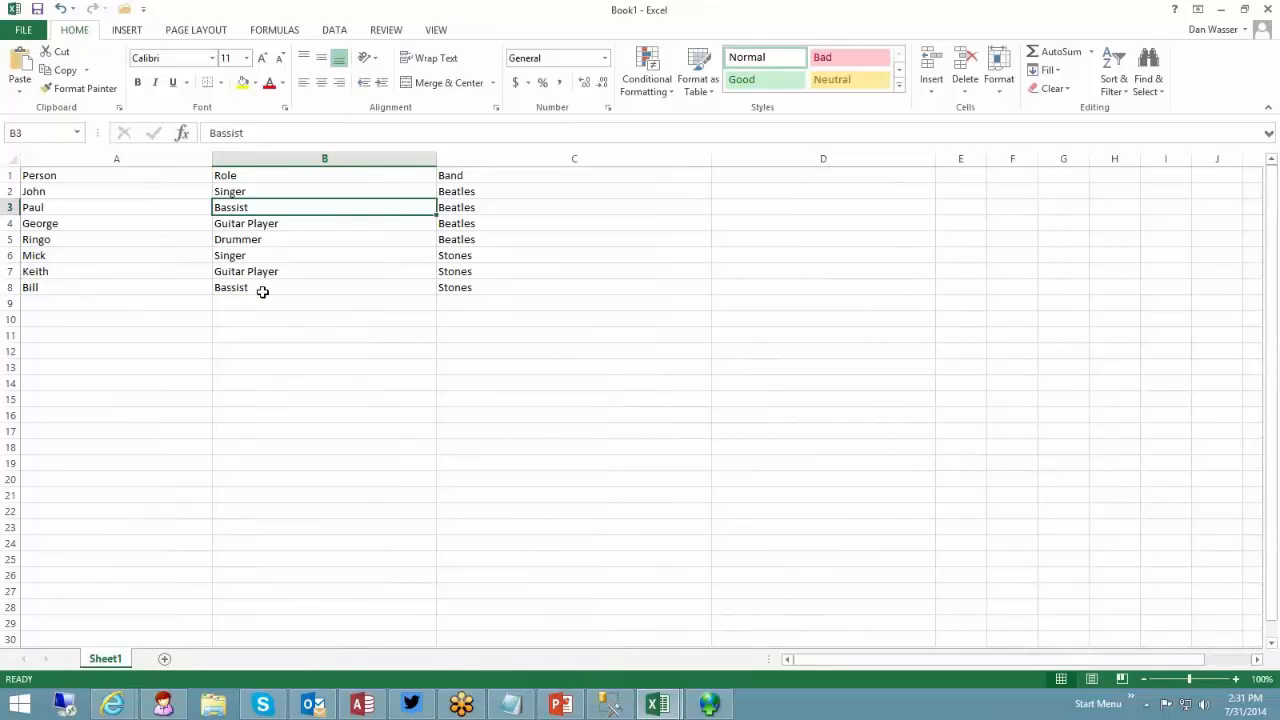
left_click(261, 290)
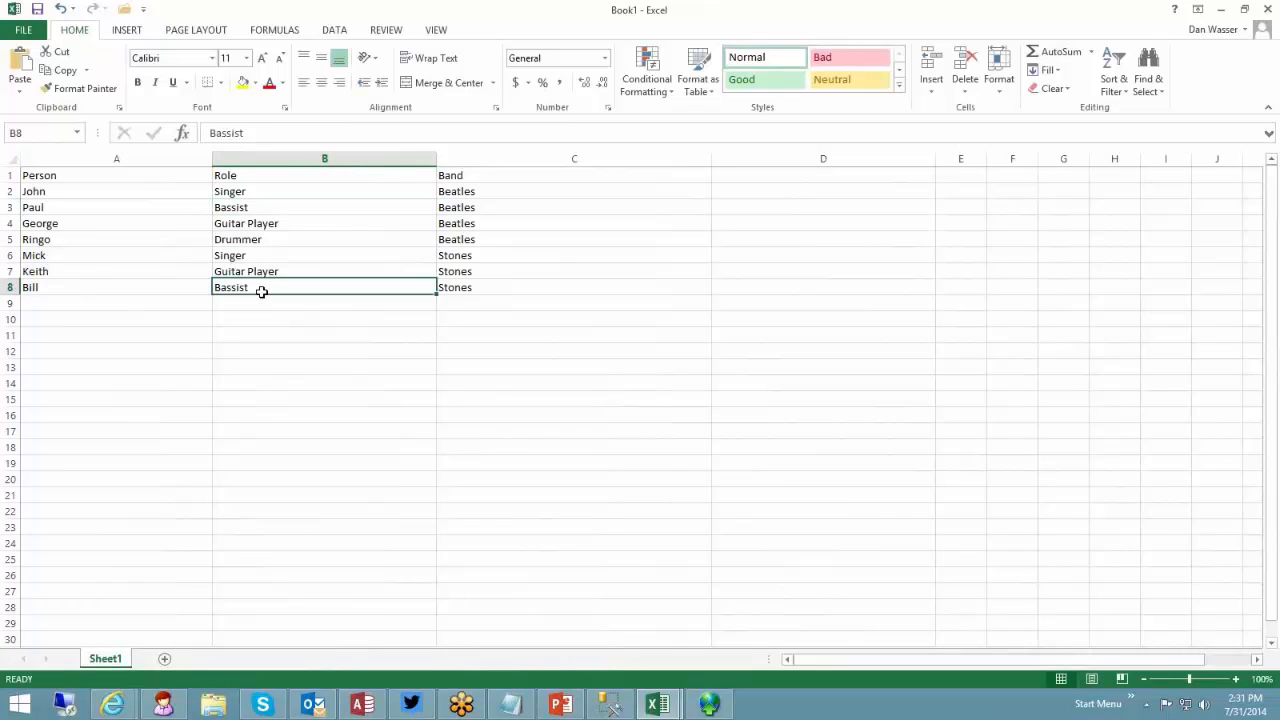
left_click(262, 210)
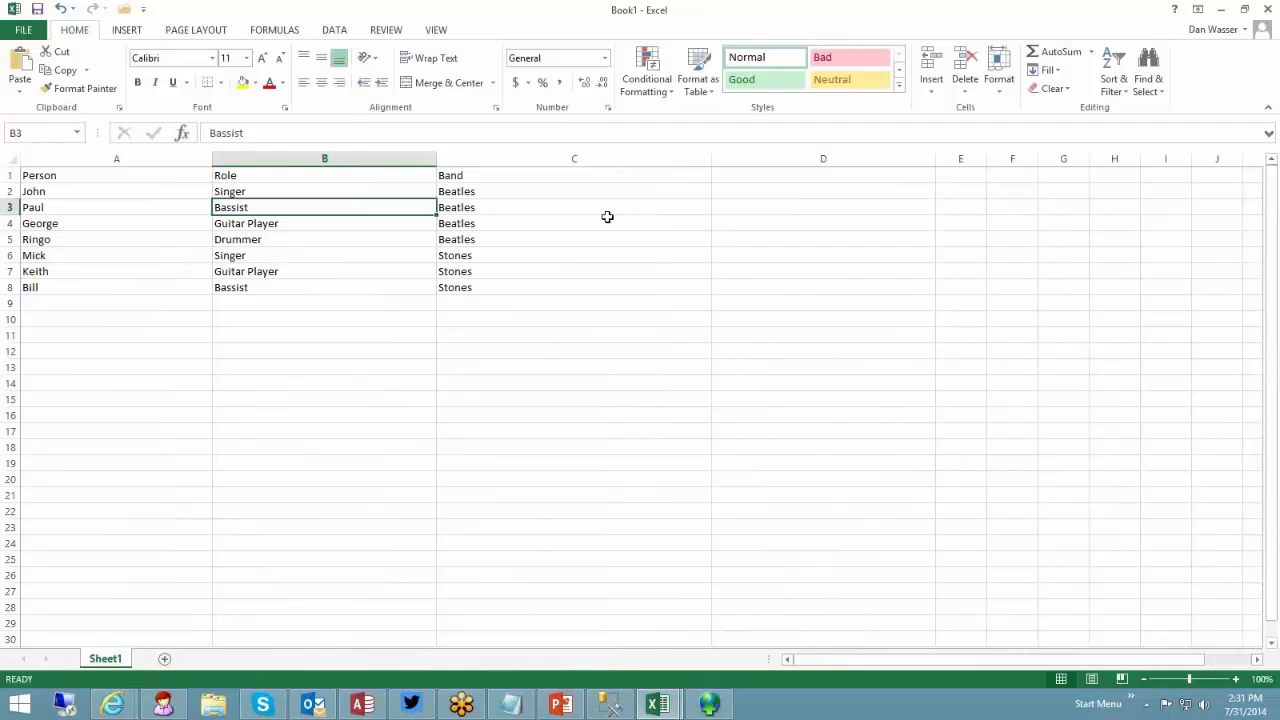
Step: Rename the Band header in C1 to Band1 and add a Band2 header in D1
double_click(563, 178)
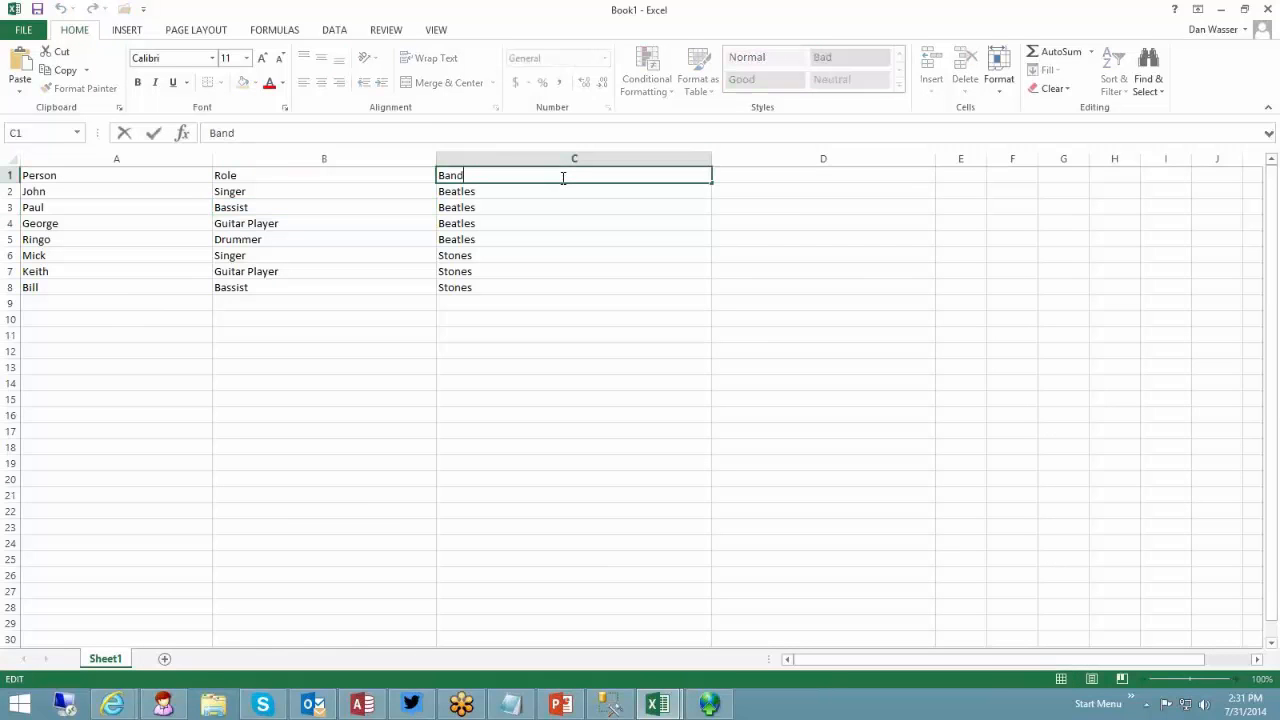
type("1")
key("Tab")
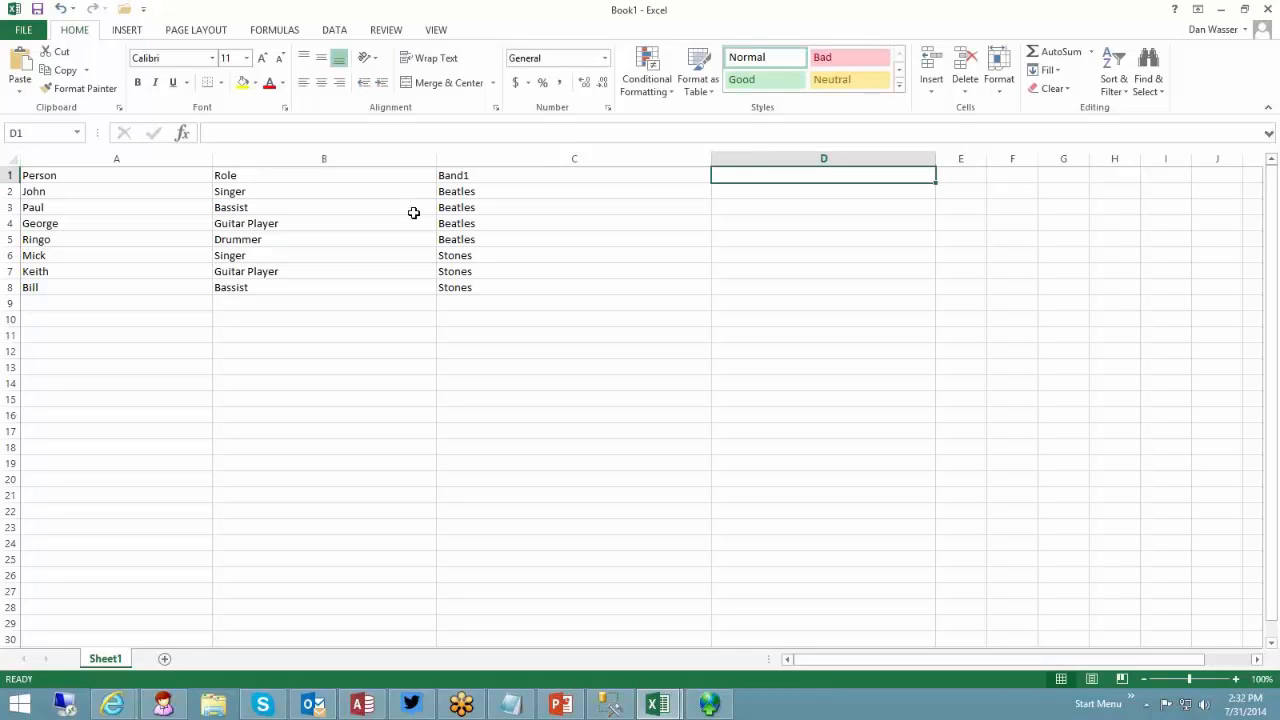
left_click(63, 207)
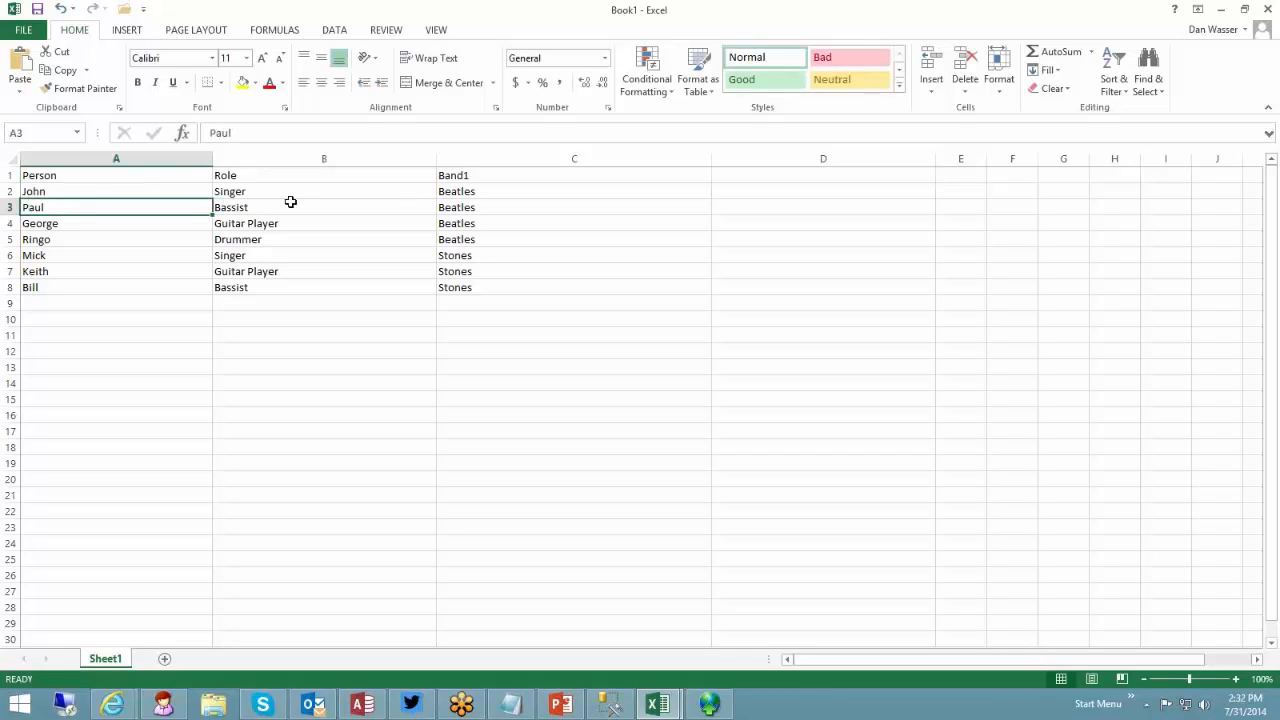
left_click(776, 176)
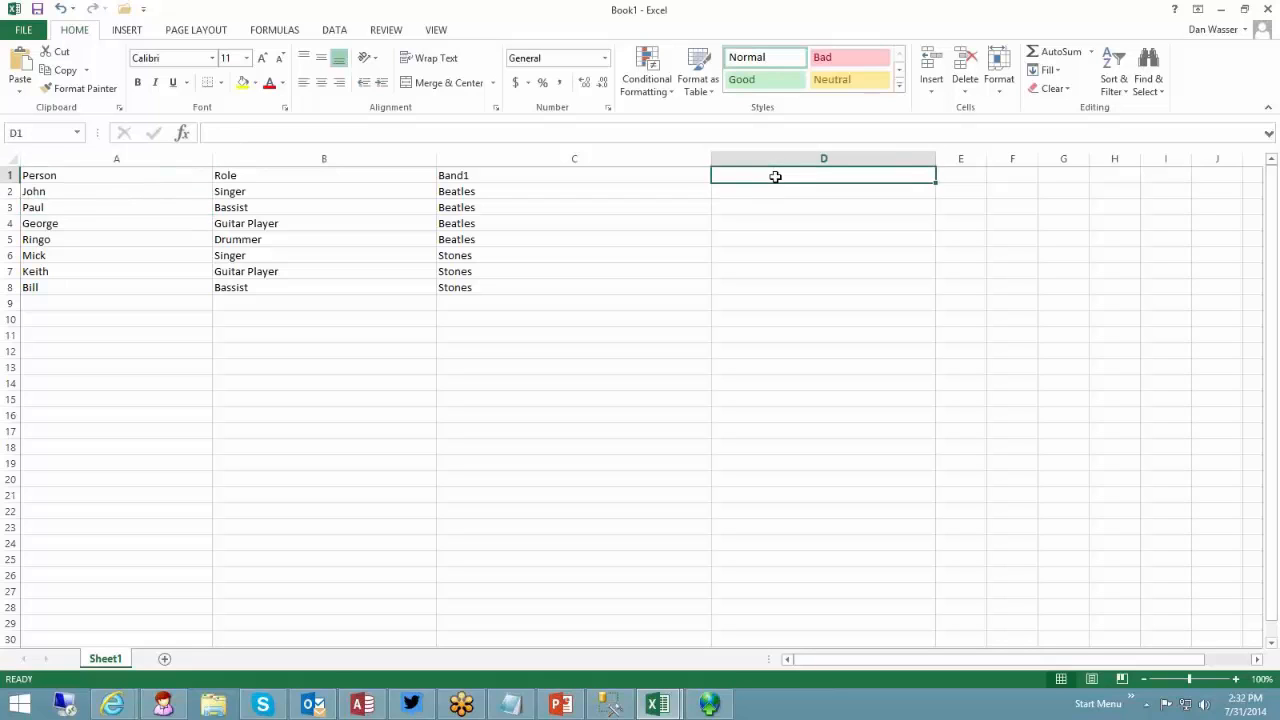
type("Band2")
key("Return")
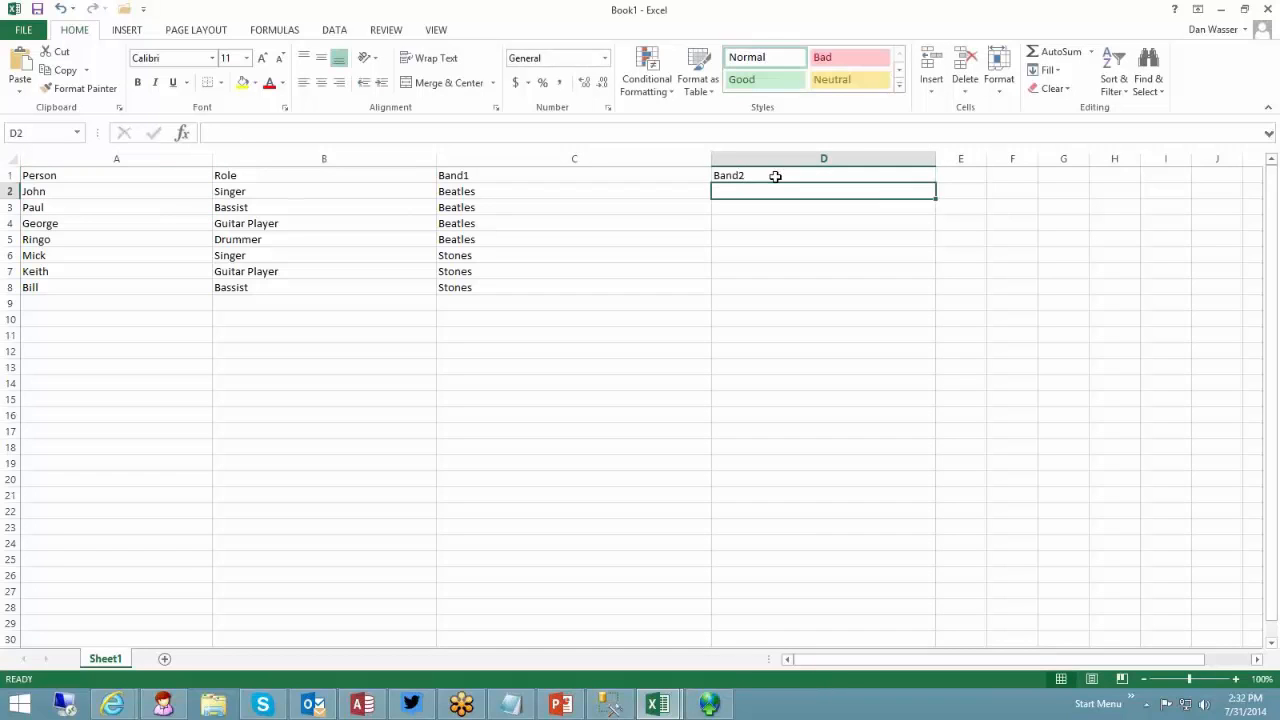
Step: Enter second bands in the Band2 column: Wings for Paul in D3 and Plastic Ono Band for John in D2
key("Return")
type("Wings")
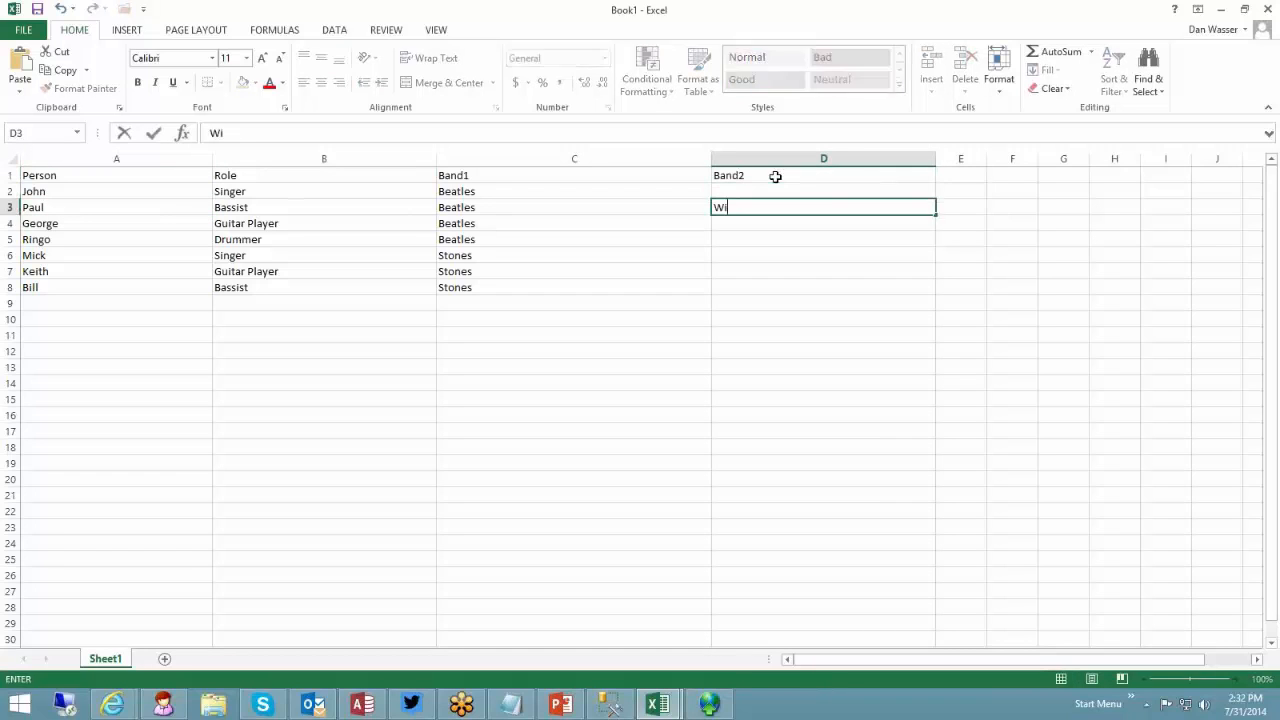
key("Return")
key("Up")
key("Up")
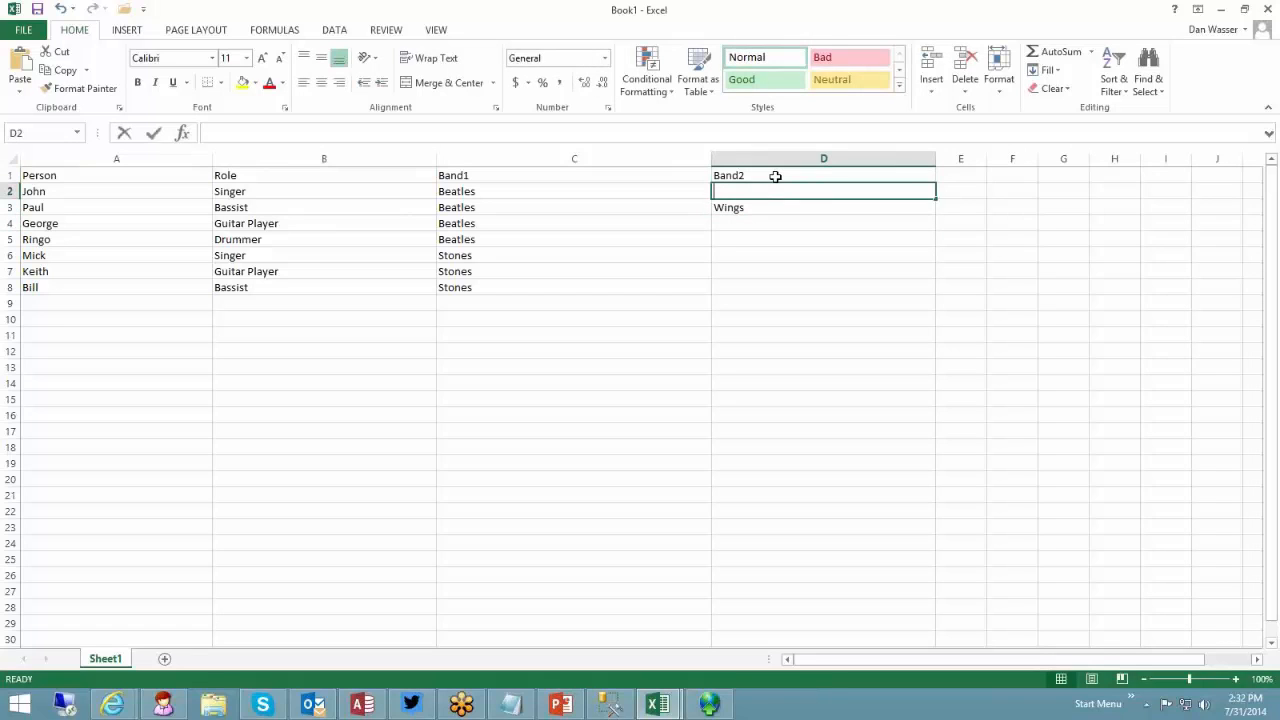
type("Plastic On")
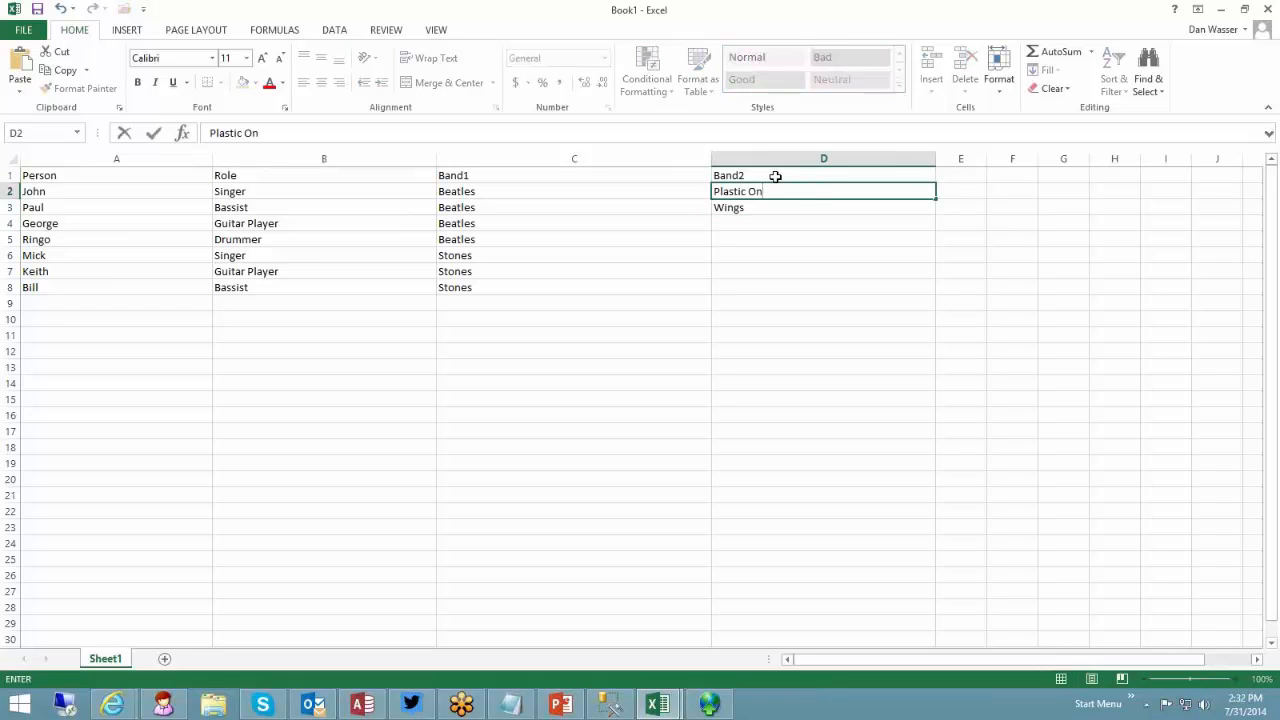
type("o Band")
key("Return")
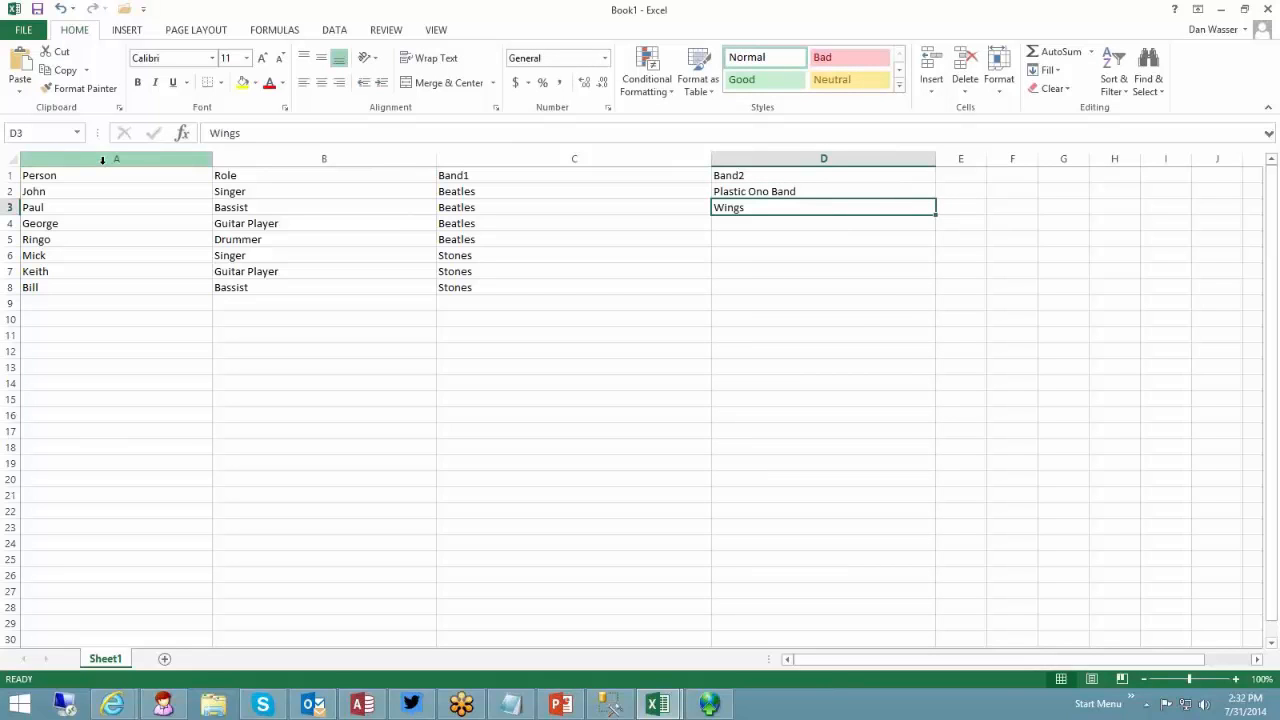
Step: Highlight the Person column together with Band1, the Person column together with Band2, and Paul's row to compare the pairings
left_click(101, 158)
left_click(474, 159, "ctrl")
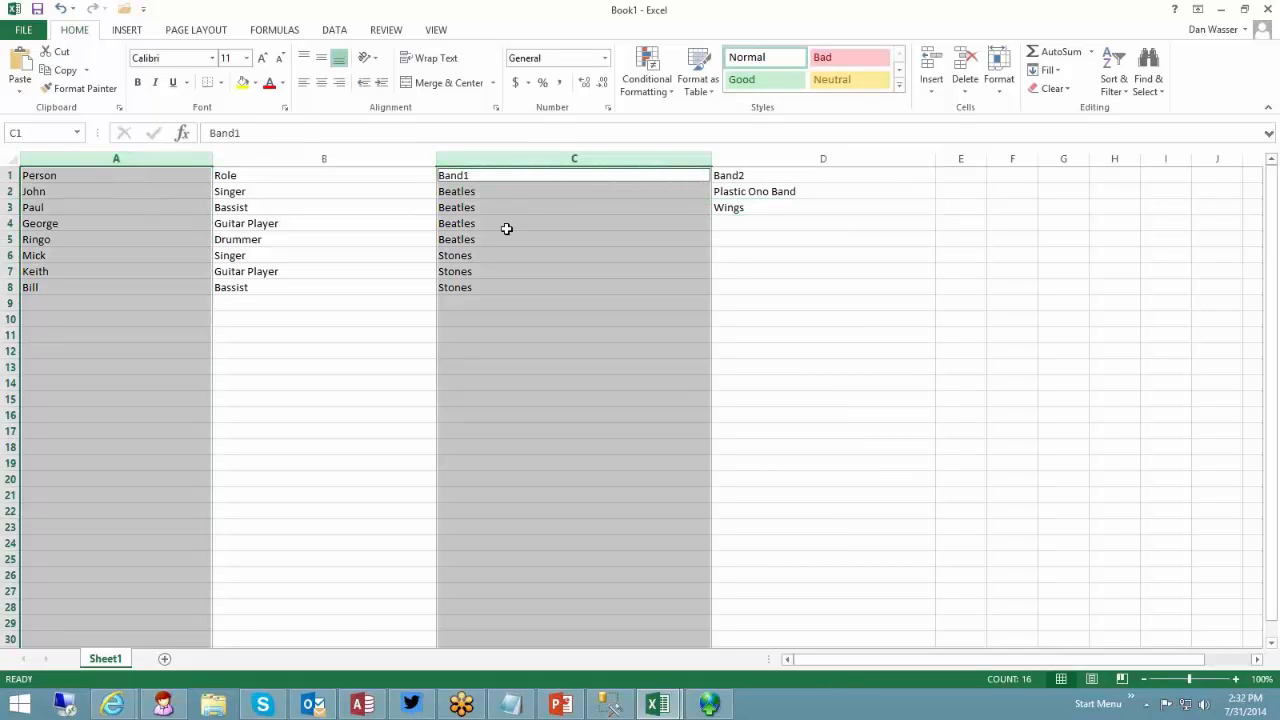
left_click(159, 157)
left_click(765, 158, "ctrl")
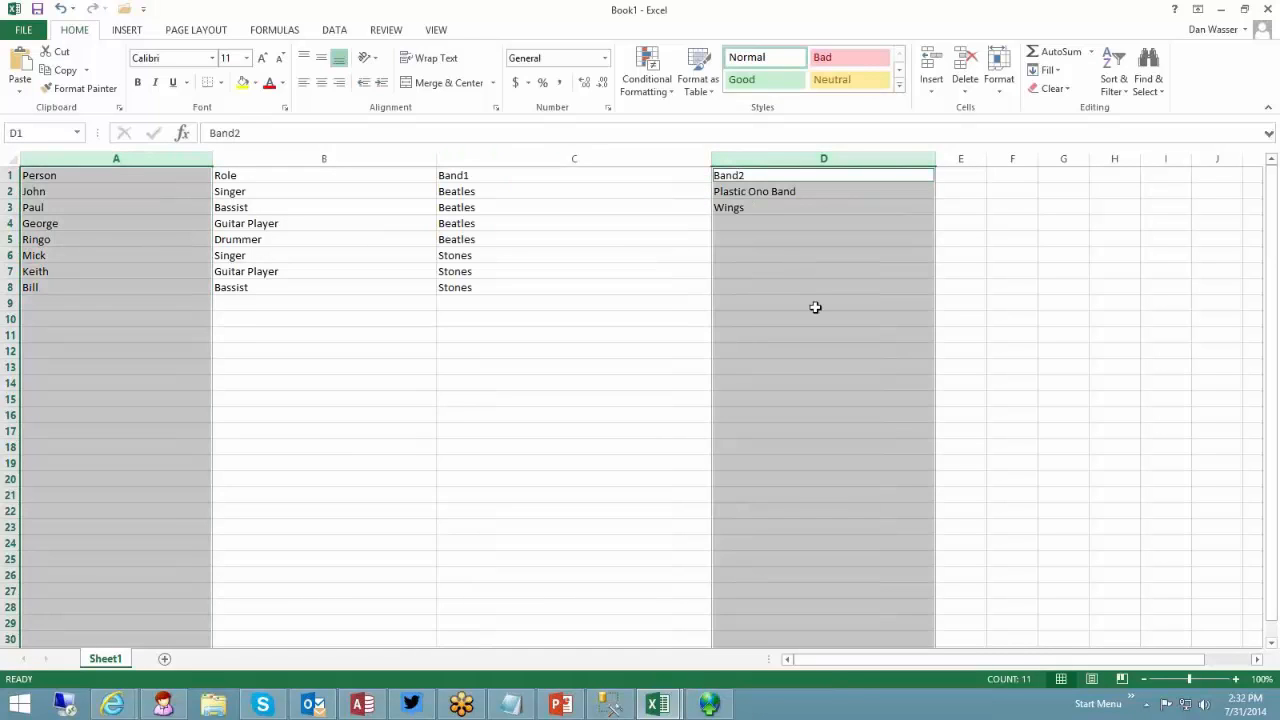
left_click(11, 207)
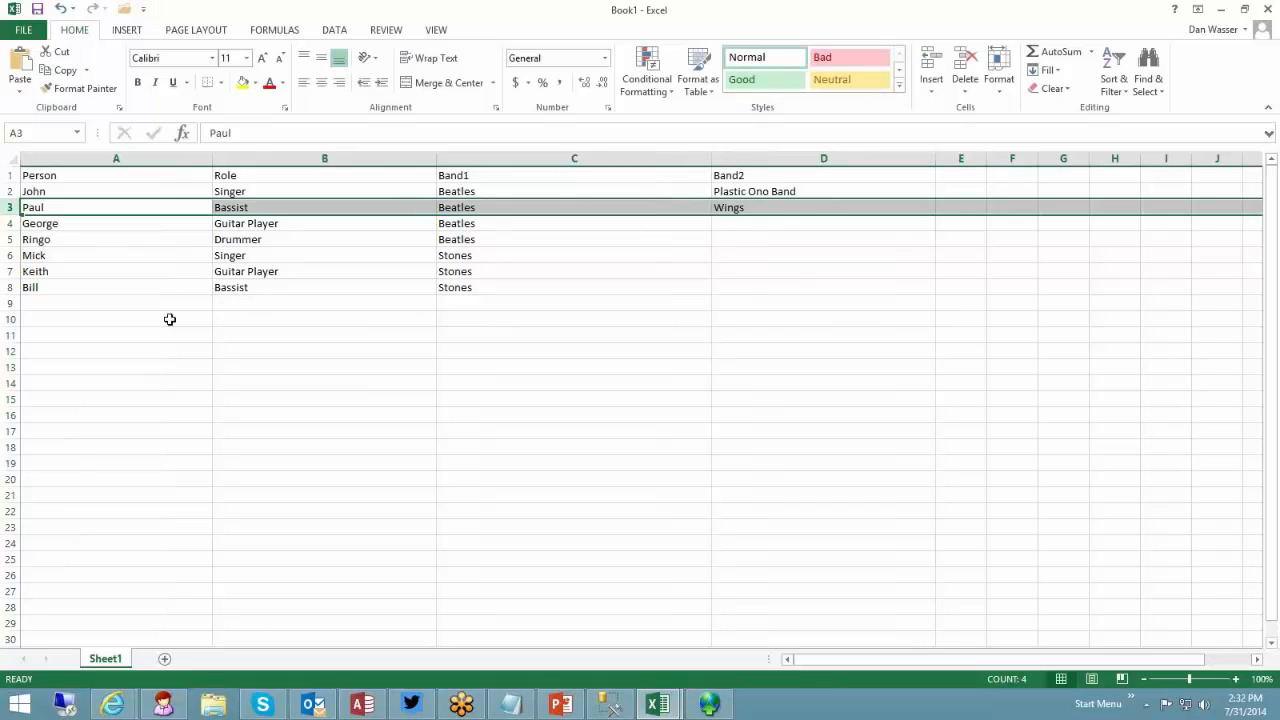
Step: Add a second record for Paul in row 9 with the role Bassist and the band Wings
left_click(95, 306)
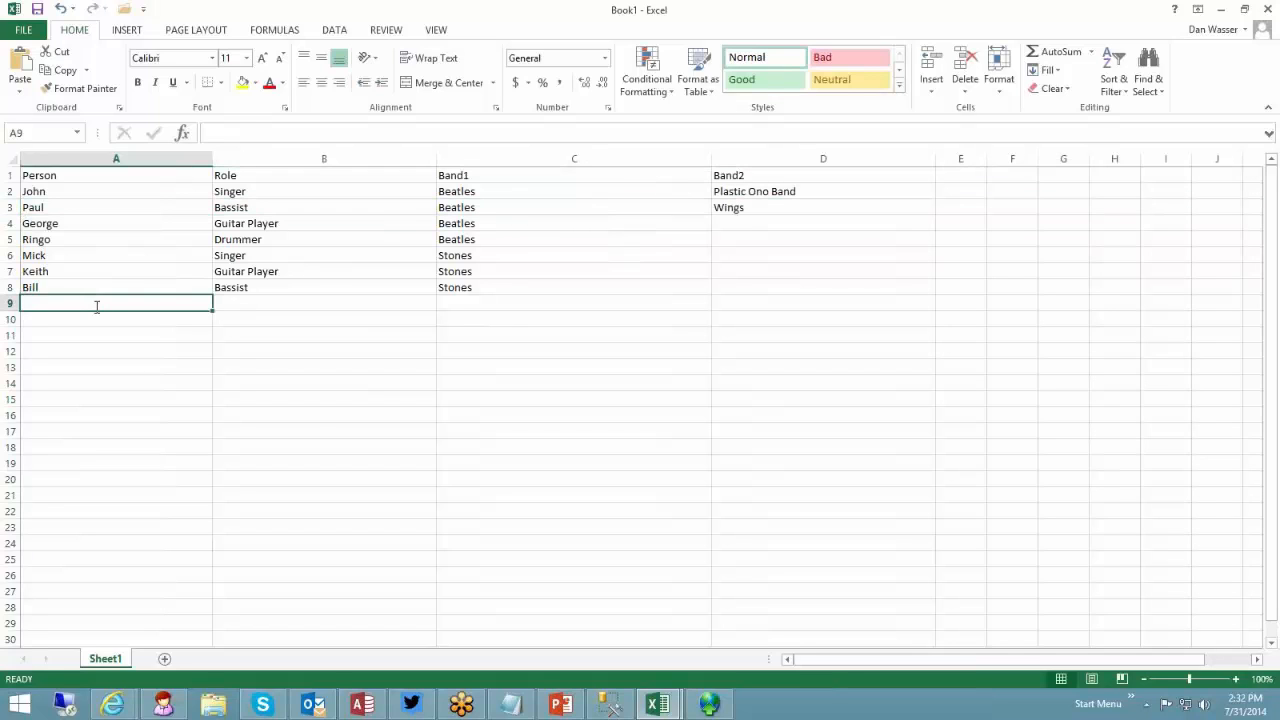
type("Paul")
key("Tab")
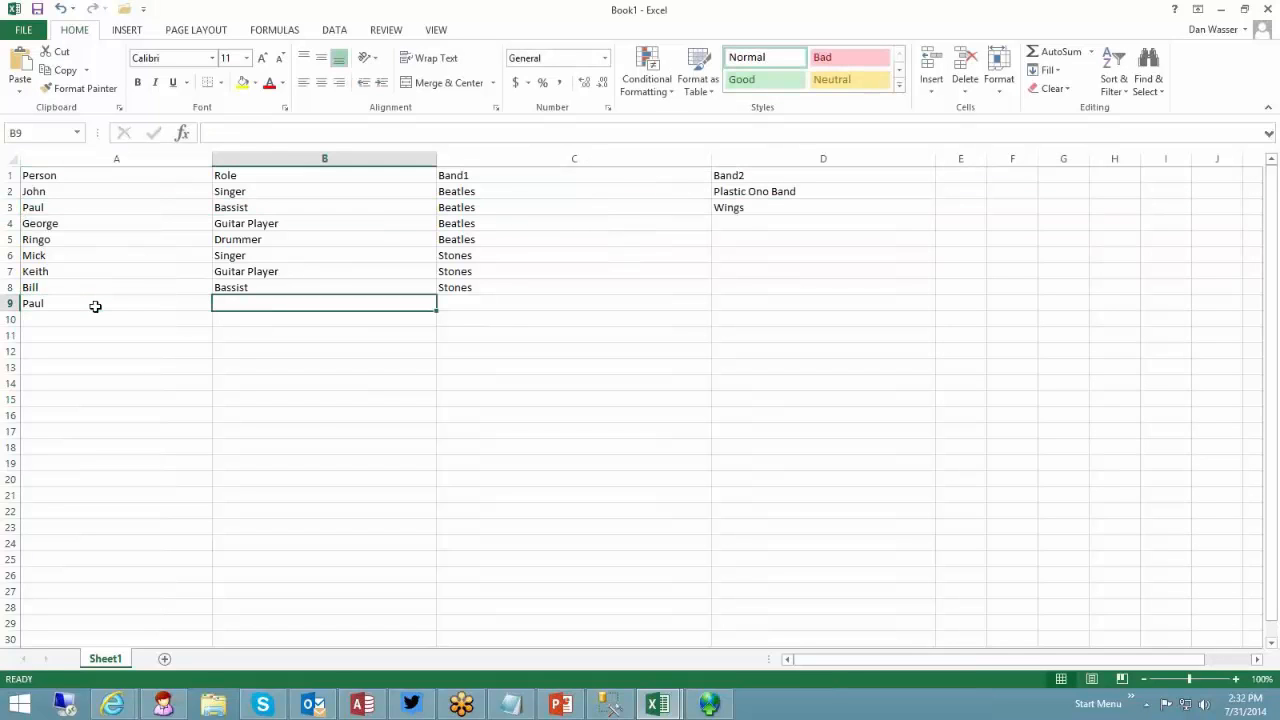
type("Bassist")
key("Tab")
type("Wings")
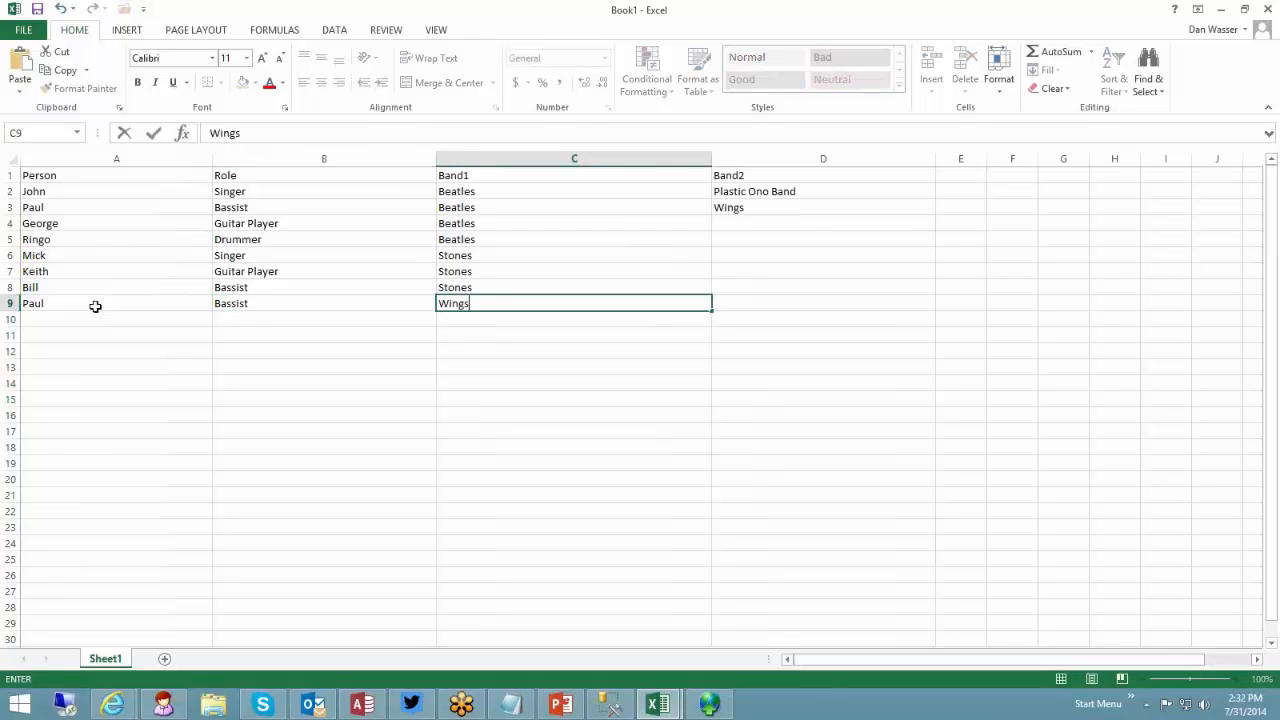
key("Return")
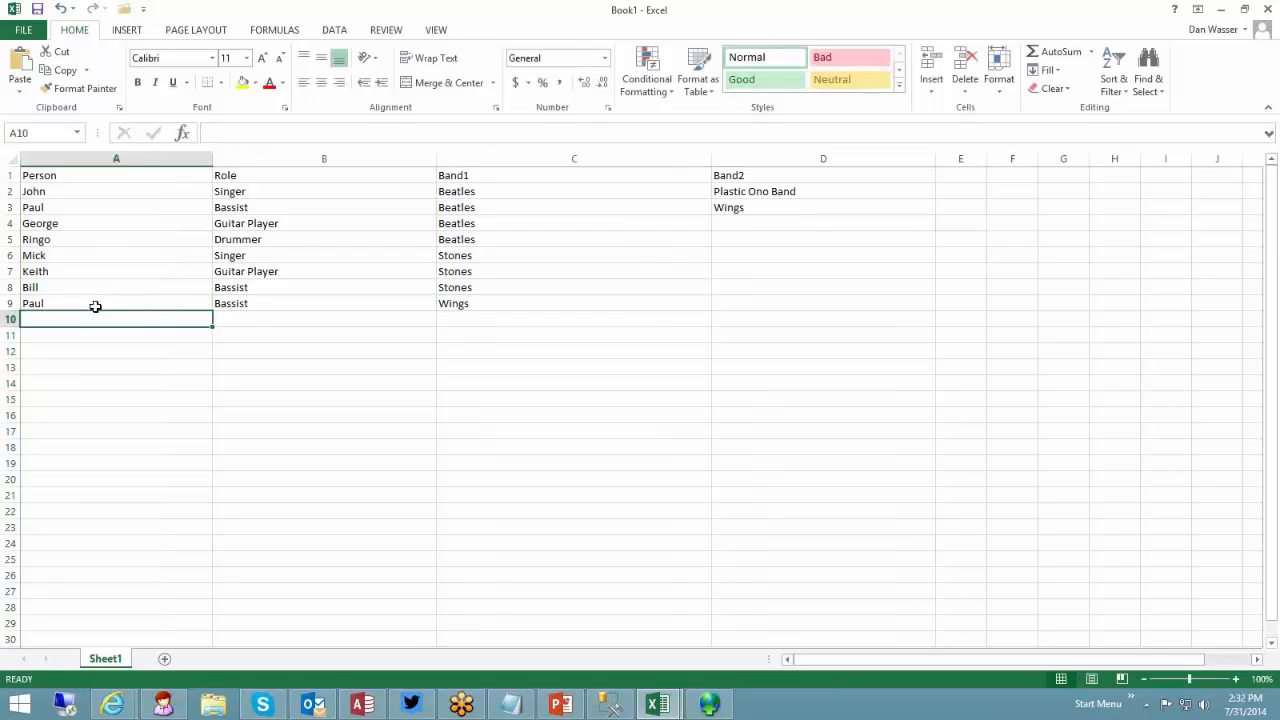
Step: Delete the Band2 column and highlight the Person and Band1 columns together
left_click(822, 157)
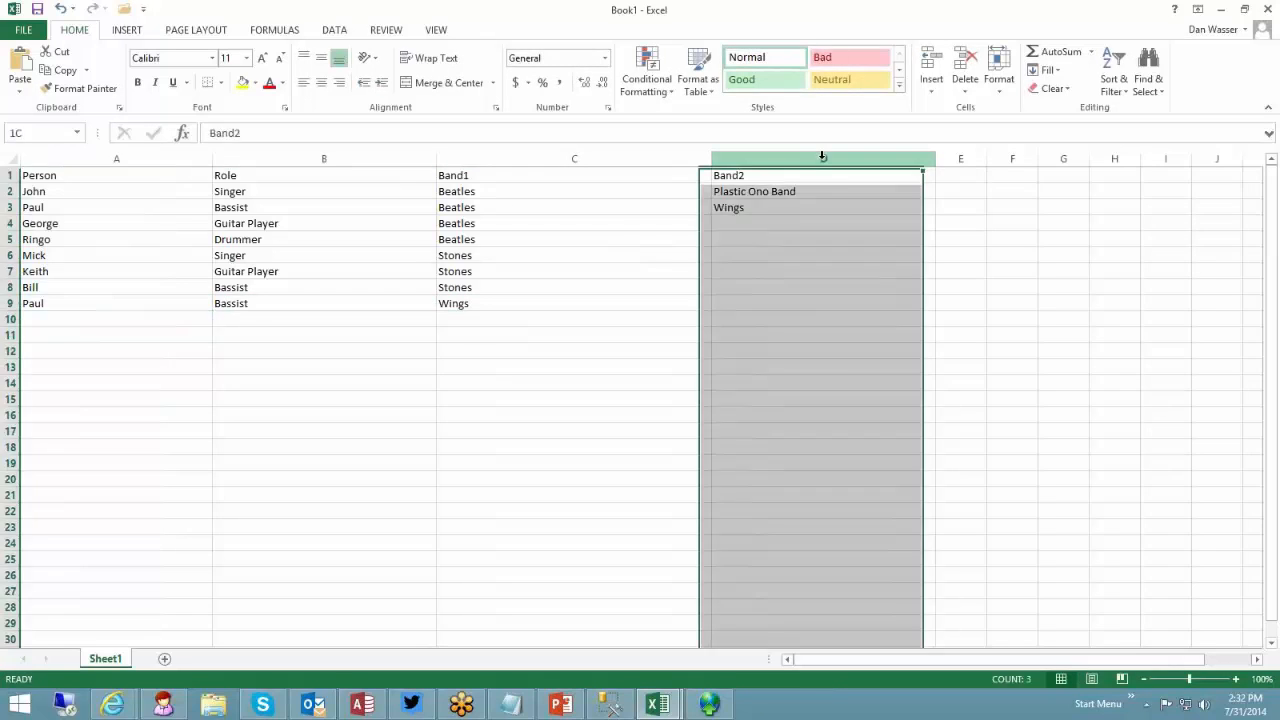
right_click(822, 157)
left_click(848, 291)
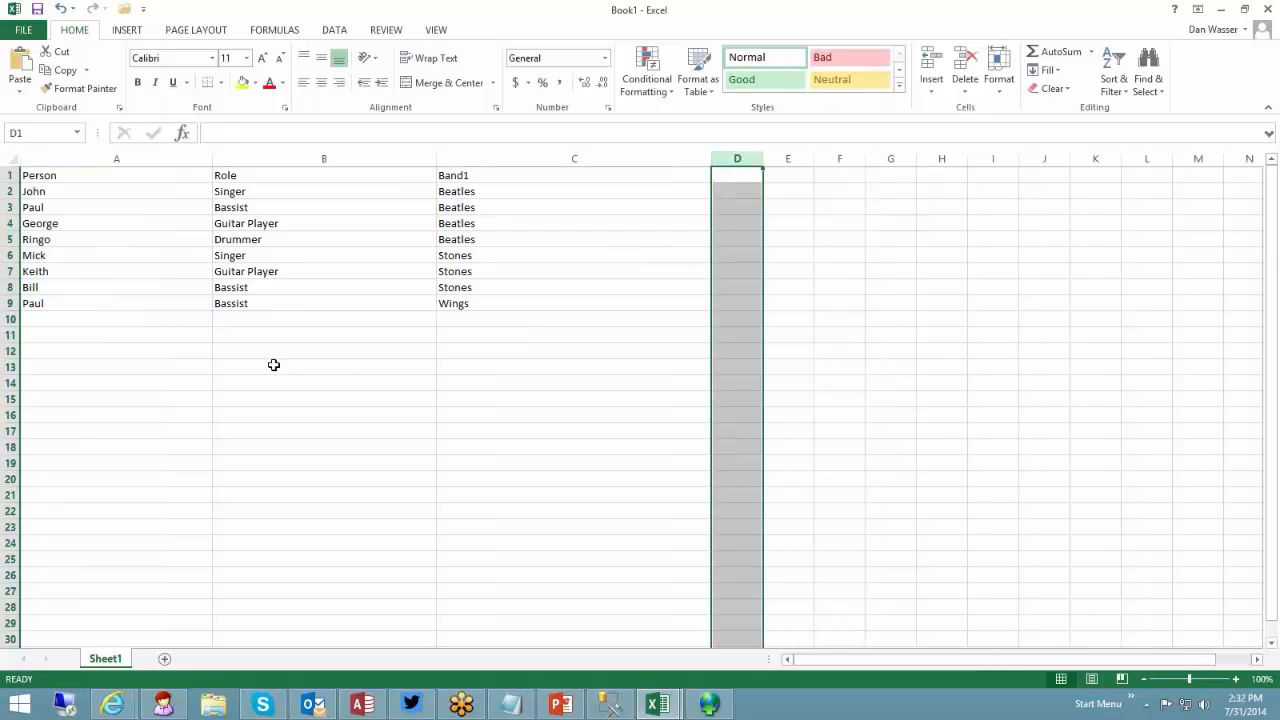
left_click(190, 157)
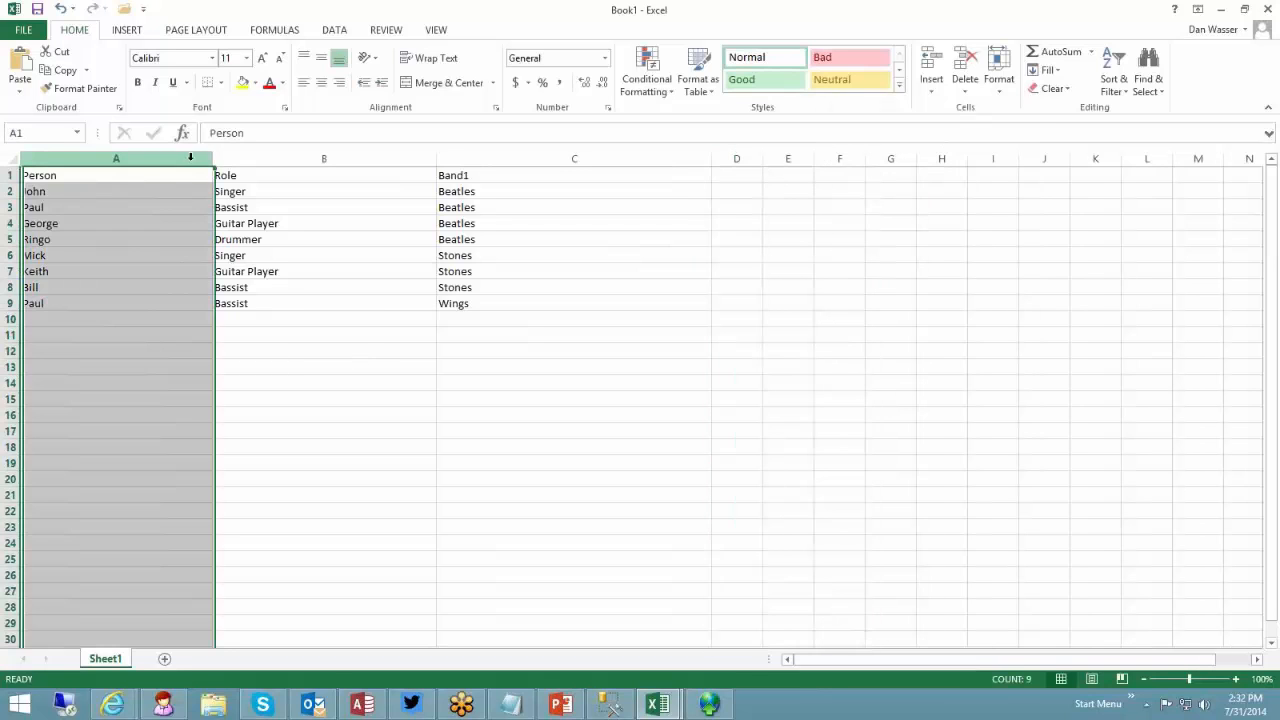
left_click(520, 158, "ctrl")
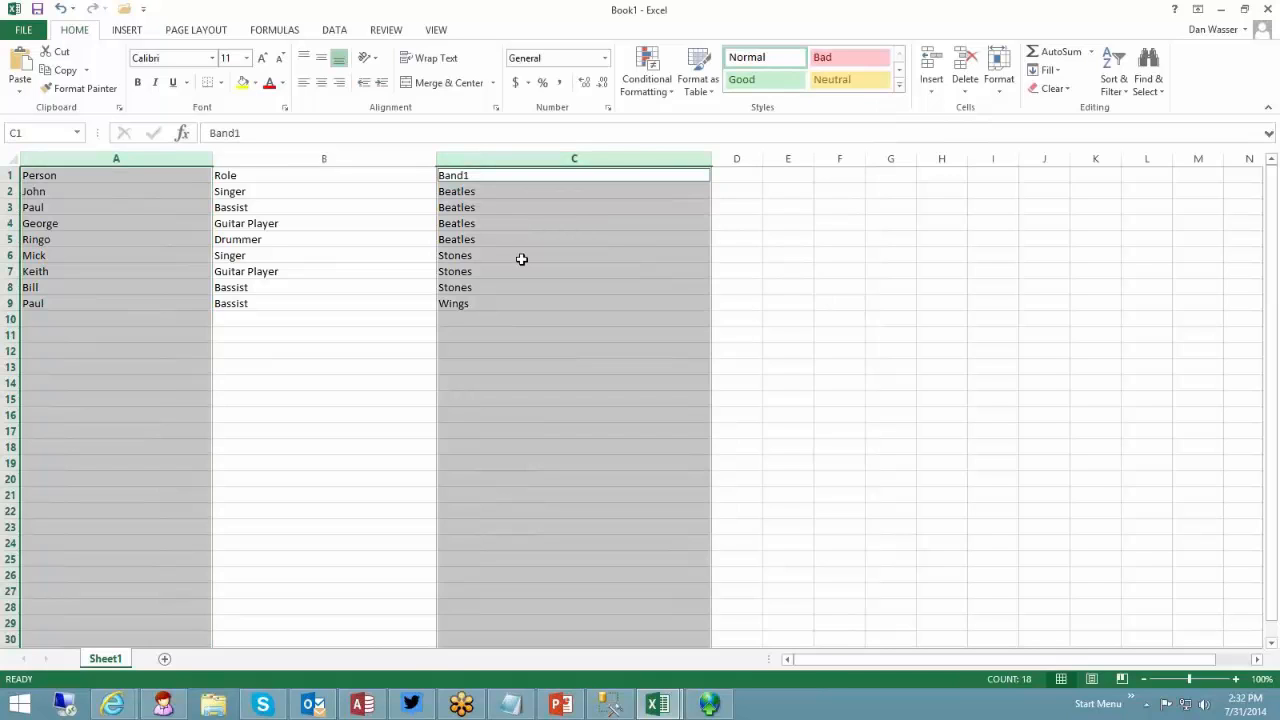
Step: Undo the Band2 column deletion and the Wings entry in cell C9
key("ctrl+z")
key("ctrl+z")
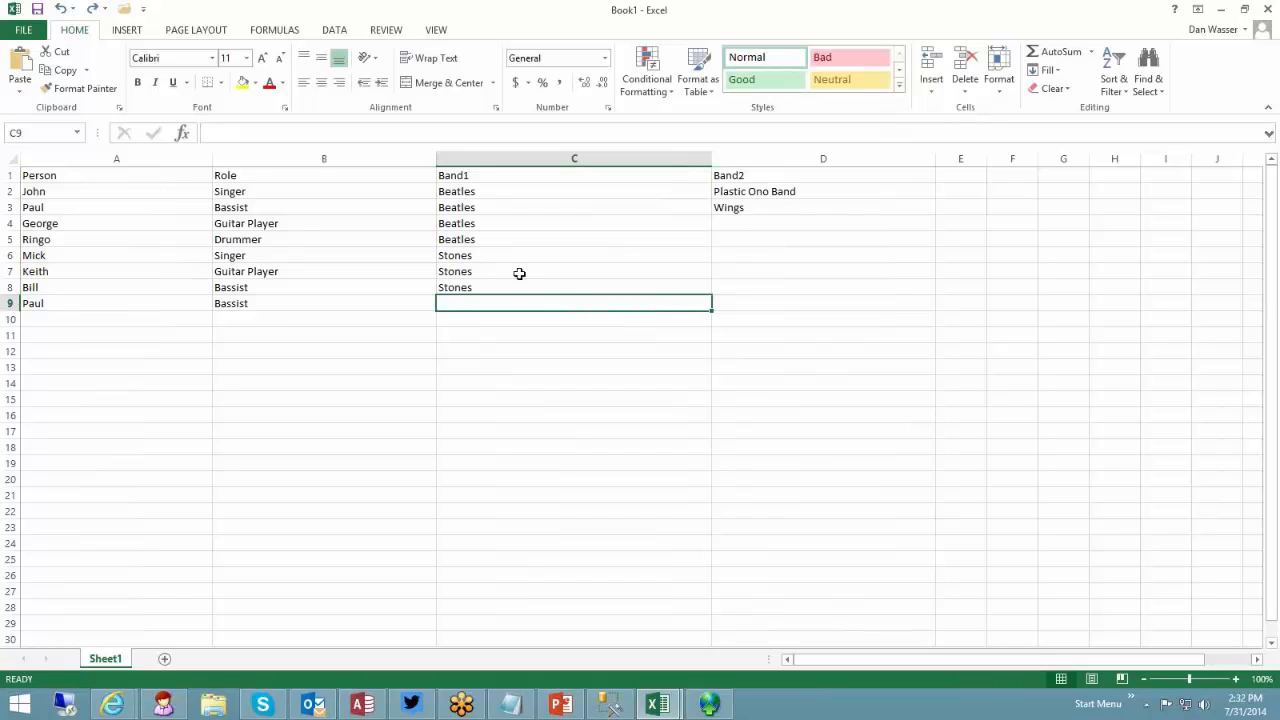
Step: Clear Ringo's role in cell B5 and Keith's band in cell C7 to leave gaps in the data
left_click(280, 240)
key("Delete")
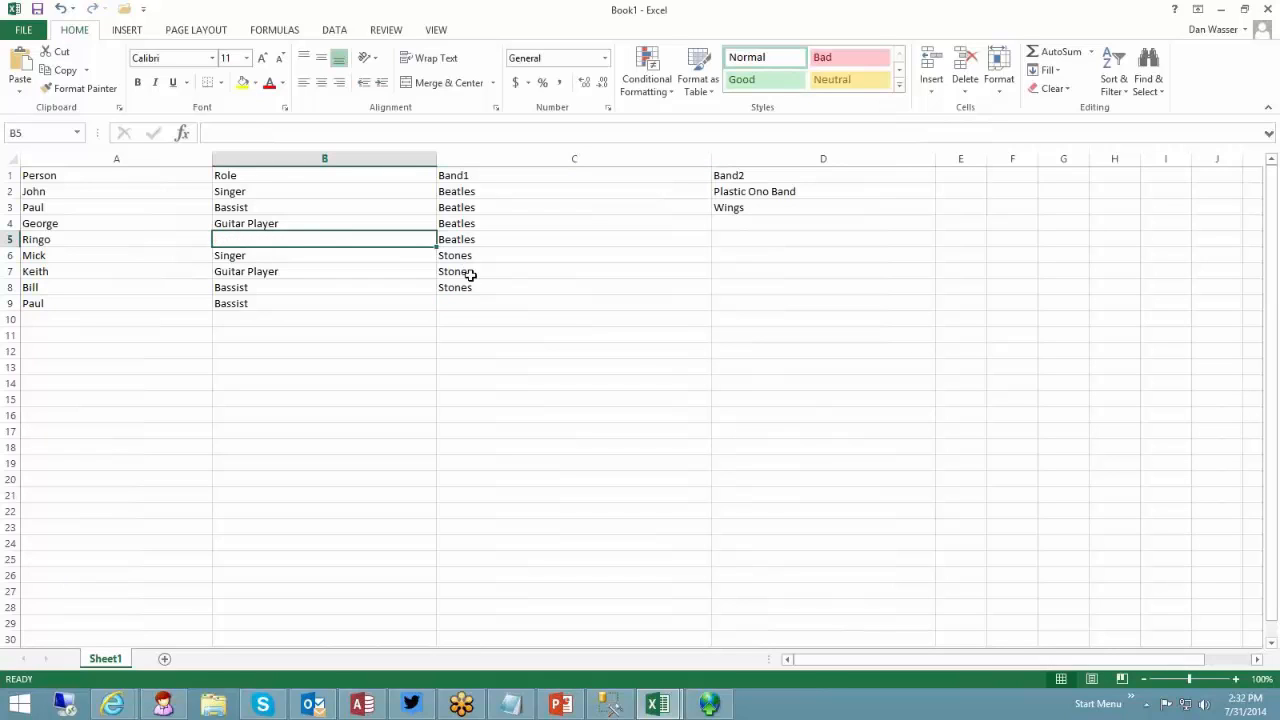
left_click(518, 272)
key("Delete")
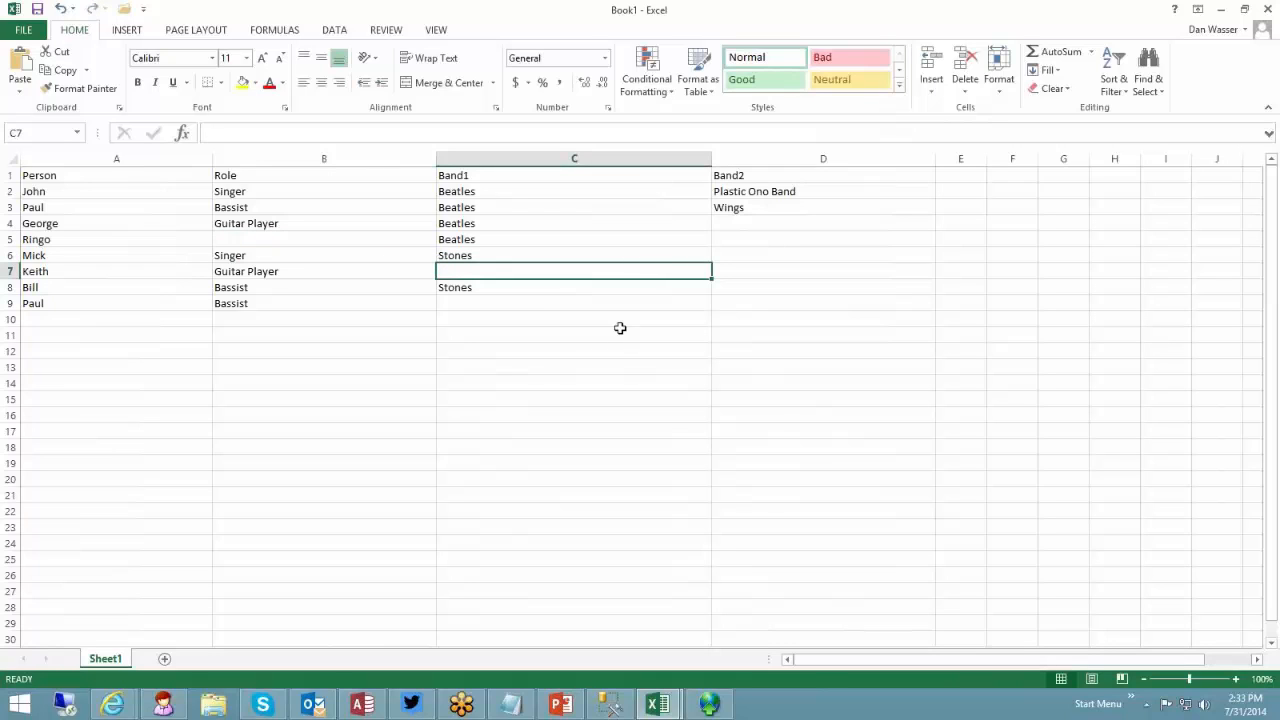
Step: Highlight the Person column and close the Book1 example workbook without saving it
left_click(88, 155)
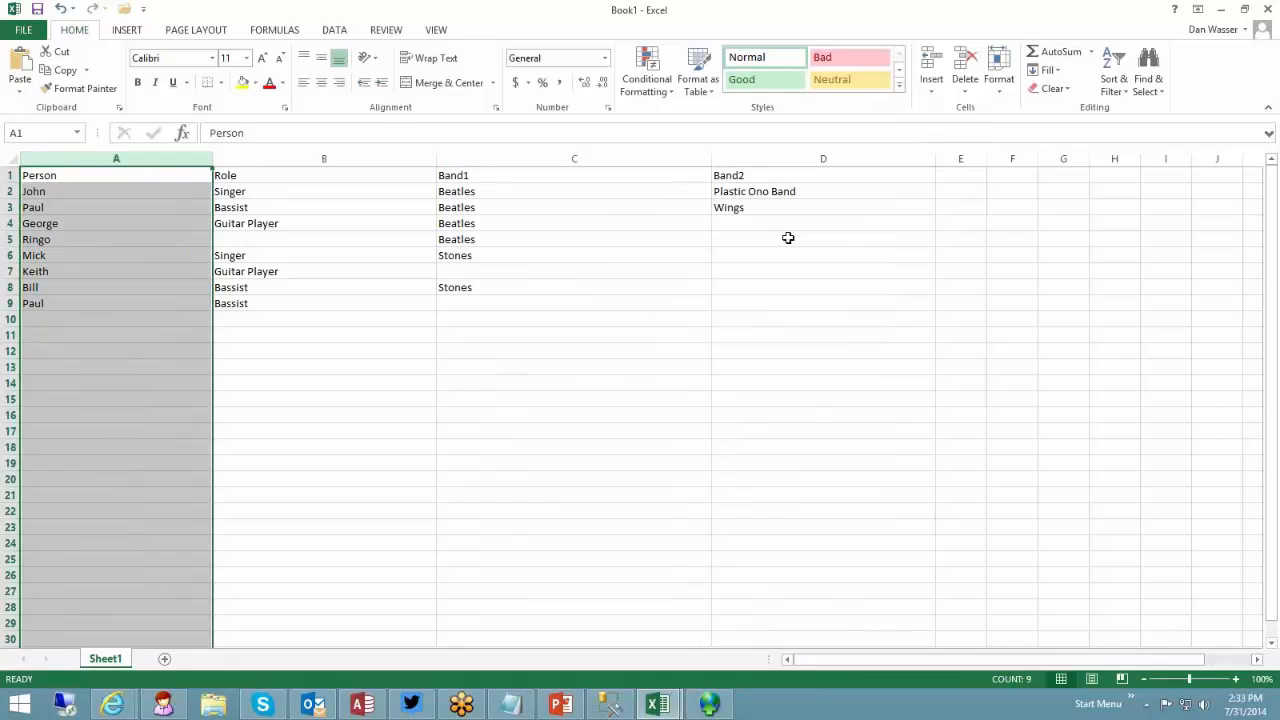
key("ctrl+w")
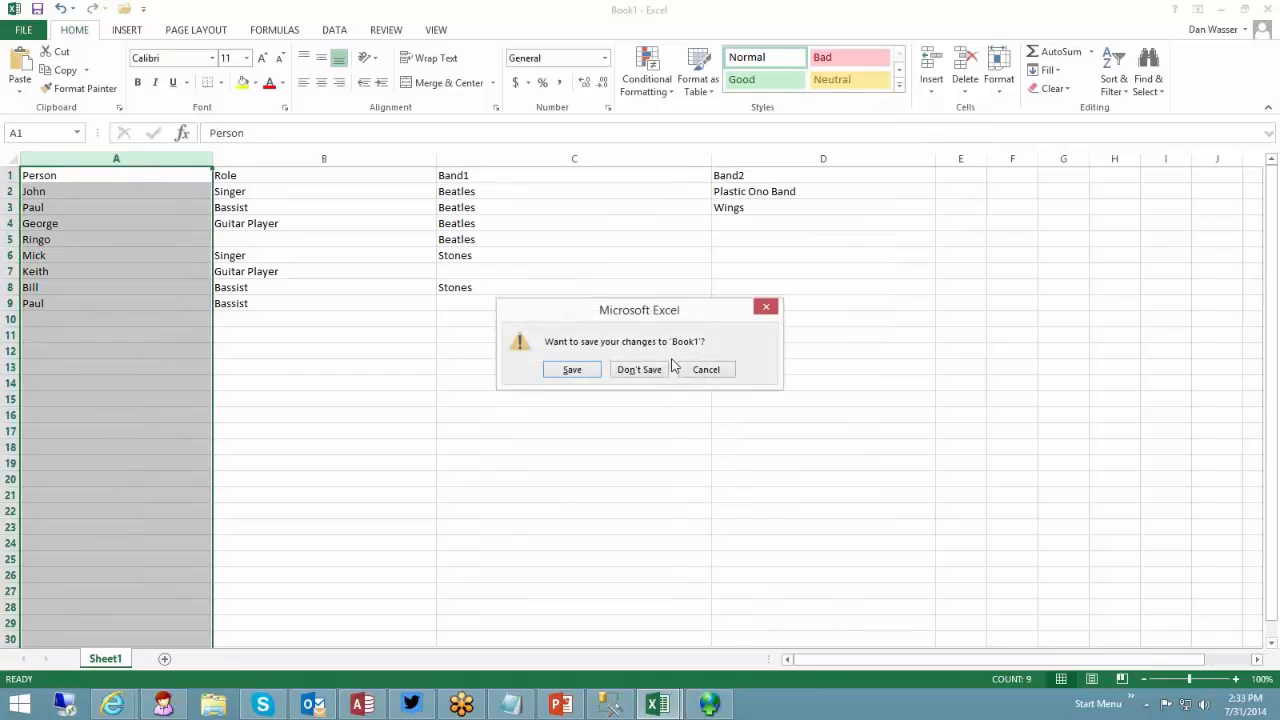
left_click(638, 367)
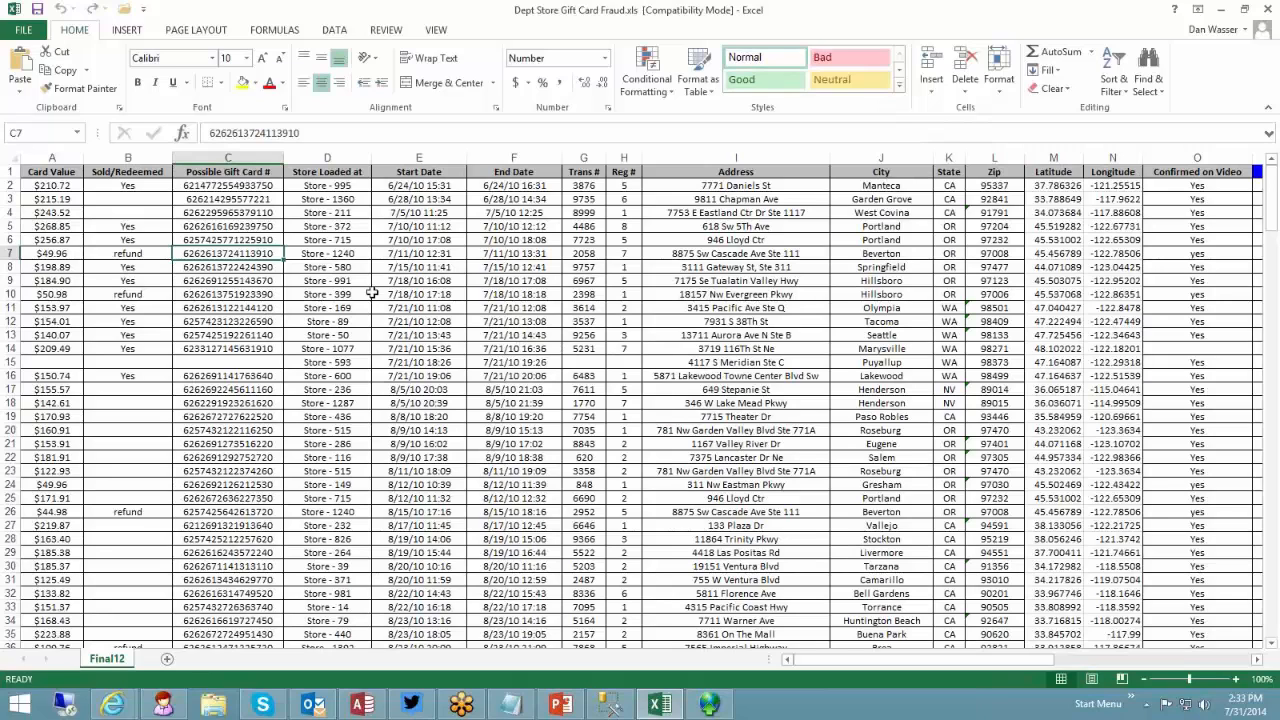
Step: Examine the Card Value and Possible Gift Card # columns in the Dept Store Gift Card Fraud.xls workbook
left_click(50, 158)
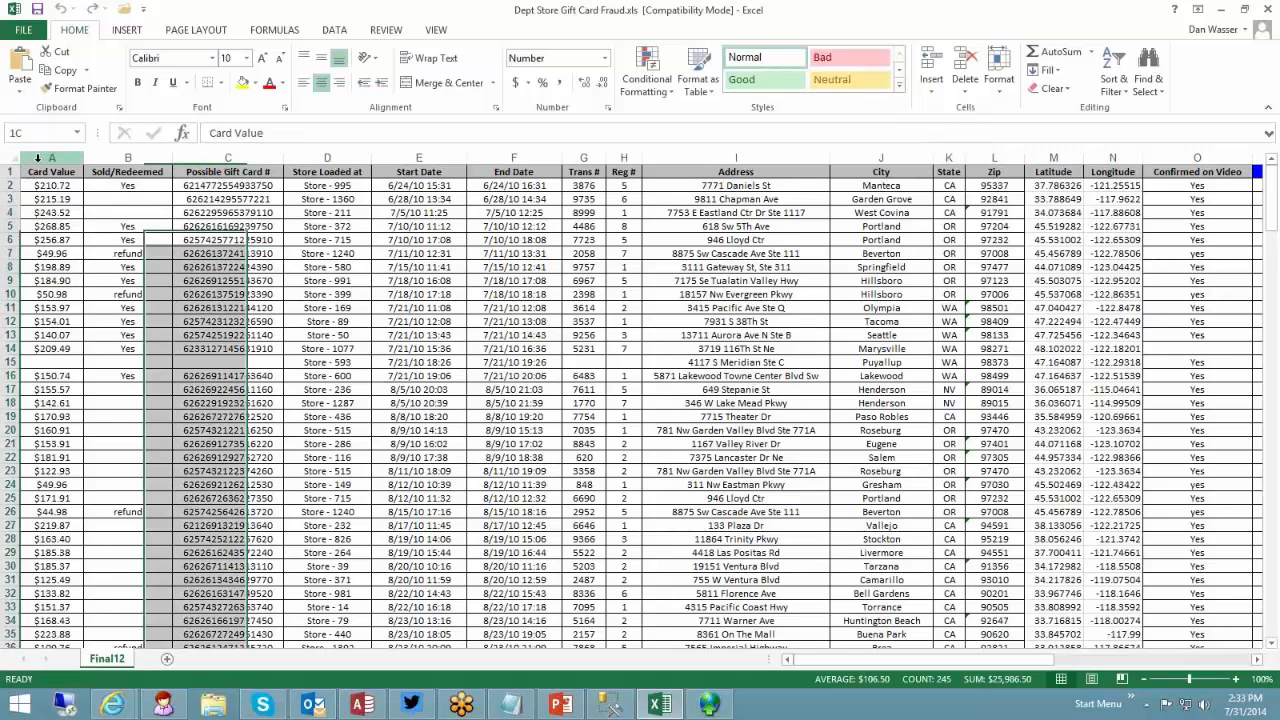
left_click(211, 152)
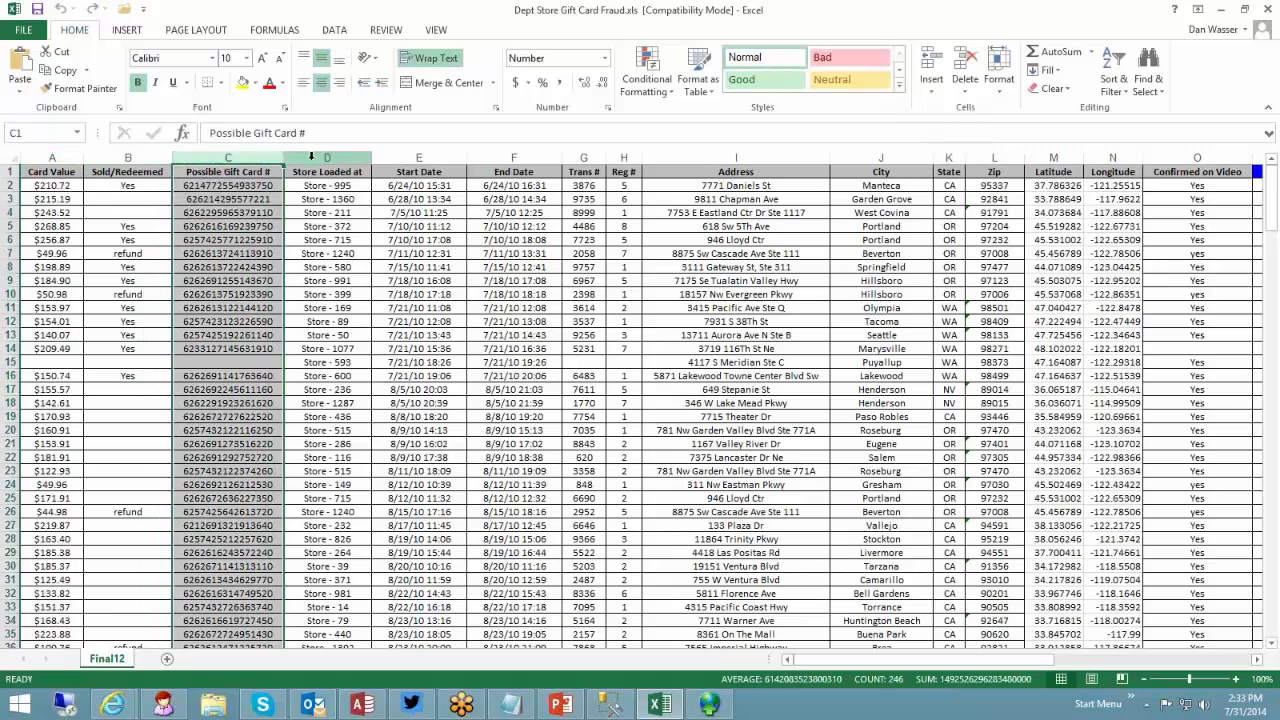
Step: Examine the store, start and end date, address through latitude, and Subject columns of the gift card fraud worksheet
left_click(333, 155)
left_click_drag(416, 157, 520, 157)
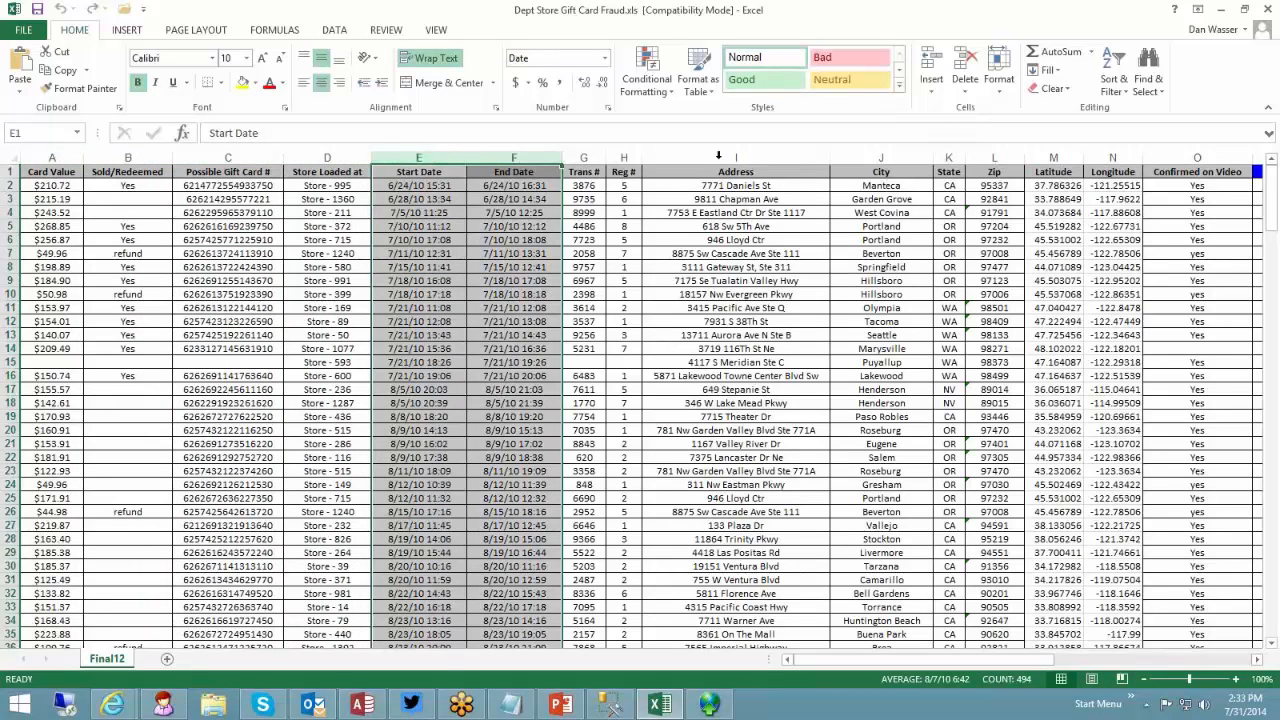
left_click_drag(1016, 163, 1050, 160)
left_click_drag(941, 664, 1118, 662)
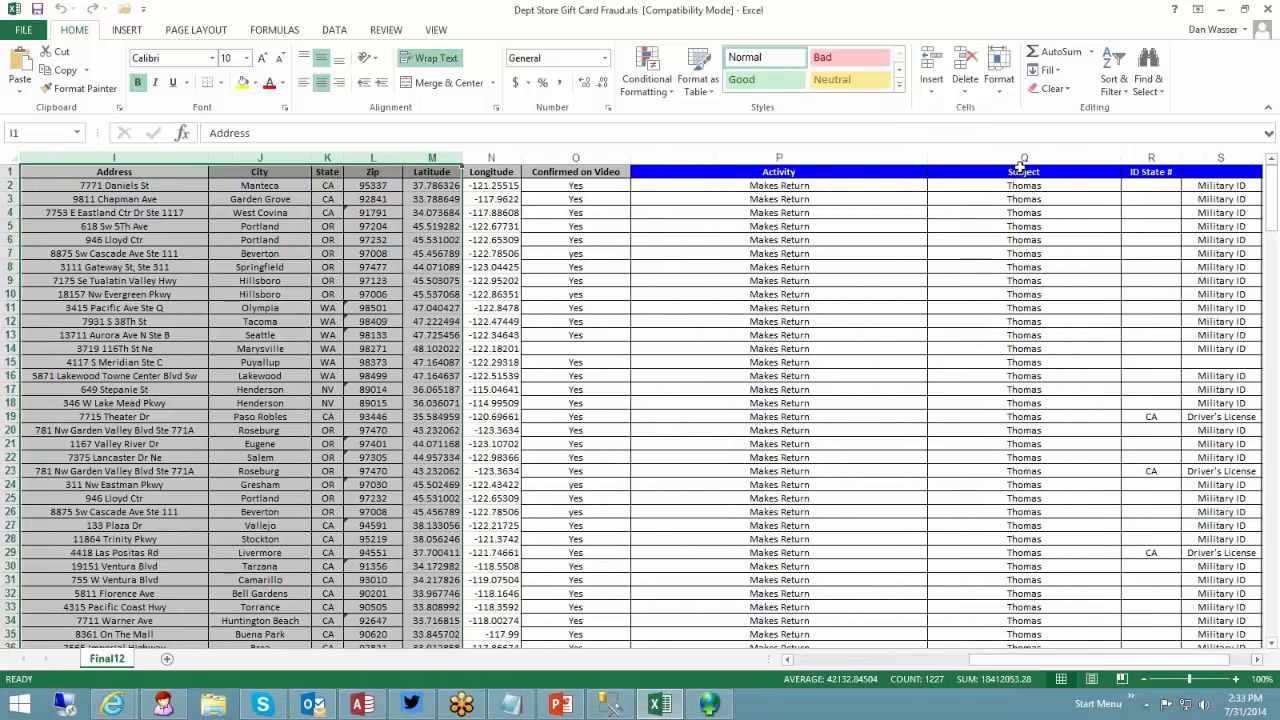
left_click(1020, 160)
scroll(967, 308, "down", 2)
scroll(967, 308, "up", 2)
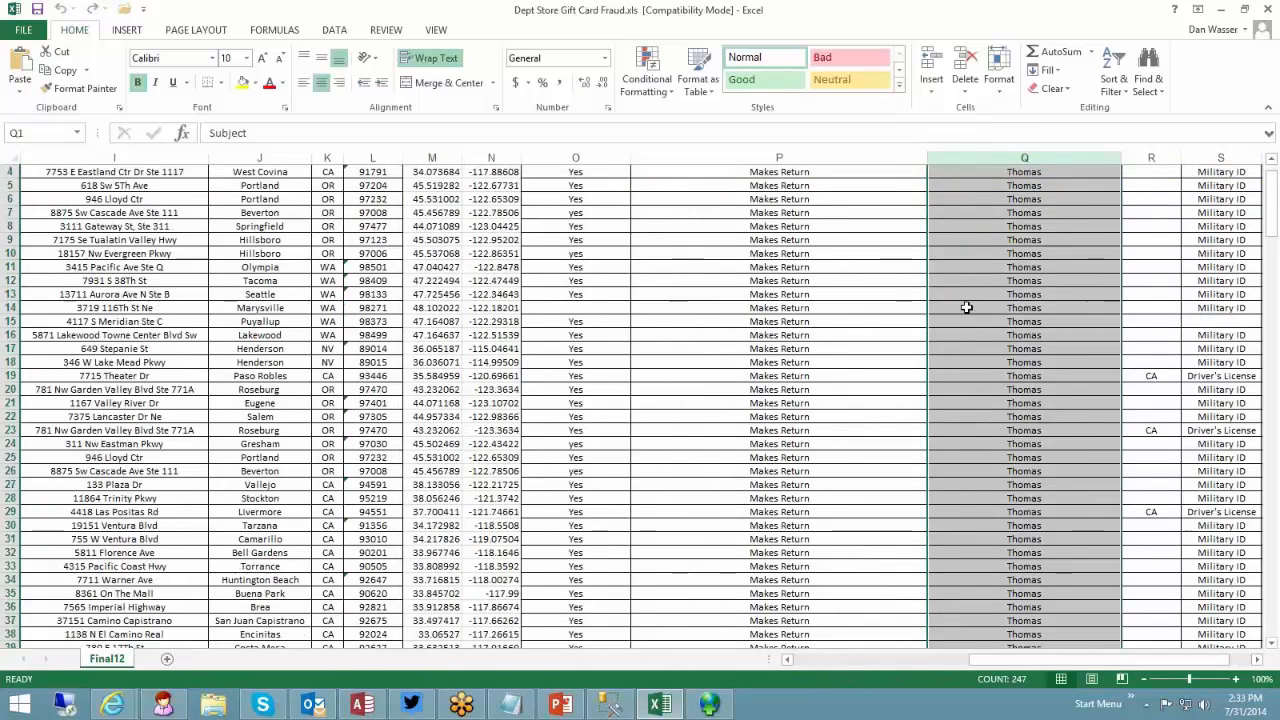
Step: Review the Activity column down through the lower rows, then return to the start of the worksheet
left_click(788, 156)
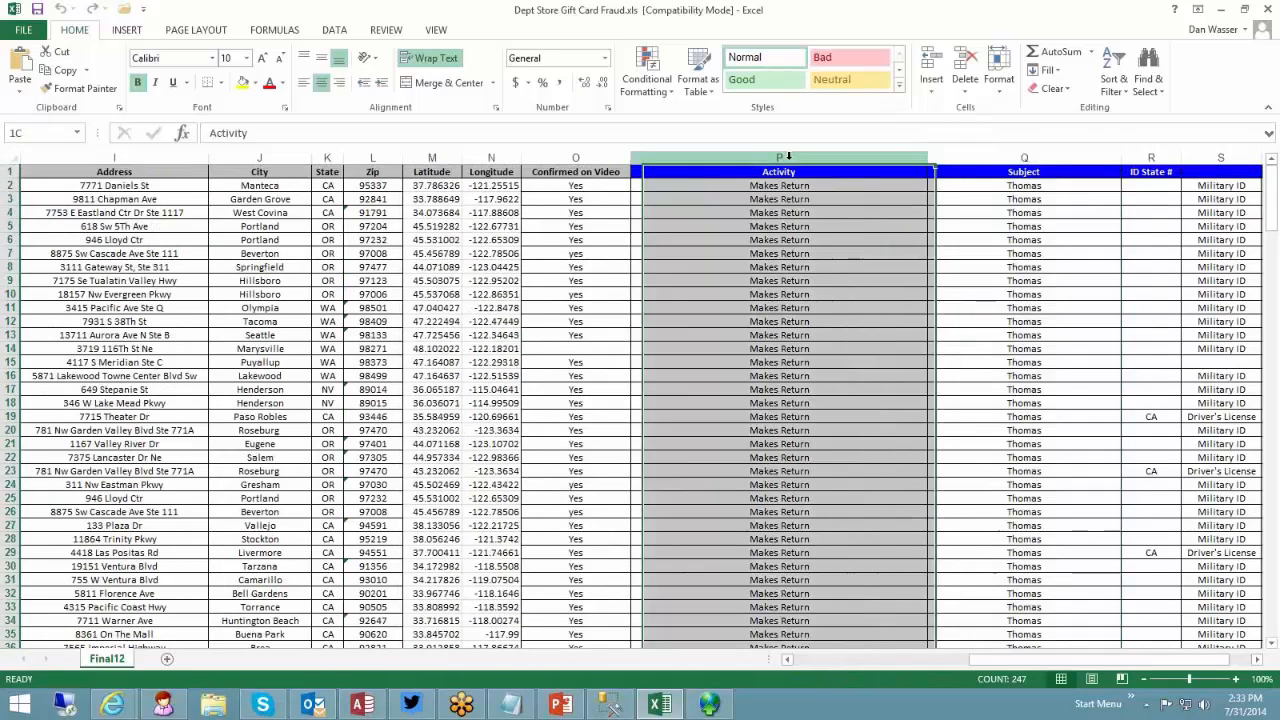
scroll(858, 406, "down", 17)
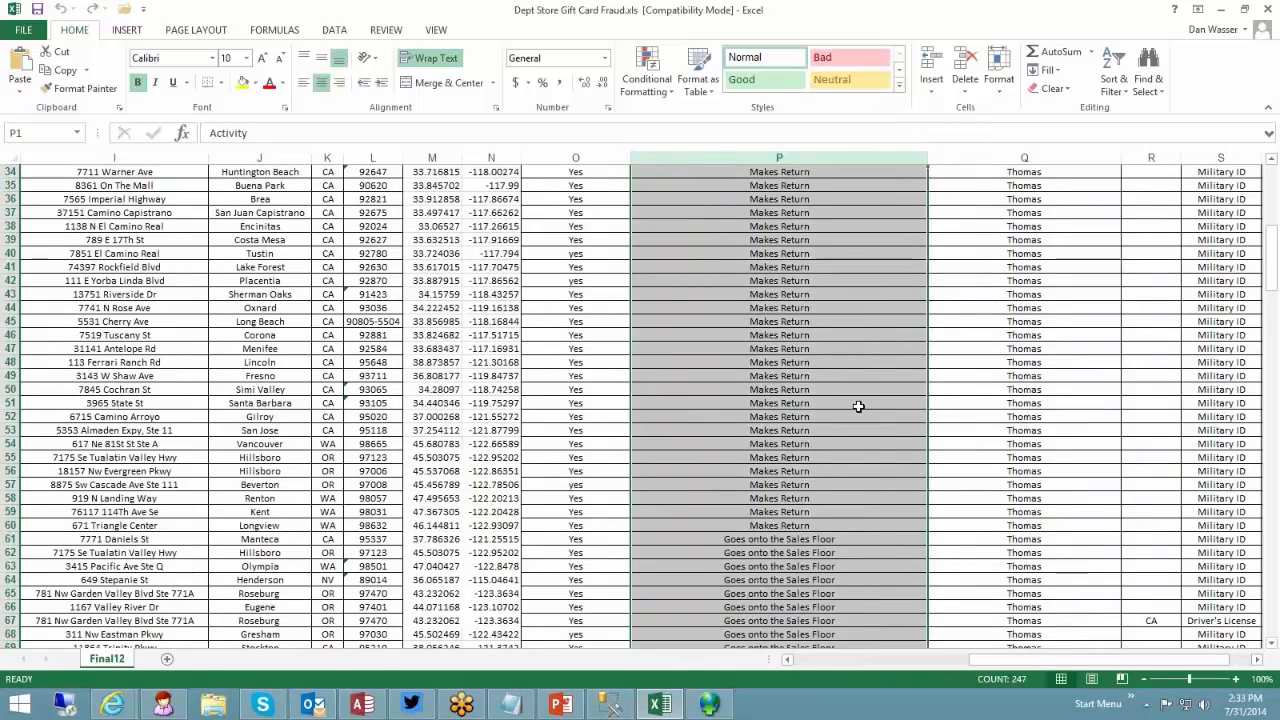
scroll(858, 406, "down", 17)
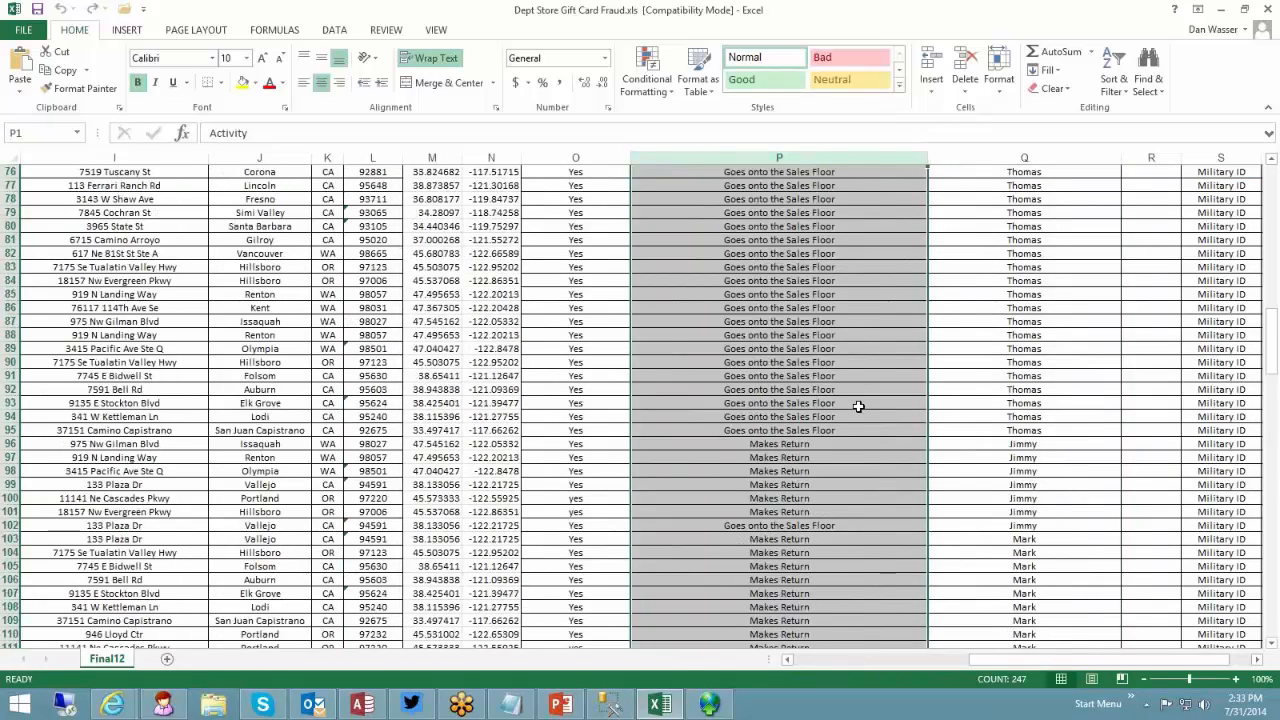
scroll(858, 406, "down", 12)
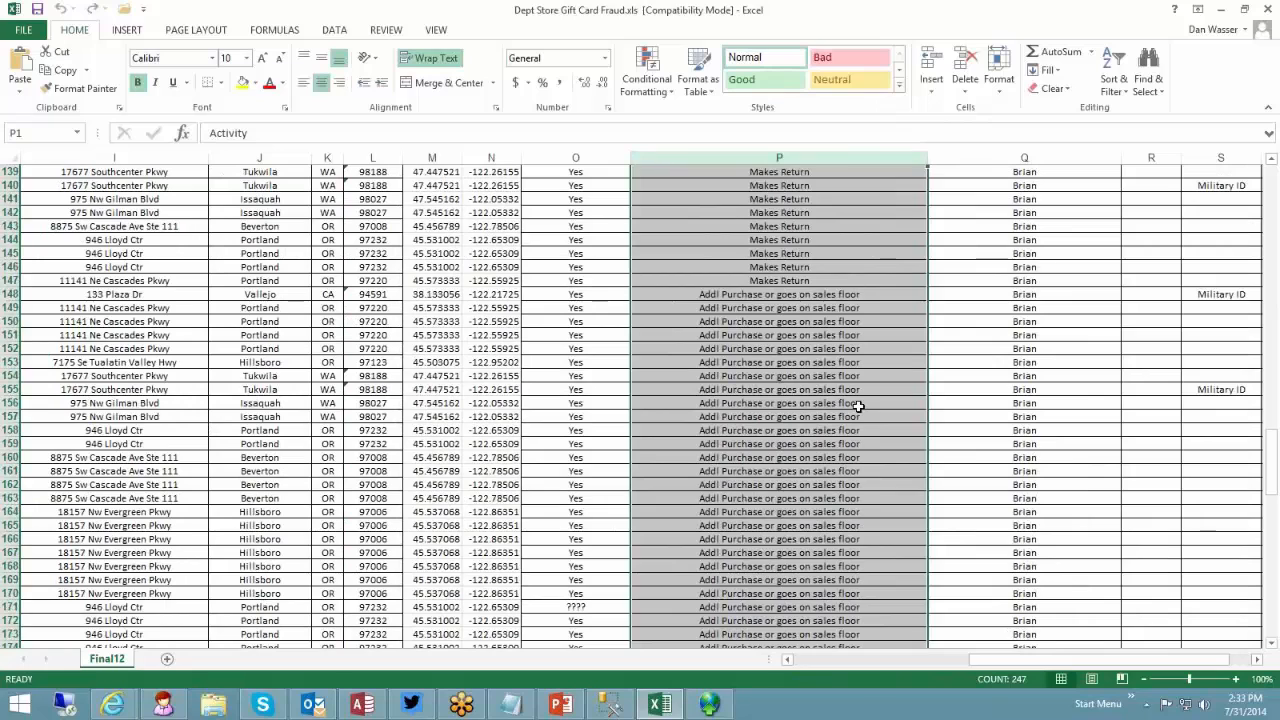
scroll(858, 406, "down", 17)
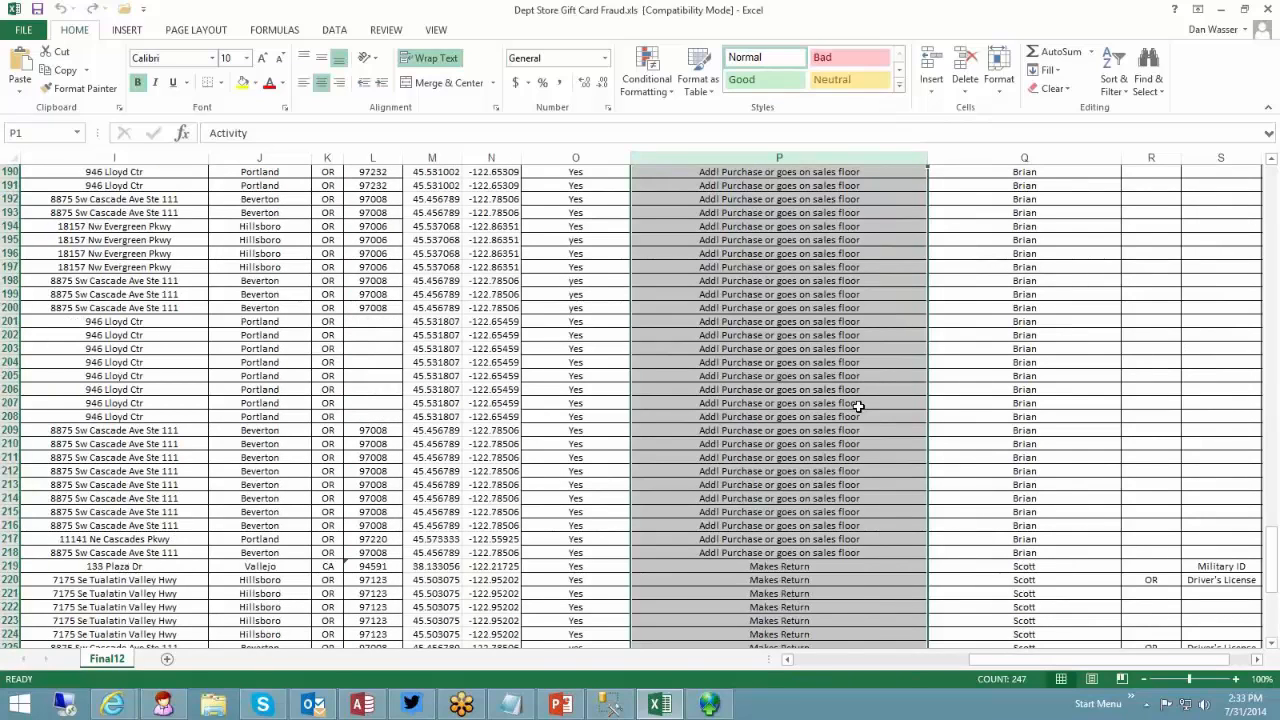
key("ctrl+Home")
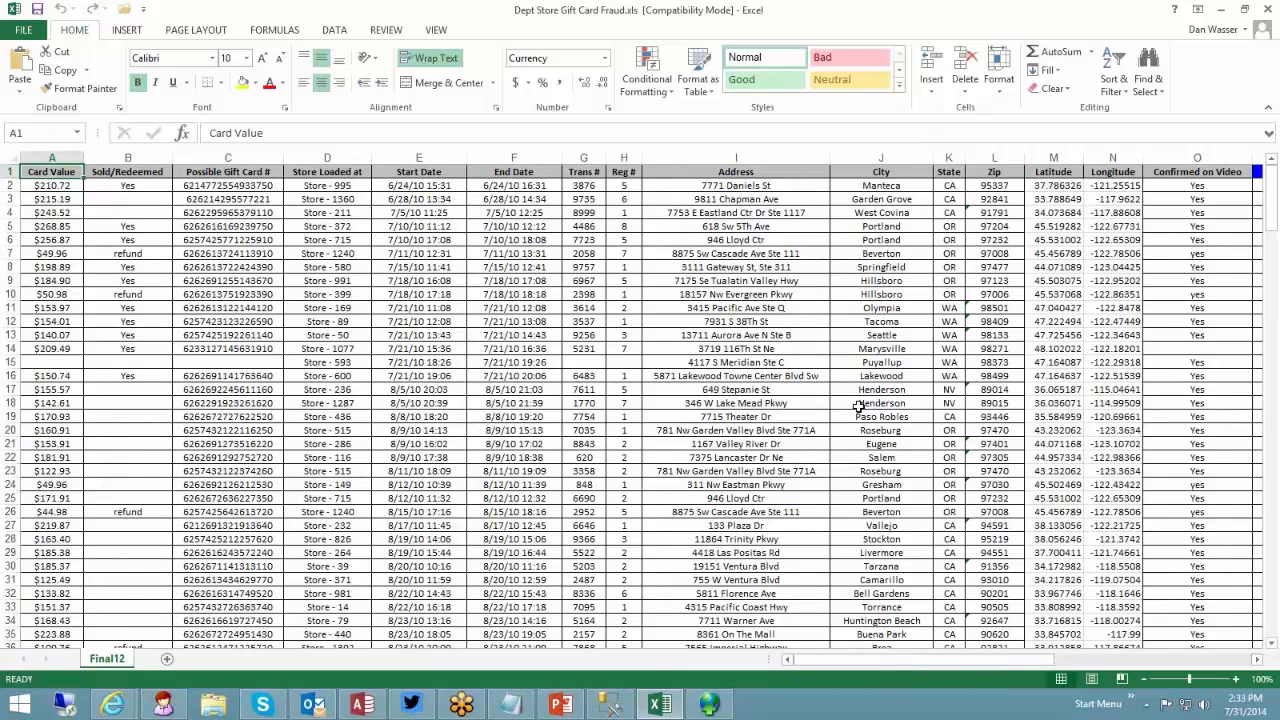
Step: Compare the Subject column with the Store Loaded at, Start Date and End Date columns
left_click_drag(876, 662, 990, 678)
left_click(1166, 157)
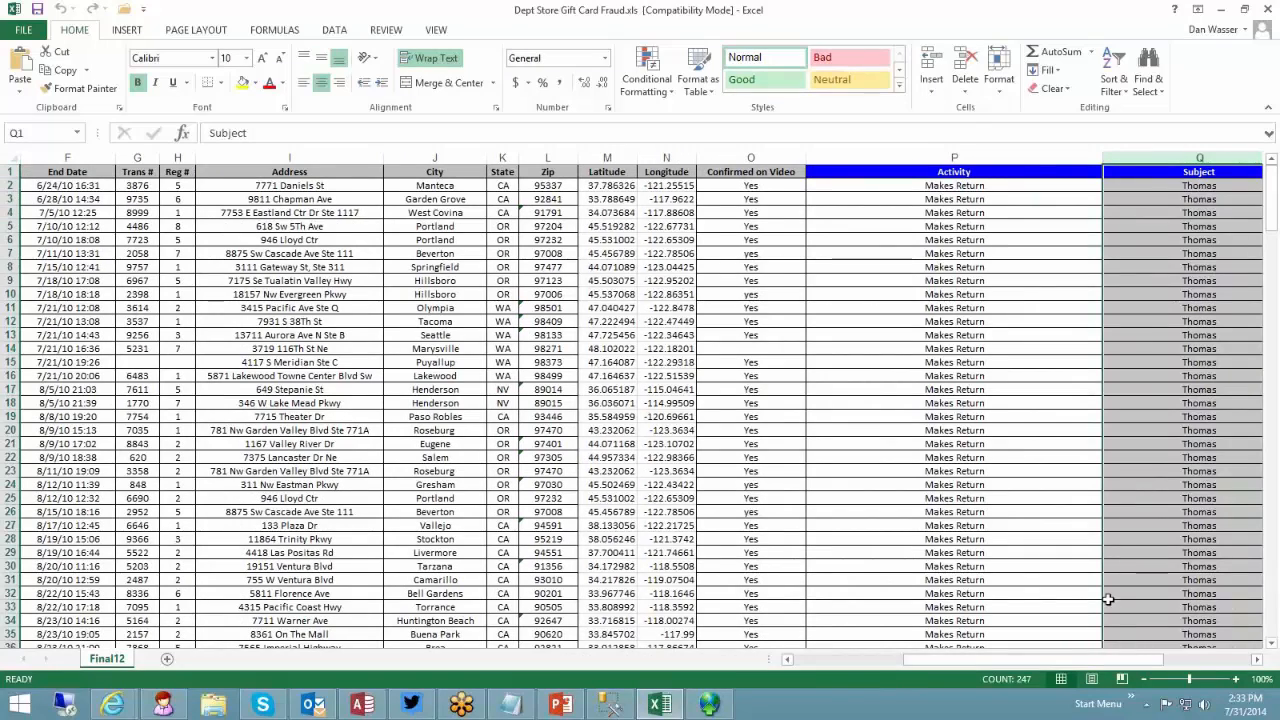
left_click_drag(1069, 662, 915, 672)
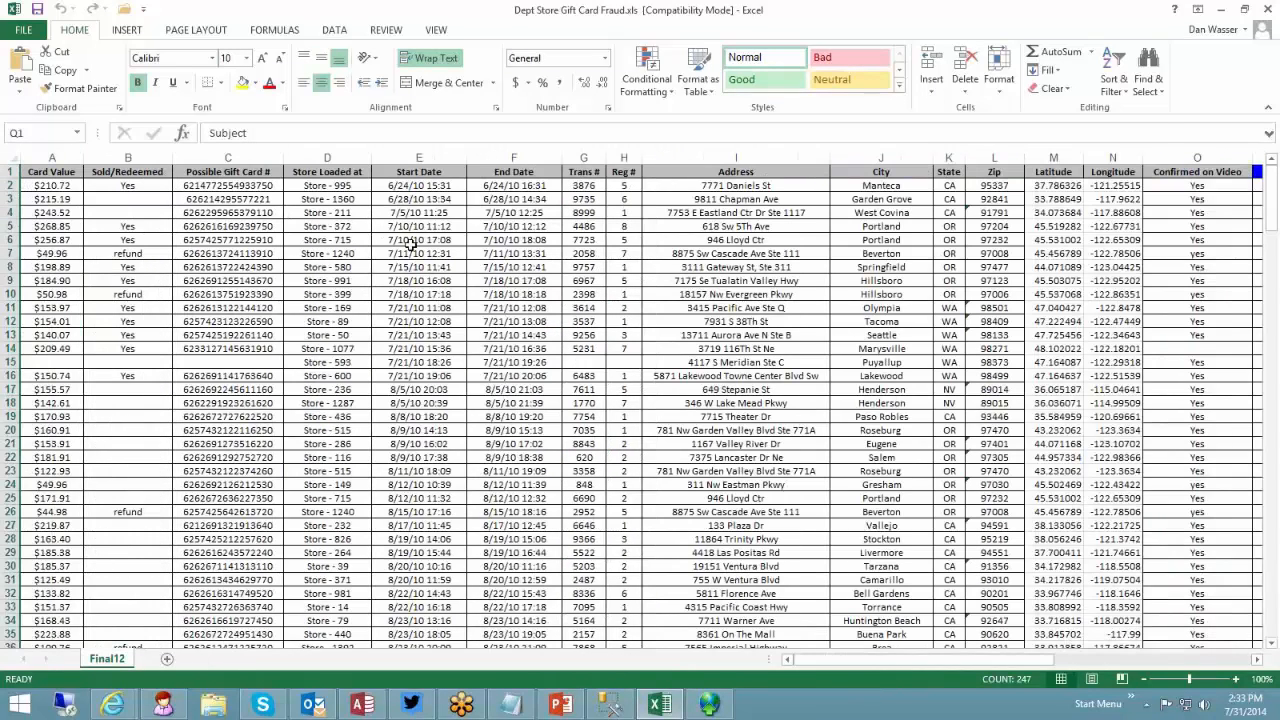
left_click(329, 157)
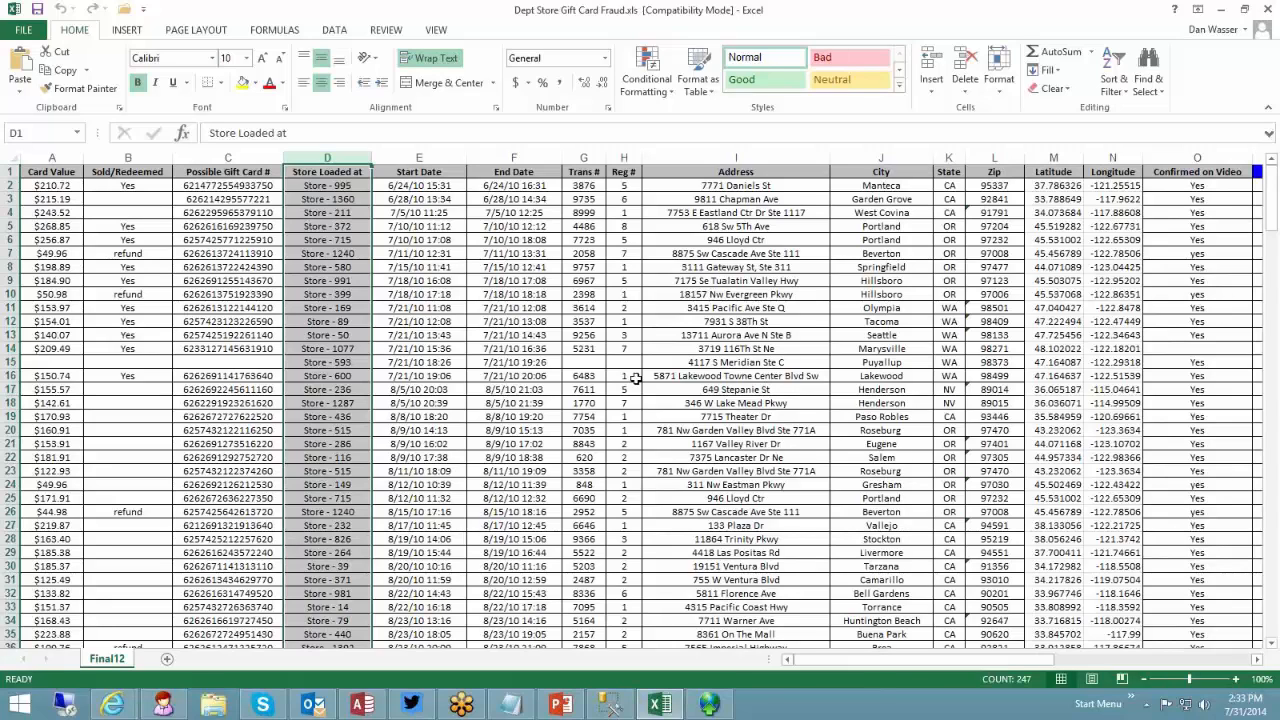
left_click_drag(410, 158, 455, 248)
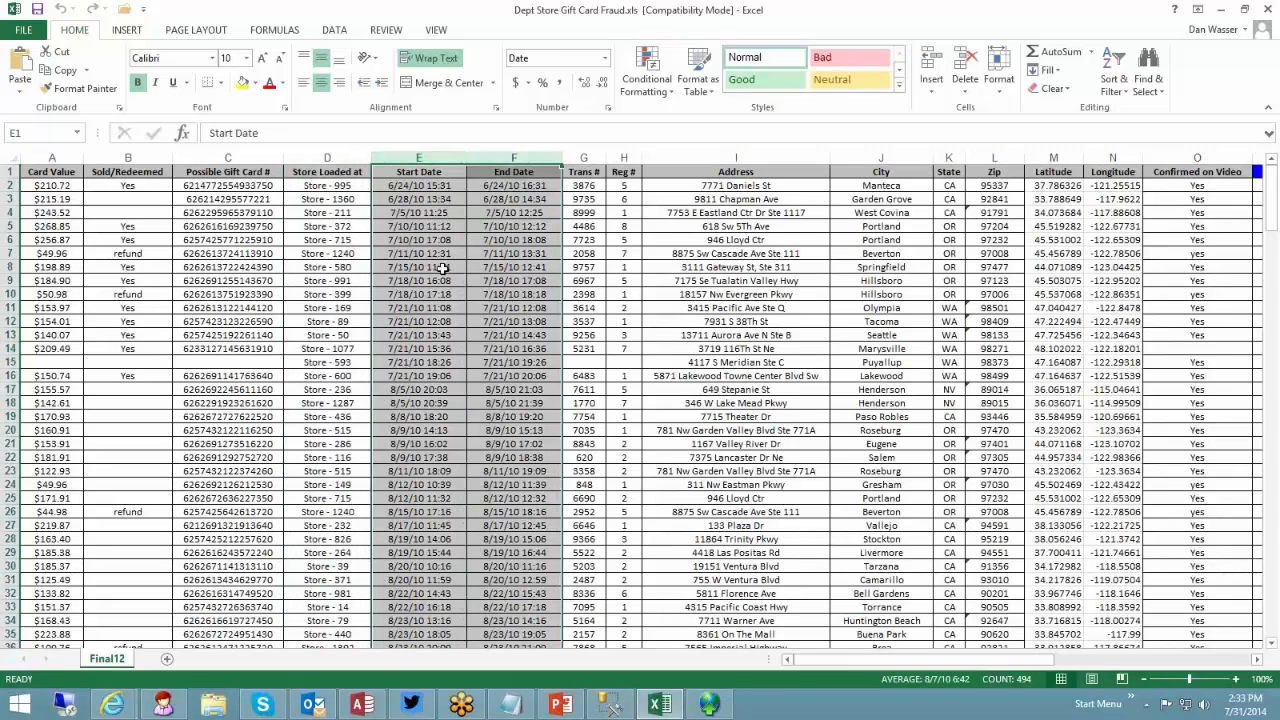
left_click(443, 268)
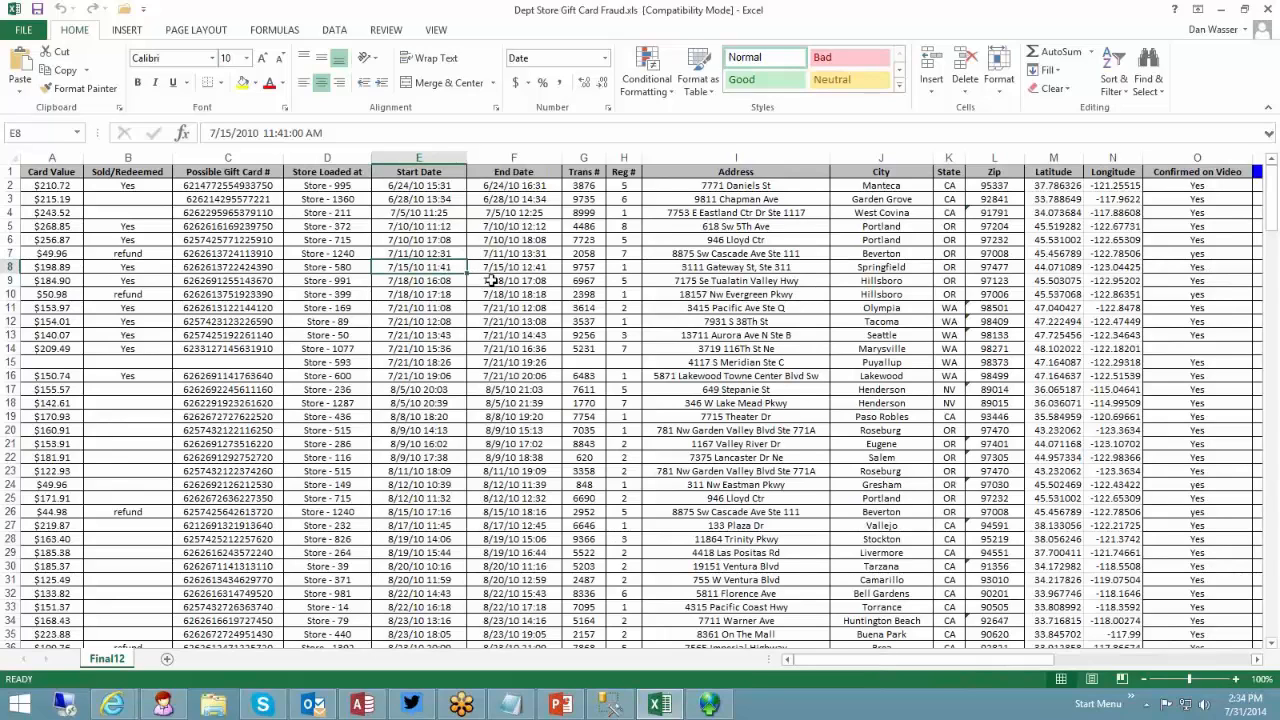
Step: Switch to Sentinel Visualizer, start a data import with an Excel source, and browse to the Data Import files folder
left_click(709, 705)
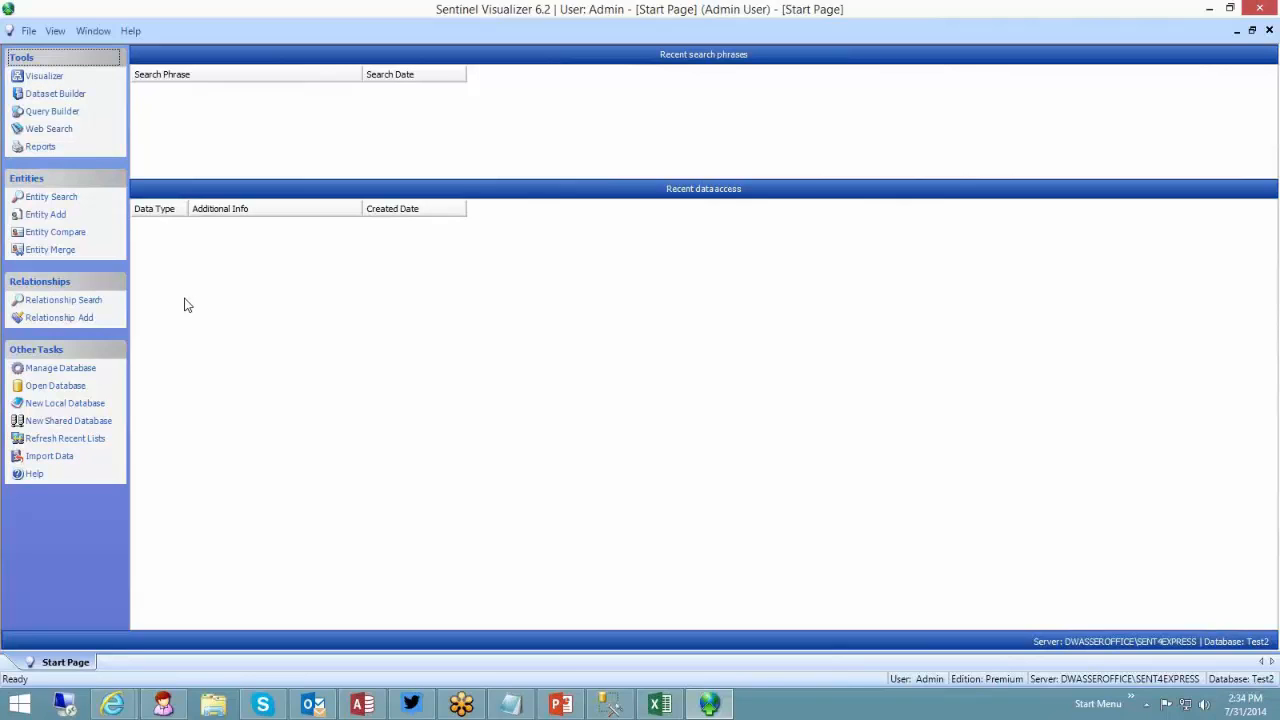
left_click(58, 457)
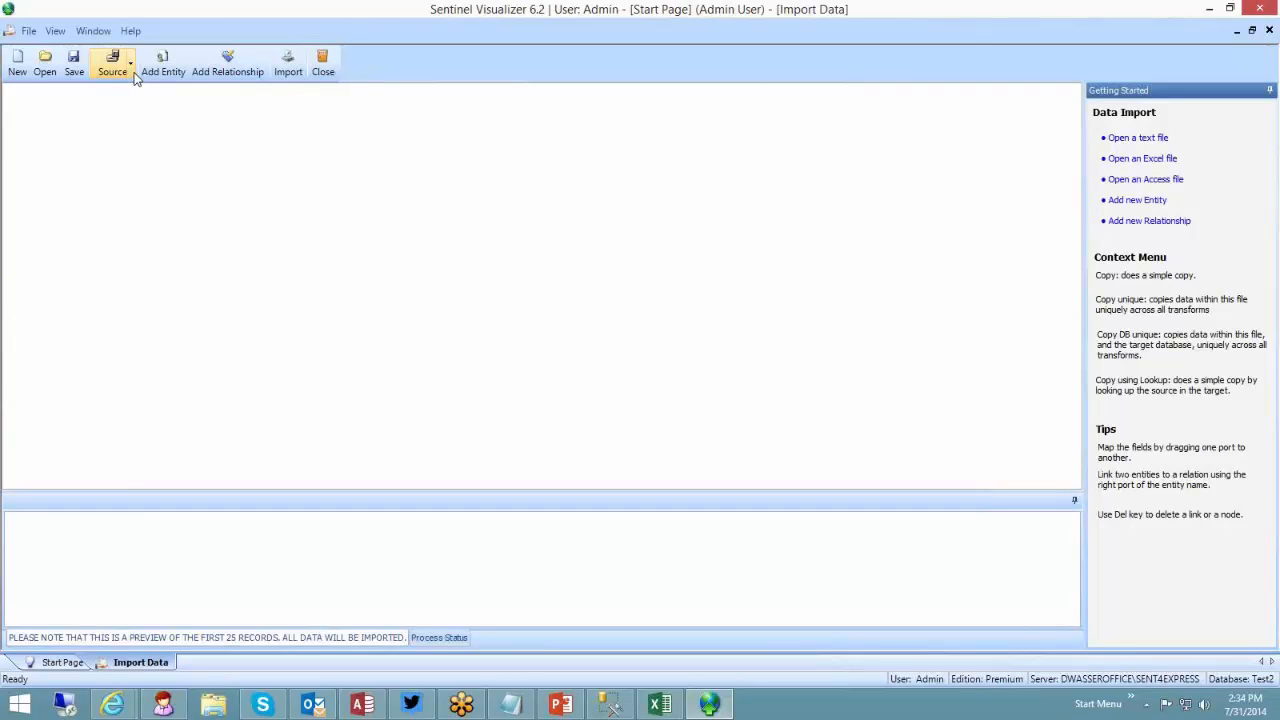
left_click(114, 68)
left_click(128, 108)
left_click(862, 210)
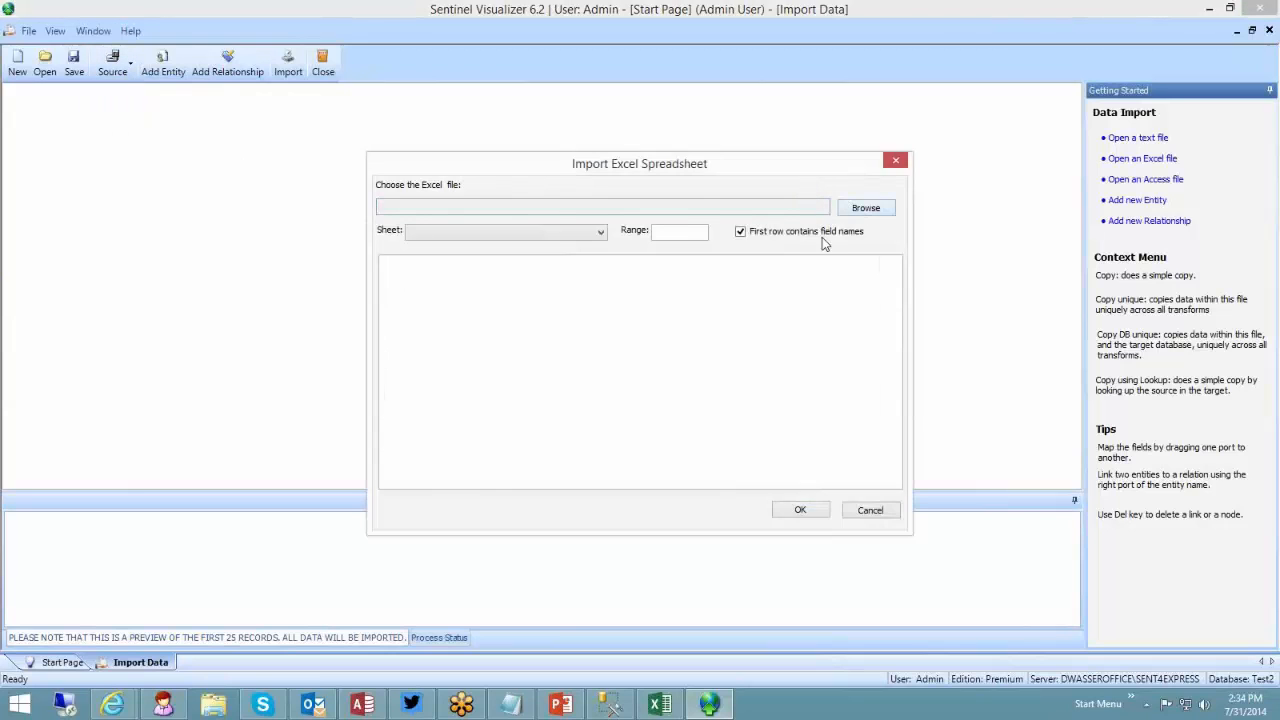
left_click(652, 210)
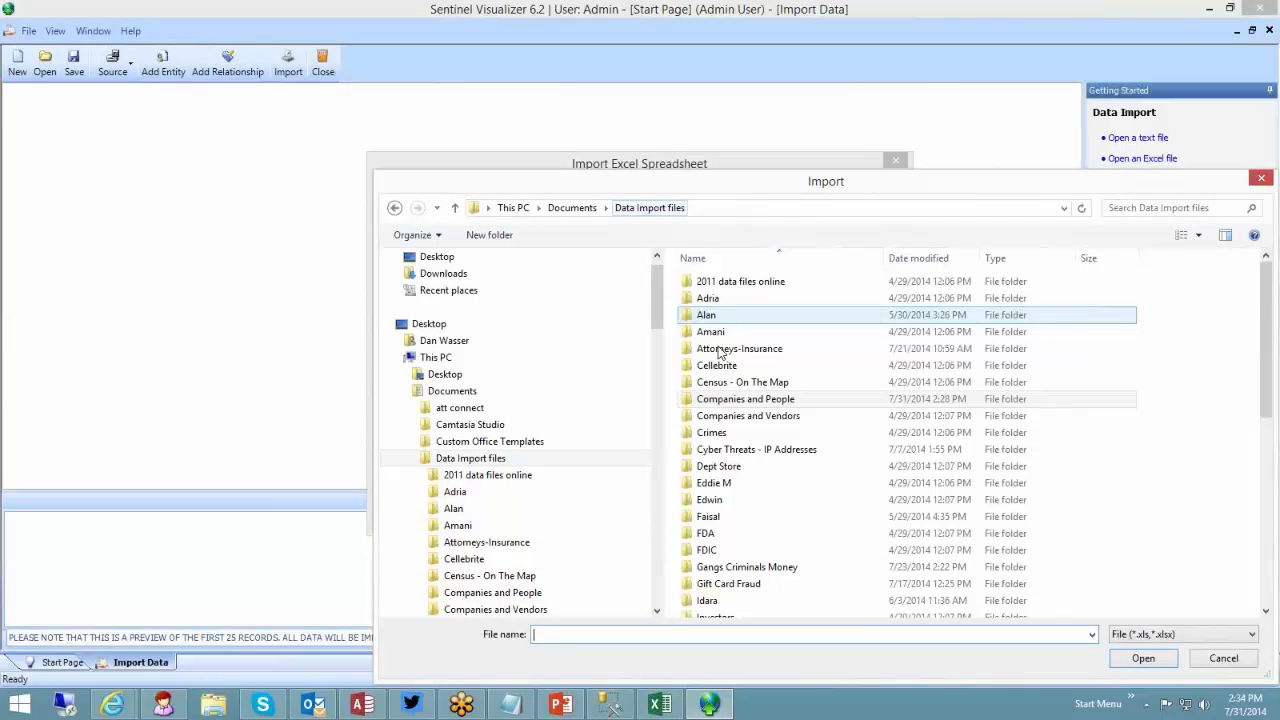
left_click(734, 449)
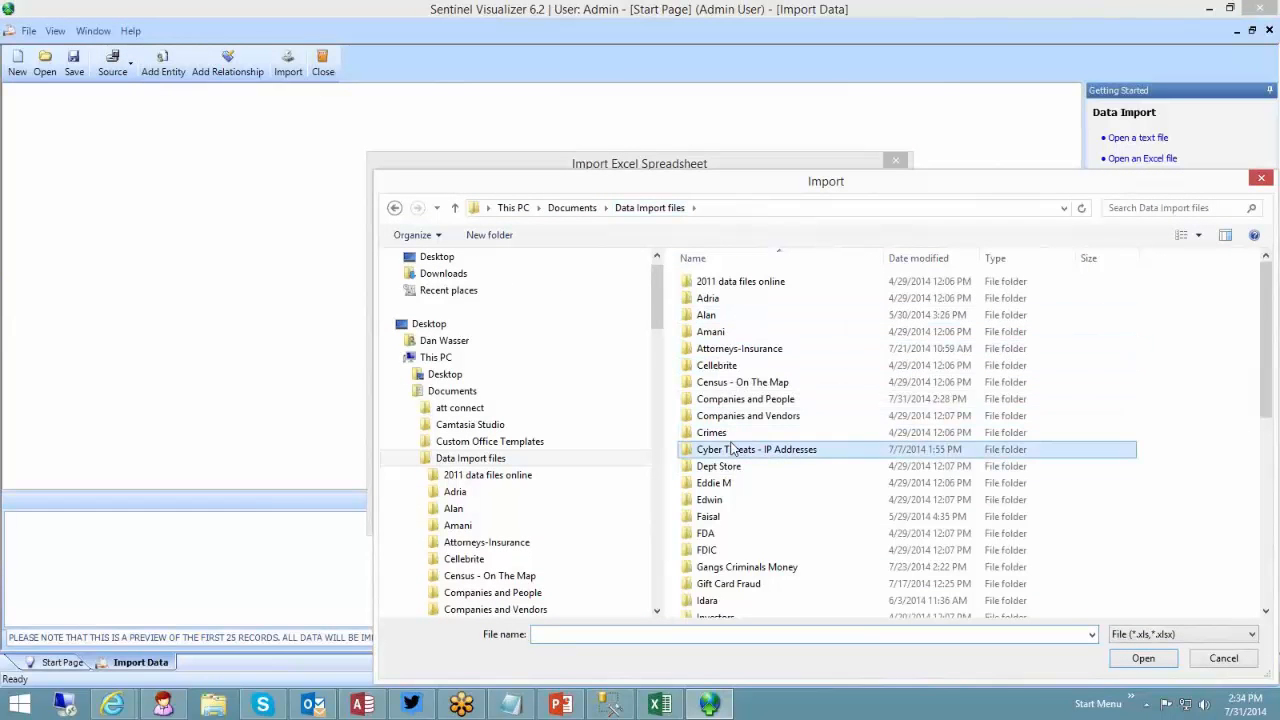
scroll(731, 448, "down", 2)
scroll(730, 448, "down", 1)
scroll(730, 448, "up", 2)
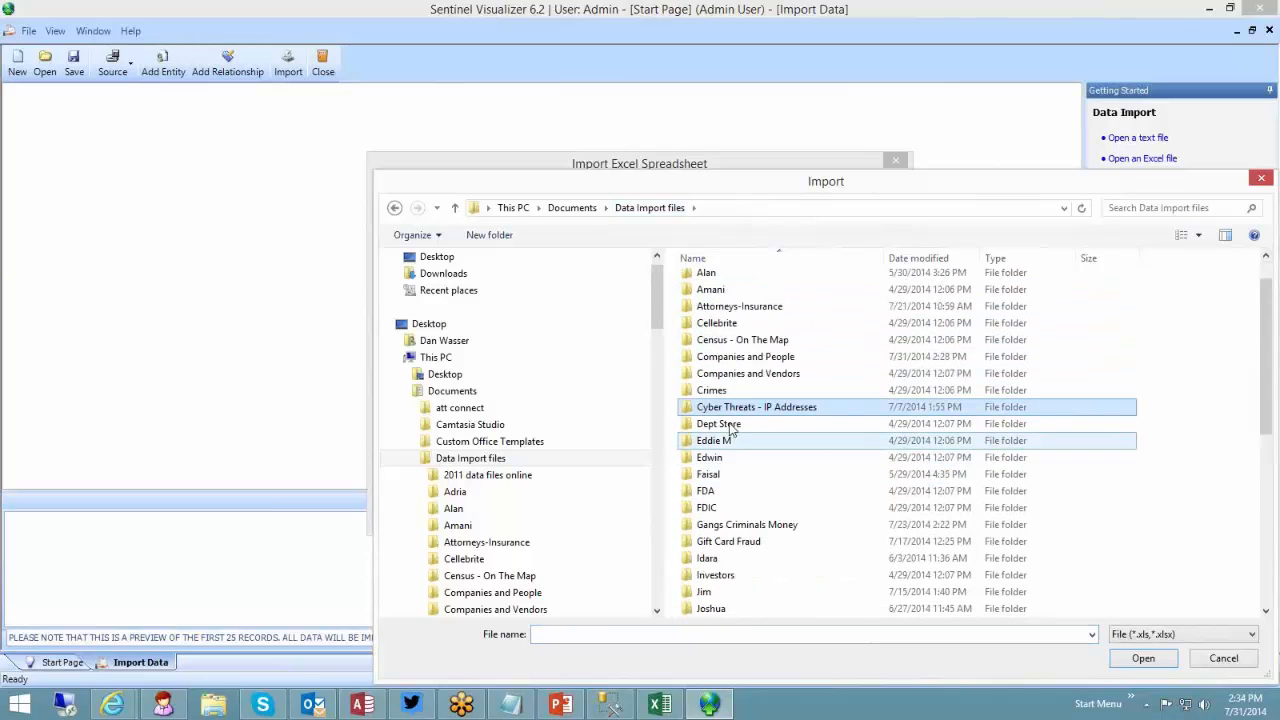
left_click(730, 425)
double_click(730, 425)
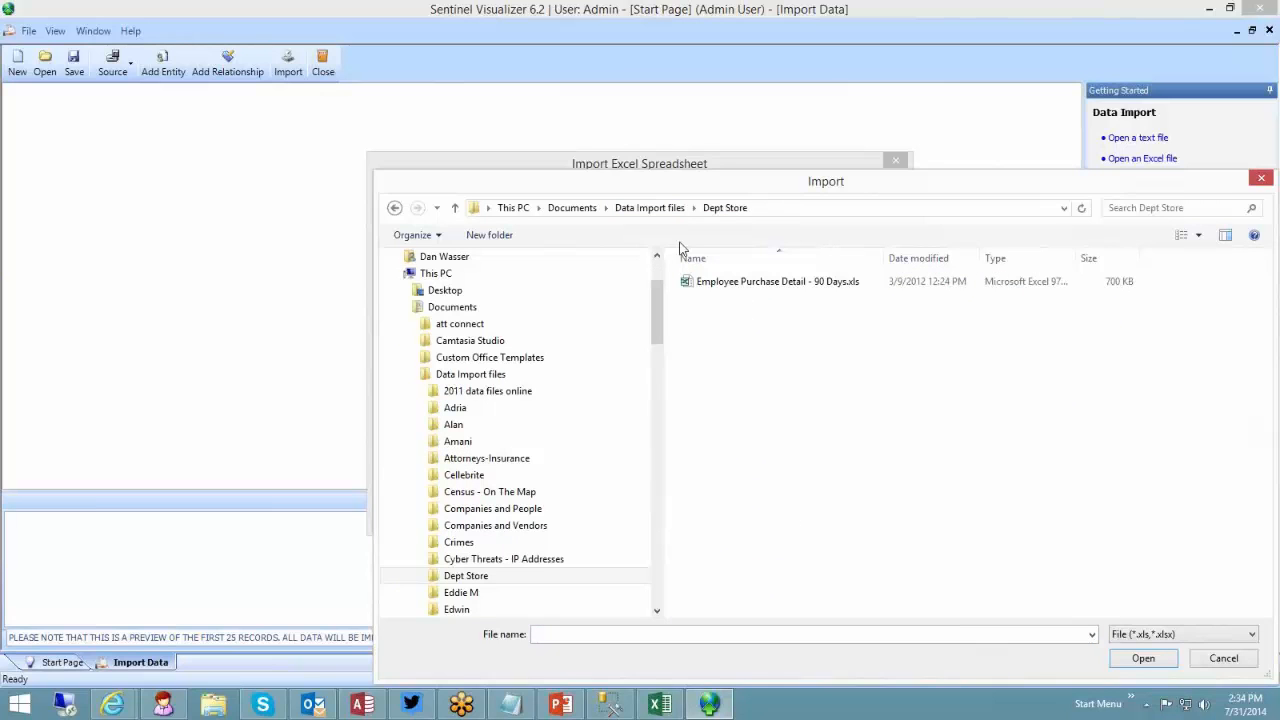
left_click(655, 208)
Step: Load Dept Store Gift Card Fraud.xls from the Gift Card Fraud folder as the import source
left_click(765, 375)
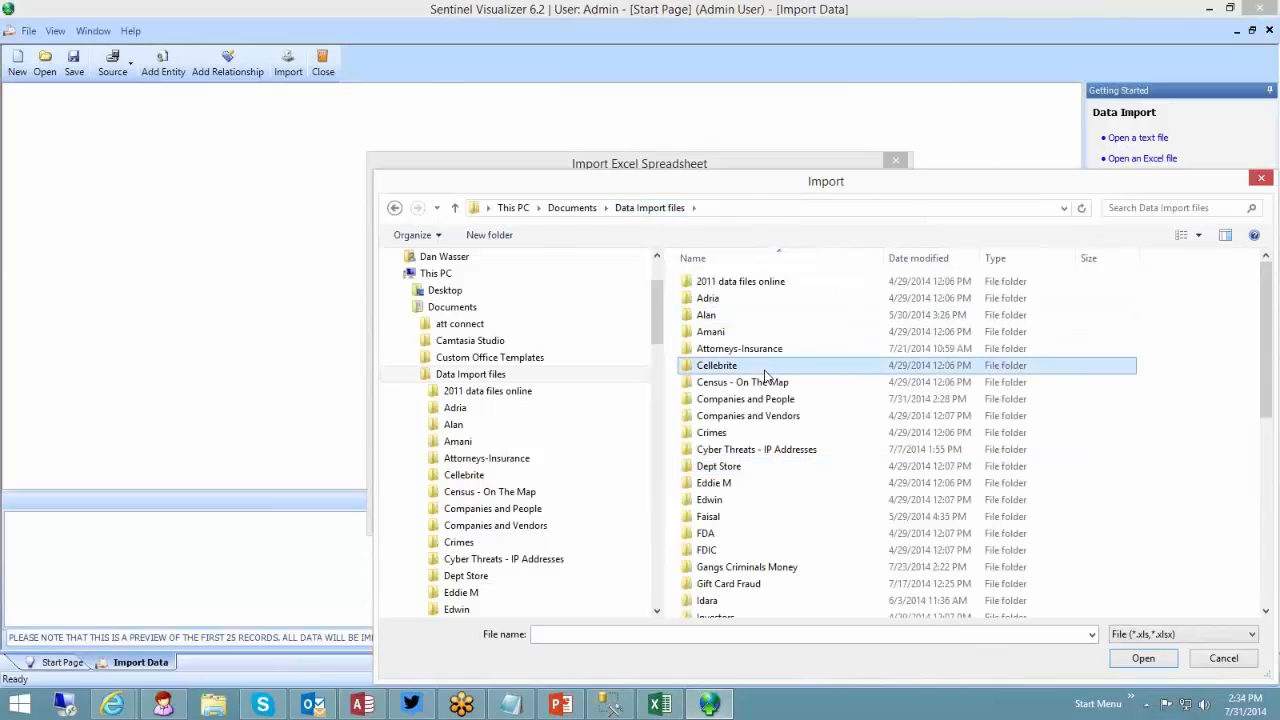
scroll(750, 420, "down", 3)
double_click(738, 445)
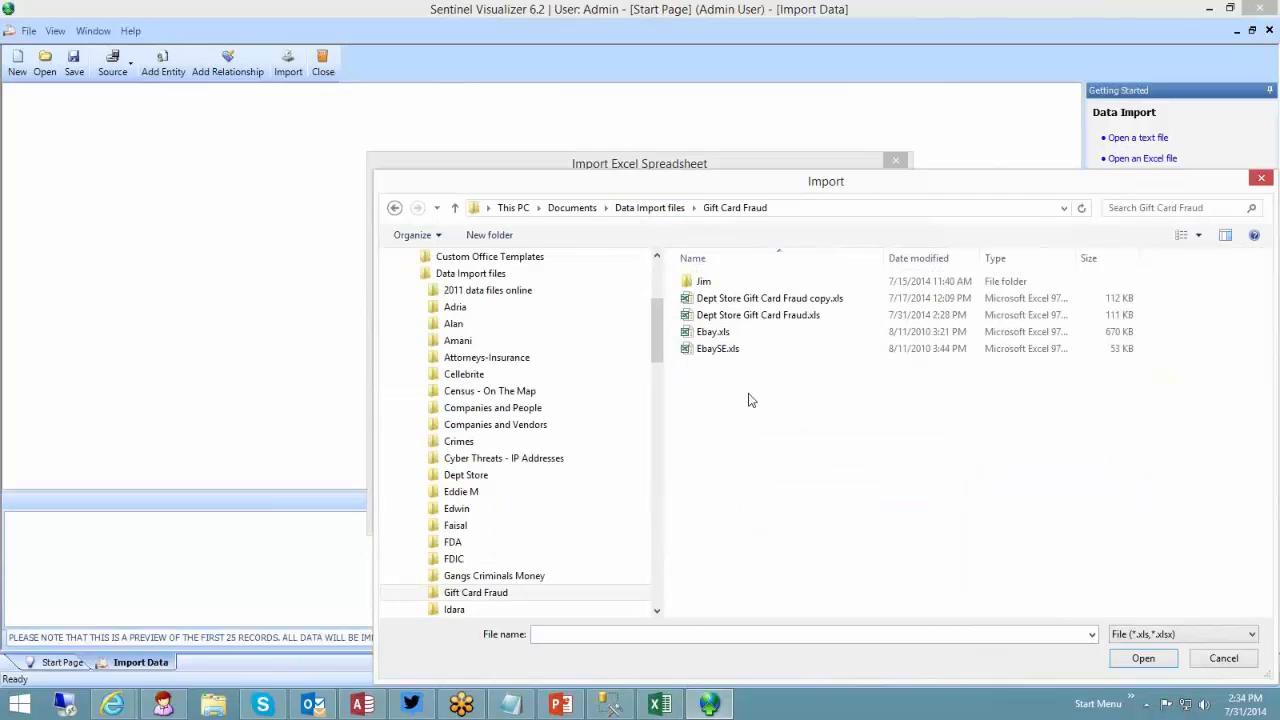
double_click(792, 316)
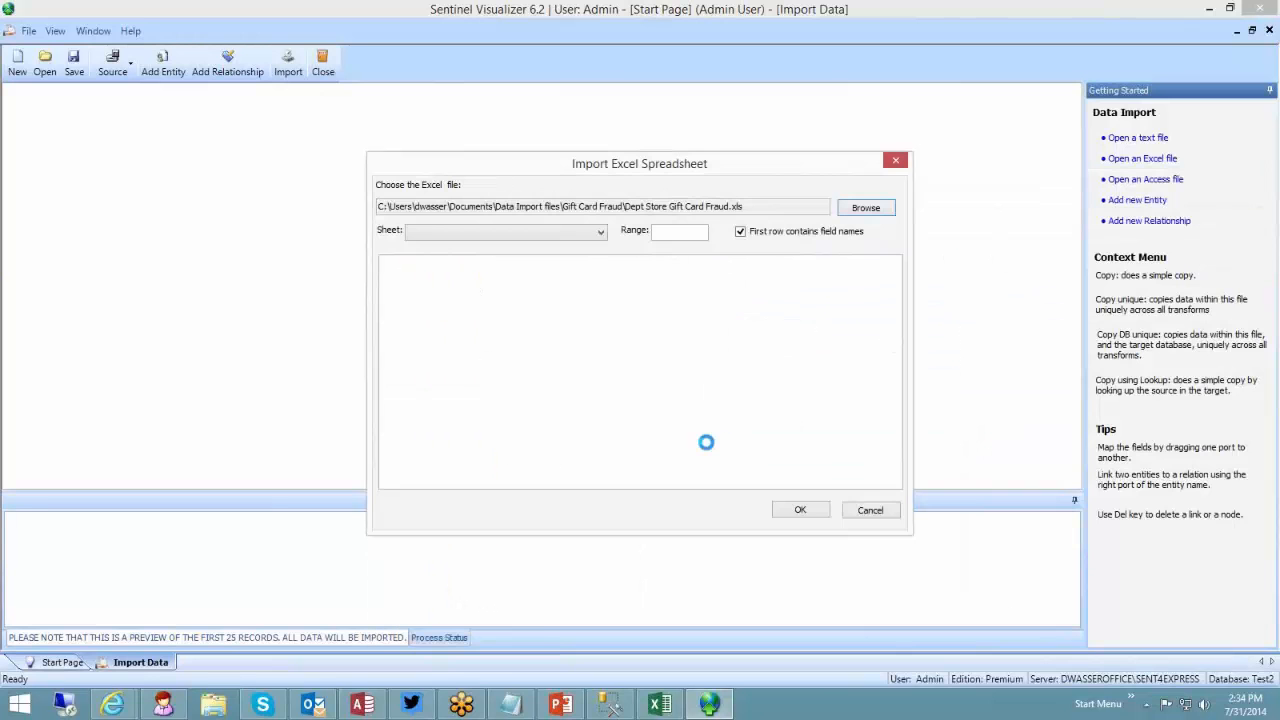
left_click(800, 511)
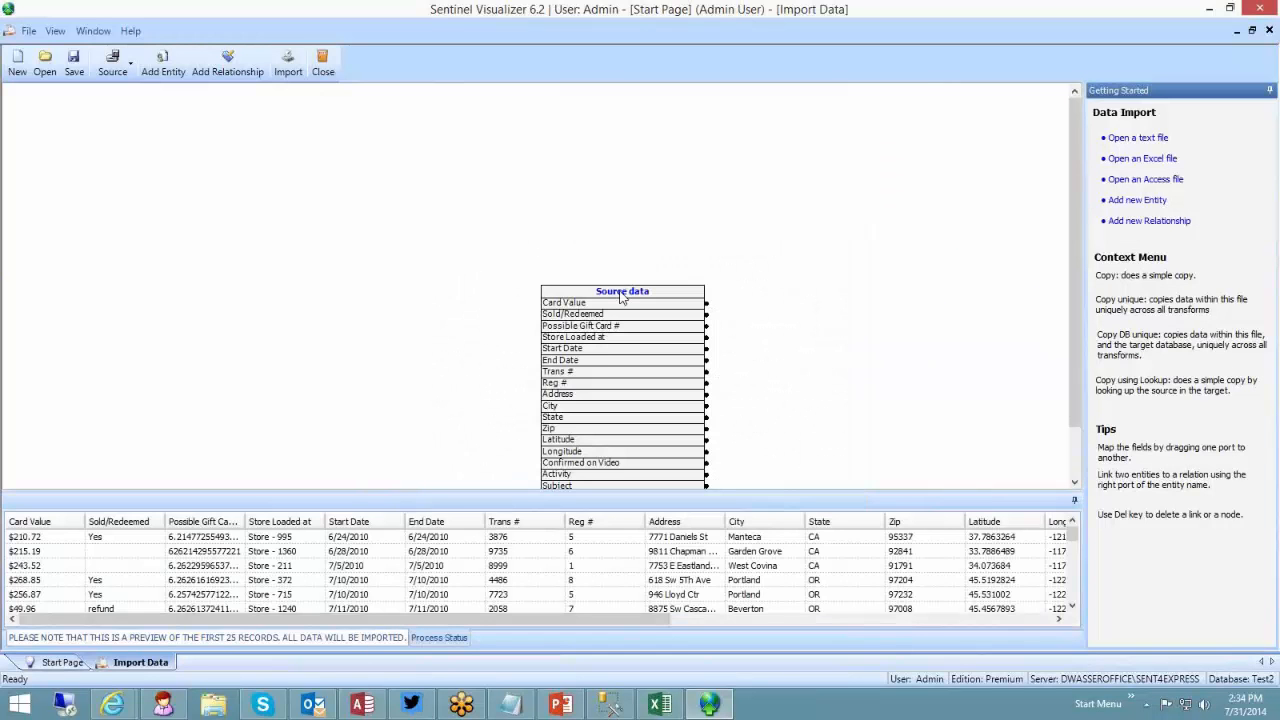
Step: Move the Source data table to the upper-left area of the mapping canvas and collapse the Getting Started pane
left_click_drag(622, 291, 100, 148)
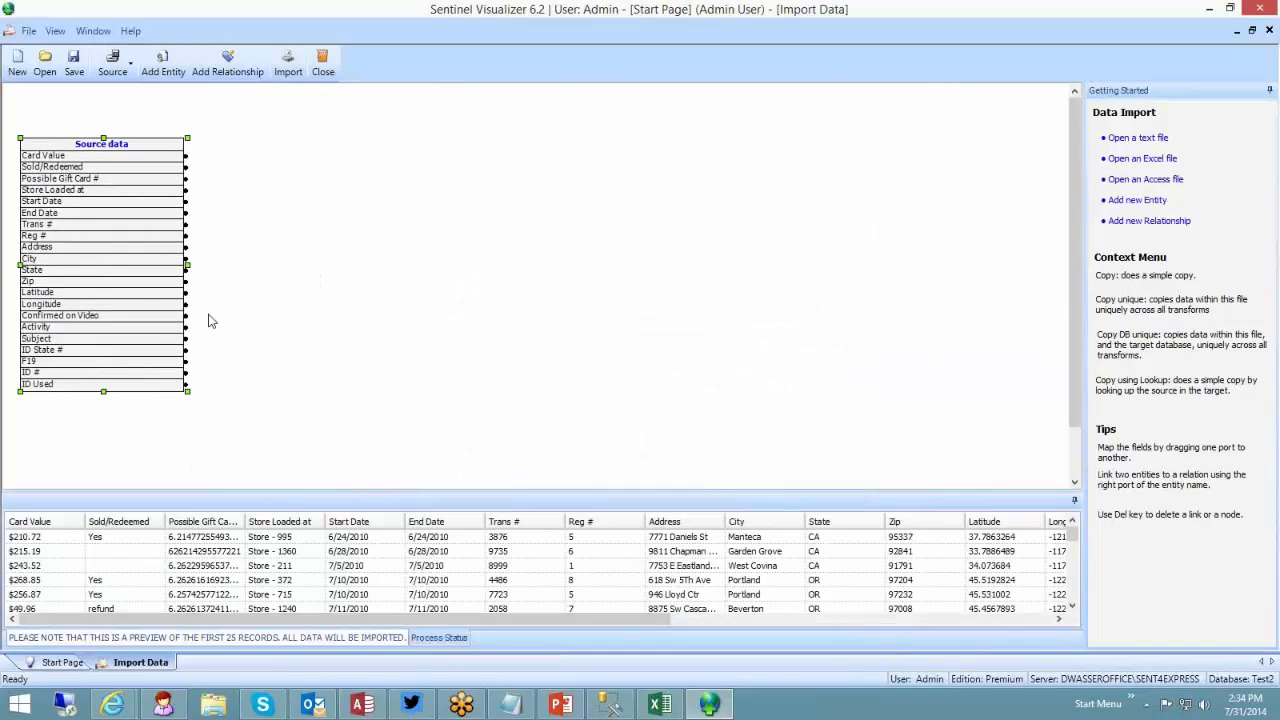
left_click(1270, 92)
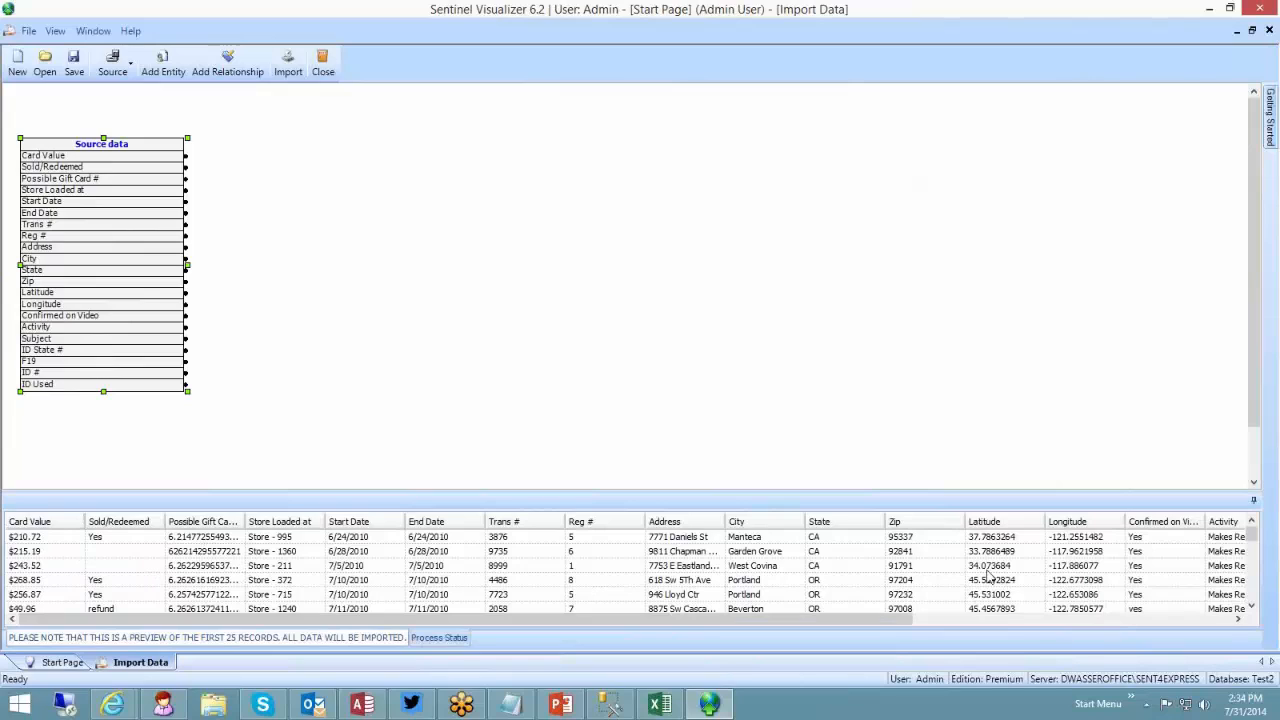
left_click(50, 159)
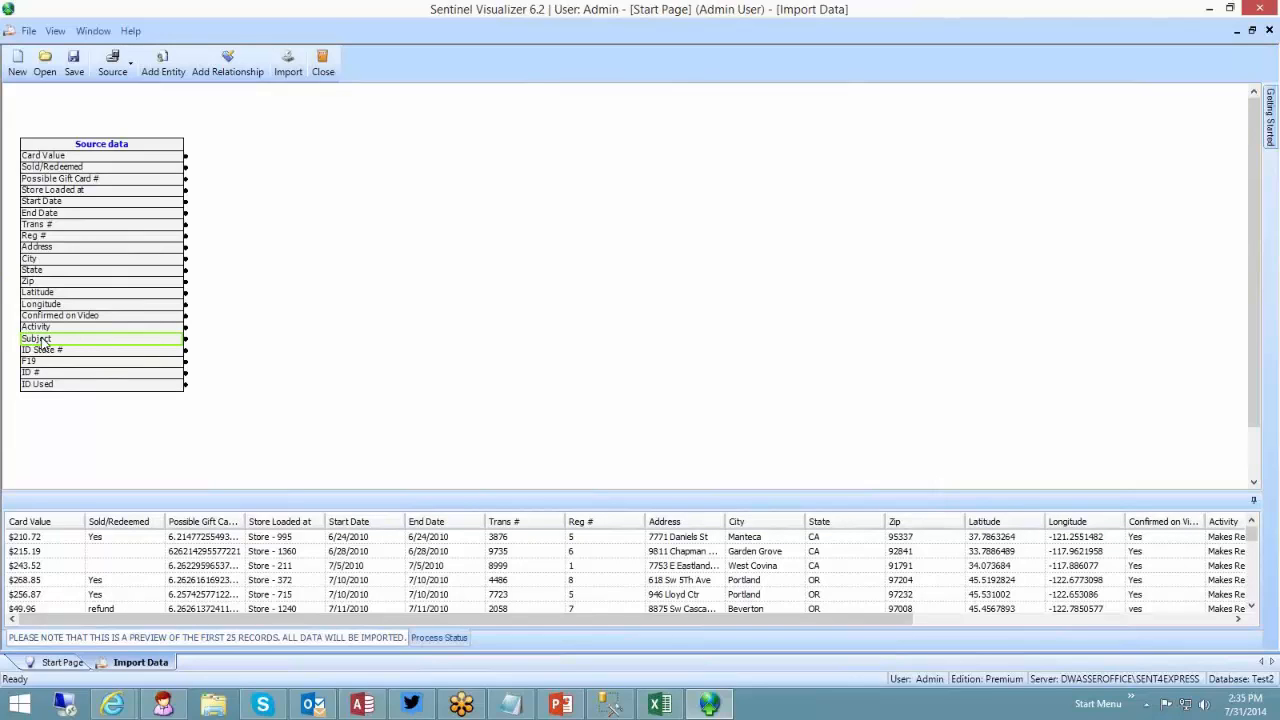
left_click(66, 190)
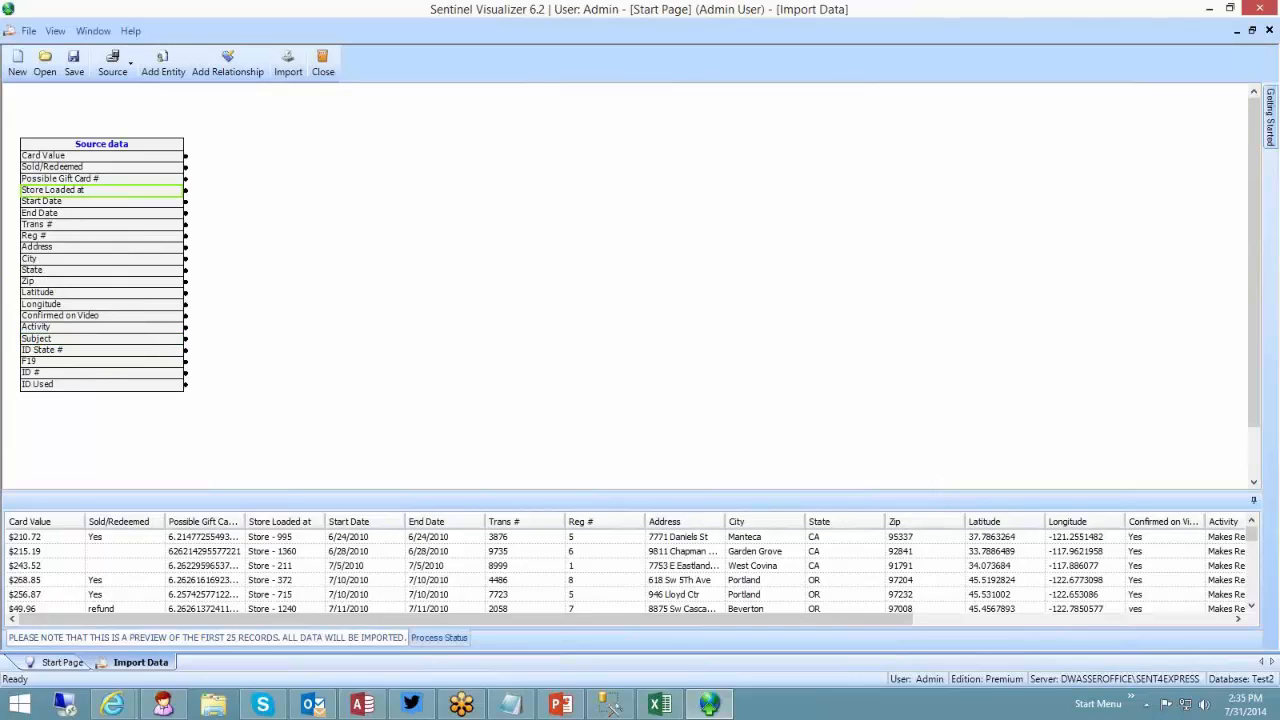
Step: Switch to the Excel workbook in a smaller window, check the Store Loaded at and Subject columns, and return to Sentinel Visualizer
left_click(659, 705)
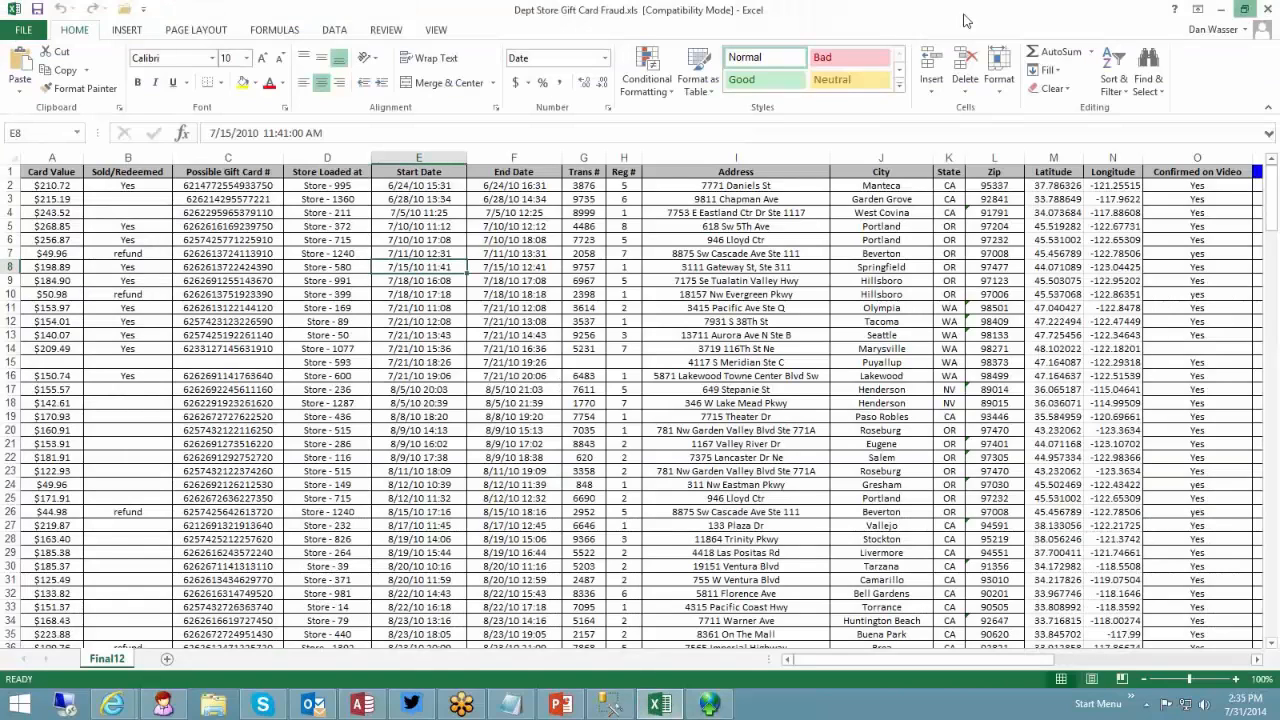
left_click(1244, 9)
left_click_drag(645, 113, 727, 94)
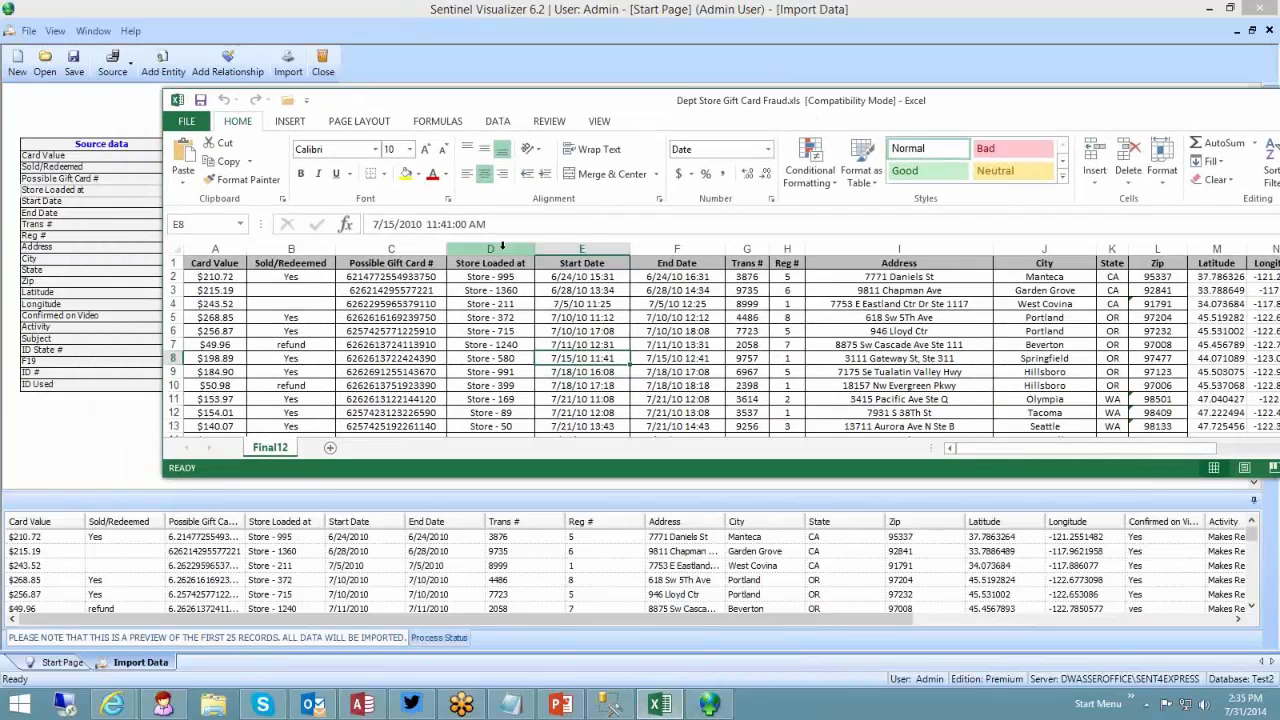
left_click(490, 249)
left_click_drag(982, 452, 1172, 450)
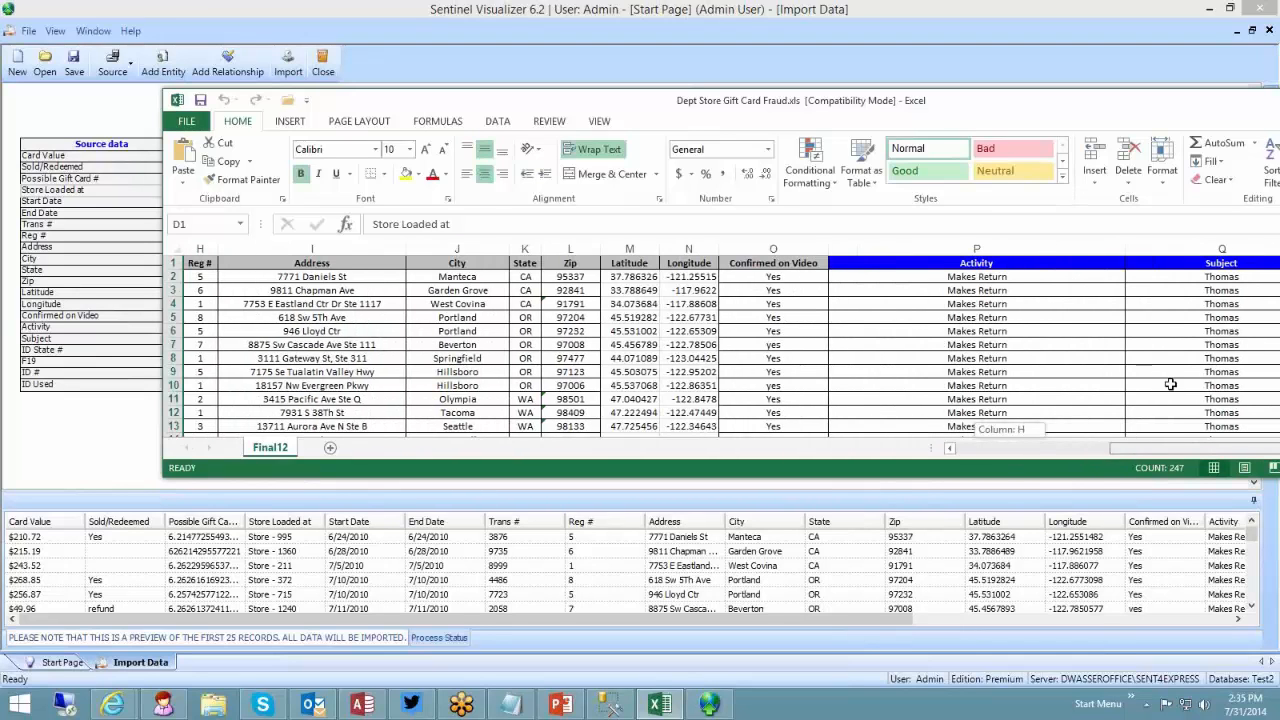
left_click(1191, 249)
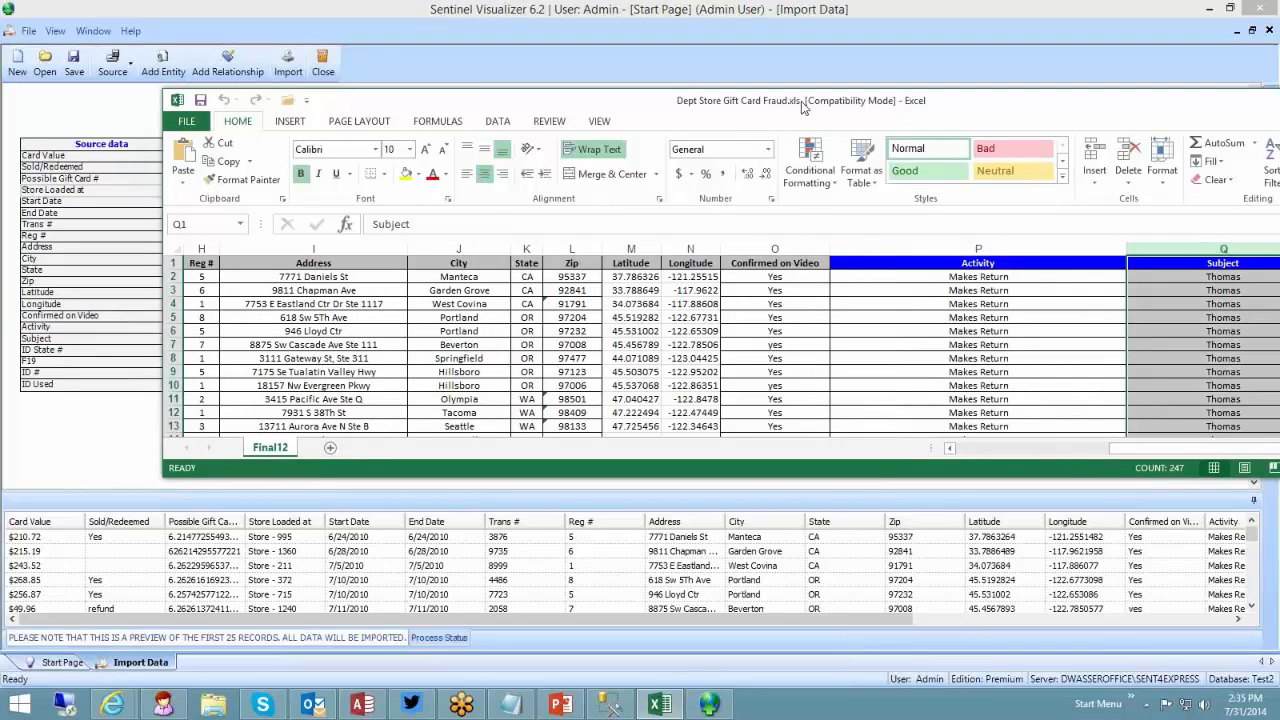
left_click(660, 64)
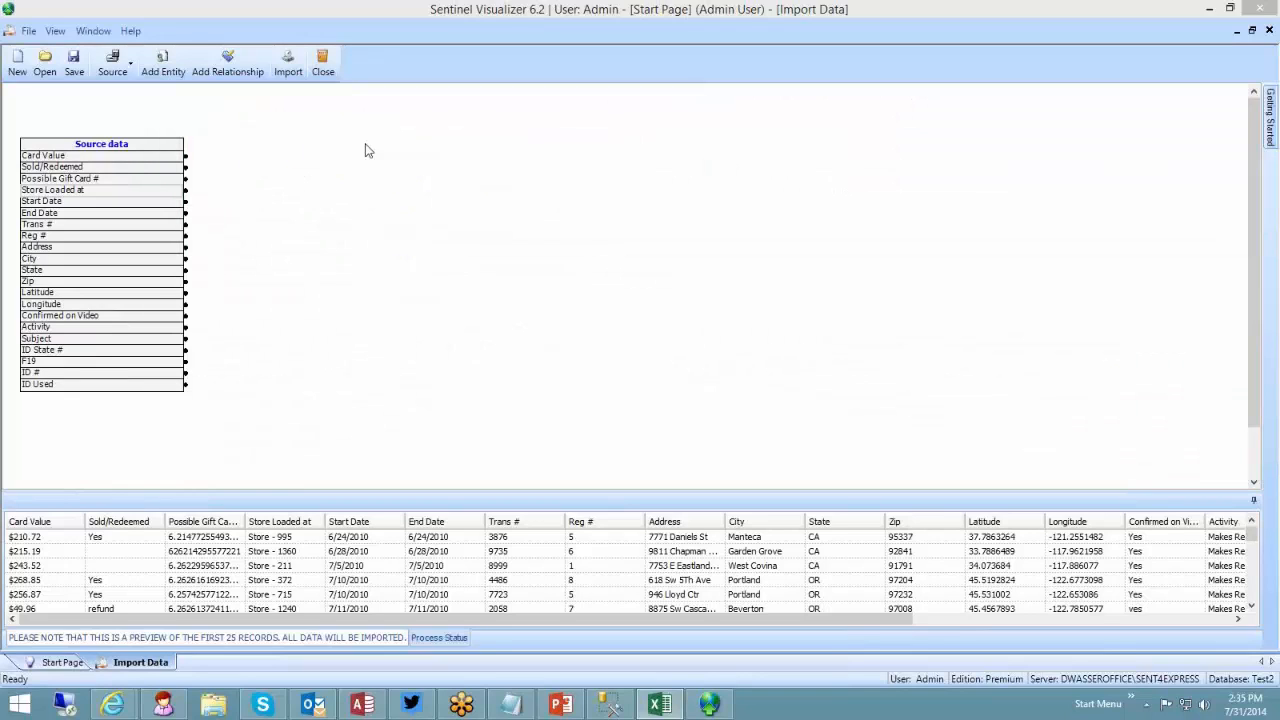
Step: Add an entity to the canvas beside the Source data table and map the Subject column to its Entity Name
left_click(167, 64)
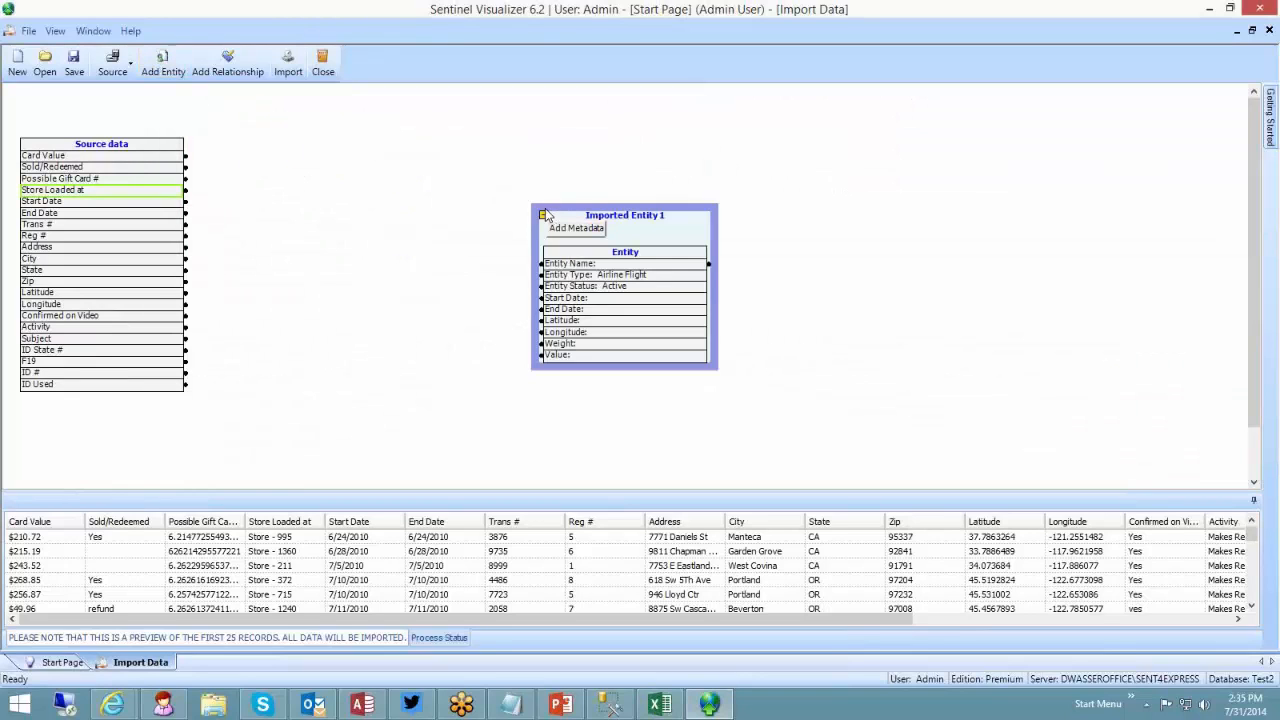
left_click_drag(545, 214, 362, 112)
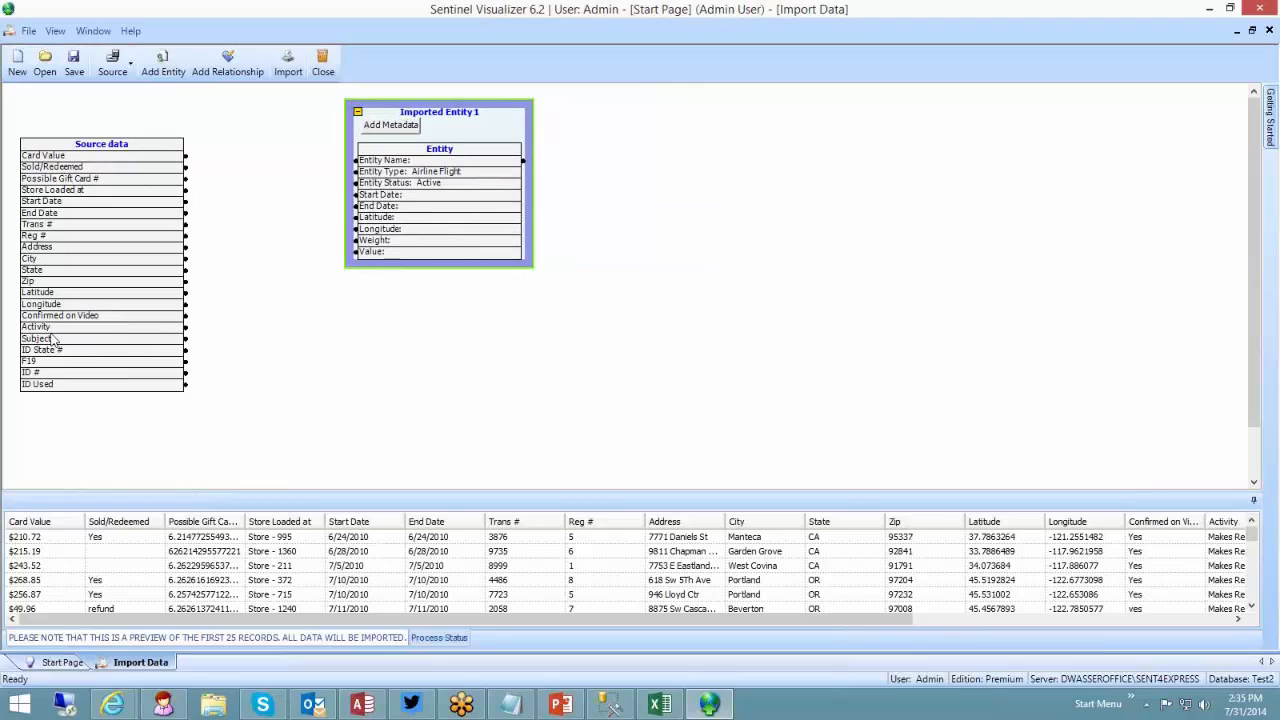
left_click_drag(185, 339, 354, 160)
Step: Set the Subject entity's type to Person and rename its box as Column Q
left_click(490, 177)
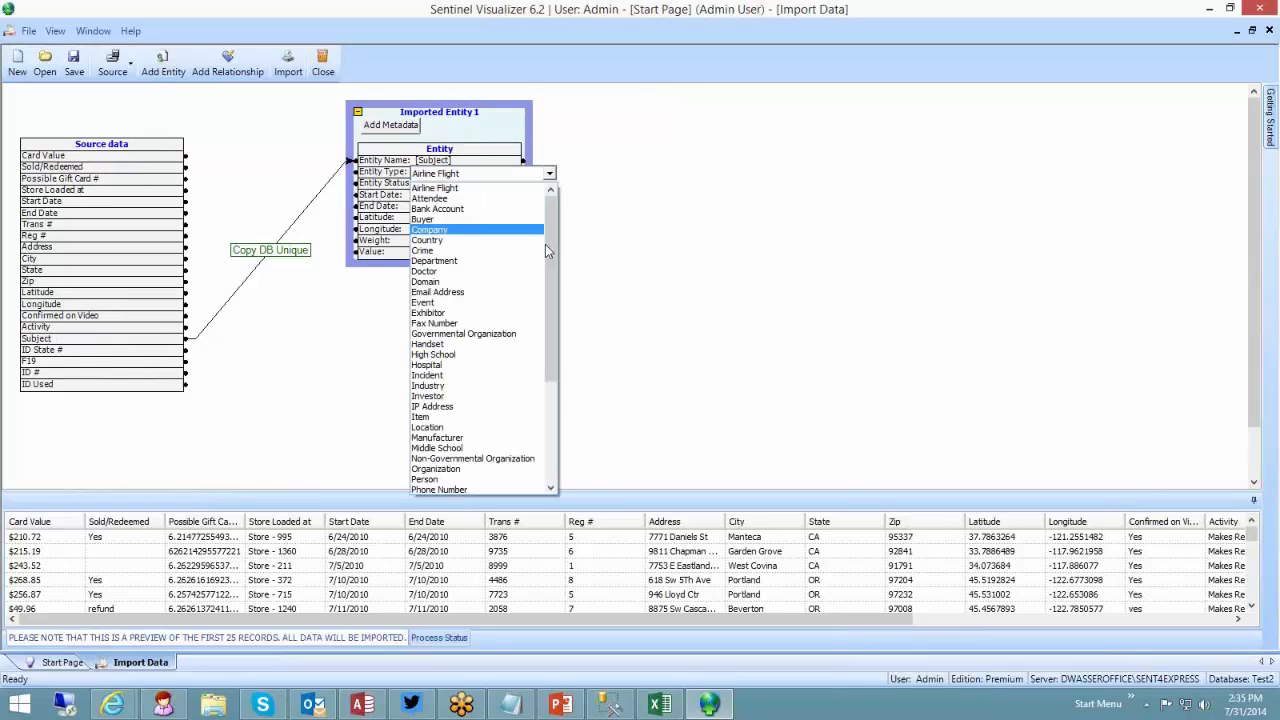
scroll(546, 320, "down", 6)
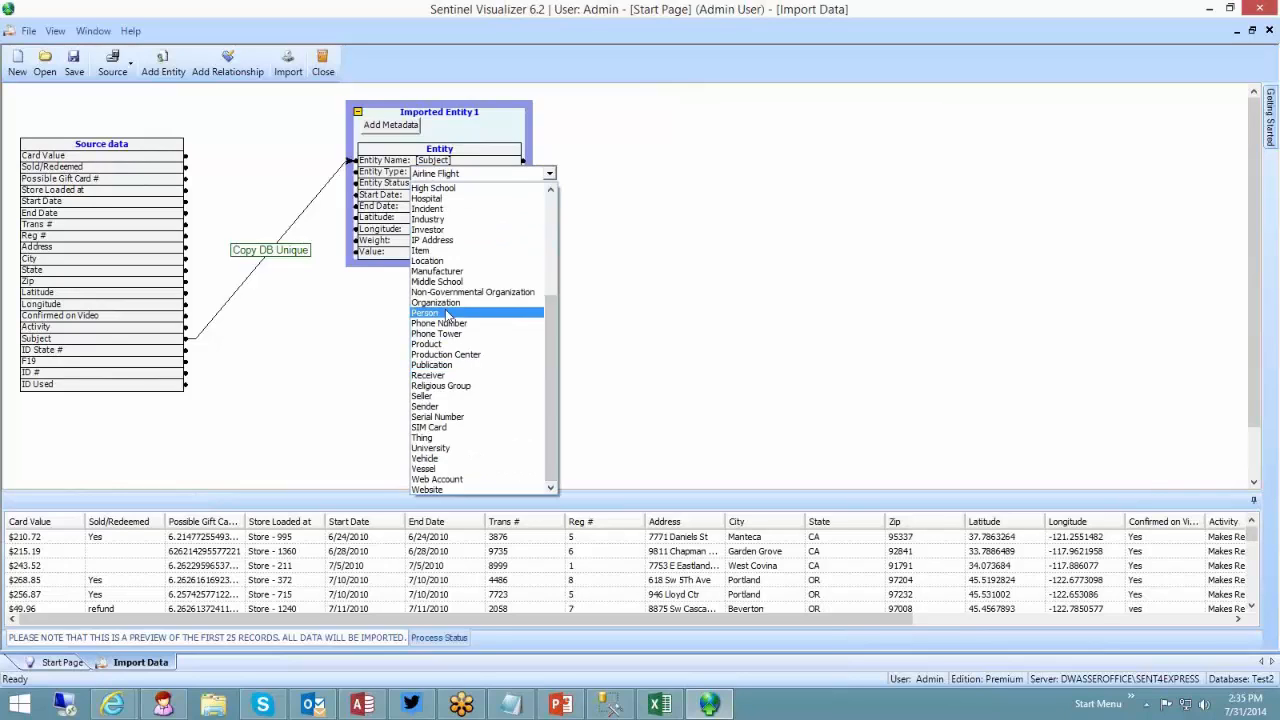
left_click(447, 312)
double_click(446, 112)
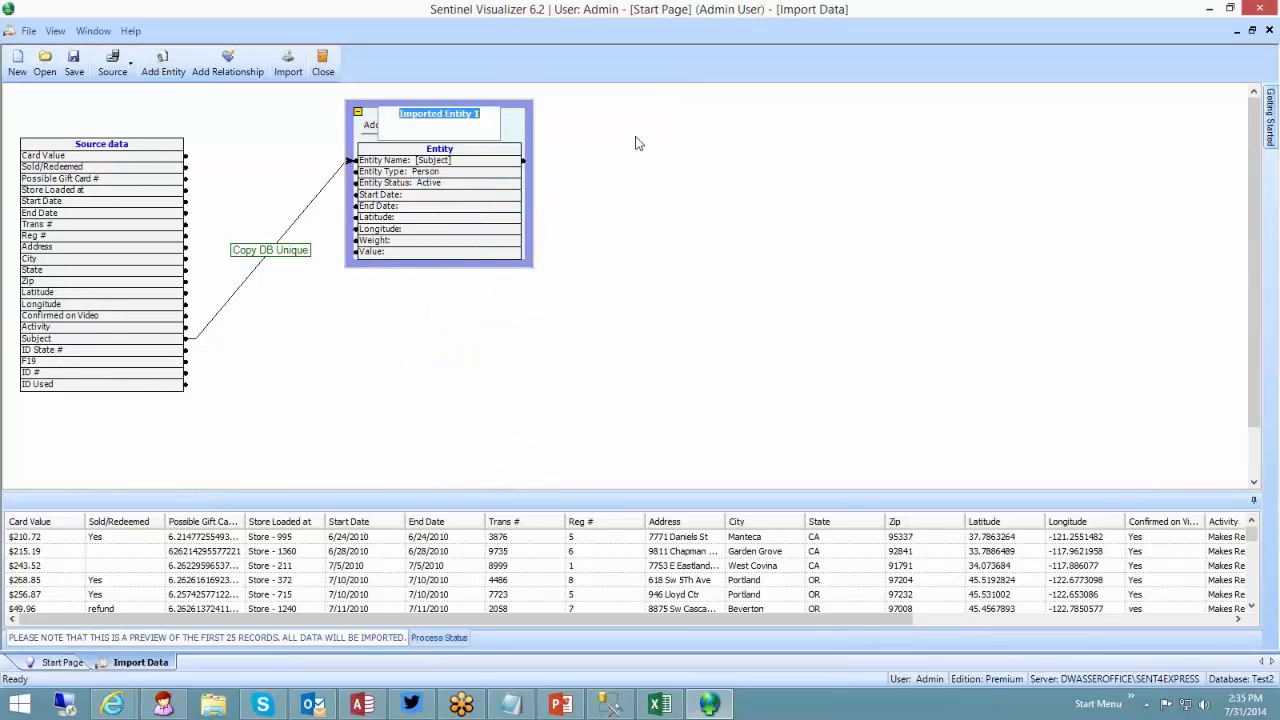
type("Column Q")
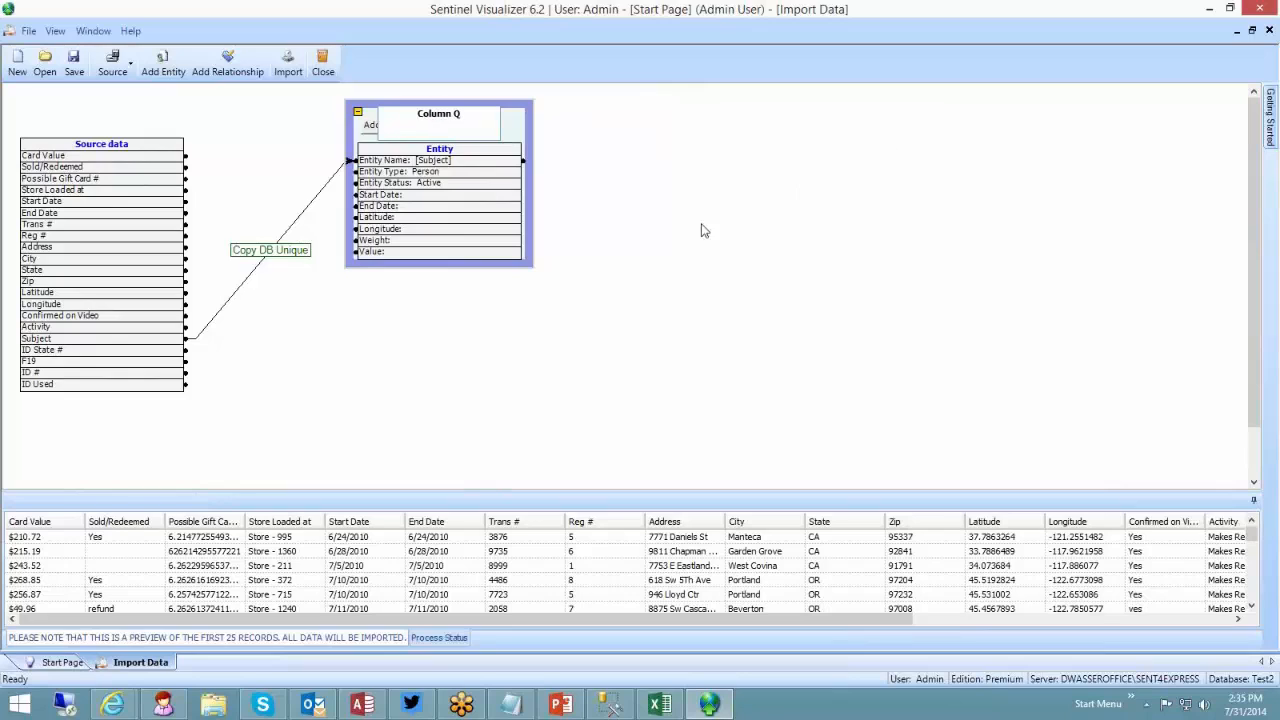
key("Return")
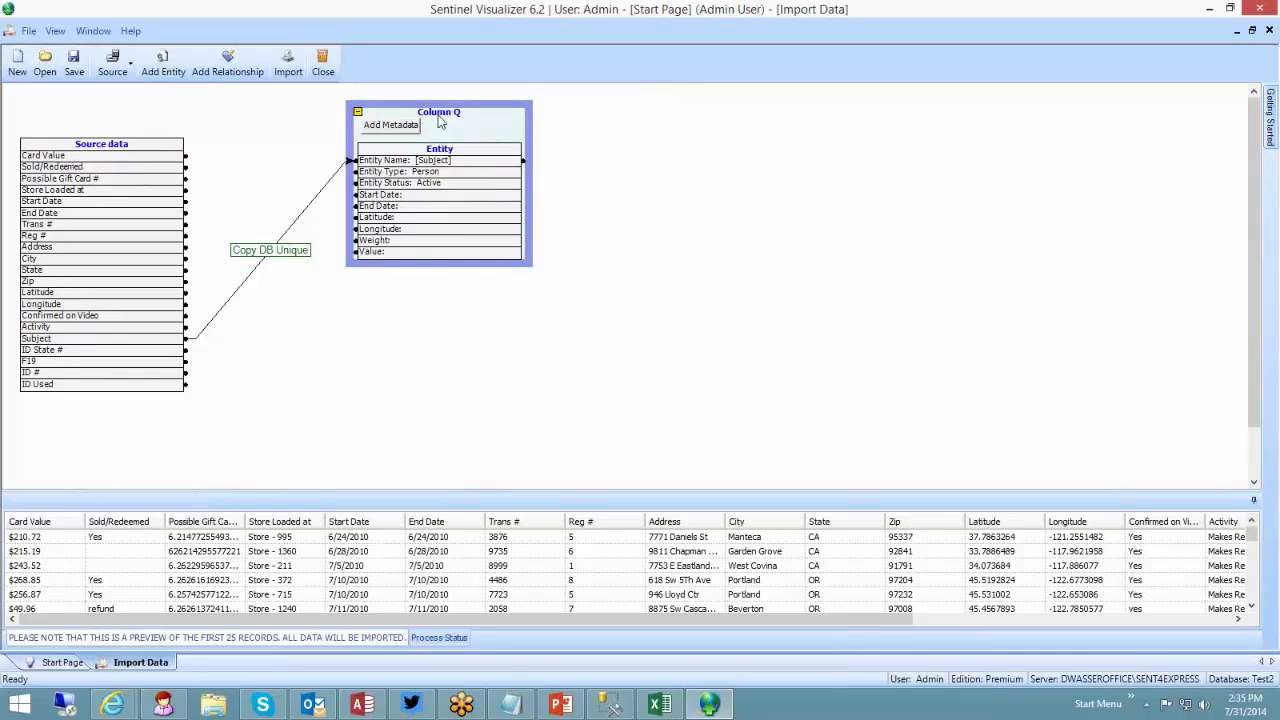
Step: Add a second entity well beyond Column Q and map the Store Loaded at column to its Entity Name
left_click(157, 76)
left_click_drag(562, 216, 853, 118)
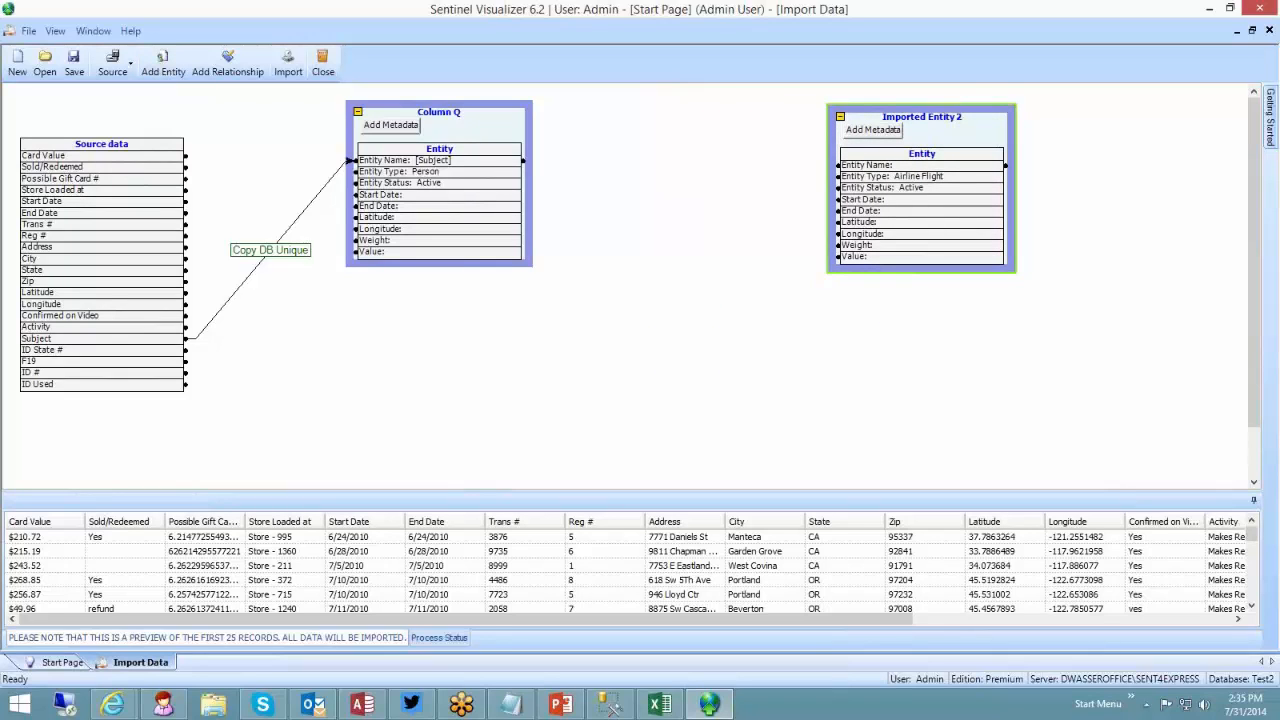
key("alt+Tab")
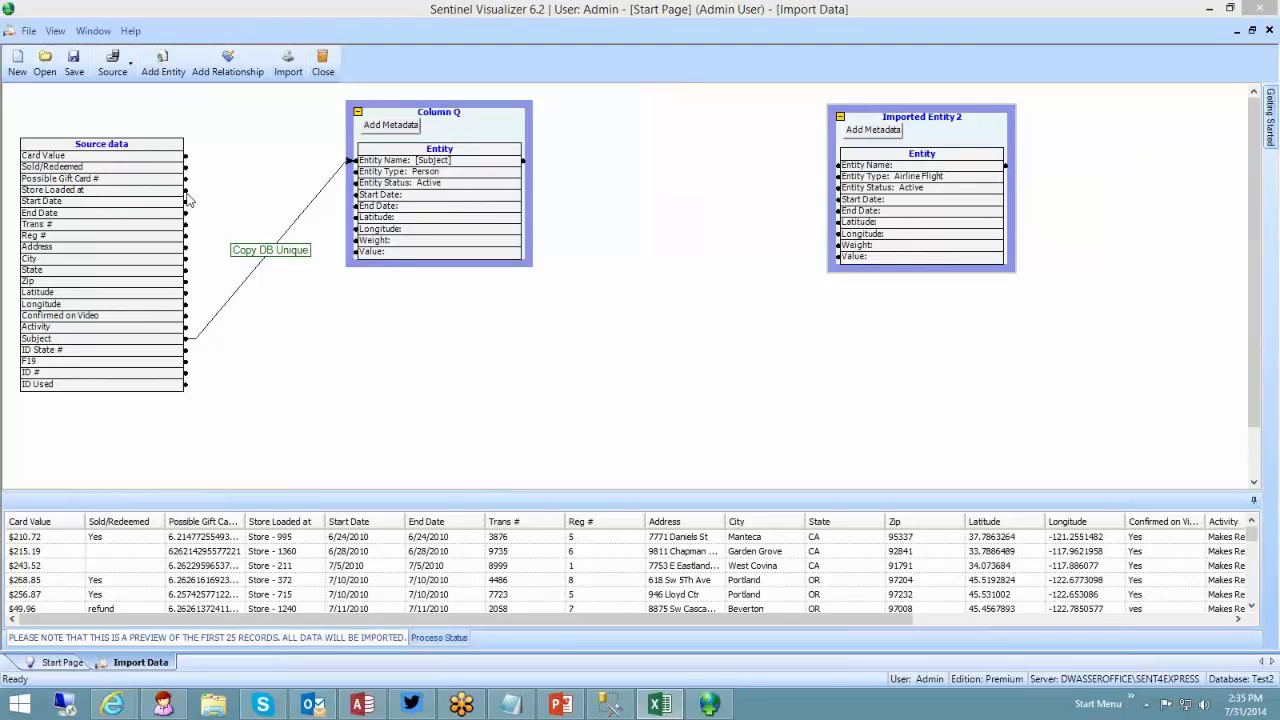
left_click_drag(185, 190, 850, 166)
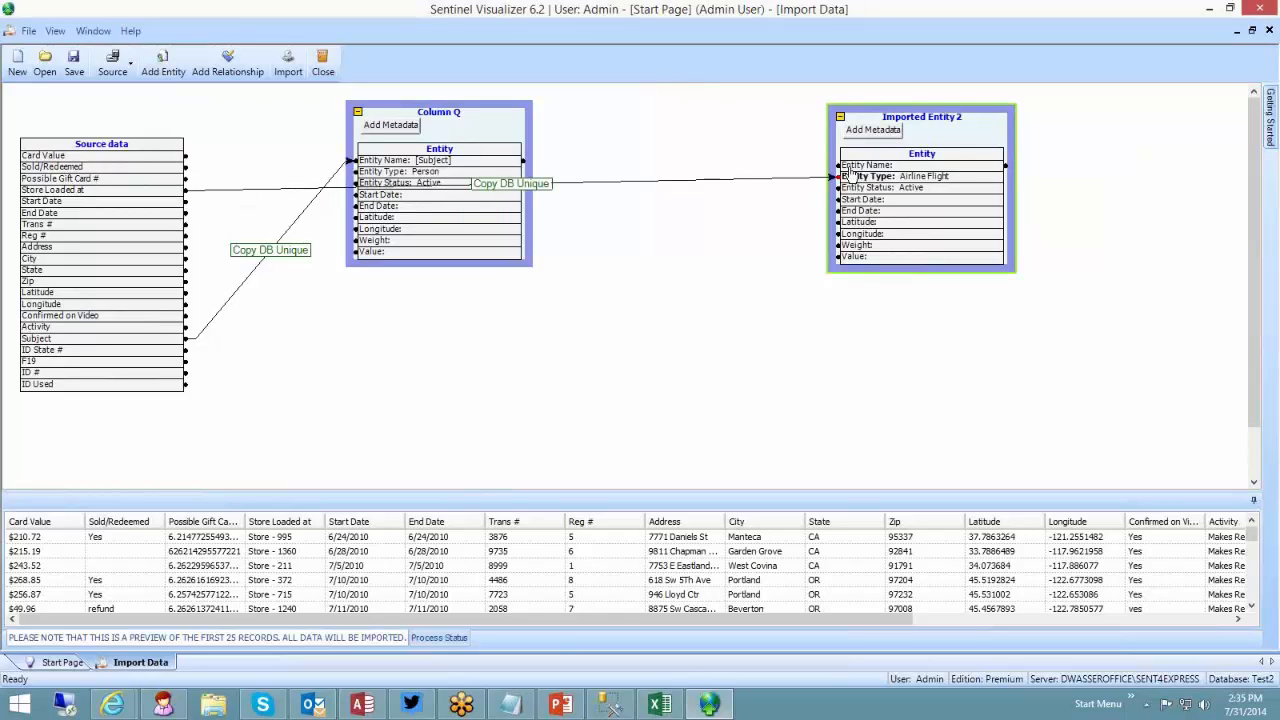
Step: Set the entity type of the Store Loaded at entity to Company
left_click(958, 179)
left_click(1032, 178)
left_click_drag(1033, 284, 1034, 392)
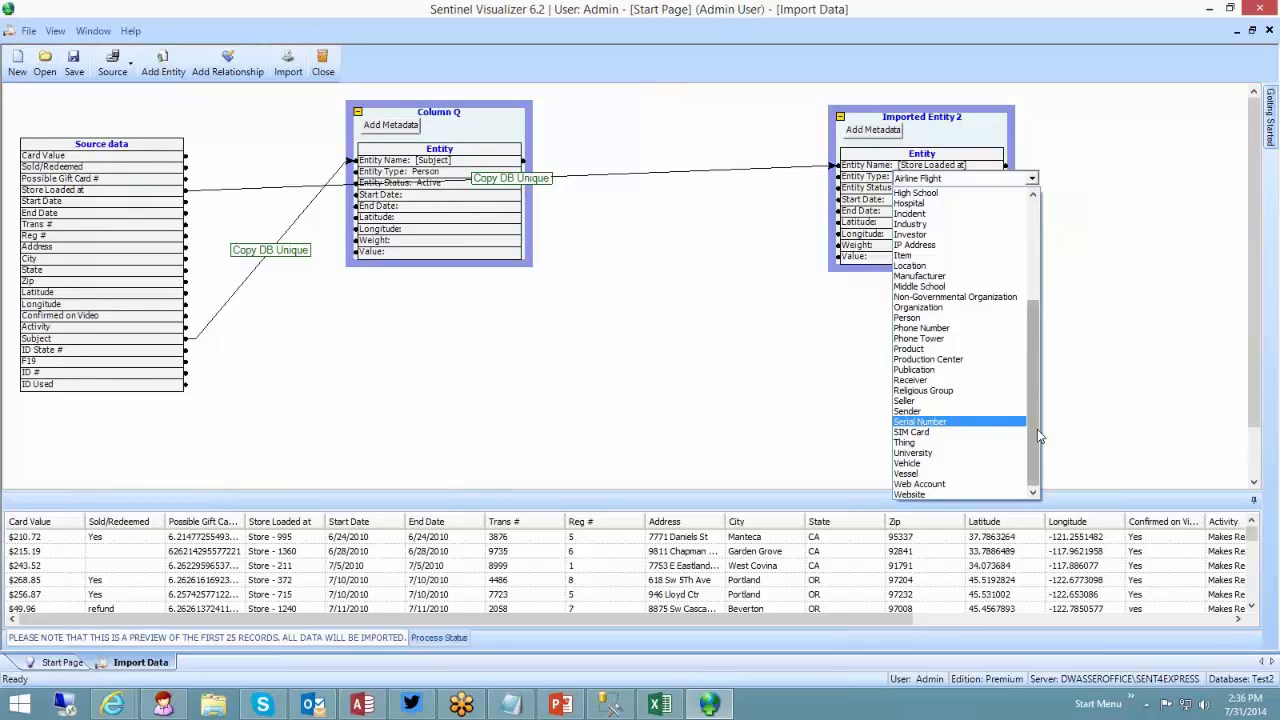
left_click_drag(1037, 429, 1036, 330)
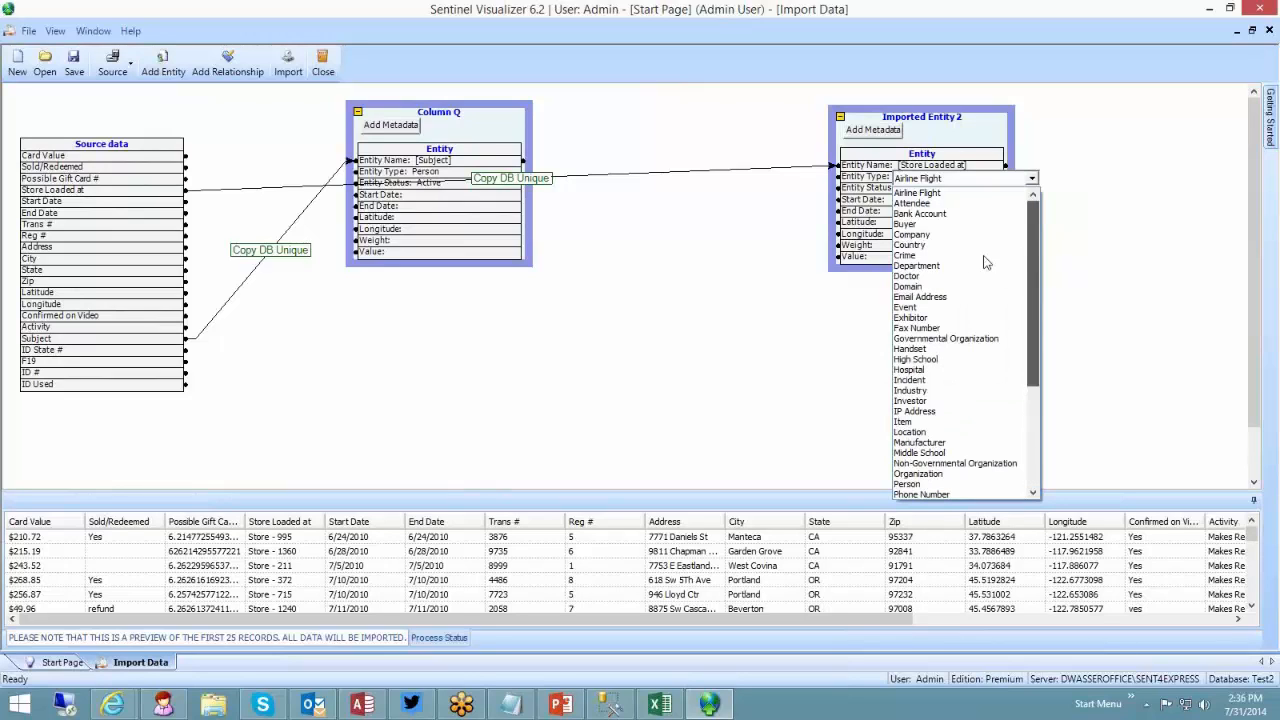
left_click(910, 234)
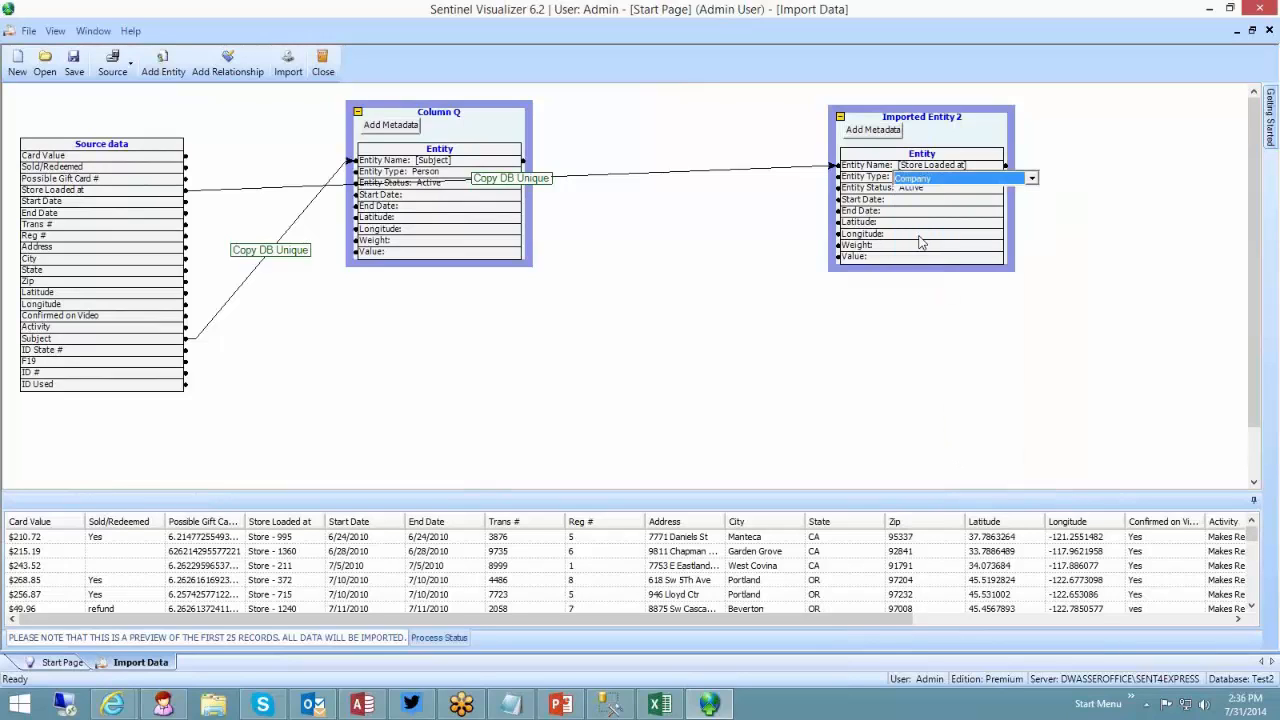
Step: Rename the Store Loaded at entity box as Store
double_click(936, 121)
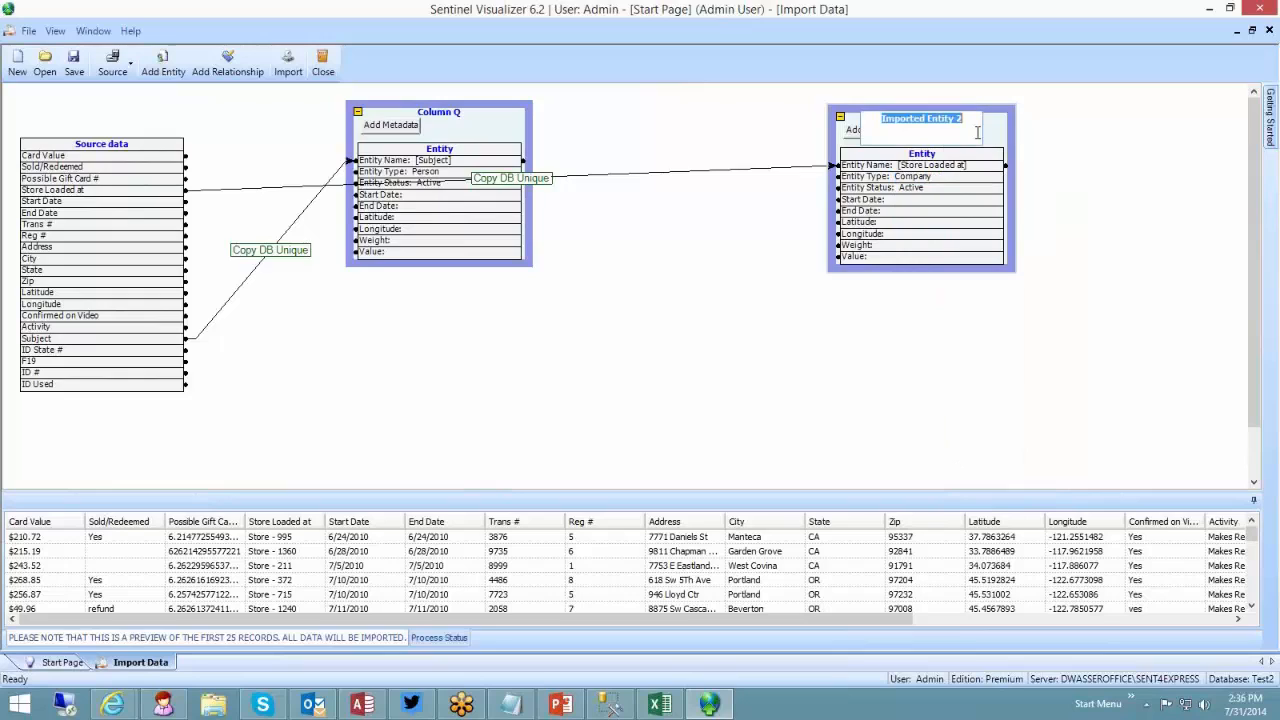
type("Store")
key("Return")
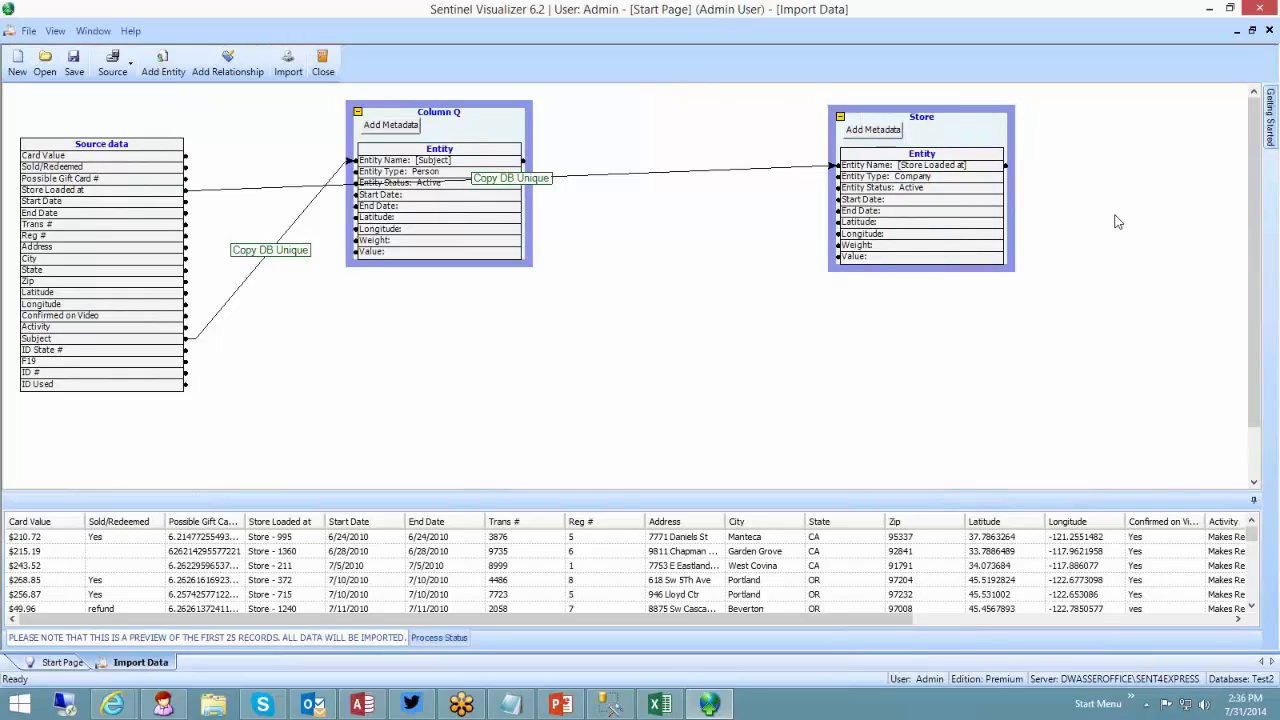
Step: Rename the Store Loaded at entity box as Column D
double_click(924, 118)
type("Colu")
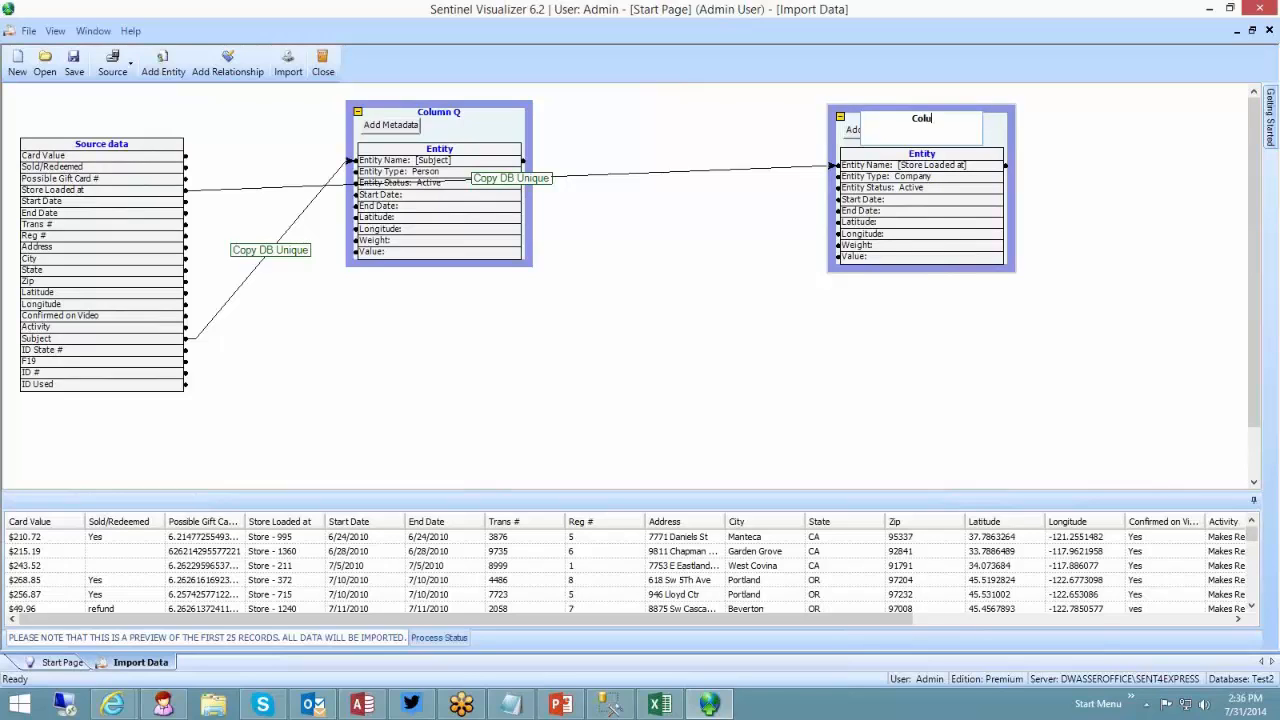
type("mn D")
key("Return")
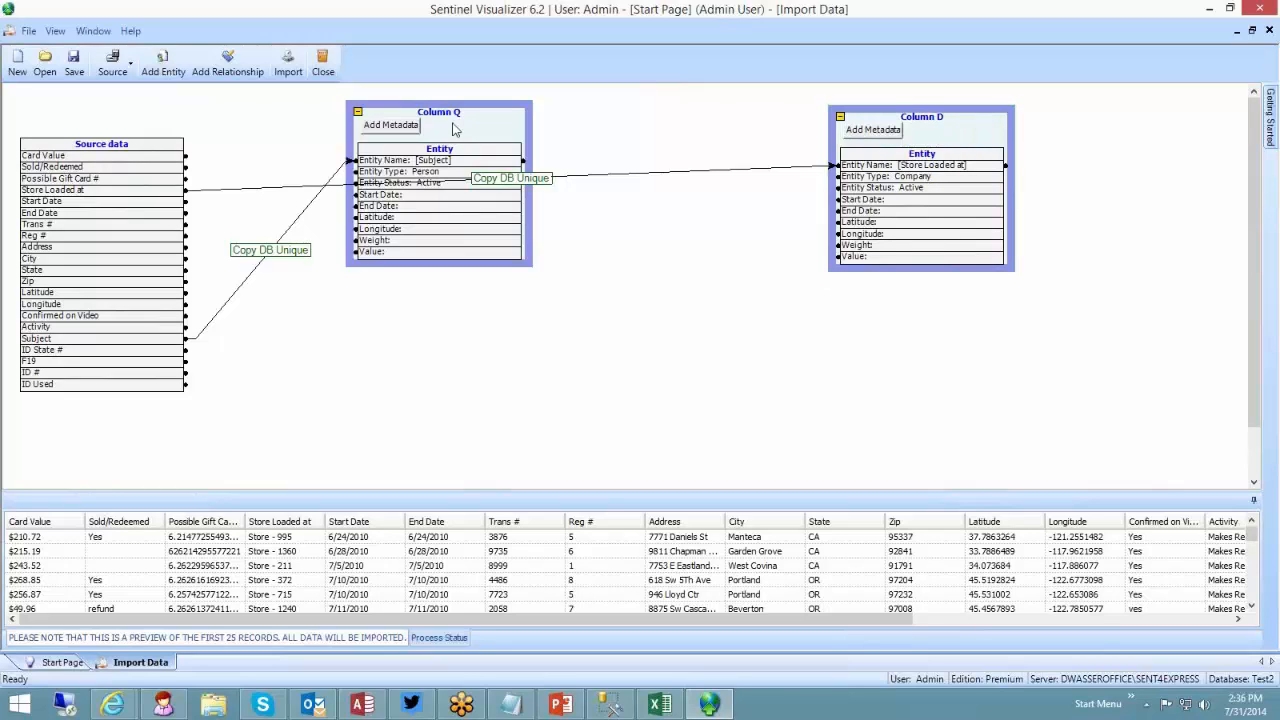
Step: Space out Column Q and the Source data table, and save the import mapping over Store to Person.svi2 in Gift Card Fraud
left_click_drag(455, 108, 527, 116)
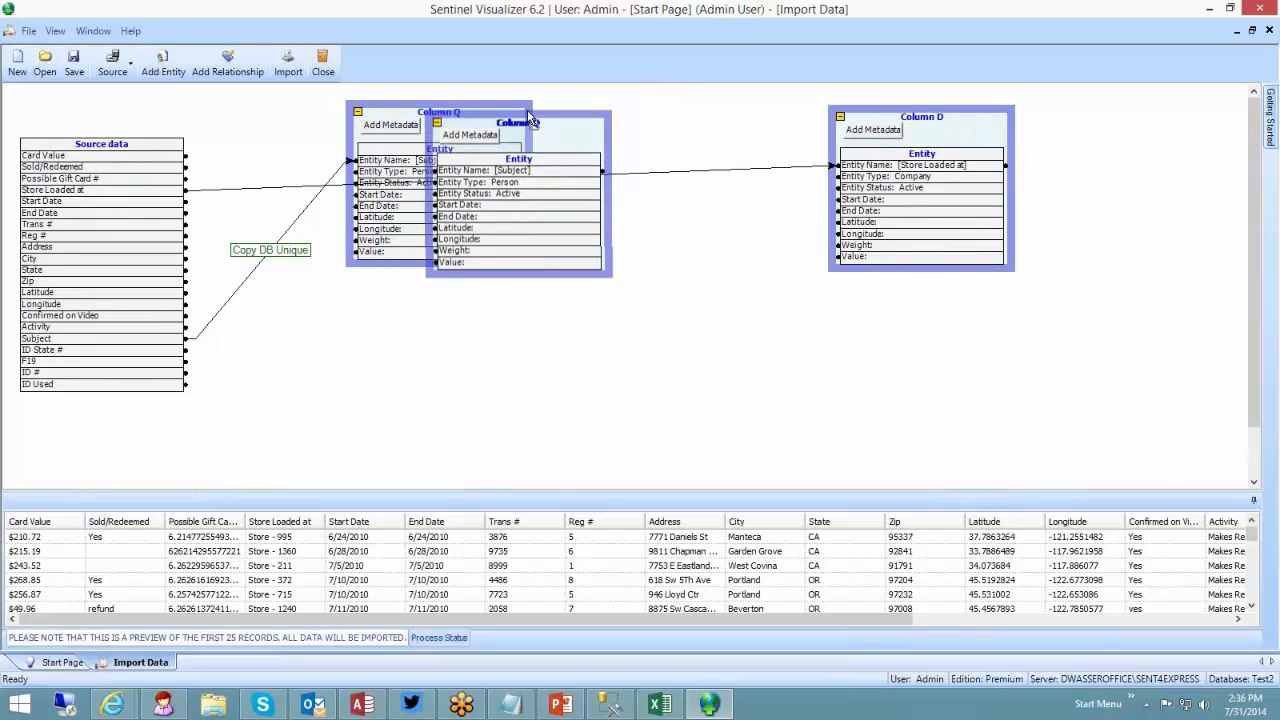
left_click_drag(160, 153, 164, 195)
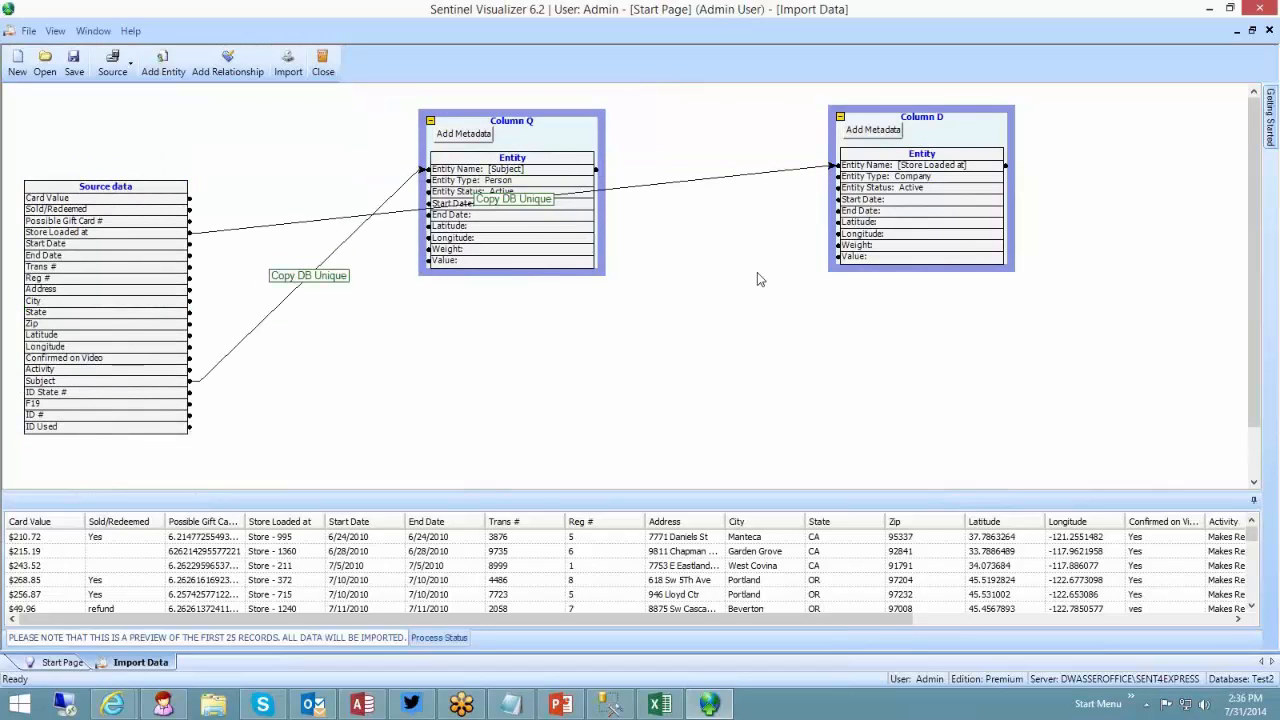
left_click(74, 62)
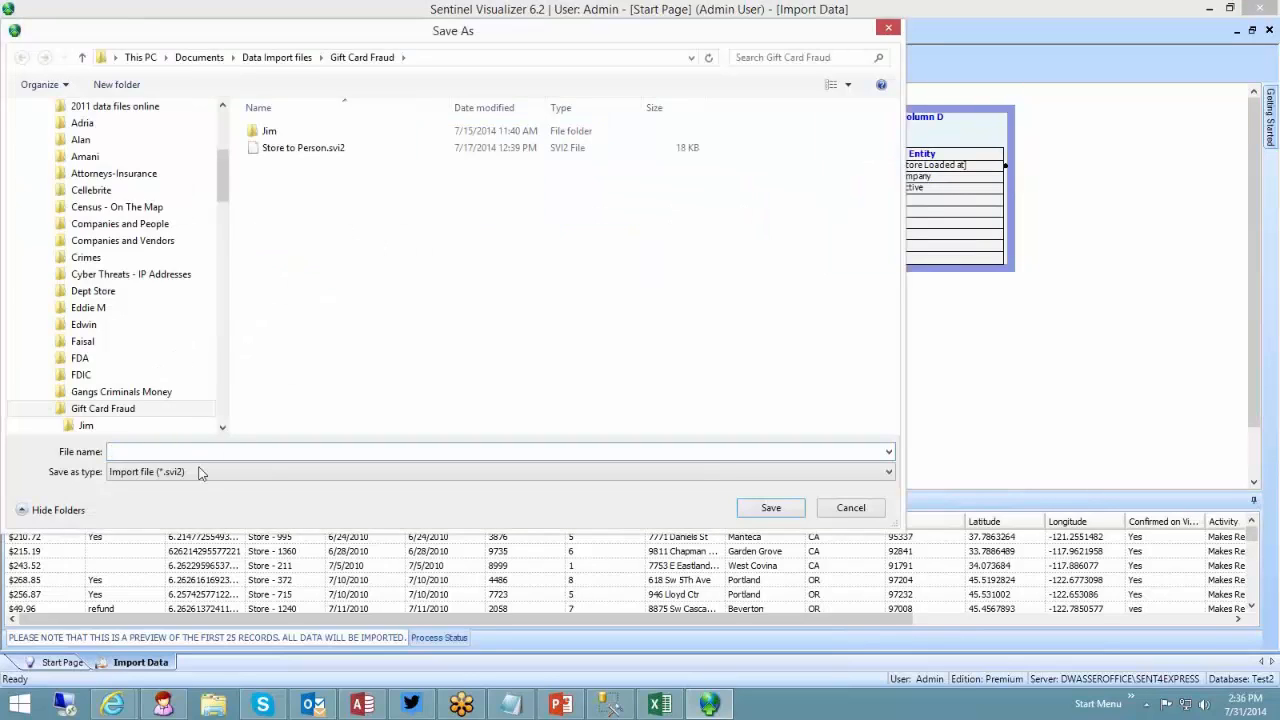
double_click(300, 148)
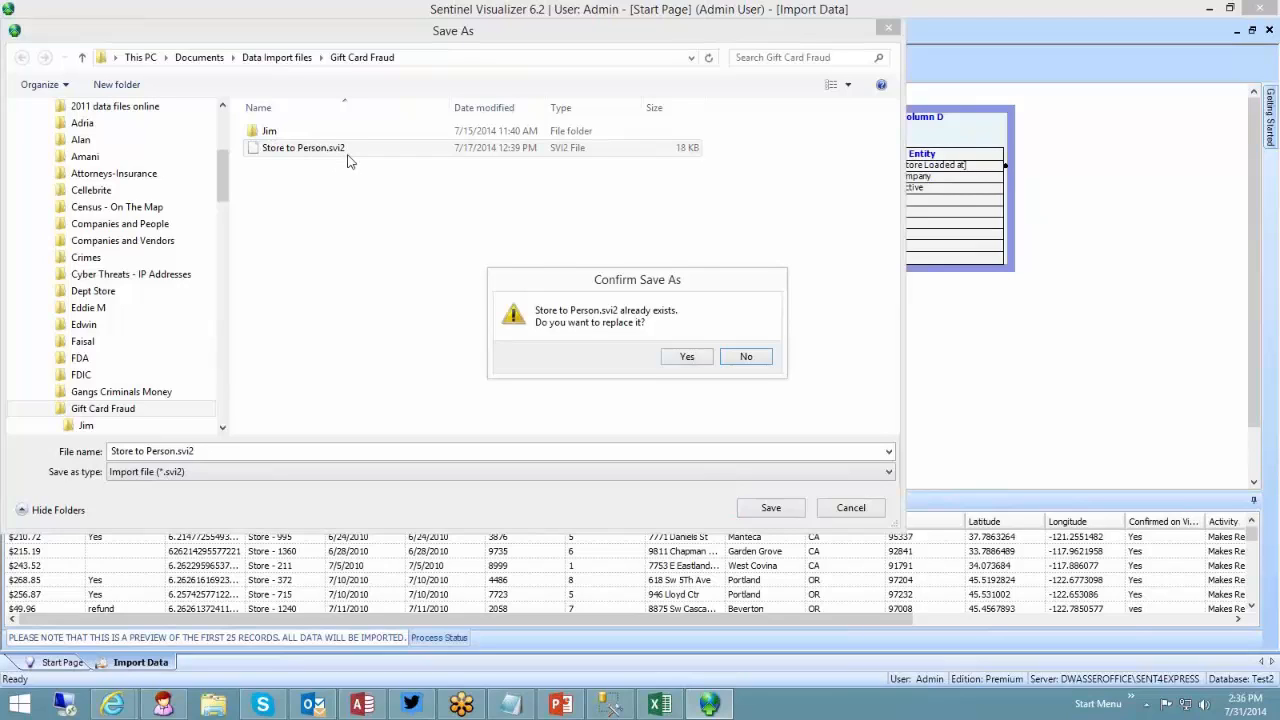
left_click(687, 360)
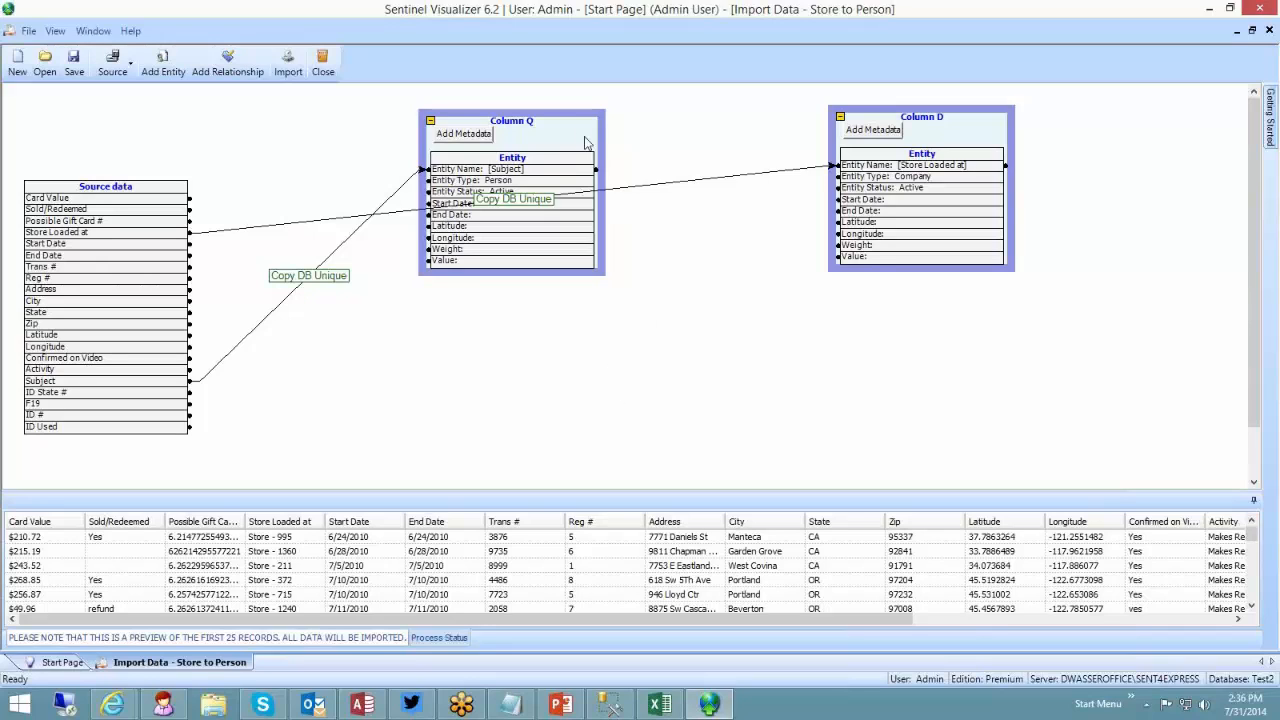
Step: Add a relationship to the mapping and place it below and between the Column Q and Column D entities
left_click_drag(576, 118, 581, 111)
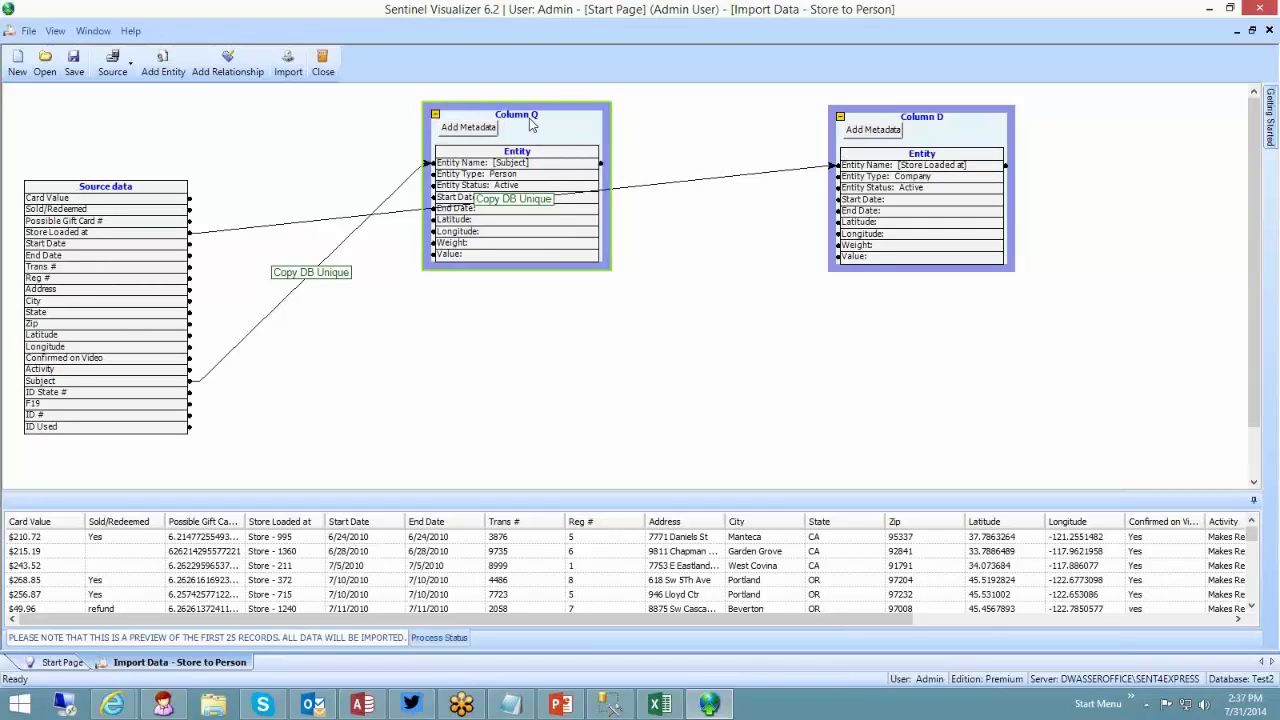
left_click(253, 72)
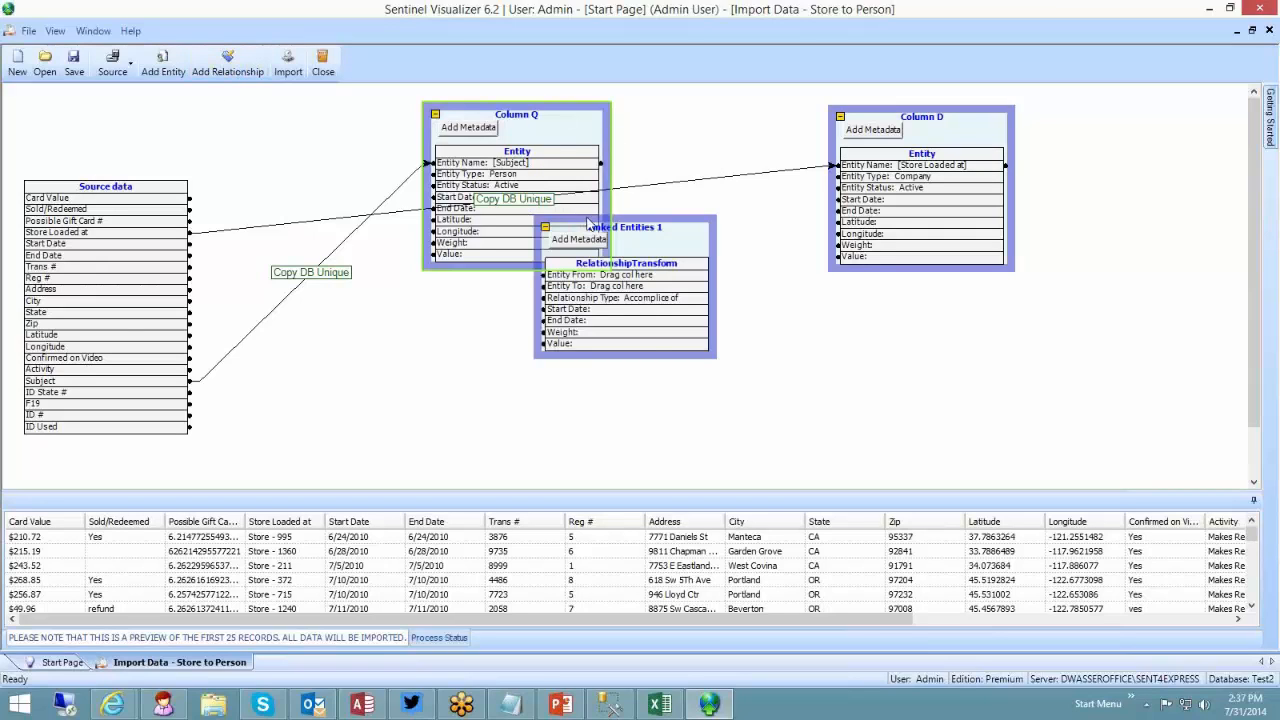
left_click_drag(588, 222, 684, 298)
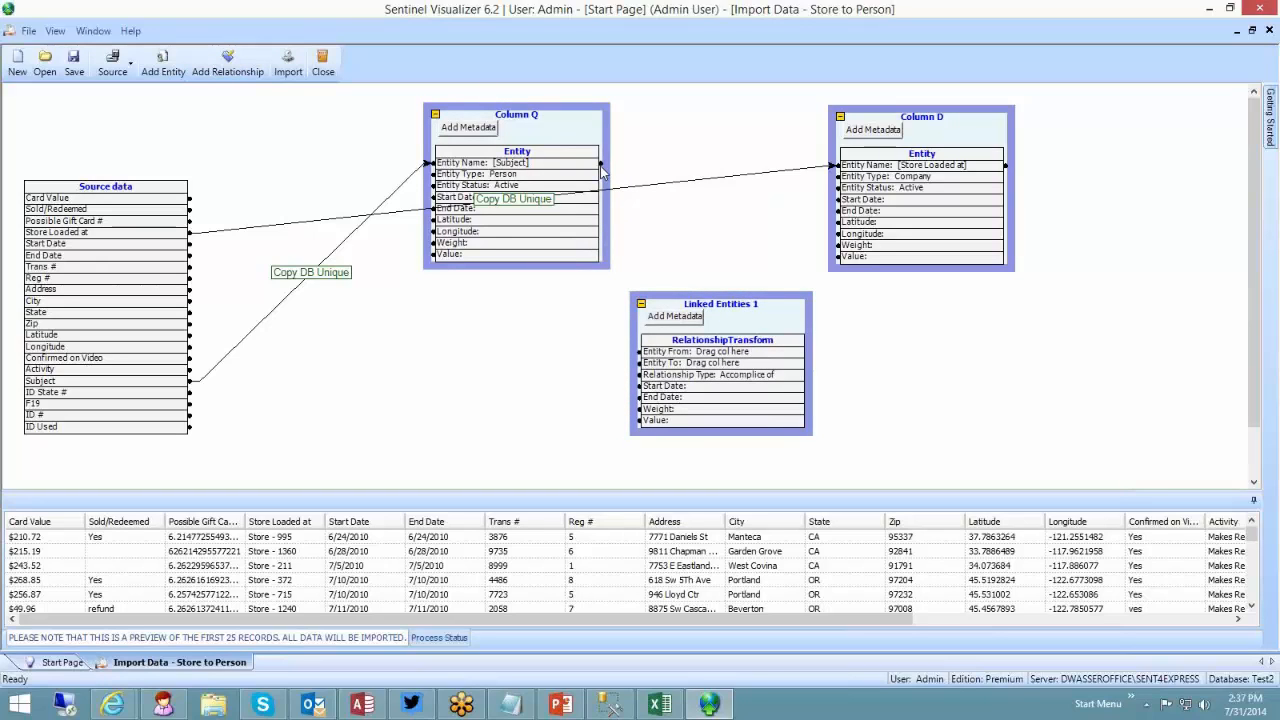
left_click_drag(601, 164, 637, 351)
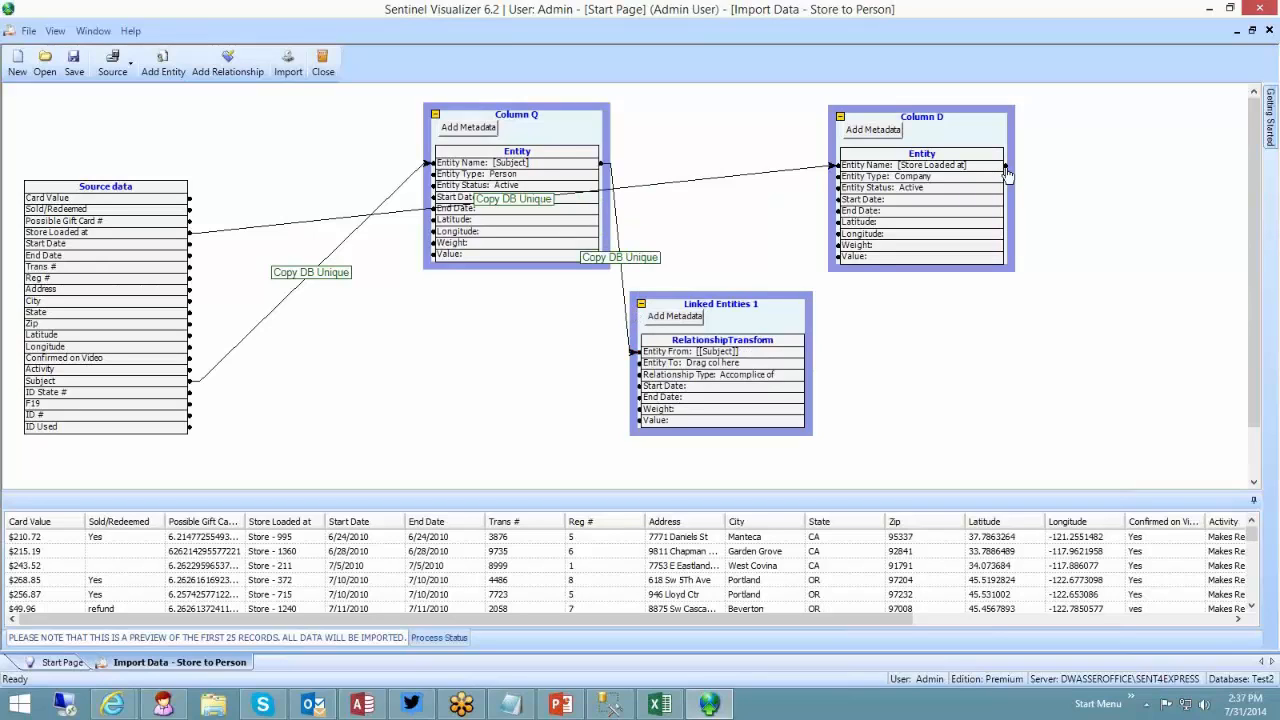
left_click_drag(1005, 166, 644, 362)
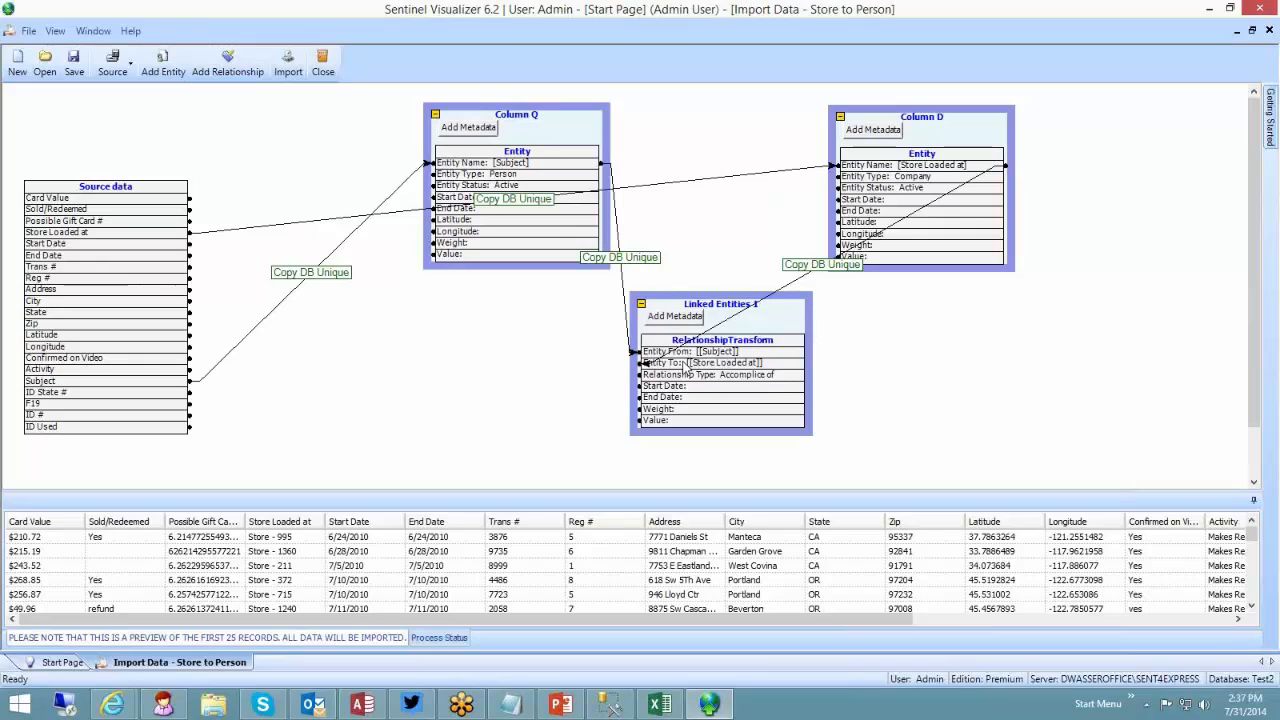
left_click(628, 310)
key("Delete")
left_click(770, 292)
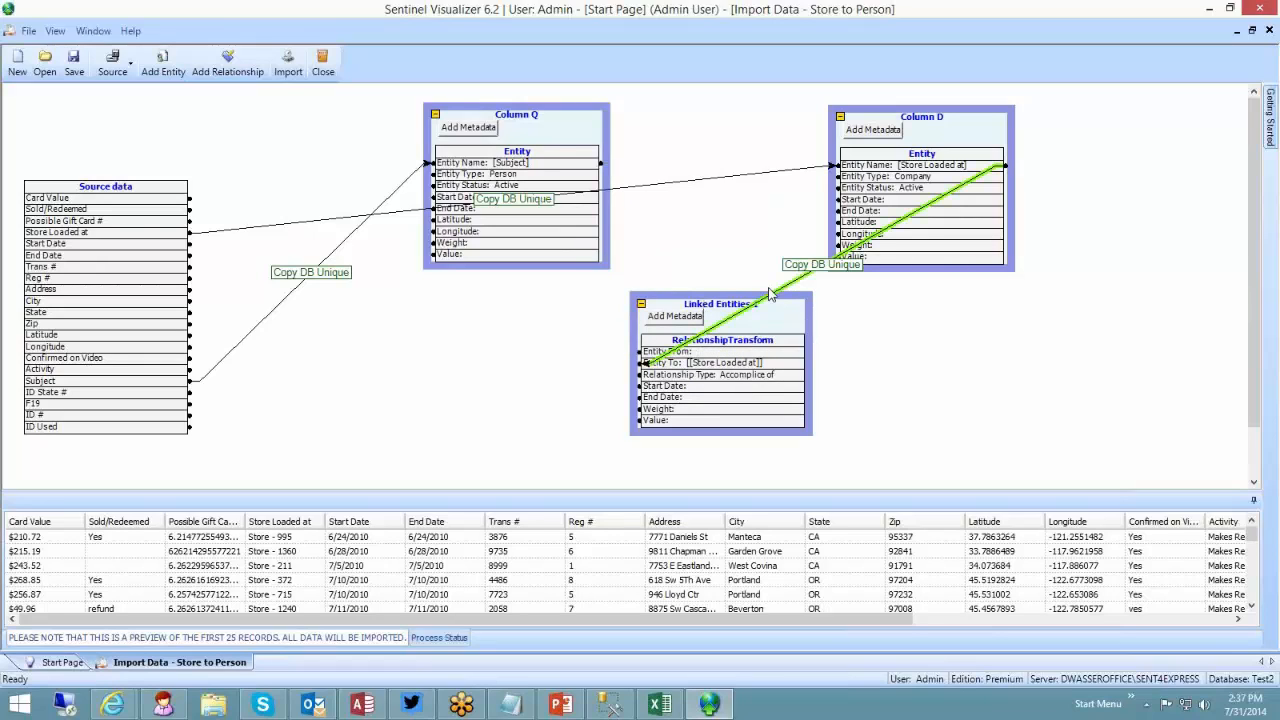
key("Delete")
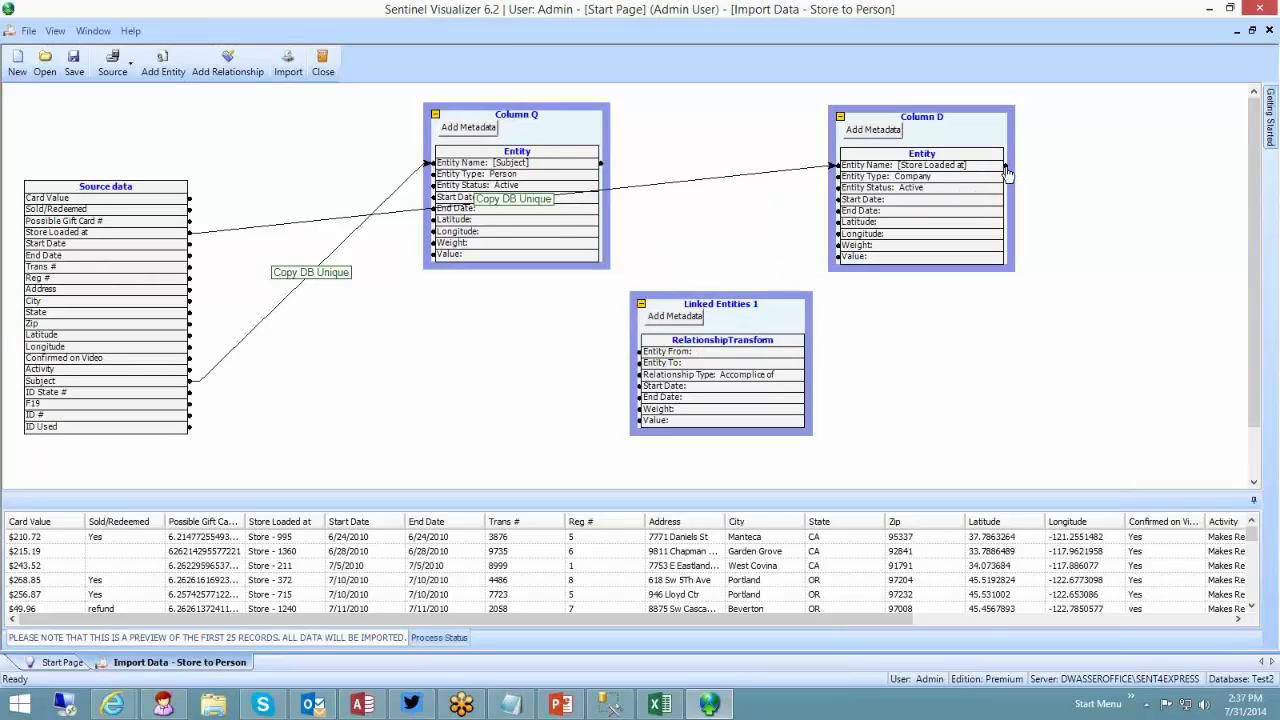
Step: Connect Column D to the relationship's Entity From and Column Q to its Entity To, and rename the relationship Q to D
left_click_drag(1006, 166, 641, 351)
left_click_drag(601, 164, 639, 362)
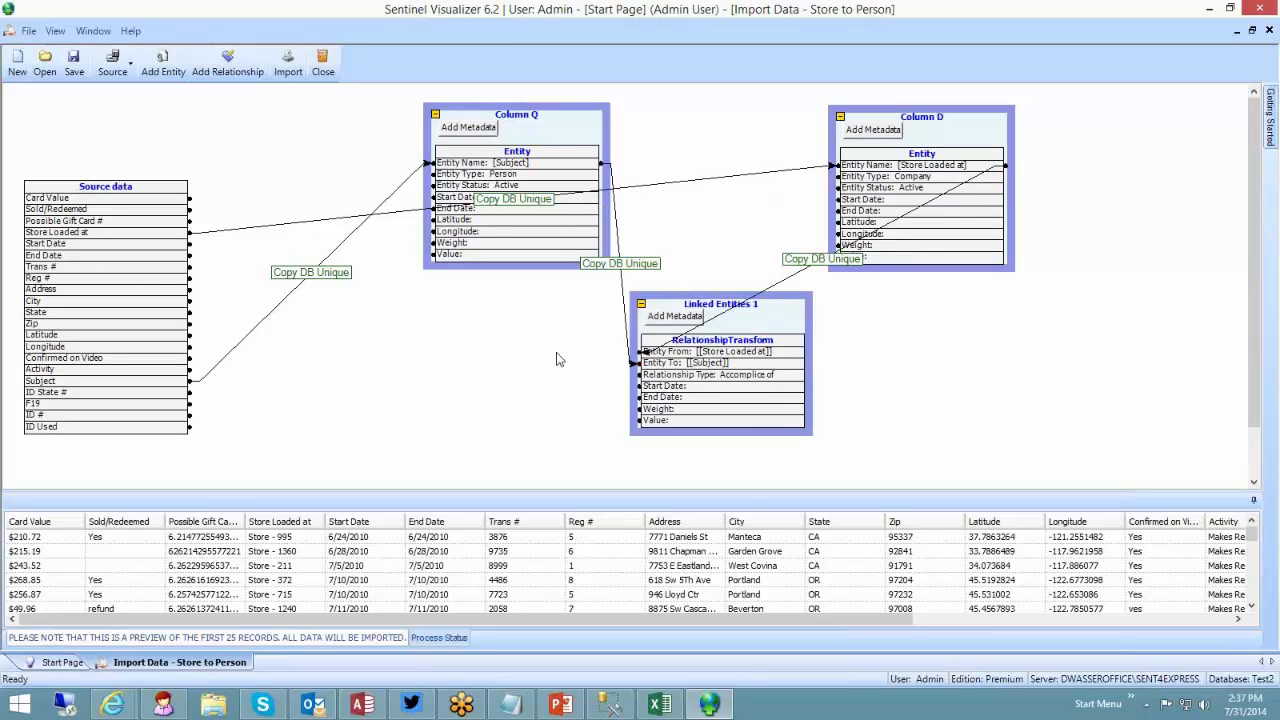
double_click(720, 306)
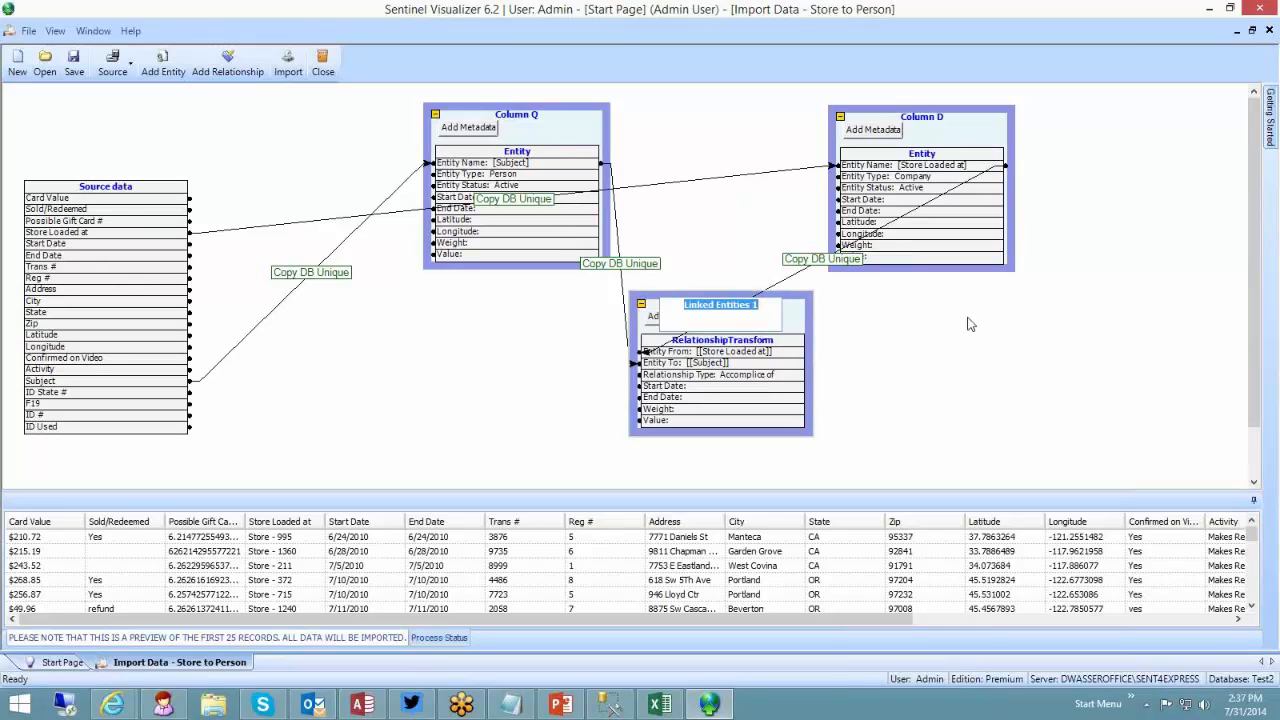
type("Q to D")
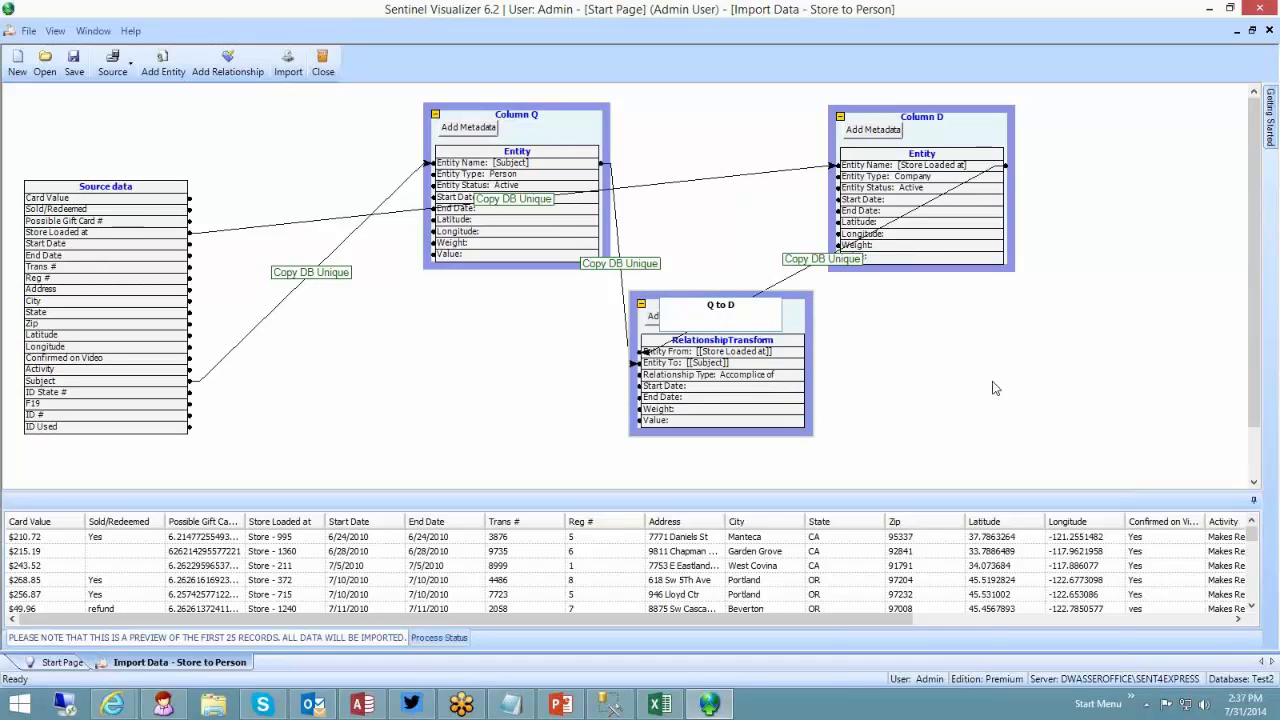
key("Return")
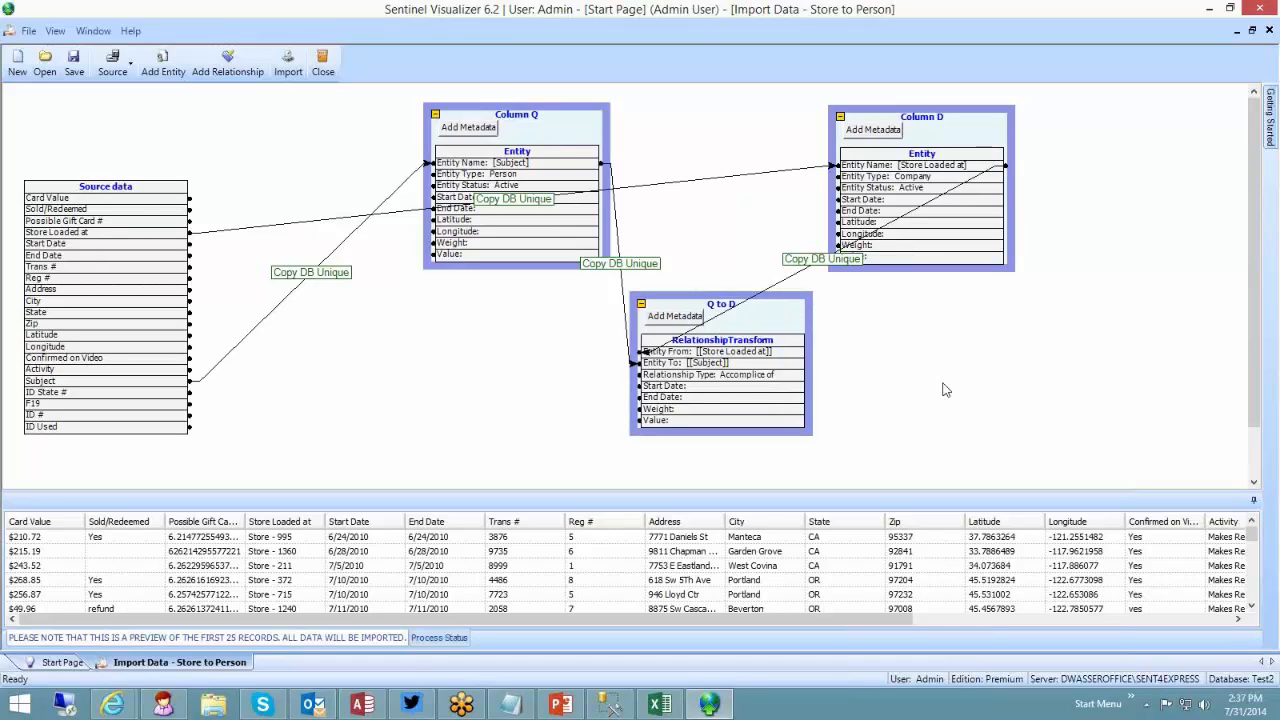
Step: Set the relationship type of Q to D to Purchased
left_click(780, 380)
left_click(883, 376)
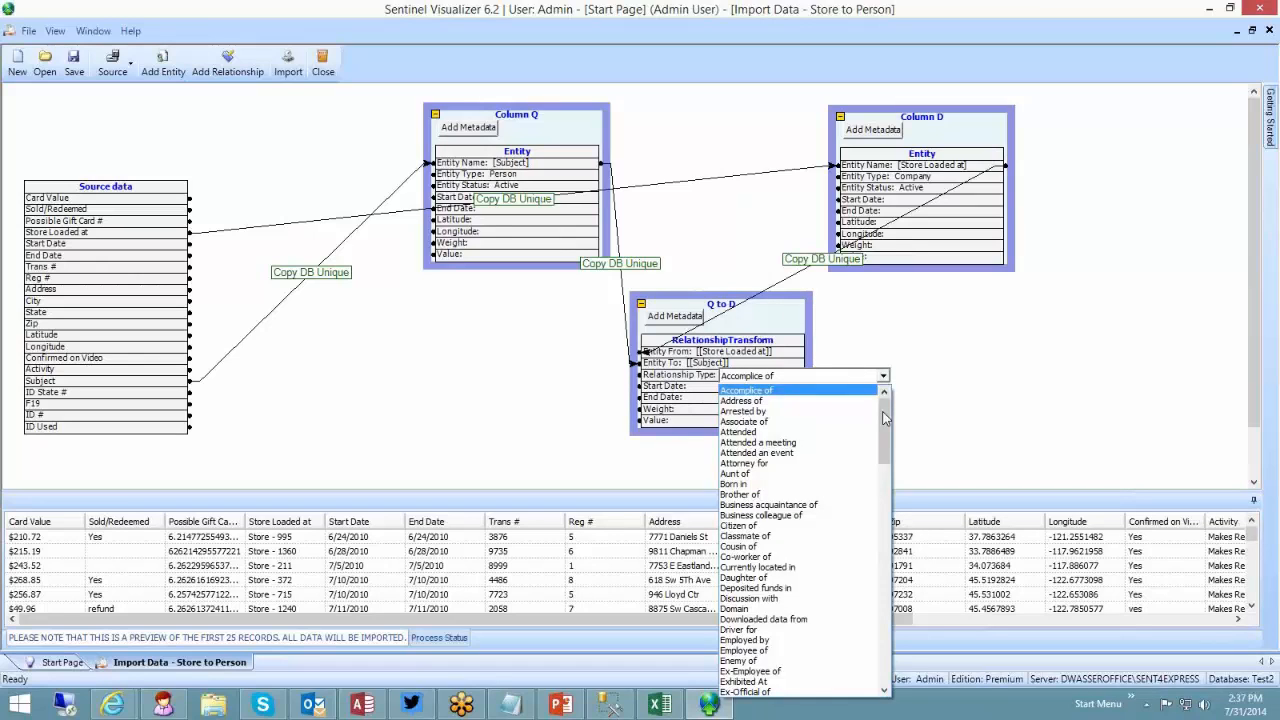
left_click_drag(884, 418, 896, 566)
left_click(790, 568)
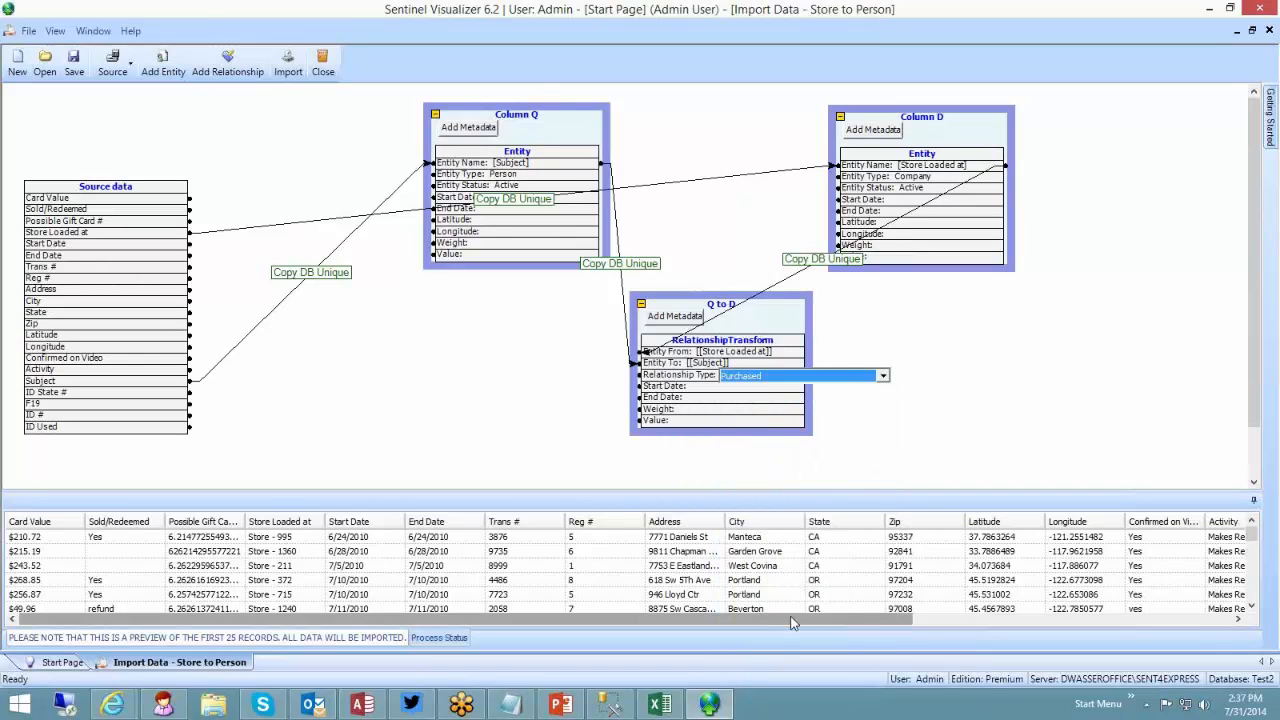
Step: Check the Activity column in the data preview and in column P of the Excel workbook Dept Store Gift Card Fraud.xls
left_click_drag(790, 622, 985, 572)
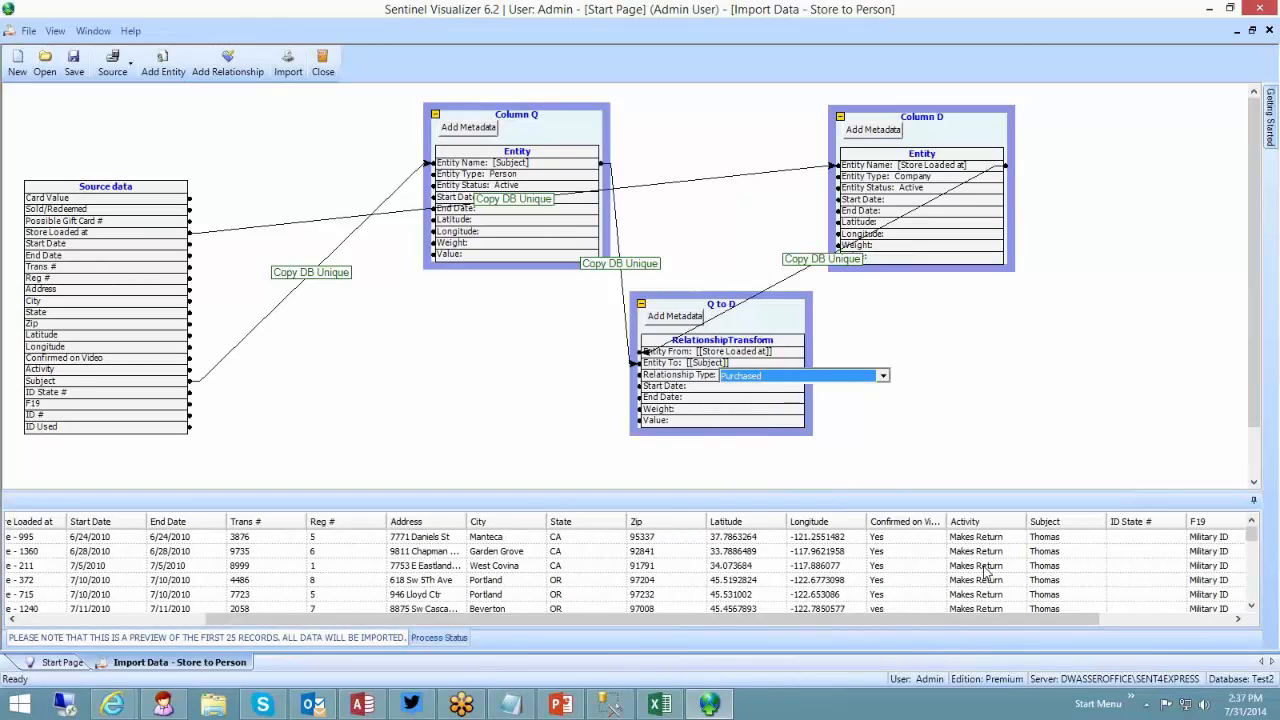
left_click_drag(1192, 109, 383, 91)
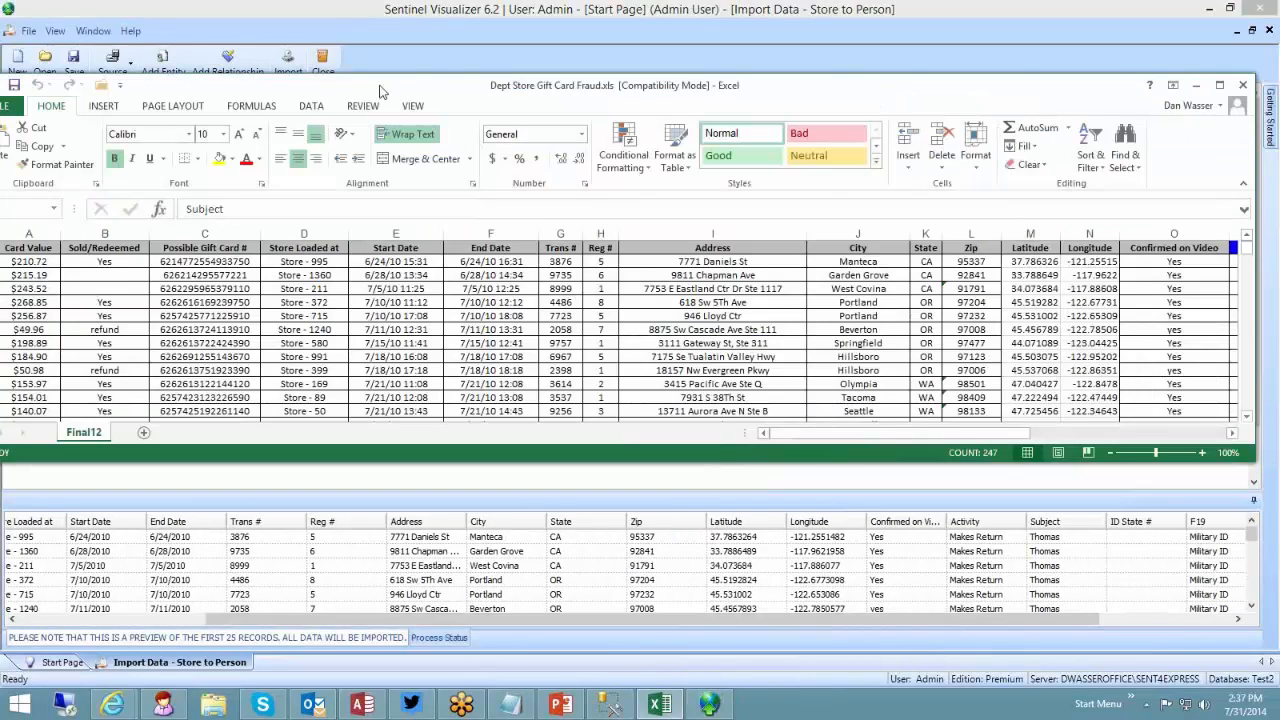
double_click(383, 91)
left_click(1084, 660)
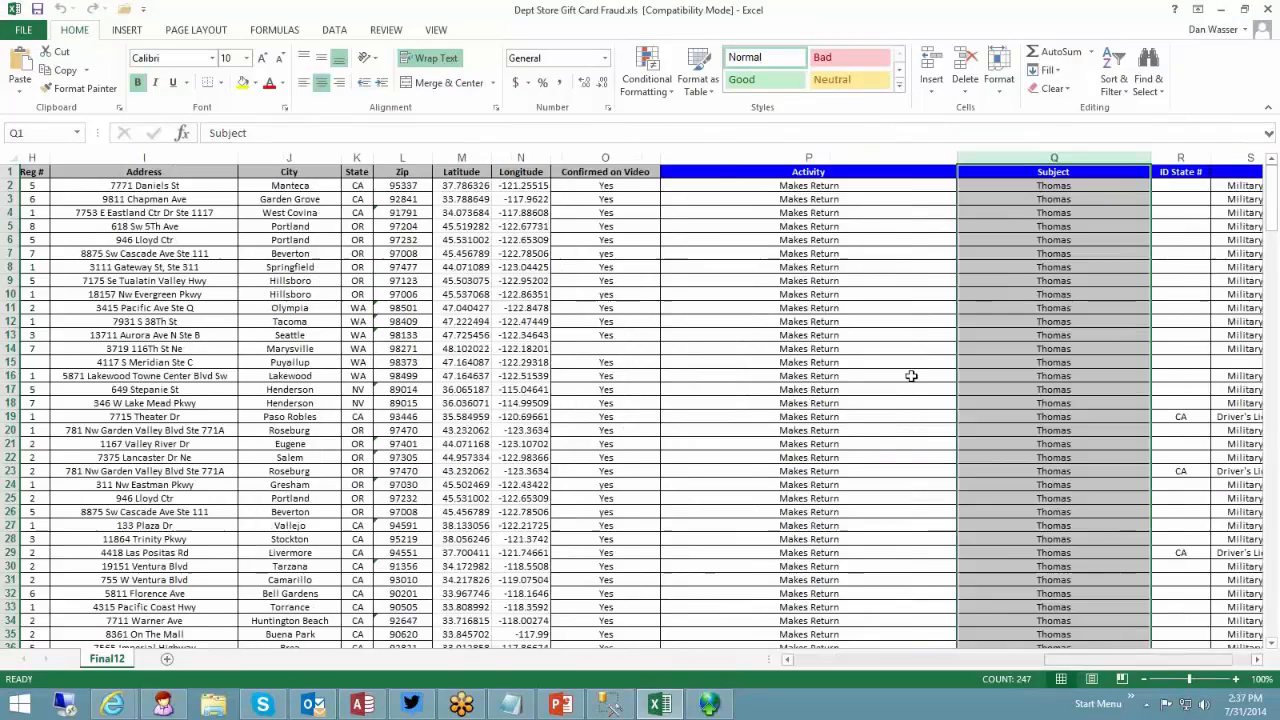
left_click(214, 158)
scroll(218, 288, "down", 20)
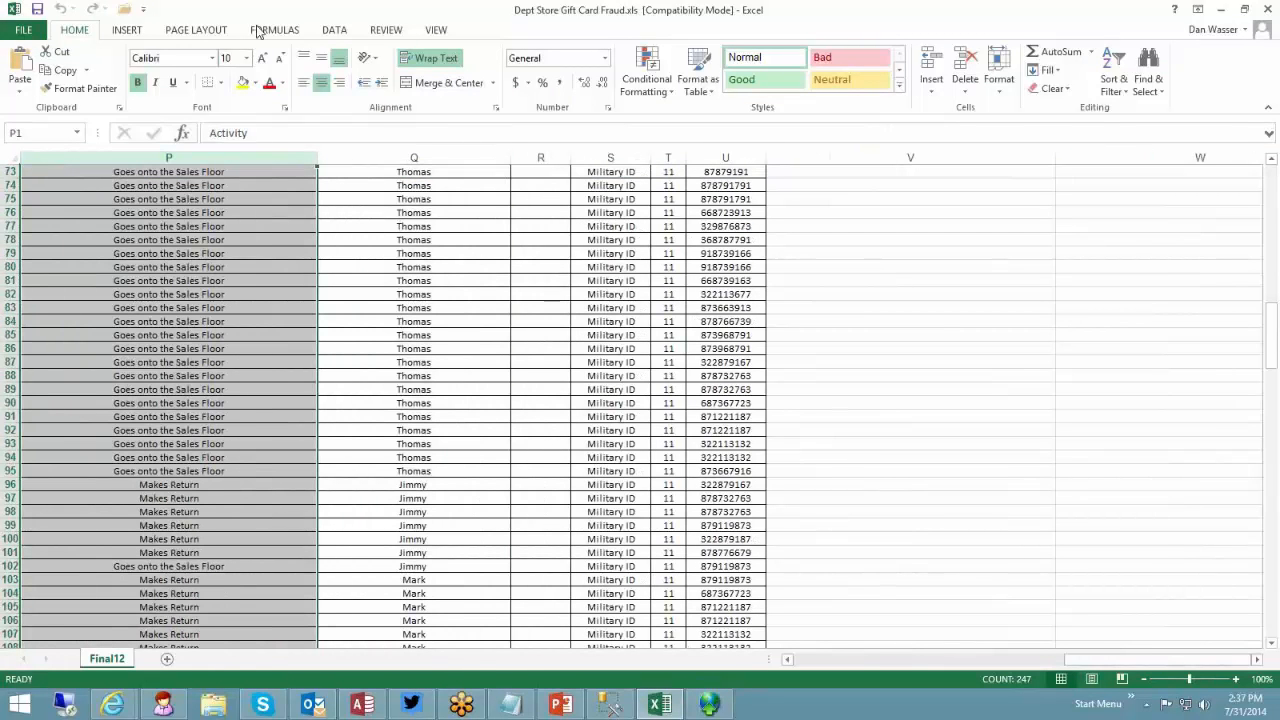
left_click_drag(257, 13, 1279, 60)
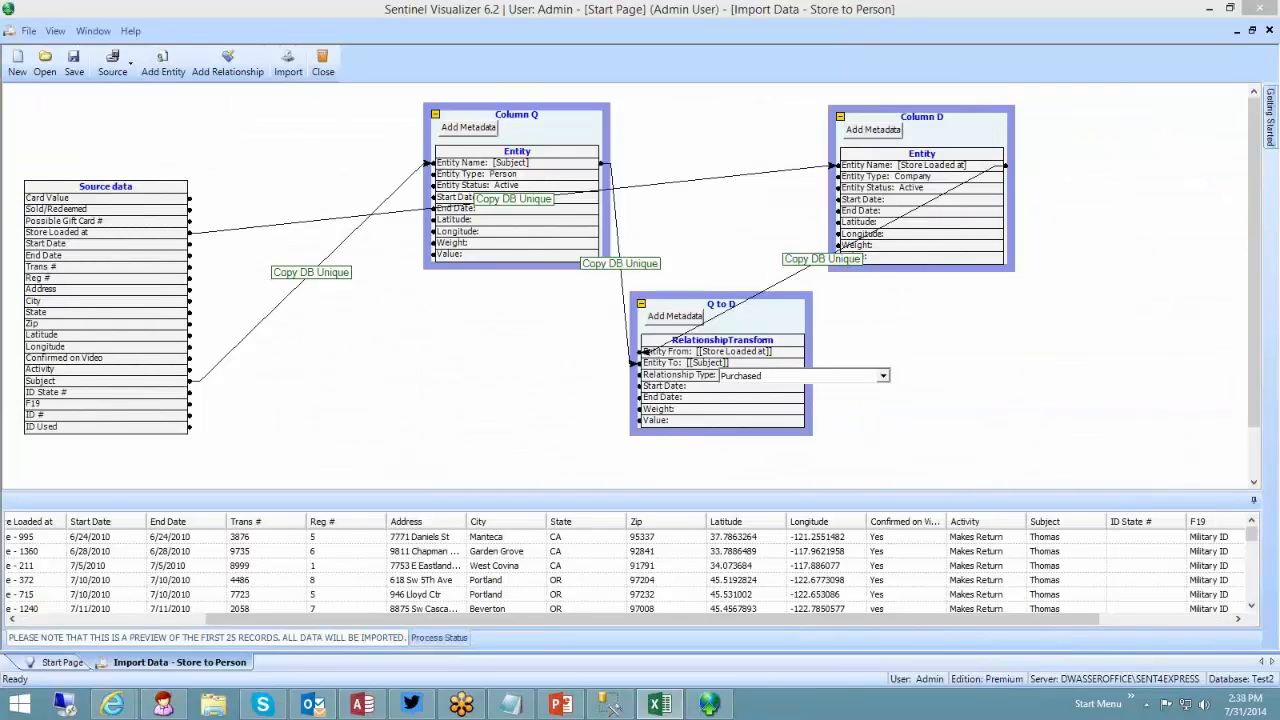
Step: Set the relationship type of Q to D to Linked to
left_click(883, 376)
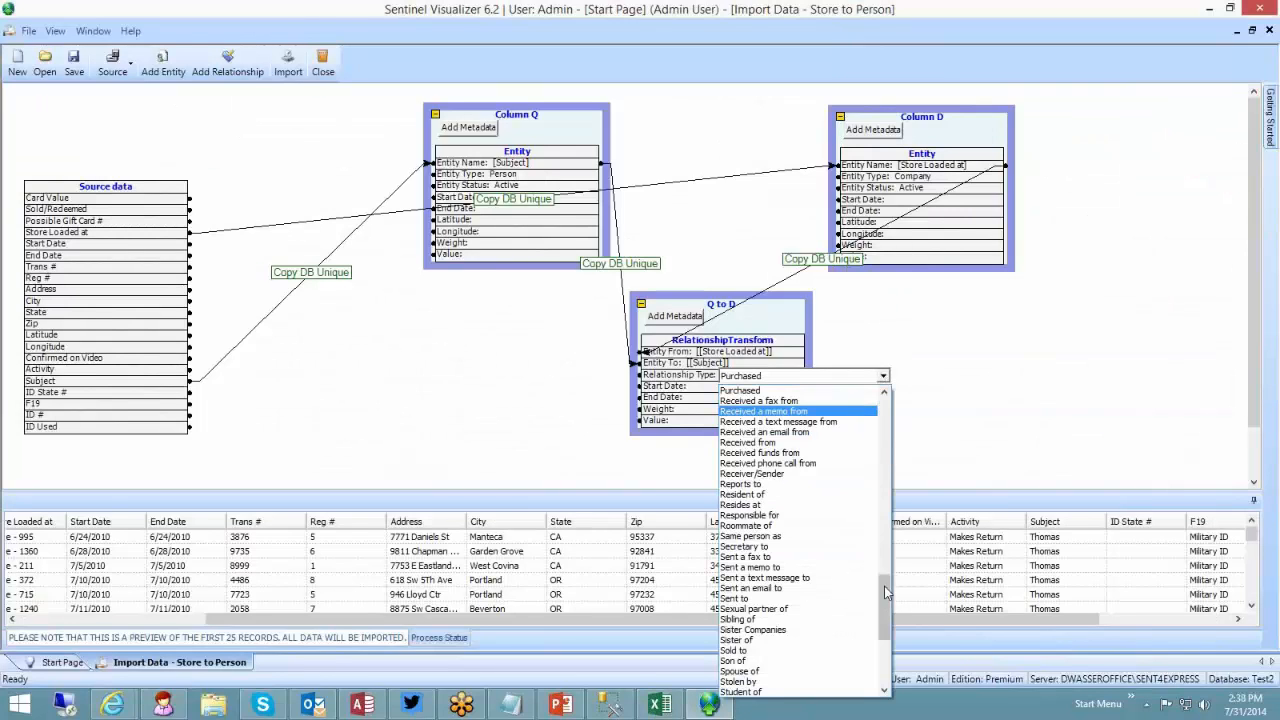
left_click_drag(886, 590, 887, 492)
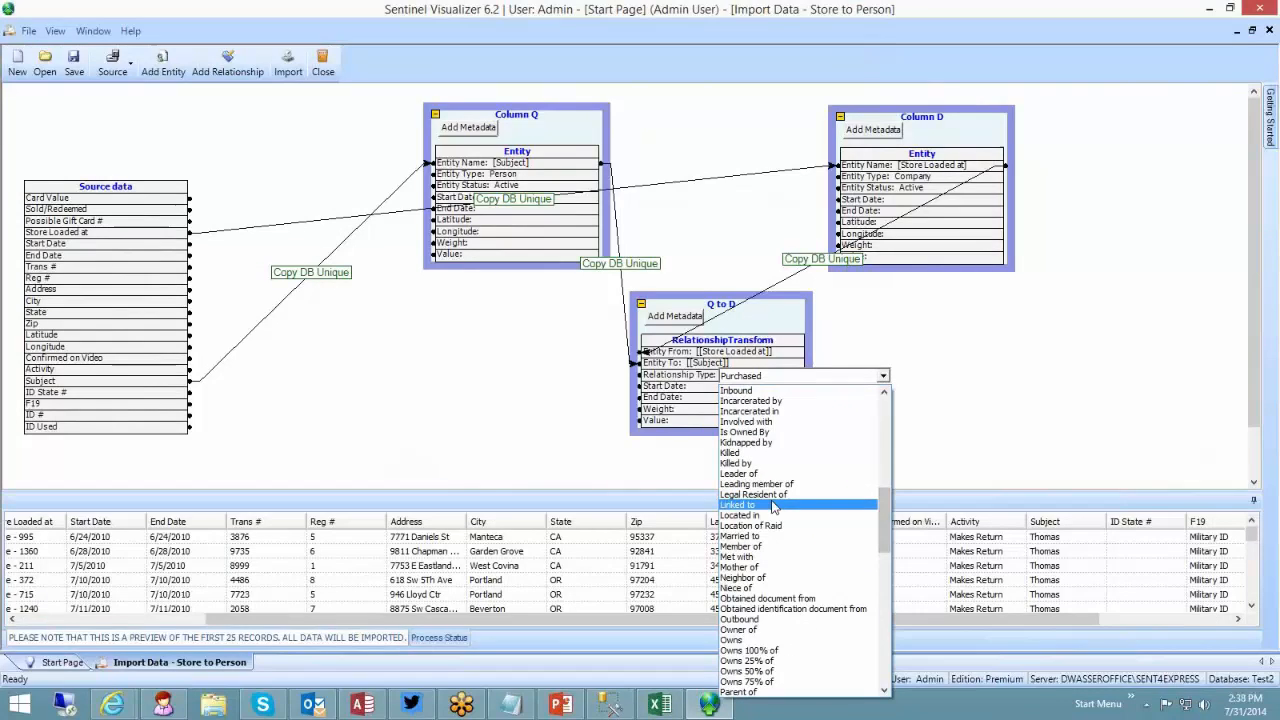
left_click(778, 506)
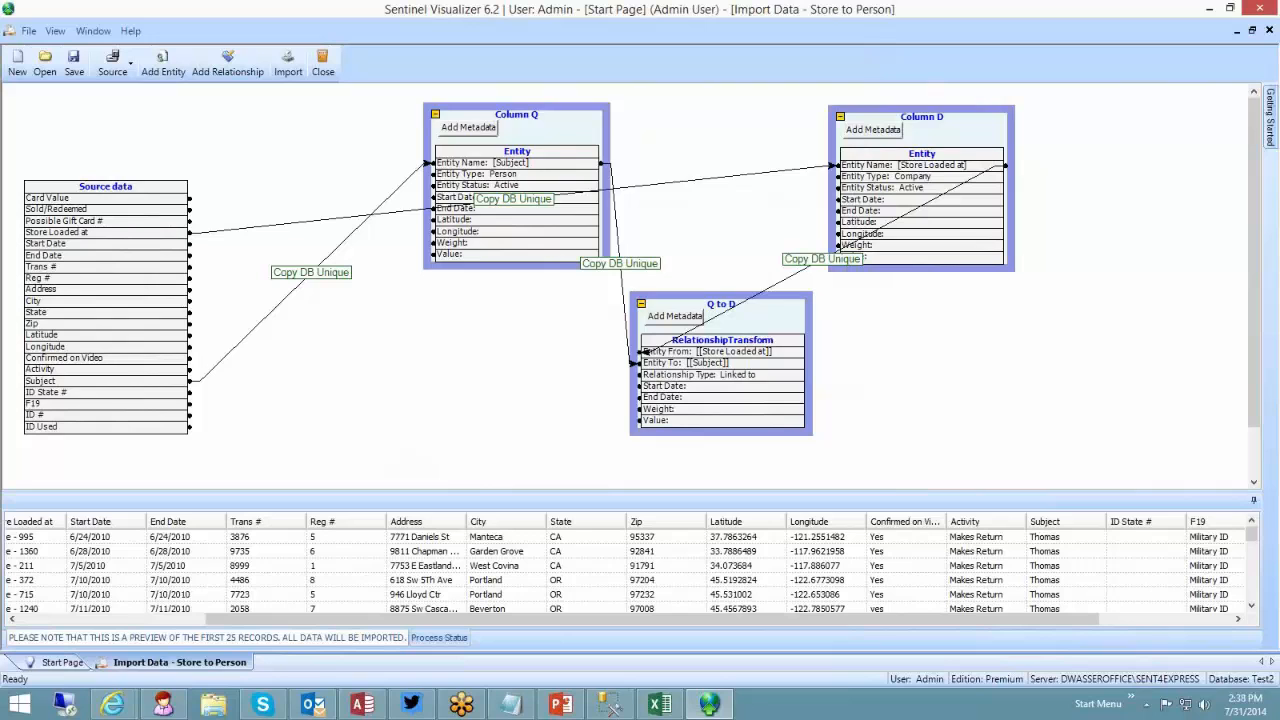
Step: Recheck the Activity values in the Excel workbook, and connect the source Activity field to Q to D's Relationship Type
left_click(659, 705)
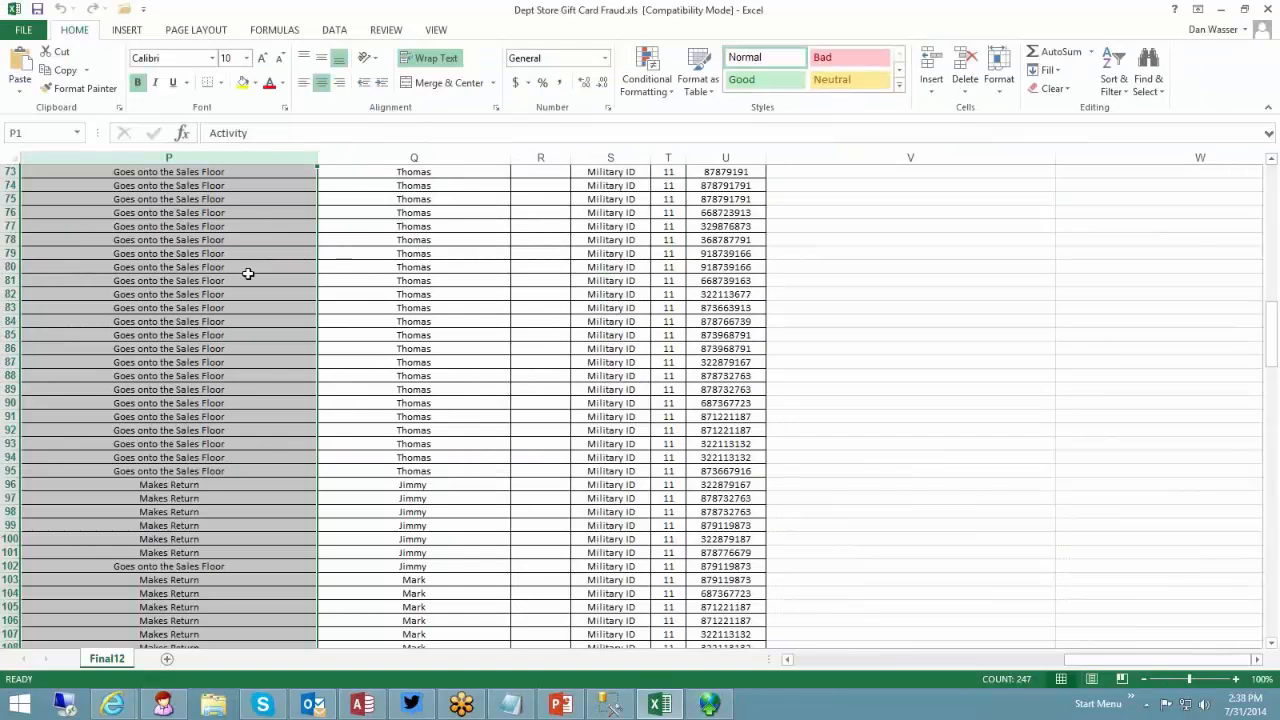
scroll(205, 308, "down", 20)
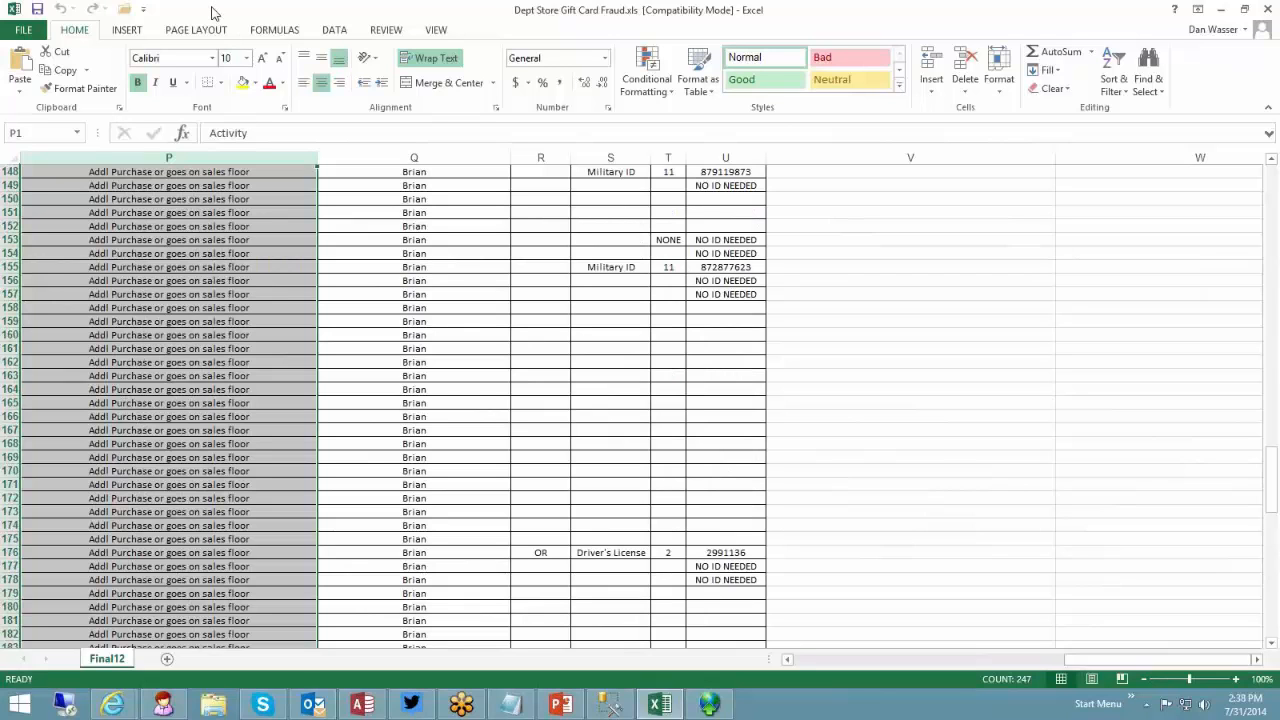
left_click(1221, 9)
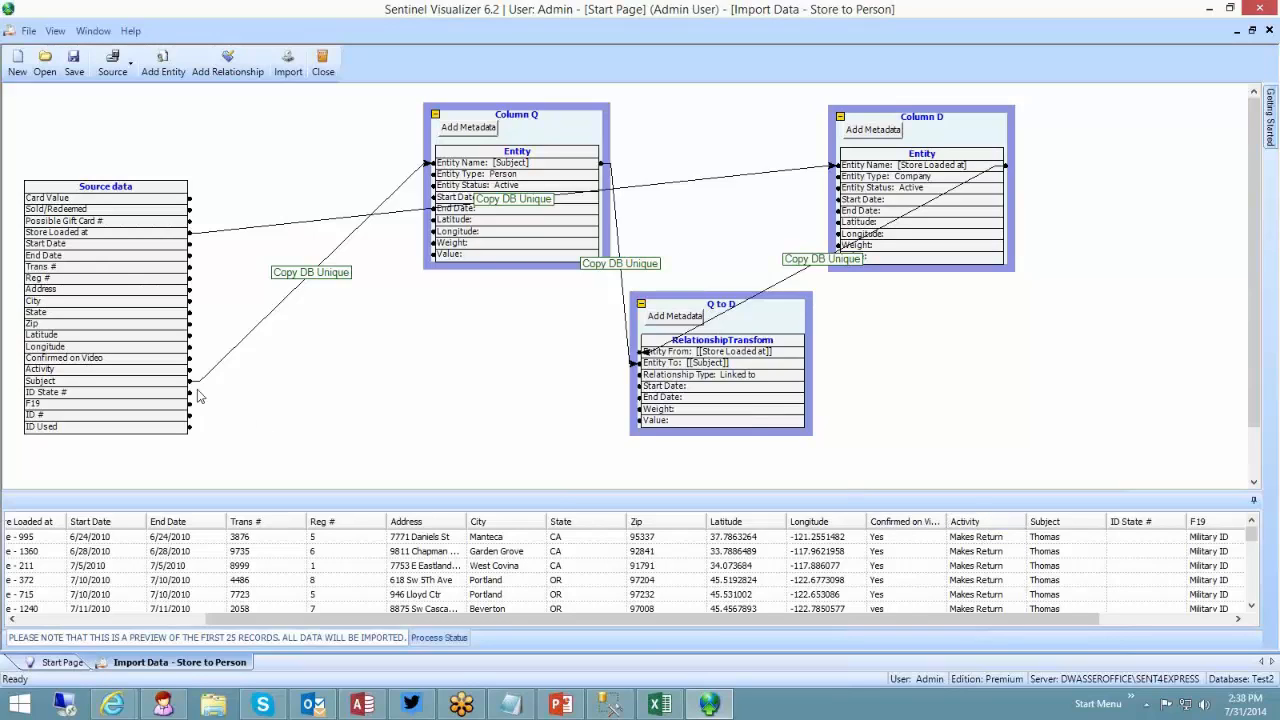
left_click_drag(190, 370, 636, 375)
left_click(571, 375)
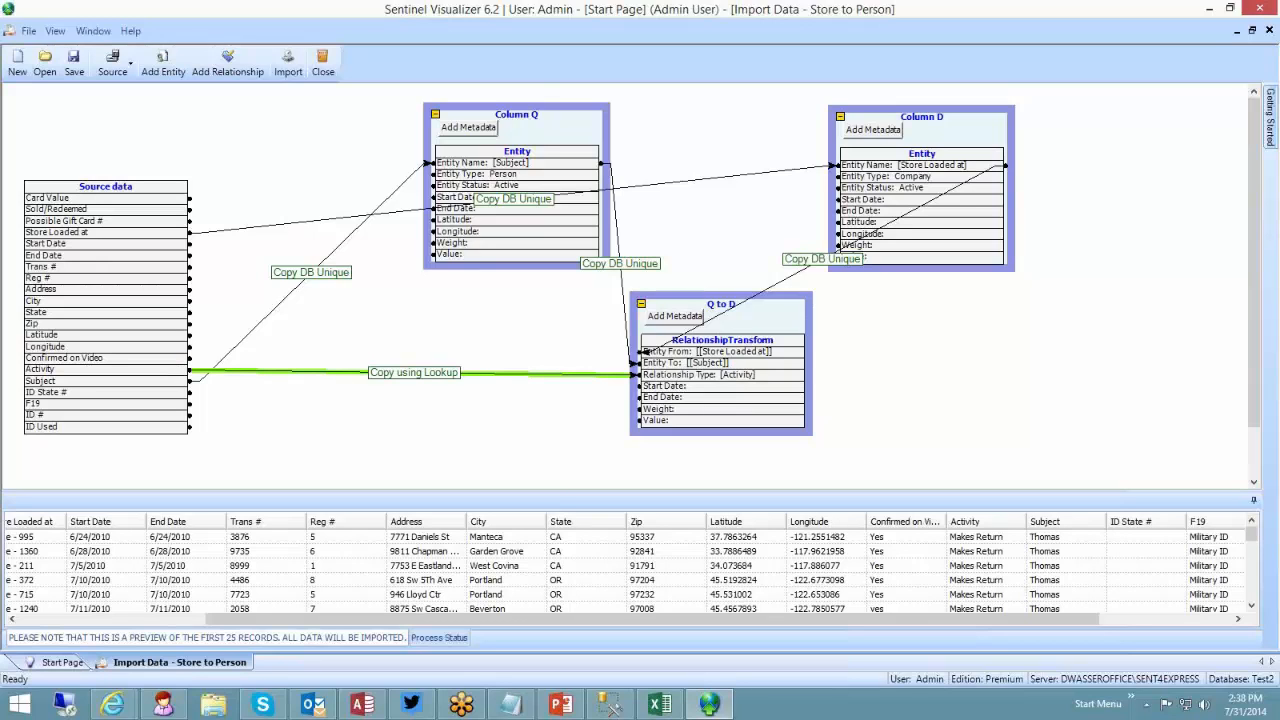
Step: Switch to the Excel workbook and examine the Activity values in column P through the last rows, and return to the Sentinel Visualizer mapping
left_click(660, 704)
double_click(534, 77)
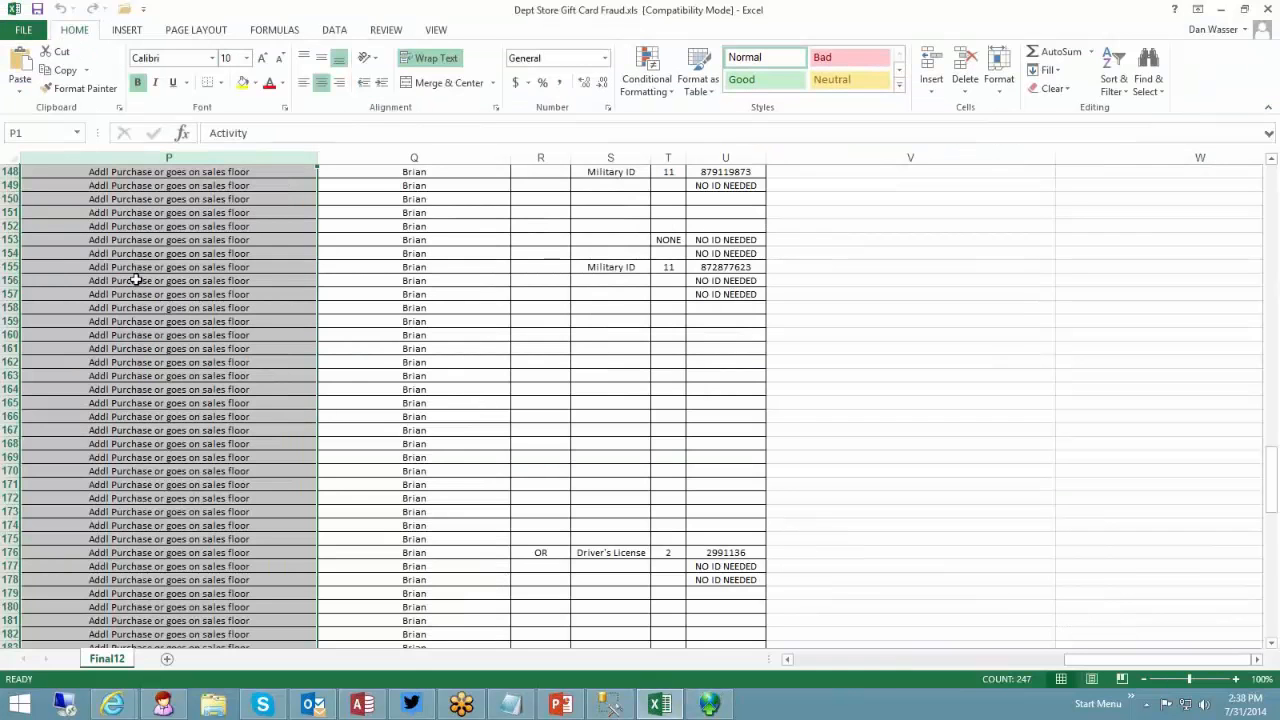
scroll(135, 280, "down", 5)
scroll(135, 280, "down", 15)
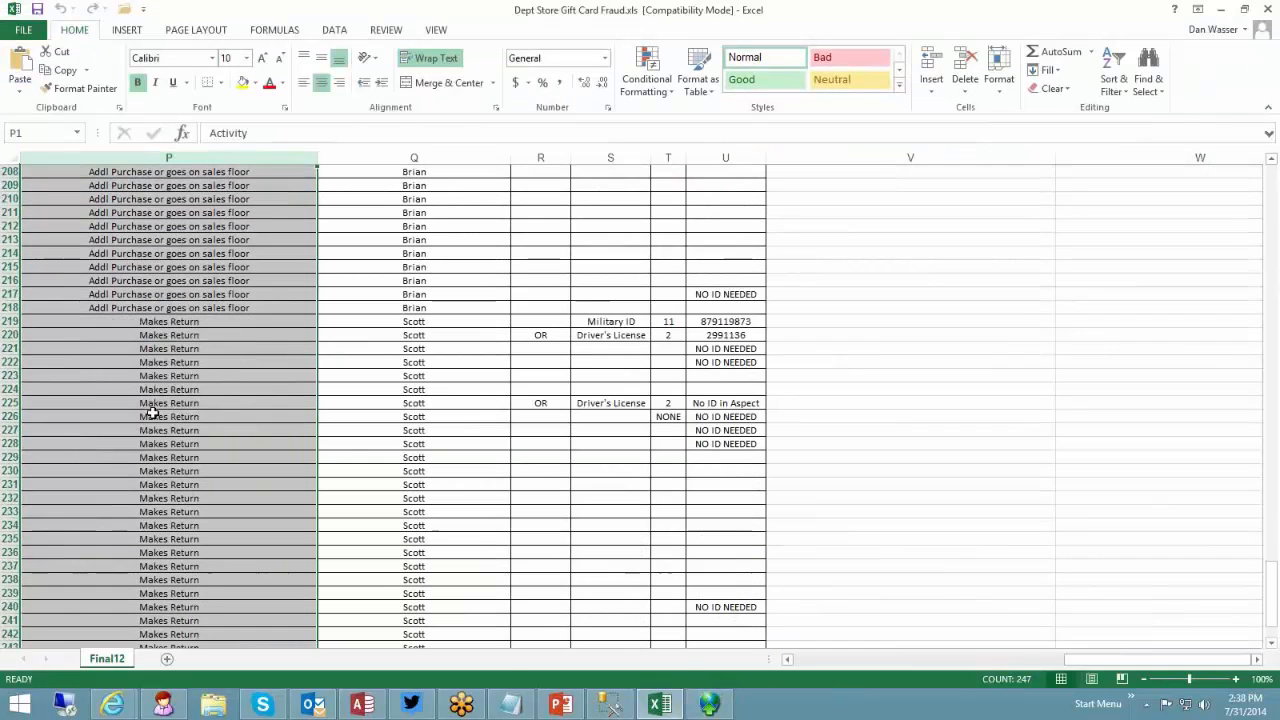
scroll(150, 414, "down", 6)
scroll(152, 415, "up", 20)
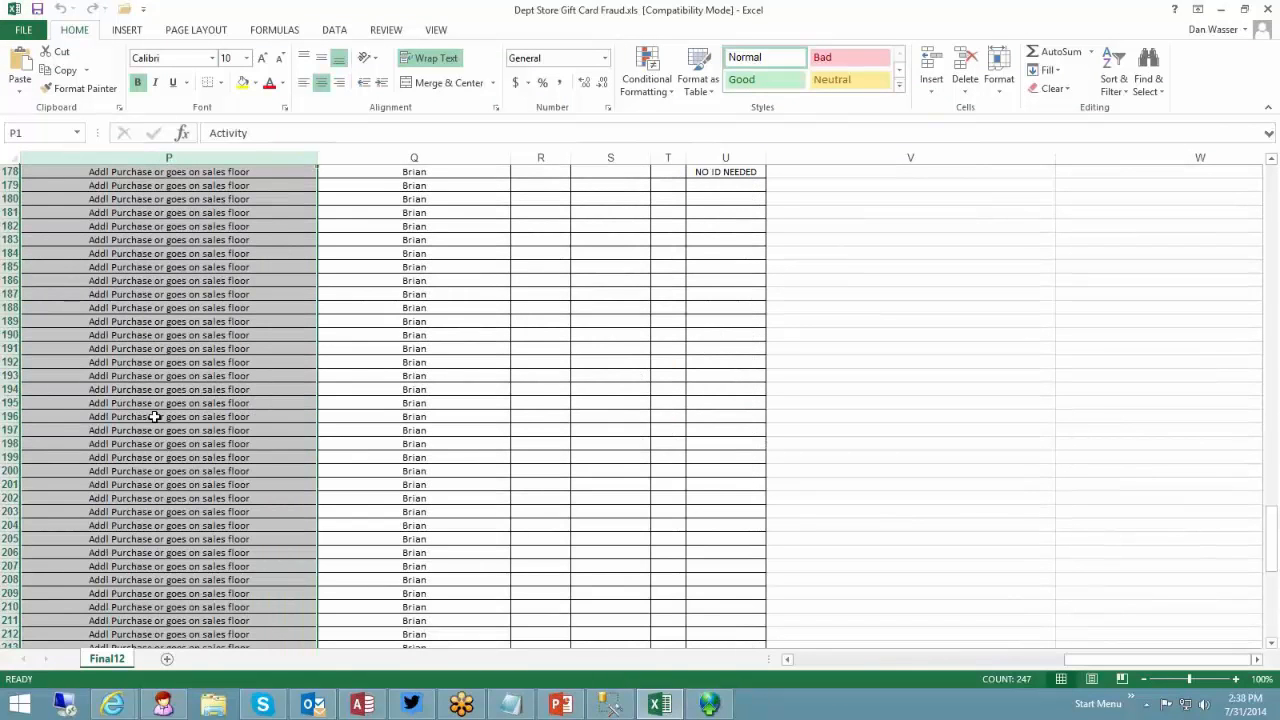
scroll(155, 416, "up", 20)
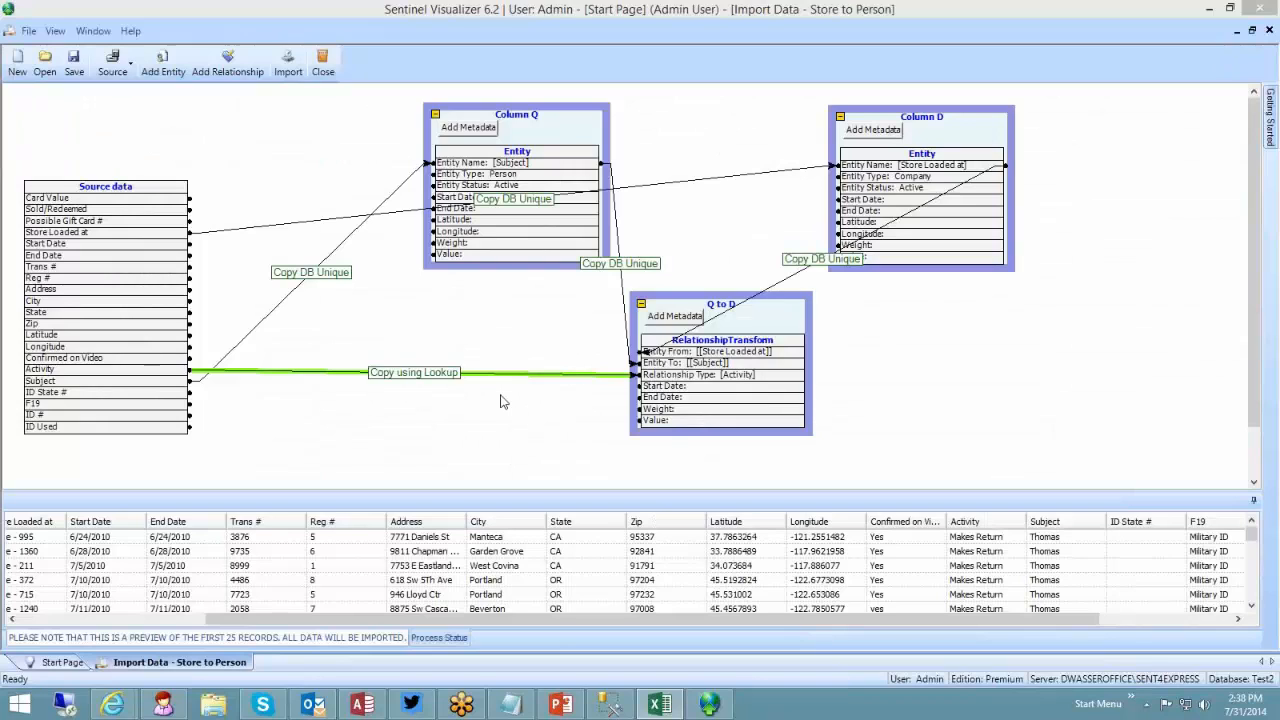
left_click(329, 378)
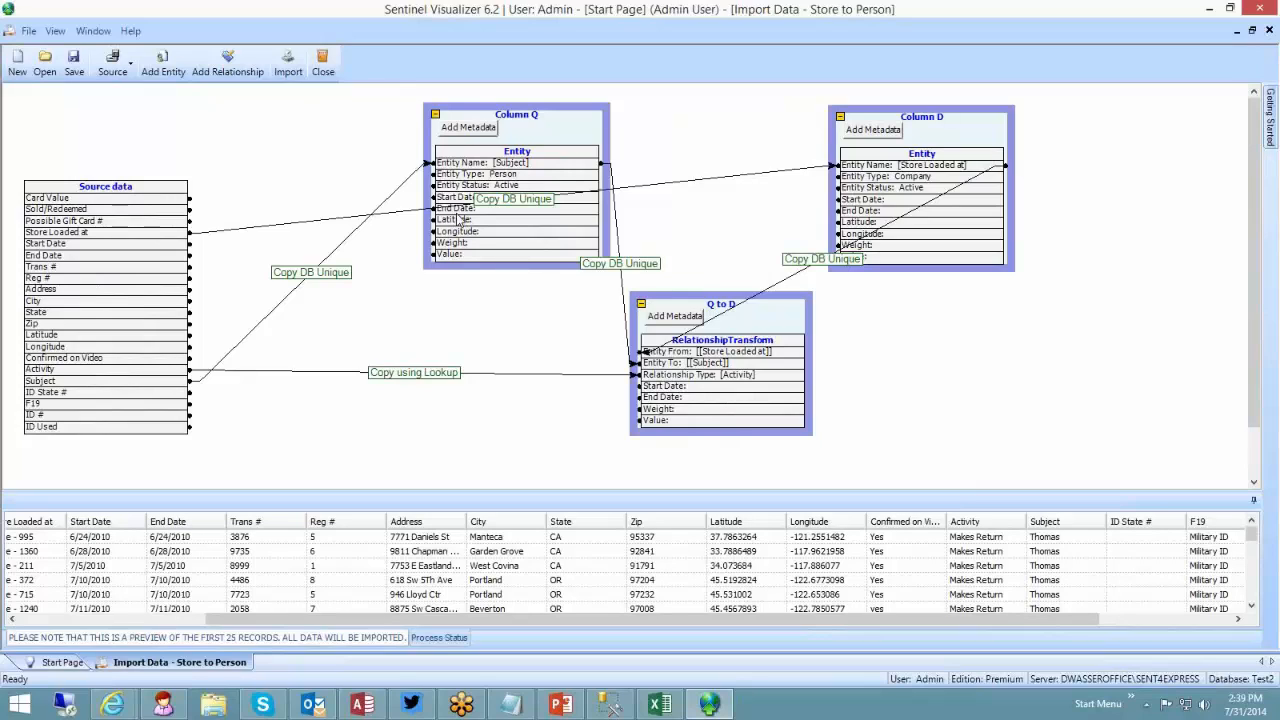
Step: Spread the mapping apart by moving Column Q down-left, Column D farther right and Q to D slightly down-right
left_click_drag(532, 113, 501, 144)
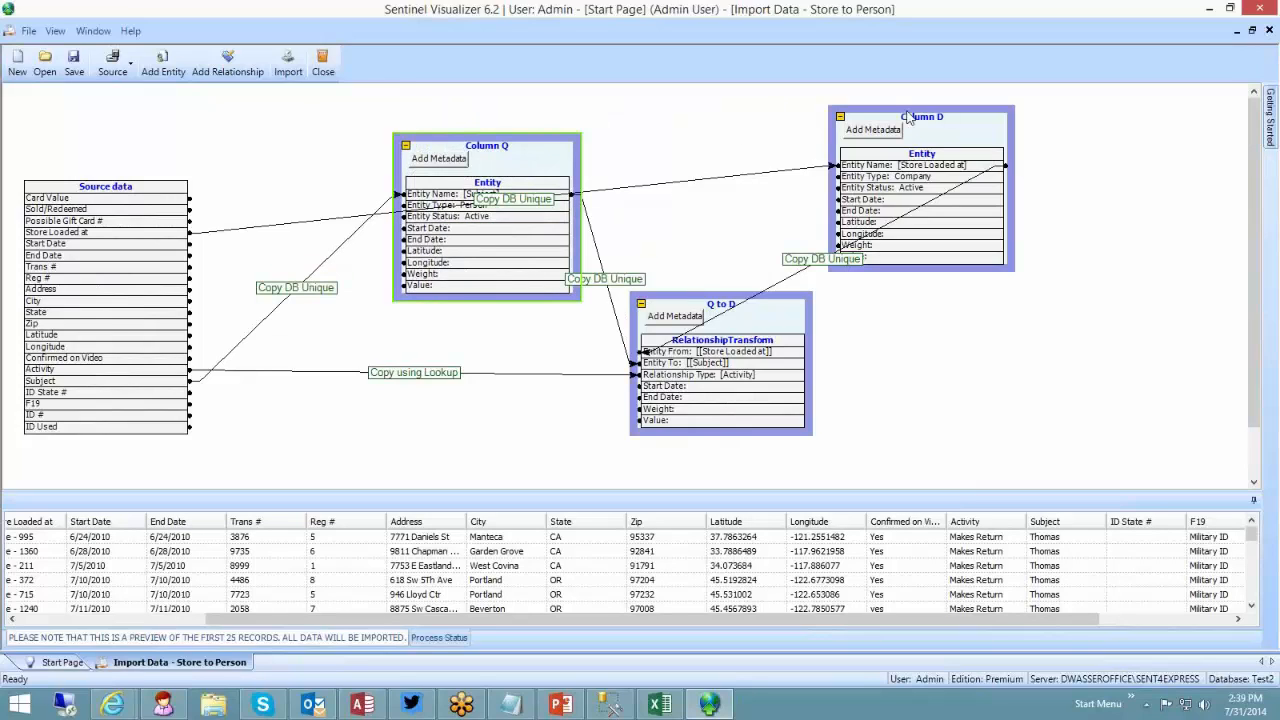
left_click_drag(900, 116, 986, 139)
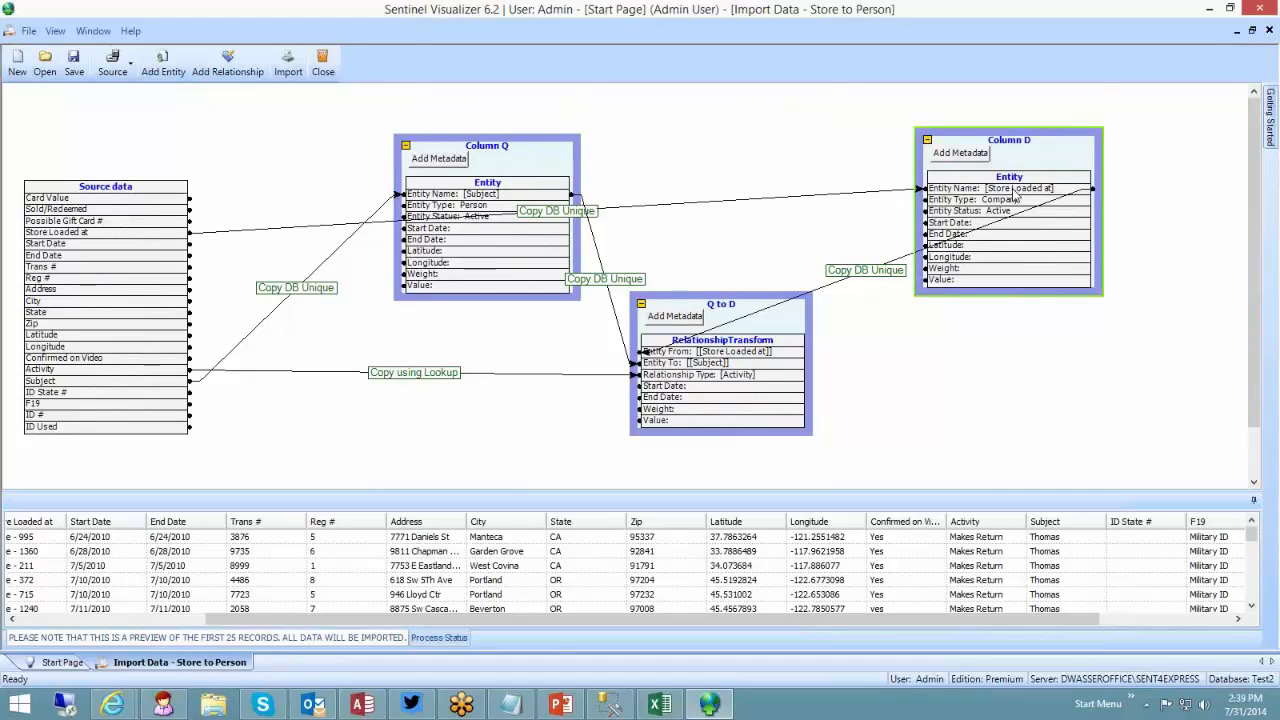
left_click_drag(740, 338, 775, 349)
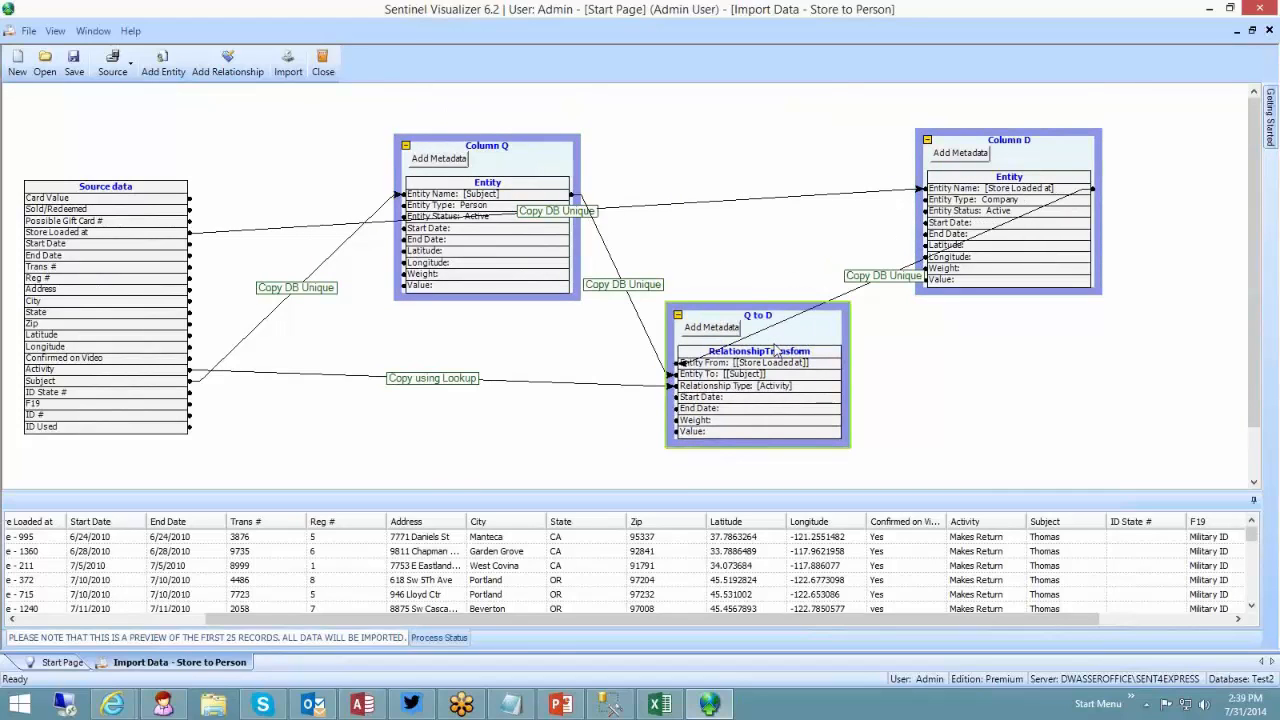
left_click(925, 395)
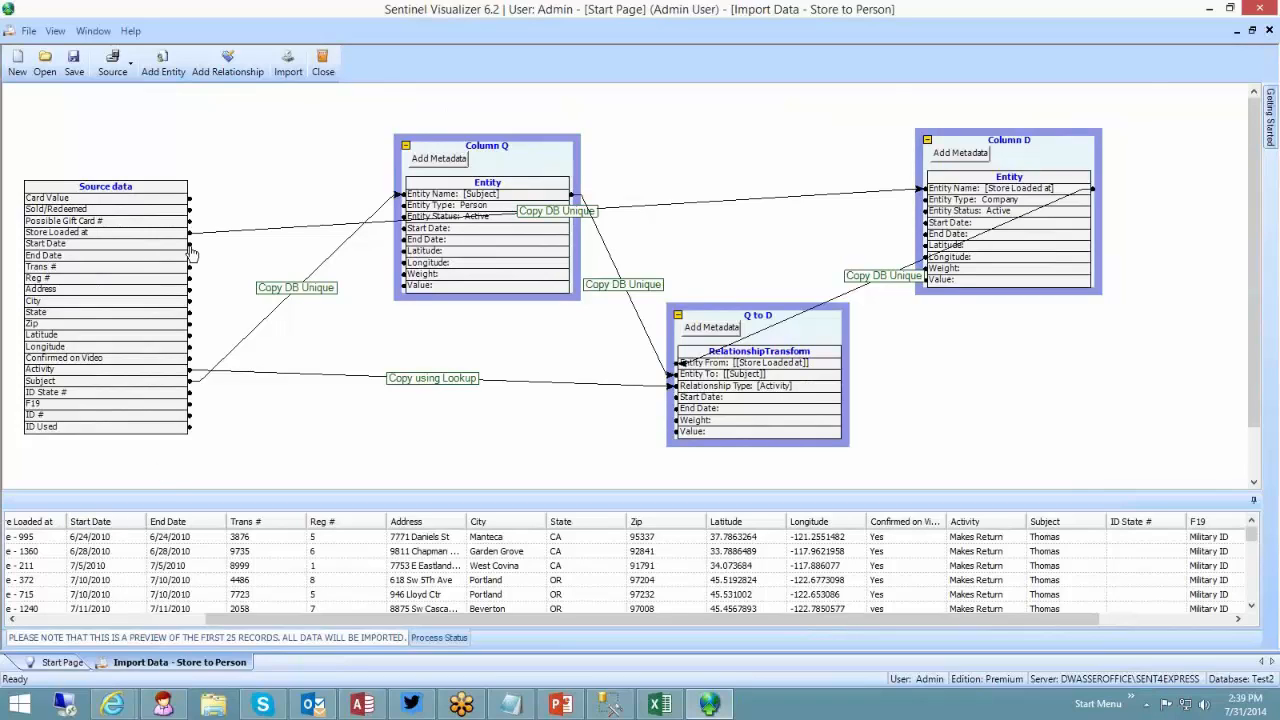
Step: Connect the source Start Date and End Date fields to the Start Date and End Date of Q to D
left_click_drag(191, 250, 660, 397)
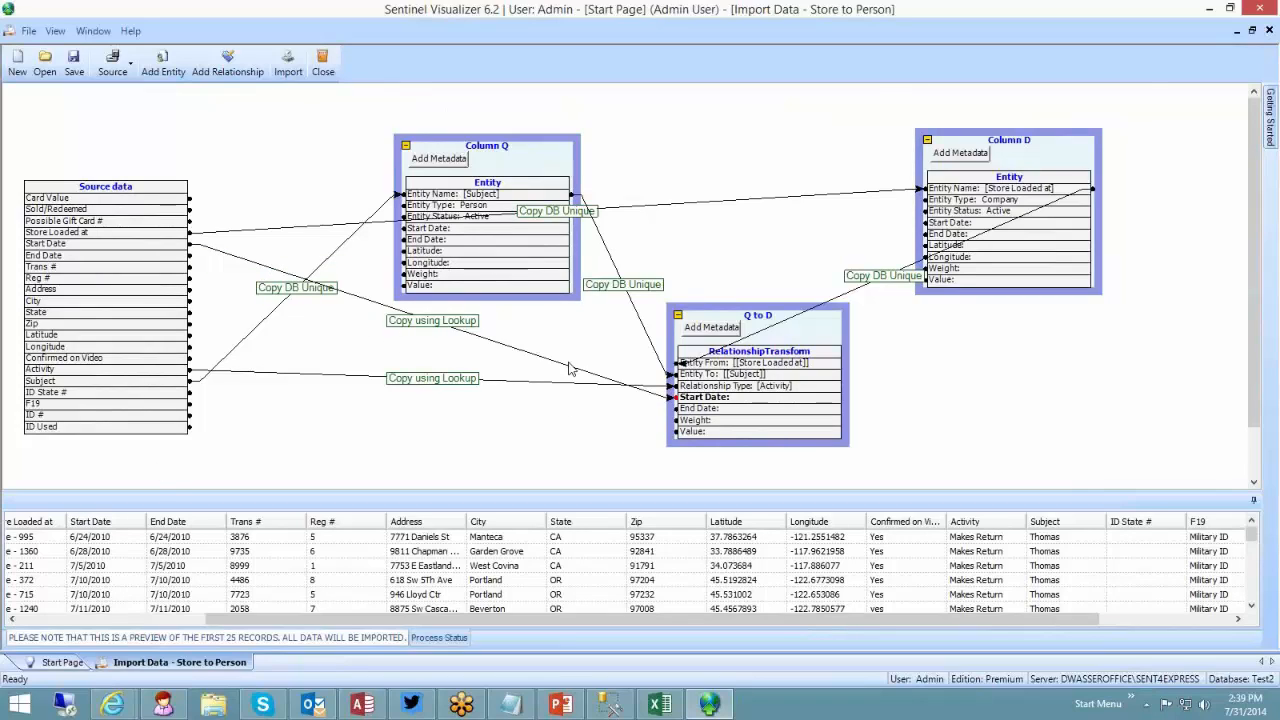
left_click_drag(189, 256, 614, 410)
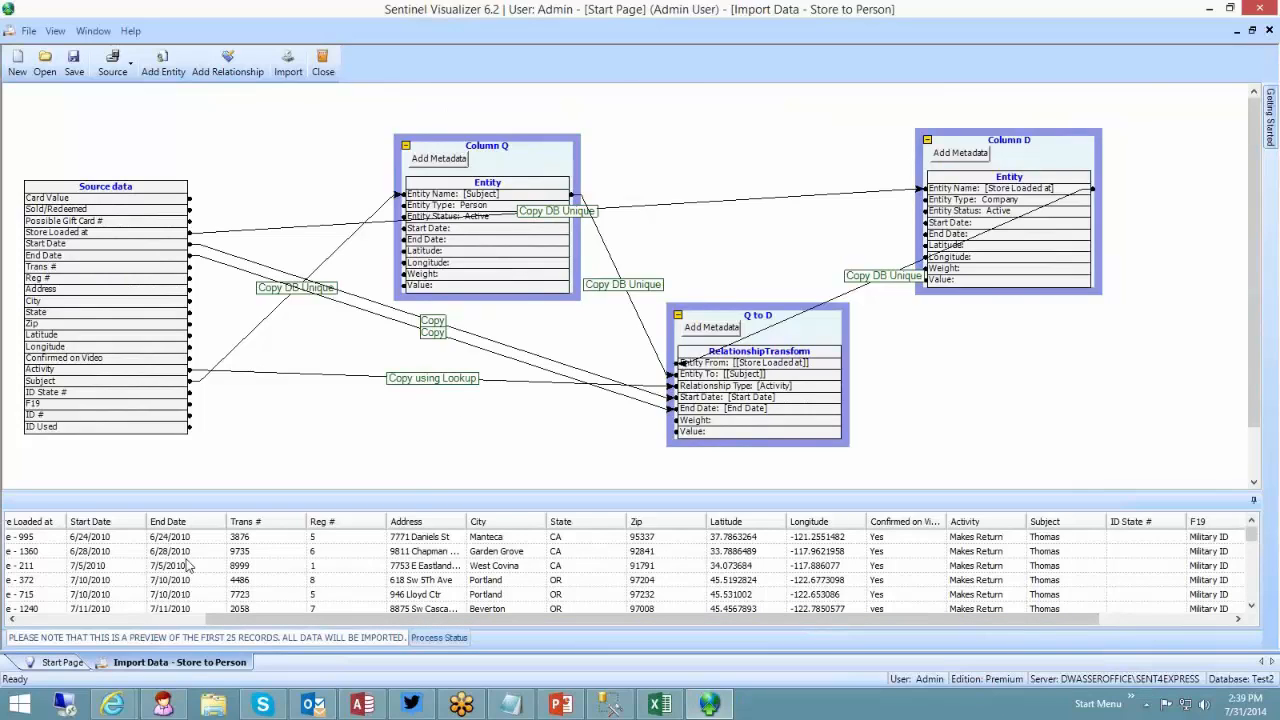
Step: Remove the link into Q to D's End Date and reconnect it from the source End Date field, deleting any link drawn from Start Date
left_click(481, 352)
key("Delete")
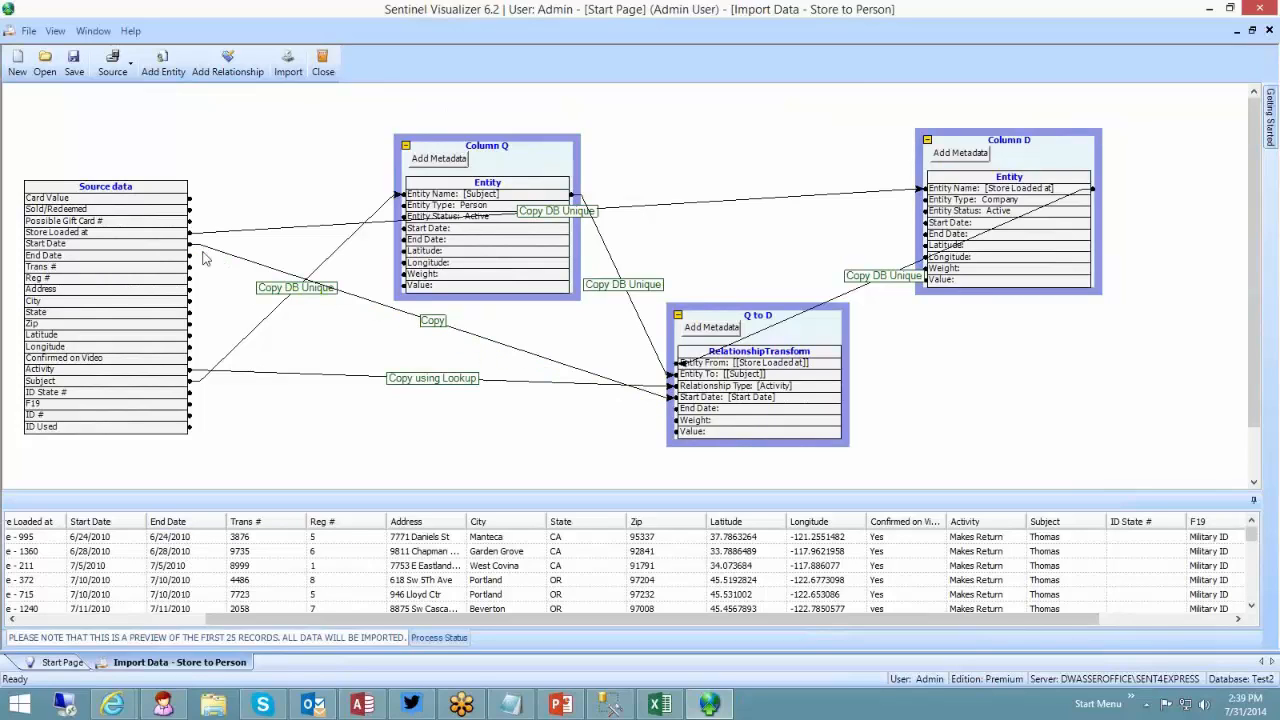
left_click_drag(190, 255, 694, 413)
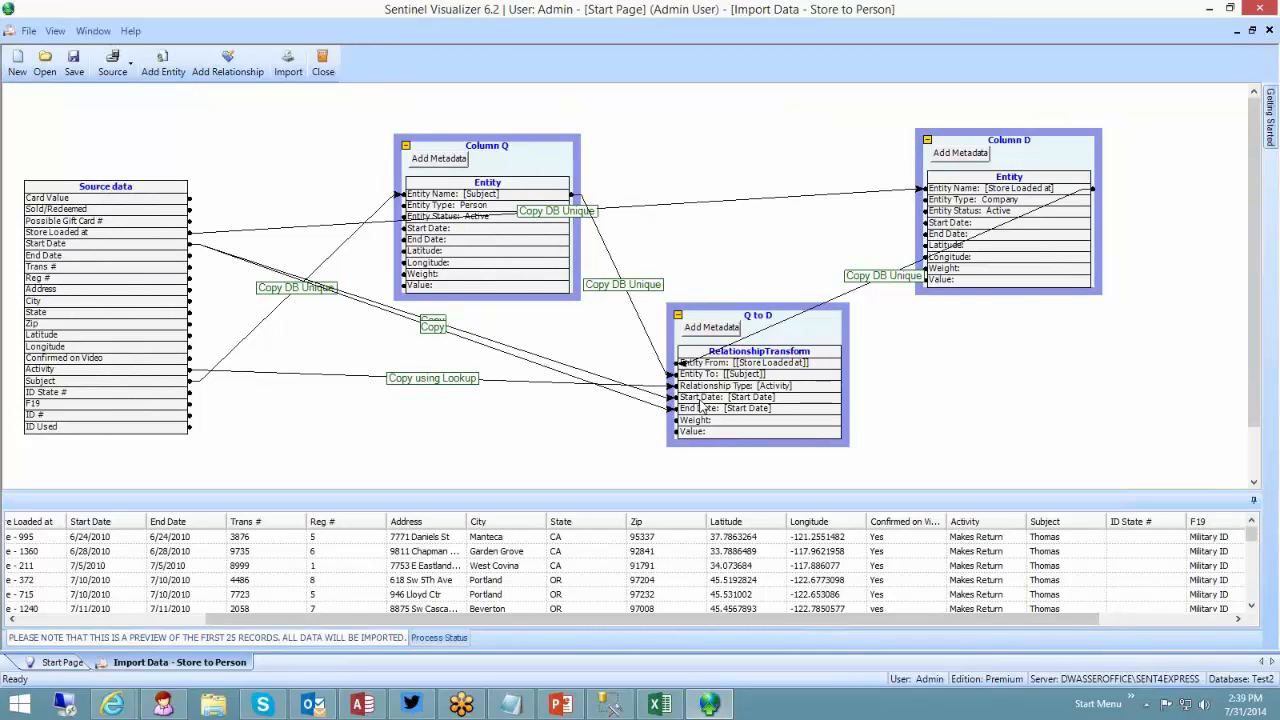
left_click(656, 413)
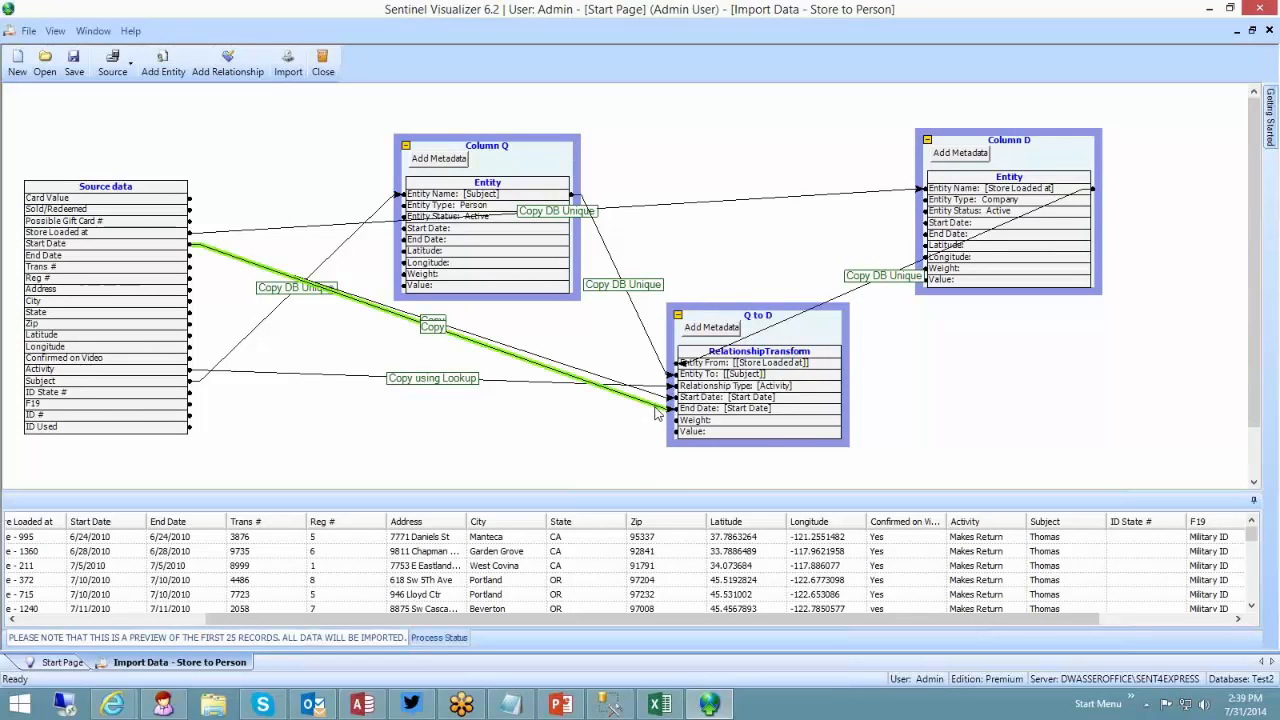
key("Delete")
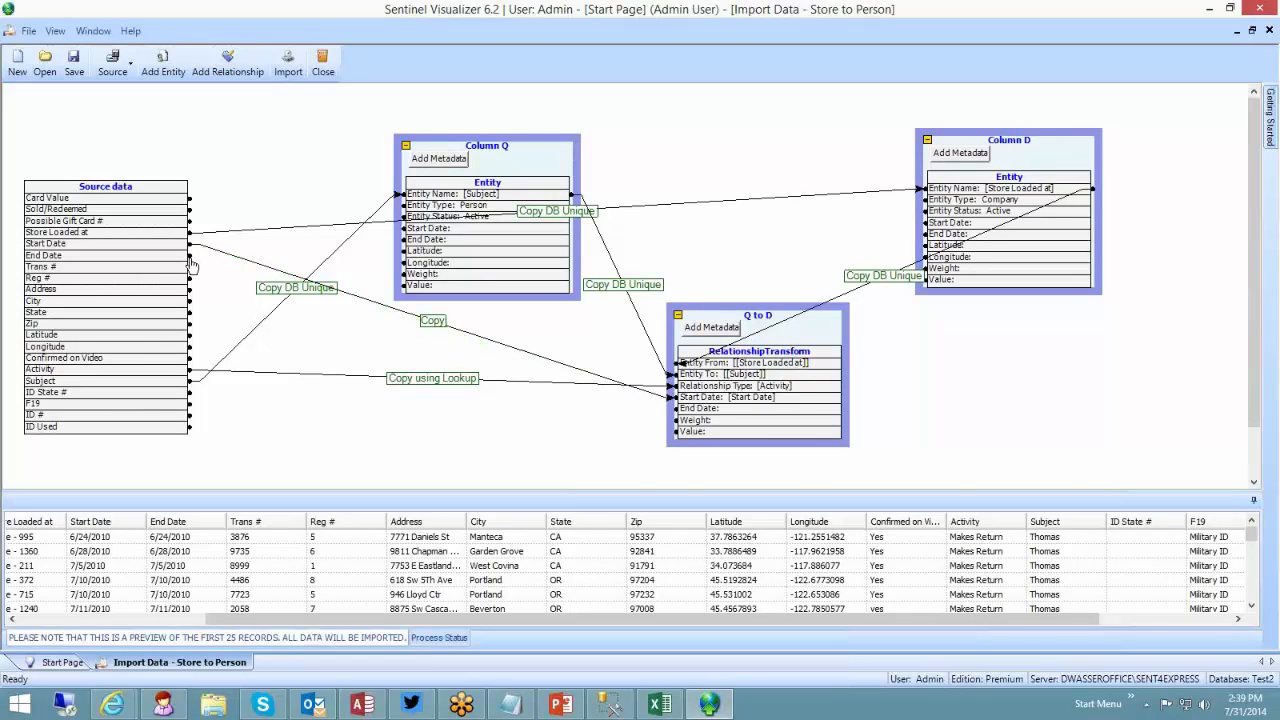
mouse_move(189, 255)
left_mouse_down()
mouse_move(603, 397)
mouse_move(672, 408)
left_mouse_up()
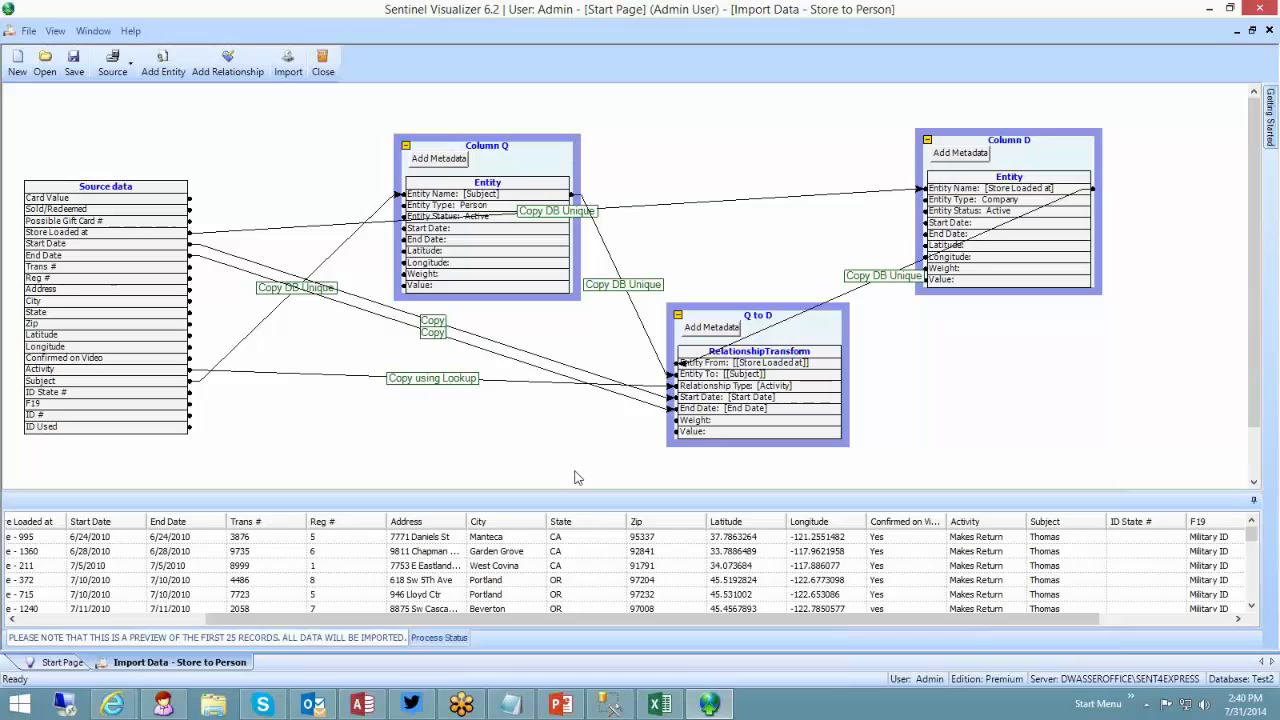
Step: Raise the Q to D relationship and shift the Column Q and Column D entities up and outward
left_click_drag(697, 310, 686, 251)
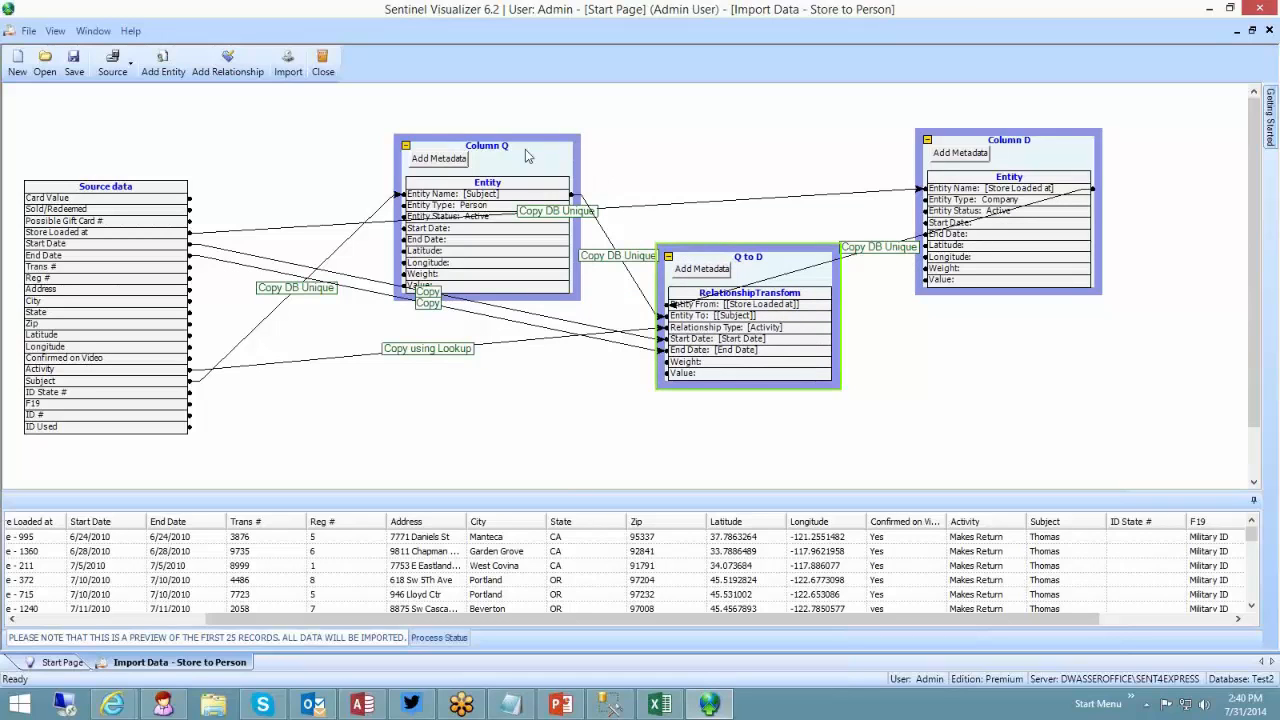
left_click_drag(527, 148, 486, 116)
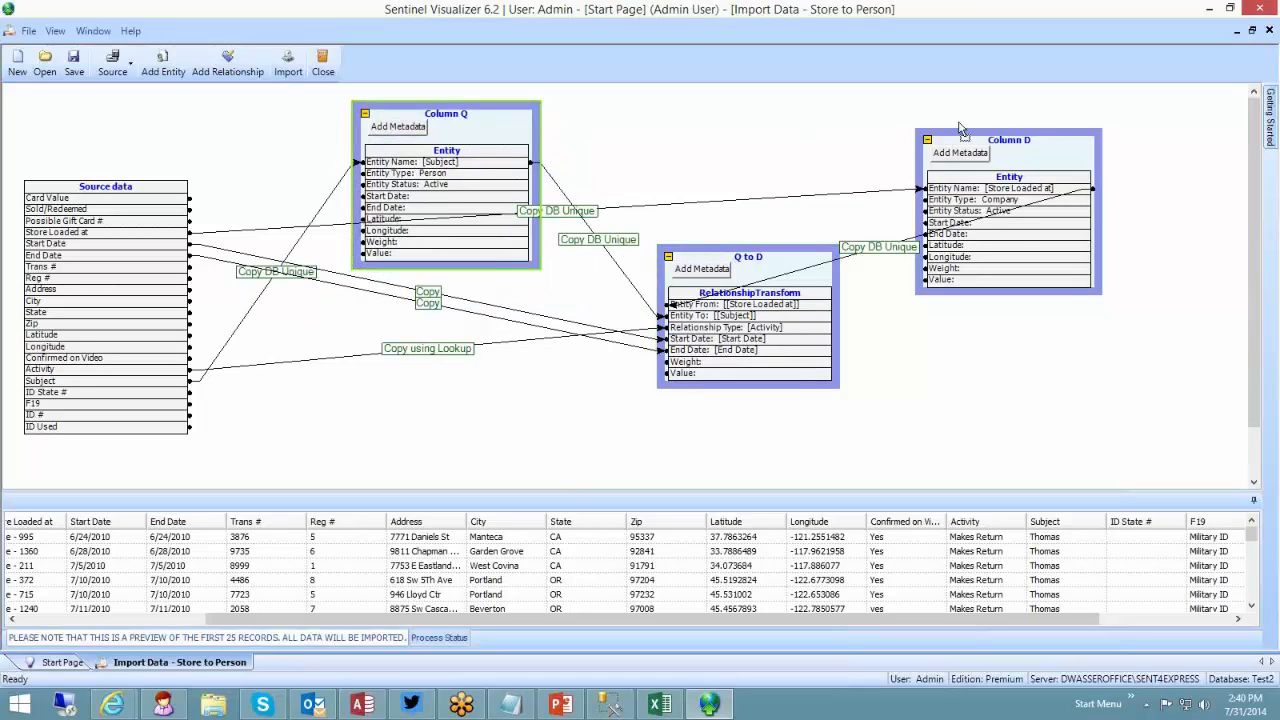
left_click_drag(958, 125, 968, 116)
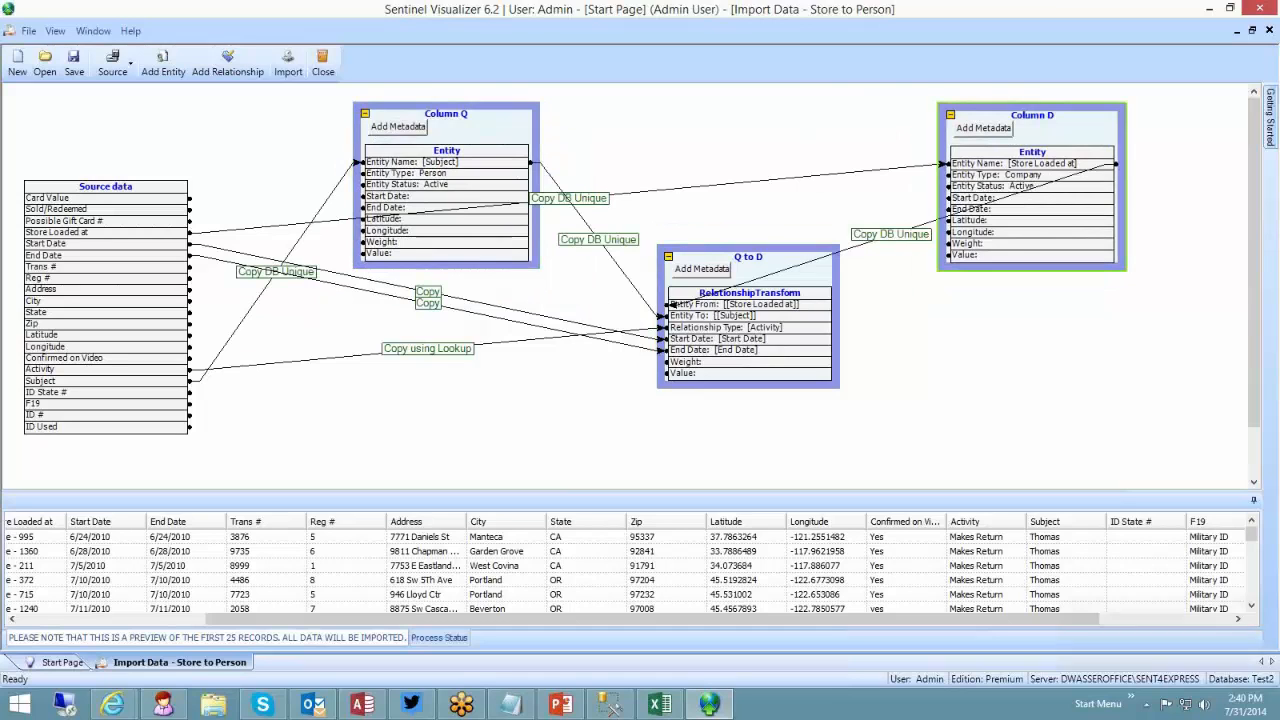
Step: Switch to the Excel workbook and go to cell A1 to view the spreadsheet's first columns and rows
left_click(660, 704)
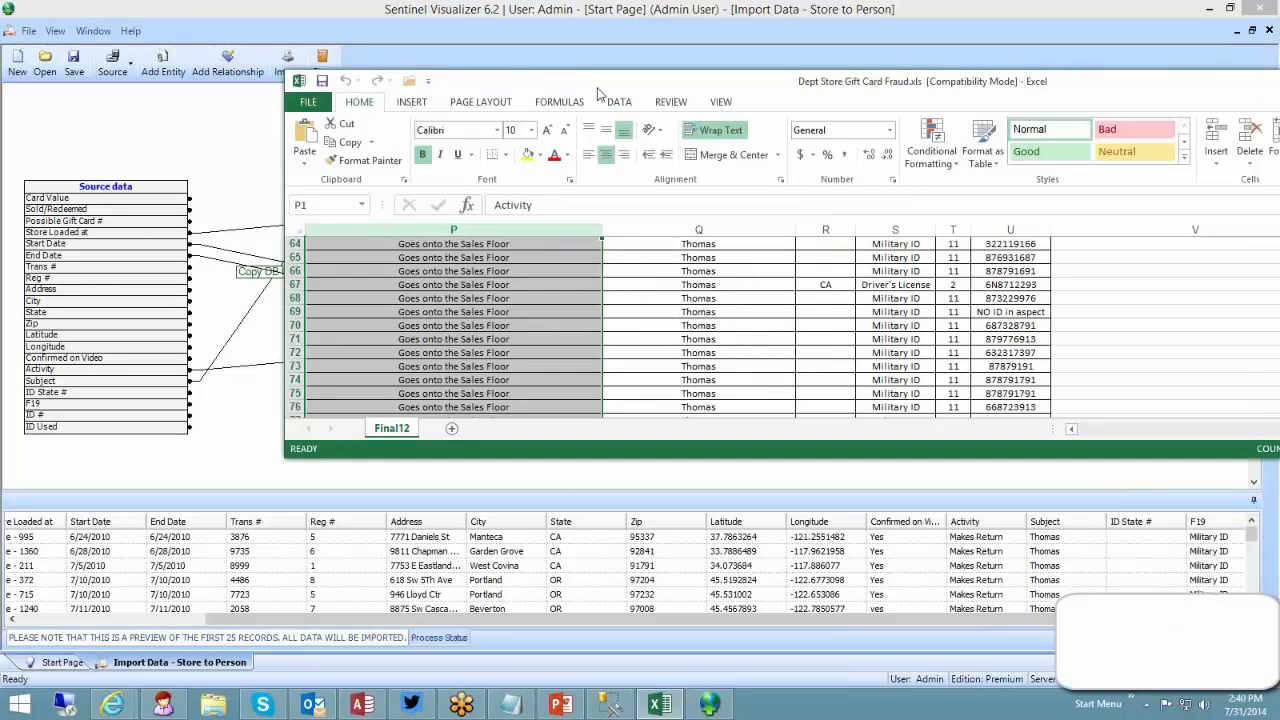
left_click_drag(617, 81, 383, 79)
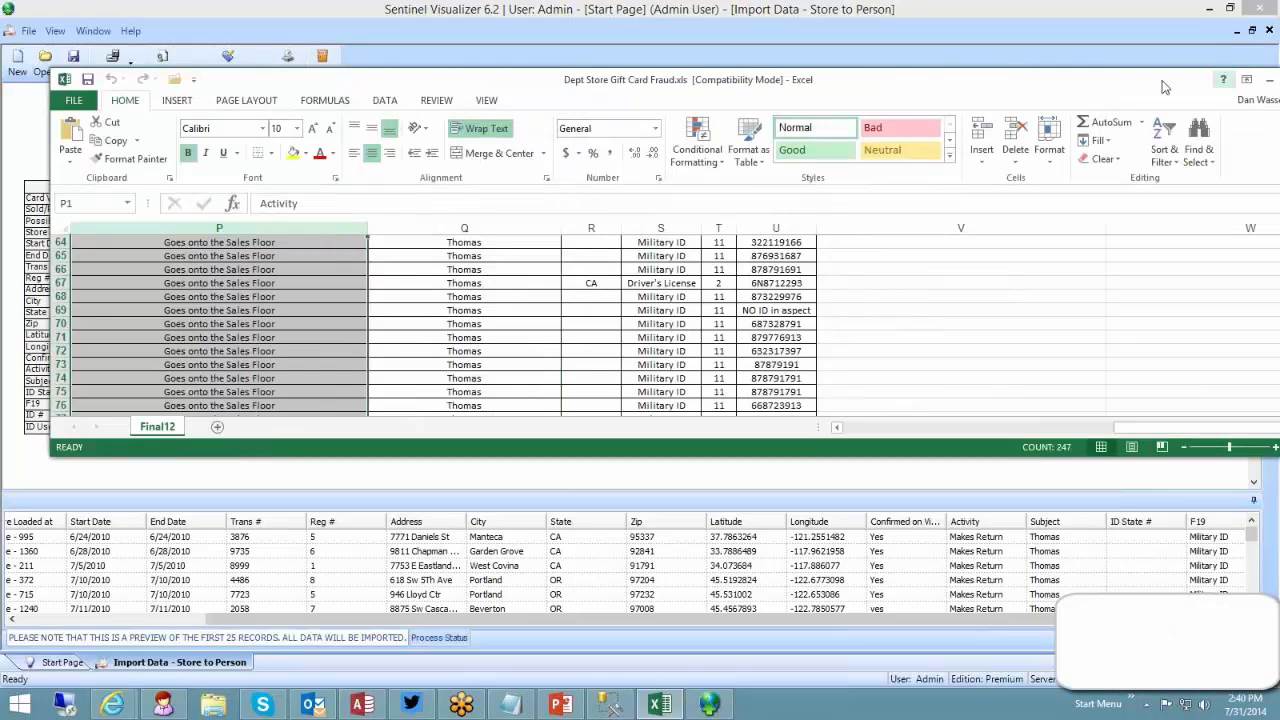
left_click(1246, 79)
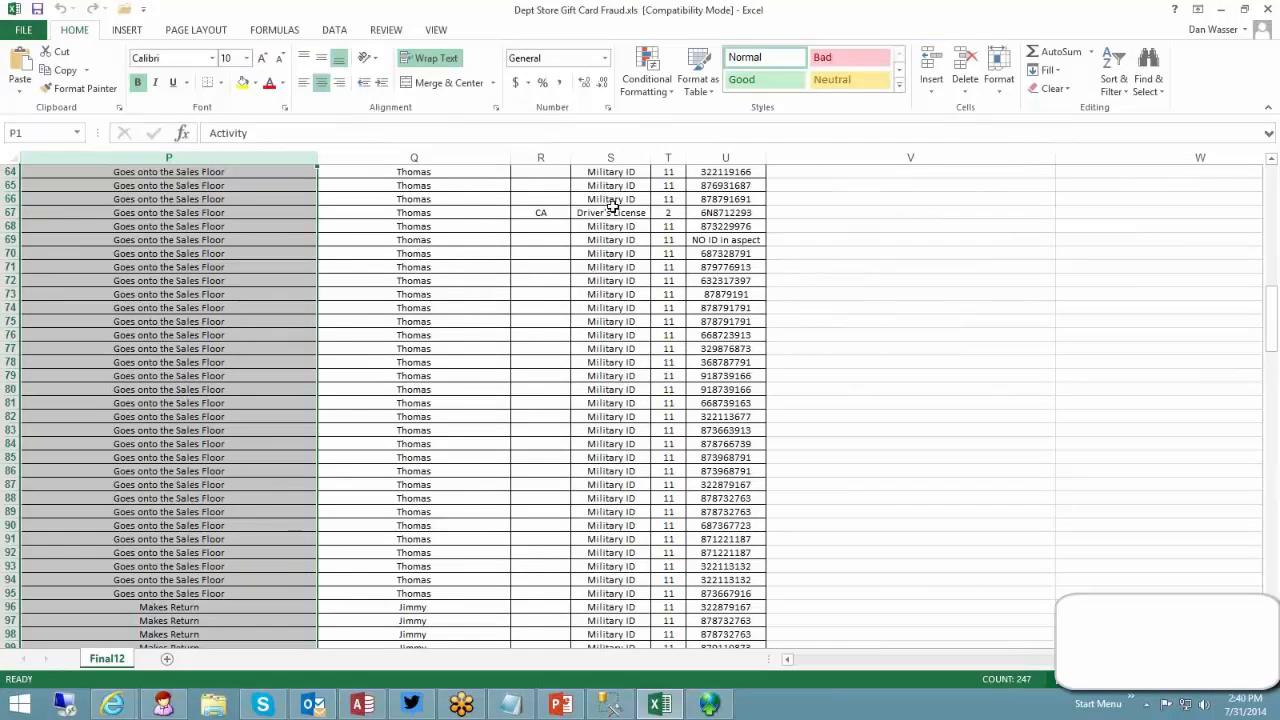
key("ctrl+Home")
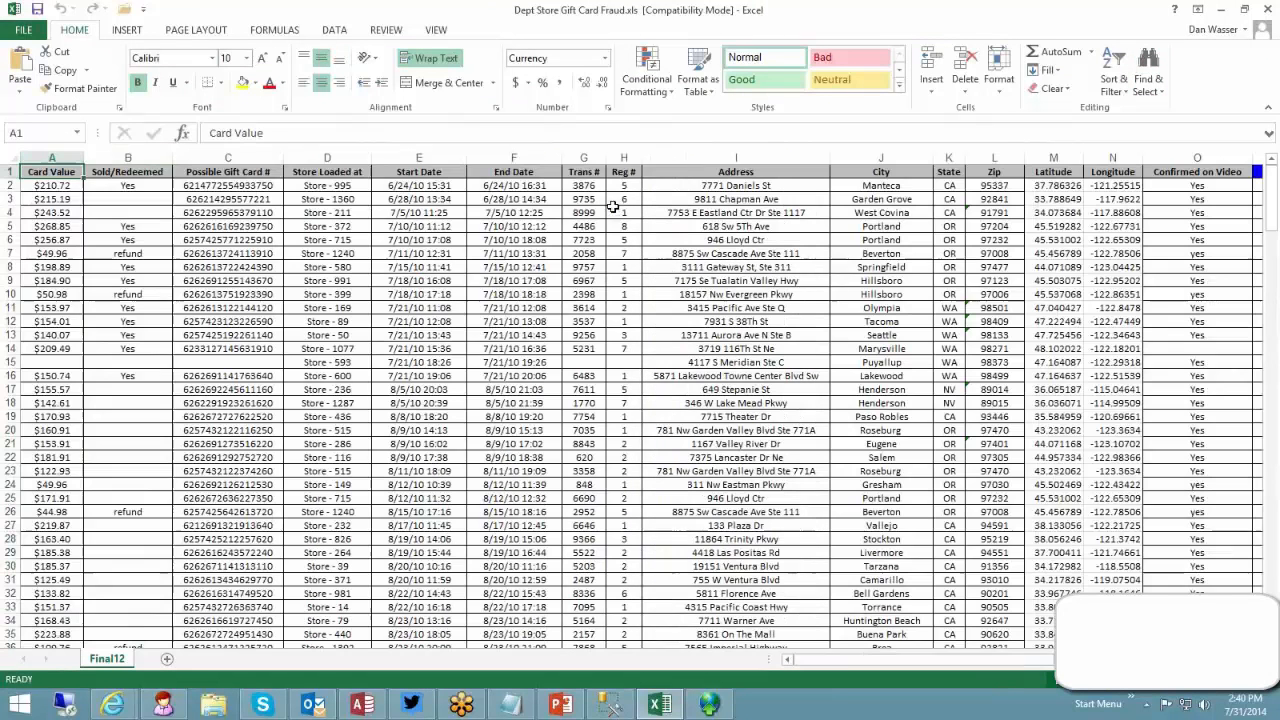
Step: Examine the Store Loaded at, gift card number, Trans # and ID type columns of the spreadsheet, returning to its first cell
left_click(326, 157)
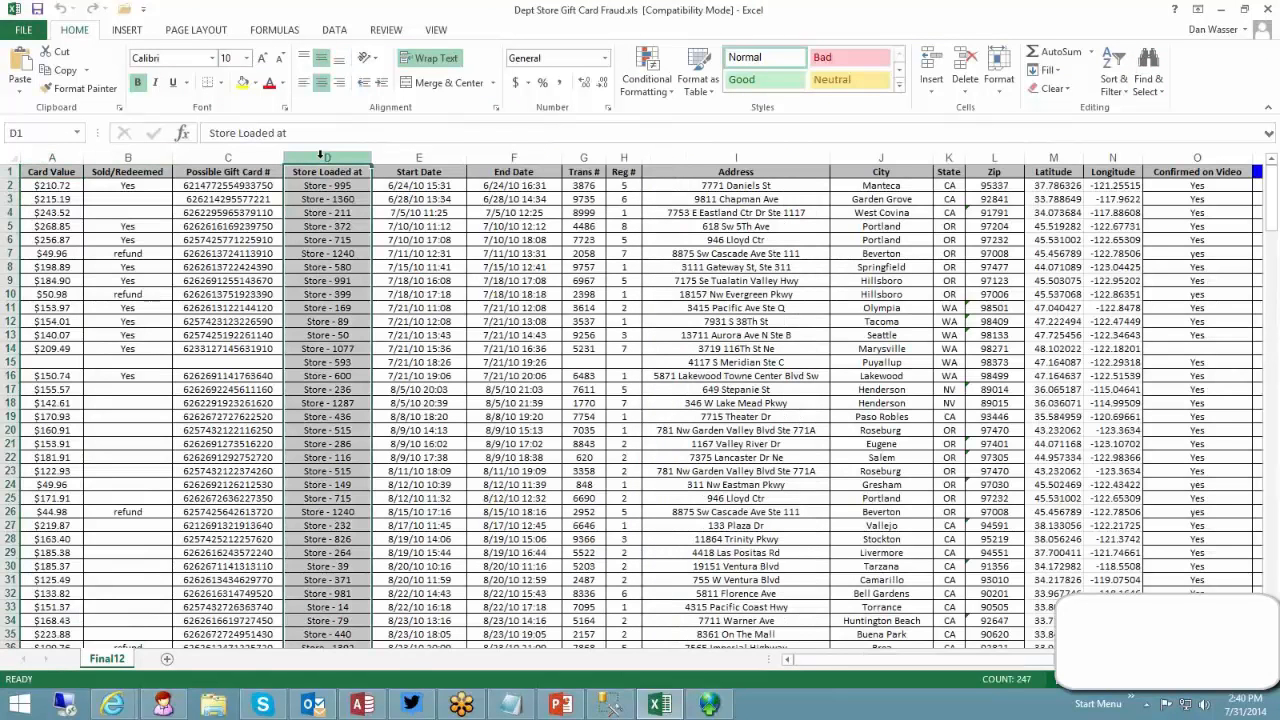
left_click(215, 157)
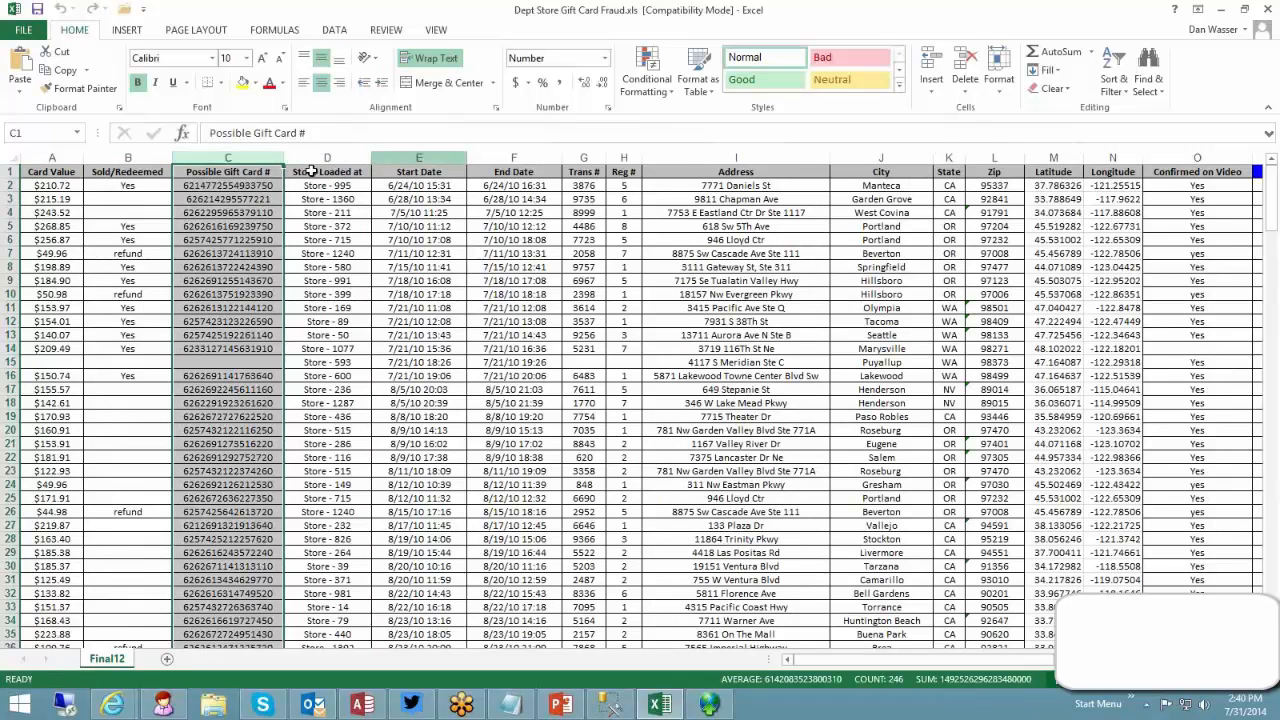
left_click(577, 160)
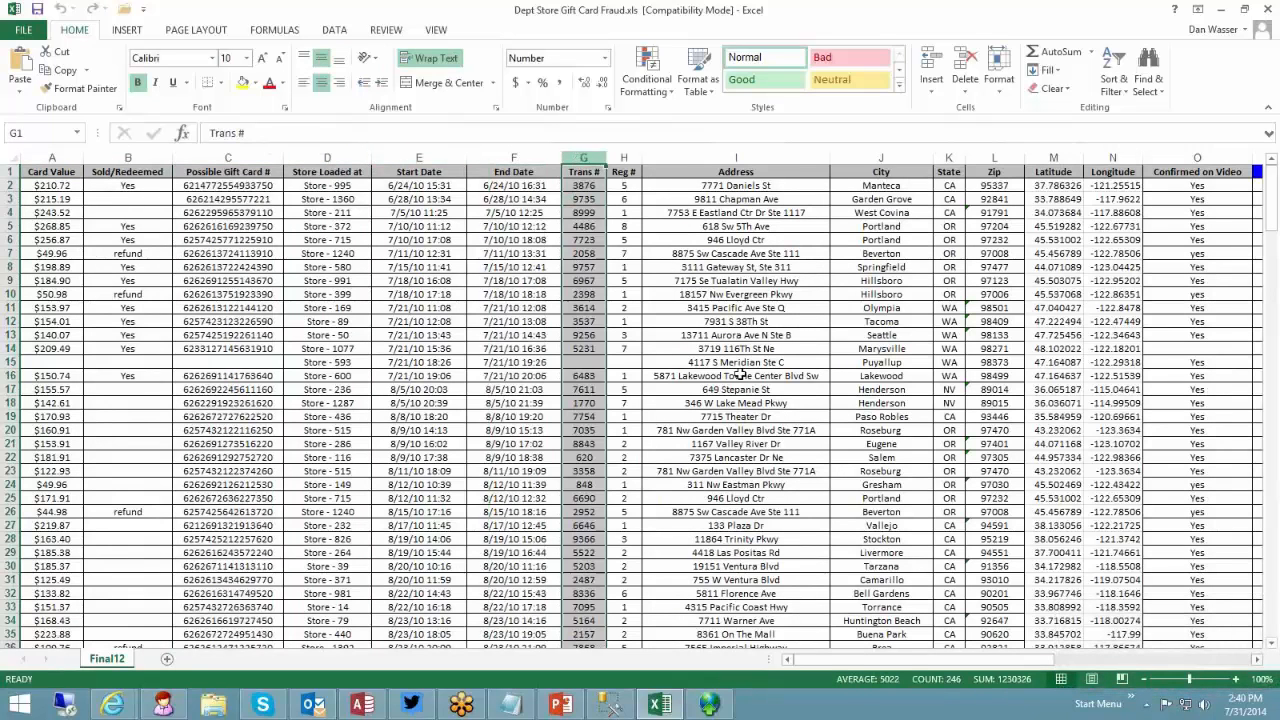
left_click_drag(987, 660, 1180, 660)
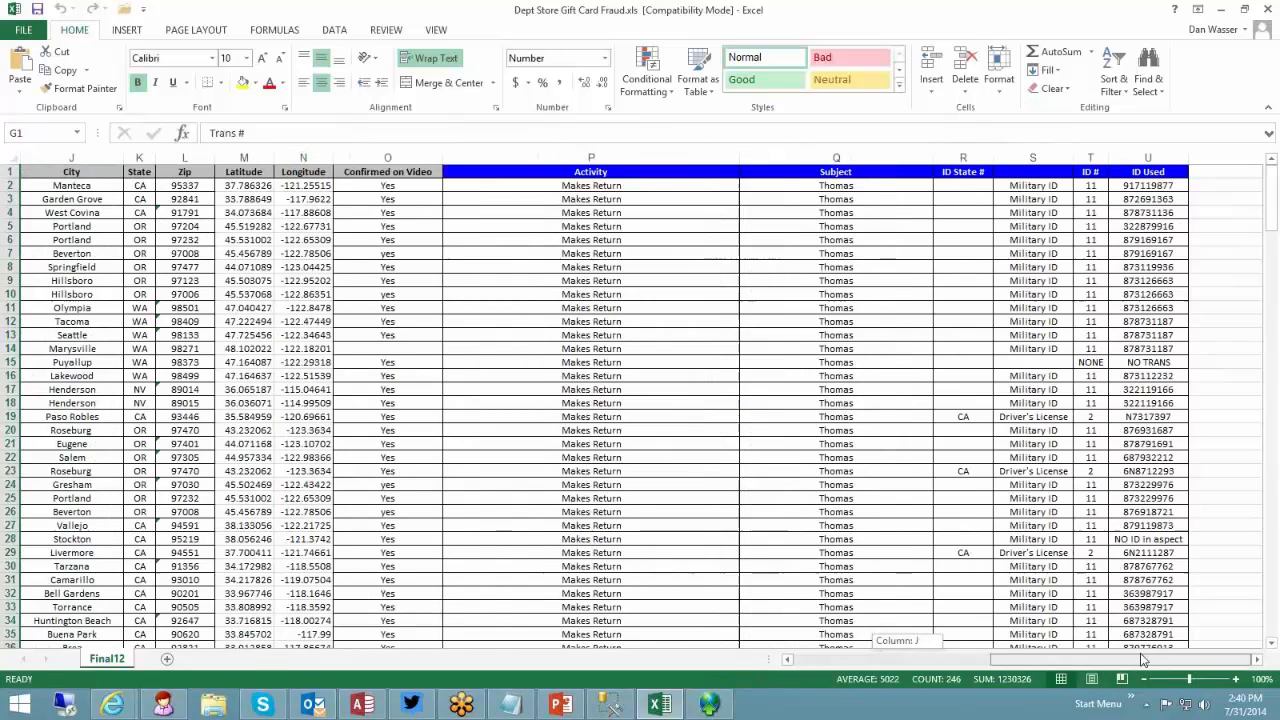
left_click(1033, 157)
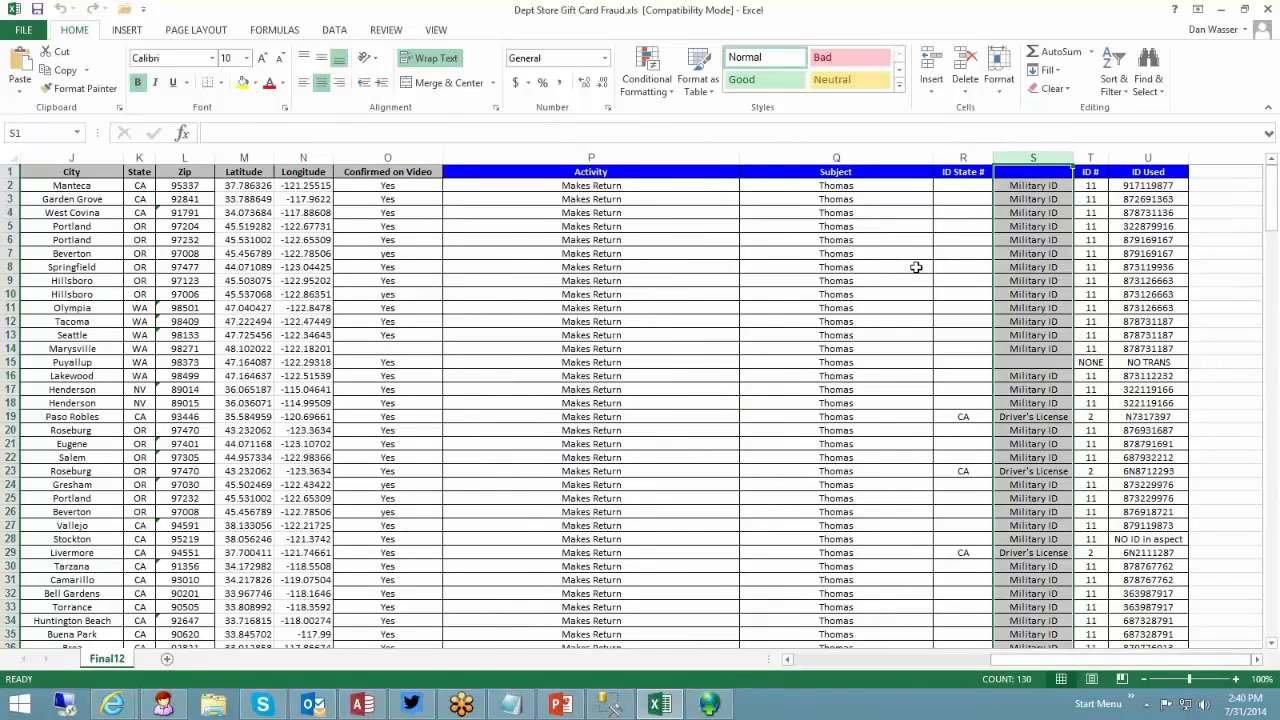
key("ctrl+Home")
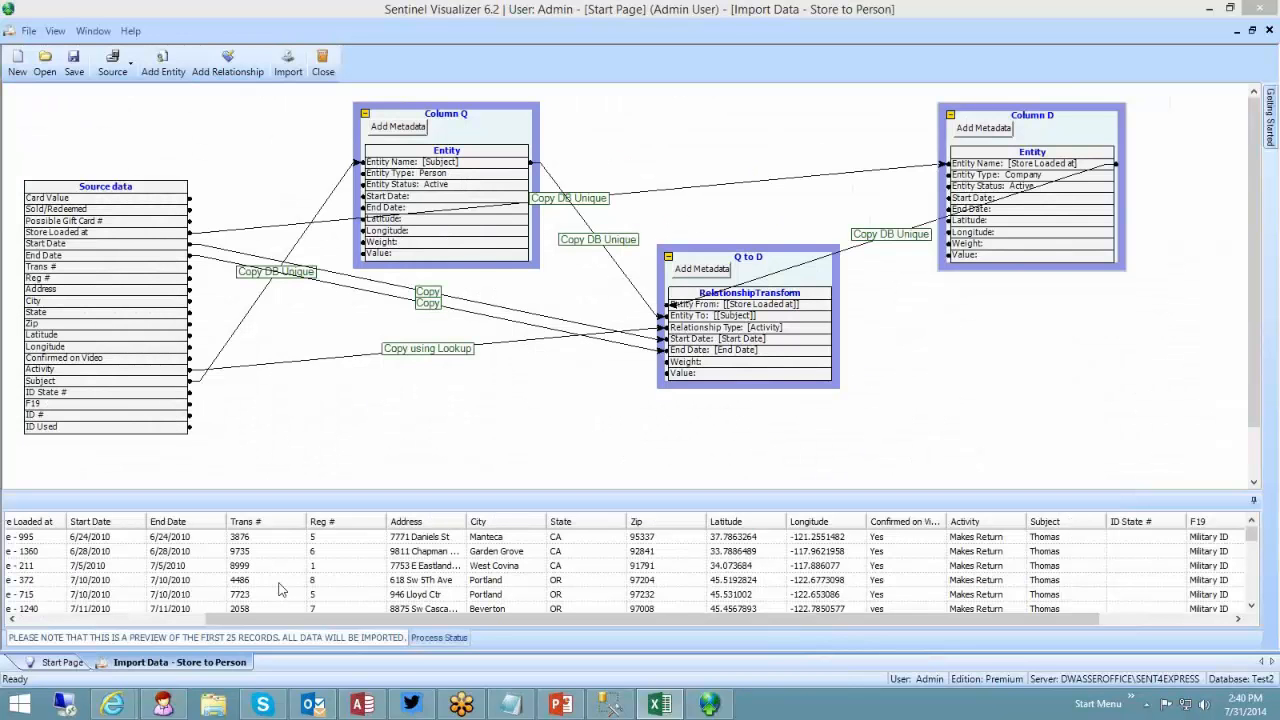
Step: Switch to Sentinel Visualizer, show the first columns of the data preview and move the Q to D relationship slightly up
left_click_drag(278, 621, 84, 622)
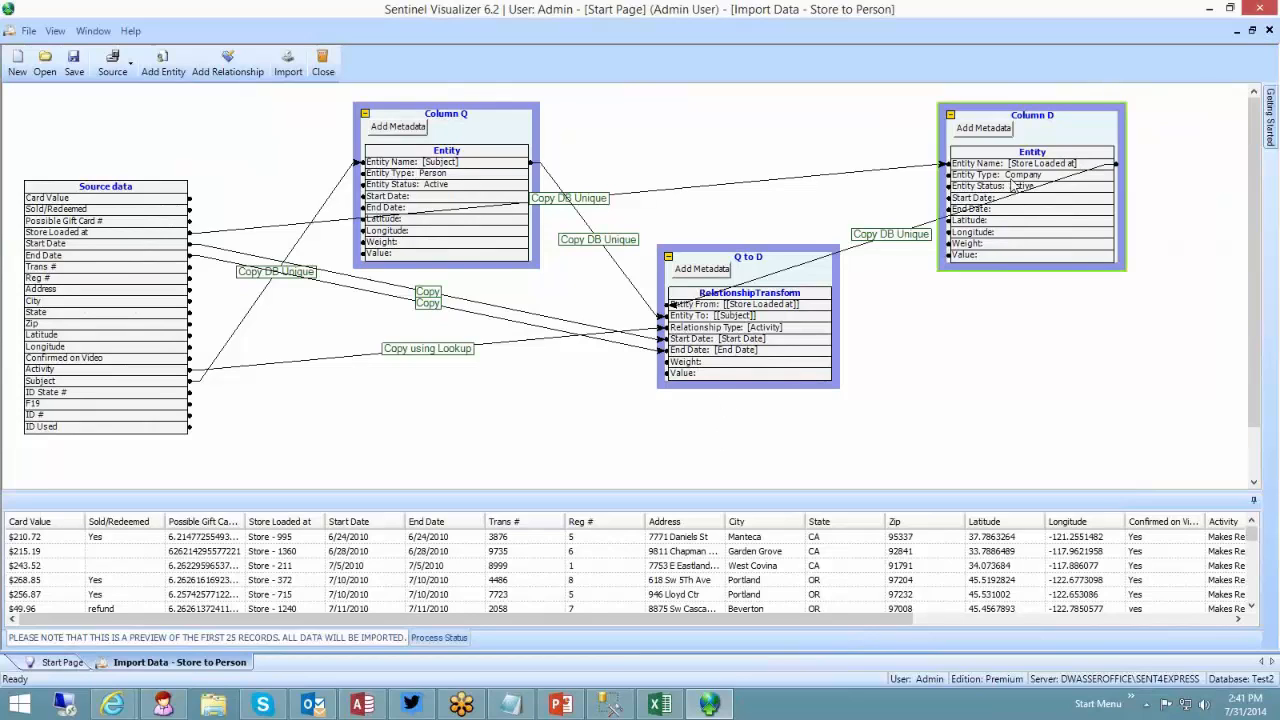
left_click(770, 256)
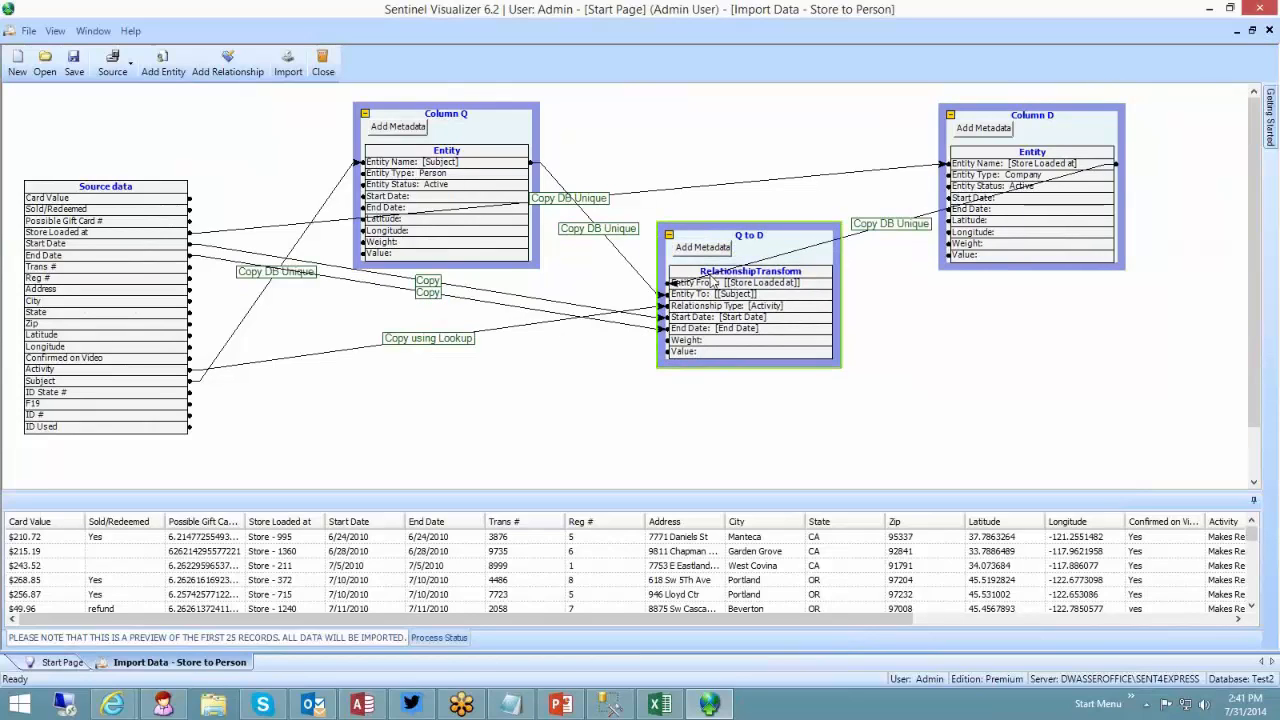
left_click(718, 252)
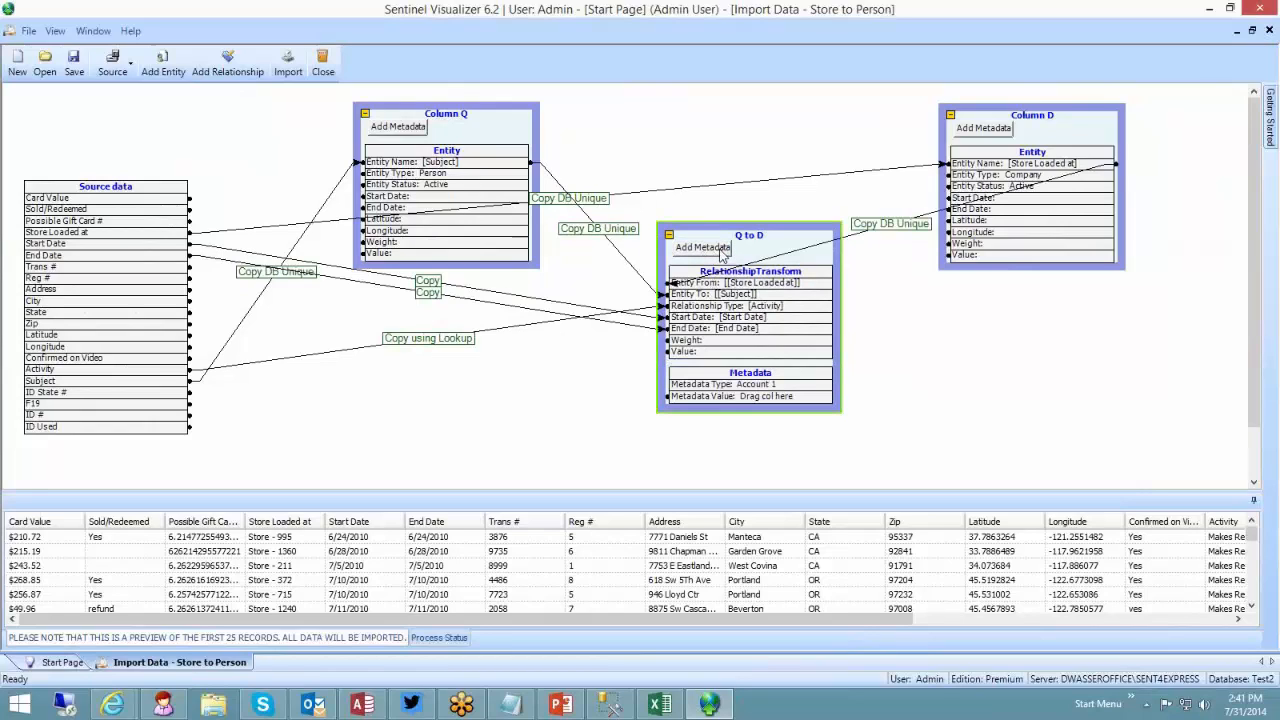
left_click(729, 380)
key("Delete")
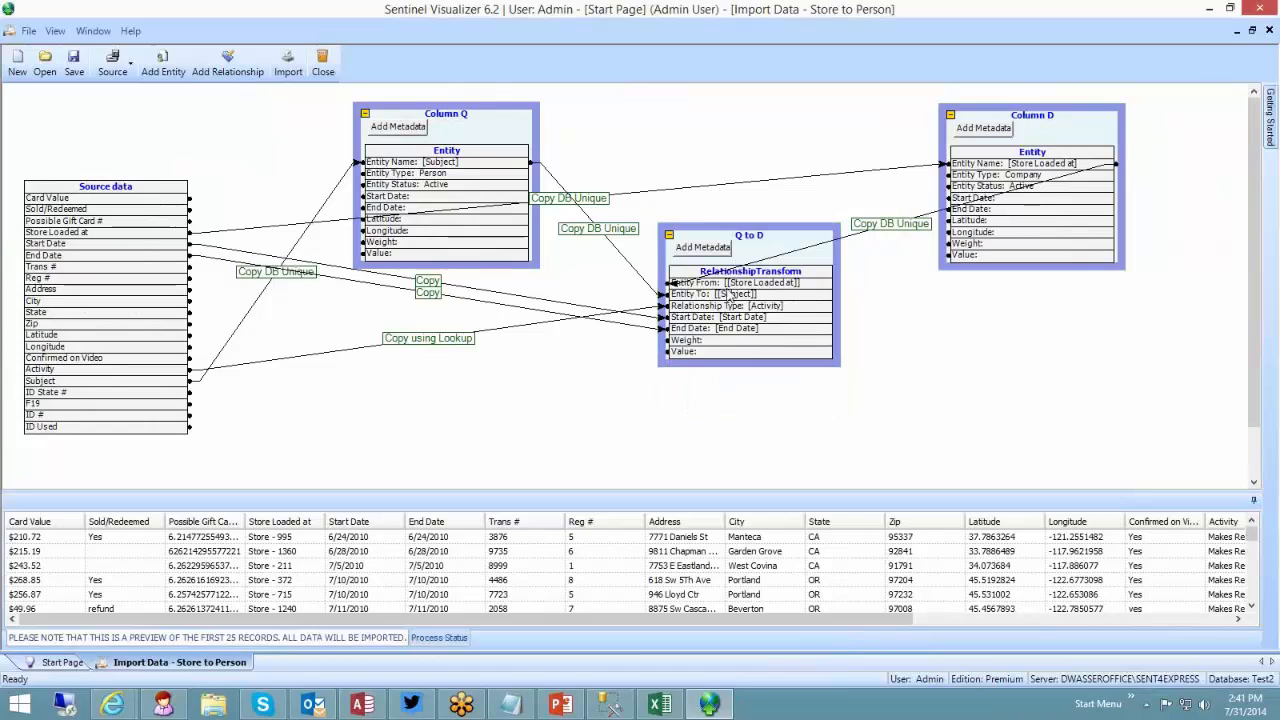
Step: Add a metadata entry to Q to D, connect the source Trans # to its Metadata Value and review the available metadata types
left_click(709, 248)
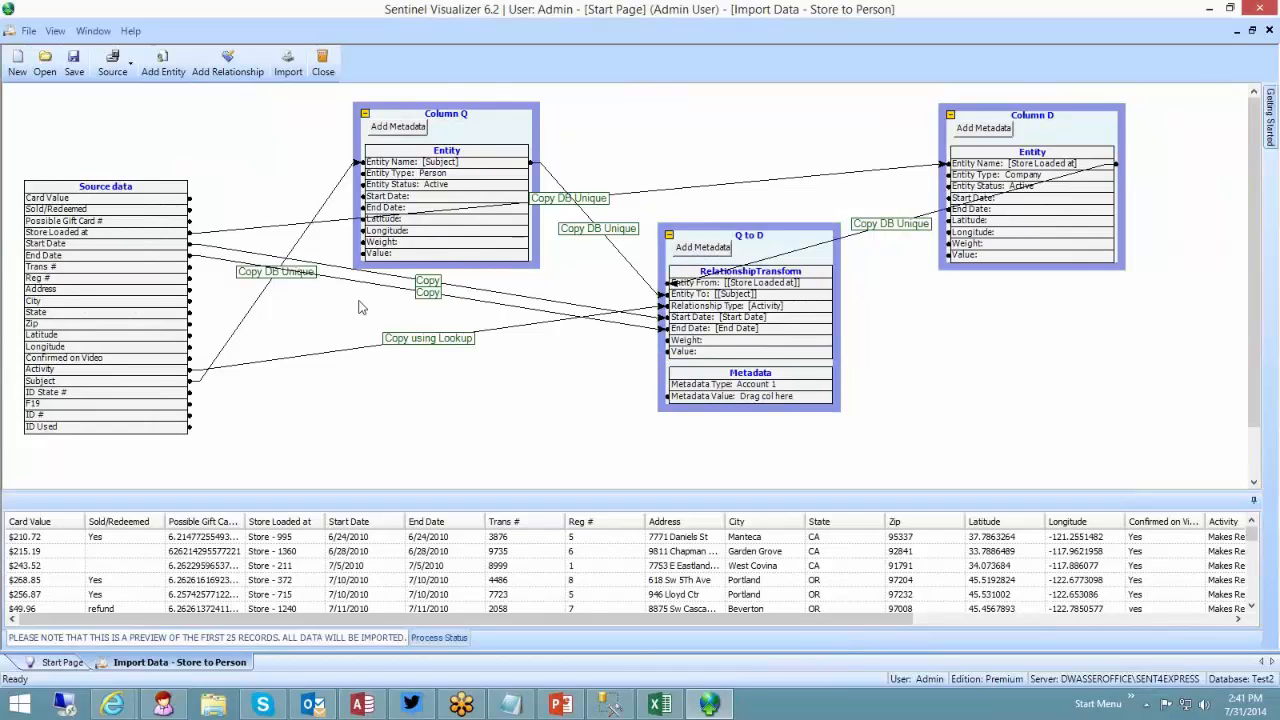
left_click_drag(190, 268, 645, 408)
left_click(760, 385)
left_click(848, 386)
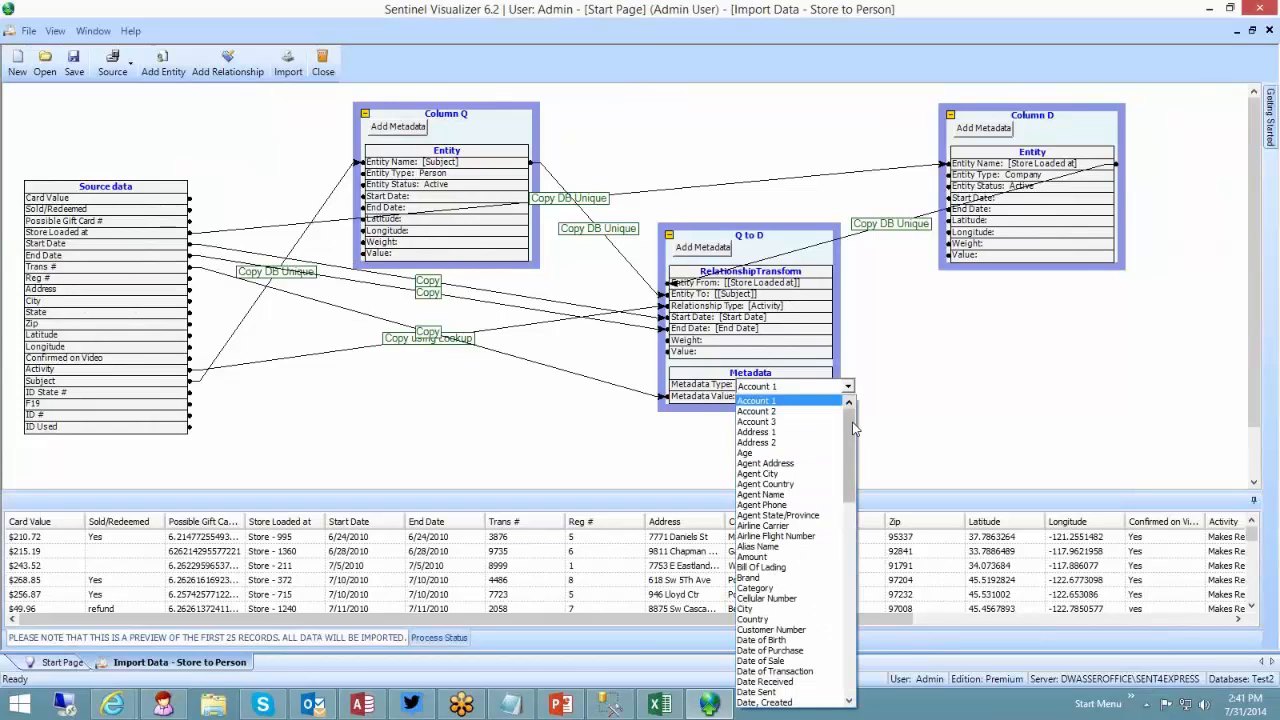
left_click_drag(852, 422, 853, 635)
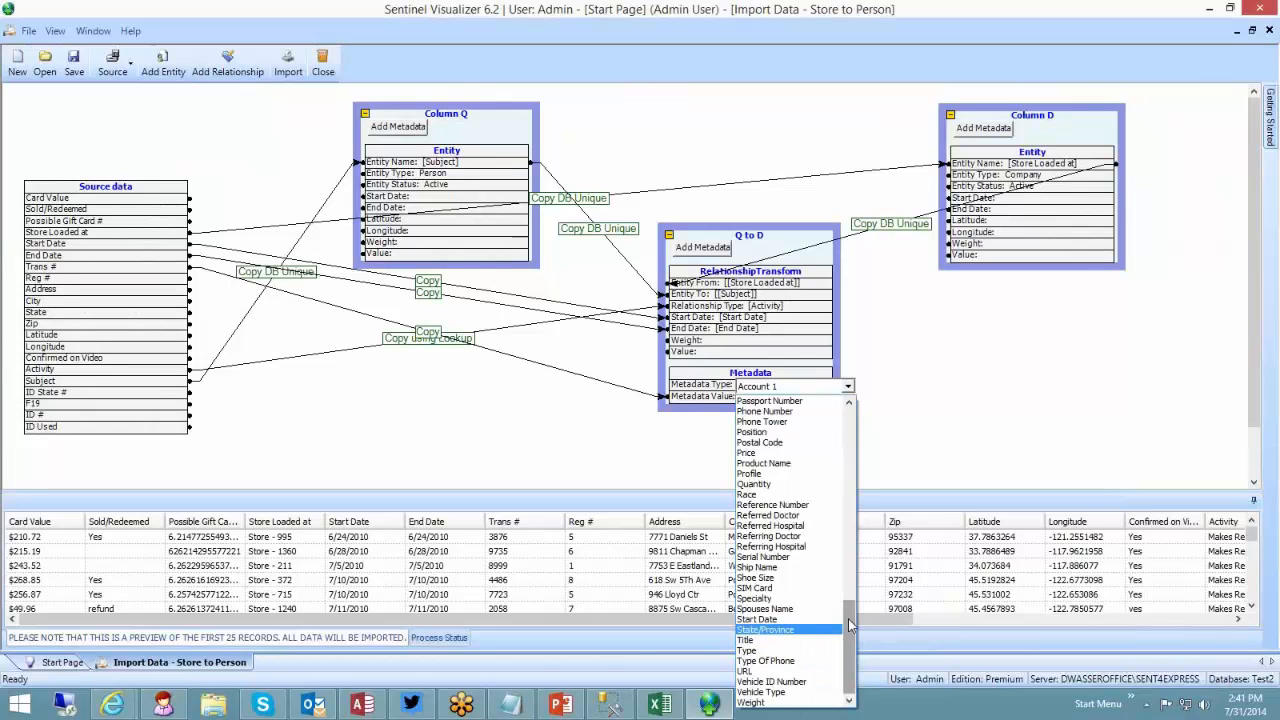
scroll(849, 625, "up", 5)
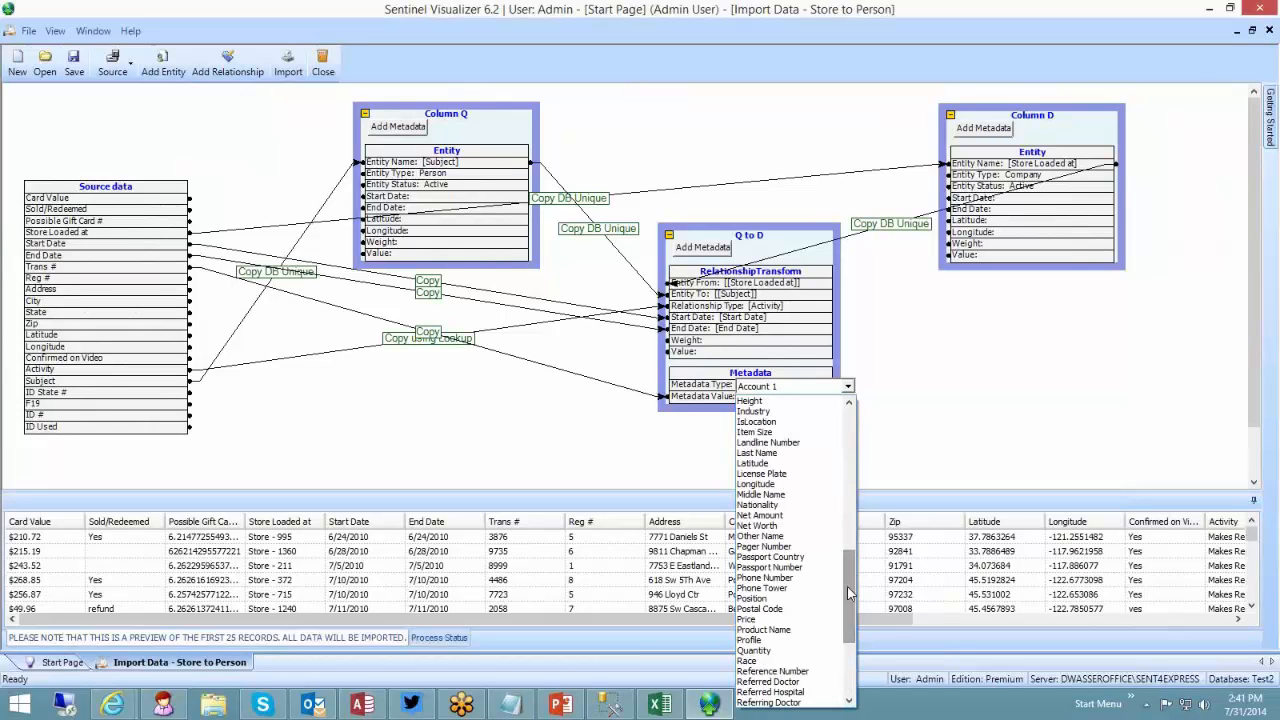
left_click(924, 414)
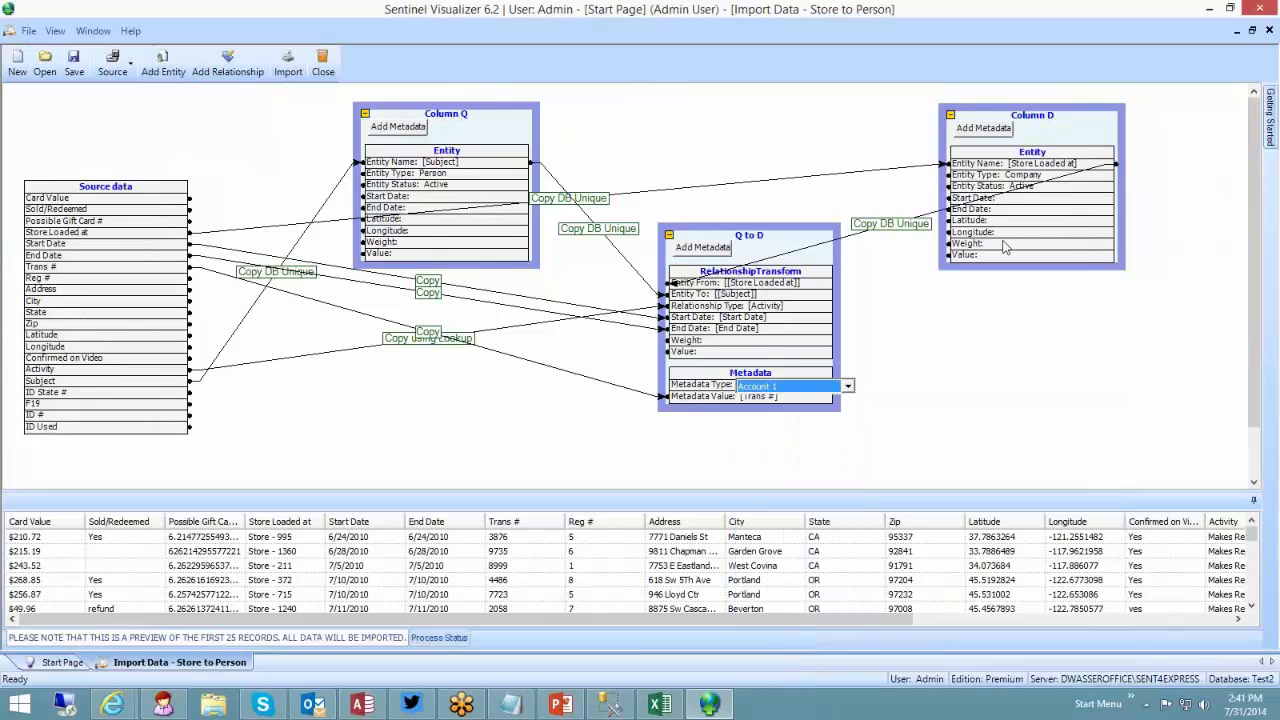
Step: Examine the entity types offered for Column D and the metadata types for Q to D, keeping Company and Account 1
left_click(1038, 177)
left_click(1143, 178)
scroll(1141, 335, "down", 5)
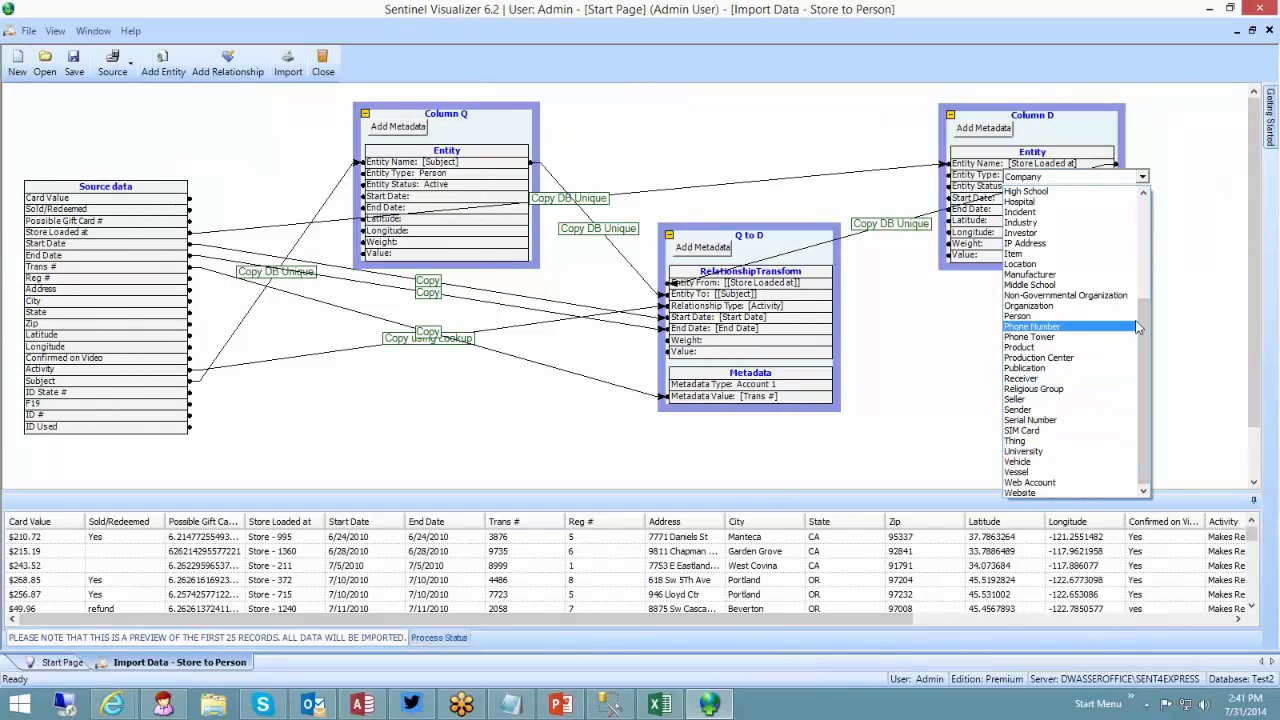
scroll(1038, 250, "up", 6)
left_click(1030, 233)
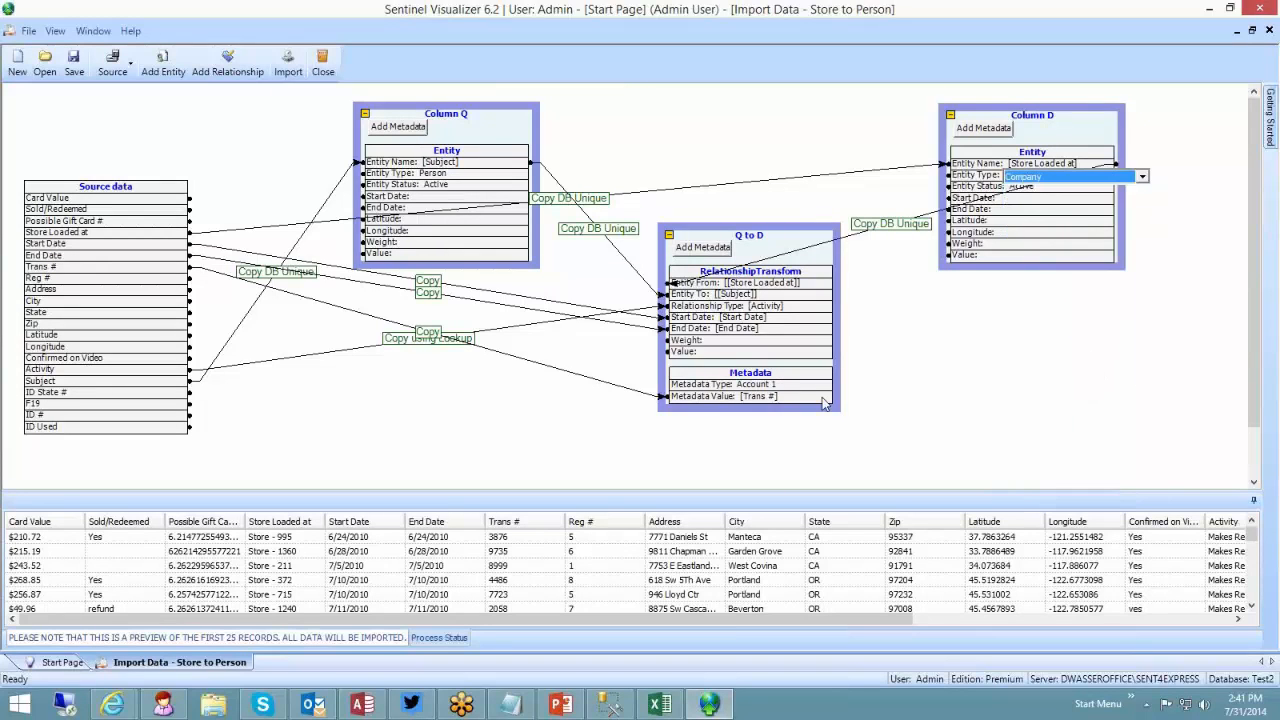
left_click(808, 388)
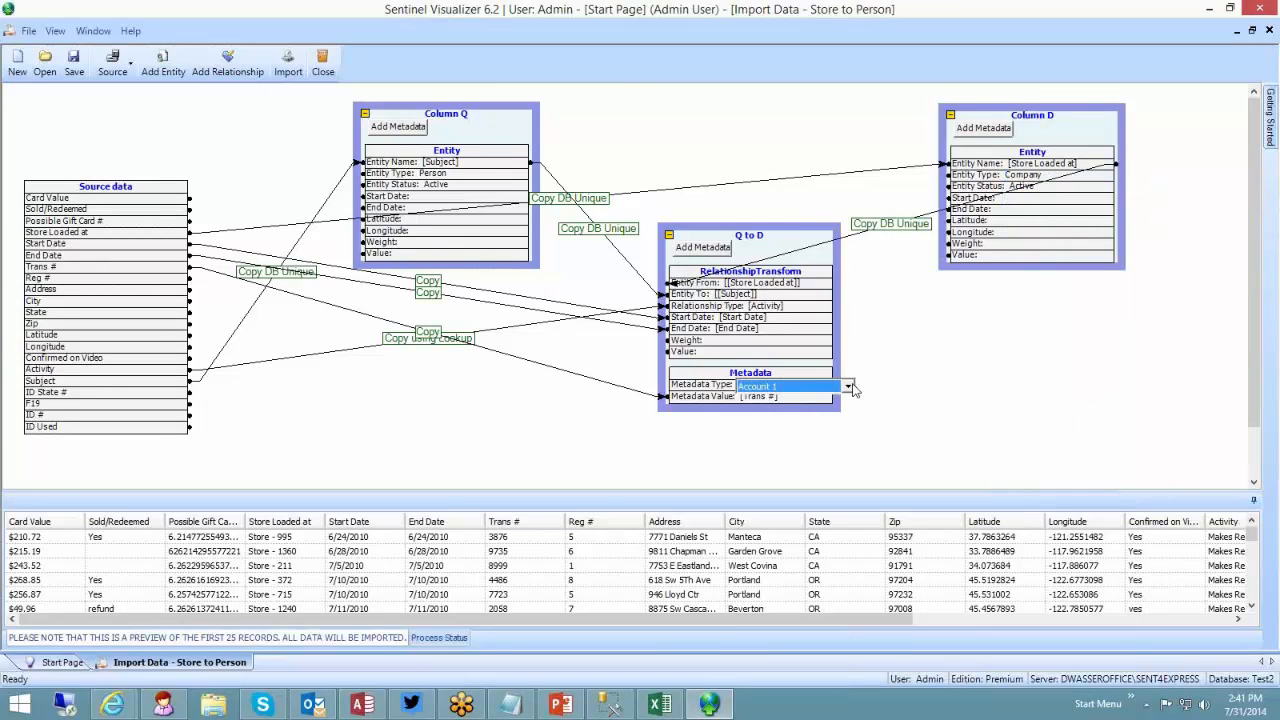
left_click(848, 386)
left_click_drag(850, 452, 812, 410)
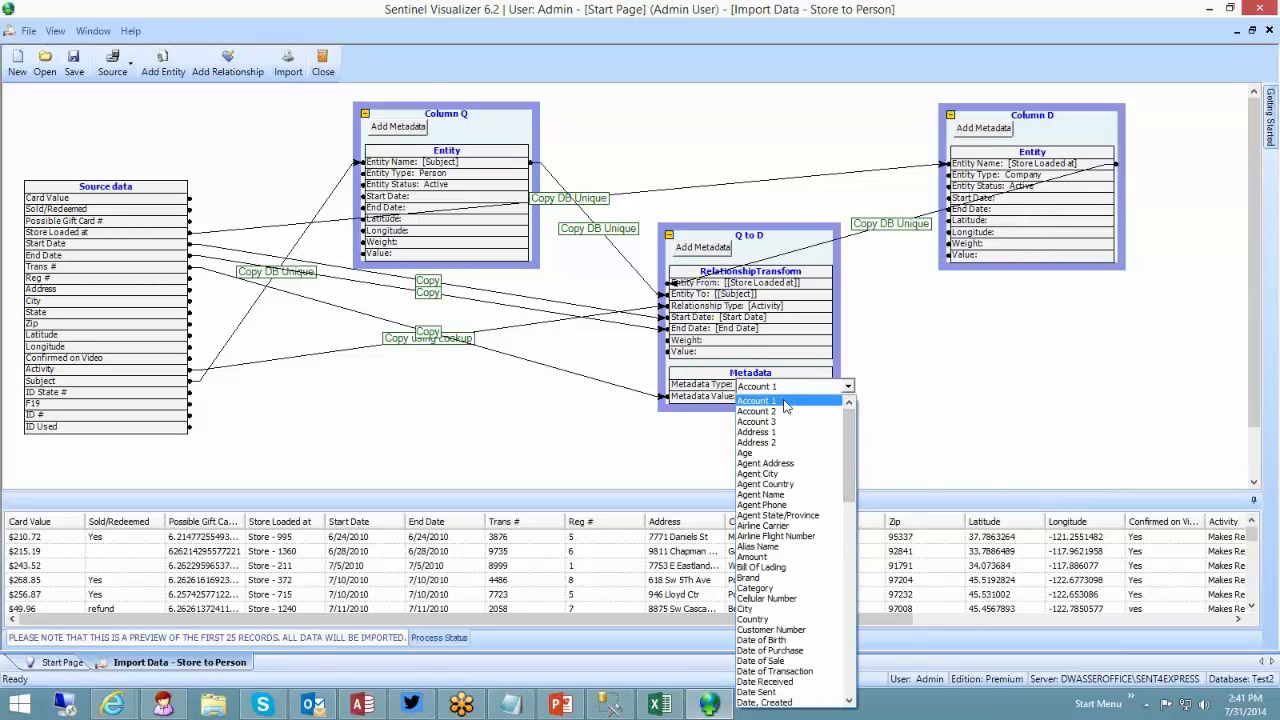
left_click(785, 402)
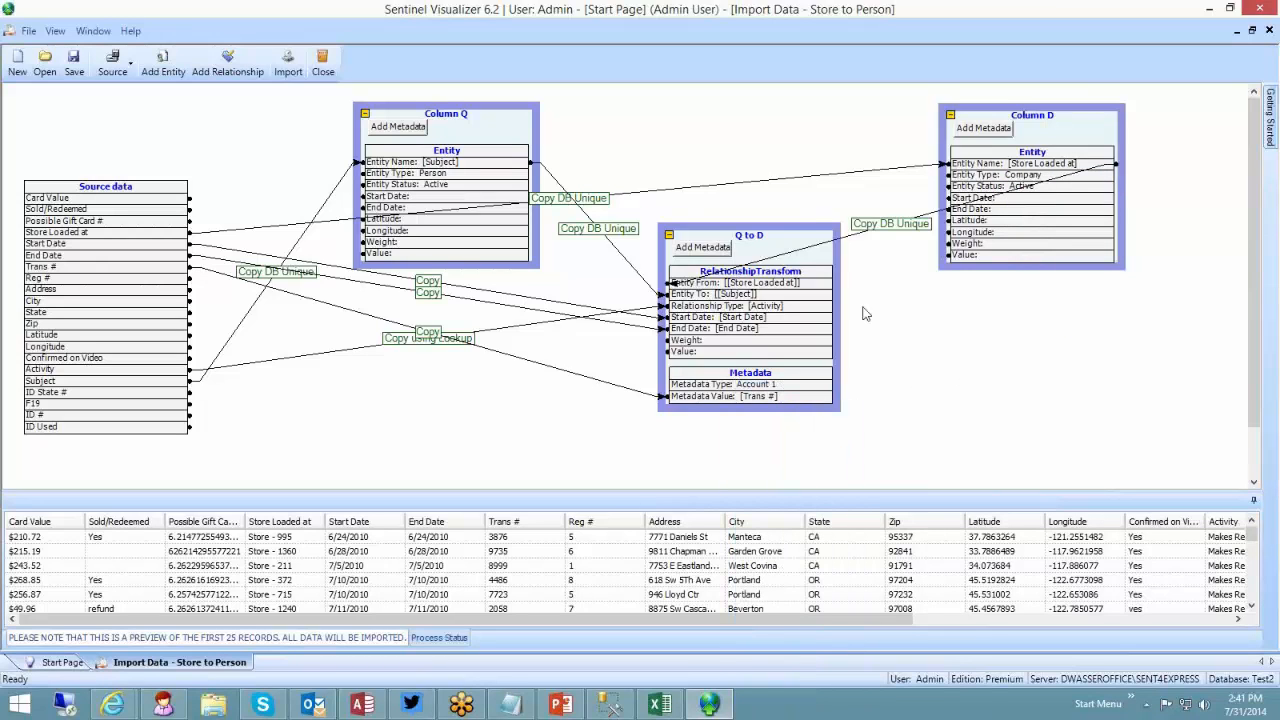
Step: Save the import mapping over Store to Person.svi2 and close it
left_click(73, 63)
double_click(290, 148)
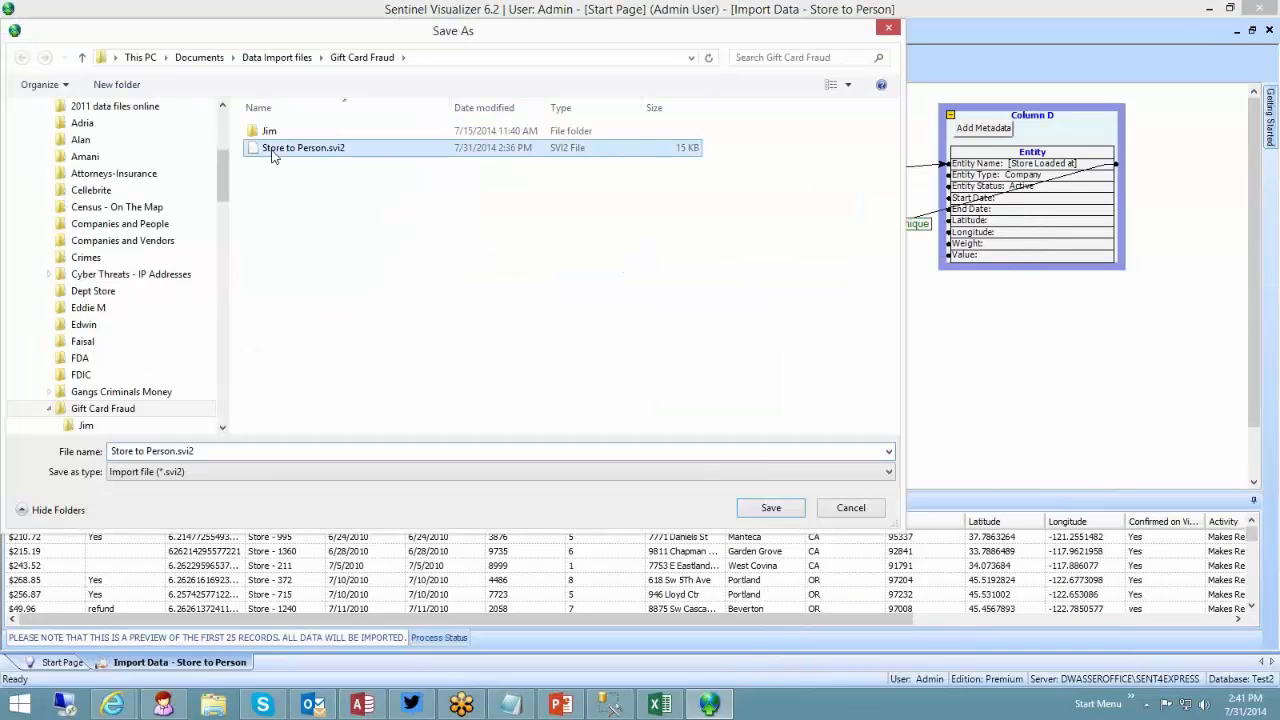
left_click(698, 357)
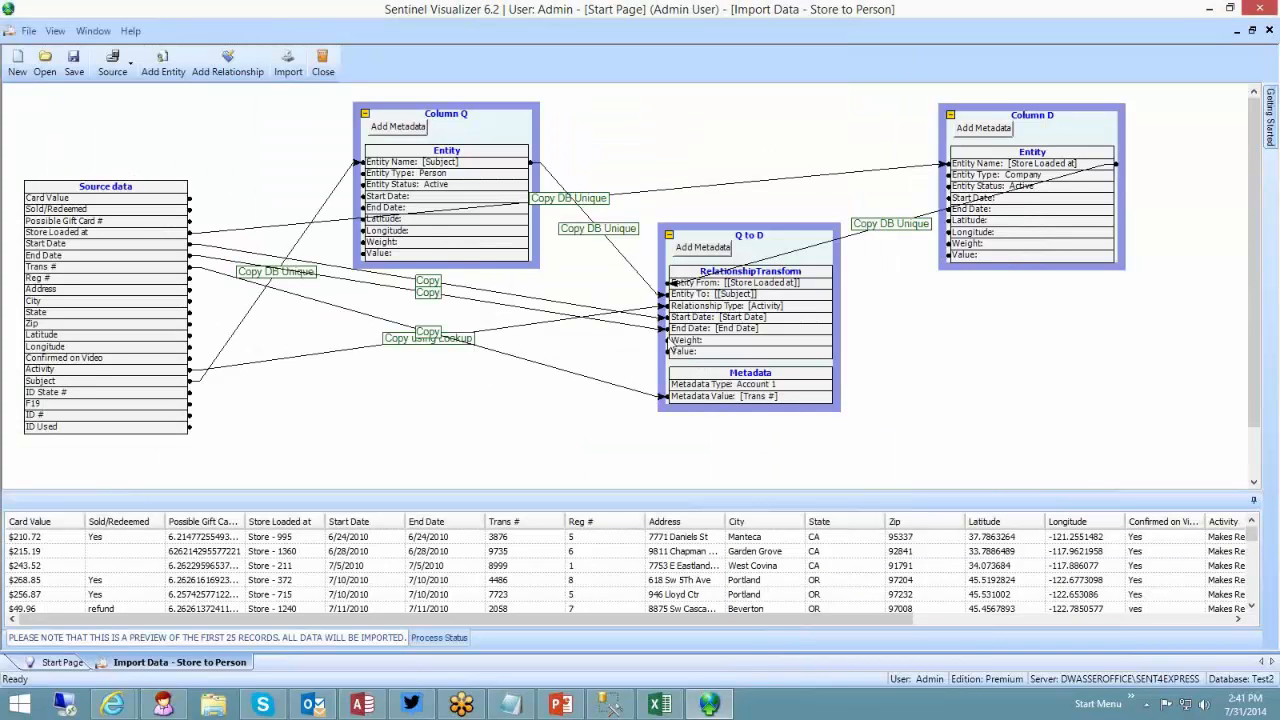
left_click(323, 66)
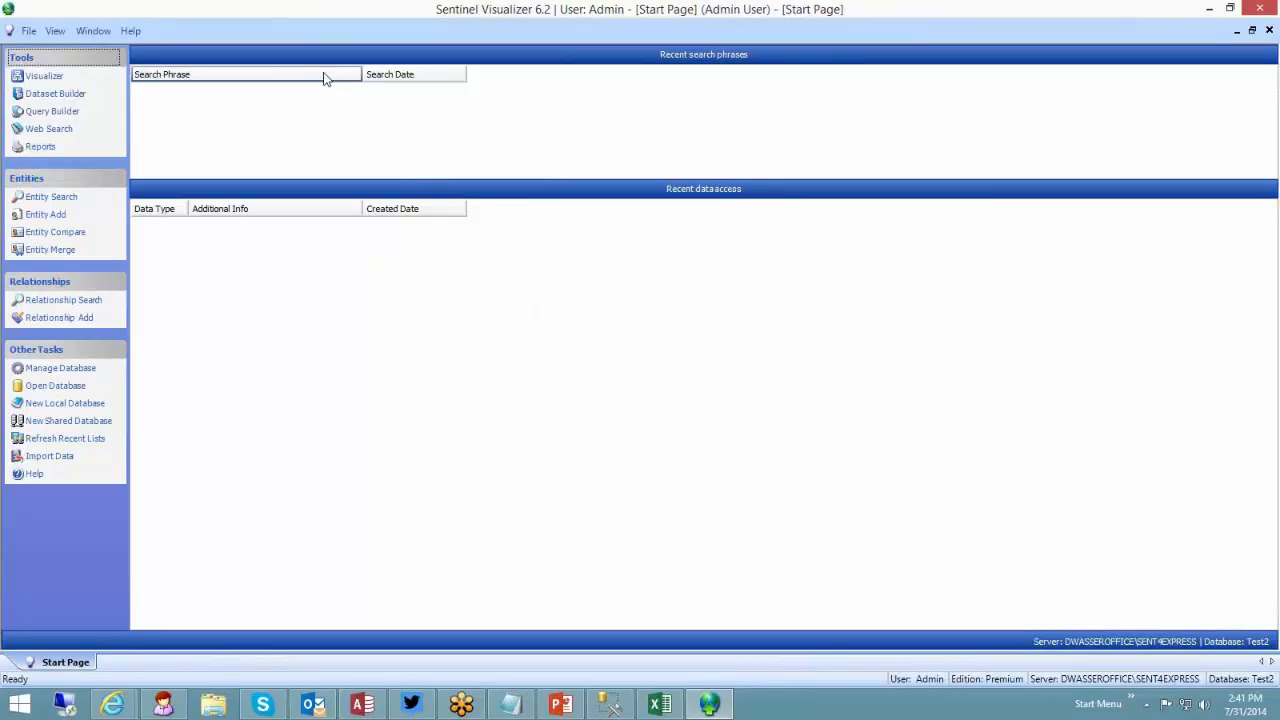
Step: Start a new entity type named Store in the database's Entity Type lookup
left_click(60, 369)
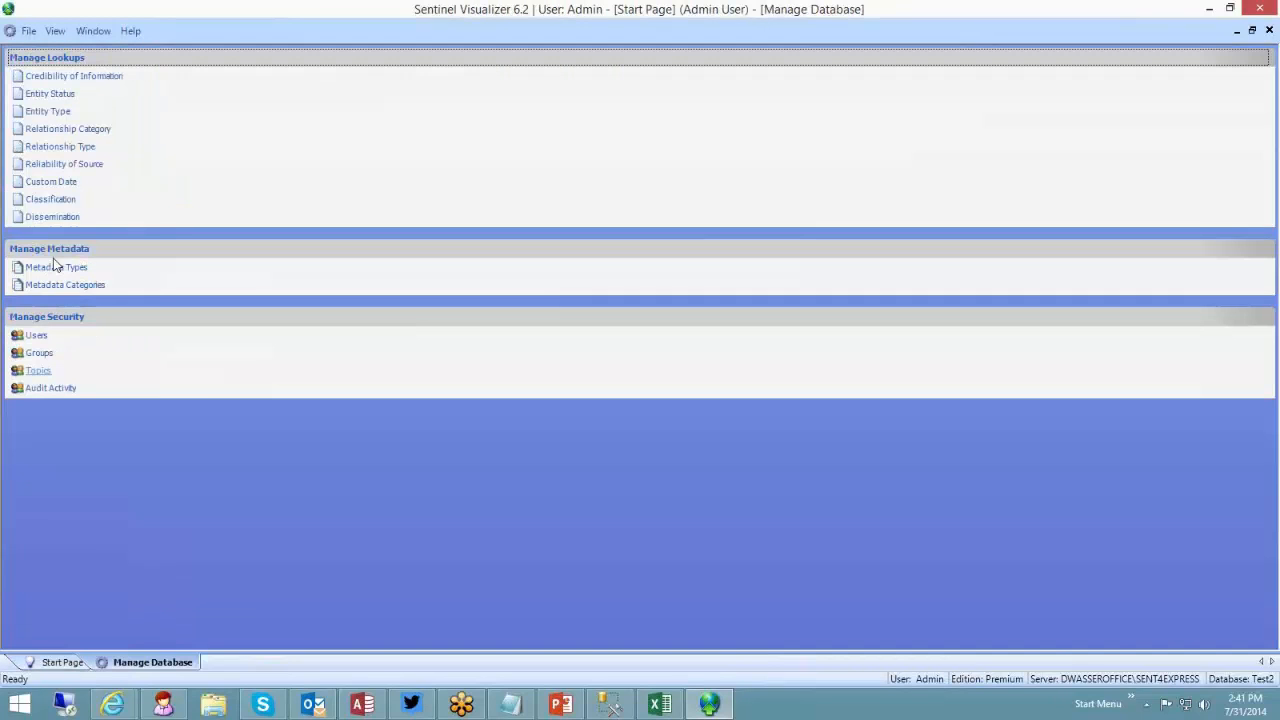
left_click(47, 113)
left_click(36, 66)
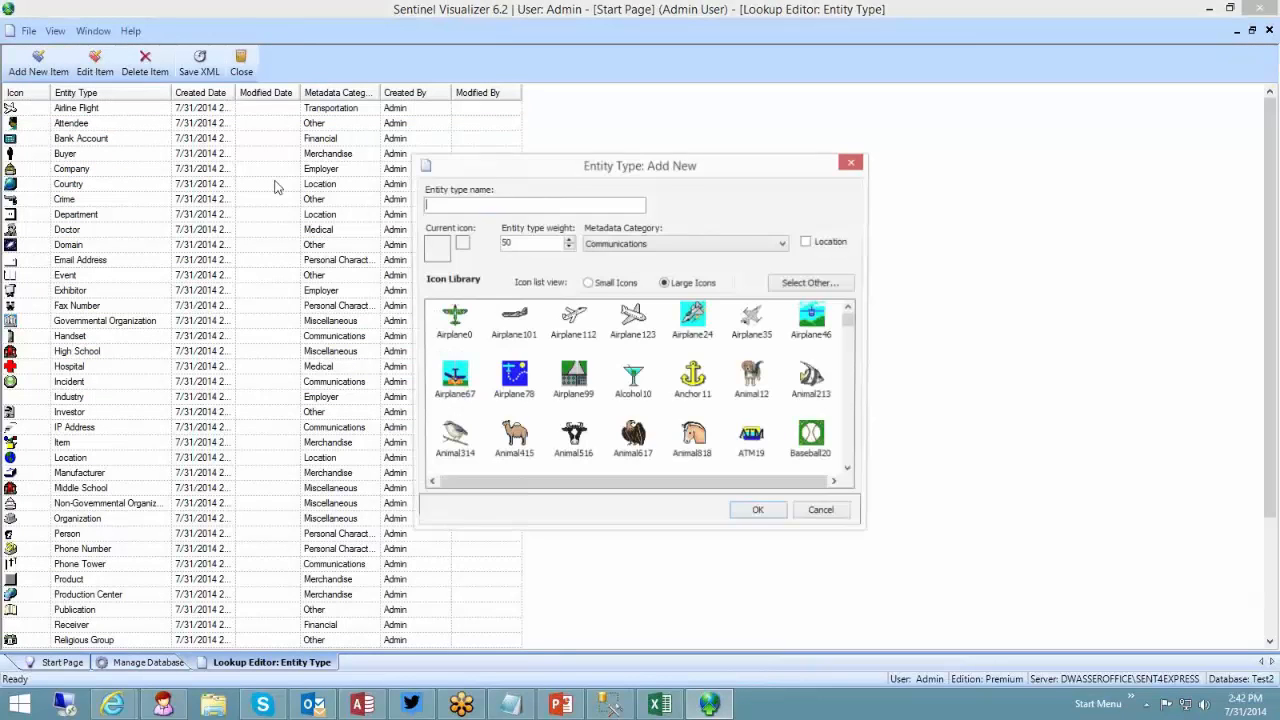
type("Store")
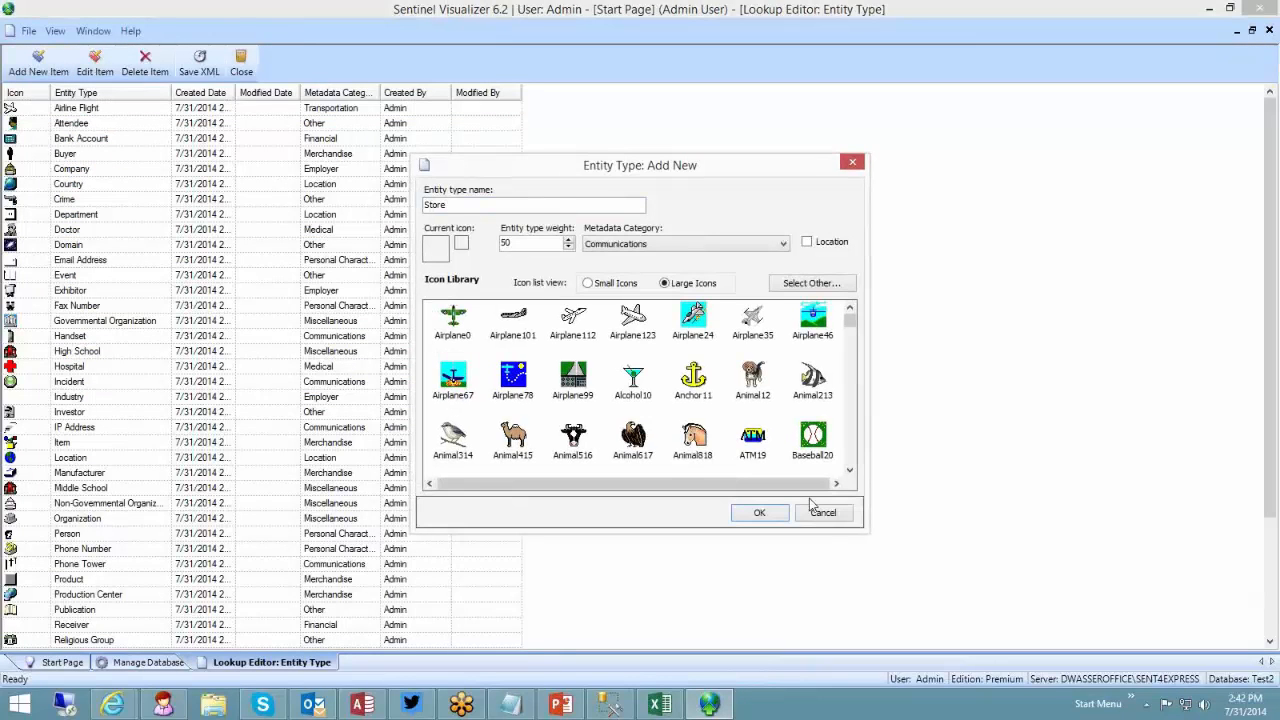
Step: Enlarge the new entity type dialog, assign the Building358 icon to Store and save the entity type
left_click_drag(867, 531, 1192, 621)
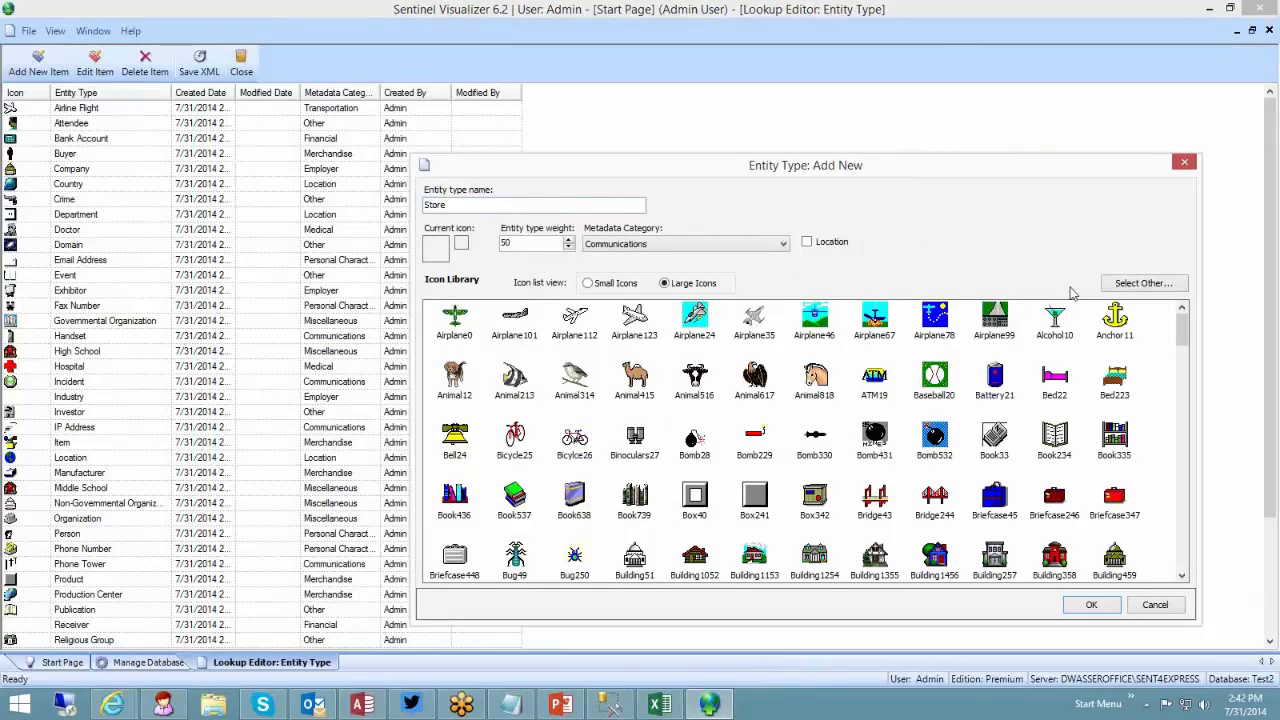
left_click_drag(850, 165, 678, 102)
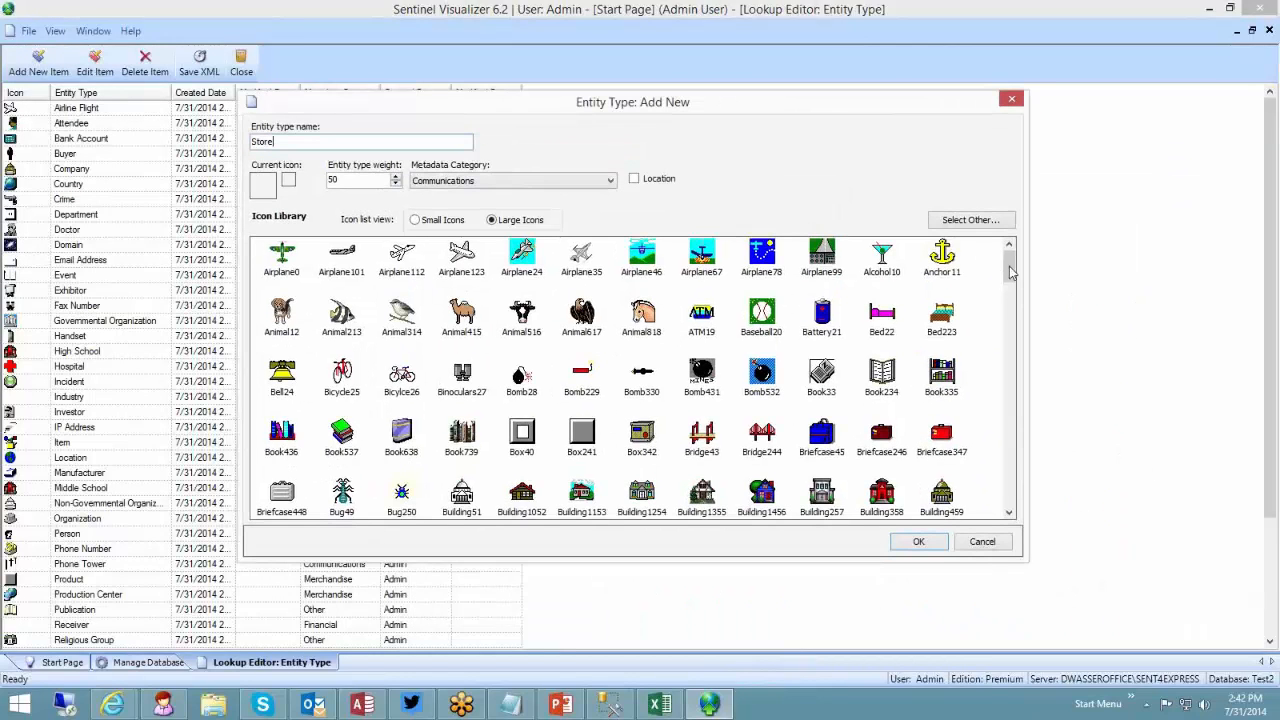
left_click_drag(1010, 272, 1008, 294)
left_click(882, 290)
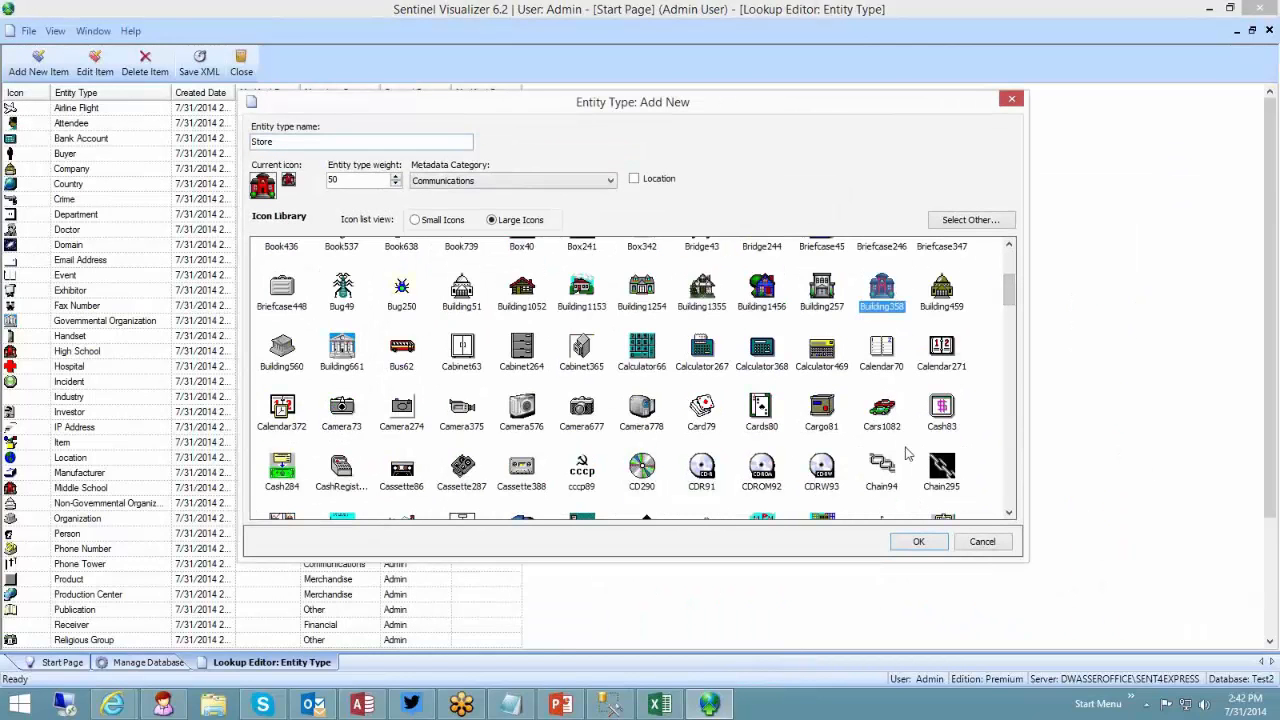
left_click(918, 541)
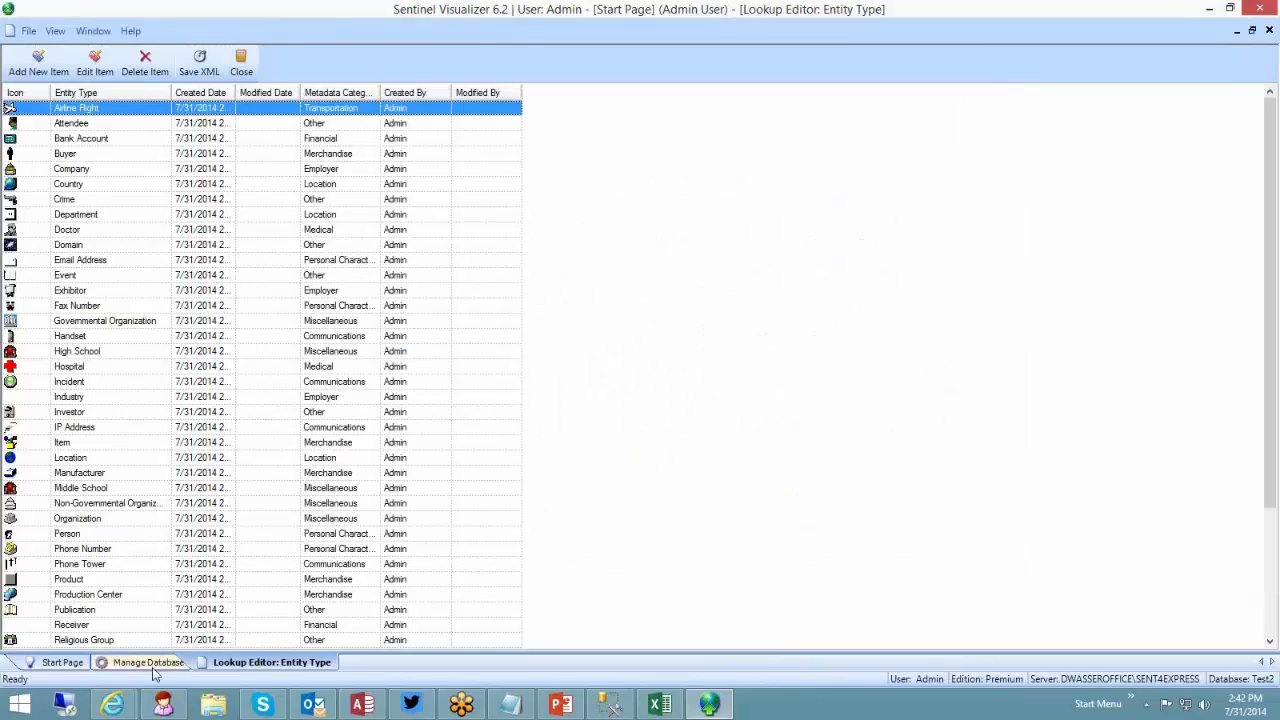
Step: Add a metadata type named Transaction to the database and check for it in the metadata type list
left_click(147, 662)
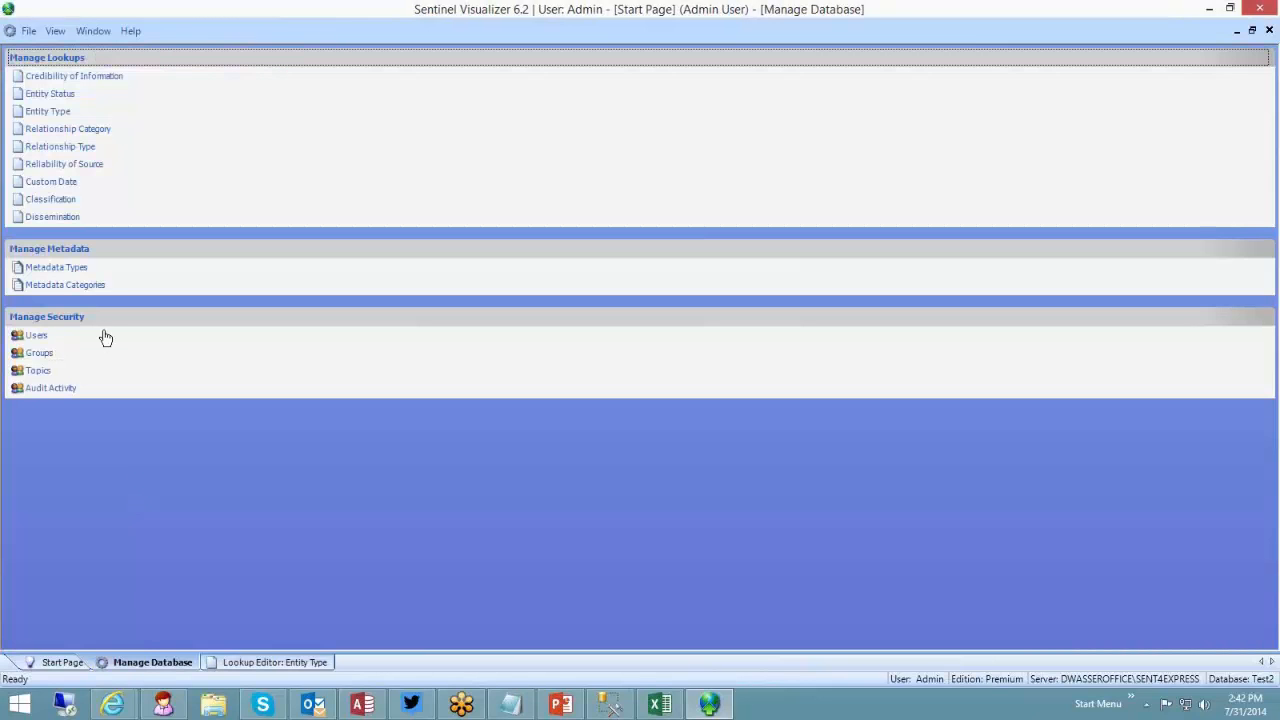
left_click(57, 272)
left_click(38, 63)
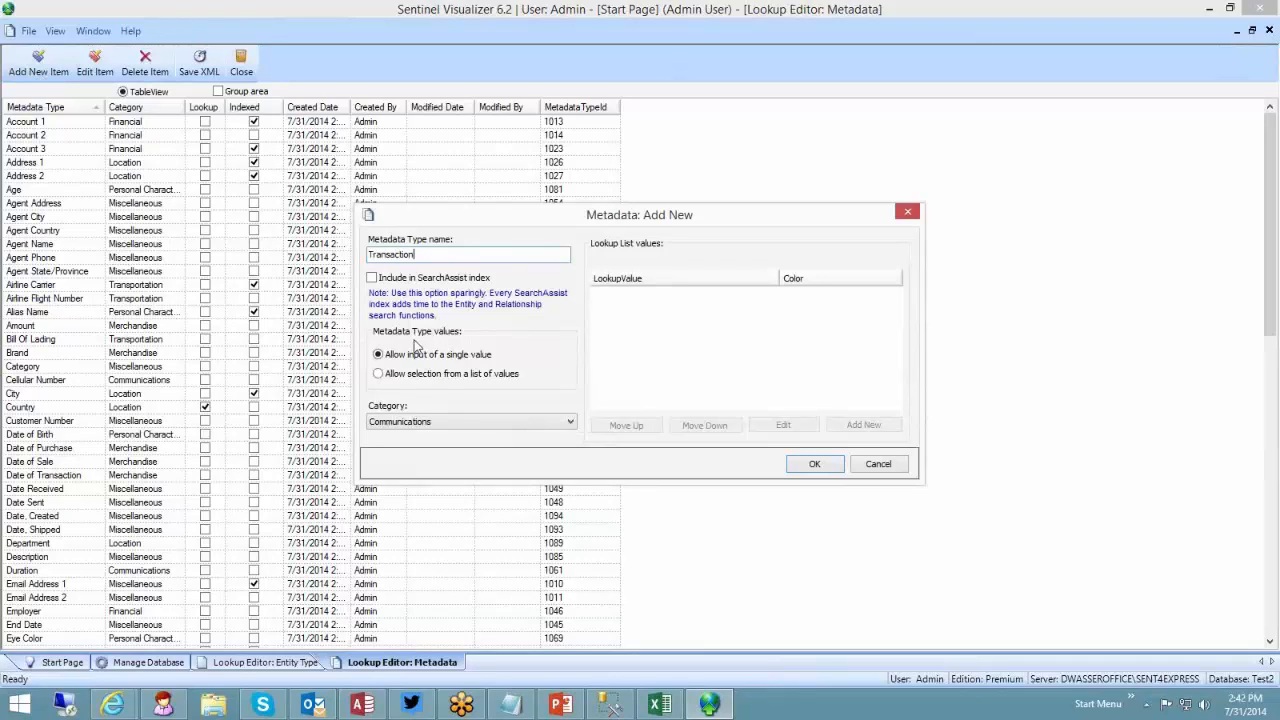
left_click(815, 464)
left_click(177, 477)
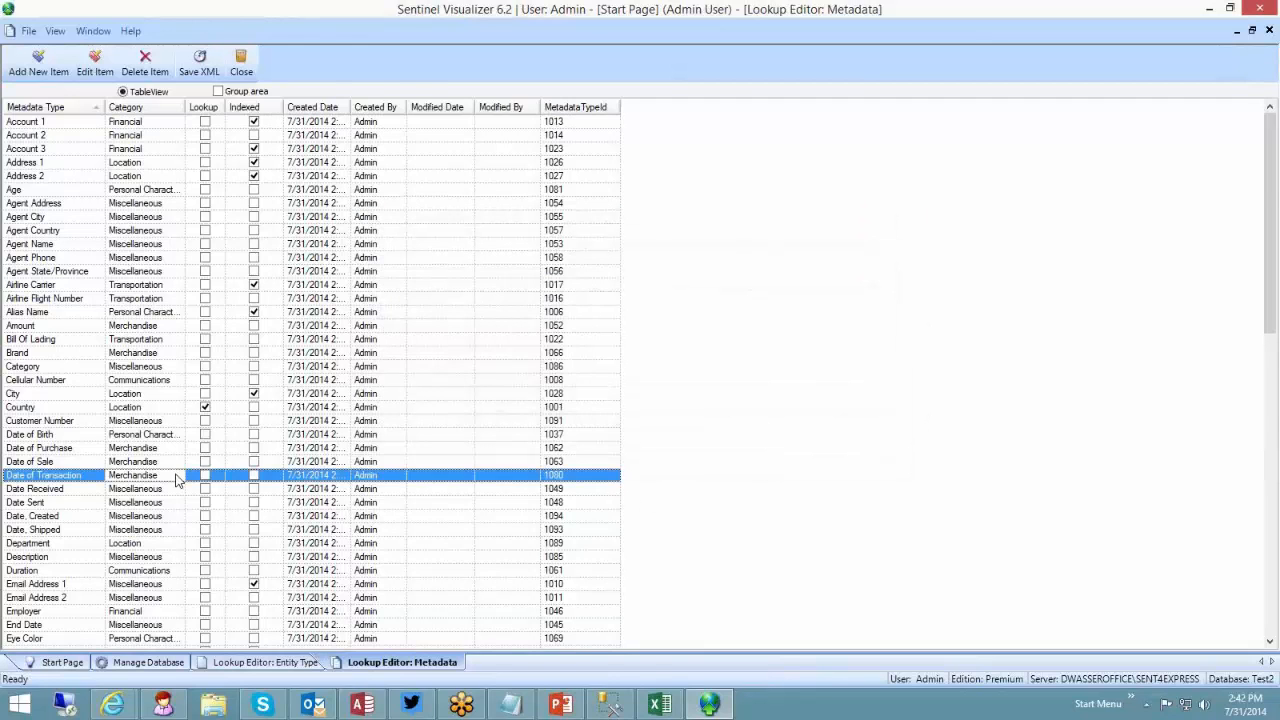
scroll(177, 478, "down", 9)
scroll(177, 478, "down", 9)
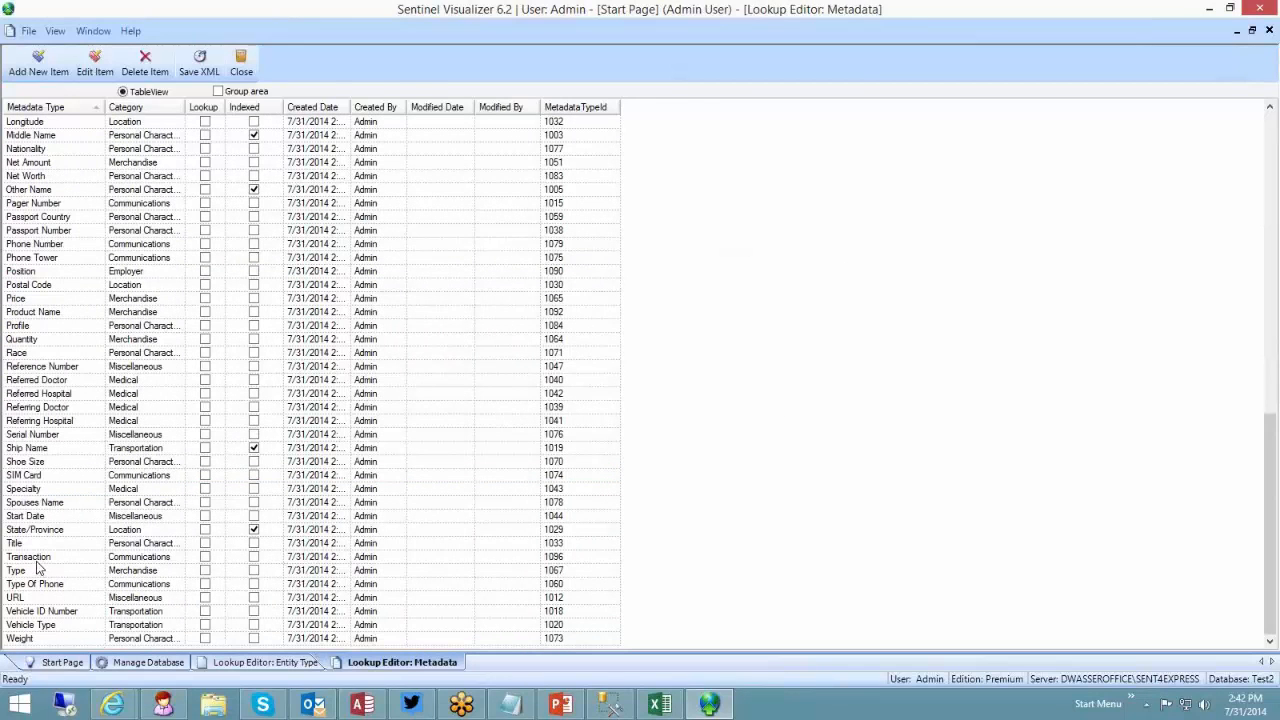
Step: Close all open windows and reopen the saved mapping Store to Person.svi2 in a new data import
left_click(95, 31)
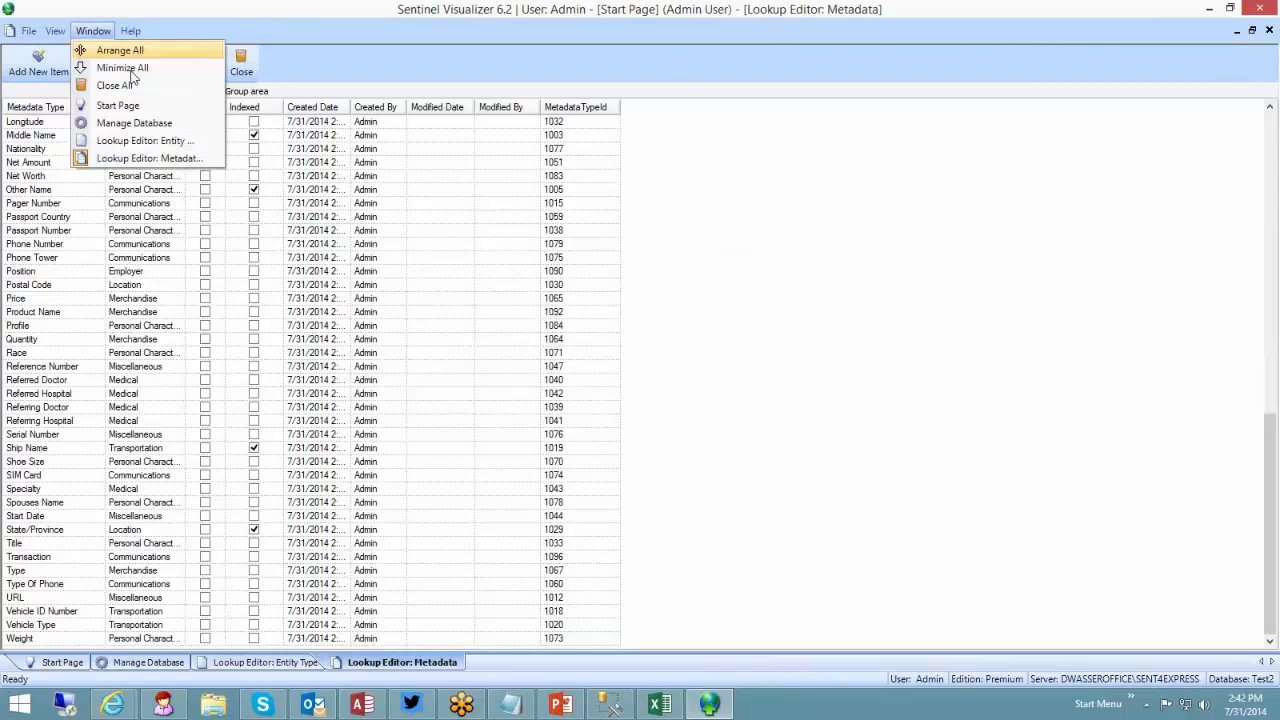
left_click(136, 87)
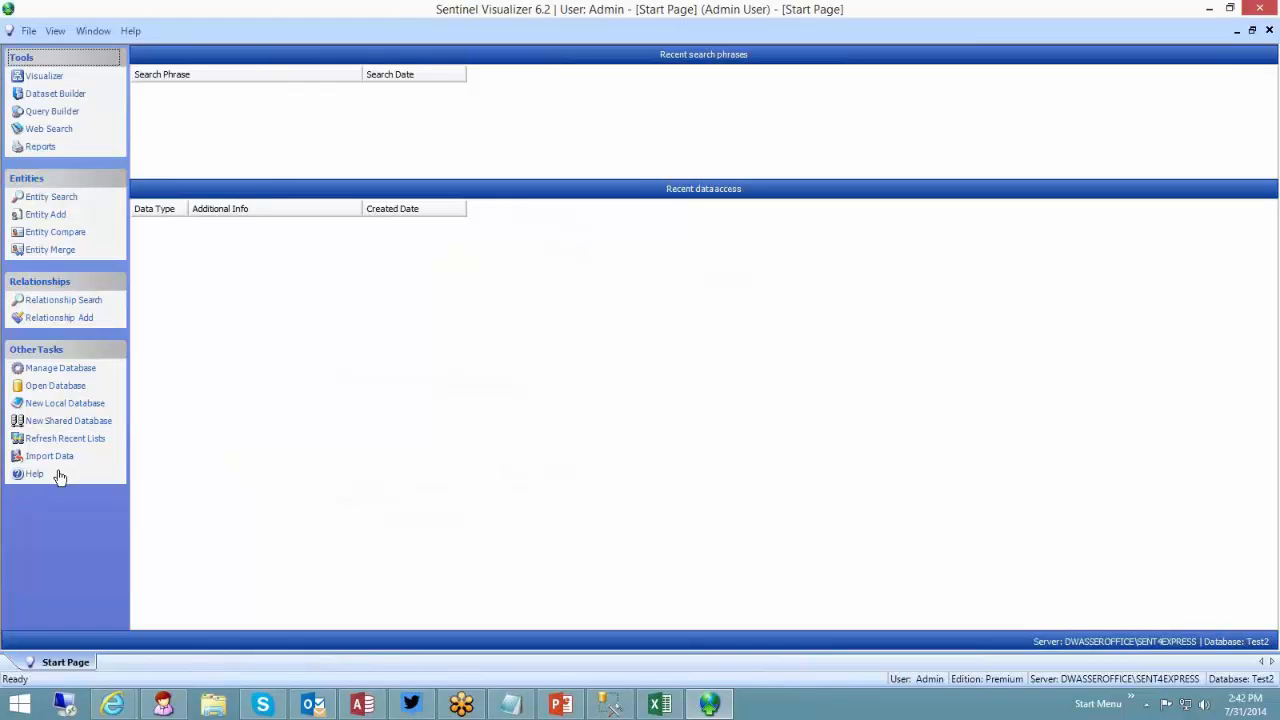
left_click(50, 457)
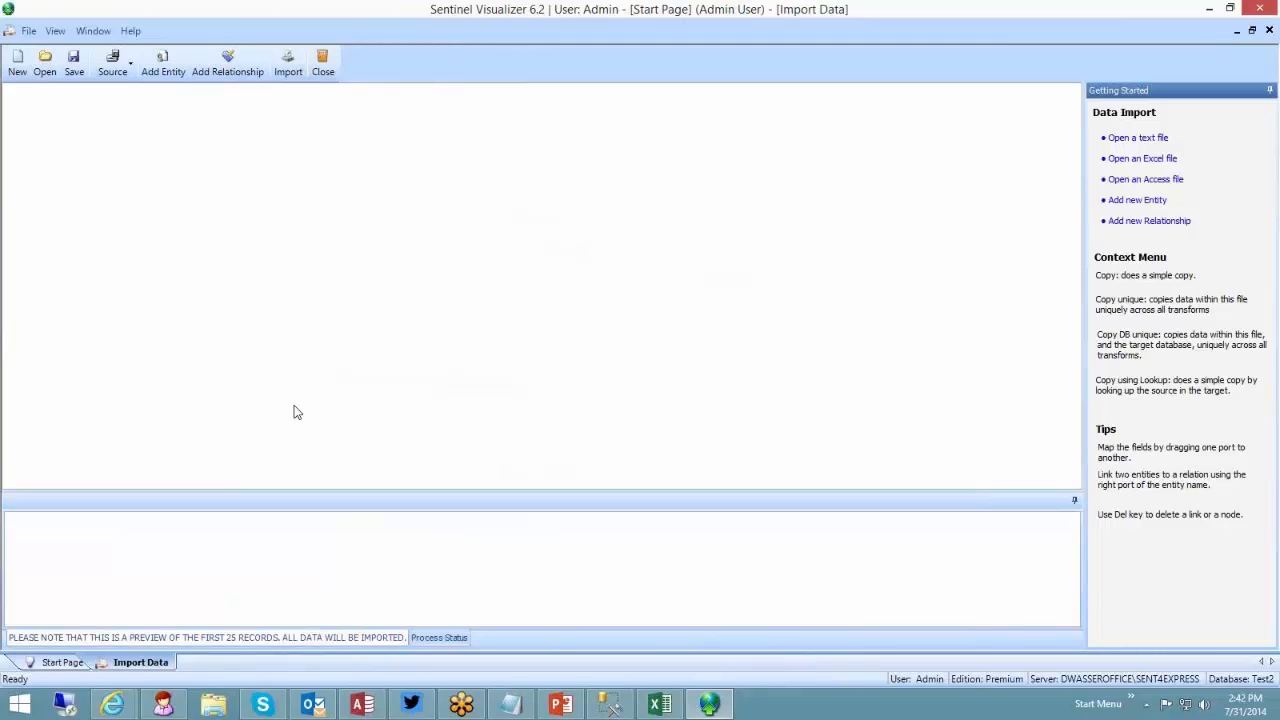
left_click(43, 68)
double_click(330, 147)
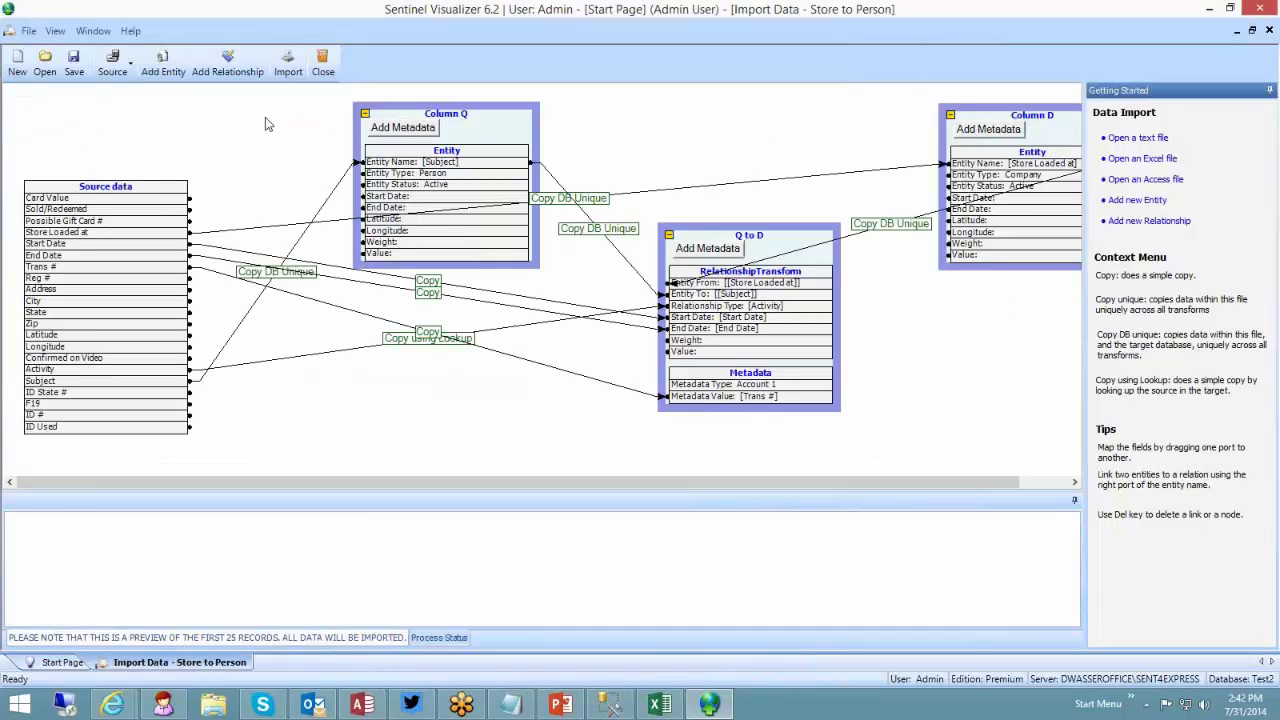
Step: Load Dept Store Gift Card Fraud.xls from the Gift Card Fraud folder as the mapping's Excel source
left_click(126, 68)
left_click(118, 106)
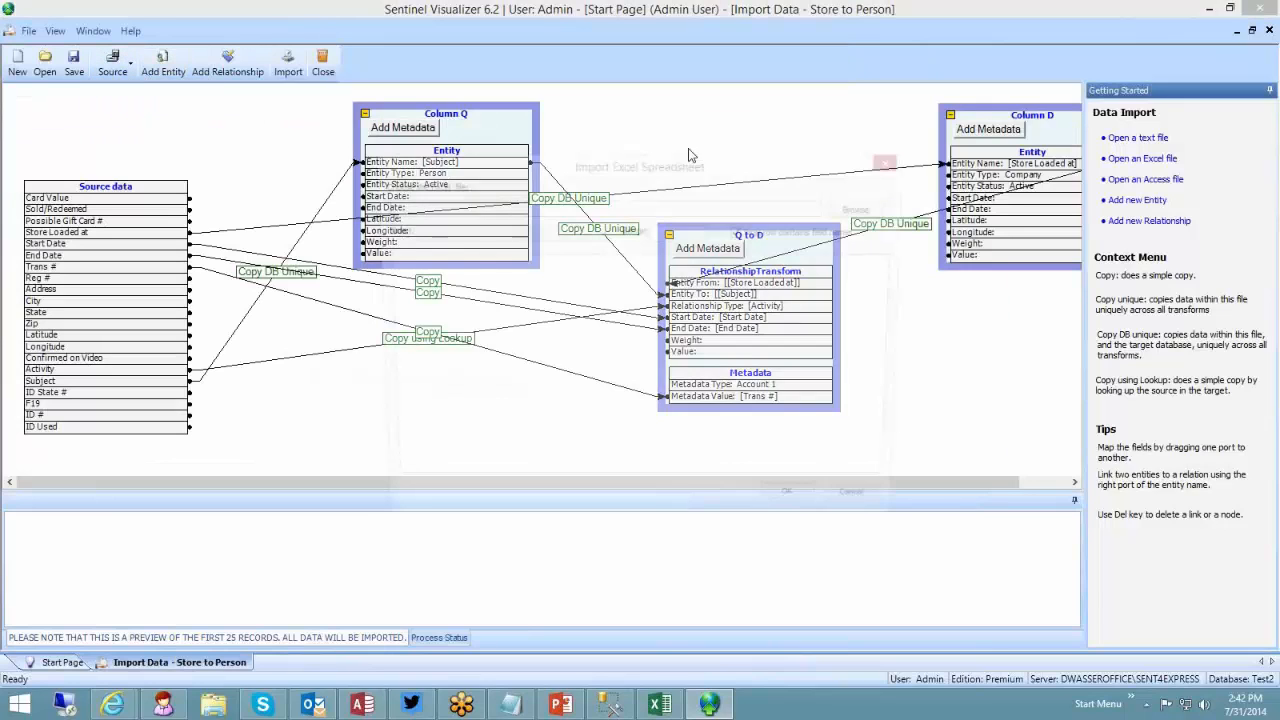
left_click(875, 215)
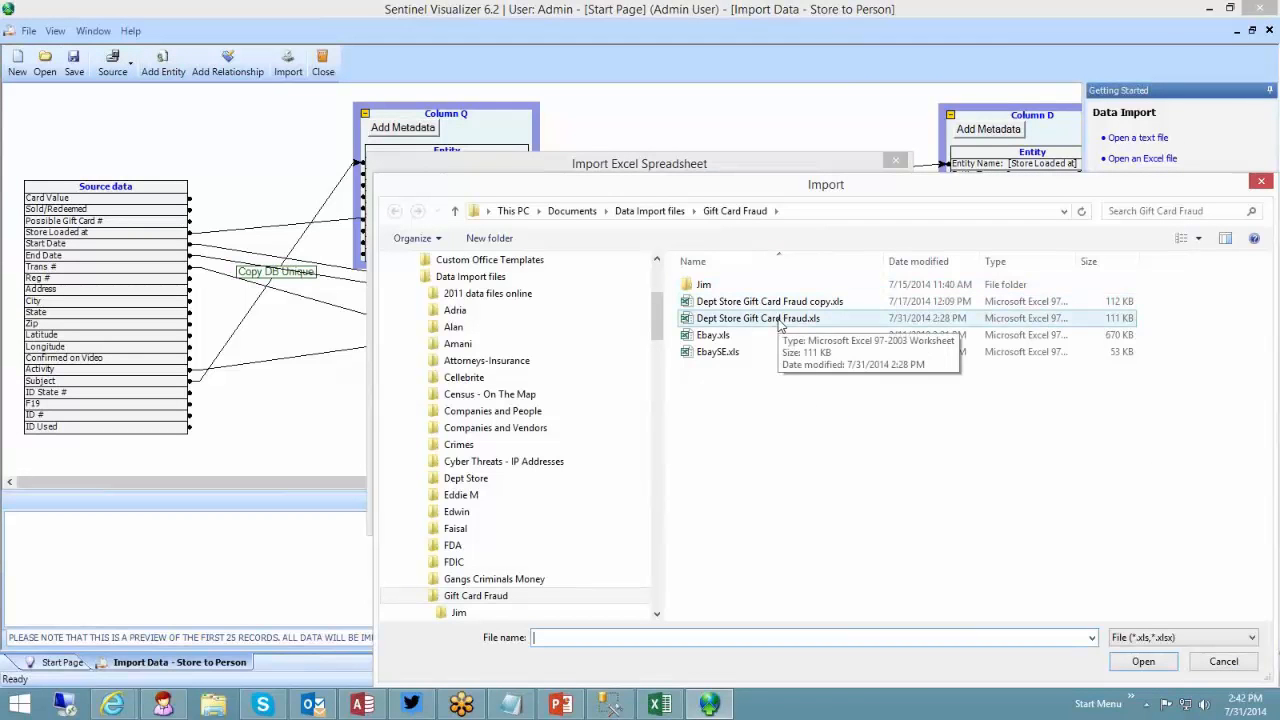
left_click(777, 318)
double_click(777, 318)
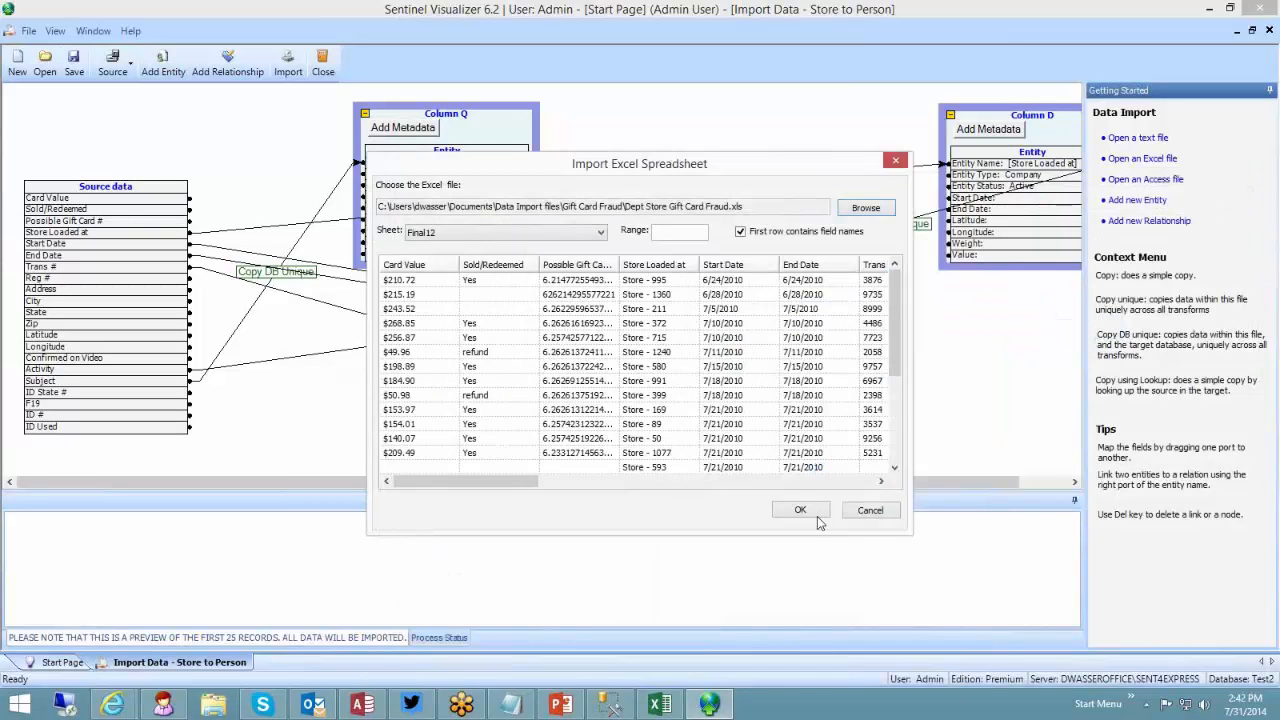
left_click(810, 512)
Step: Collapse the Getting Started pane and set the entity type of Column D to Store
left_click(1270, 90)
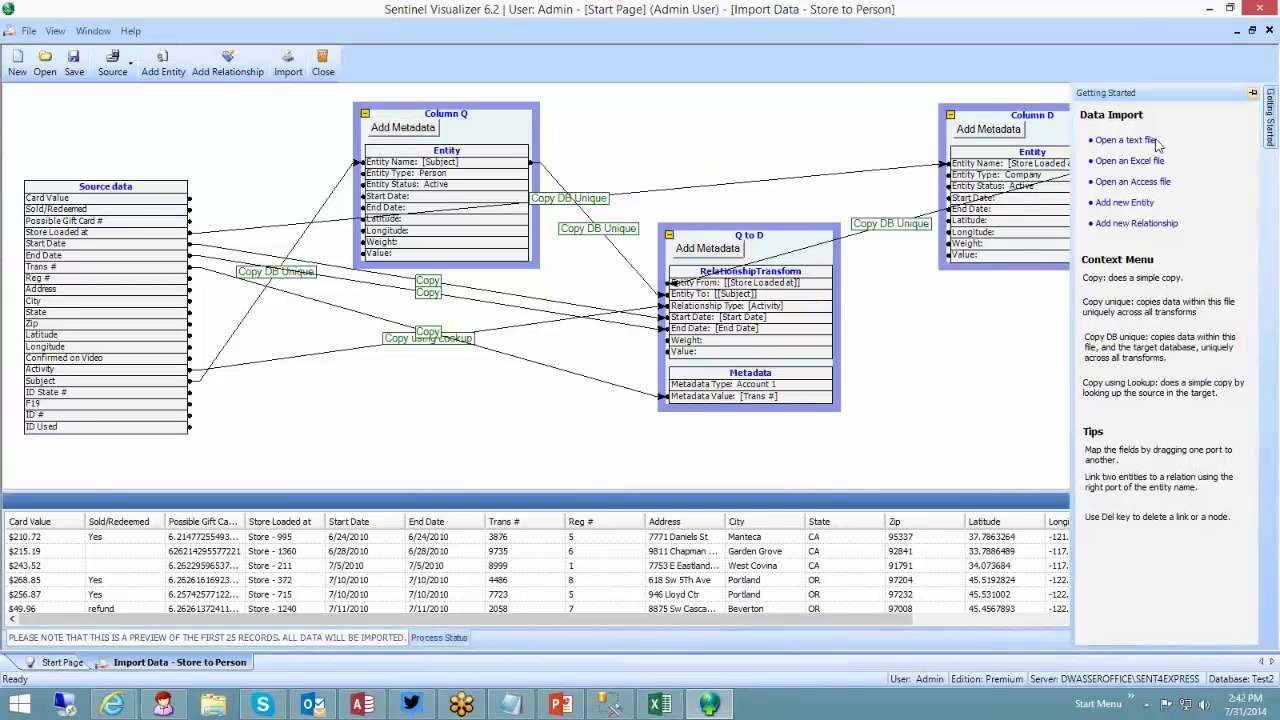
left_click(1101, 177)
left_click(1142, 176)
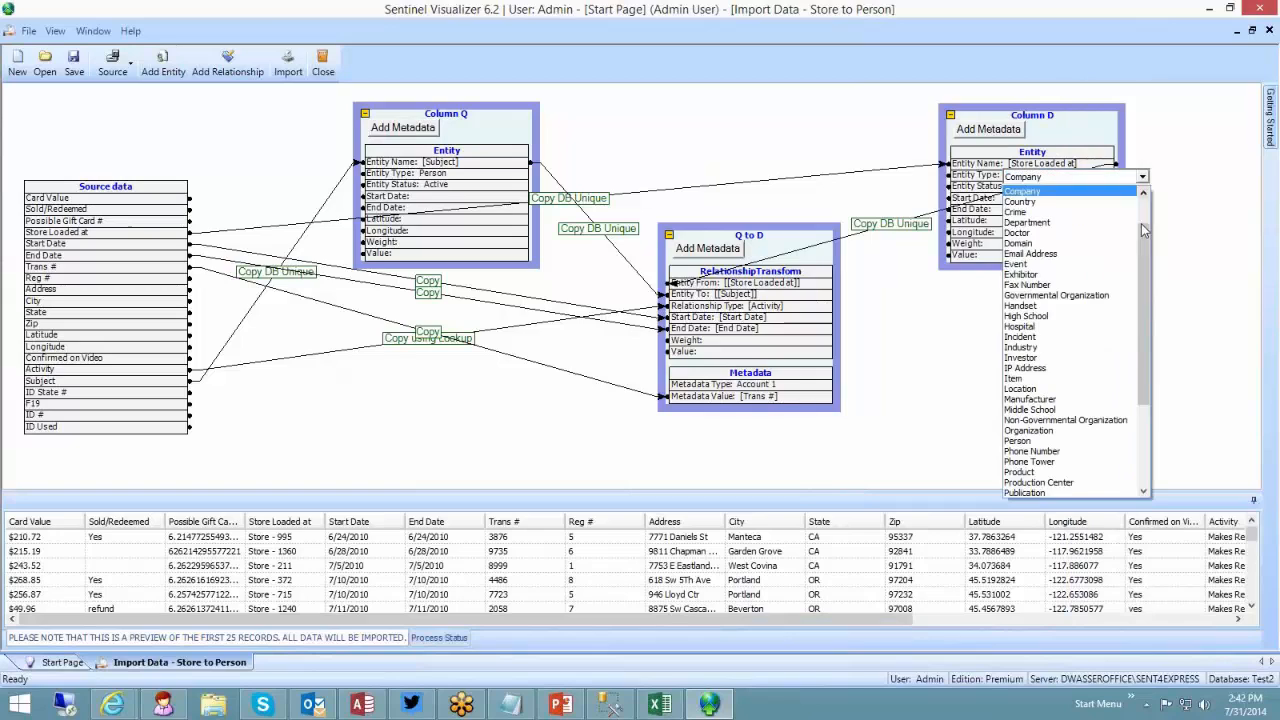
scroll(1145, 390, "down", 5)
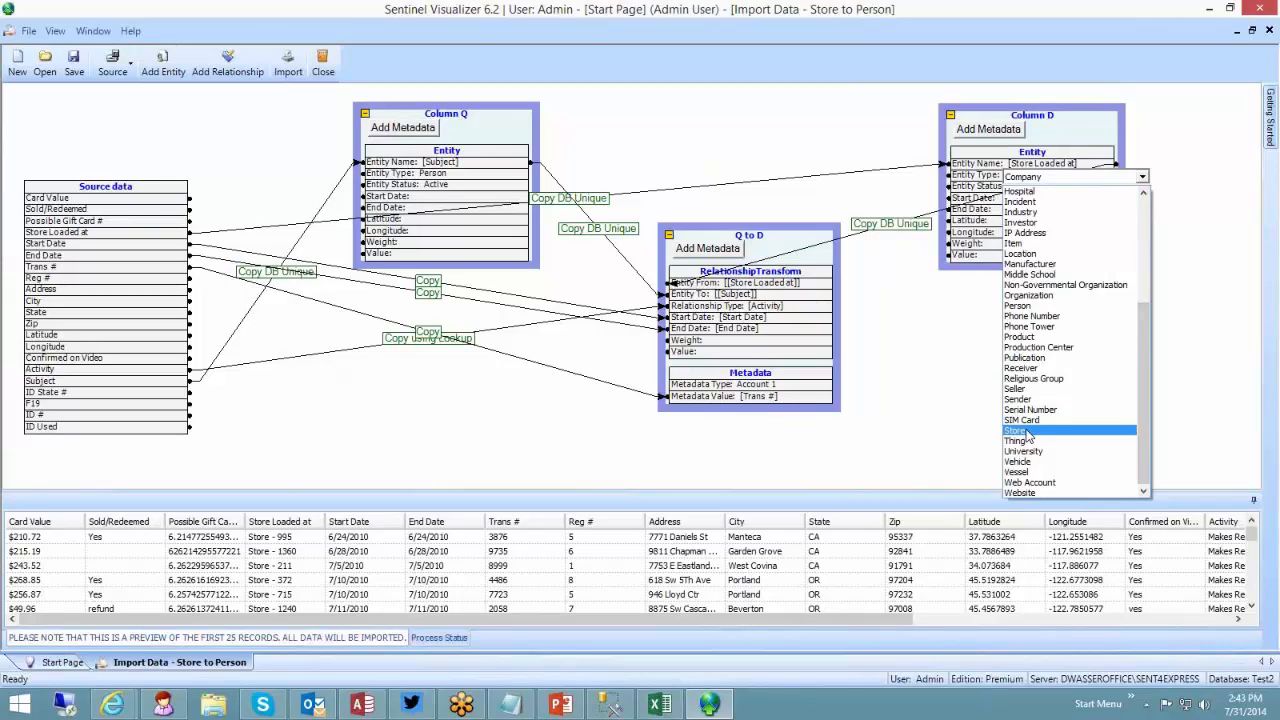
left_click(1025, 431)
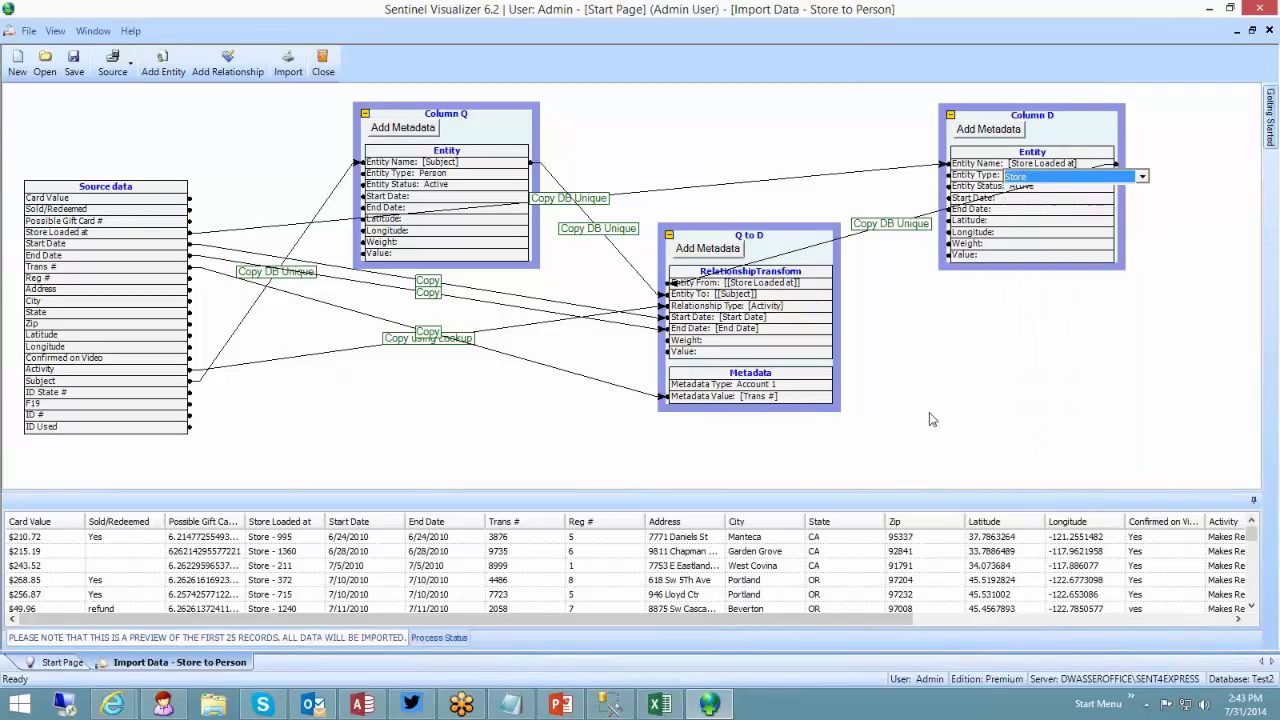
Step: Set the metadata type of the Q to D relationship to Transaction
left_click(817, 386)
left_click(848, 386)
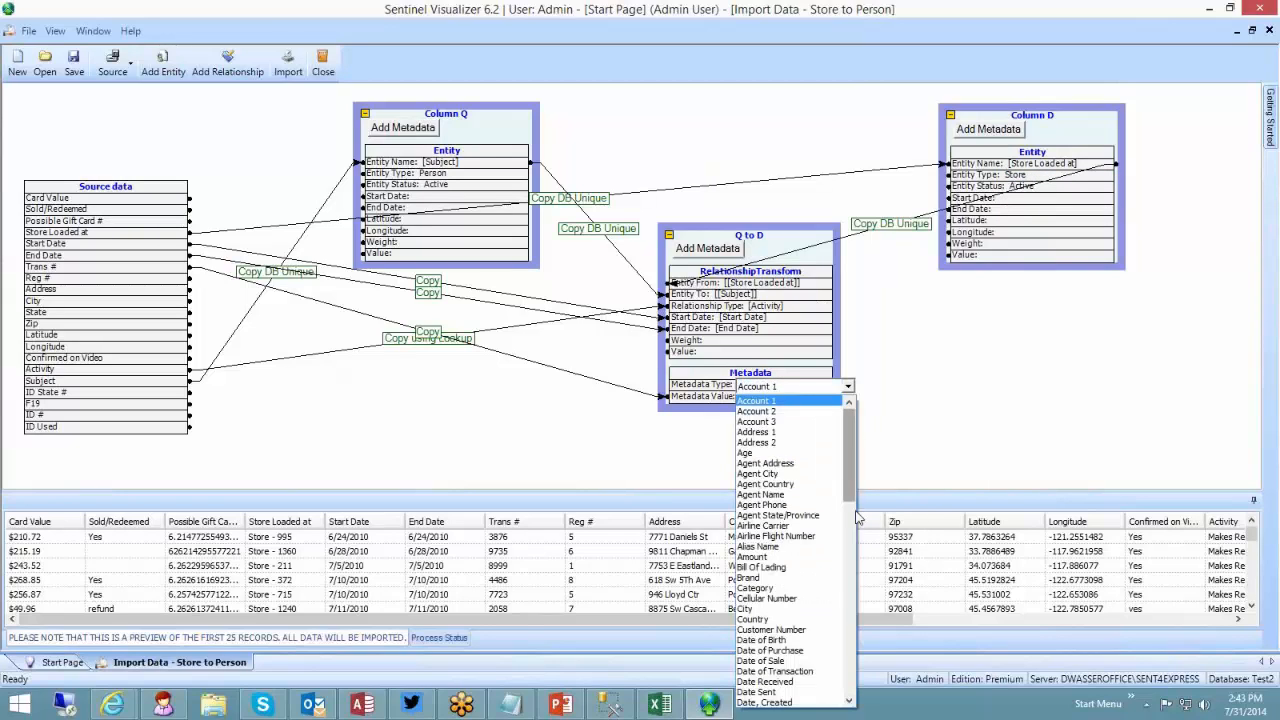
scroll(790, 600, "down", 10)
left_click(786, 641)
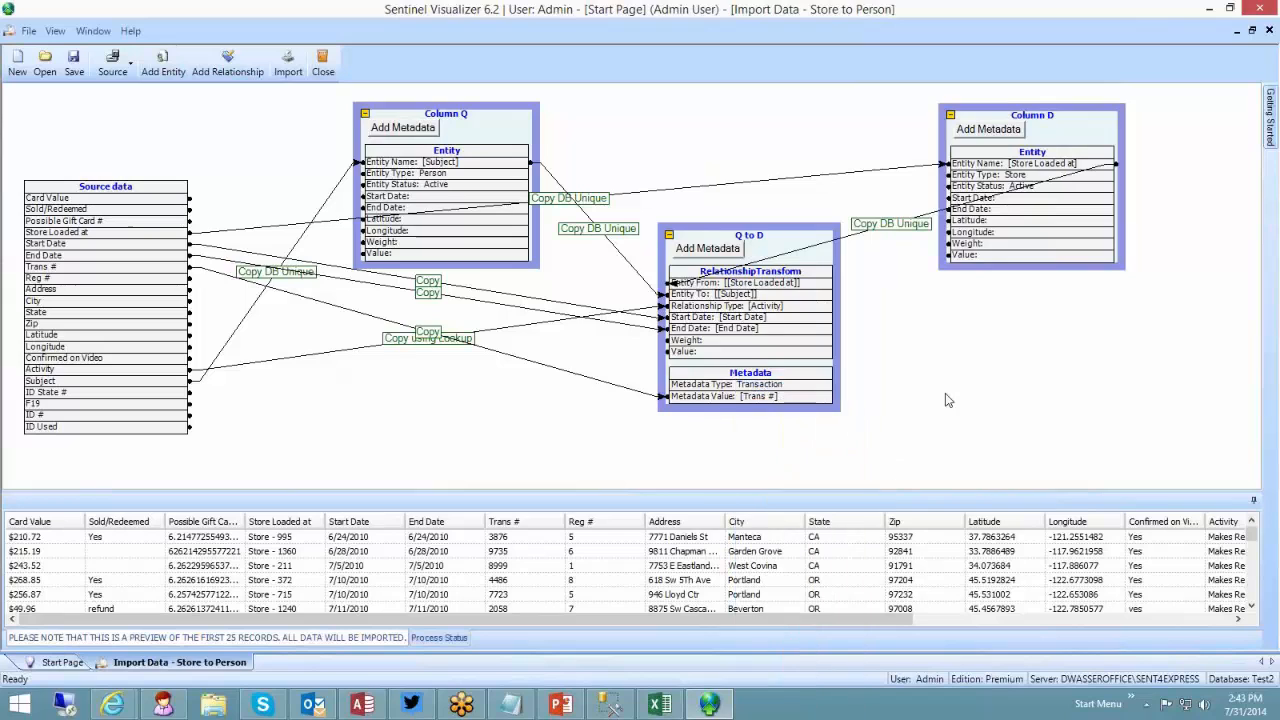
Step: Save the import mapping, replacing the existing Store to Person.svi2
left_click(74, 62)
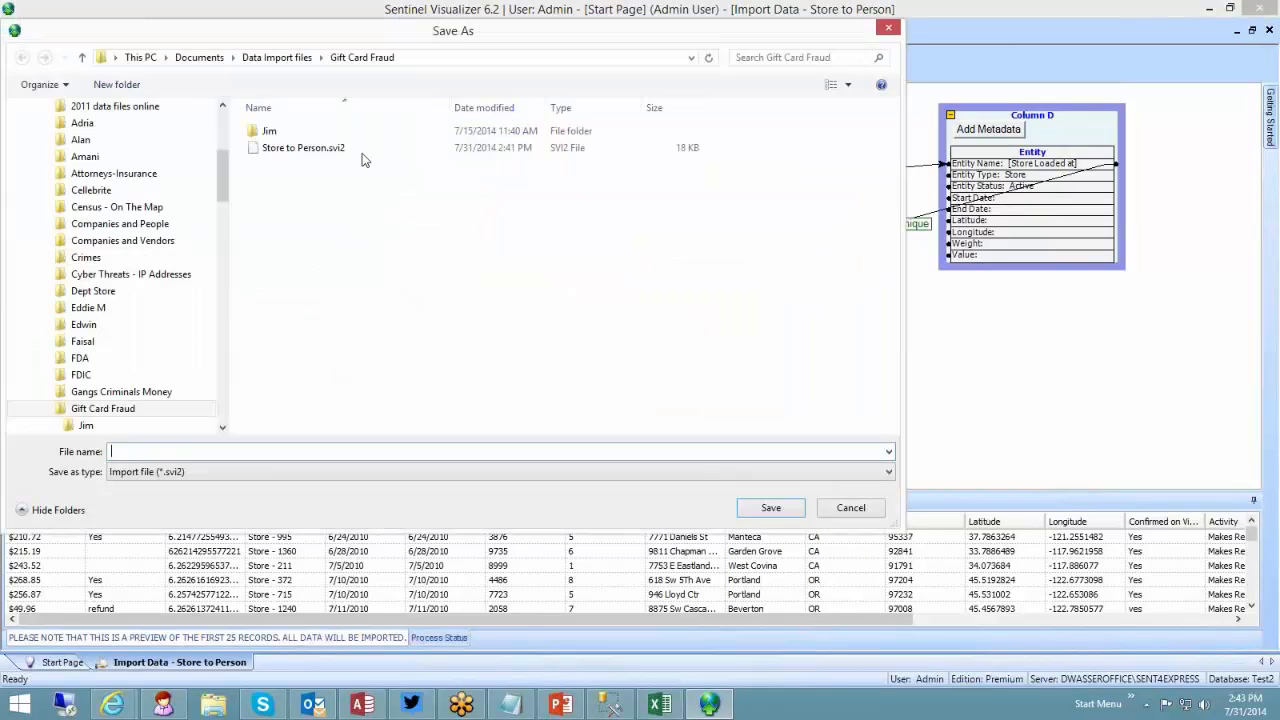
double_click(350, 149)
left_click(687, 358)
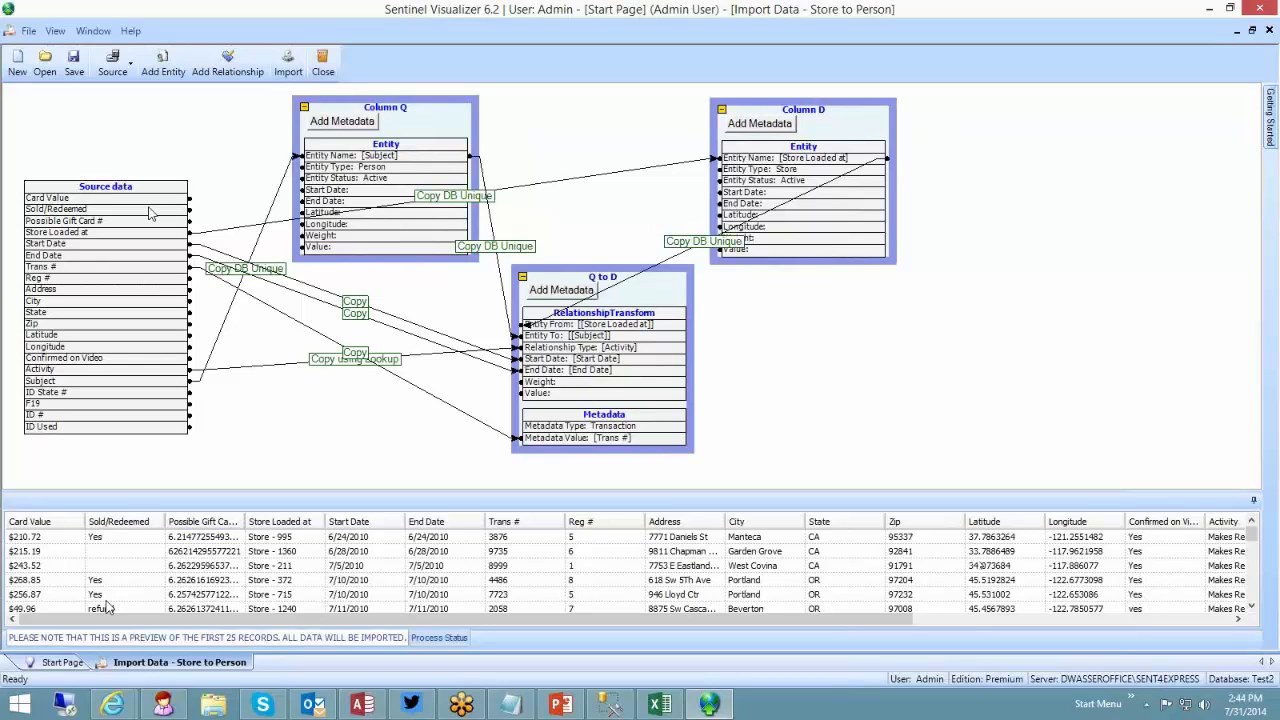
Step: Map Card Value to the Q to D relationship's Value, and Latitude and Longitude to Column D's matching fields, repositioning Column D
left_click_drag(191, 208, 468, 399)
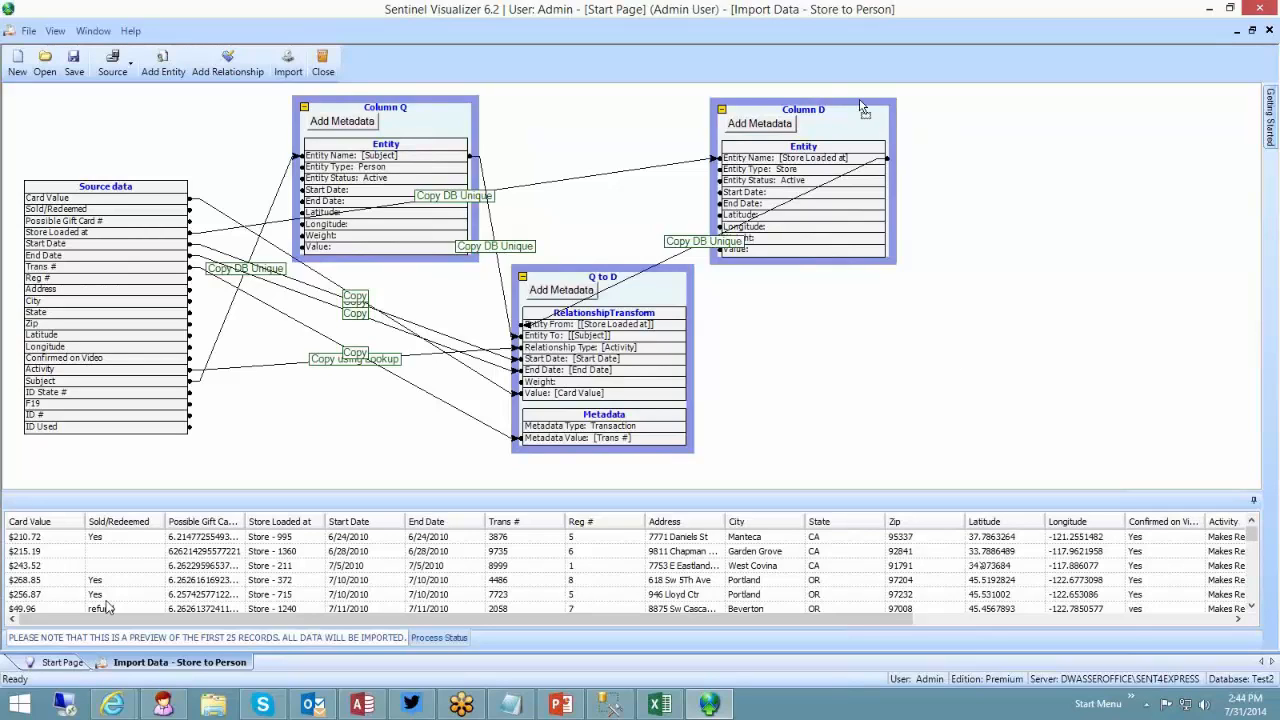
left_click_drag(860, 109, 897, 107)
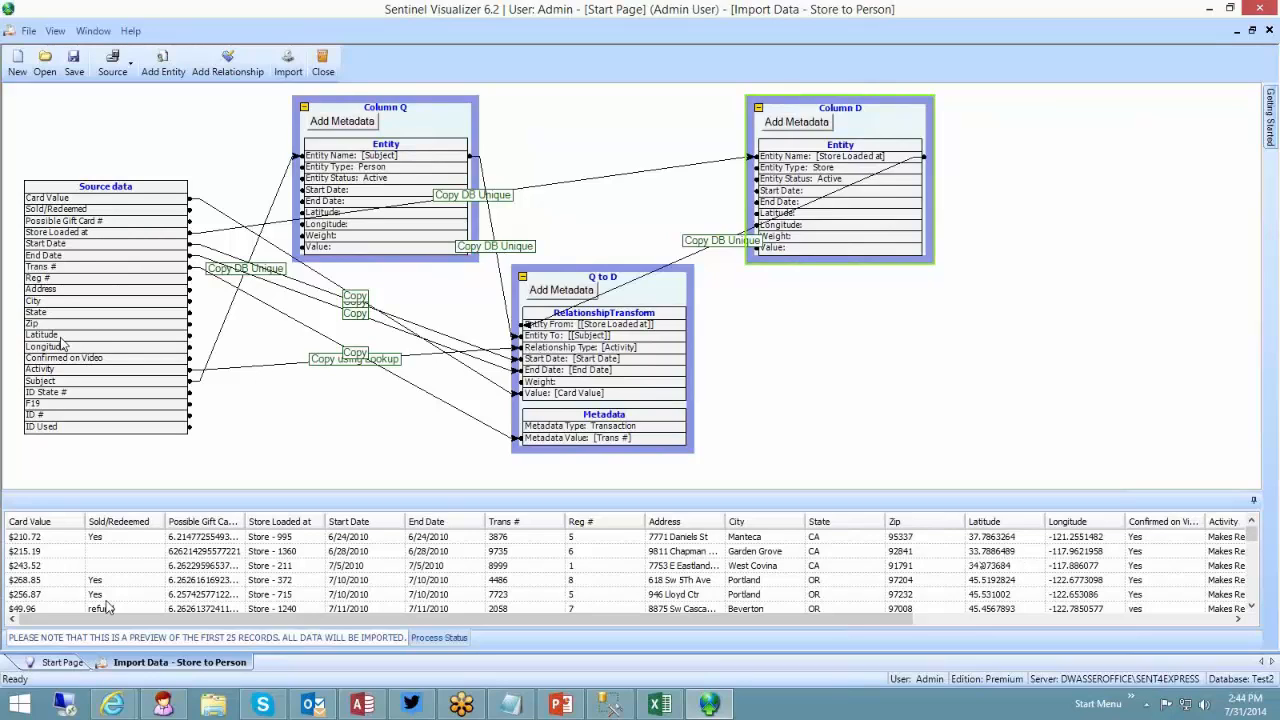
left_click_drag(189, 336, 730, 218)
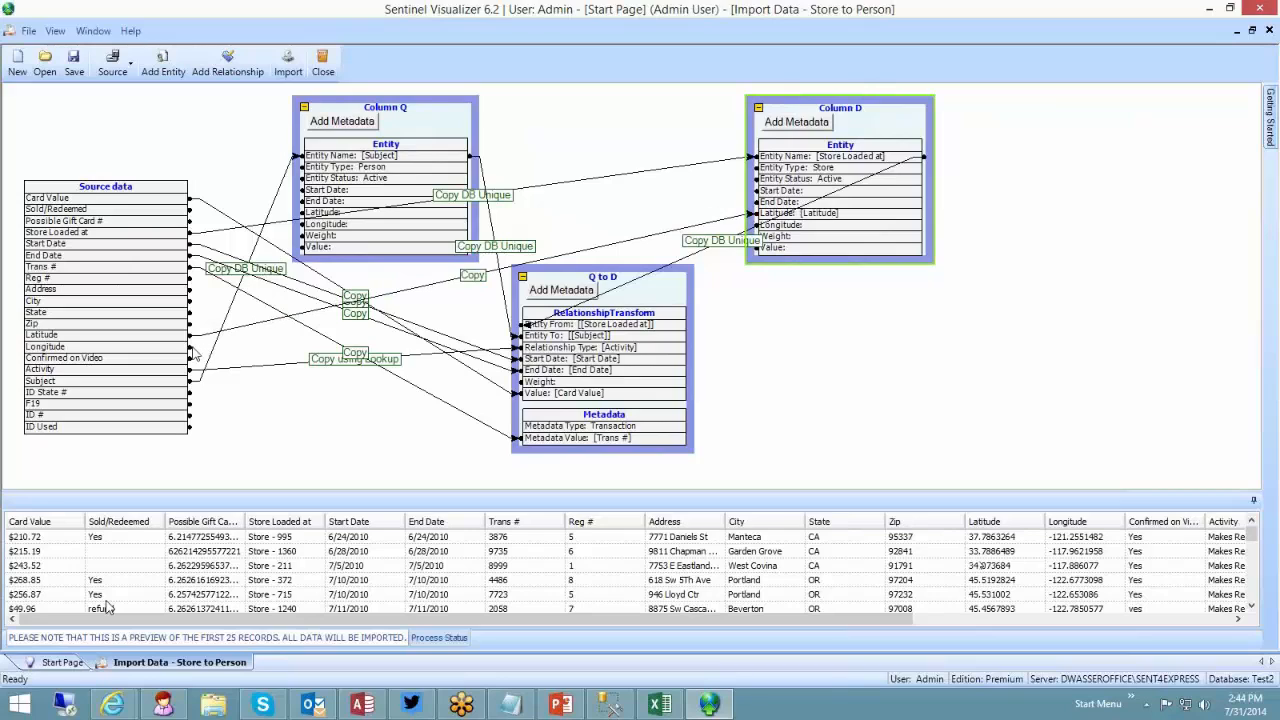
left_click_drag(358, 312, 728, 224)
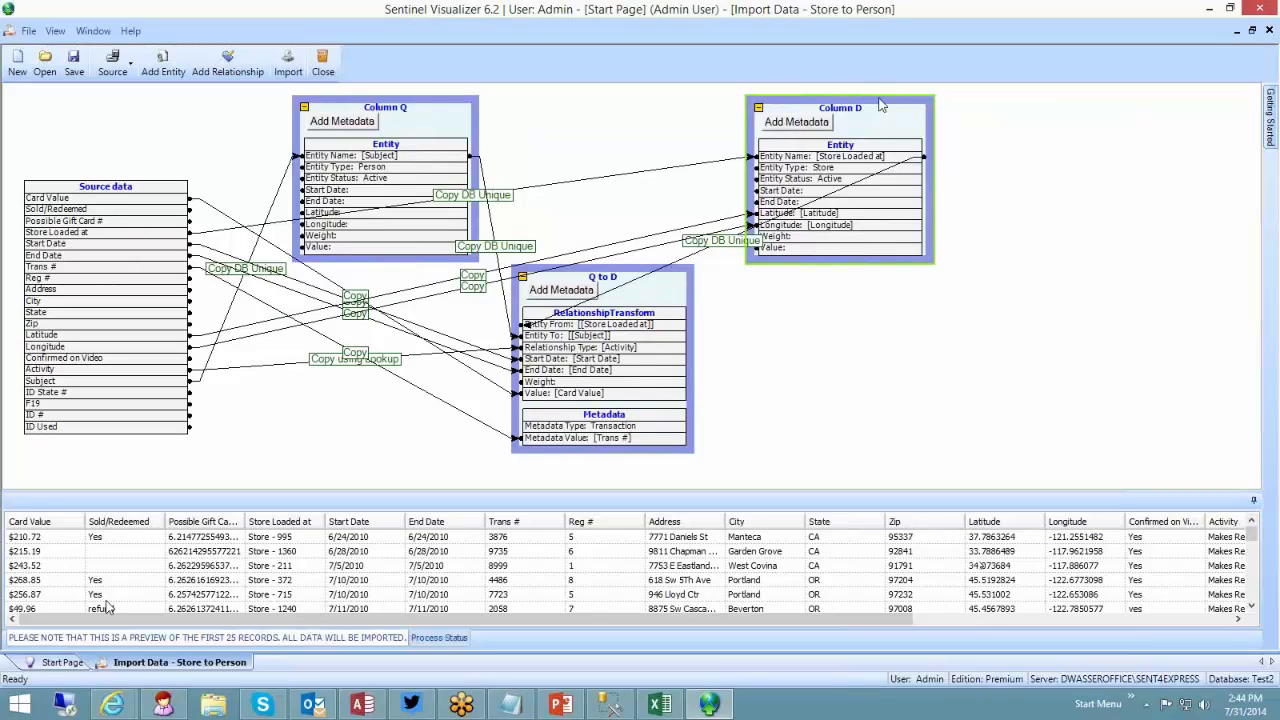
left_click_drag(880, 98, 937, 106)
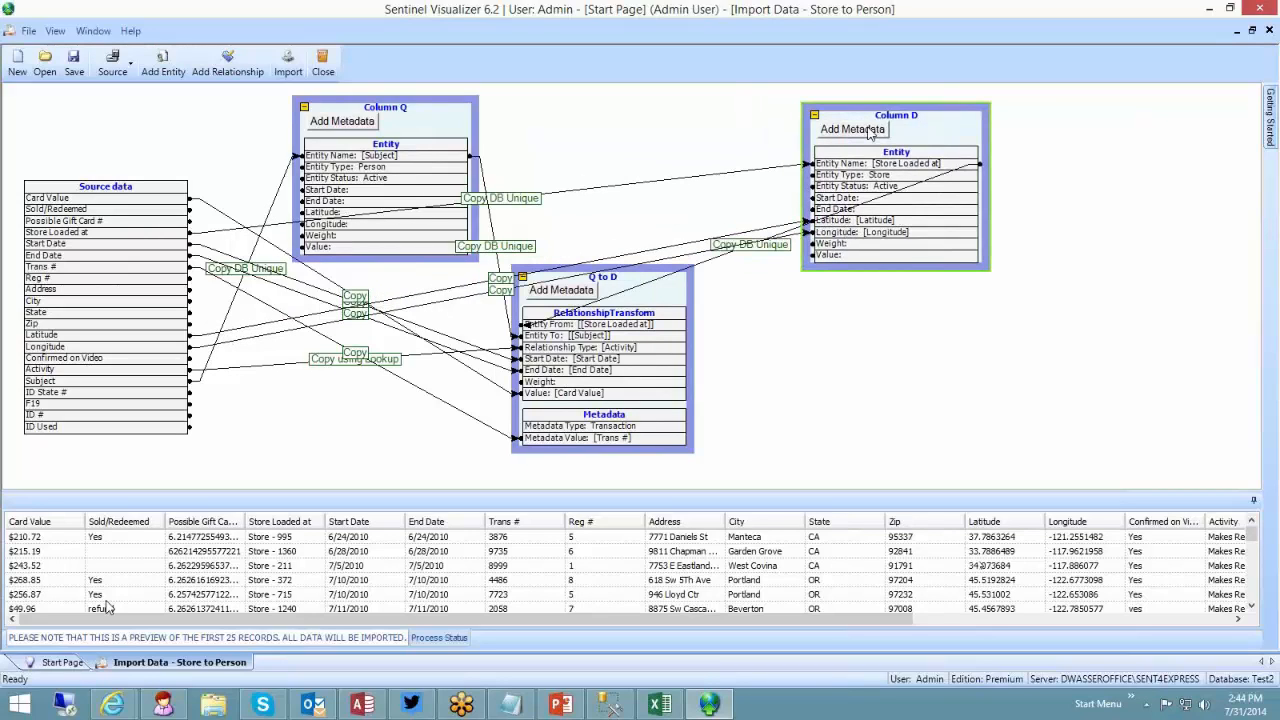
left_click_drag(838, 114, 773, 114)
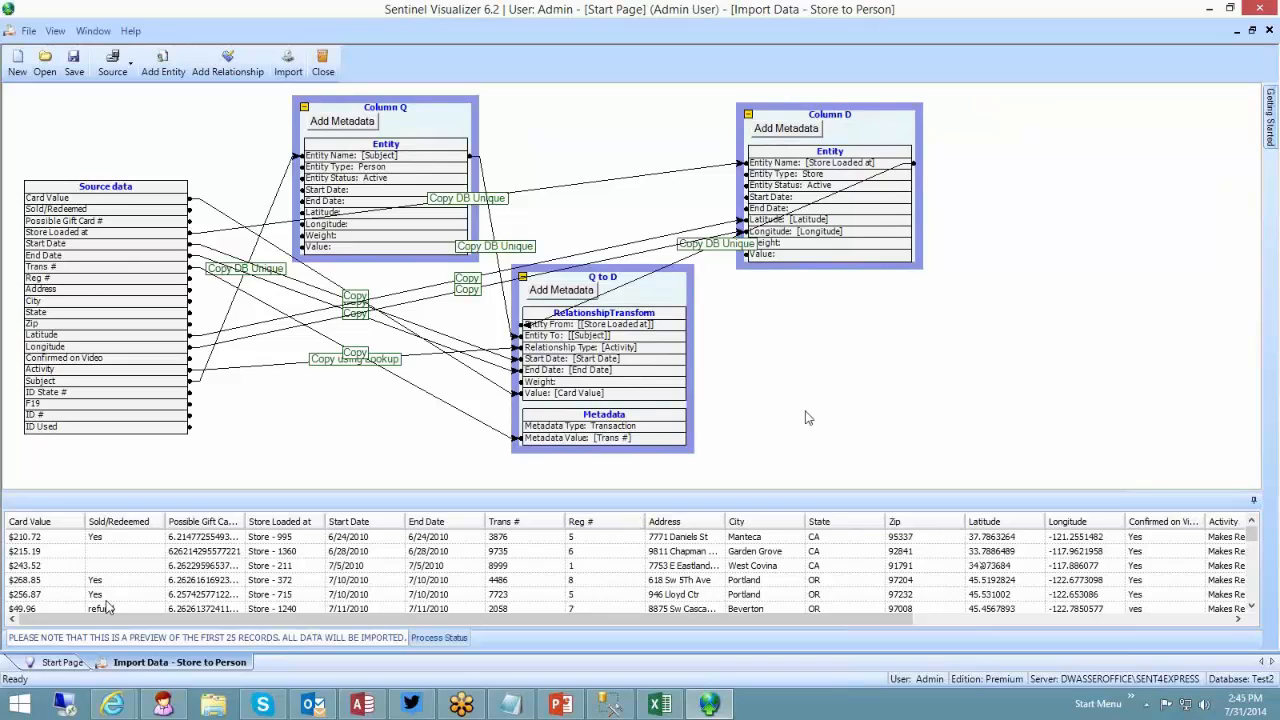
Step: Save the mapping with the new value and coordinate links over Store to Person.svi2
left_click(71, 62)
double_click(297, 150)
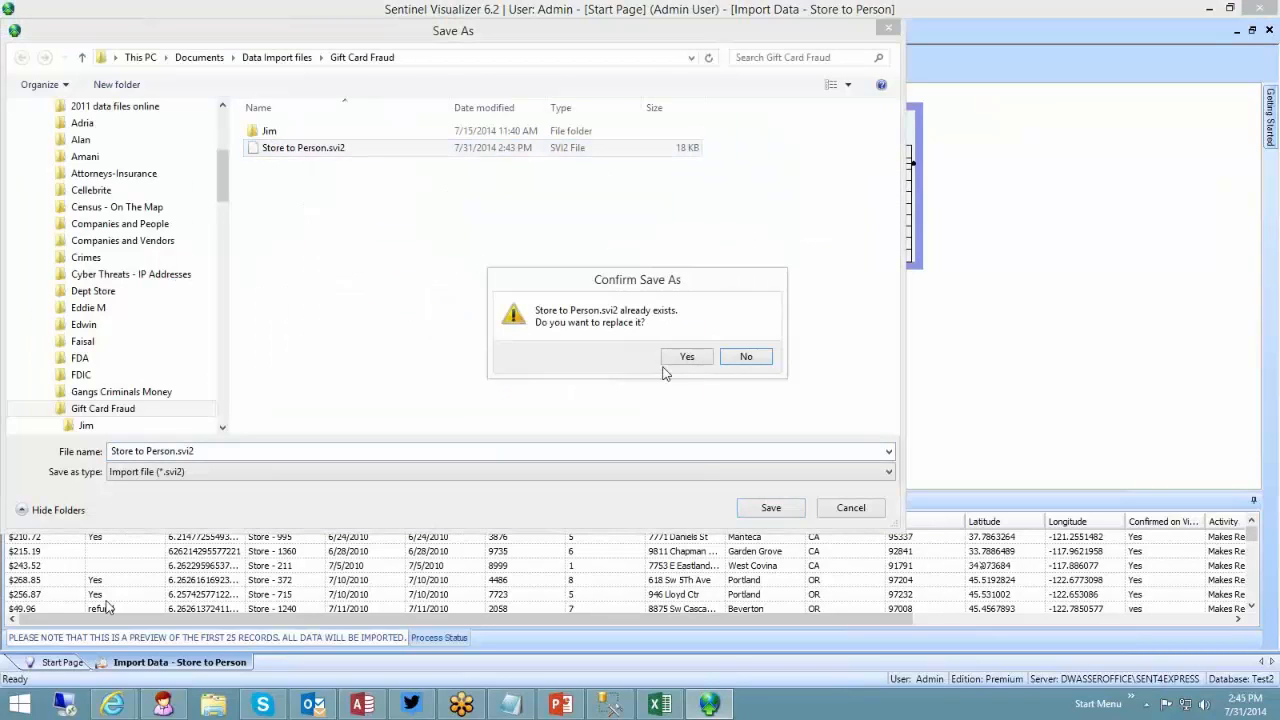
left_click(679, 362)
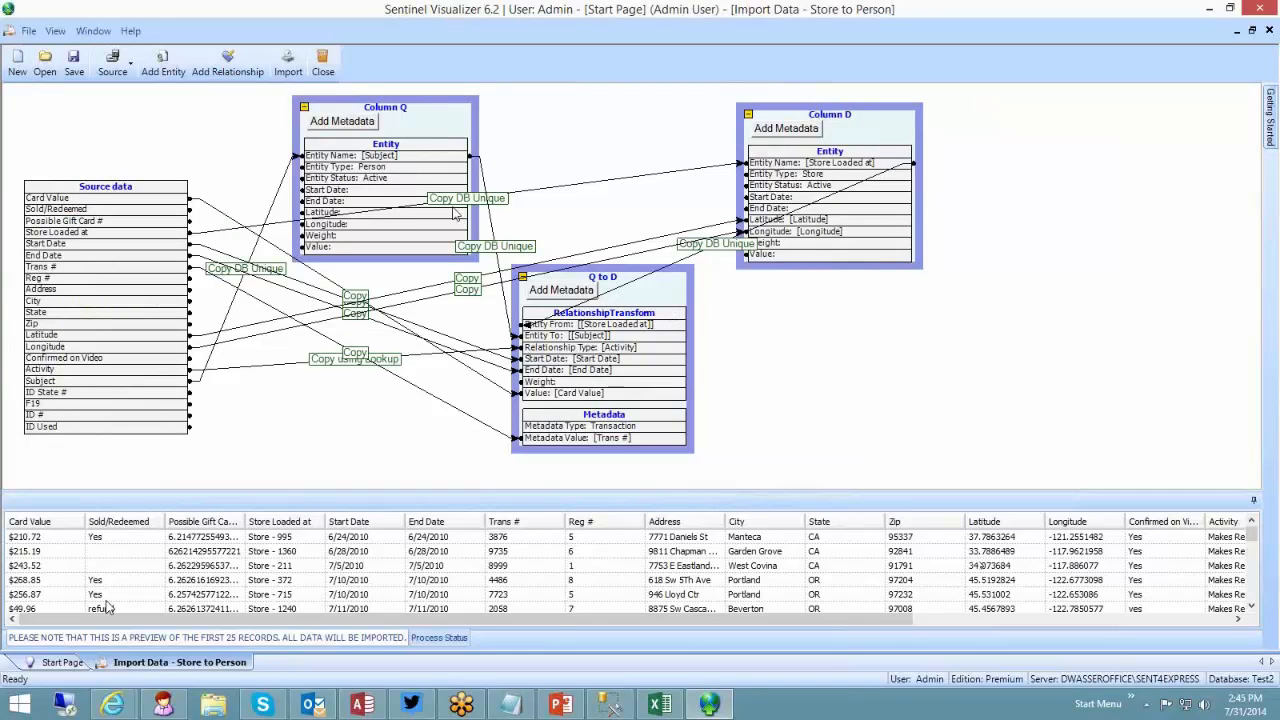
Step: Add another imported entity to the mapping, place it beyond Column D and set its entity type to Location
left_click(170, 72)
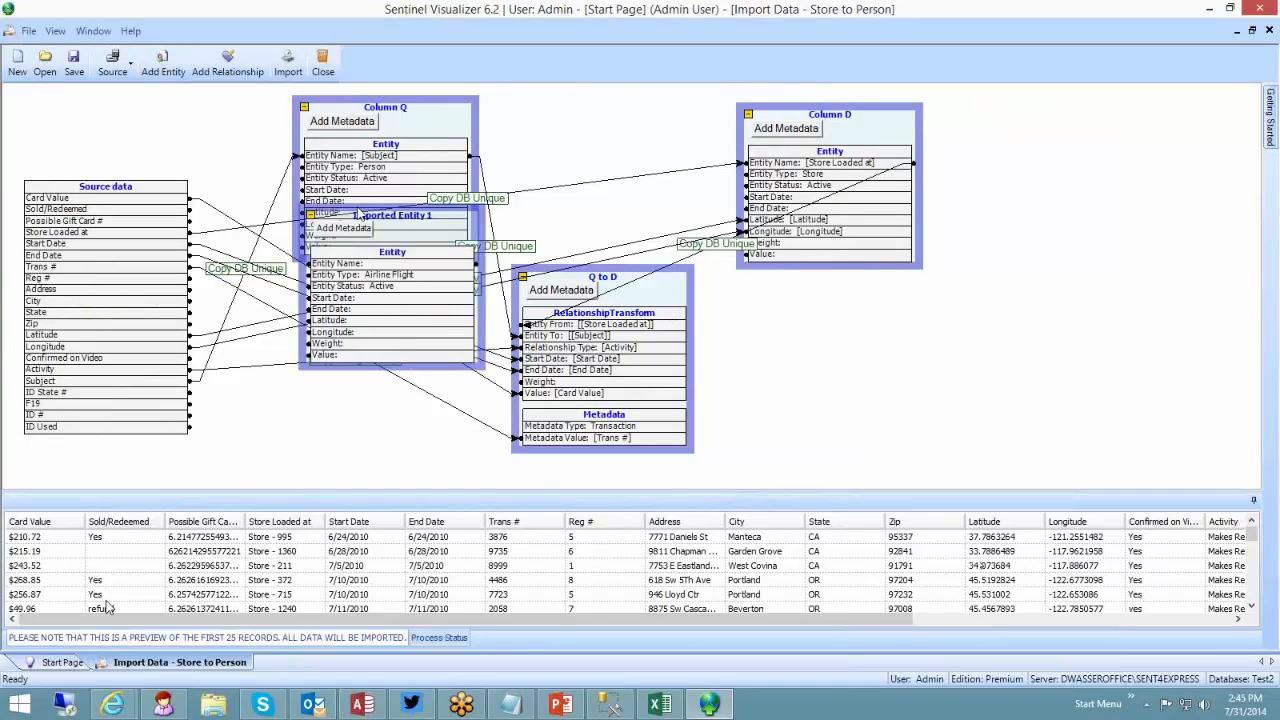
left_click_drag(362, 212, 1049, 98)
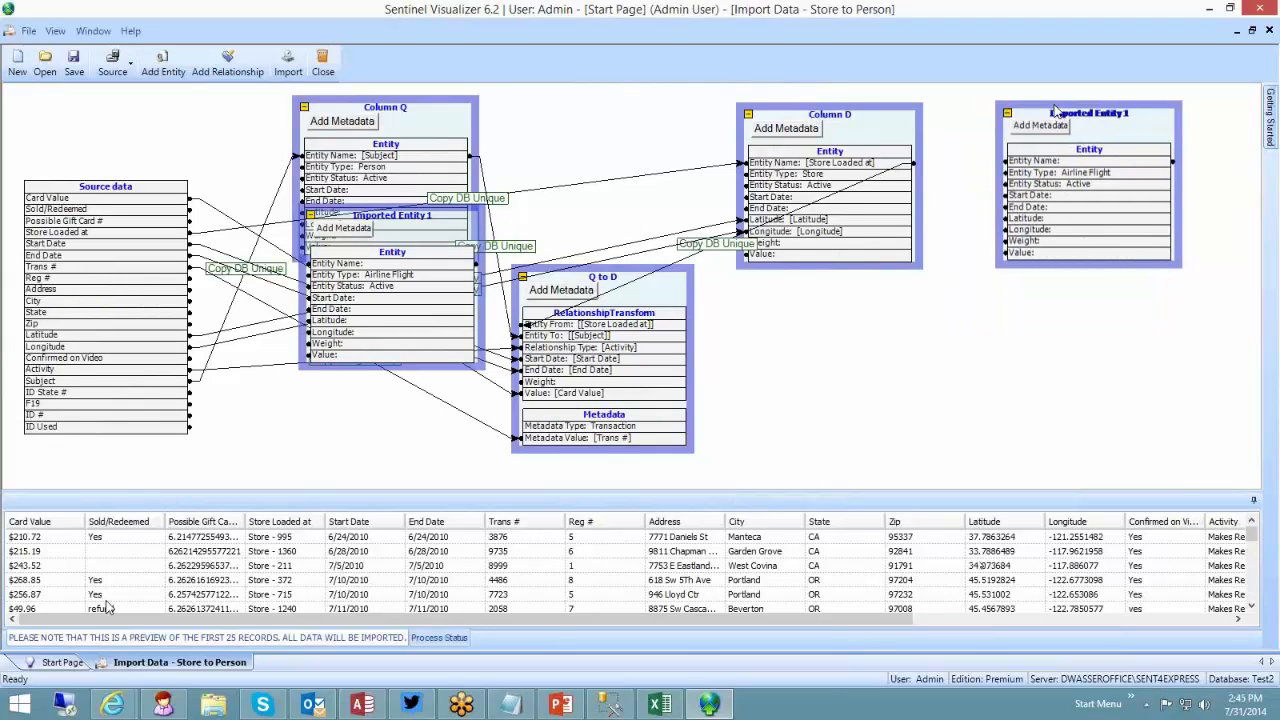
left_click(1127, 180)
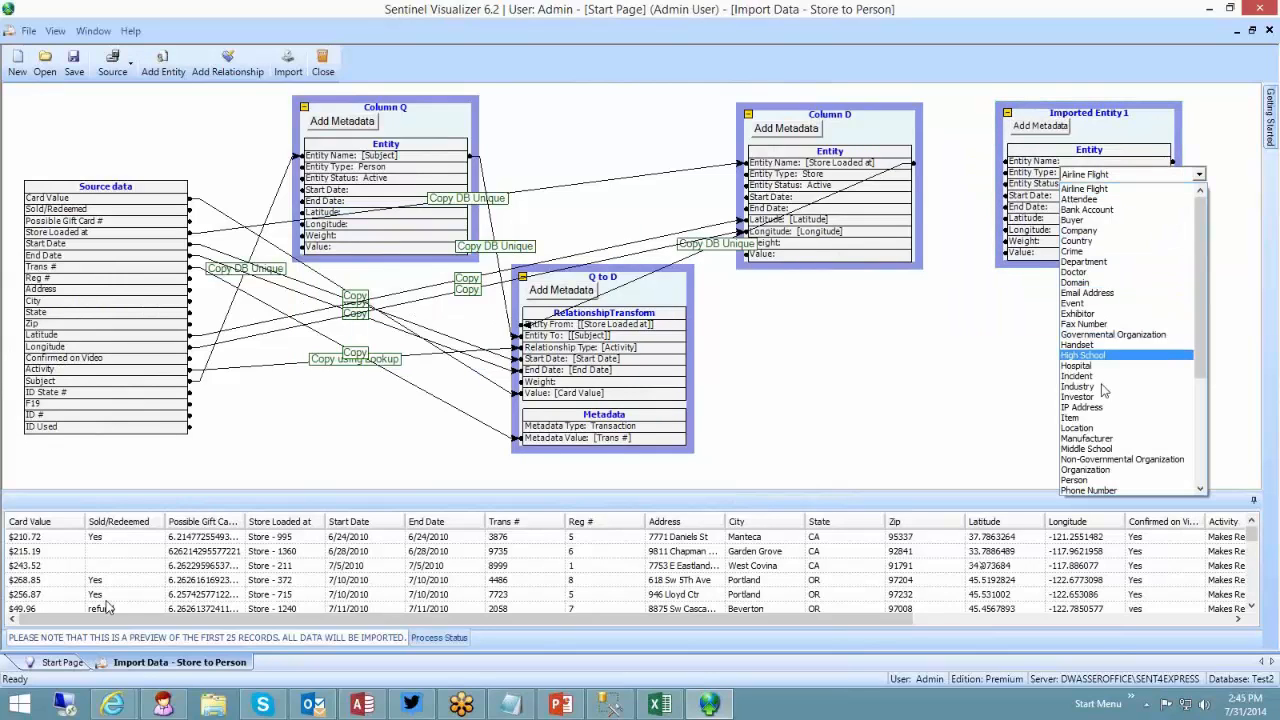
left_click(1080, 427)
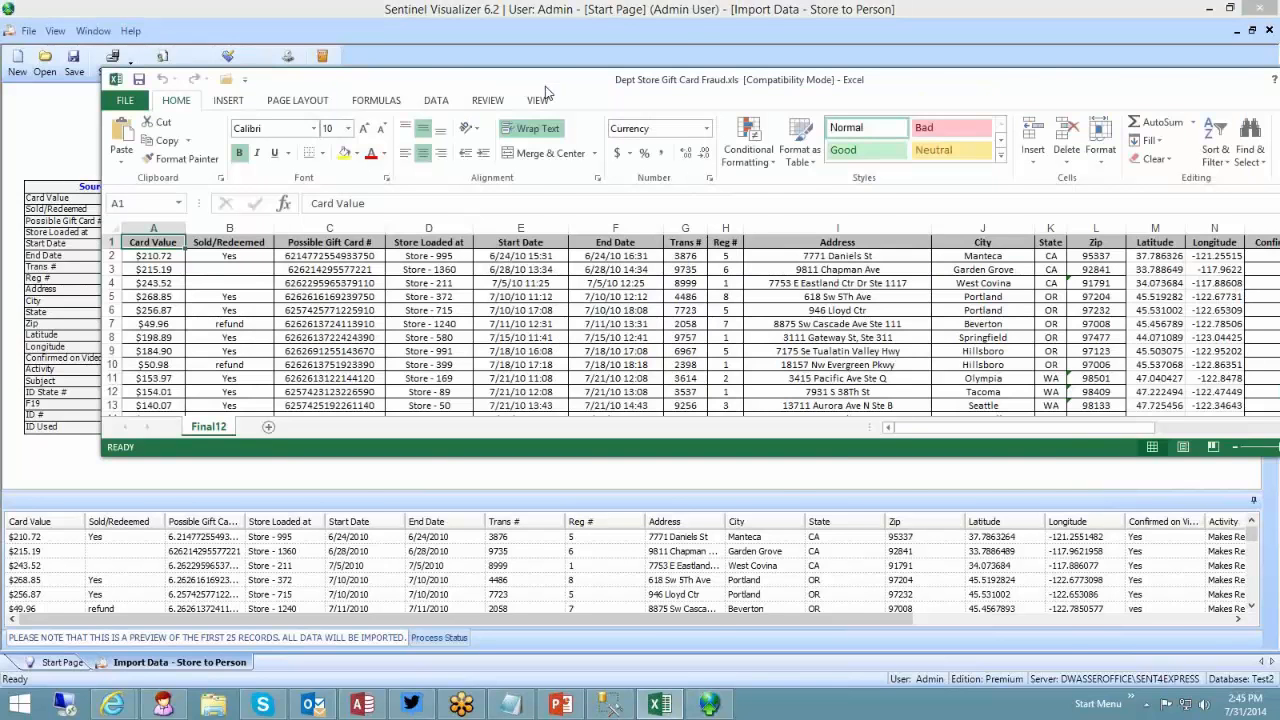
Step: Maximize the gift card fraud workbook in Excel and examine how the Address, City, State and Zip columns hold the store locations
double_click(545, 85)
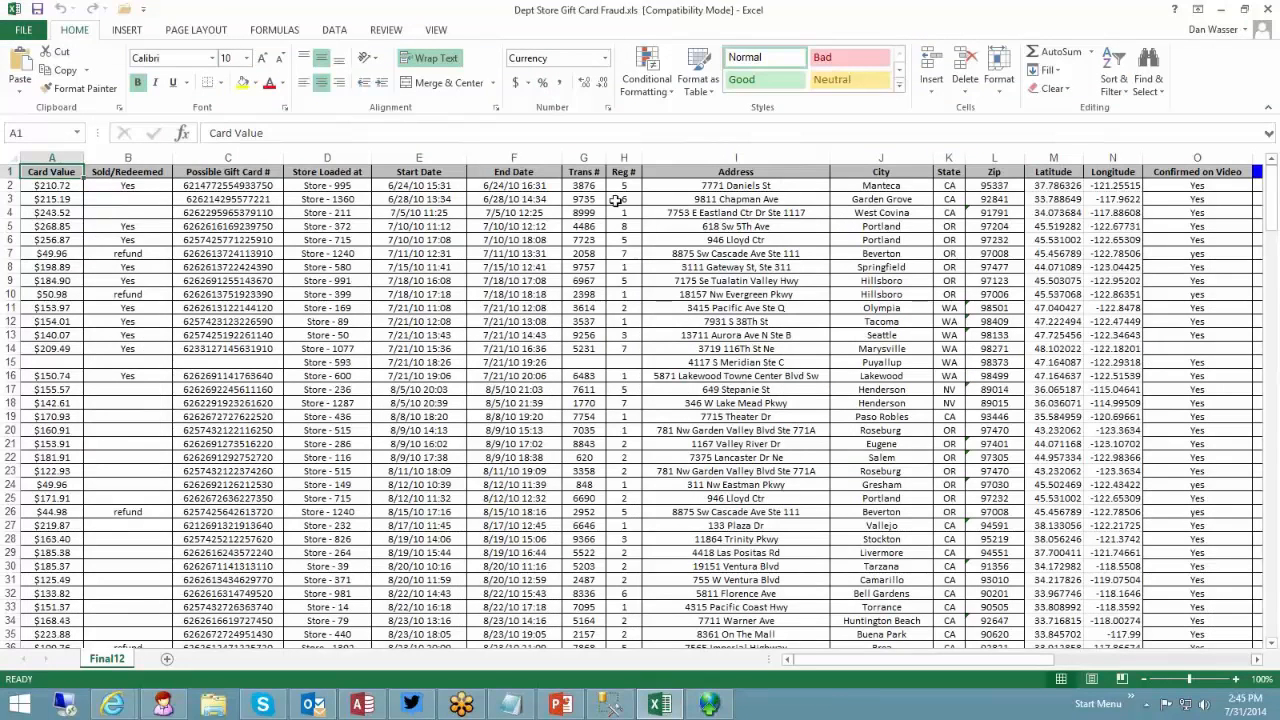
left_click_drag(723, 159, 1000, 159)
left_click(776, 183)
key("Right")
key("Right")
key("Right")
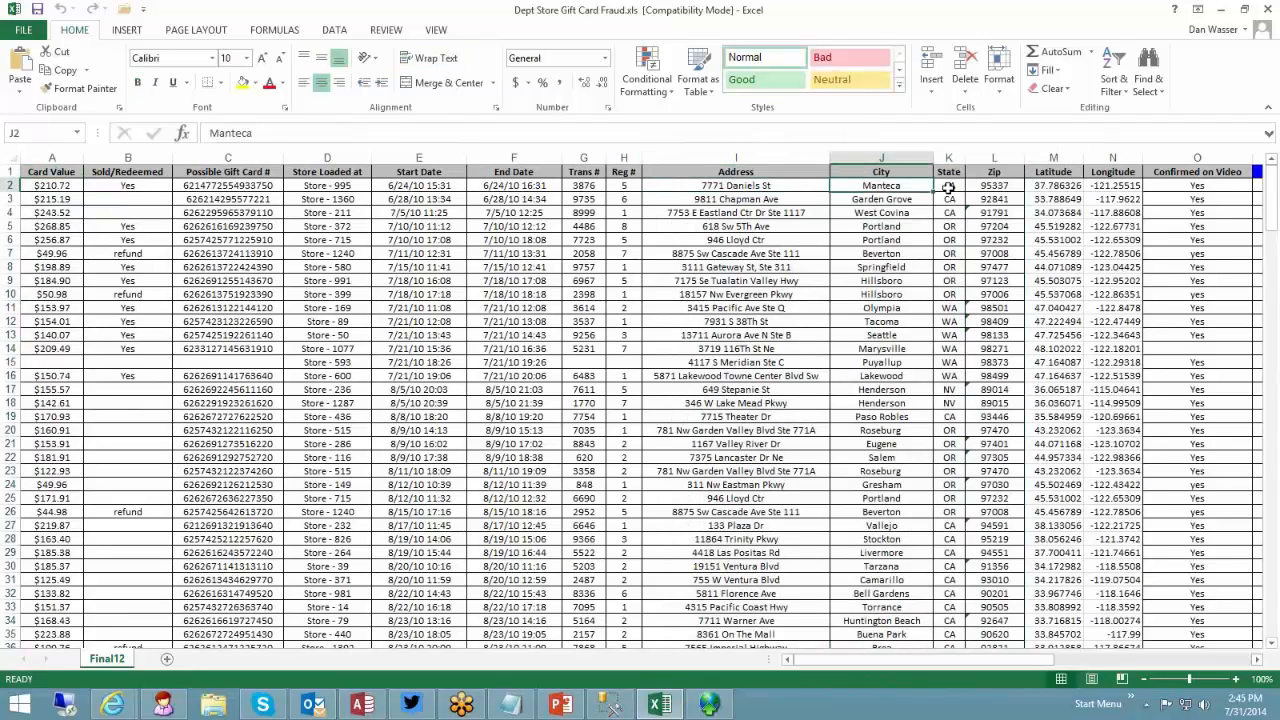
left_click(893, 185)
left_click(955, 159)
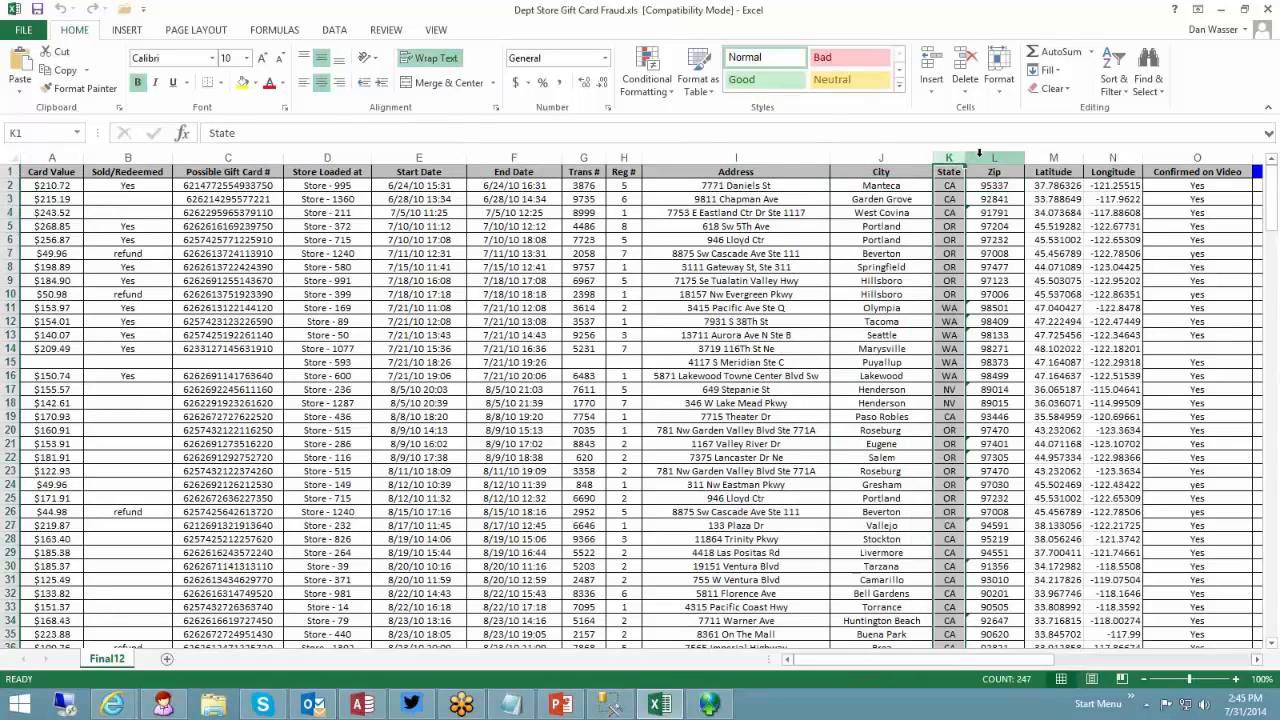
left_click(750, 186)
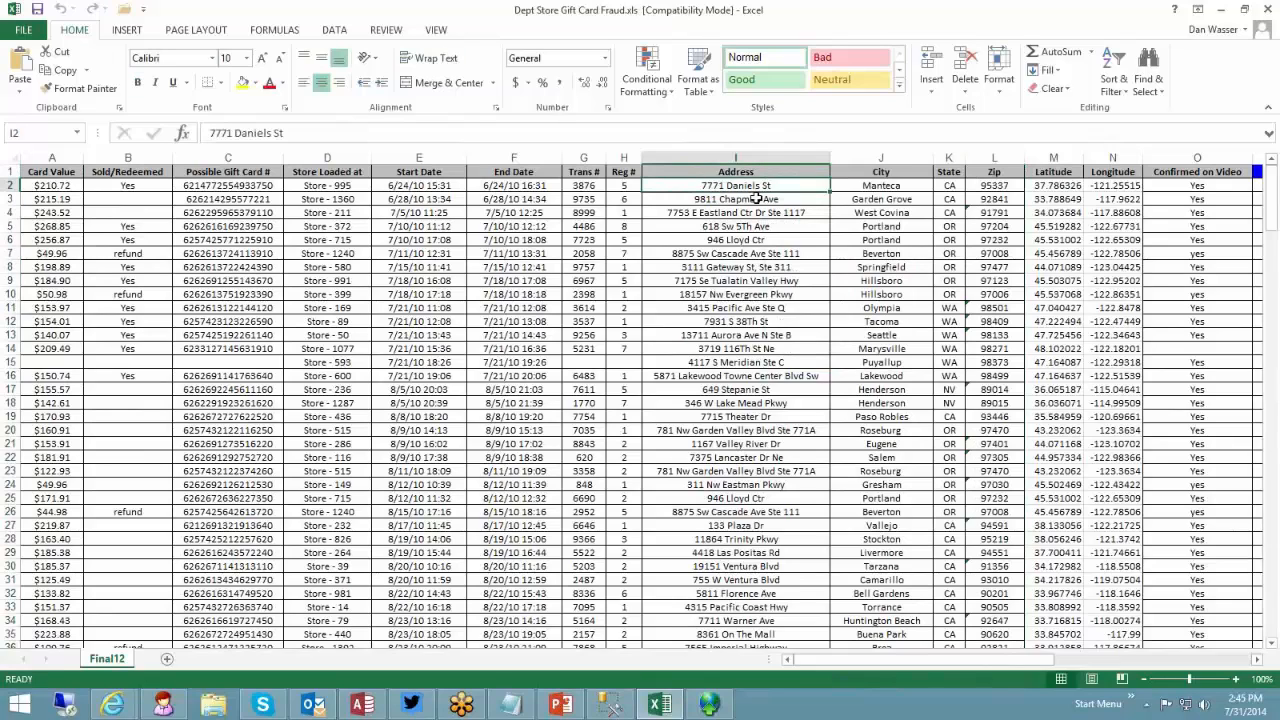
left_click_drag(285, 134, 207, 135)
left_click(279, 133)
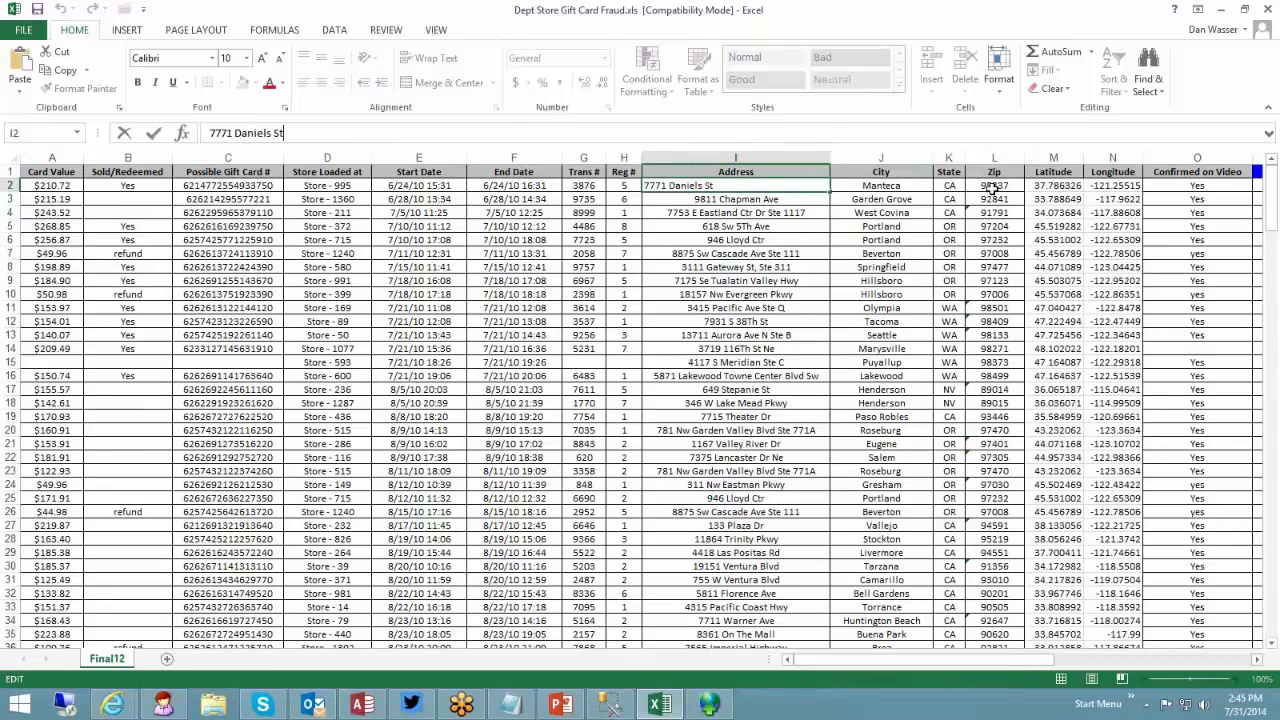
left_click(993, 188)
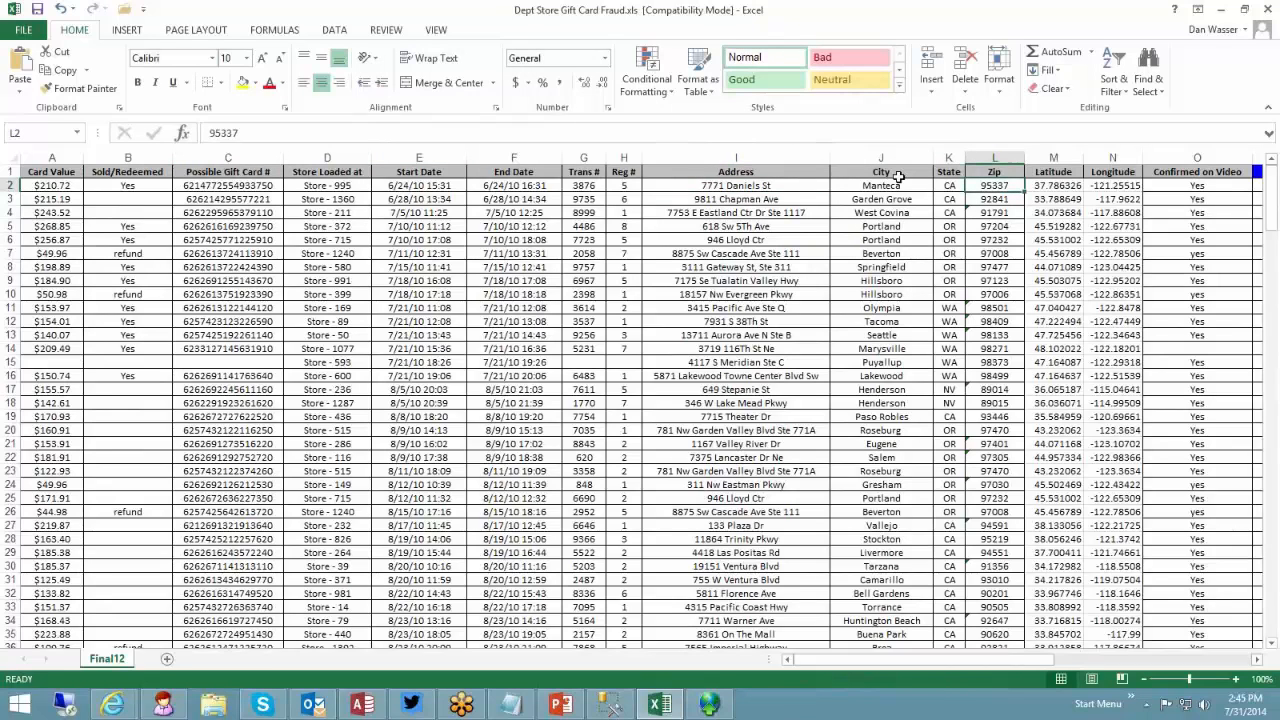
key("Left")
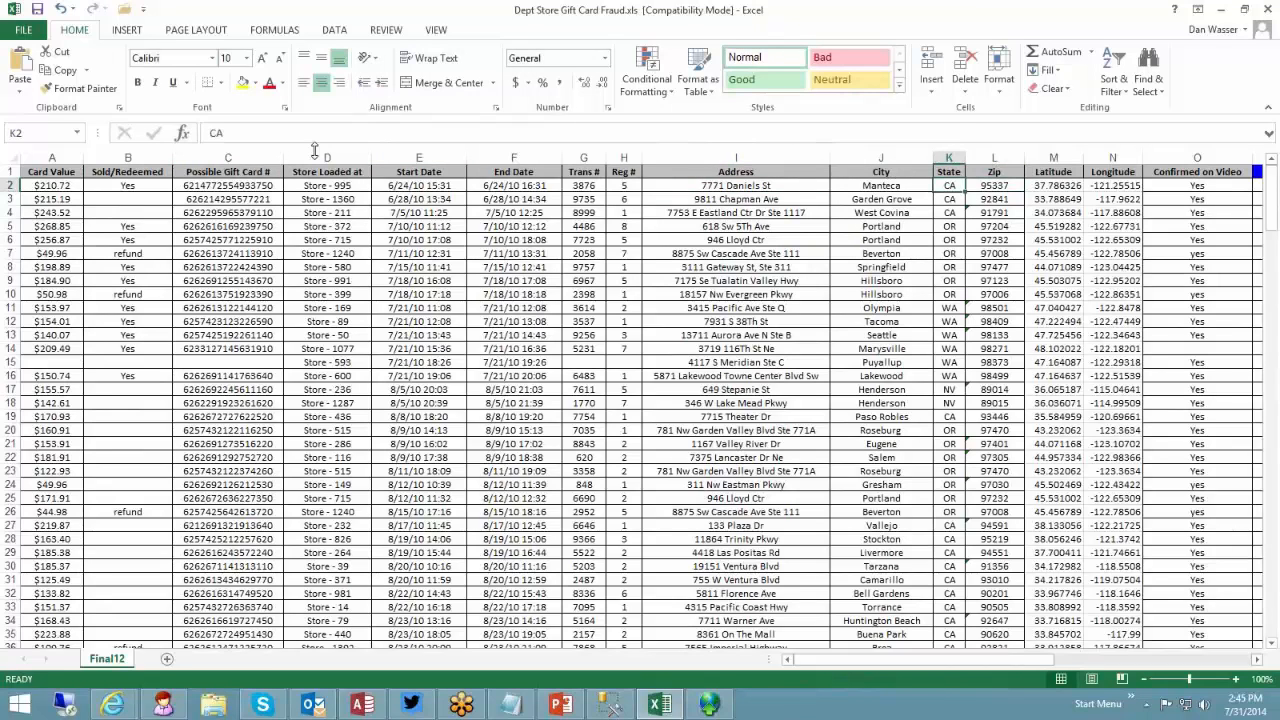
left_click(857, 188)
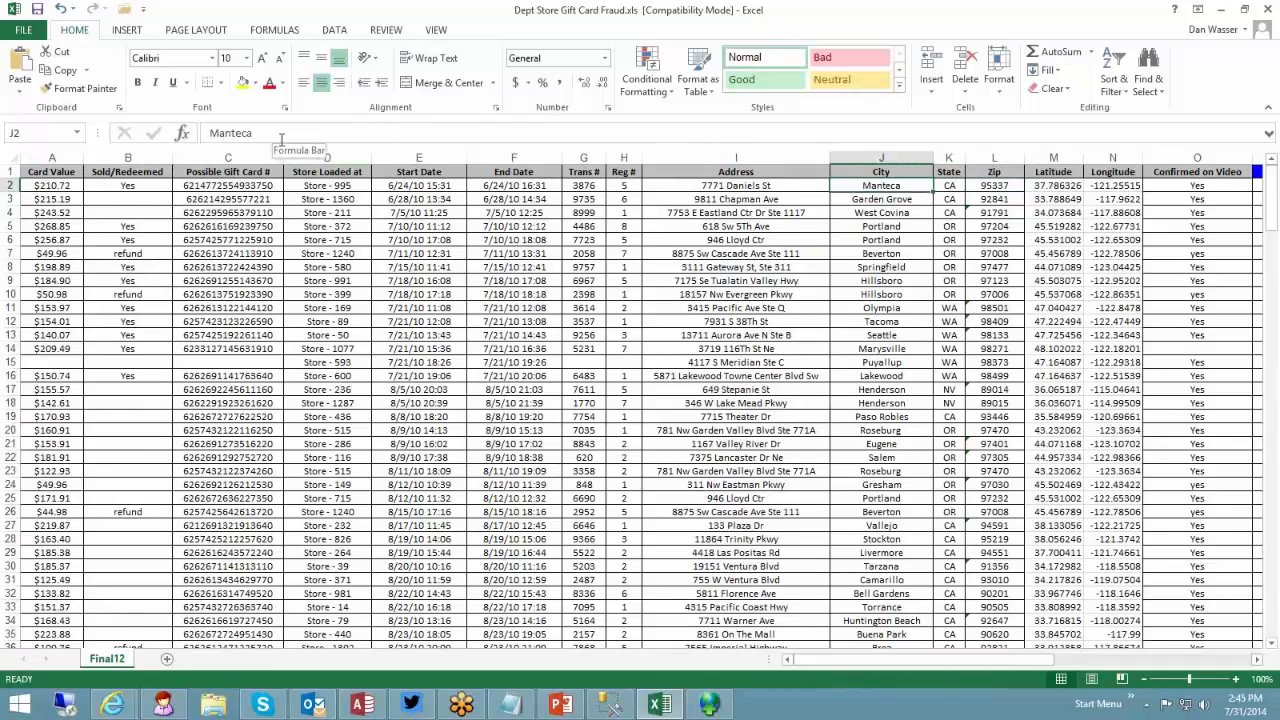
Step: Examine the individual City, State and Zip values of the first store rows, leaving the cells unedited
left_click(228, 135)
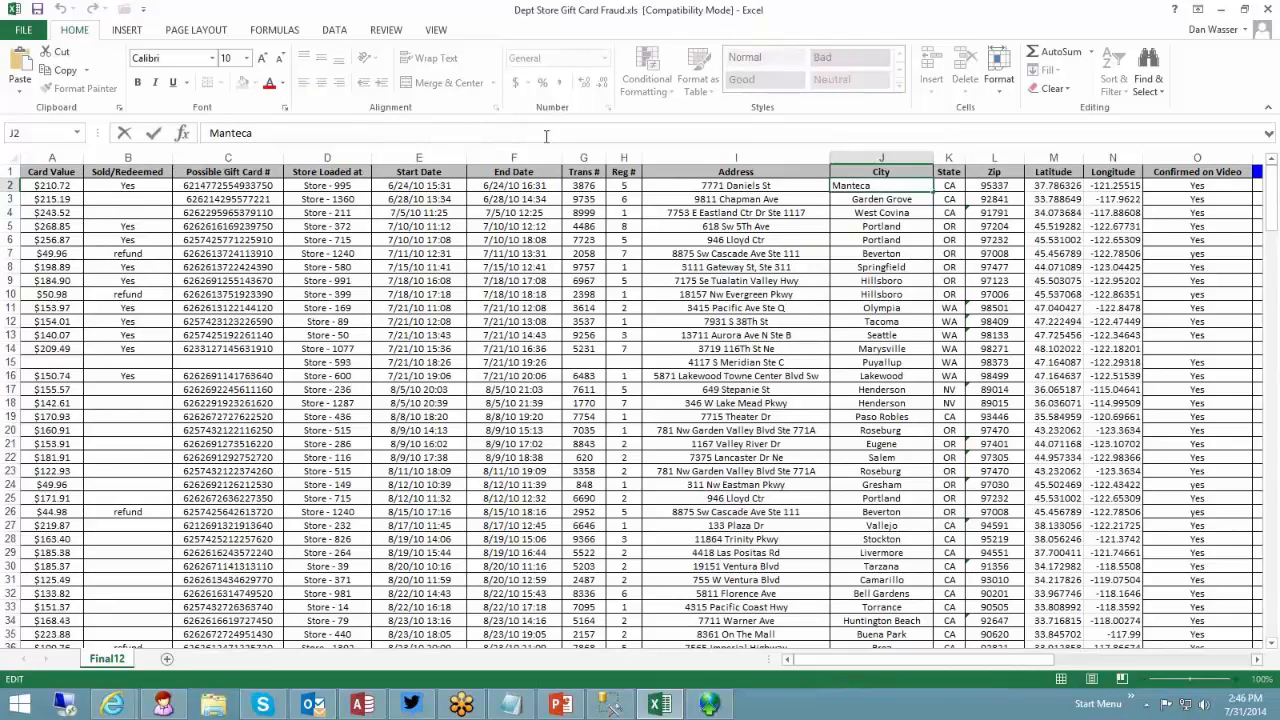
left_click(878, 200)
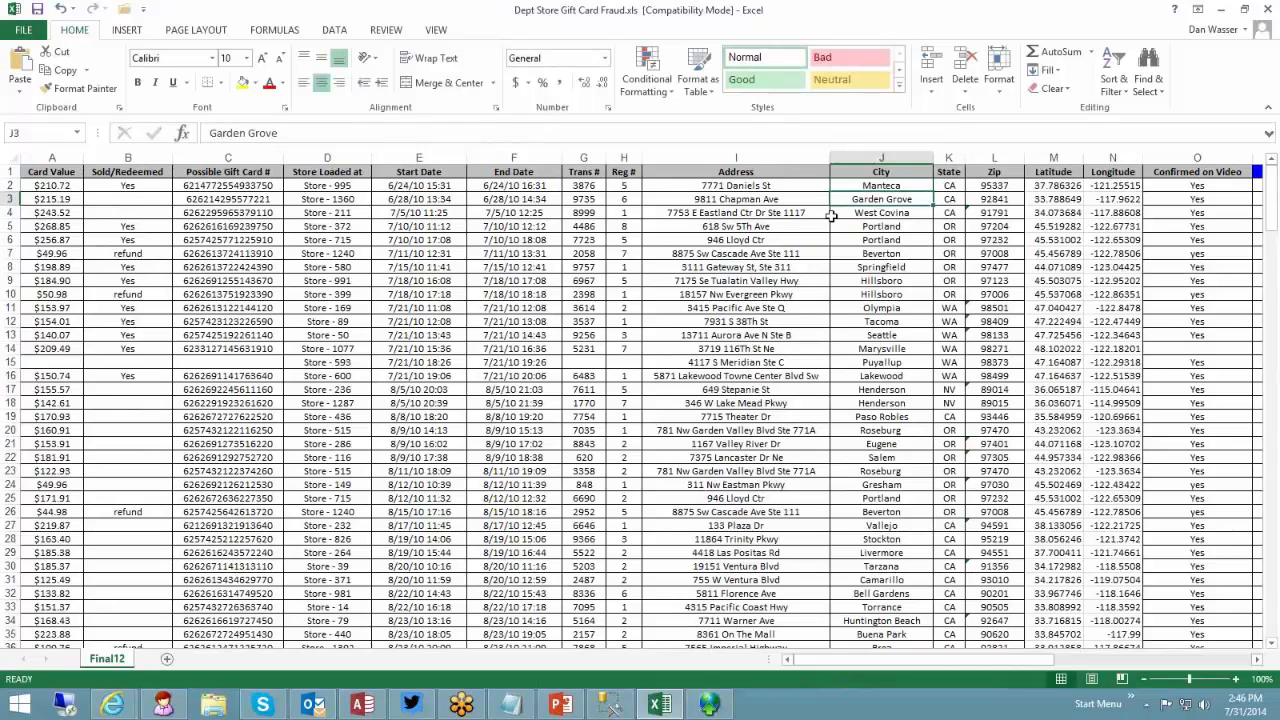
left_click(948, 157)
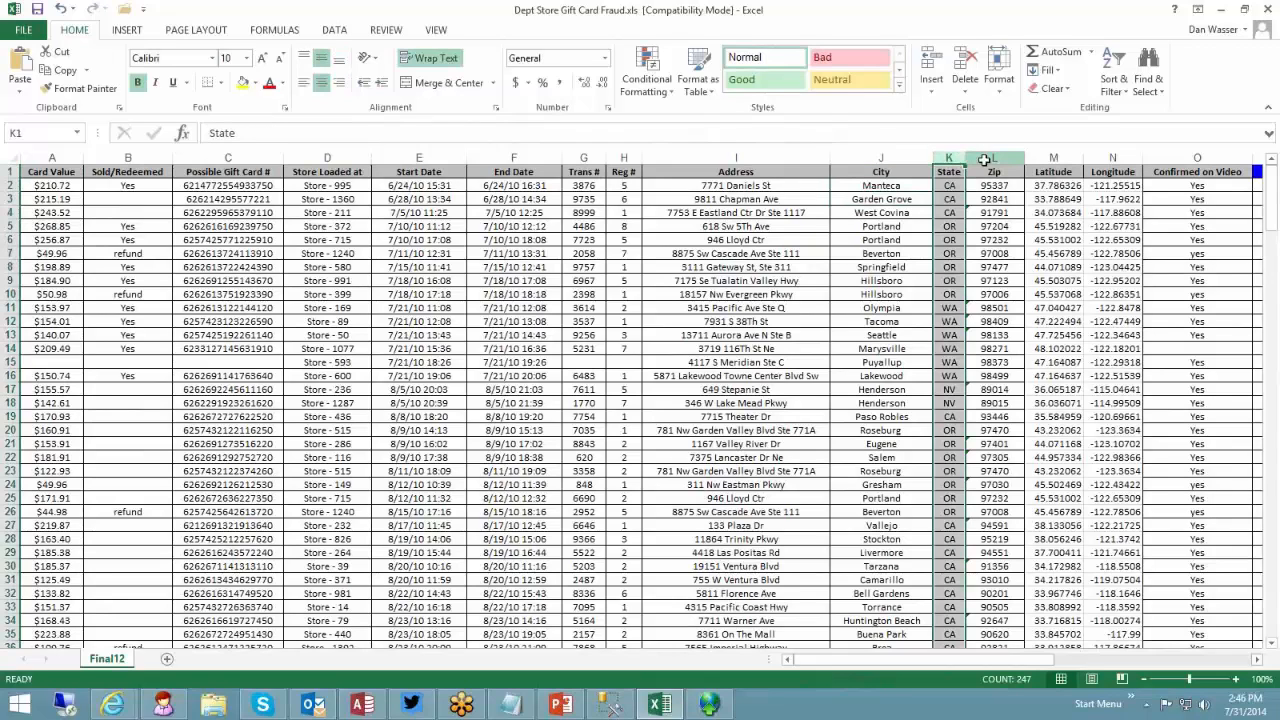
left_click(986, 186)
left_click(255, 134)
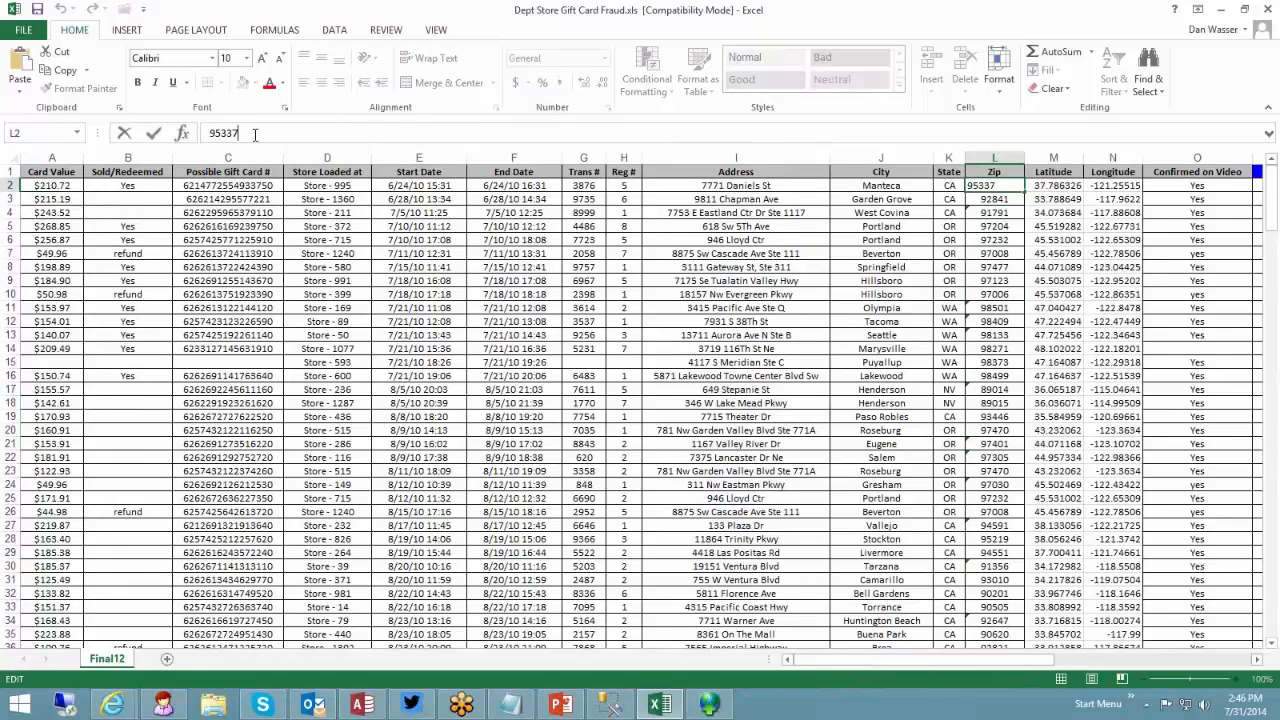
key("Escape")
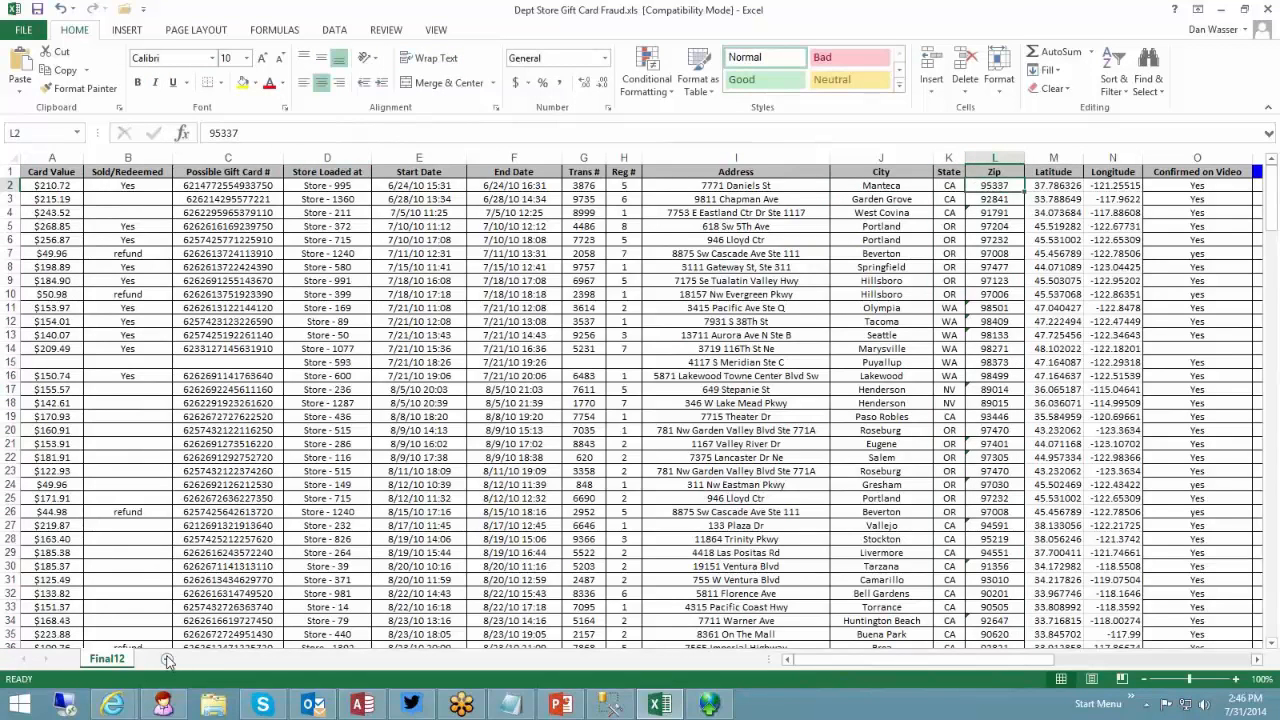
Step: Add a new worksheet, widen column A and enter a sample one-line address with street, city, state and zip in A1
left_click(167, 661)
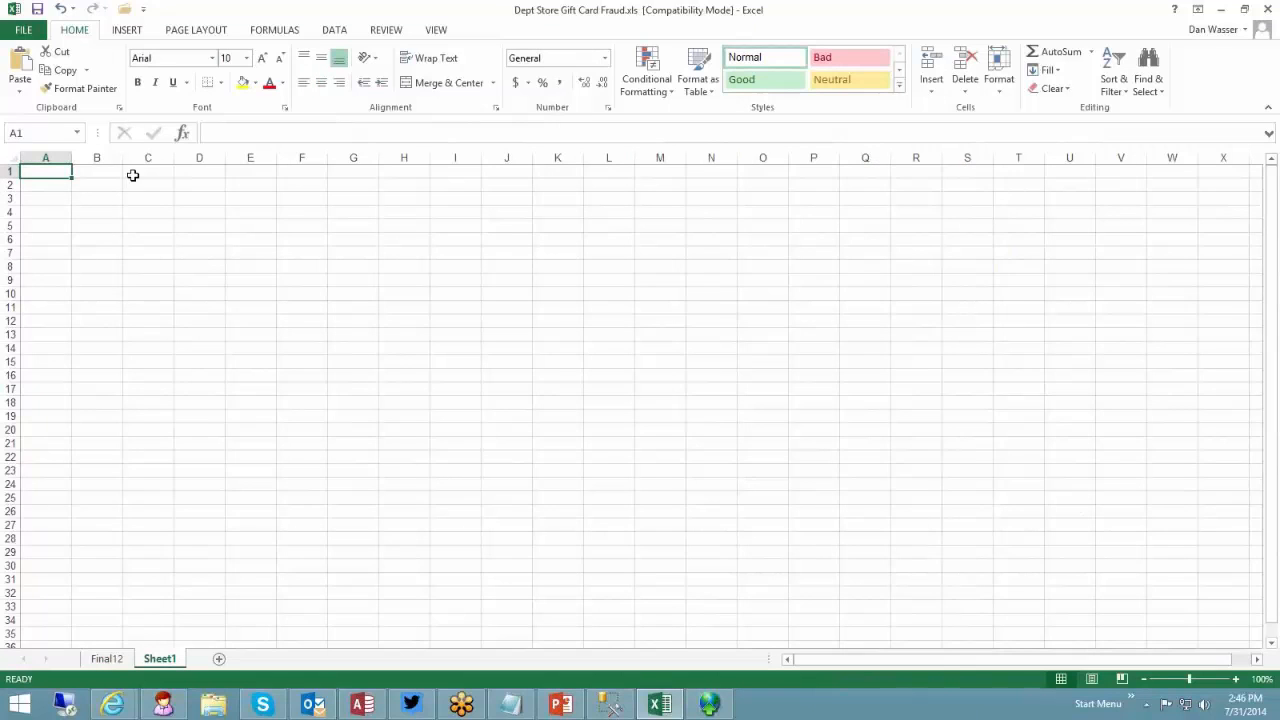
left_click_drag(71, 158, 347, 165)
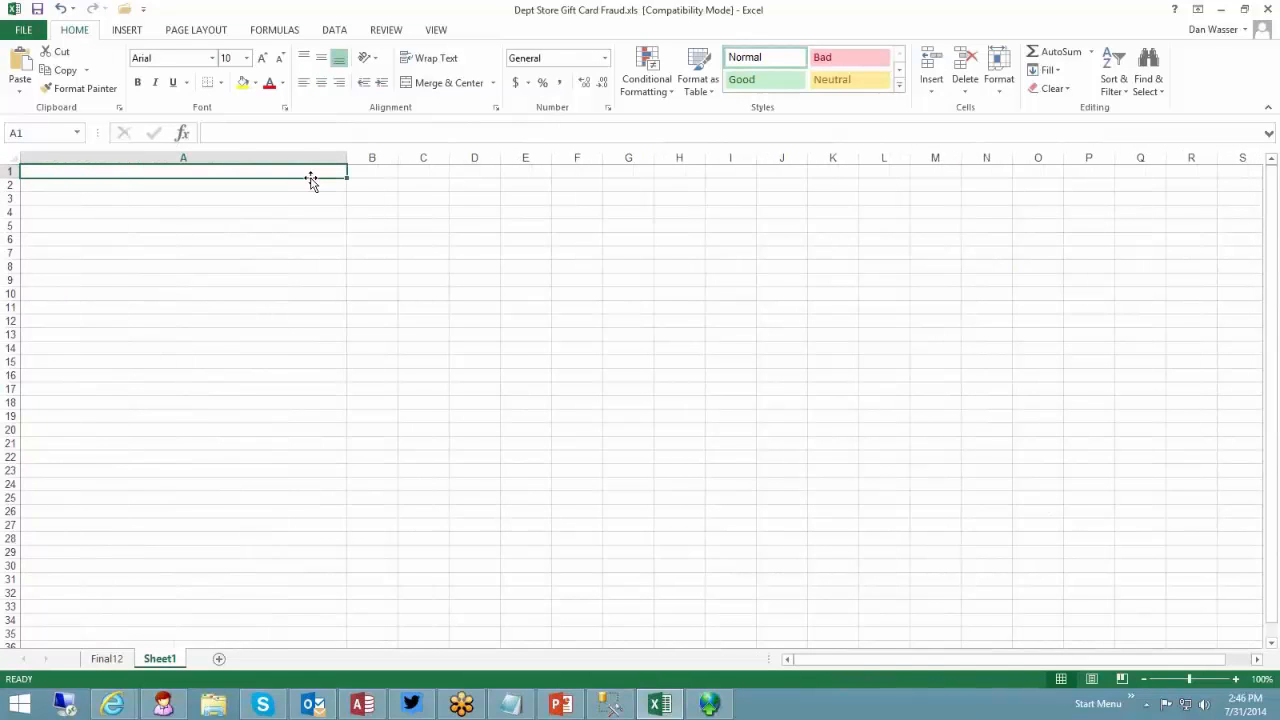
type("'")
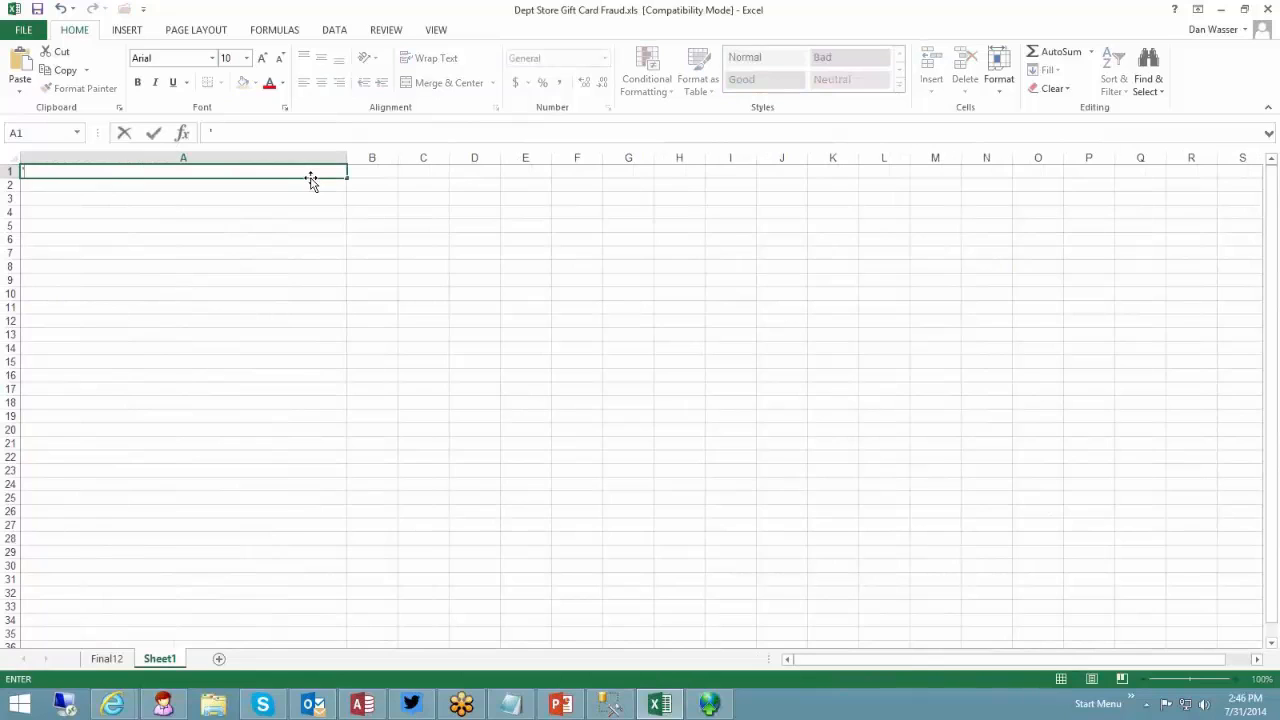
type("123 Main Street, ANyt")
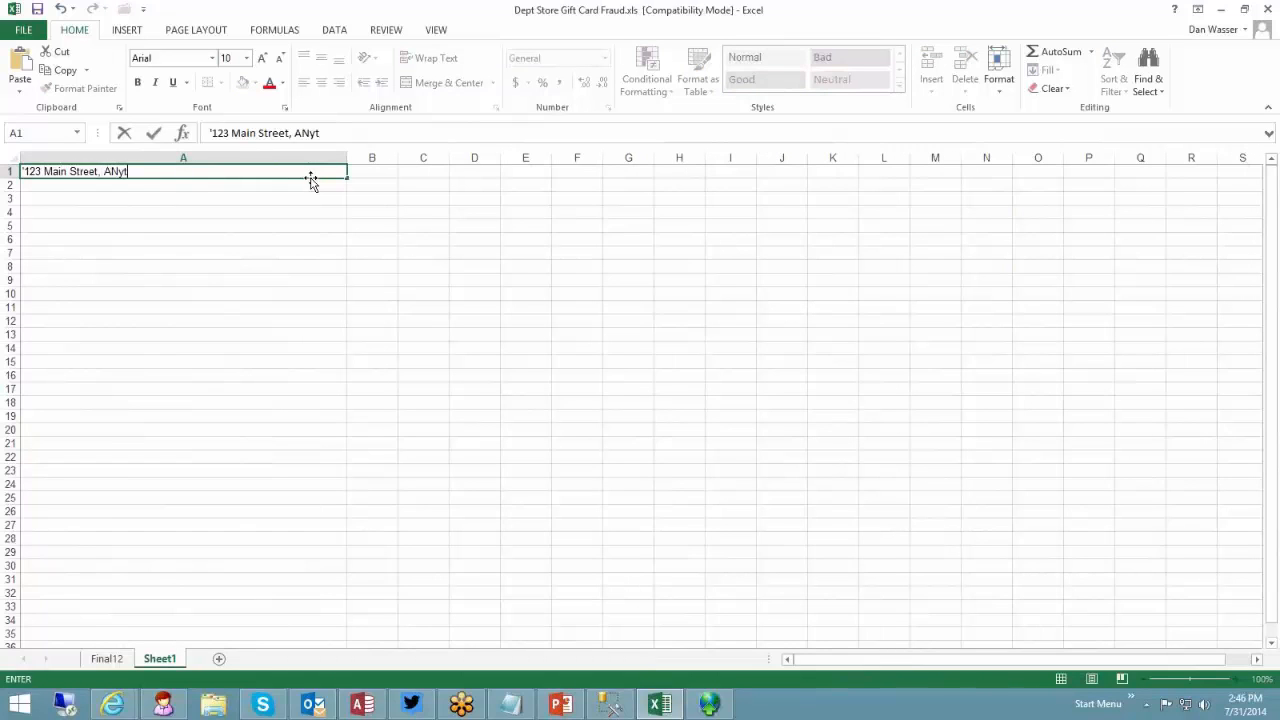
type("own, ")
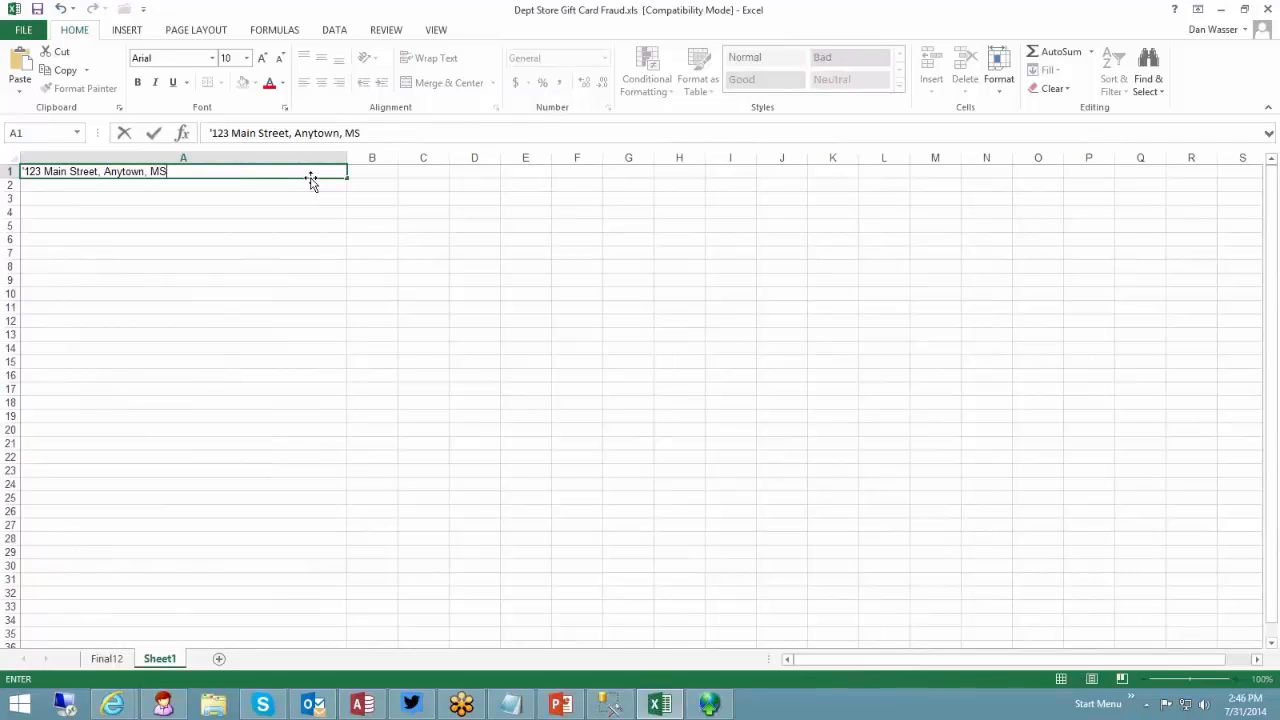
type("MD, 20903")
key("Return")
key("Up")
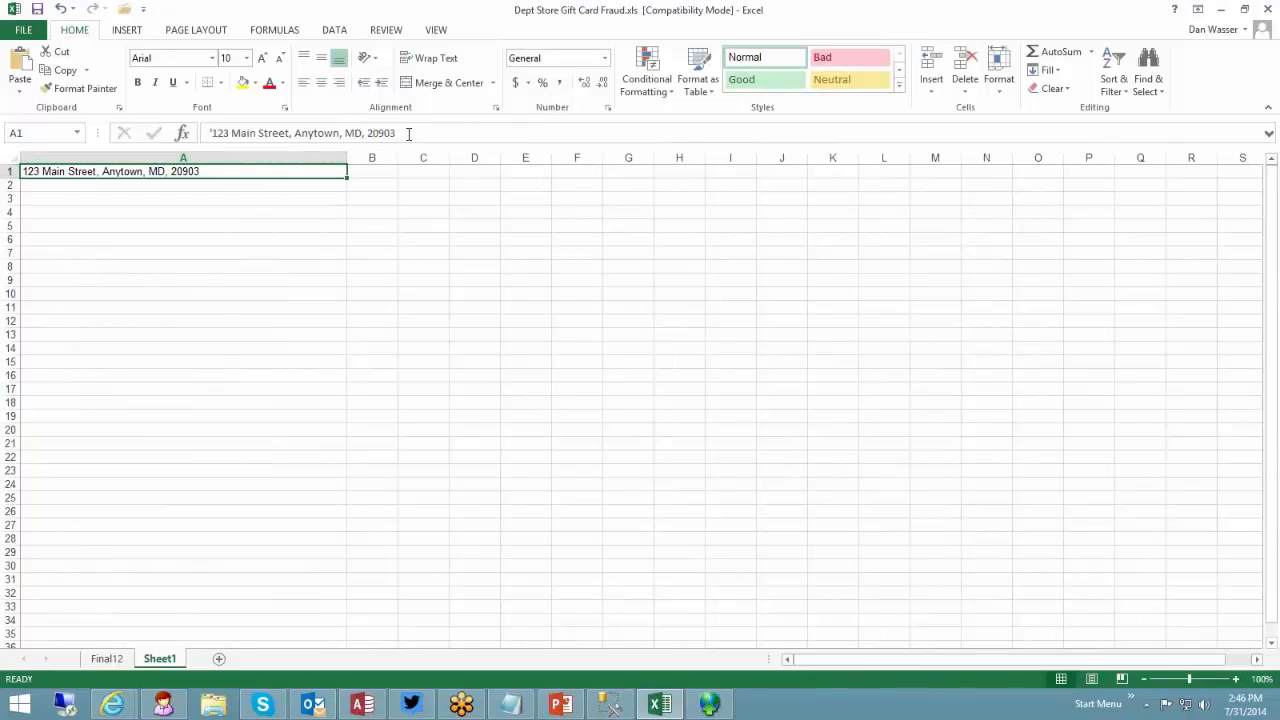
Step: Review the full address text in A1 and close the workbook without saving the changes
left_click_drag(400, 133, 211, 133)
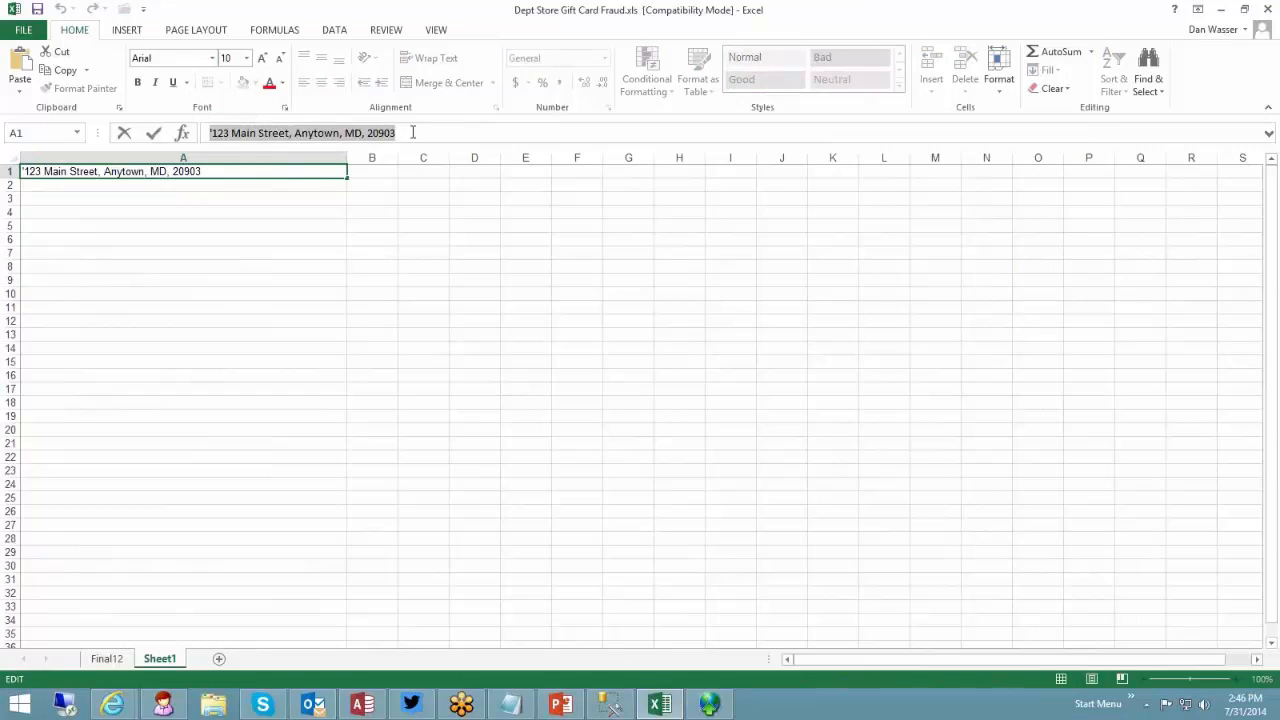
key("Escape")
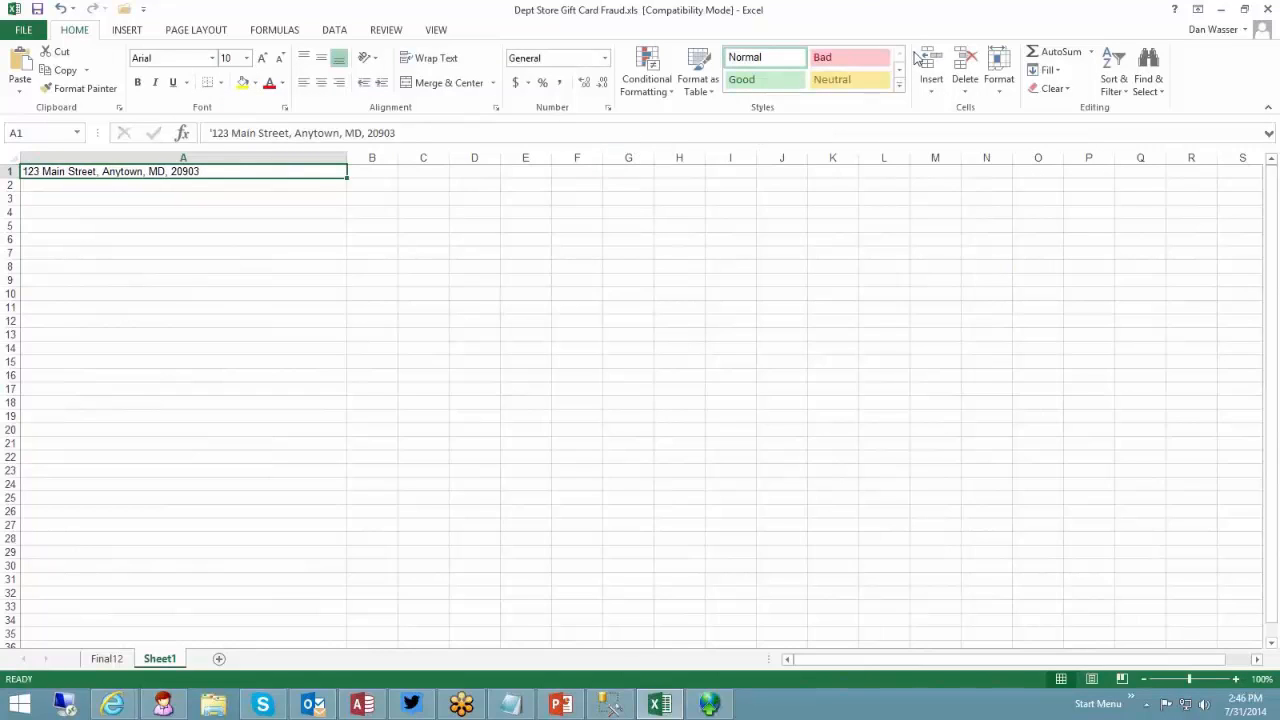
left_click(1268, 10)
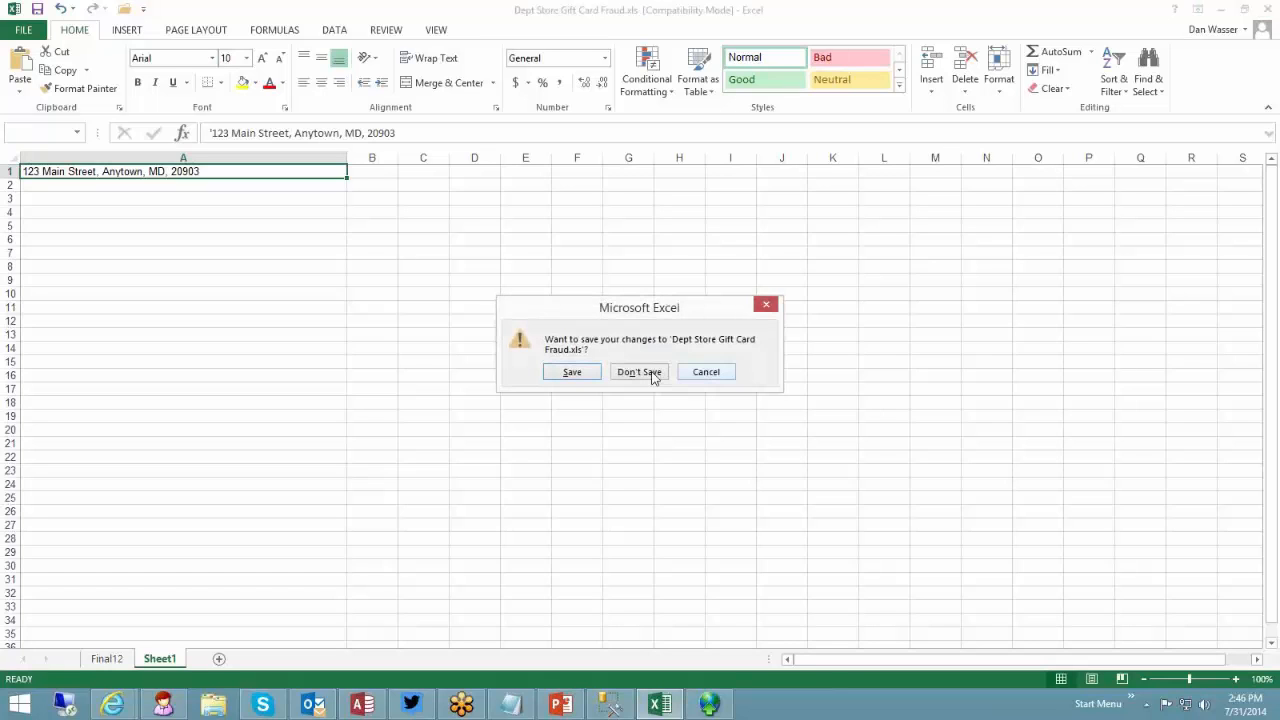
left_click(650, 373)
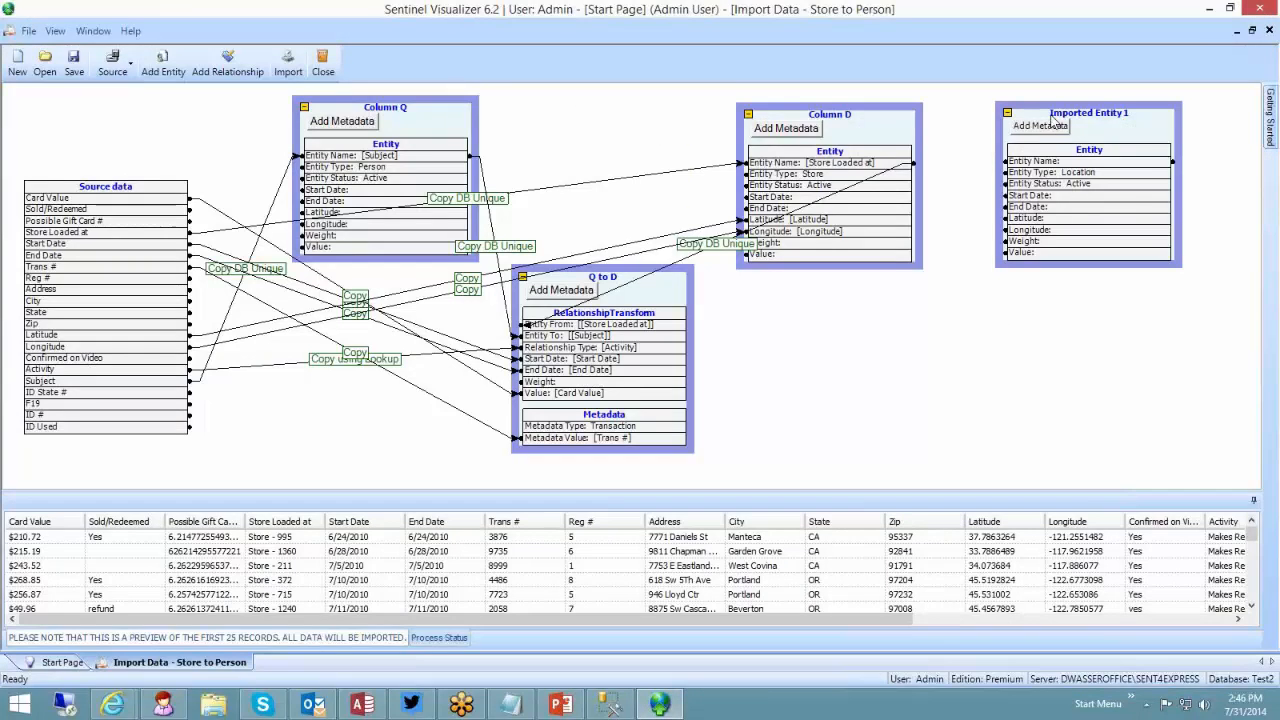
Step: Move Imported Entity 1 slightly further from Column D and map the Zip source column to its Entity Name
left_click_drag(1063, 110, 1079, 110)
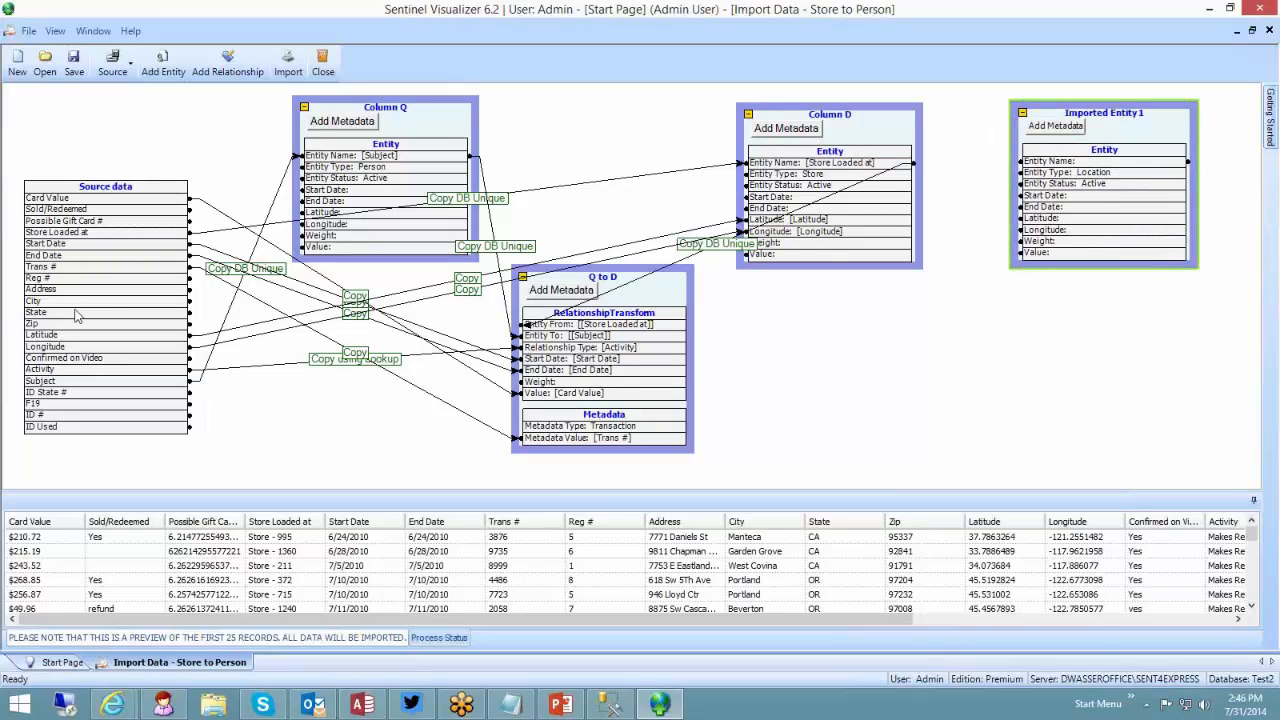
left_click_drag(189, 325, 1022, 161)
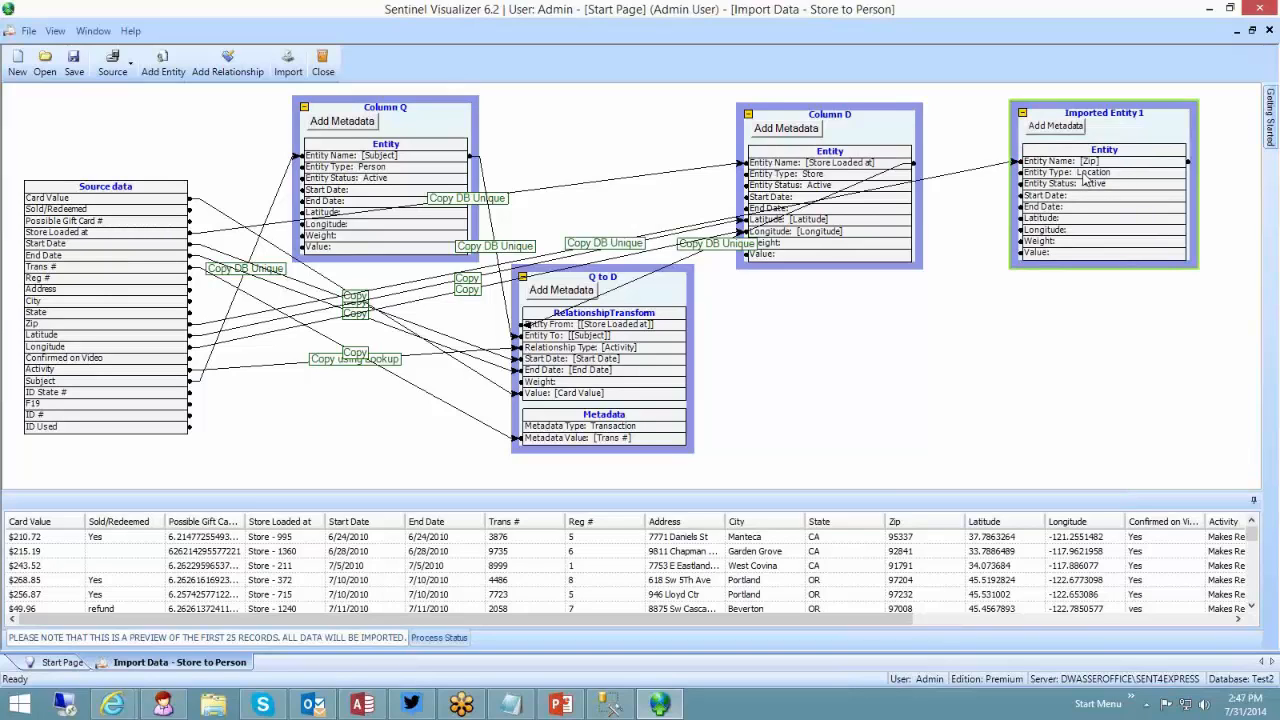
Step: Open the database's Entity Type lookup and inspect the Country type's Location option, leaving the type unedited
left_click(66, 662)
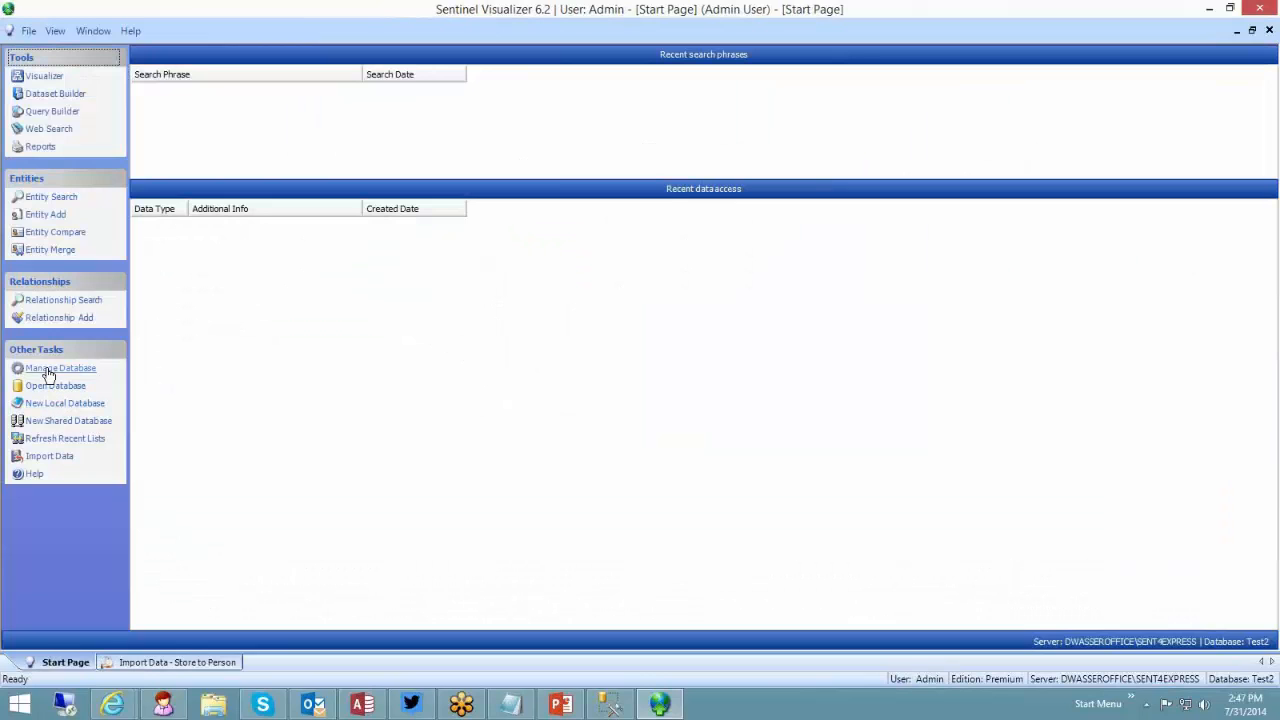
left_click(48, 368)
left_click(46, 111)
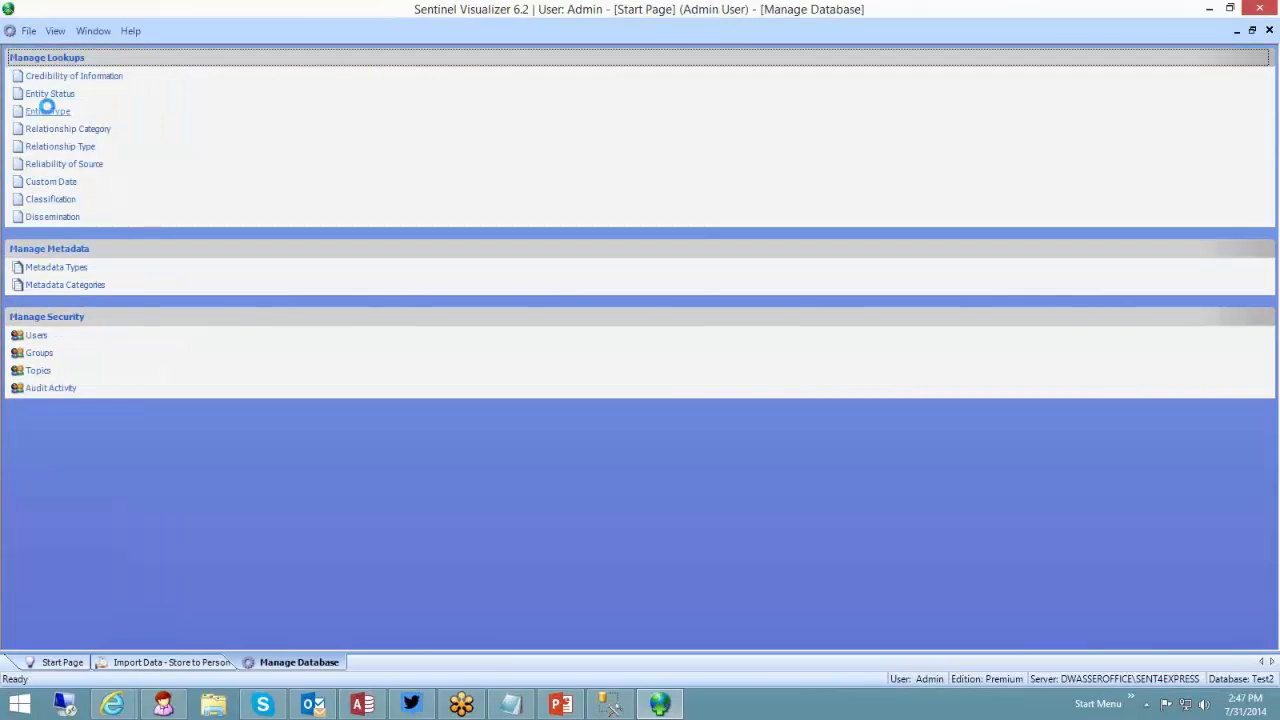
double_click(87, 189)
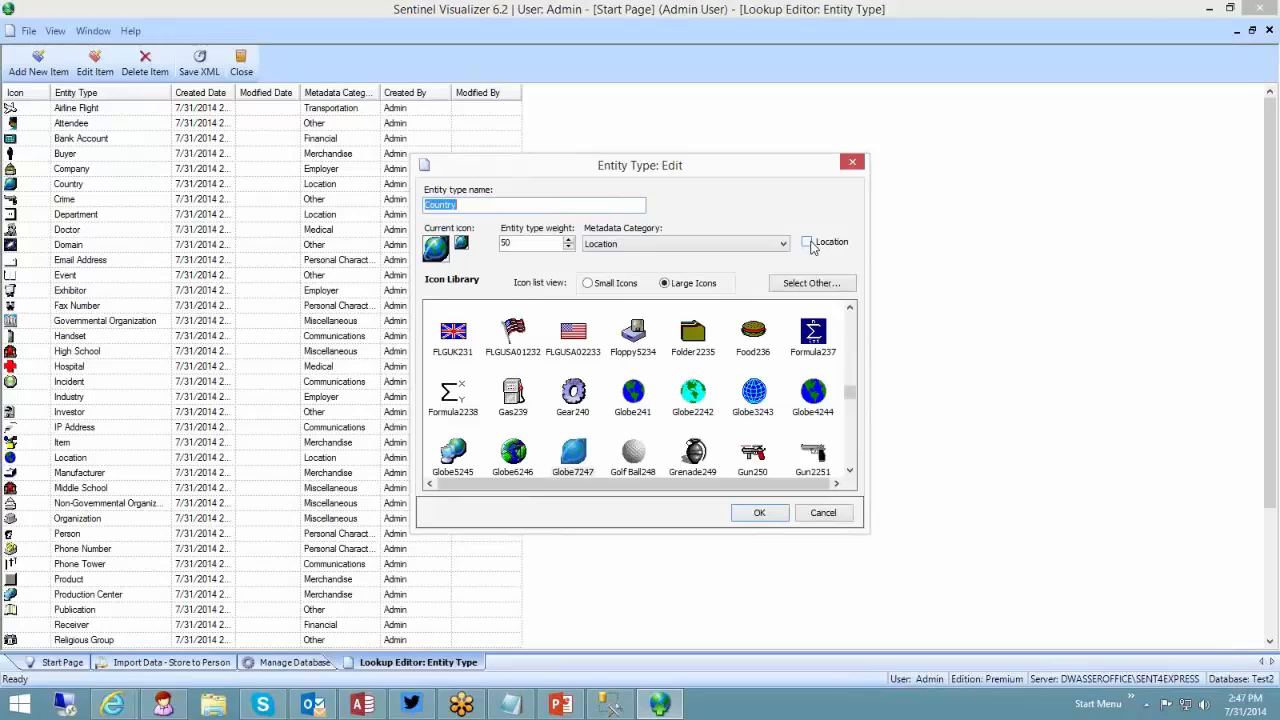
left_click(824, 515)
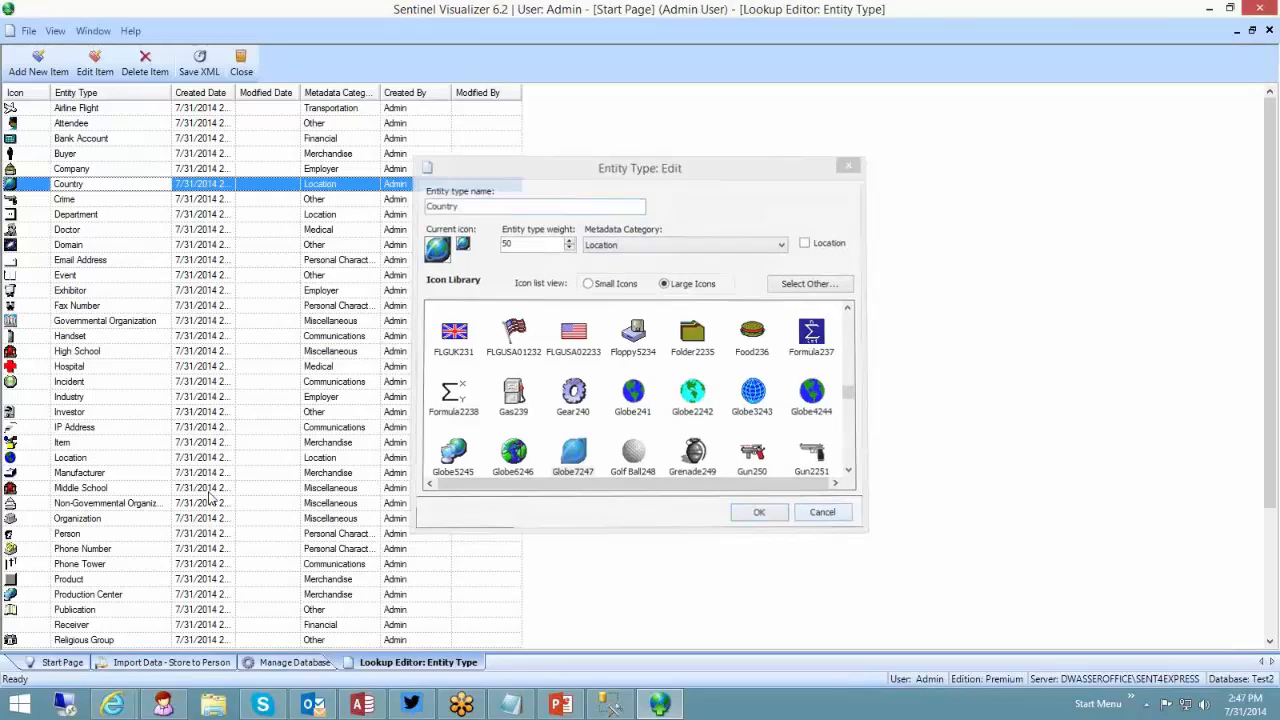
Step: Inspect the Manufacturer entity type's name and settings, and close its editor without changes
double_click(93, 478)
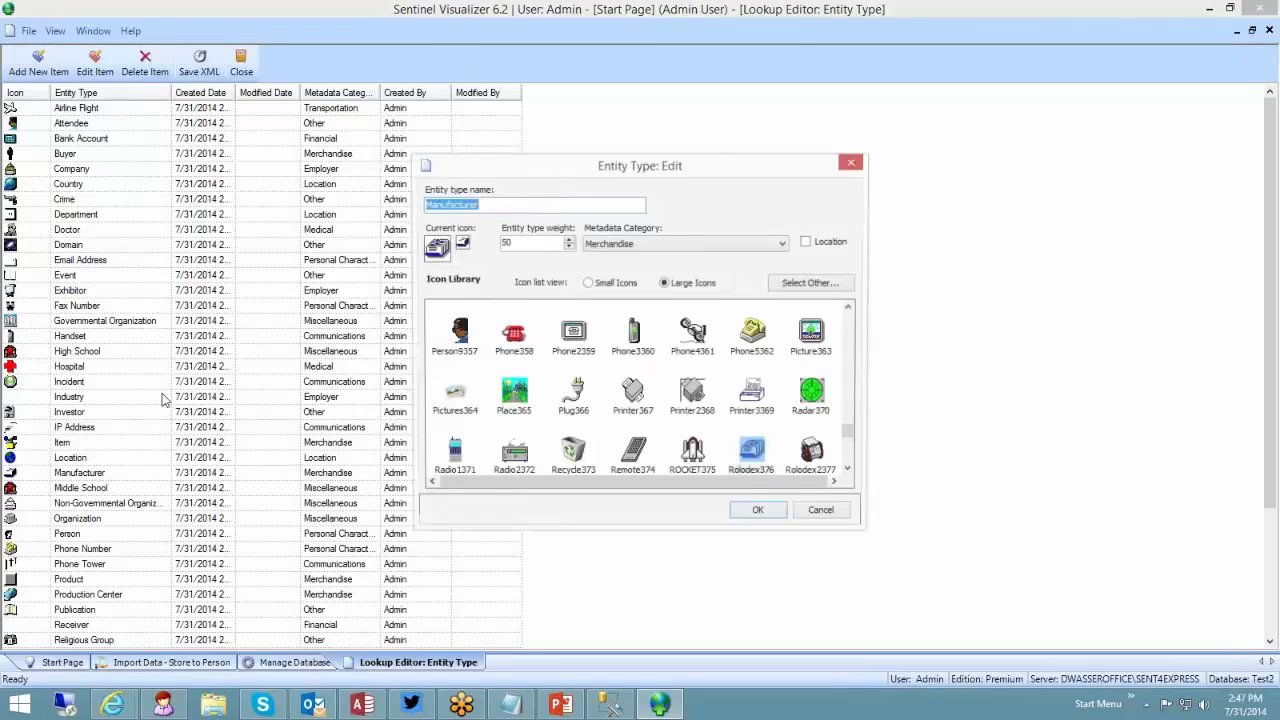
left_click(452, 205)
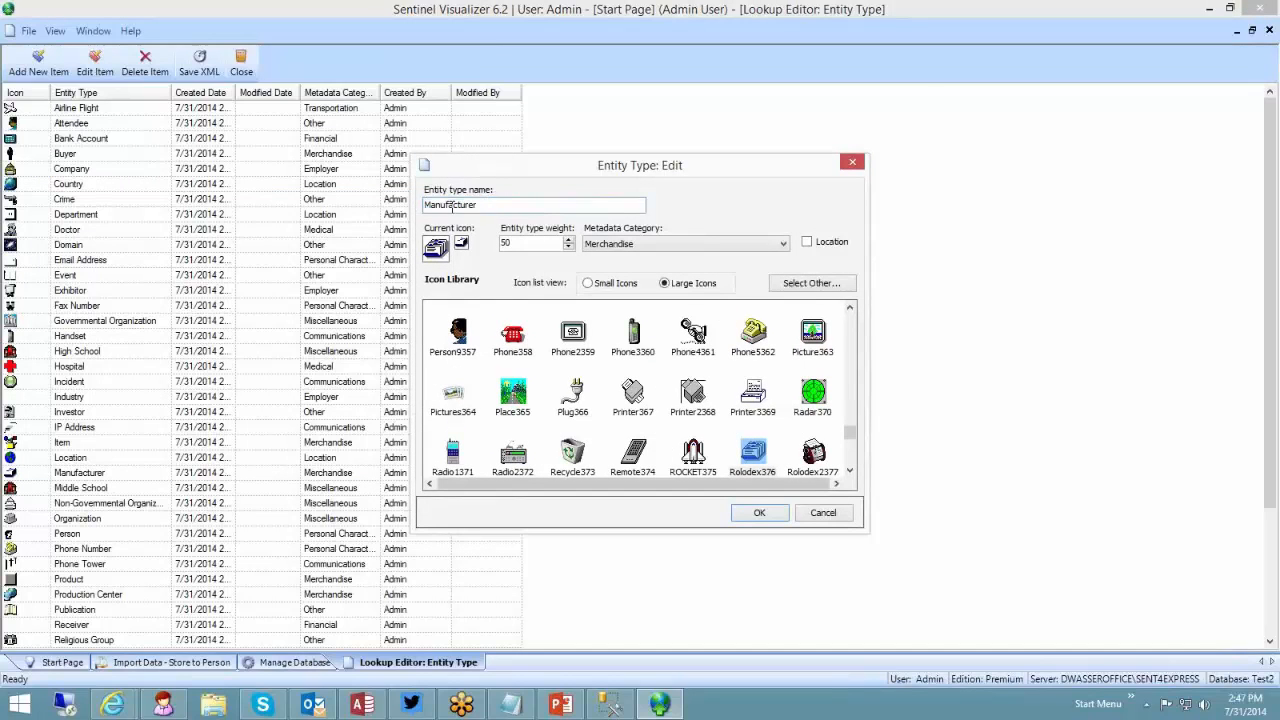
left_click_drag(493, 209, 413, 204)
left_click(491, 206)
left_click(802, 512)
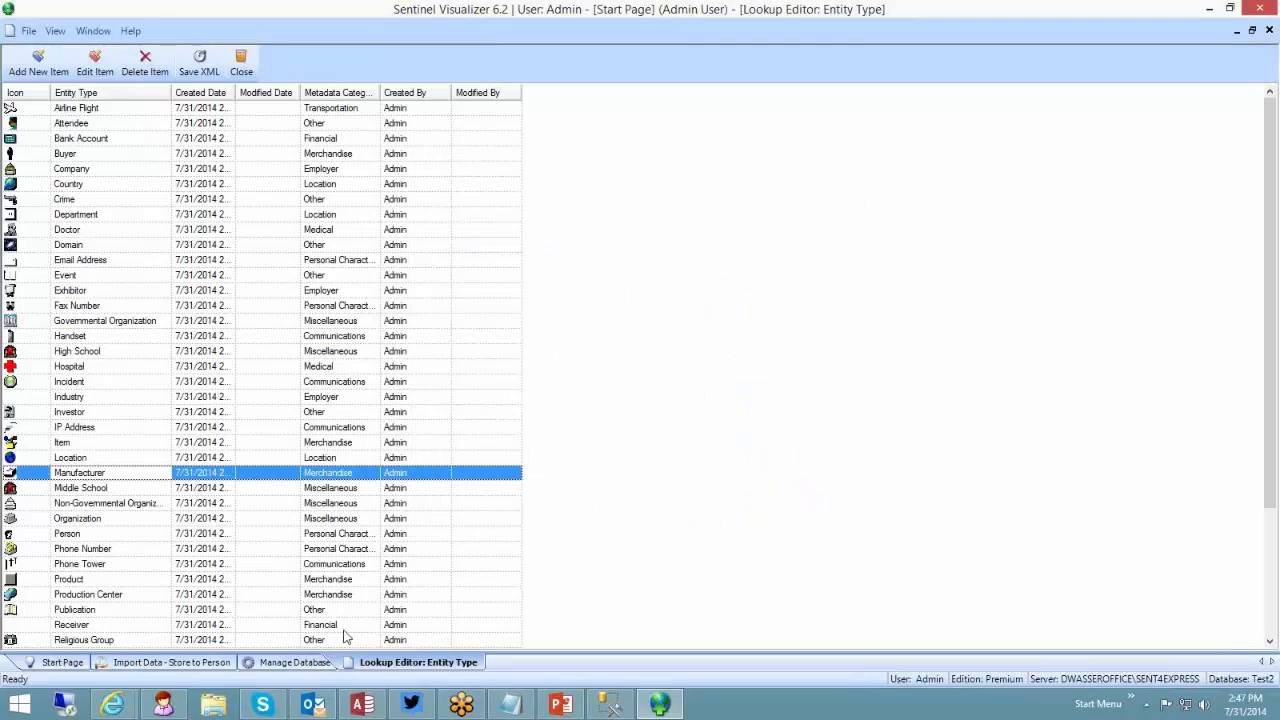
Step: Return to the Store to Person import mapping and add a relationship from Column D to Imported Entity 1, placed below them
left_click(178, 664)
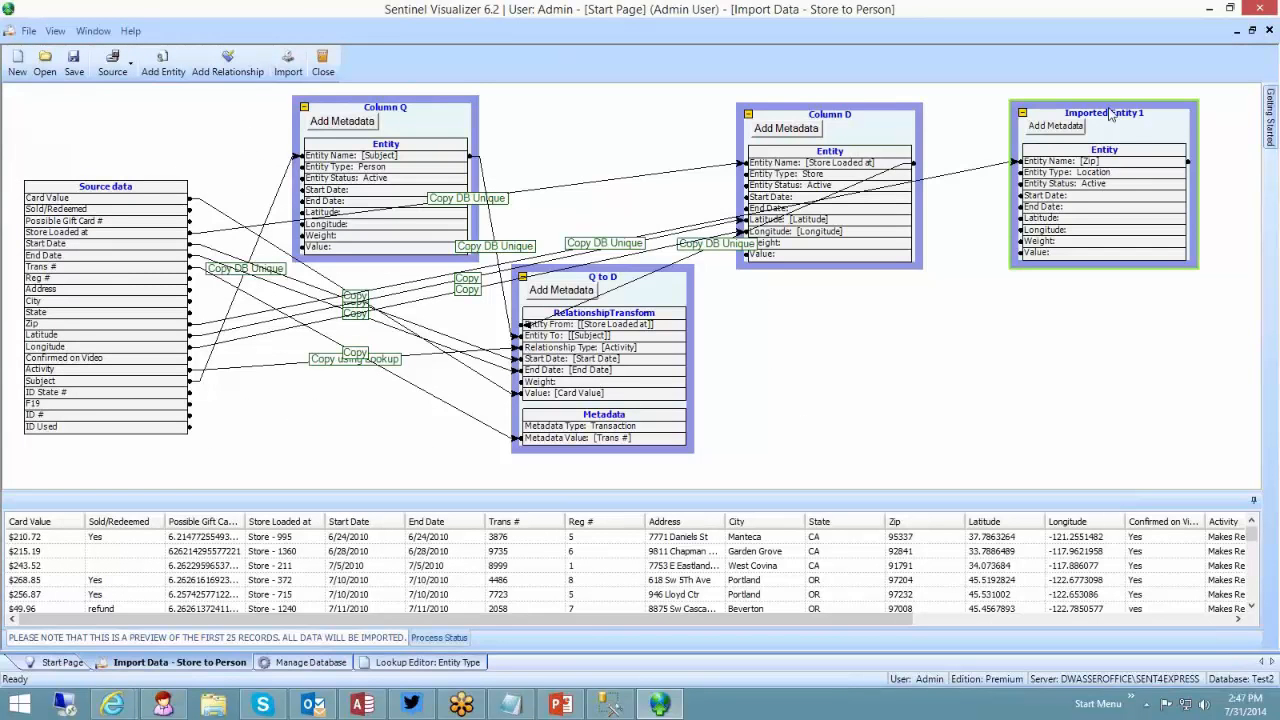
left_click_drag(1118, 112, 1108, 163)
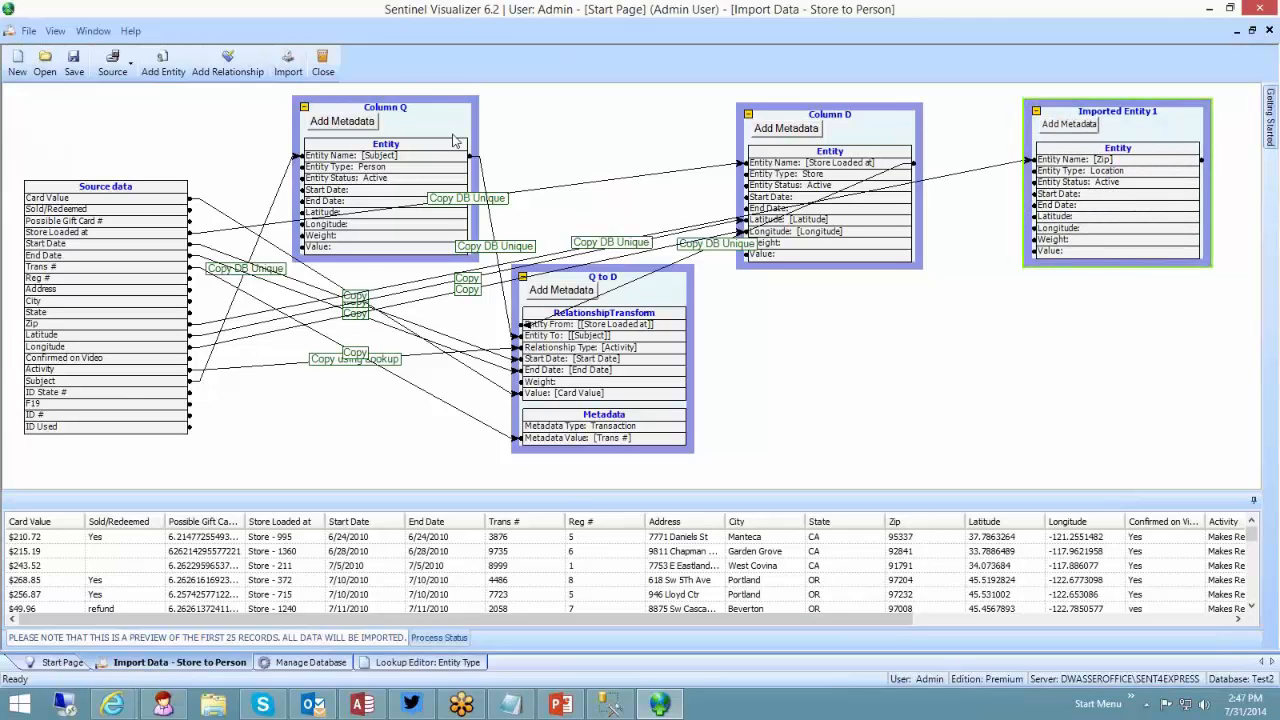
left_click(234, 72)
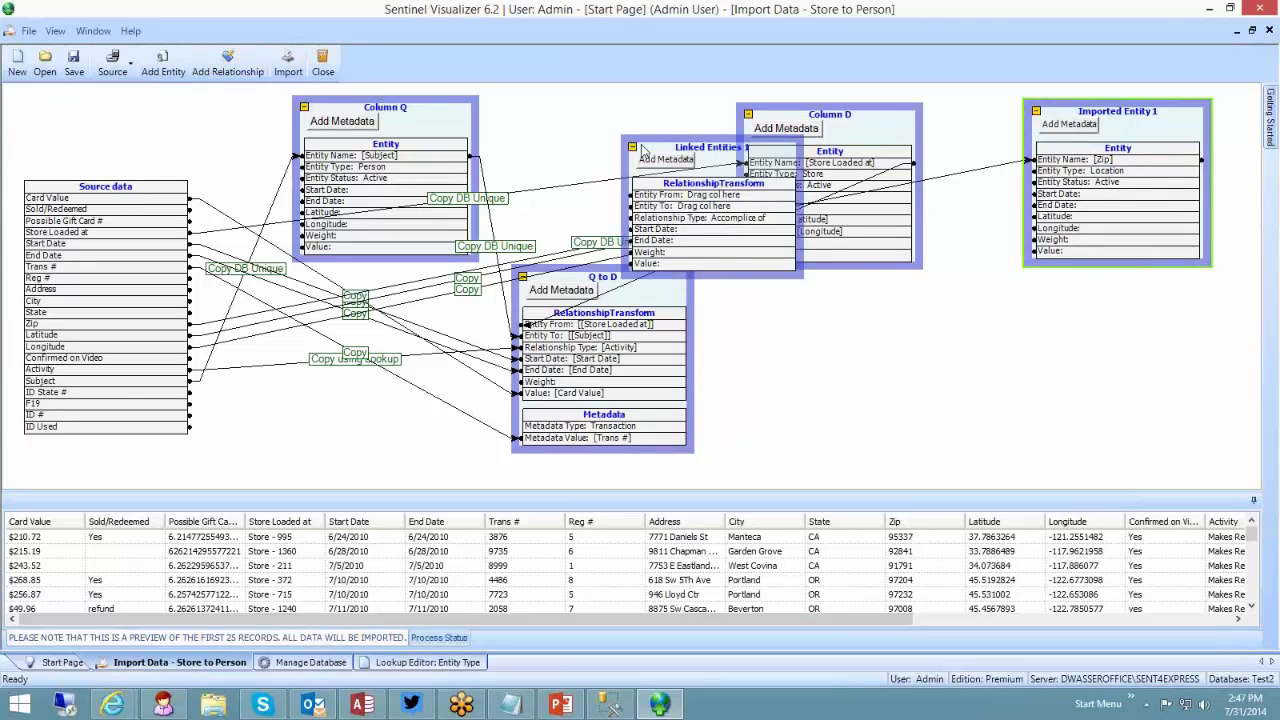
left_click_drag(642, 143, 904, 311)
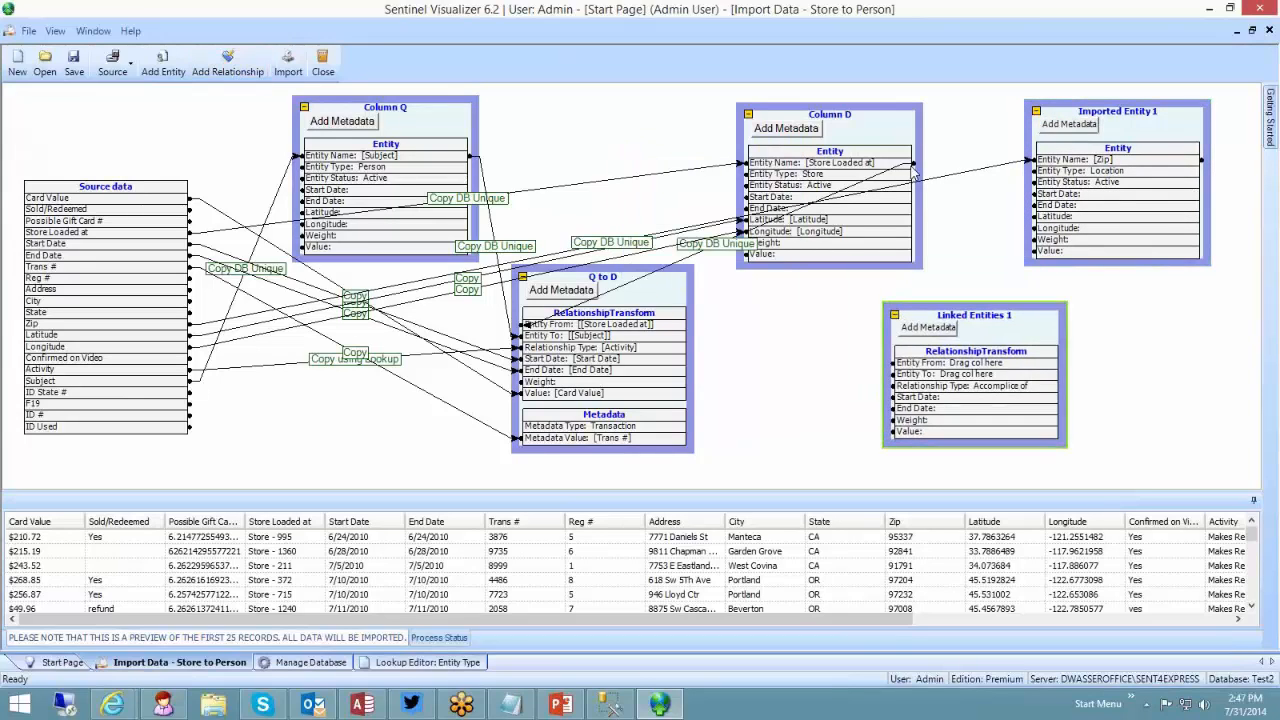
left_click_drag(913, 165, 897, 362)
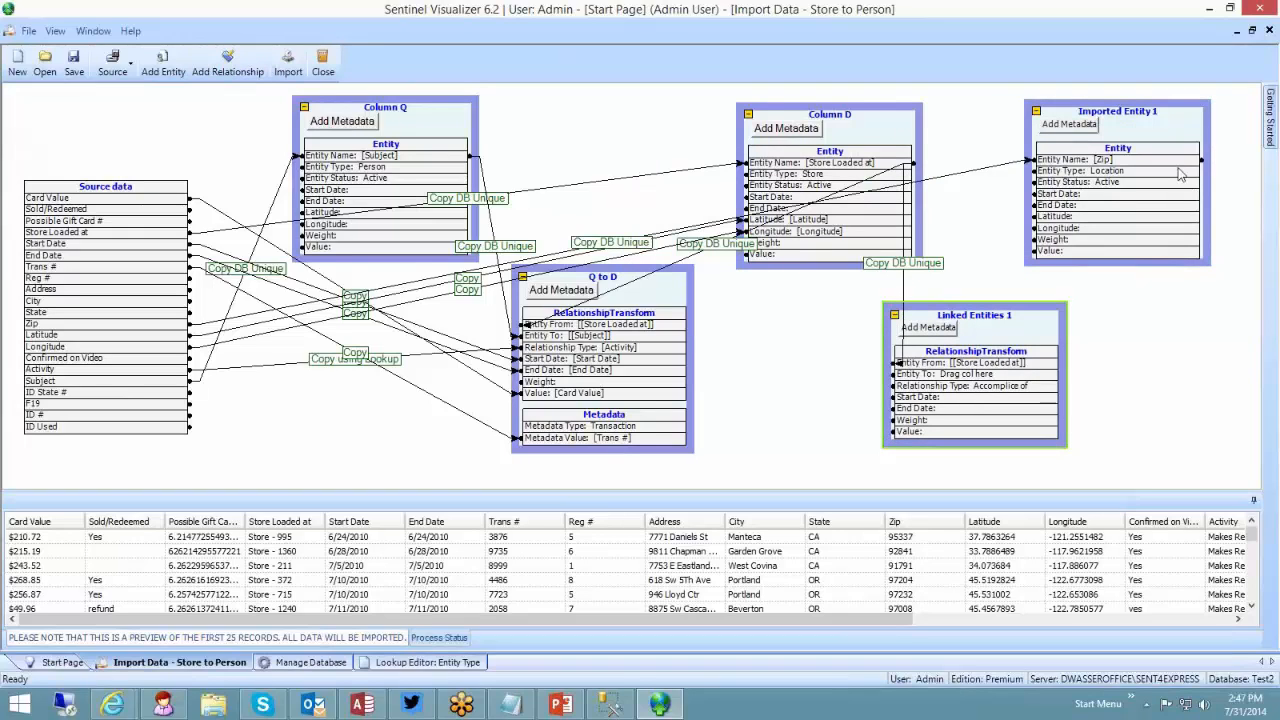
left_click_drag(1200, 160, 900, 374)
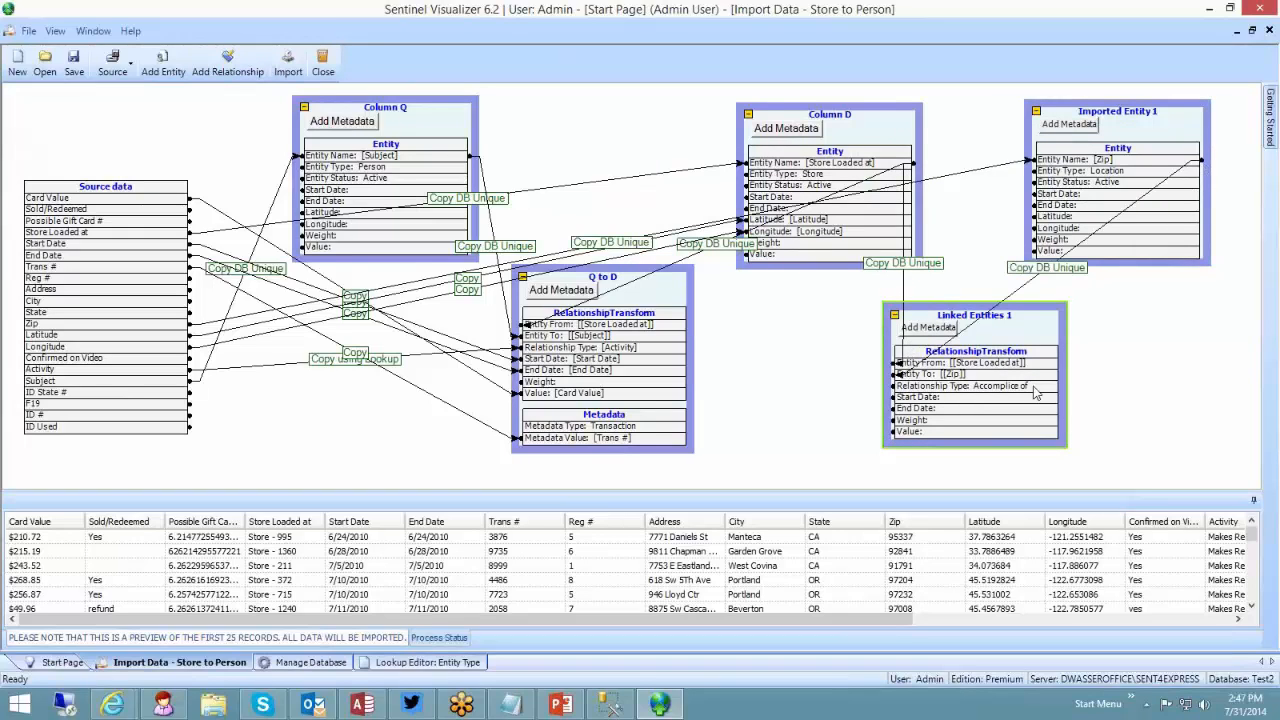
Step: Set the relationship type of Linked Entities 1 to Located in
left_click(1035, 389)
left_click_drag(1137, 456, 1136, 565)
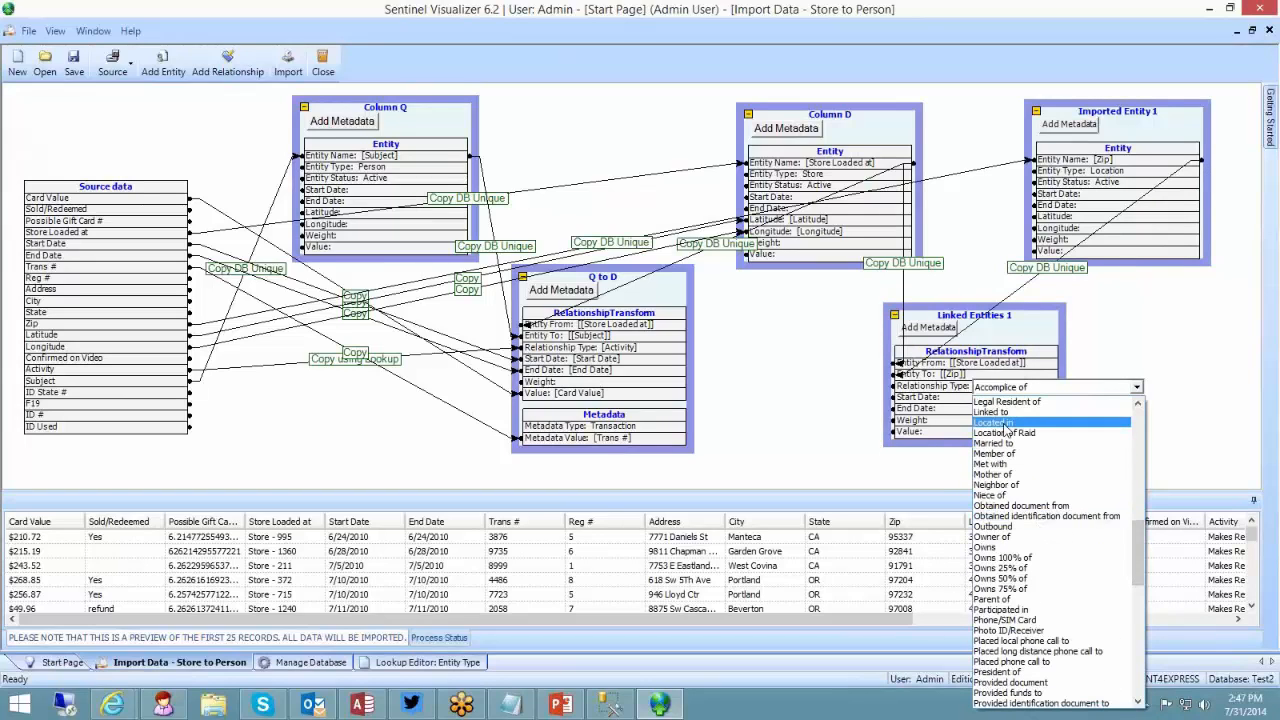
left_click(905, 428)
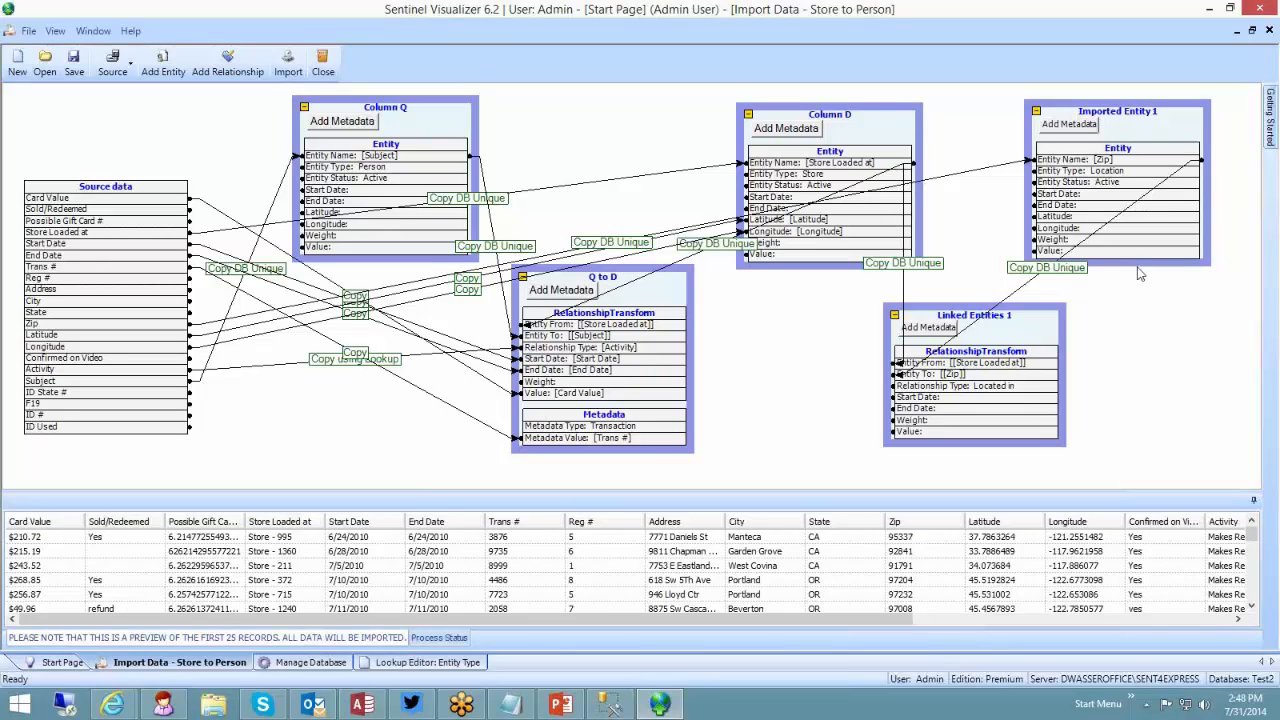
Step: Delete the Location entity Imported Entity 1 and the Linked Entities 1 relationship from the import mapping
left_click(1135, 268)
key("Delete")
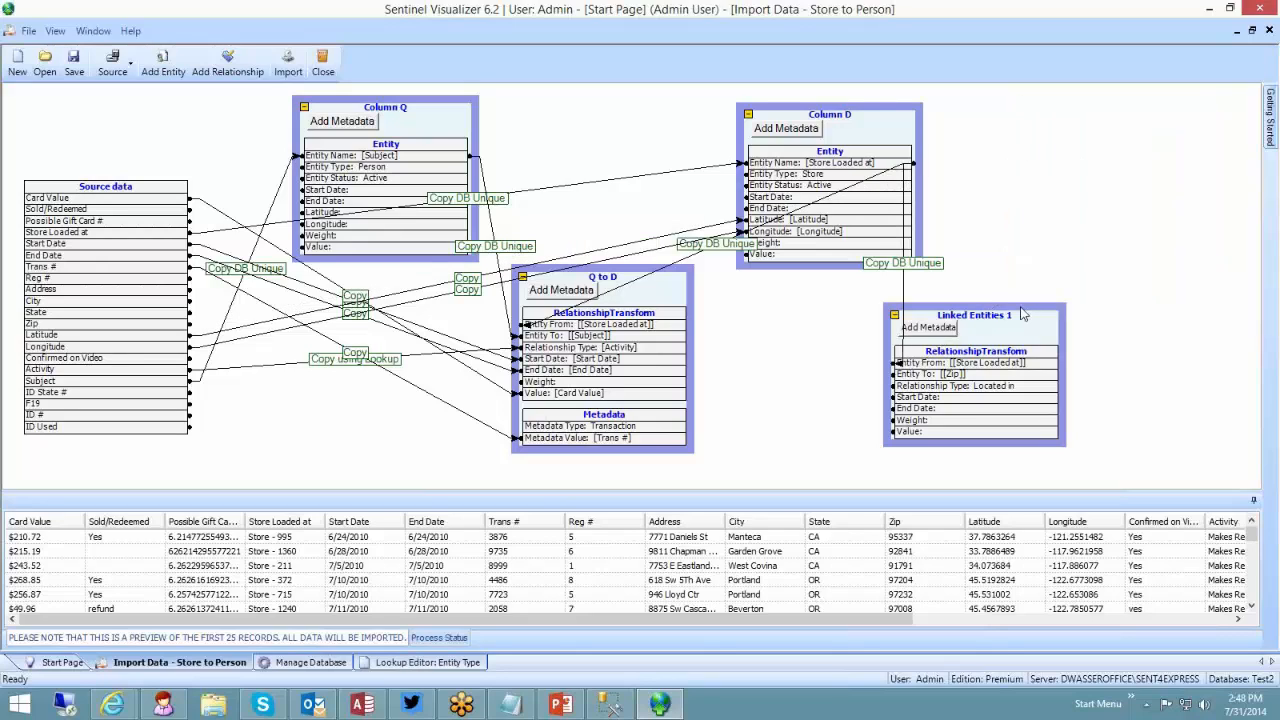
left_click(1022, 314)
key("Delete")
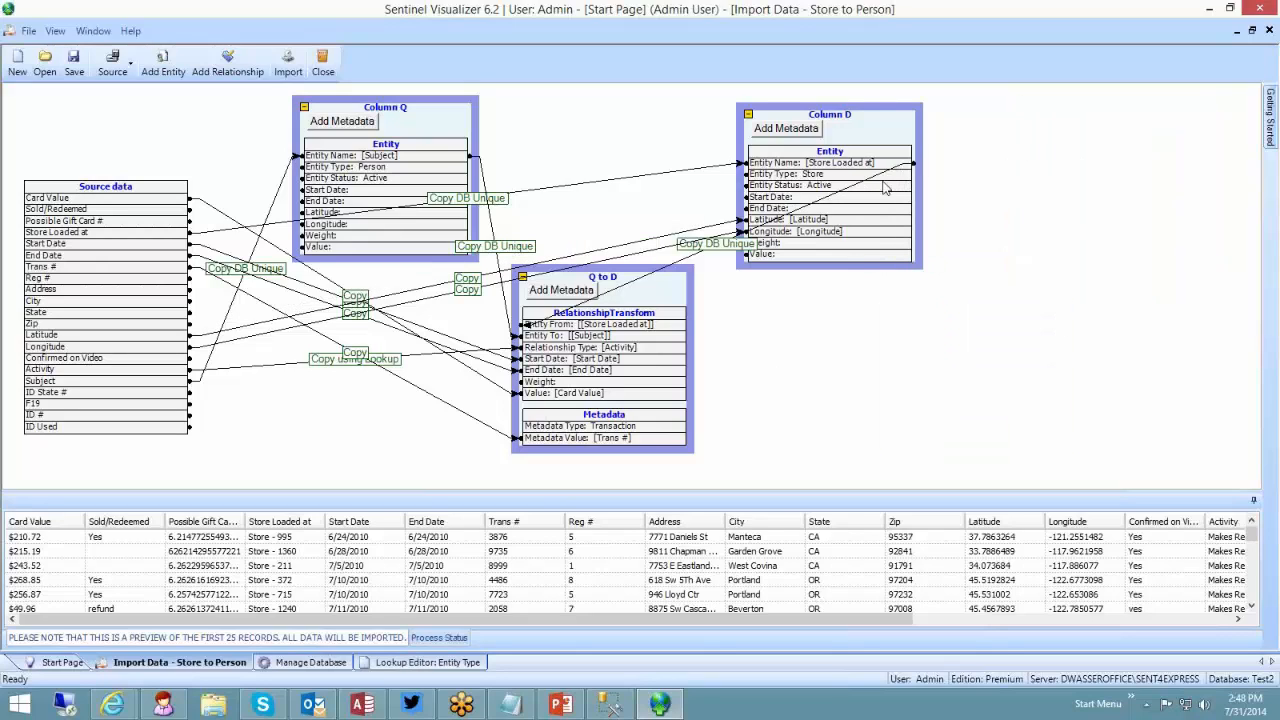
Step: Run the import of the gift card data with the Column Q, Column D and Q to D mappings
left_click(288, 69)
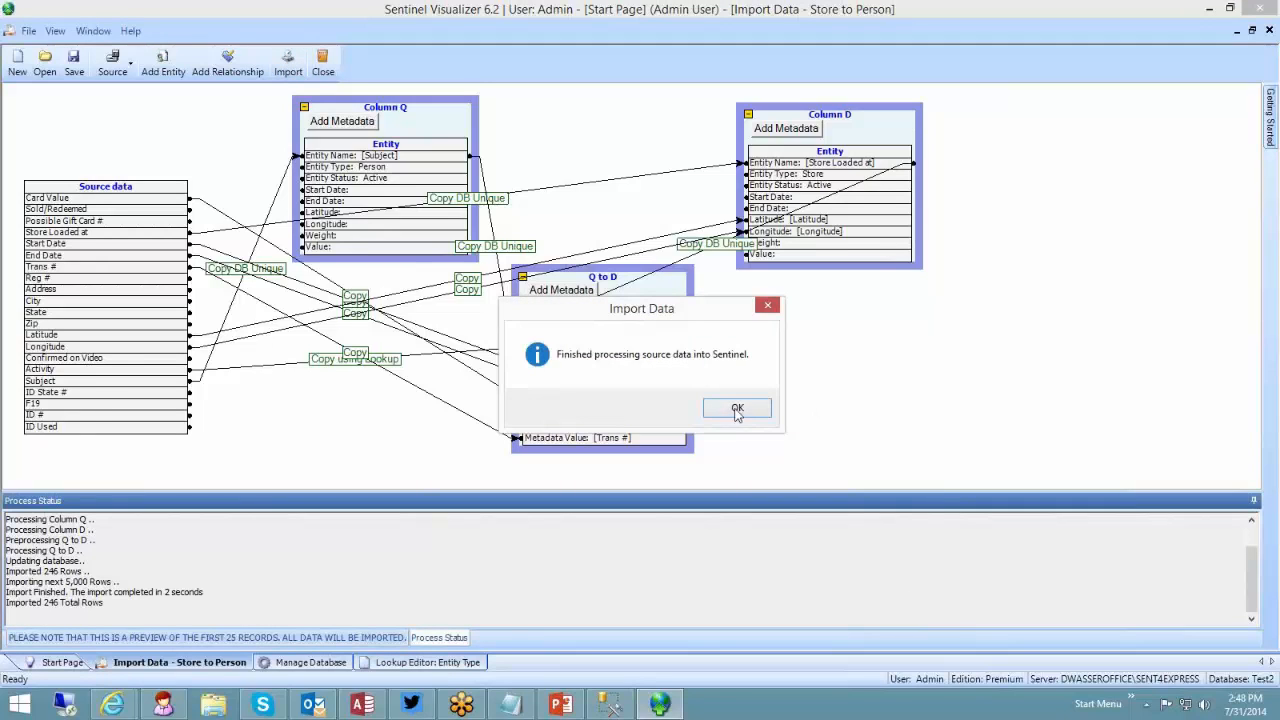
Step: Build a dataset of all imported entities with the Dataset Builder's default filters and output it to the Visualizer
left_click(734, 412)
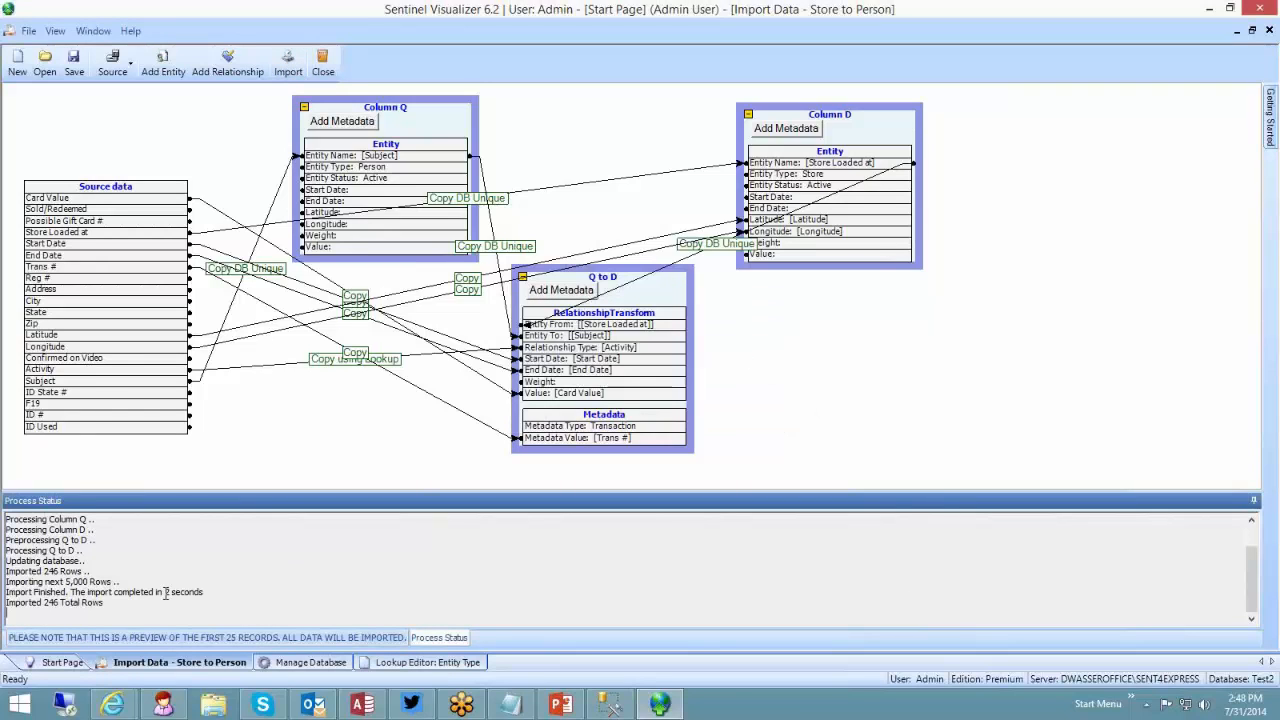
left_click(55, 662)
left_click(58, 94)
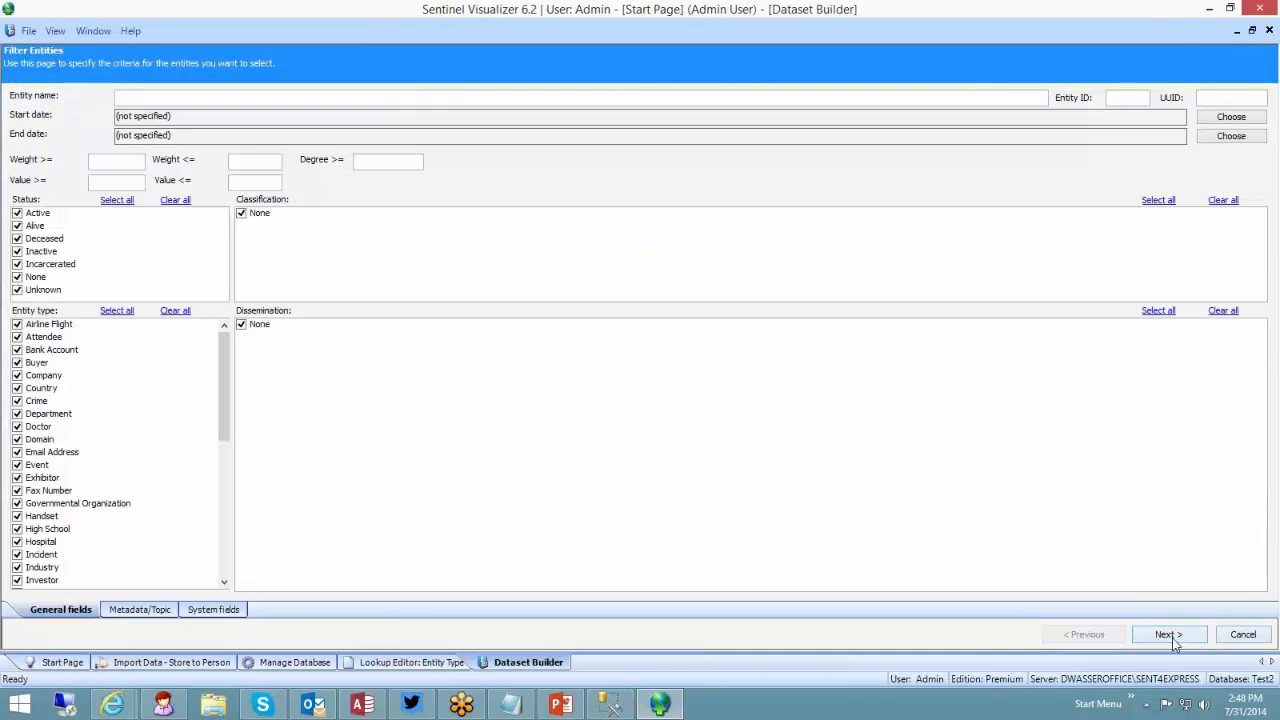
left_click(1172, 638)
left_click(1172, 638)
left_click(1172, 638)
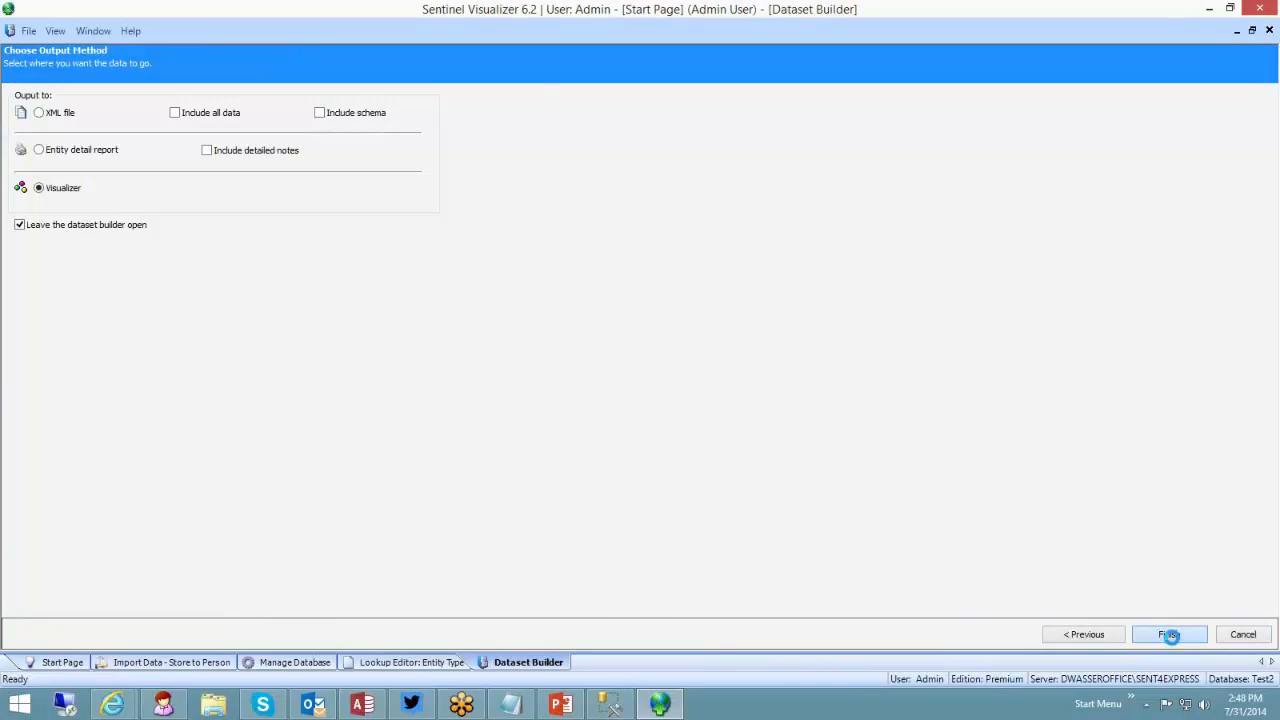
left_click(1170, 636)
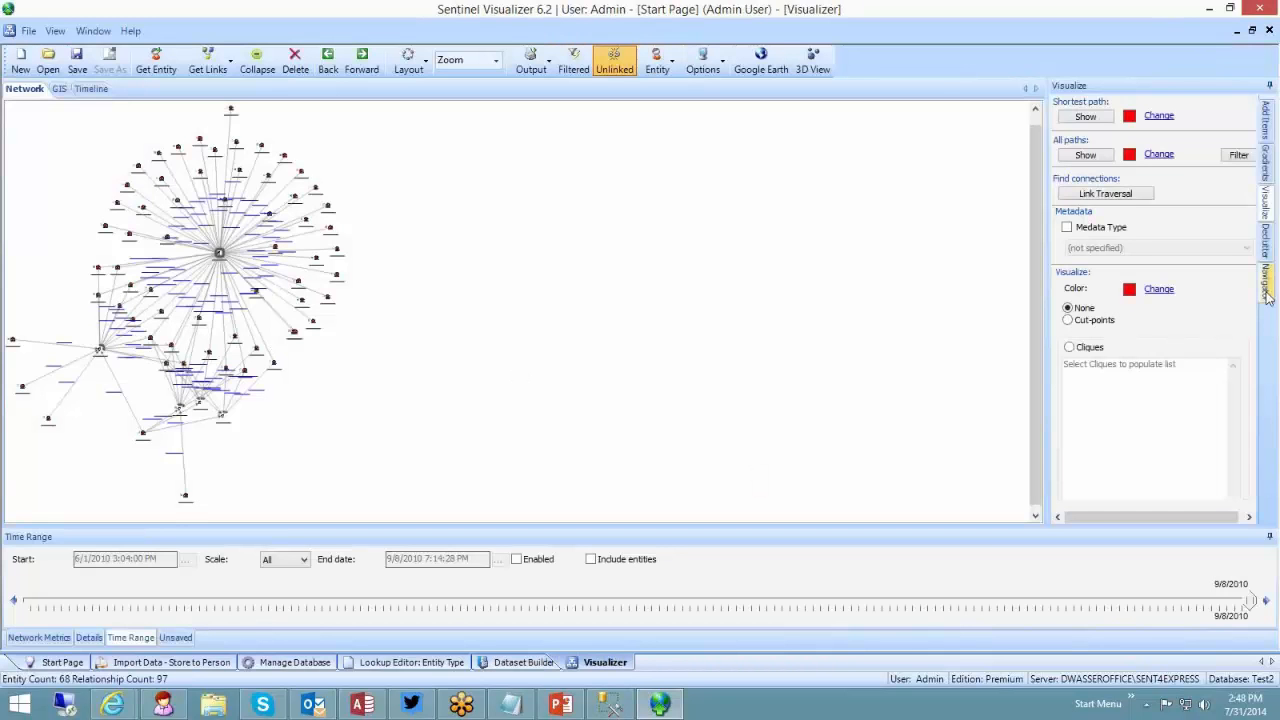
Step: Magnify the network's lower part with the Navigator and examine the Makes Return and Goes onto the Sales Floor links between subjects and stores
left_click(1266, 288)
left_click_drag(1082, 173, 1181, 214)
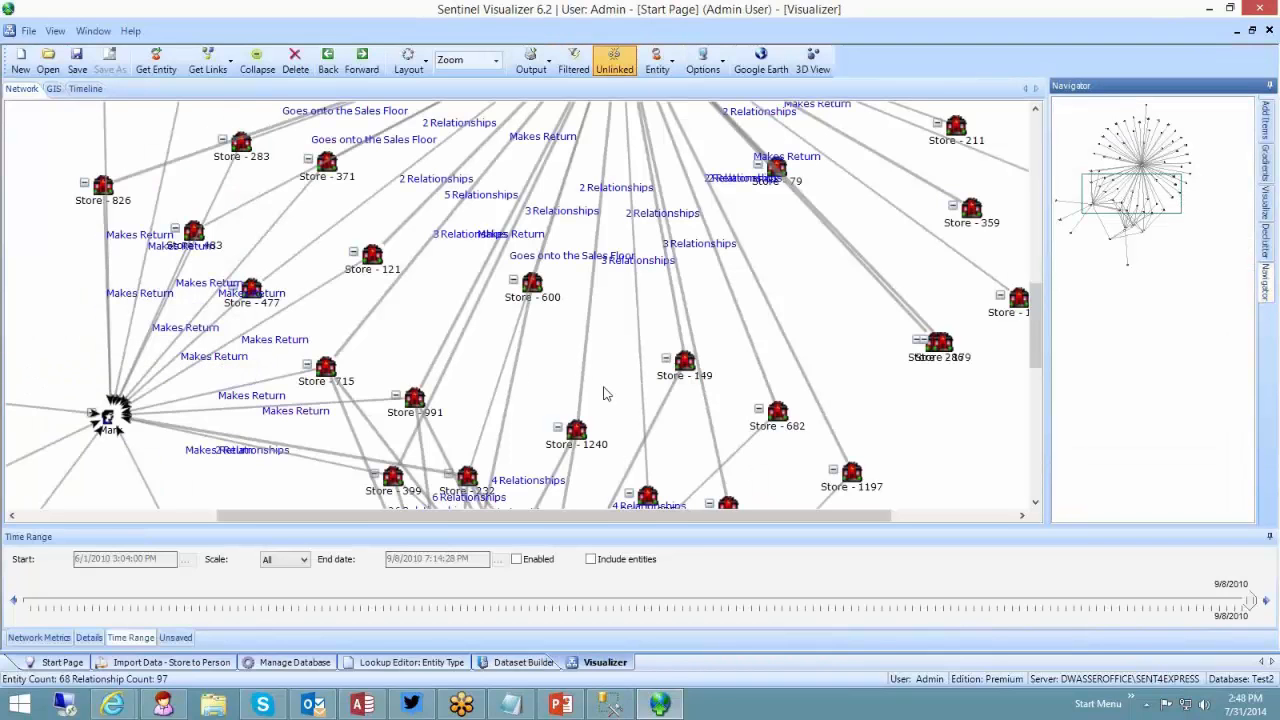
left_click(271, 344)
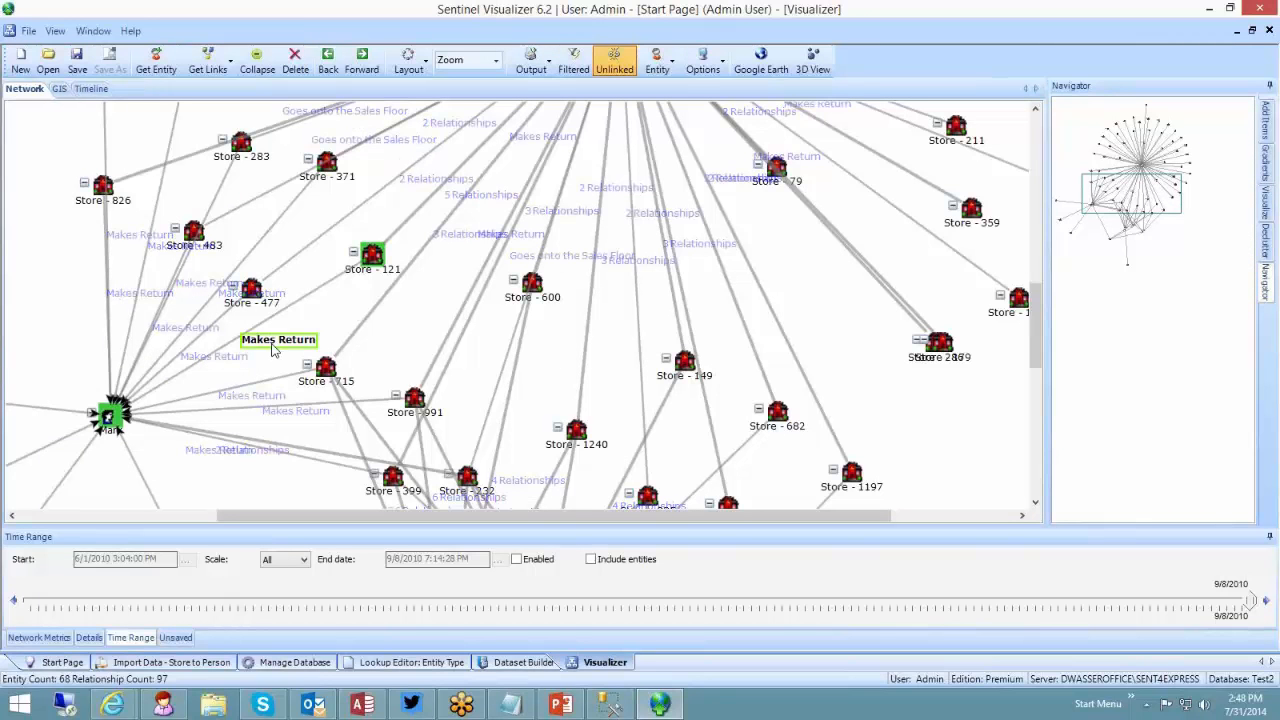
scroll(533, 270, "up", 3)
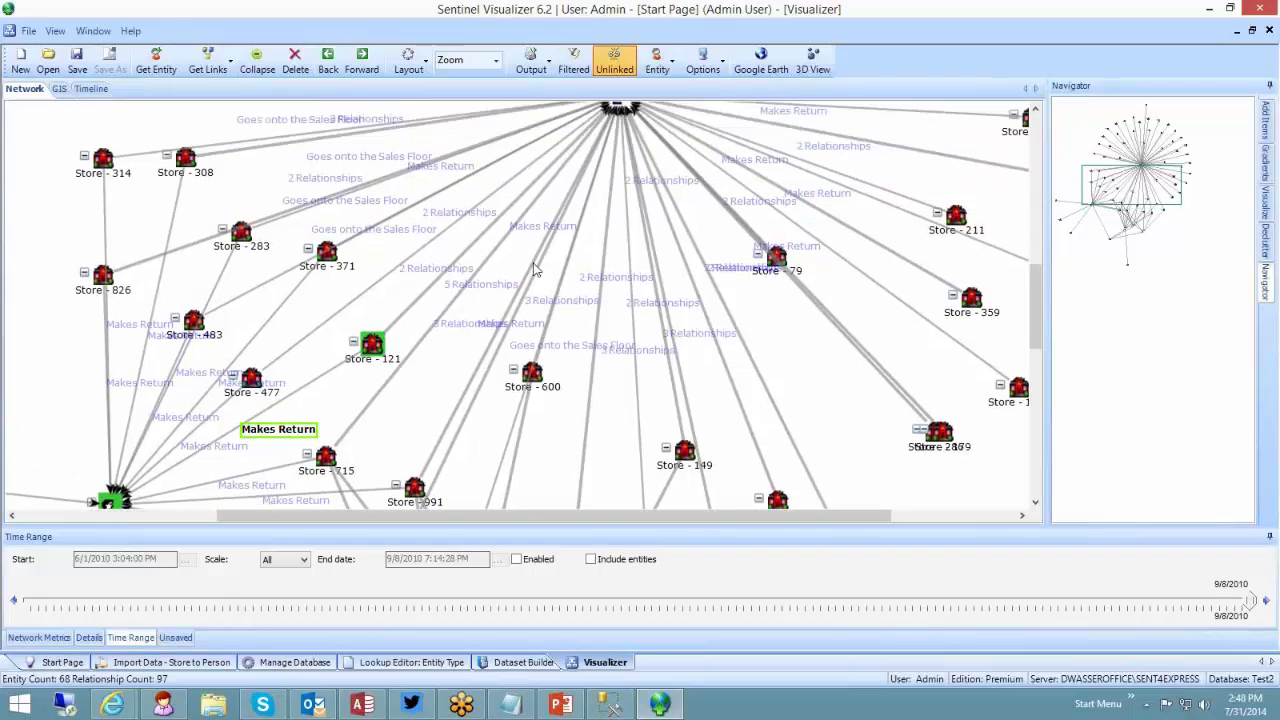
scroll(533, 270, "up", 1)
left_click(362, 232)
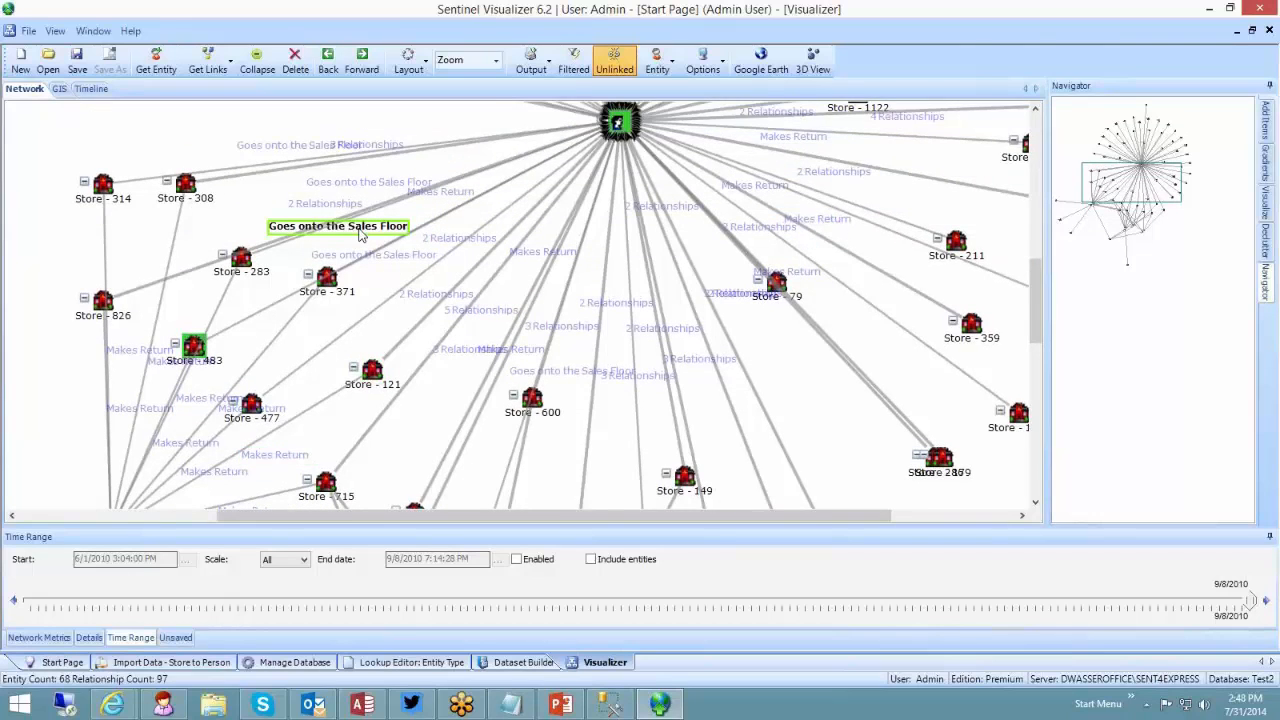
scroll(361, 240, "down", 3)
left_click(127, 333)
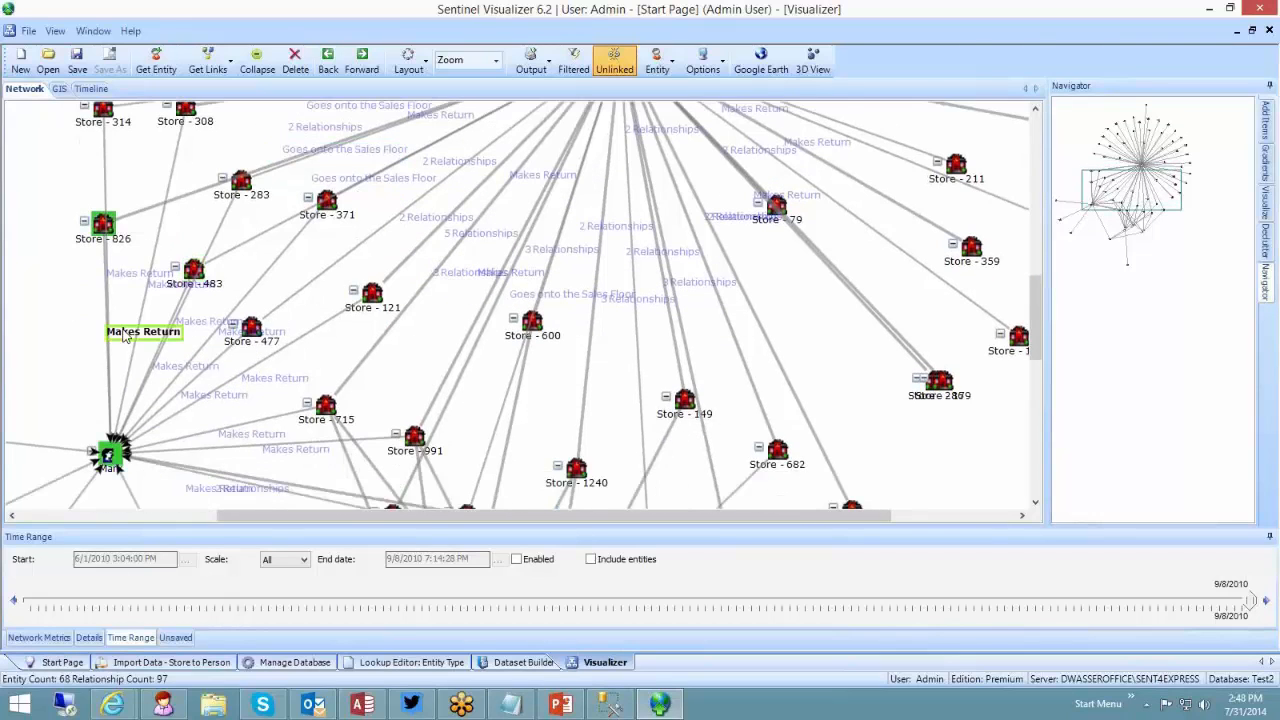
scroll(124, 337, "down", 7)
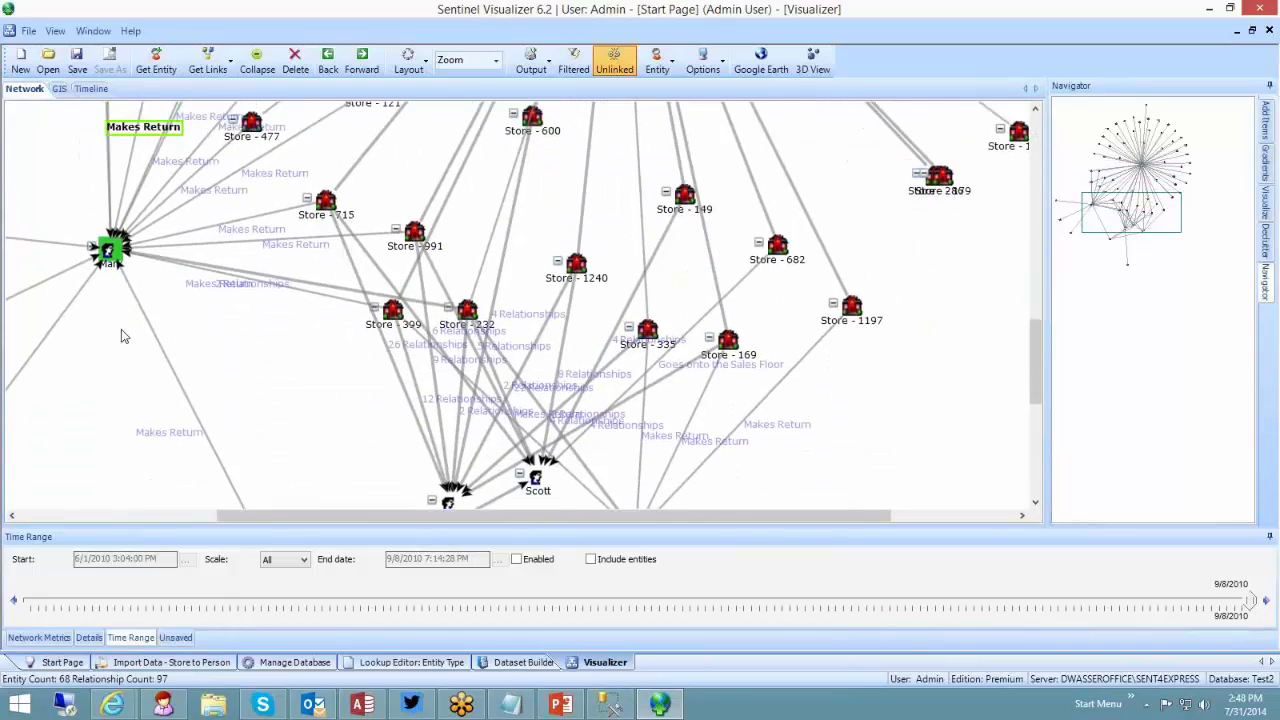
scroll(122, 332, "up", 5)
scroll(122, 335, "up", 3)
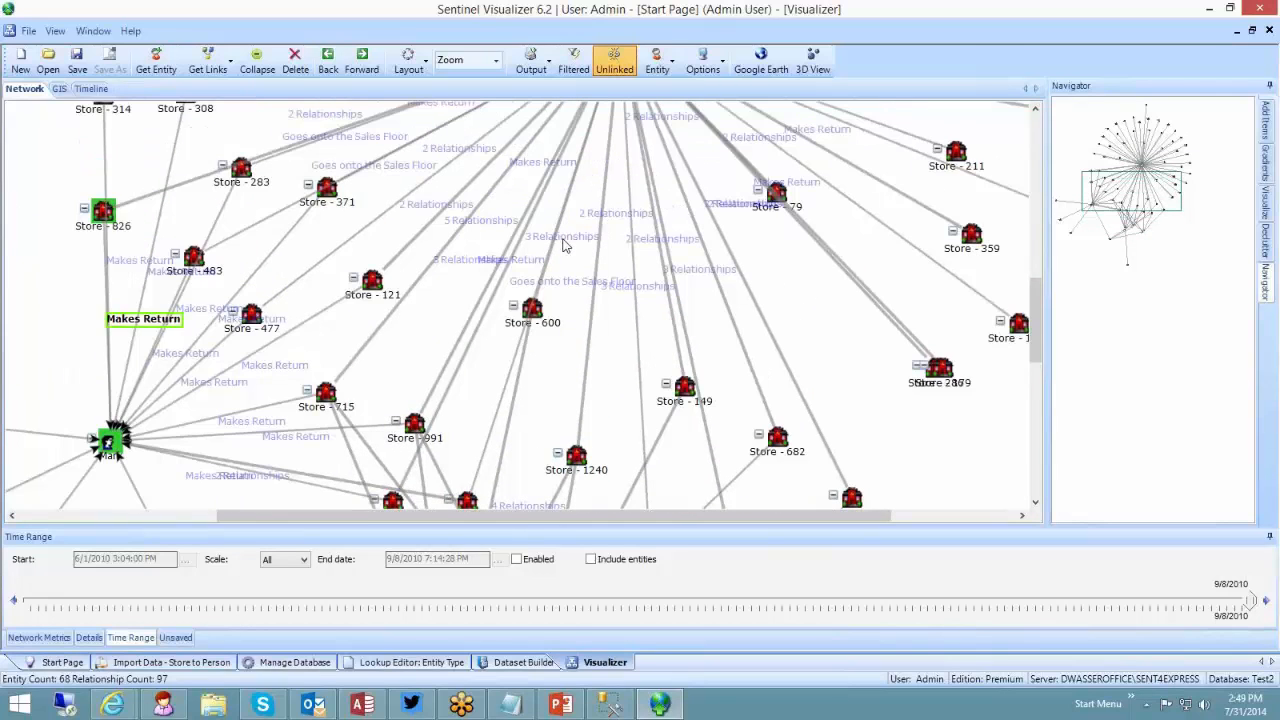
Step: Select the 3 Relationships link to Store - 1240 at 100% zoom and show its records in an enlarged Details table
left_click(563, 240)
left_click(482, 60)
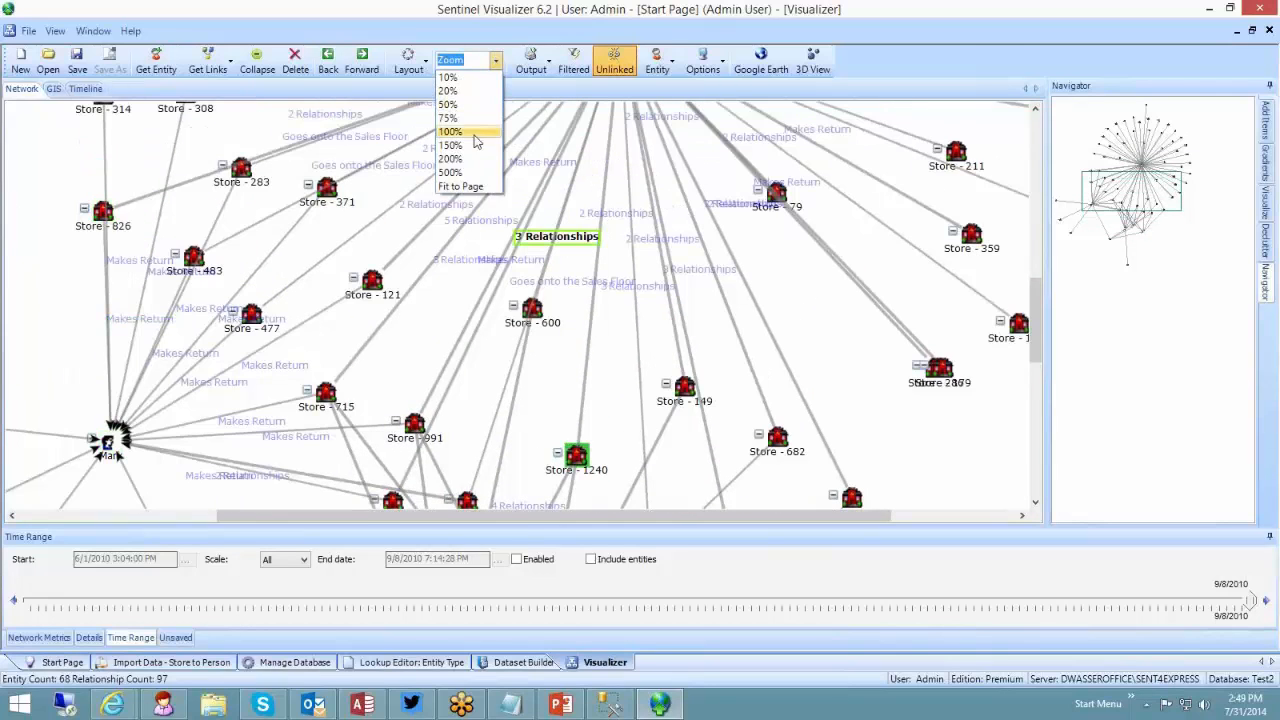
left_click(470, 132)
left_click(92, 639)
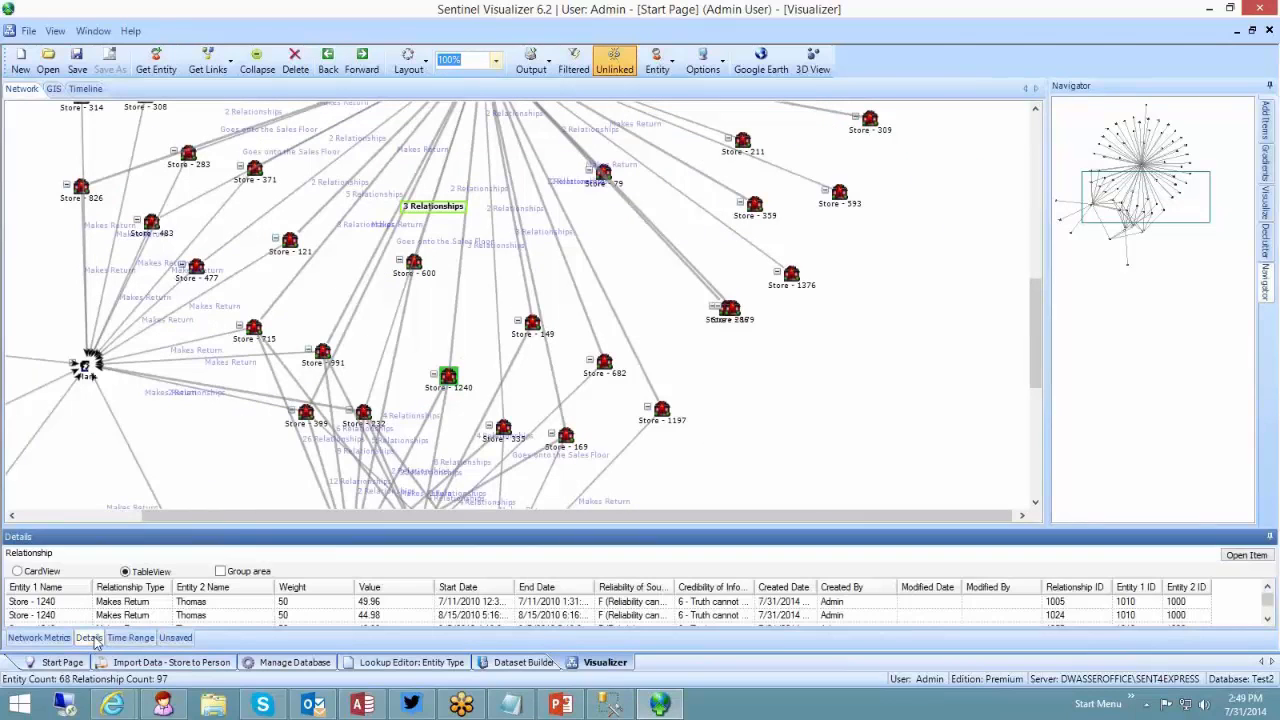
left_click_drag(246, 527, 392, 341)
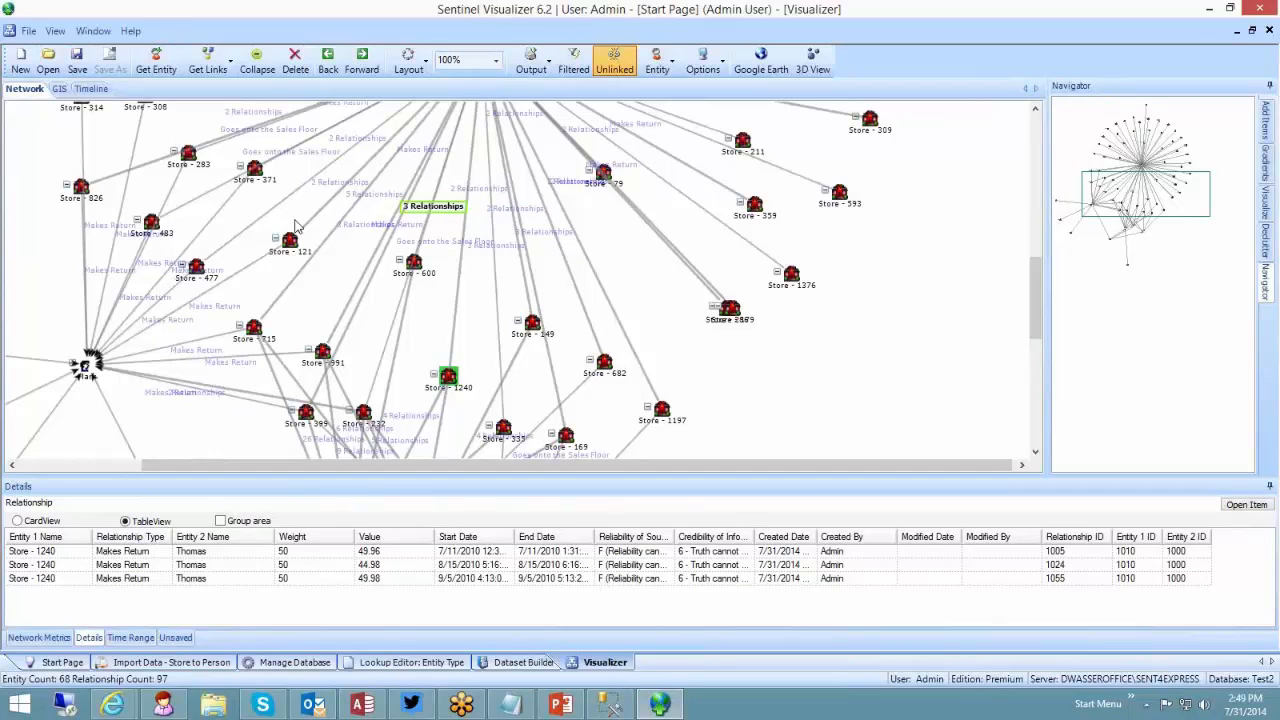
Step: Inspect the detail records of the multiple-relationship links to Store - 715, Store - 826 and Store - 515
left_click(352, 150)
left_click(350, 139)
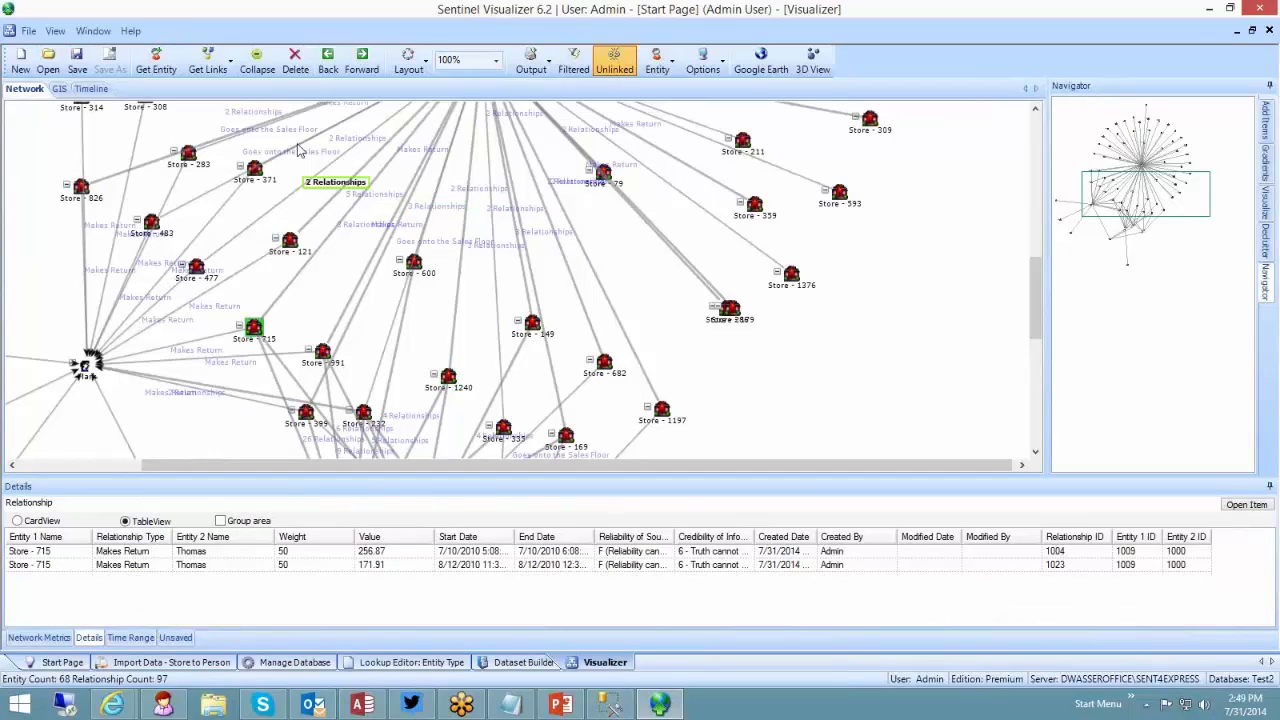
left_click(244, 113)
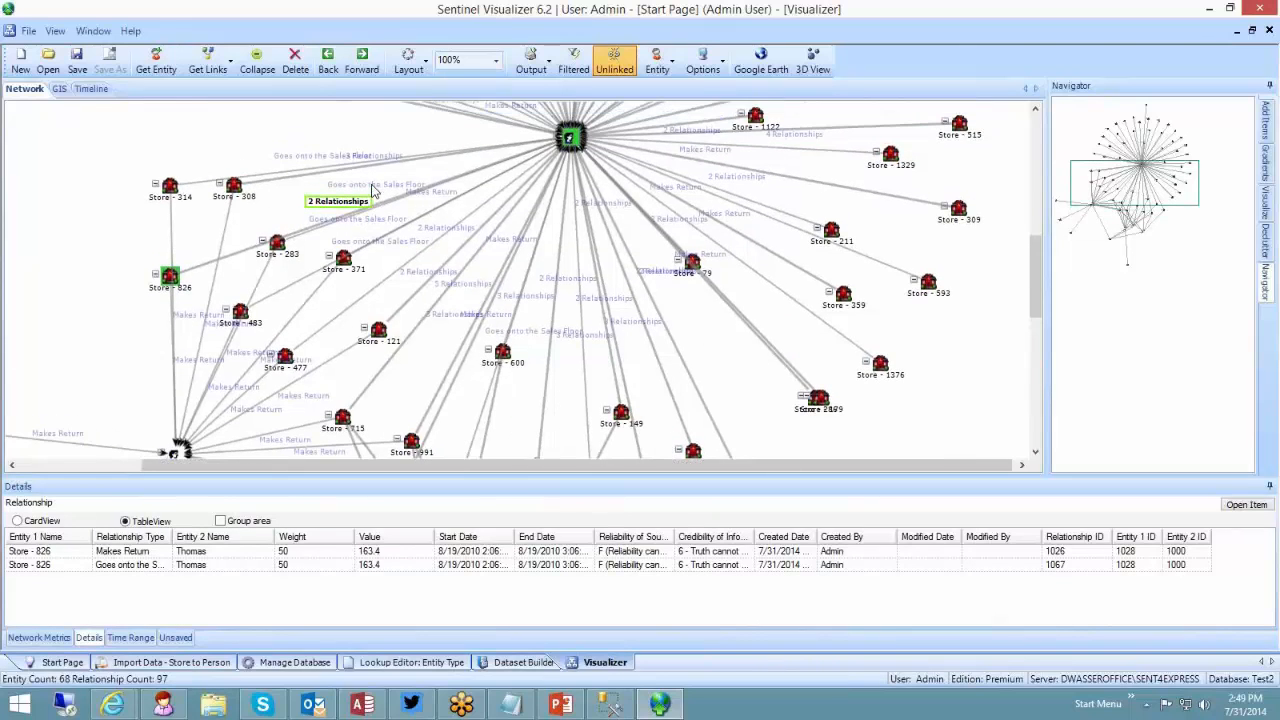
left_click(798, 224)
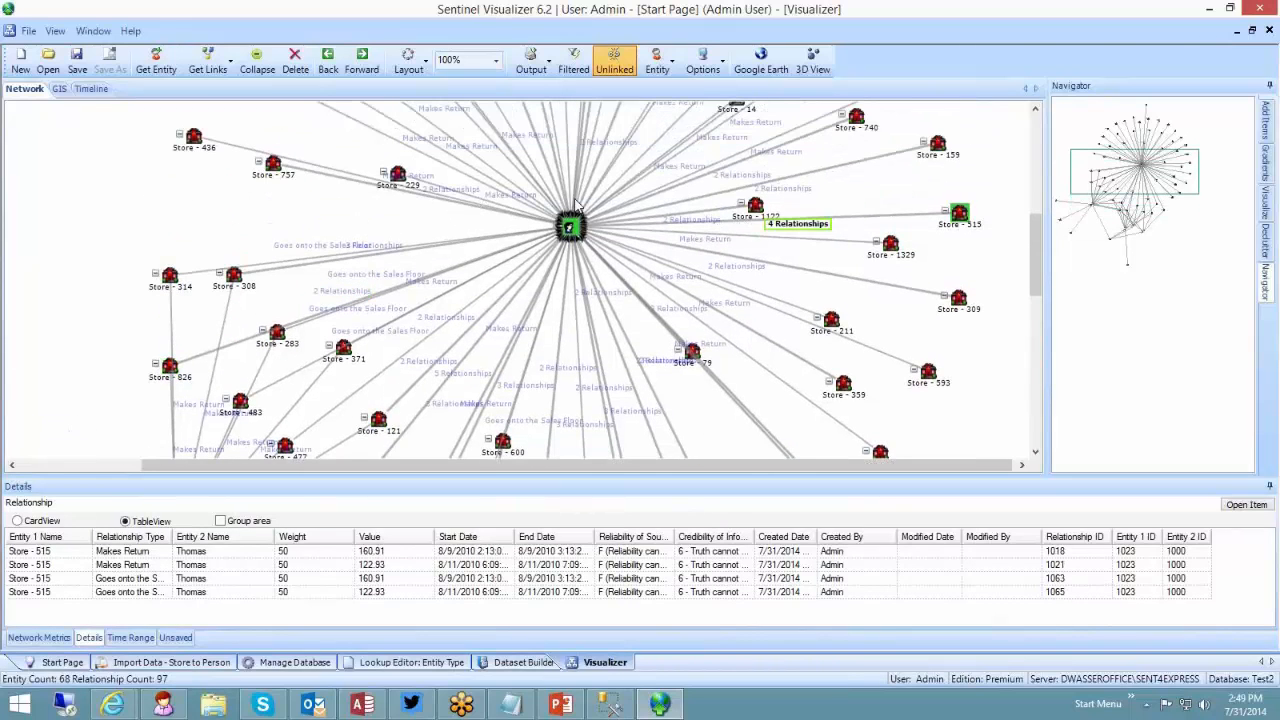
scroll(497, 187, "up", 3)
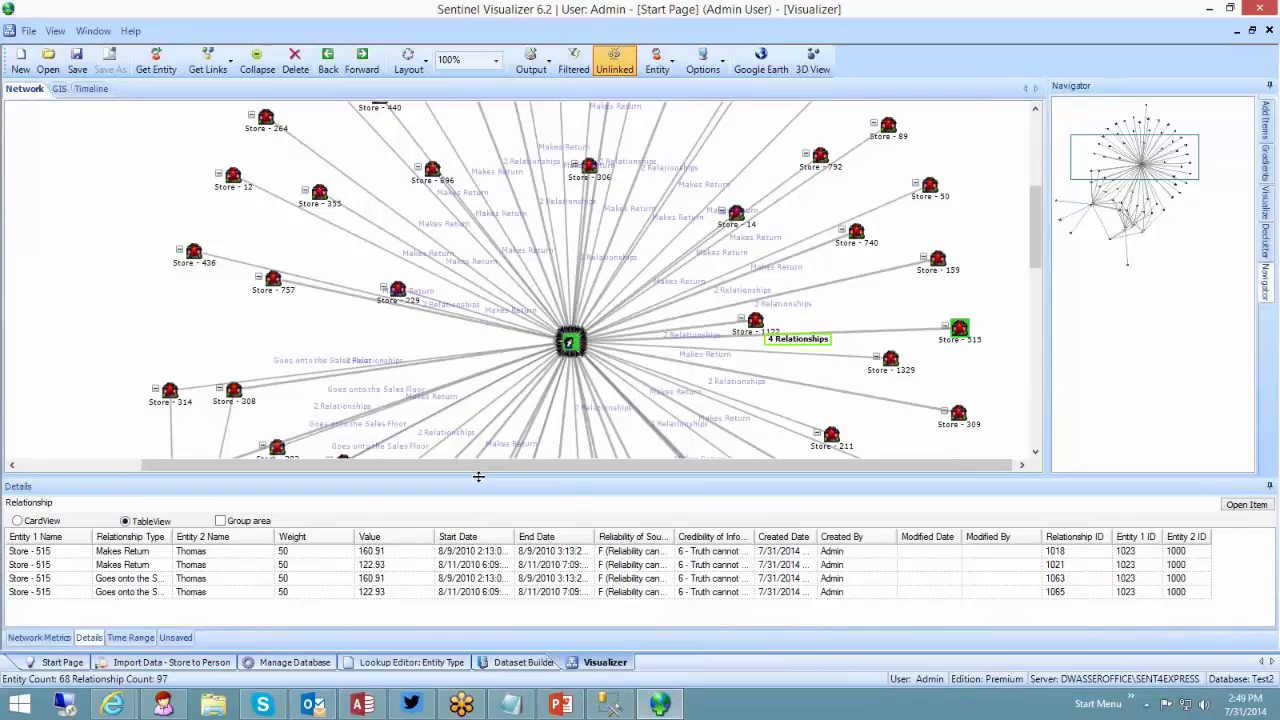
Step: Minimise the current session, launch a second Sentinel Visualizer from the desktop and open the Companies_and_People database
left_click(1210, 10)
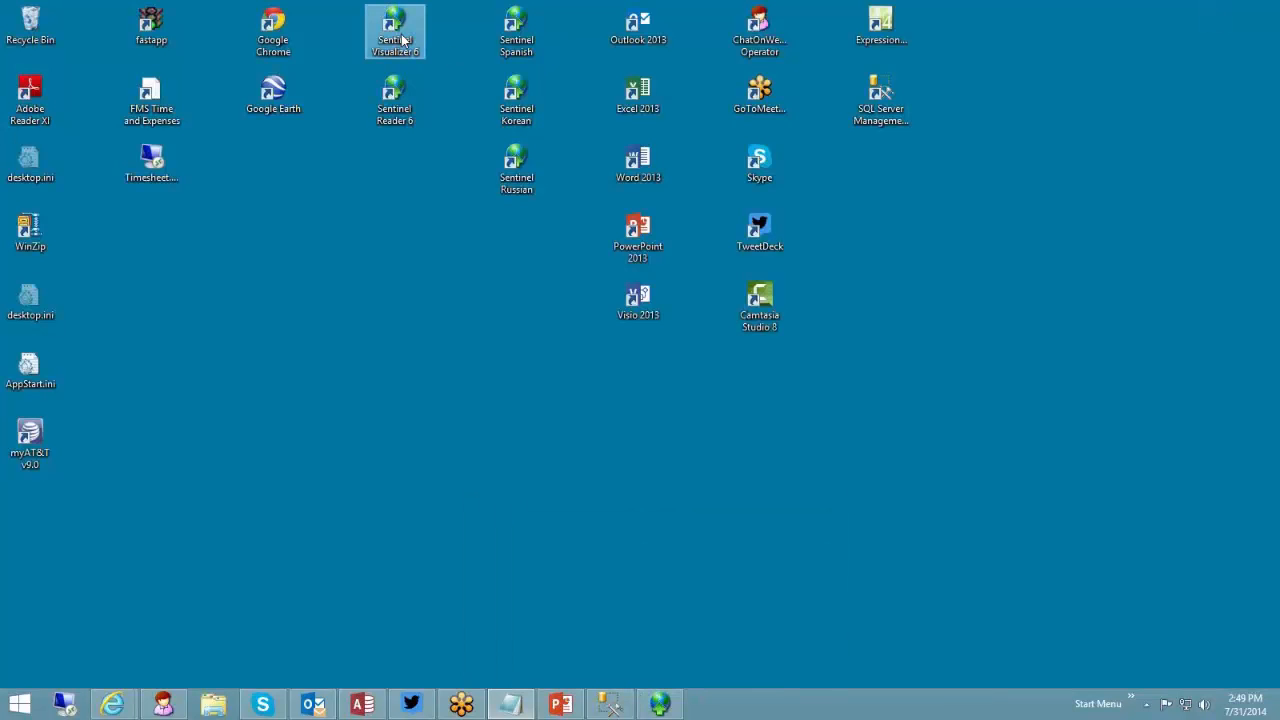
double_click(403, 40)
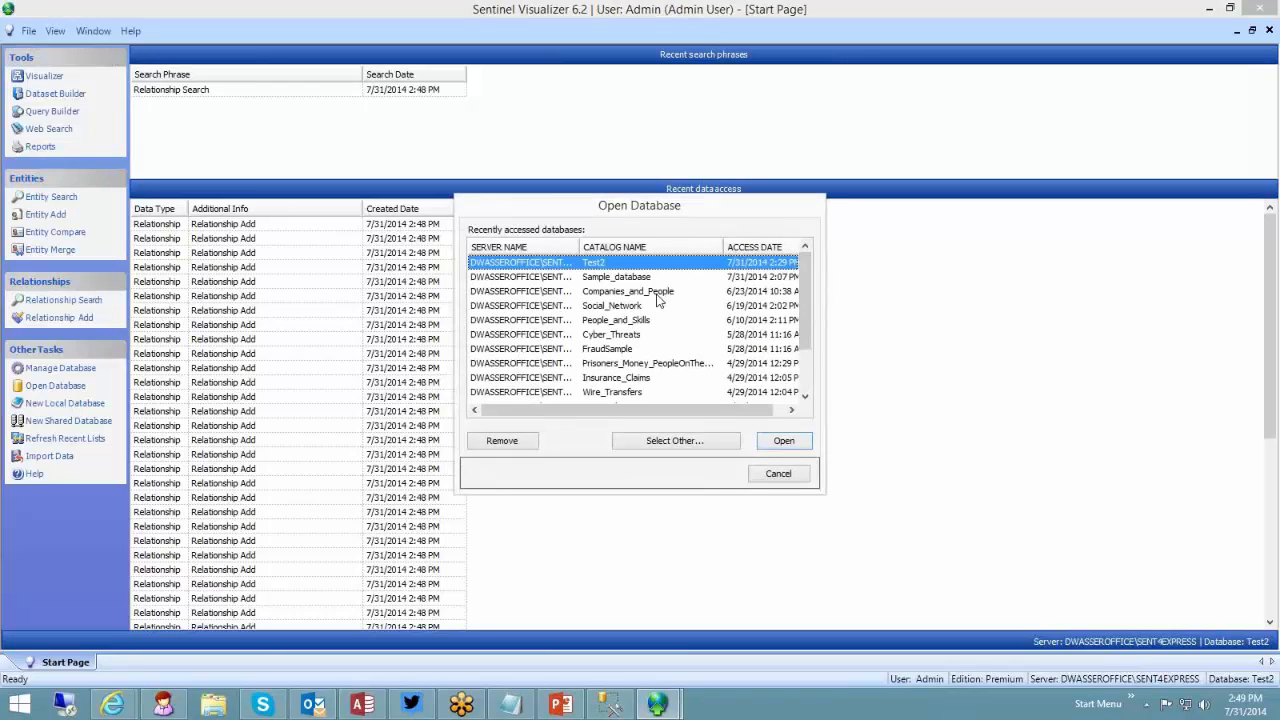
double_click(656, 292)
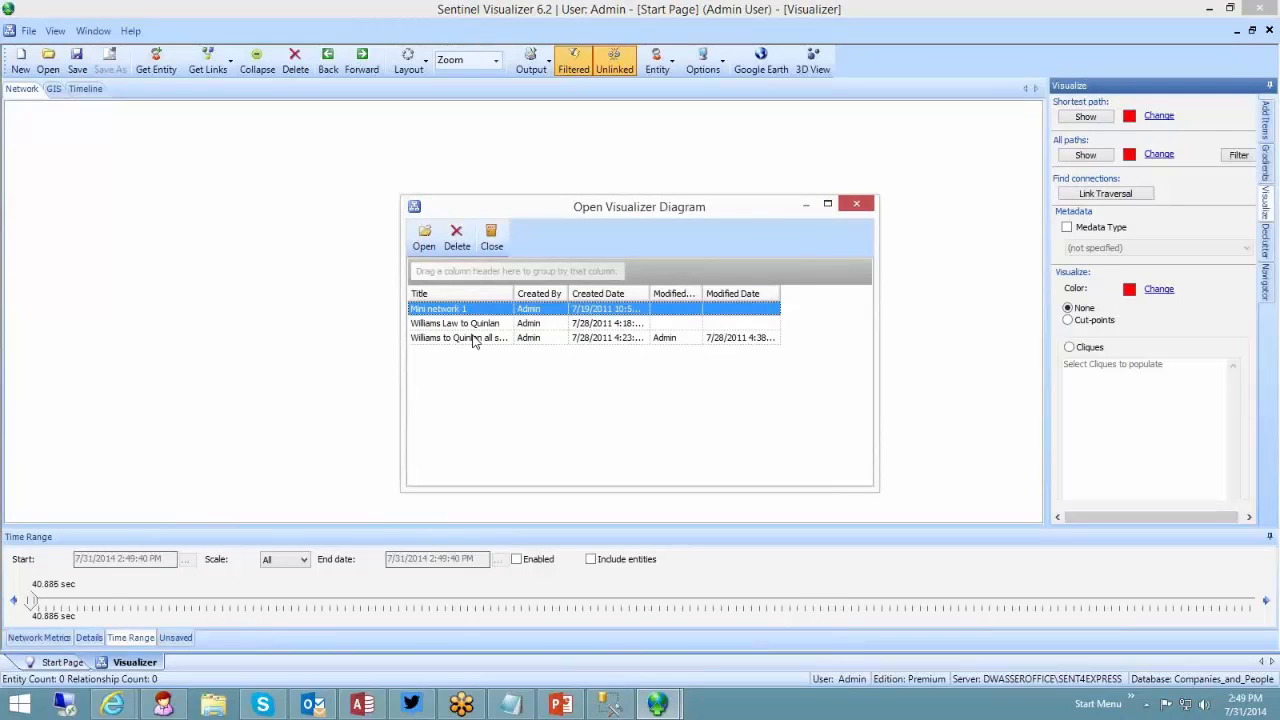
Step: Open the saved all shortest paths Visualizer diagram and fit it to the page
double_click(474, 340)
left_click(466, 60)
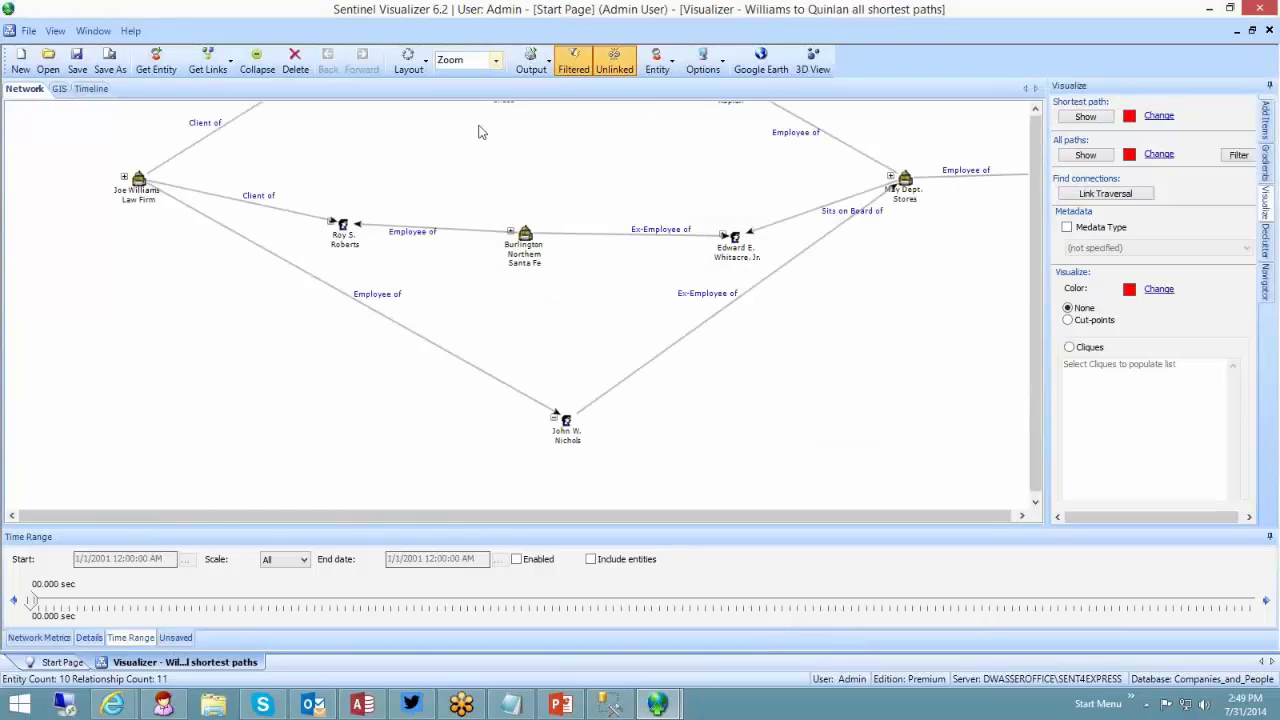
left_click(466, 187)
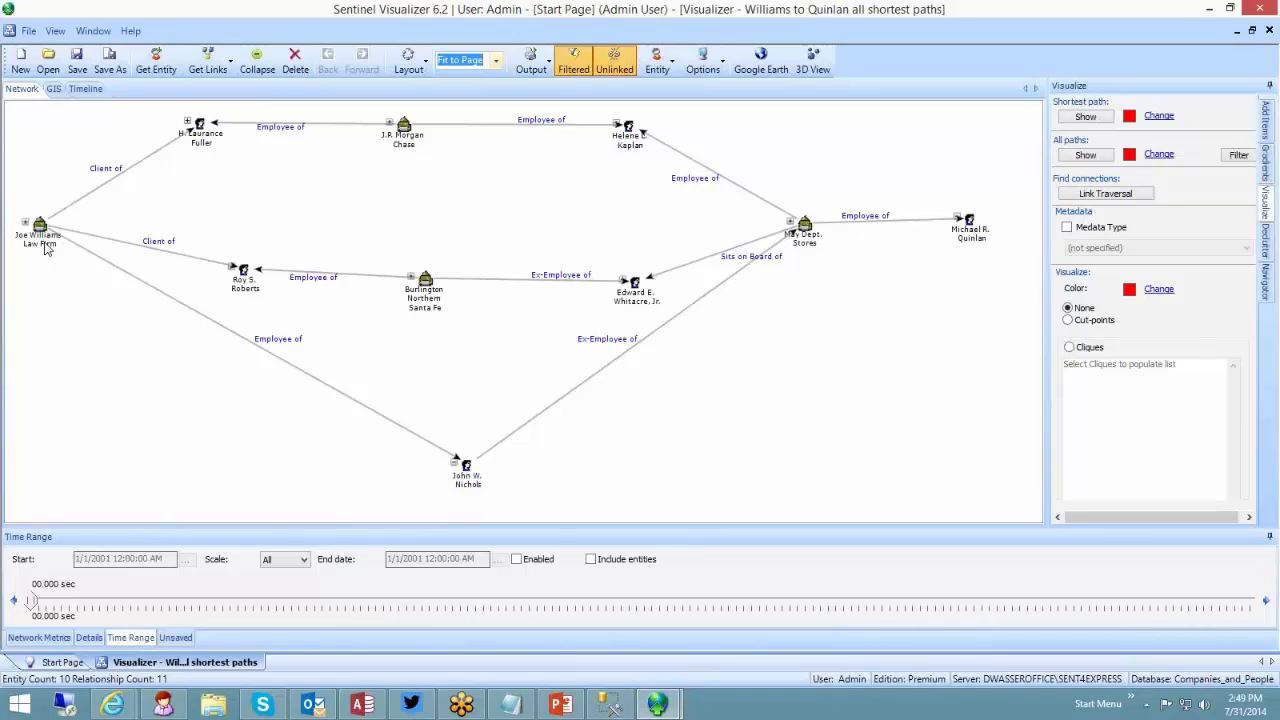
Step: Move the Joe Williams Law Firm entity slightly down and view the Squelch measures available for decluttering the diagram
left_click(45, 250)
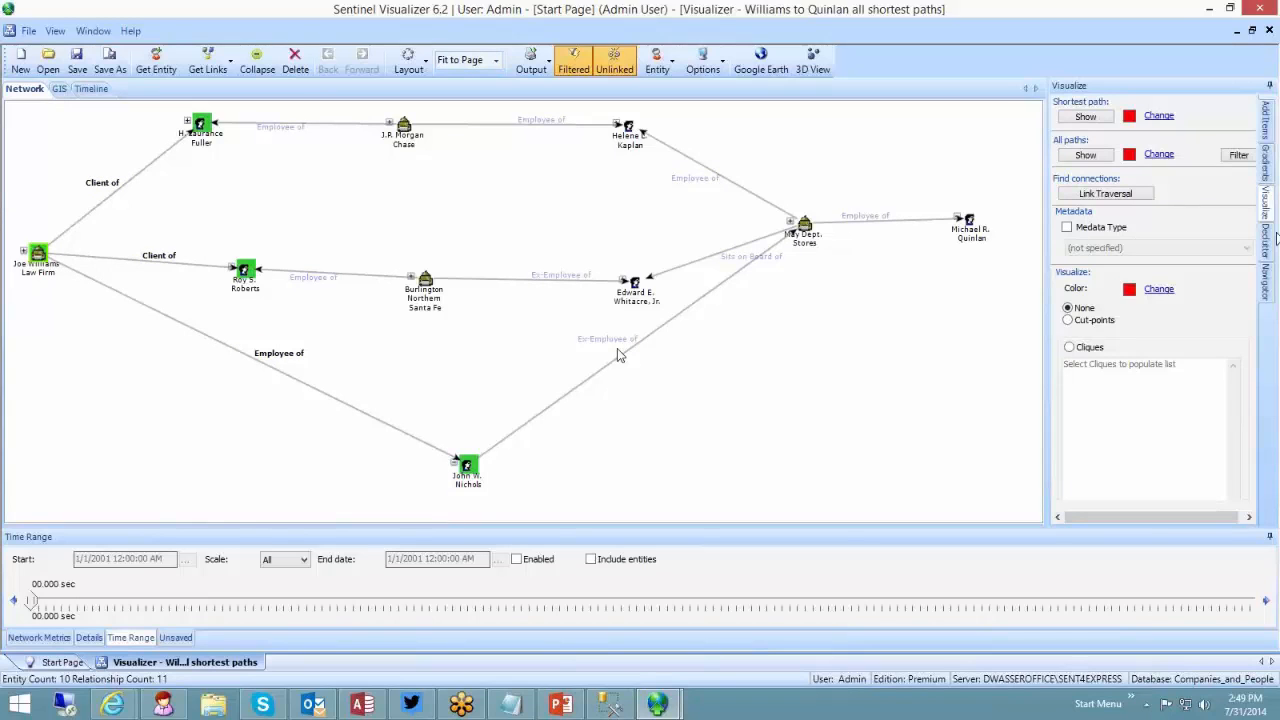
left_click(1266, 242)
left_click(1240, 246)
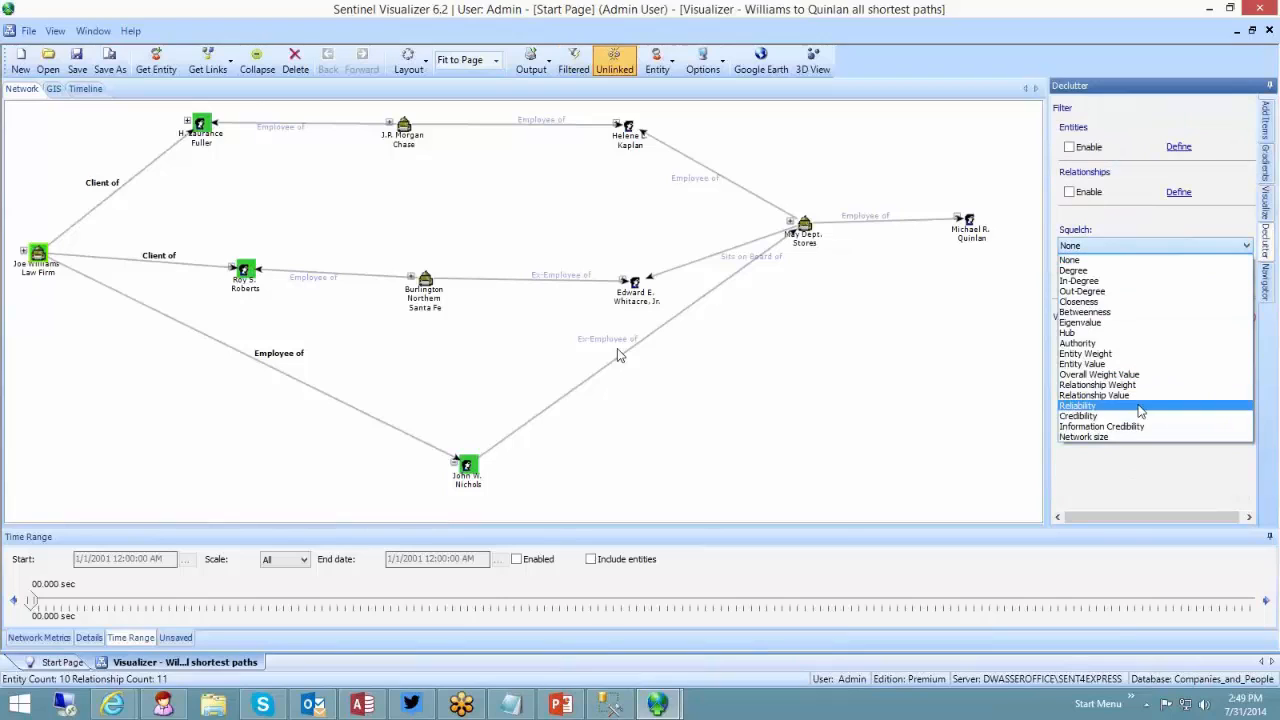
left_click(1133, 229)
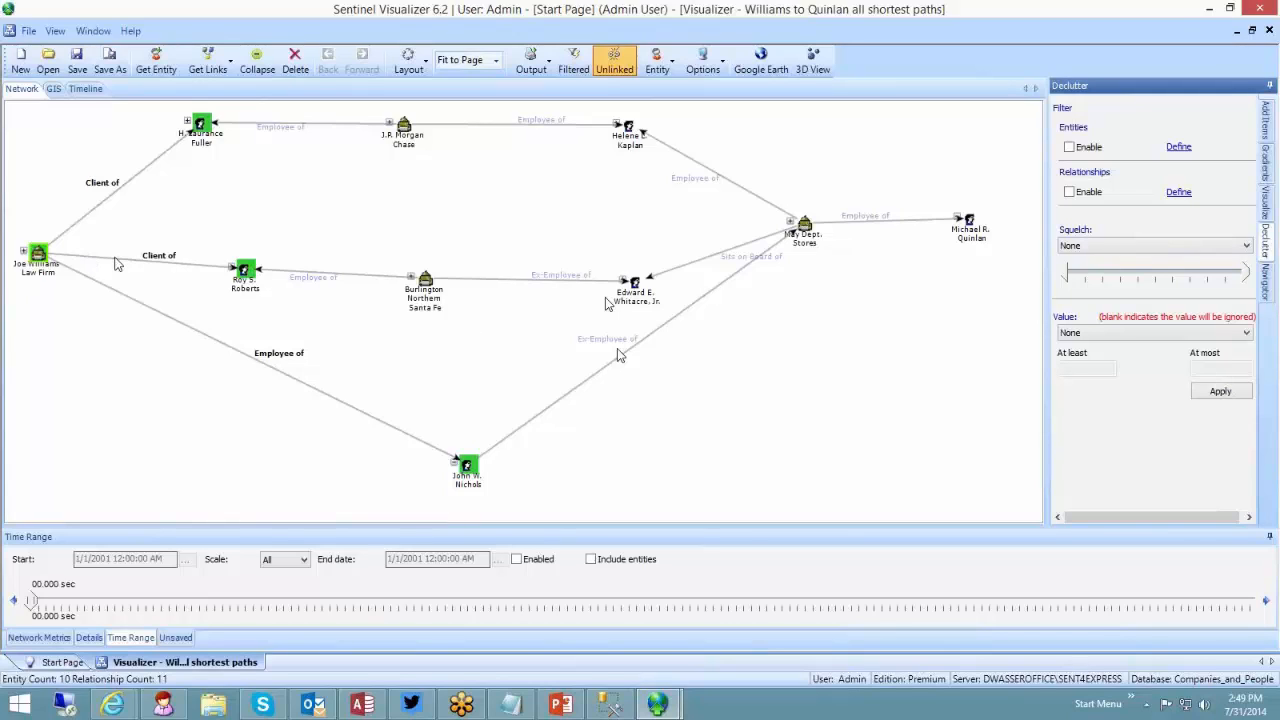
left_click_drag(38, 260, 42, 293)
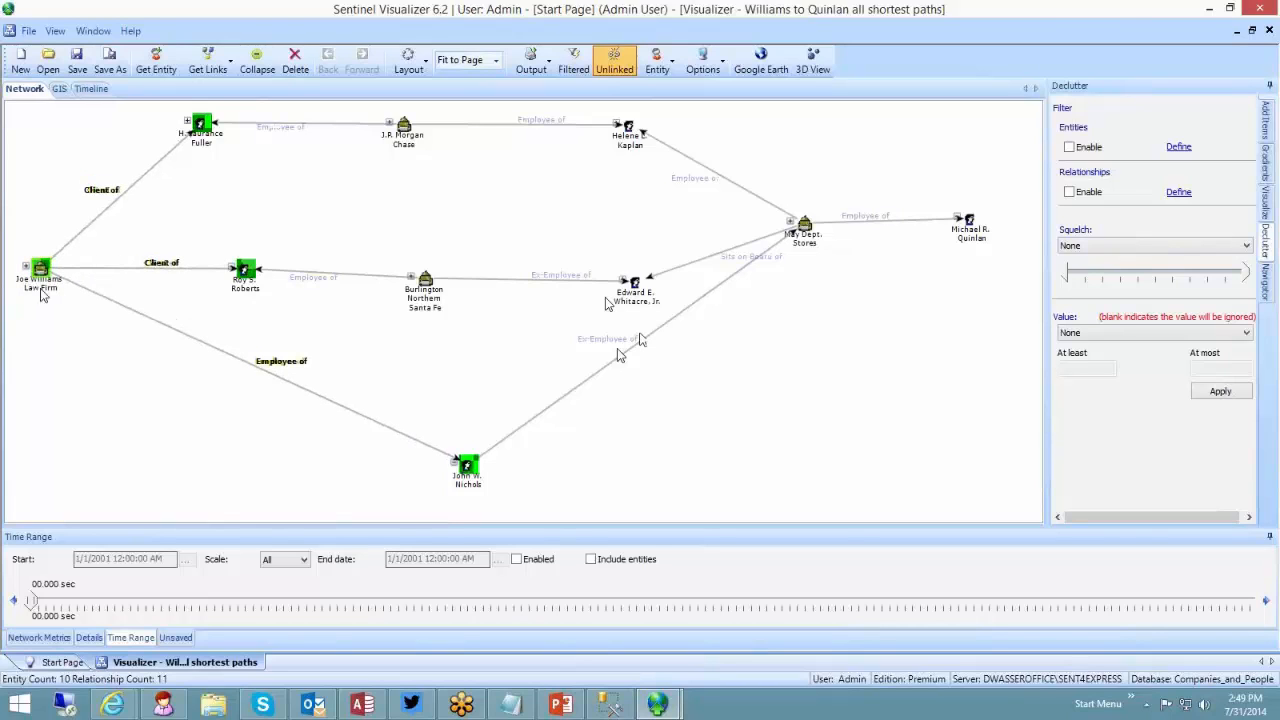
left_click(243, 274)
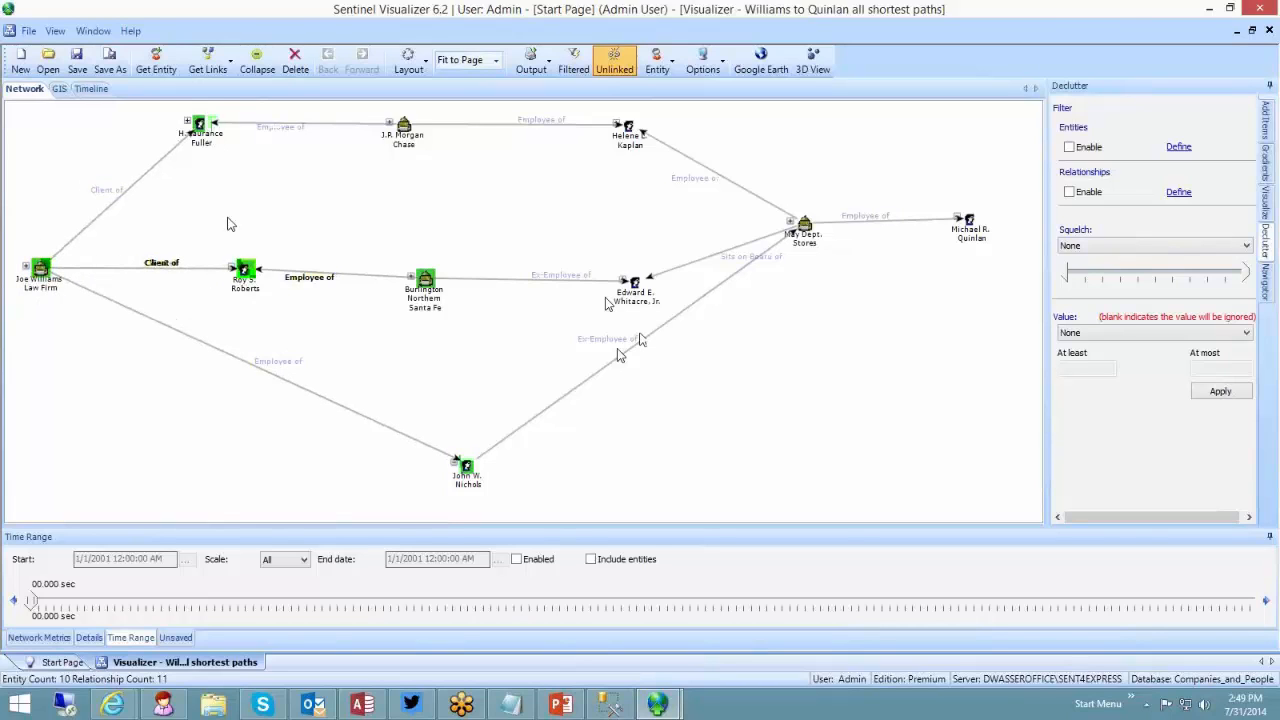
Step: View the weights in the records of the law firm's two Client of relationships, closing each record
double_click(110, 190)
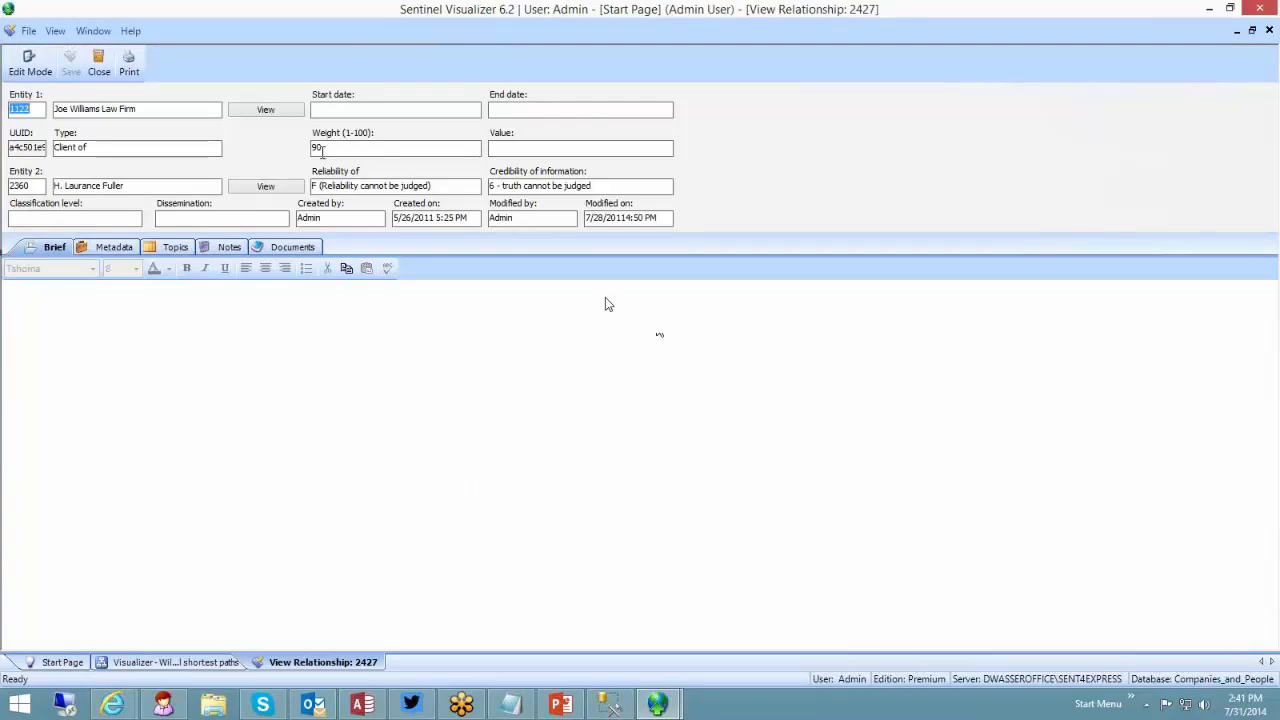
left_click(99, 62)
double_click(158, 265)
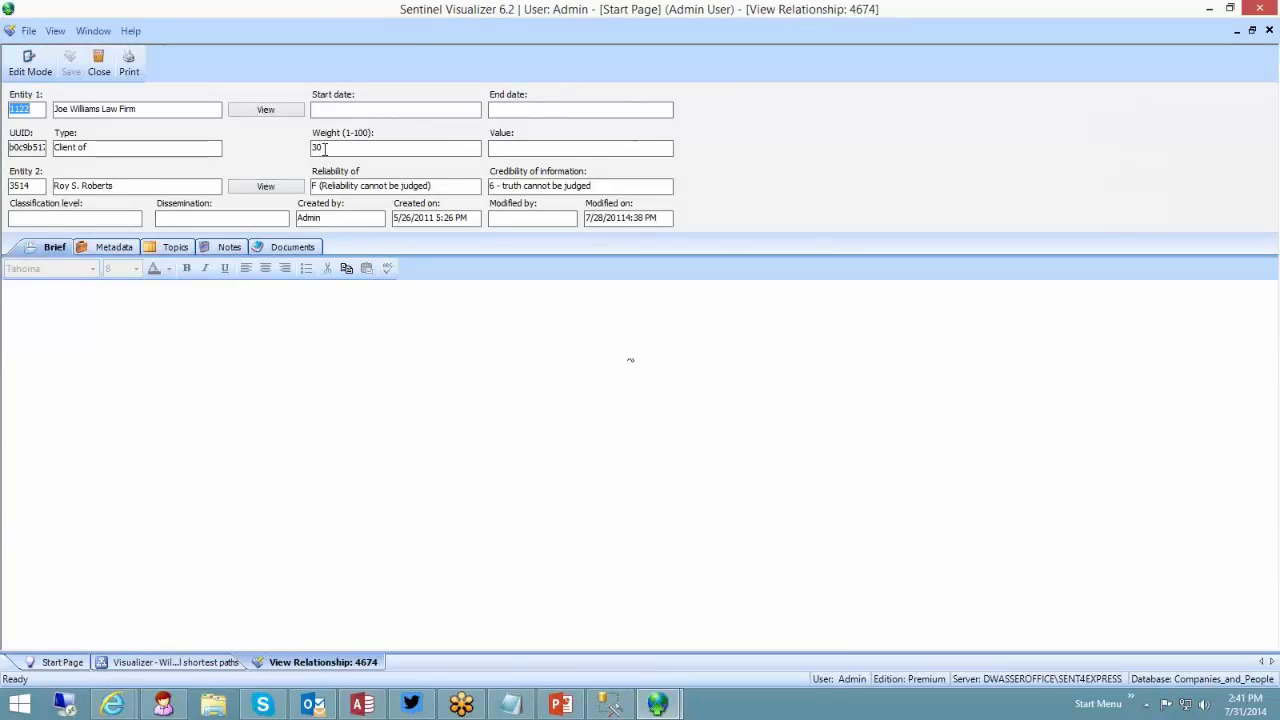
left_click(99, 64)
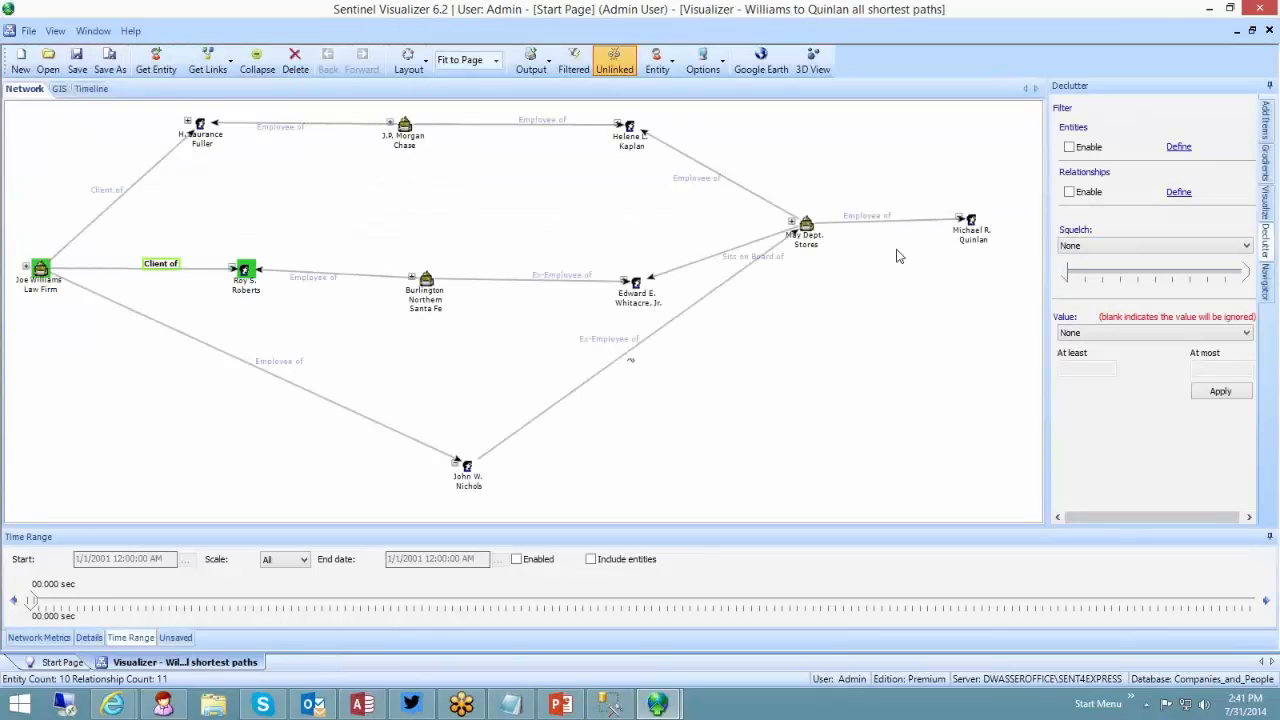
Step: Squelch the network by Relationship Weight, raising the threshold to about a quarter of its range
left_click(1076, 249)
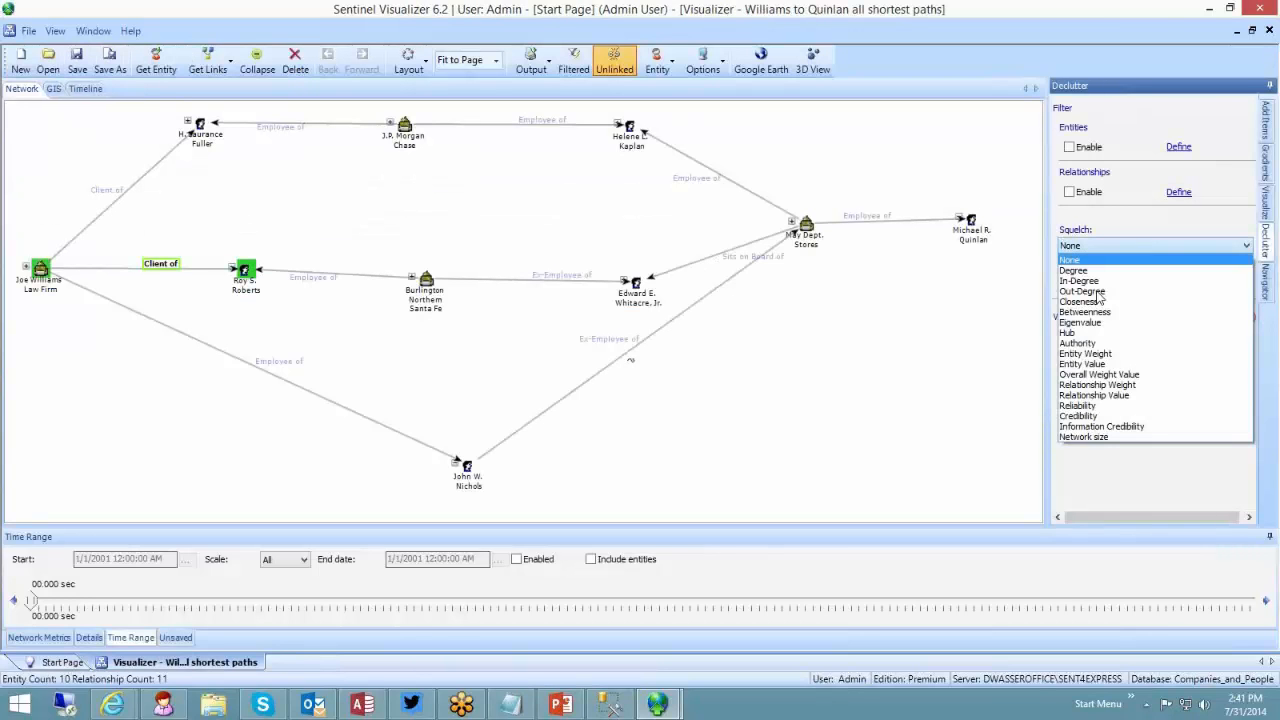
left_click(1100, 386)
left_click_drag(1066, 271, 1112, 272)
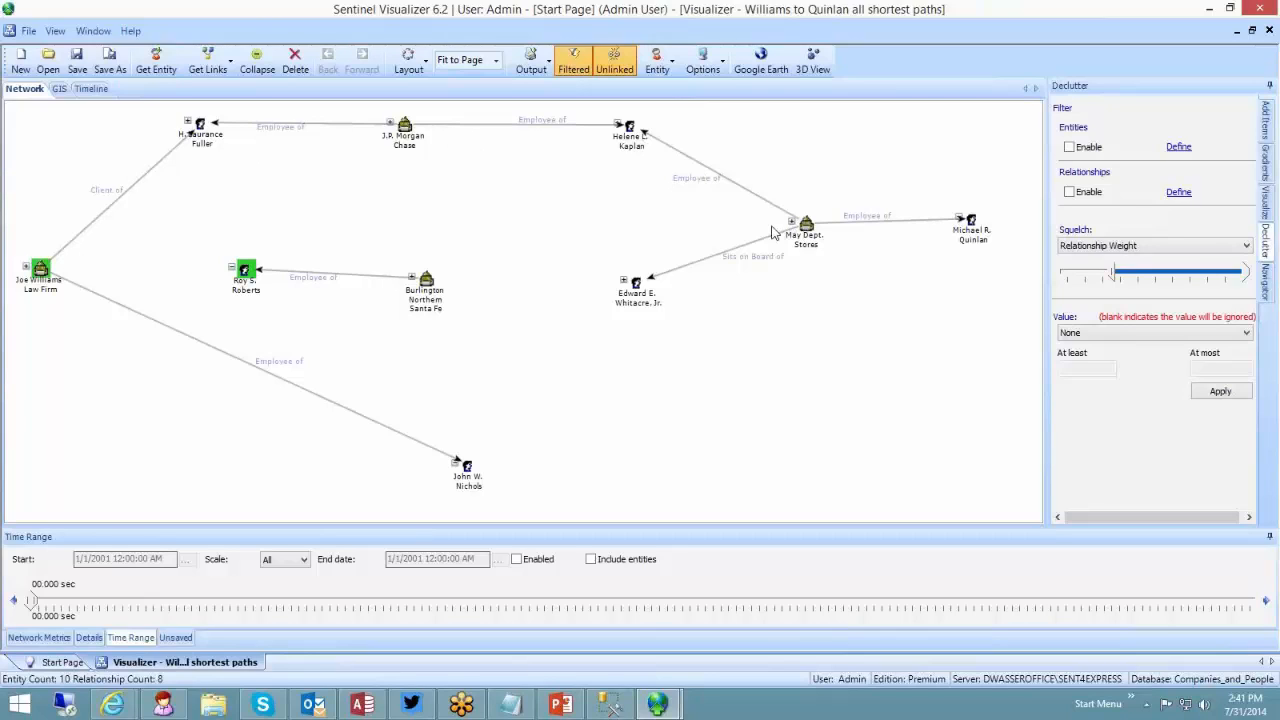
Step: Lower the Relationship Weight squelch threshold to its minimum and view the other Squelch measures available
left_click_drag(1108, 271, 1066, 272)
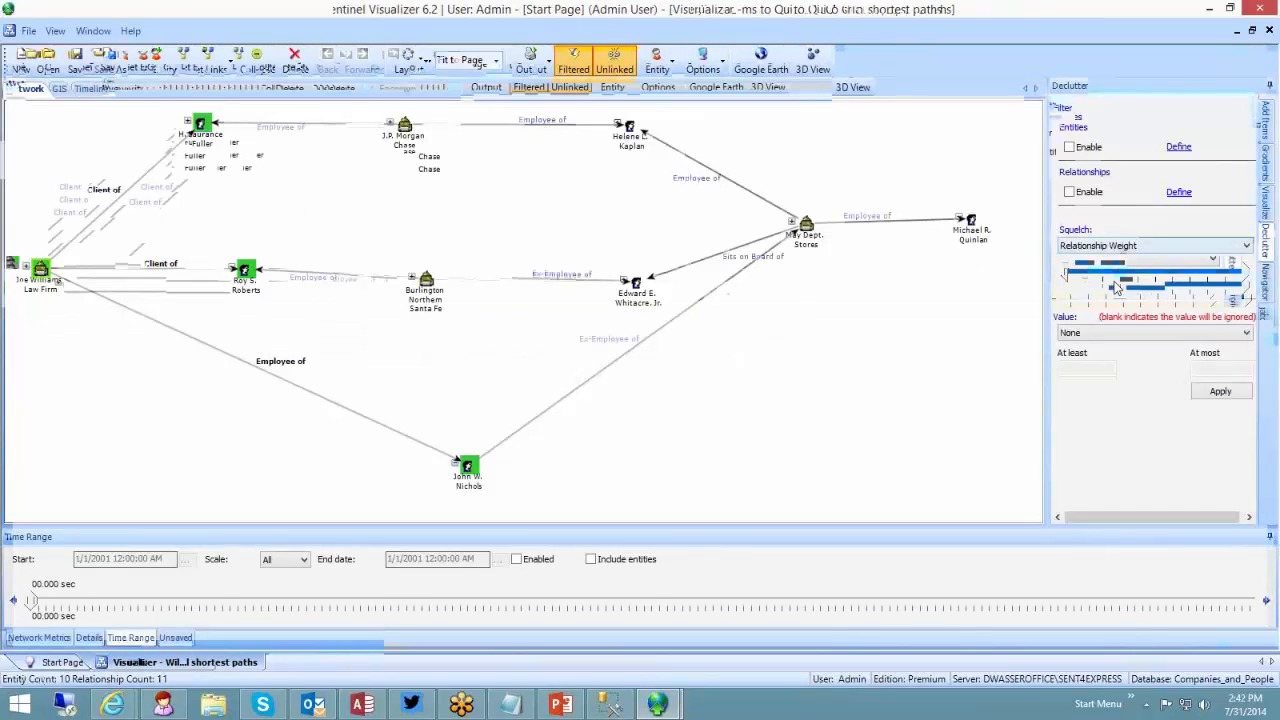
left_click(1115, 246)
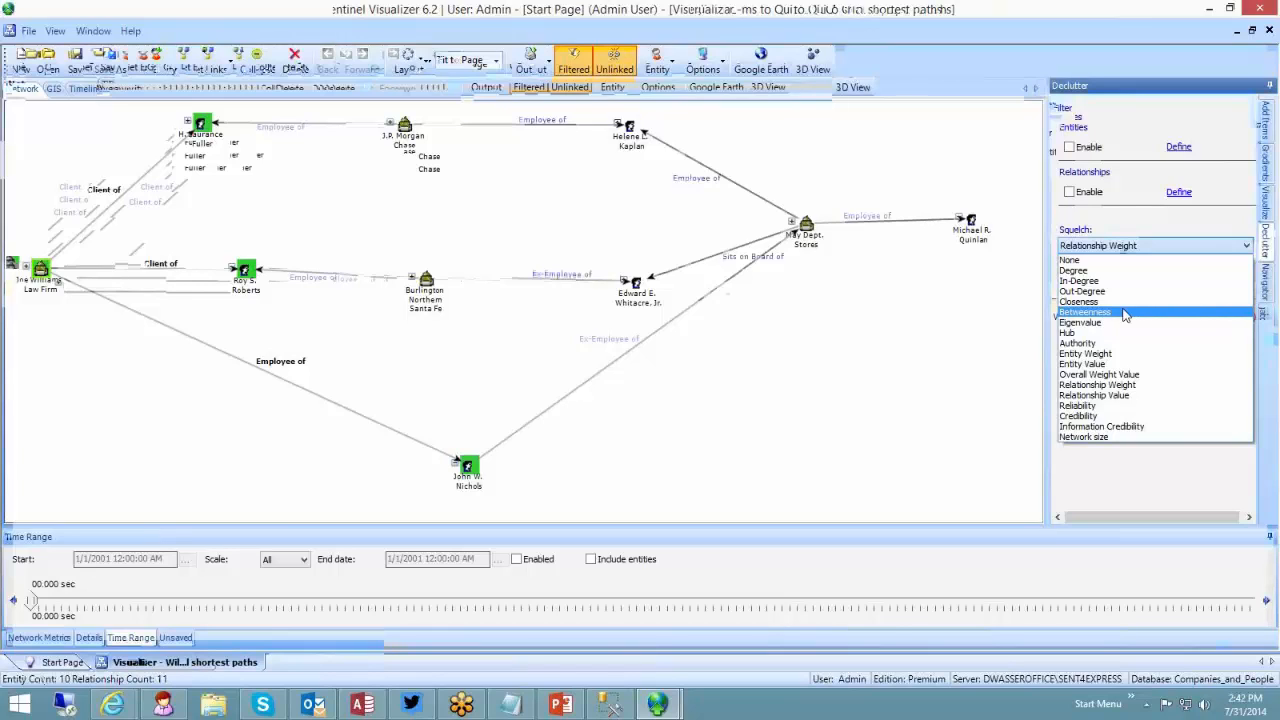
left_click(900, 366)
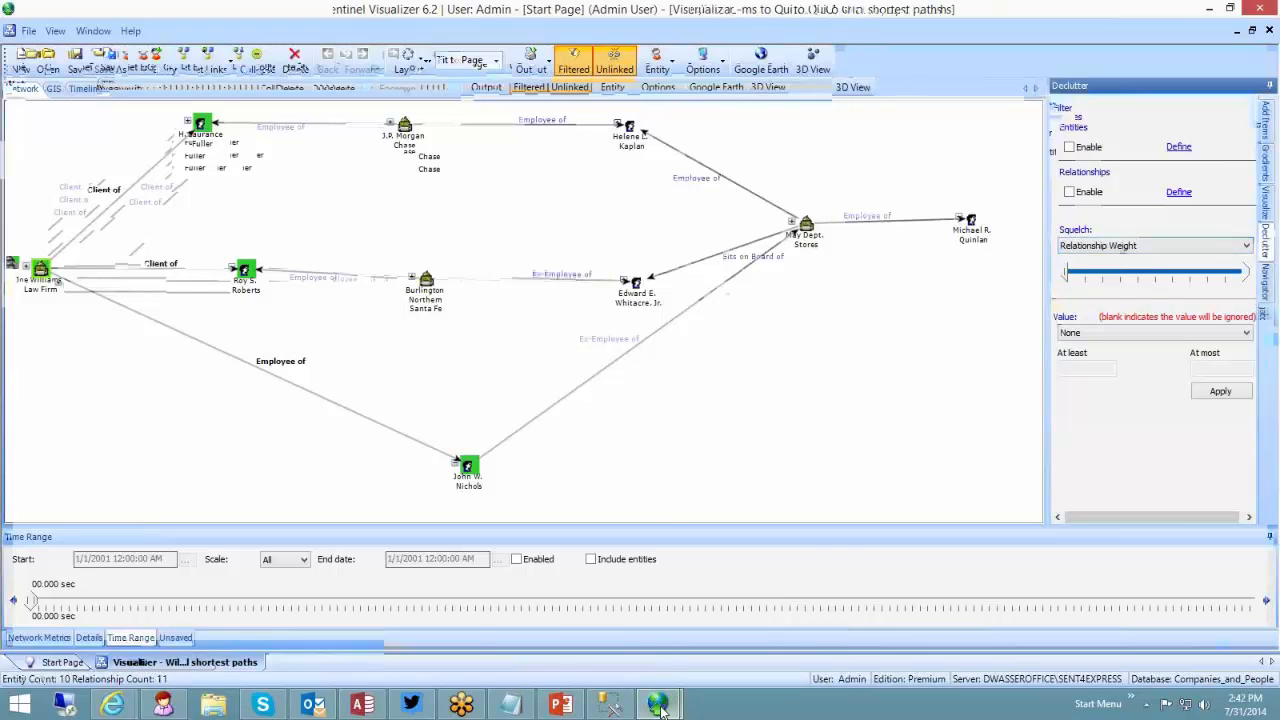
Step: Switch to the Test2 database session and display the Store to Person data import mapping
mouse_move(659, 708)
left_click(560, 640)
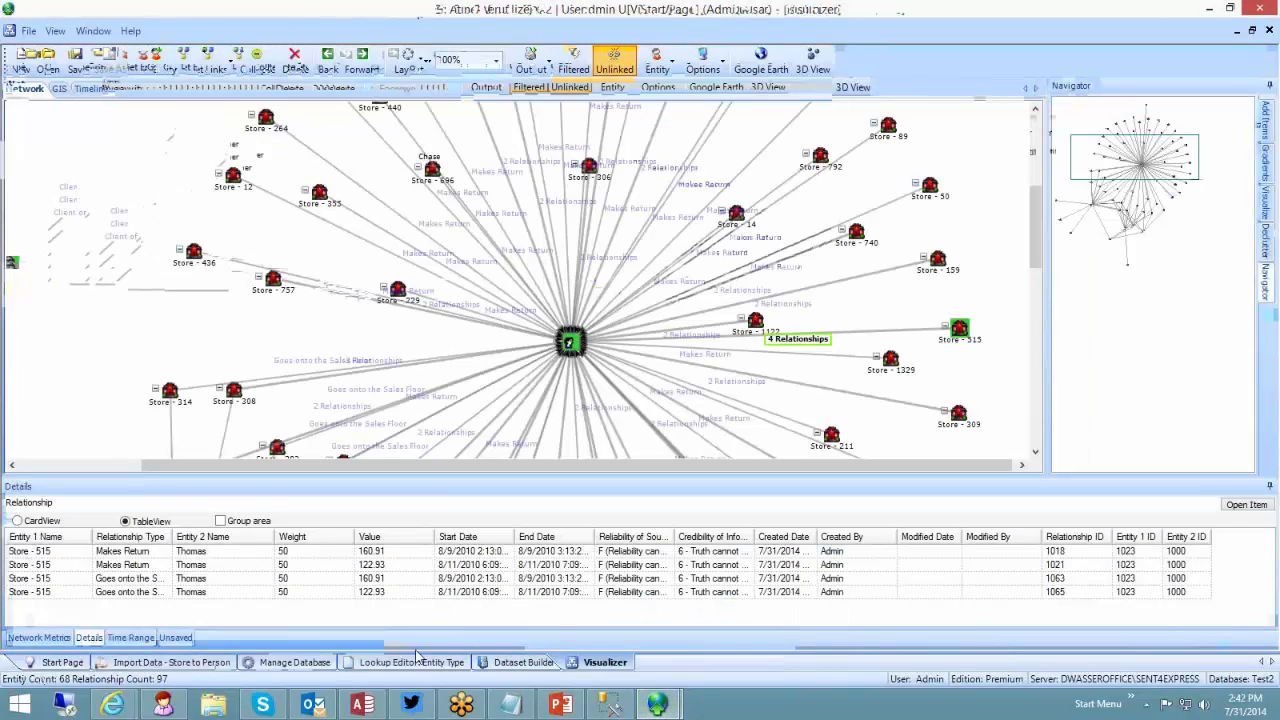
left_click(203, 664)
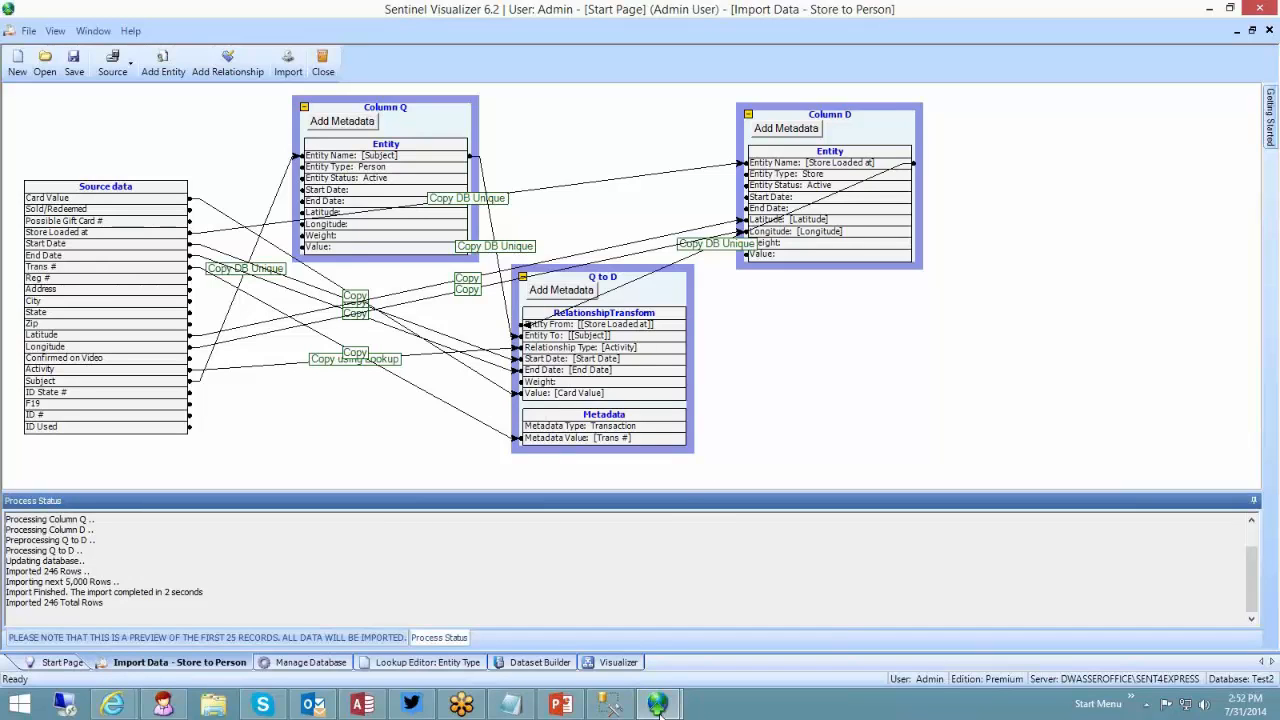
Step: Start Excel and open the recent workbook Dept Store Gift Card Fraud.xls
mouse_move(657, 704)
left_click(700, 665)
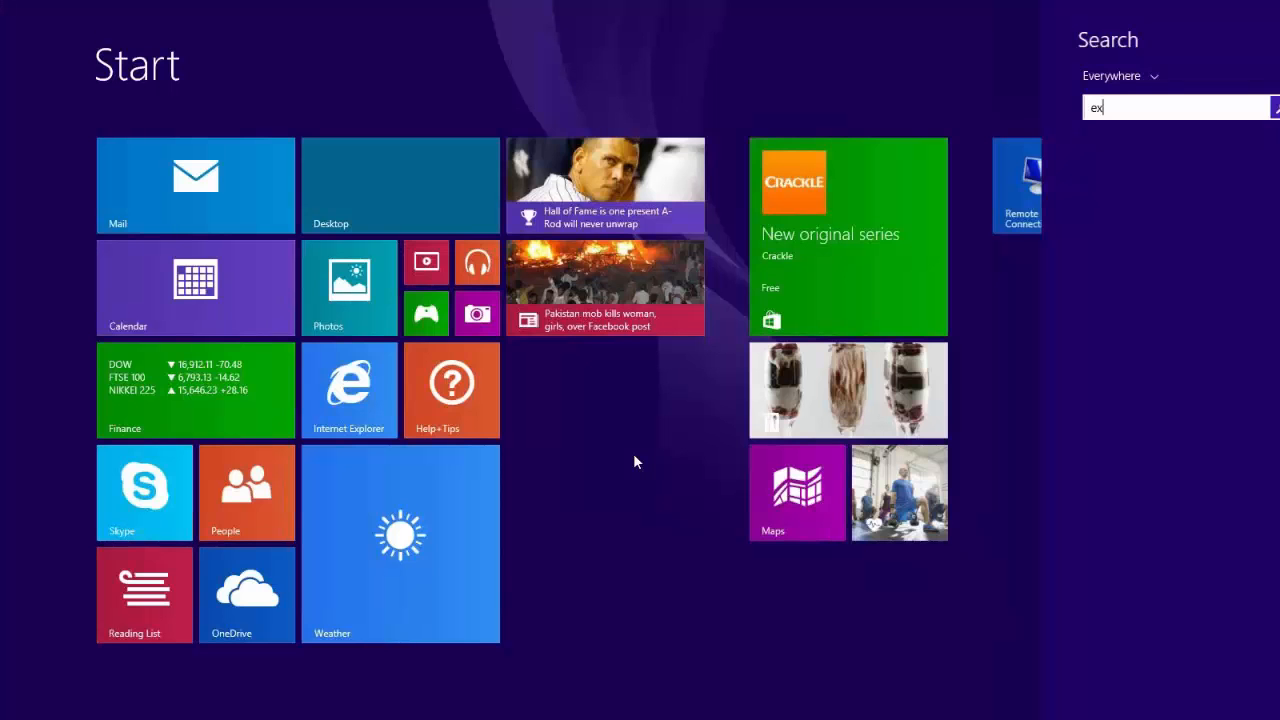
type("cel")
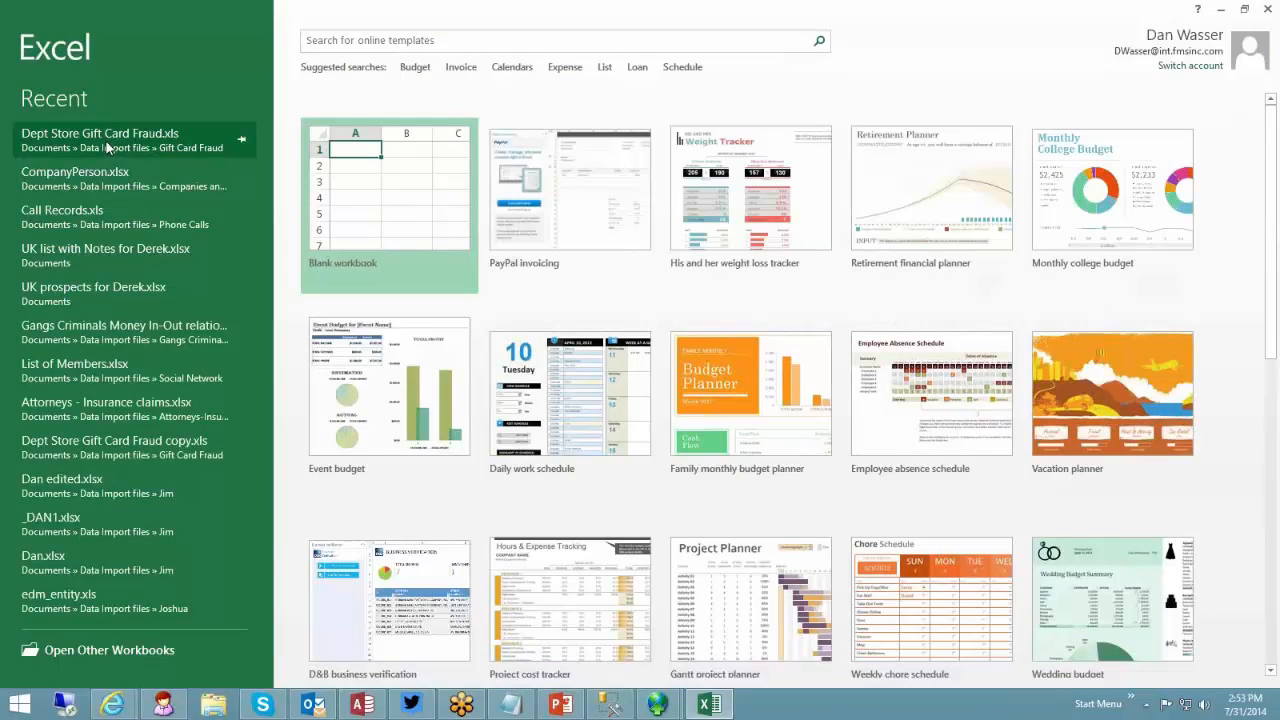
left_click(109, 140)
Step: Switch back to the all shortest paths diagram in Sentinel Visualizer and view its Squelch measures and Gradients options
mouse_move(657, 704)
left_click(757, 645)
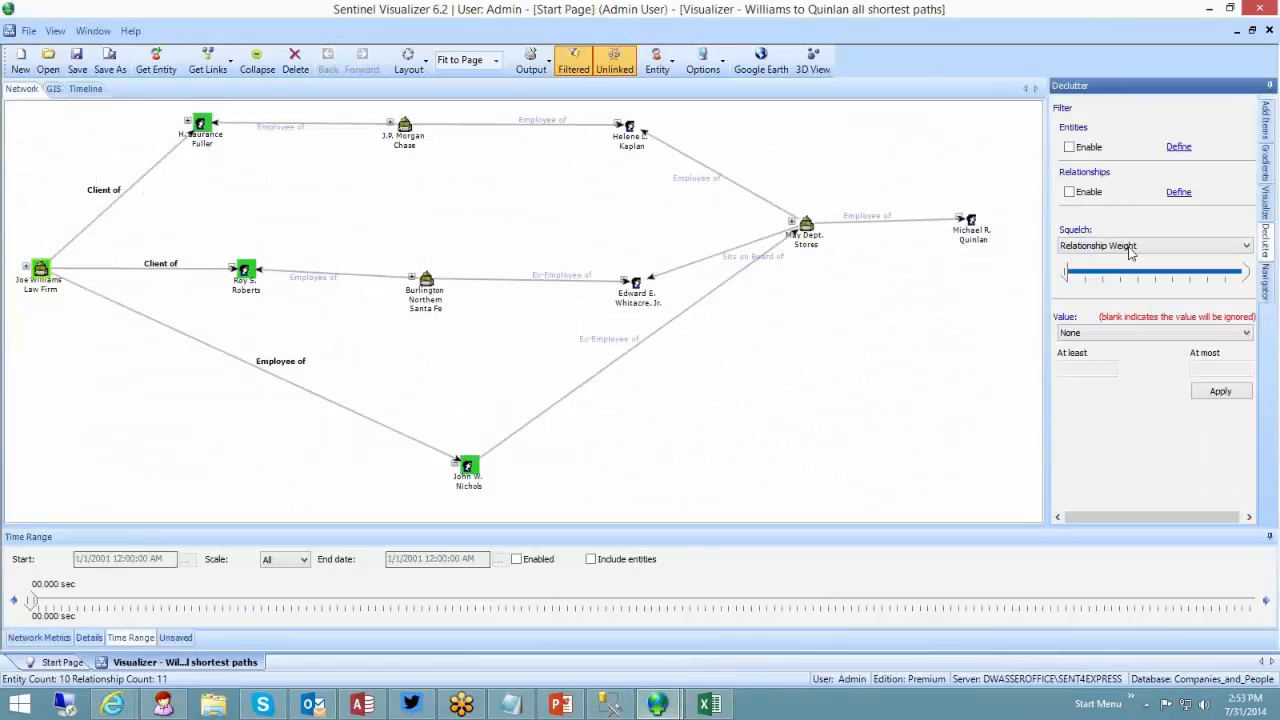
left_click(1130, 250)
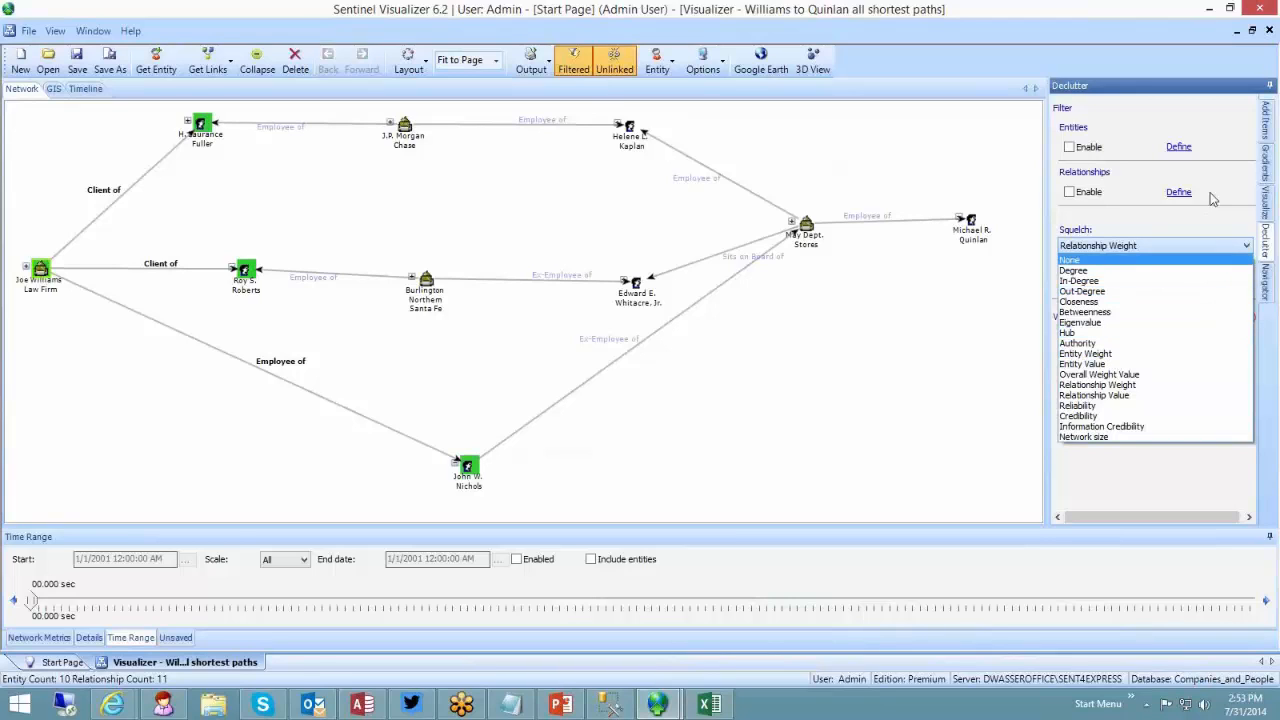
left_click(1267, 163)
left_click(1267, 163)
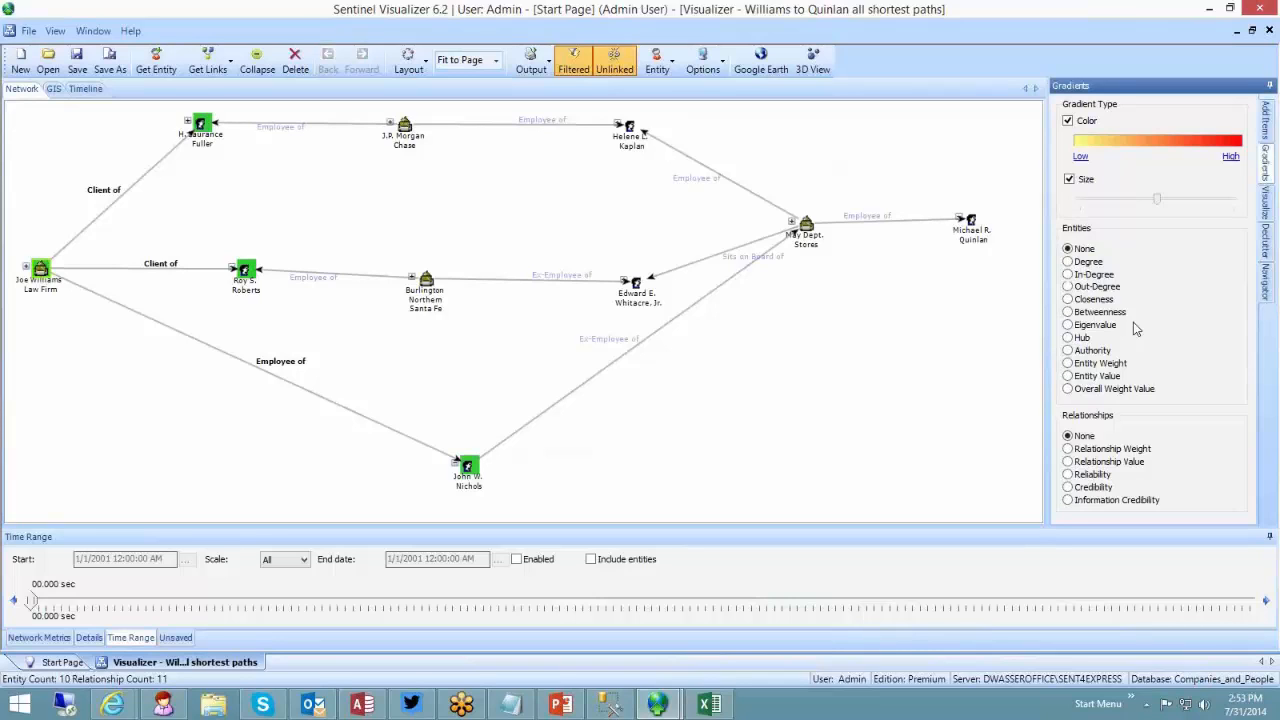
Step: Exit the Companies_and_People session, discarding the changes to the all shortest paths diagram
left_click(28, 31)
left_click(52, 162)
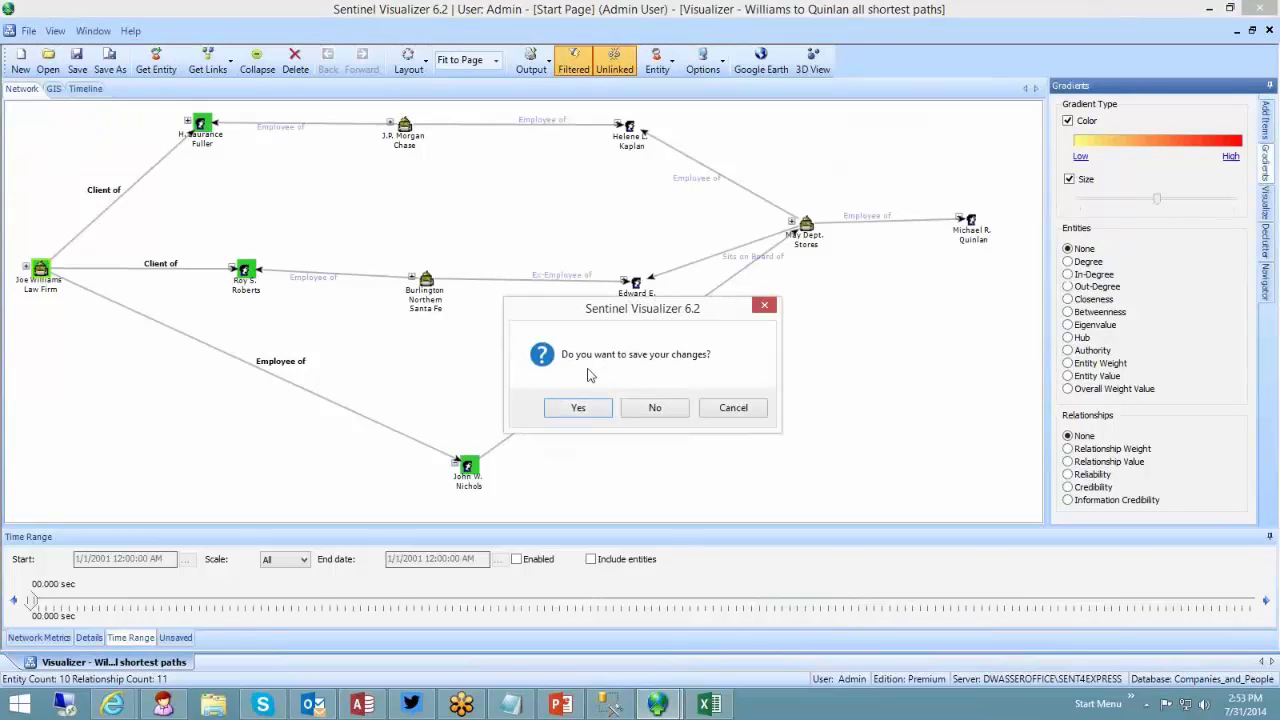
left_click(652, 408)
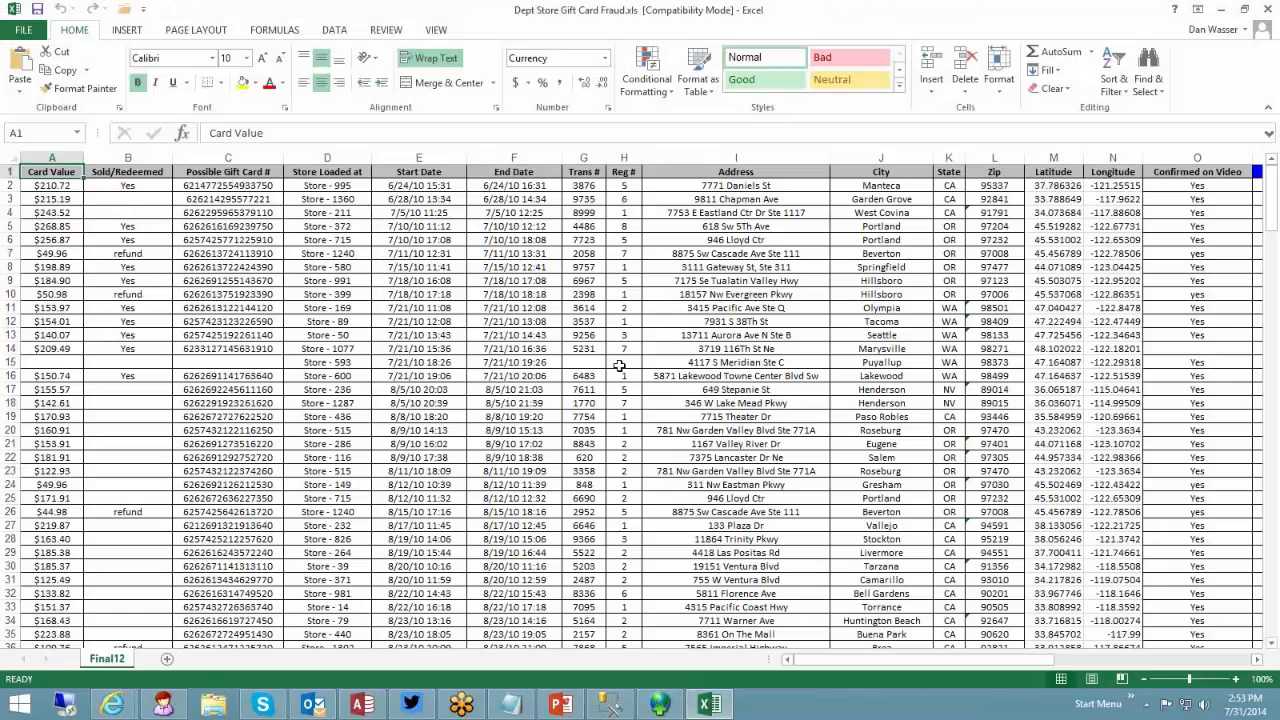
Step: Start a new Sentinel Visualizer session from the desktop and open the recently accessed Dept_Store_Giftcard_Fraud database
left_click(661, 702)
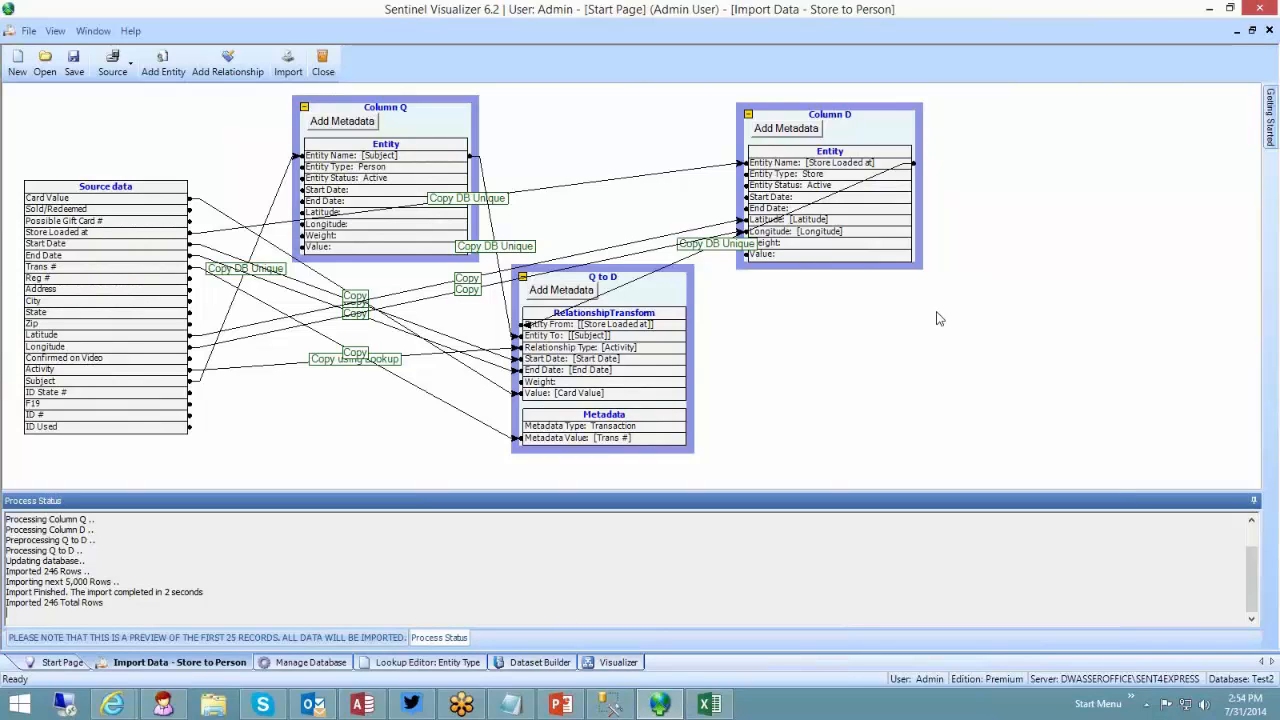
right_click(805, 706)
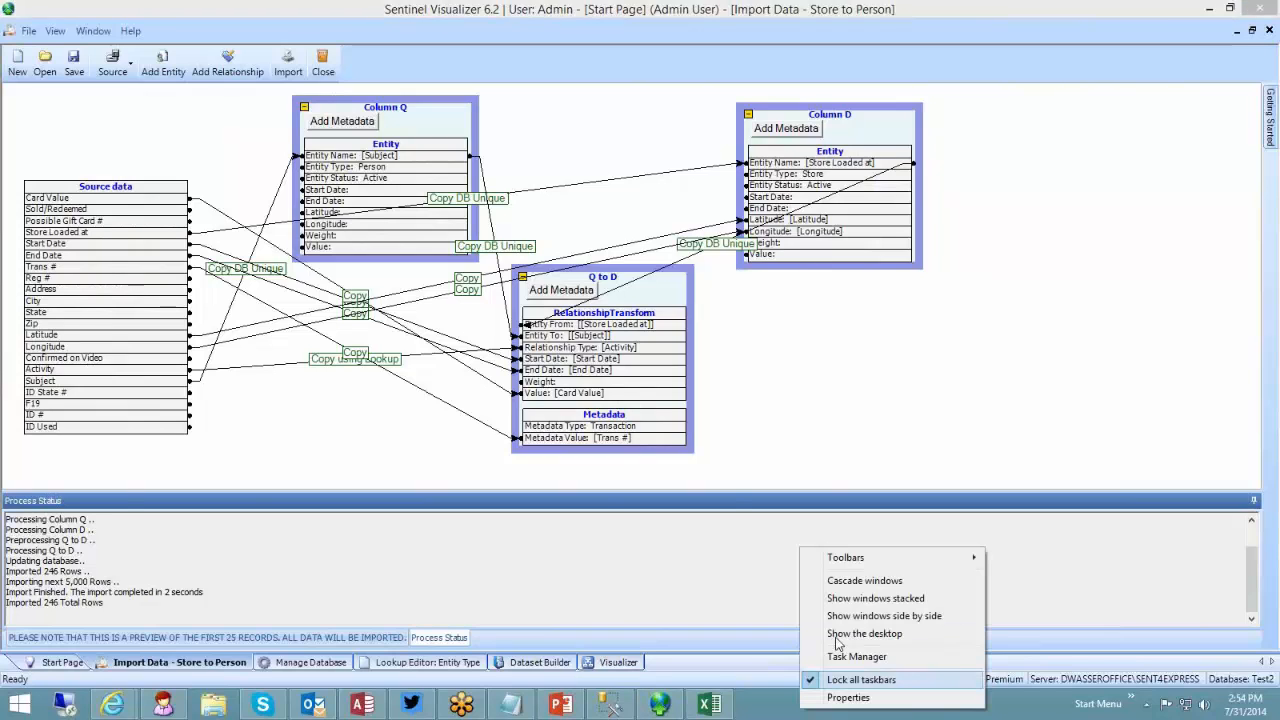
left_click(838, 636)
double_click(405, 42)
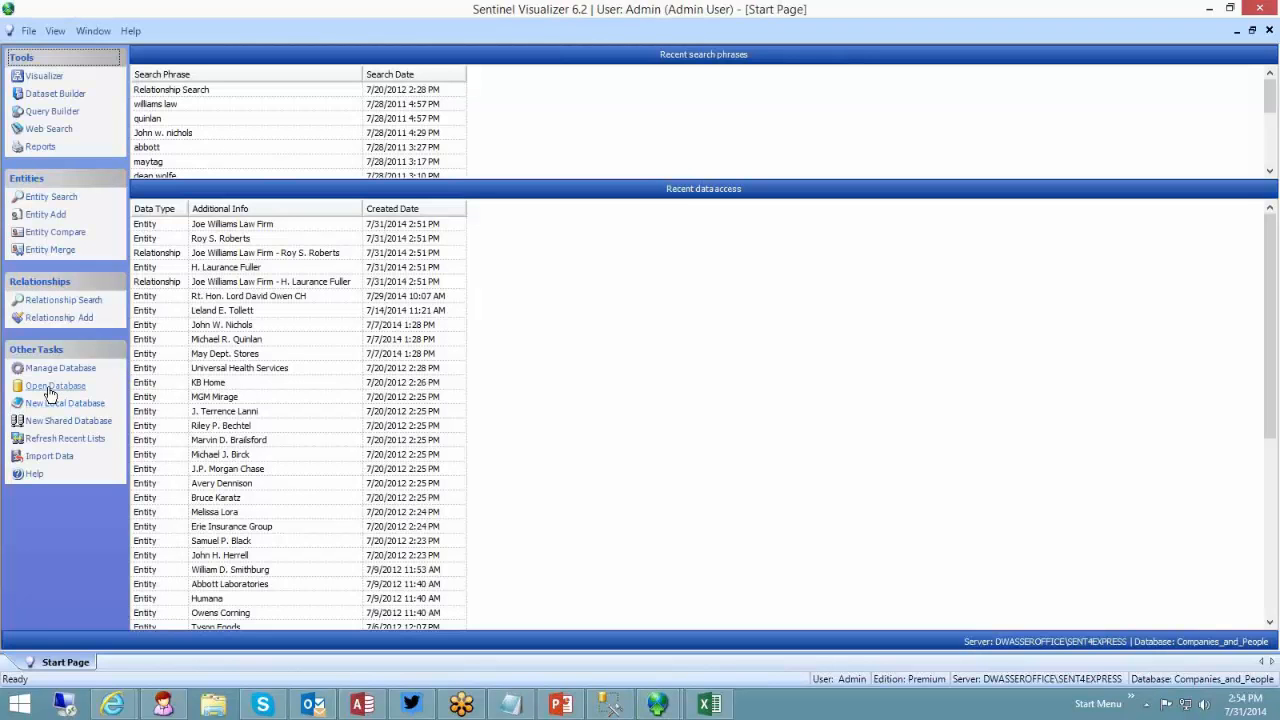
scroll(673, 395, "down", 3)
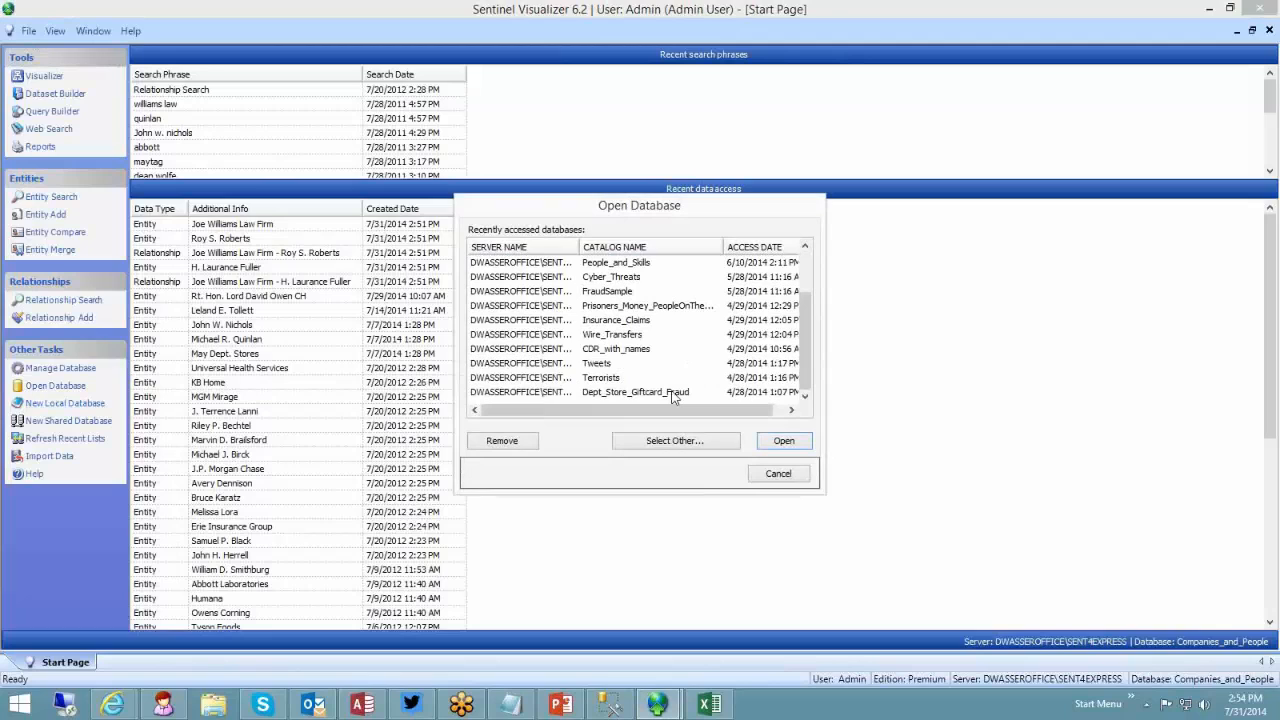
double_click(673, 393)
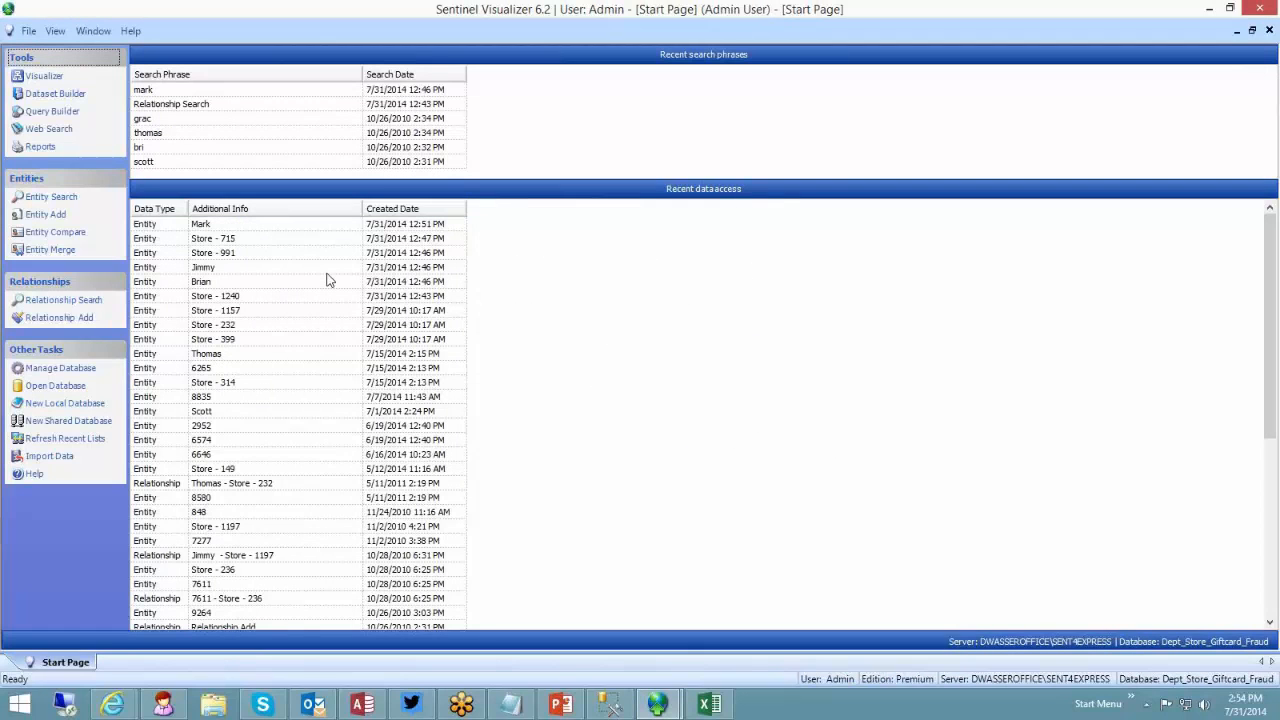
Step: Open the most recently accessed subject's entity record and review its Brief, Metadata, Topics, Notes and Documents
left_click(212, 225)
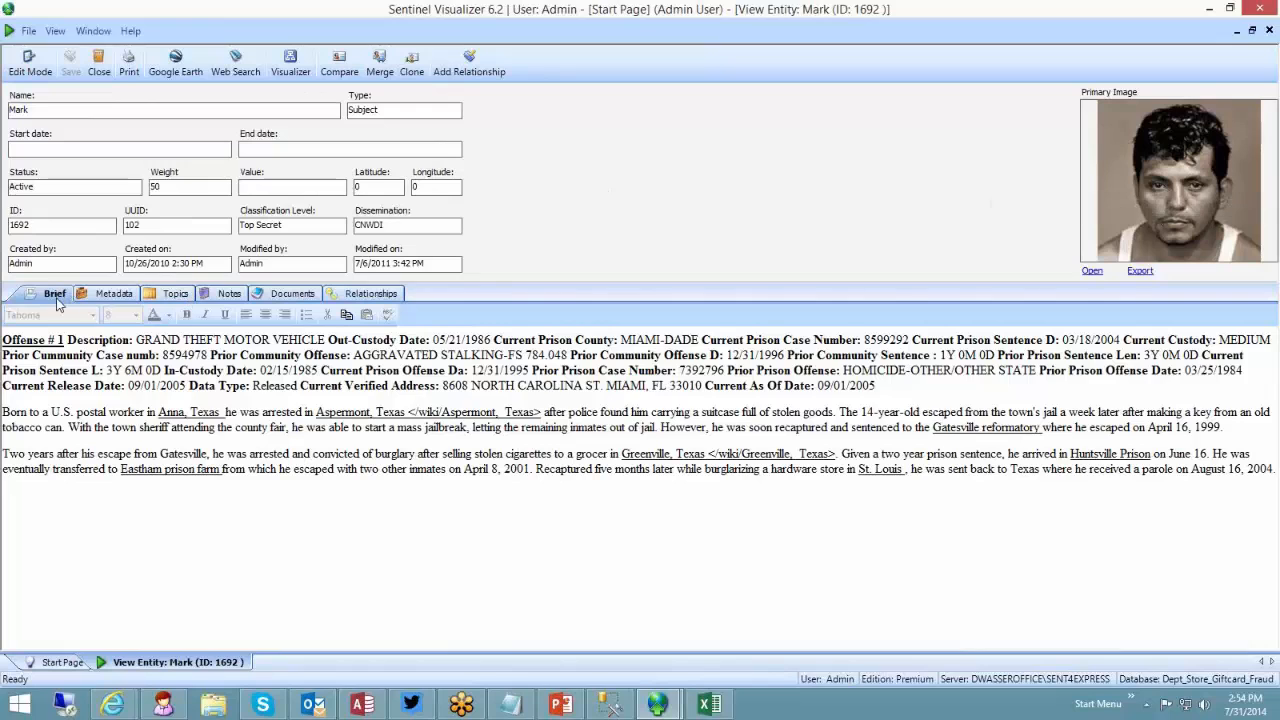
left_click_drag(3, 338, 300, 486)
left_click(282, 462)
left_click(113, 294)
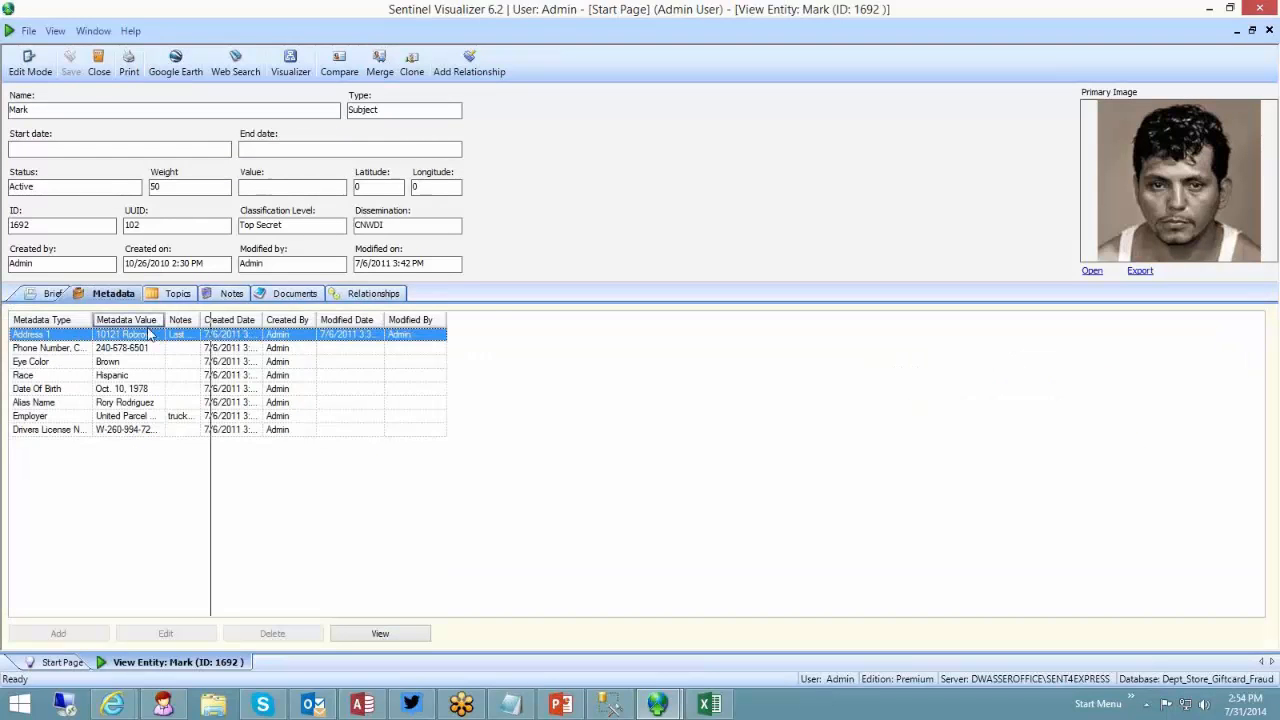
left_click(178, 294)
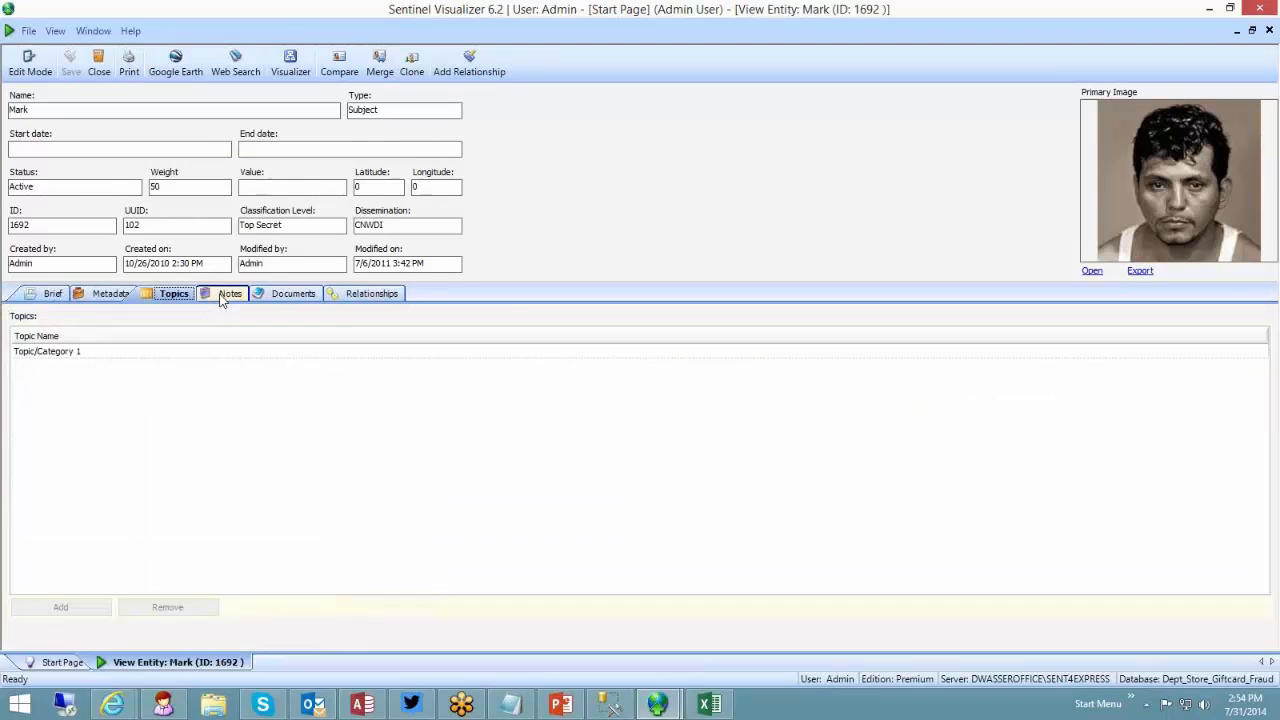
left_click(230, 294)
left_click(287, 295)
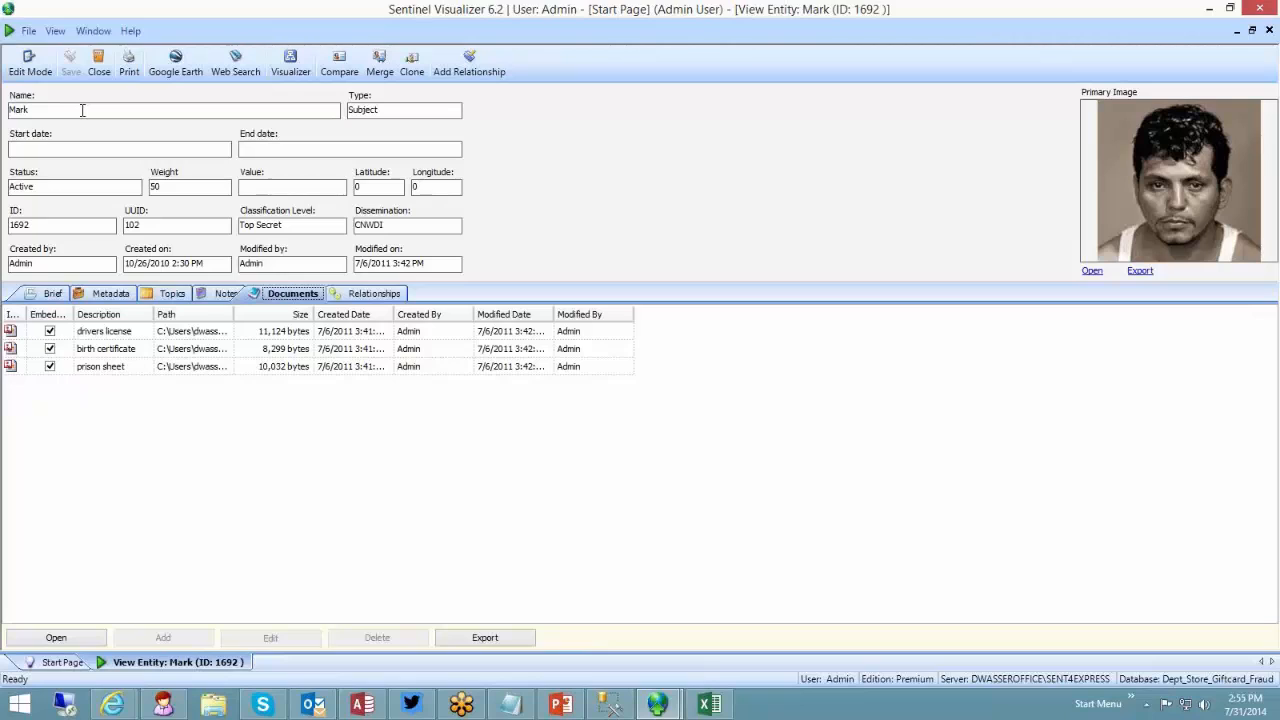
Step: Send the subject's record to the Visualizer and fit the resulting network to the page
left_click_drag(82, 110, 4, 112)
left_click(126, 111)
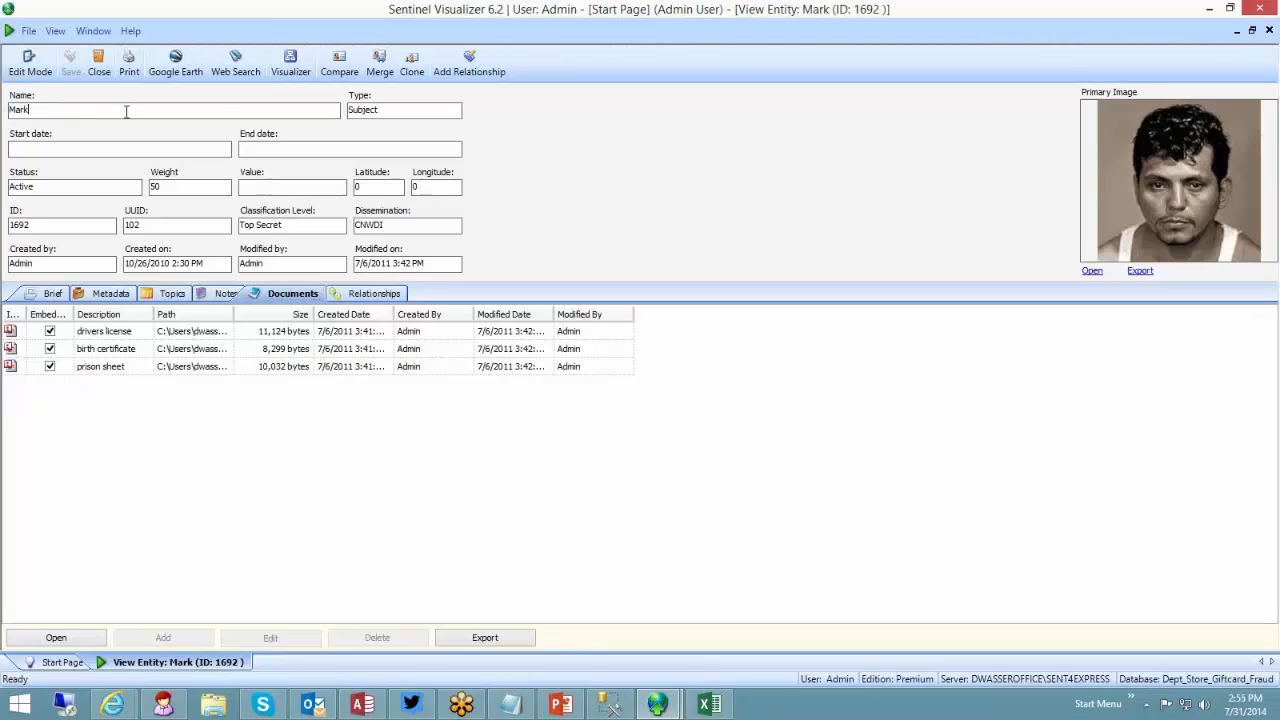
left_click(294, 76)
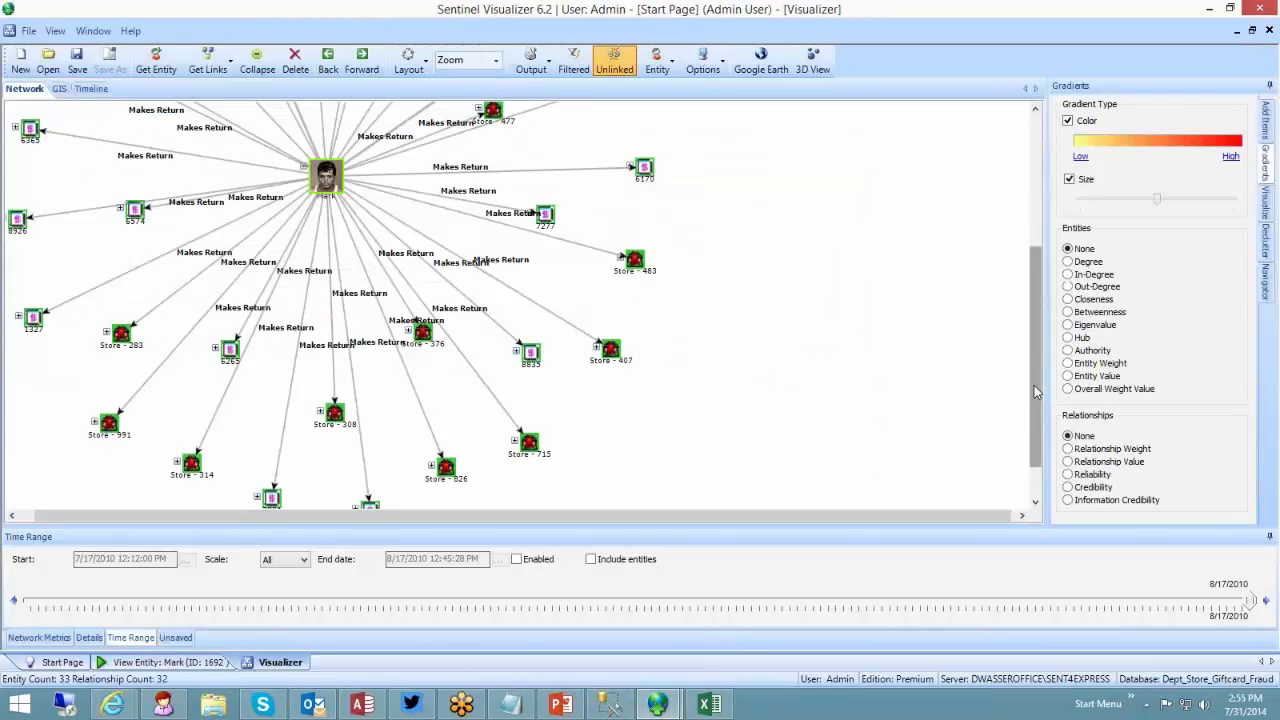
mouse_move(1034, 387)
left_mouse_down()
mouse_move(1037, 250)
mouse_move(1040, 406)
left_mouse_up()
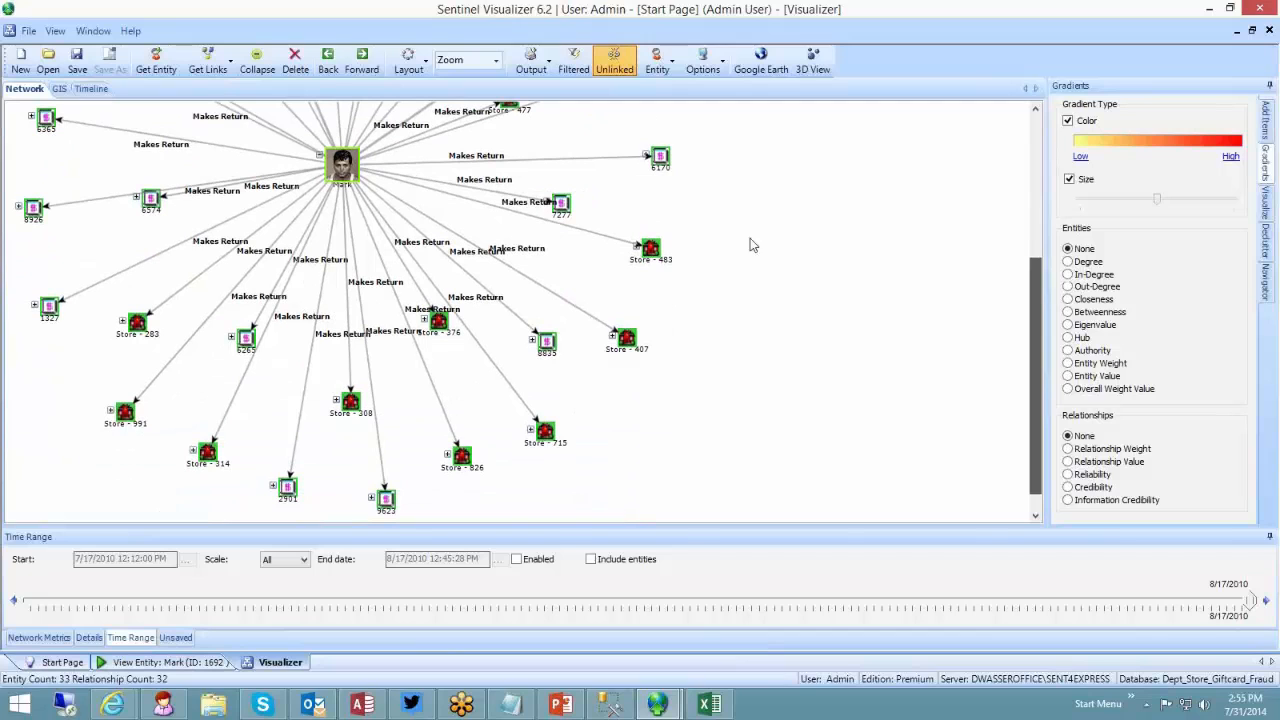
left_click(495, 61)
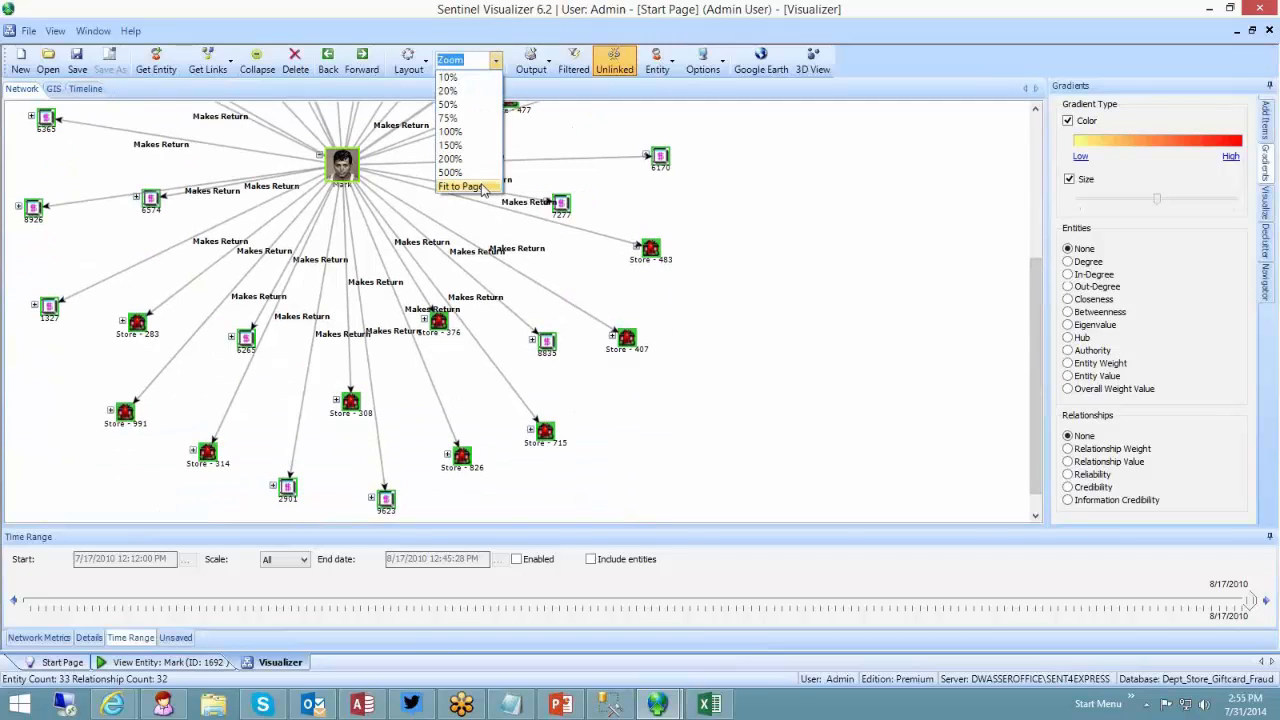
left_click(478, 188)
Step: Move Store - 991 into the empty area beside the network and get its links
left_click_drag(78, 440, 605, 221)
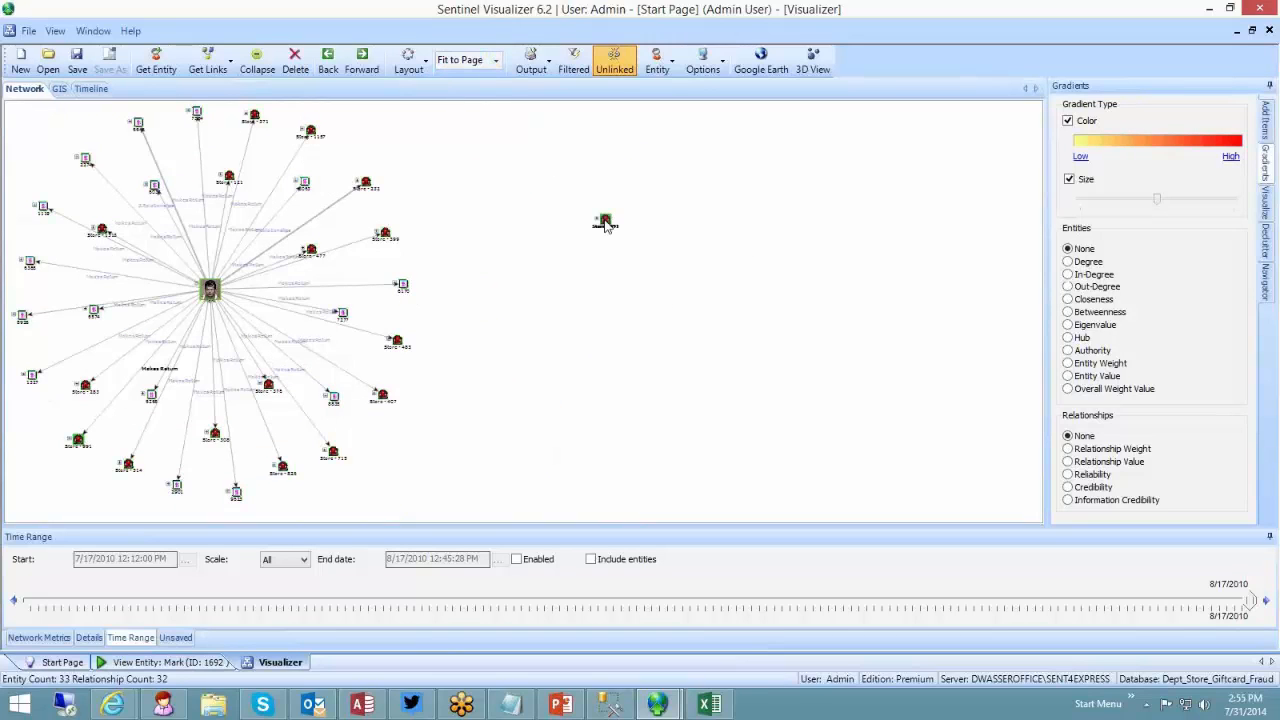
right_click(605, 221)
left_click(626, 236)
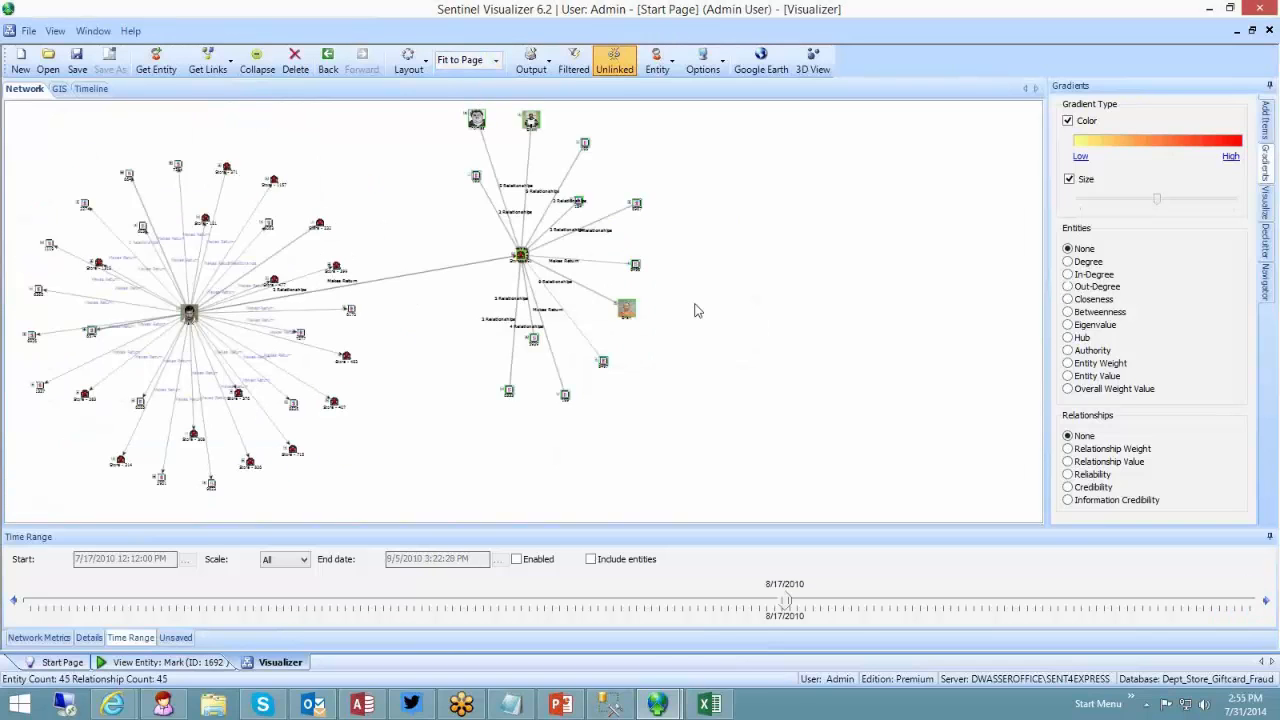
Step: Get the links of the person in the orange photo connected to Store - 991 and rerun the network layout
right_click(628, 315)
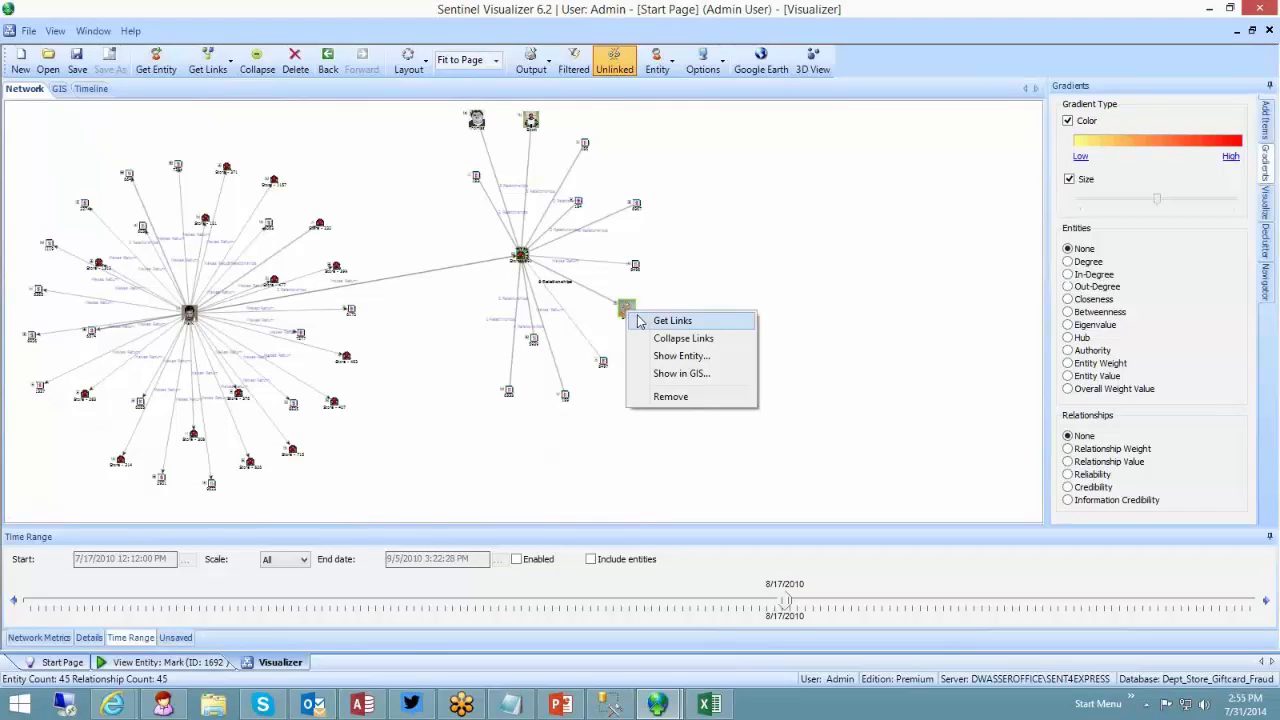
left_click(639, 320)
left_click(410, 66)
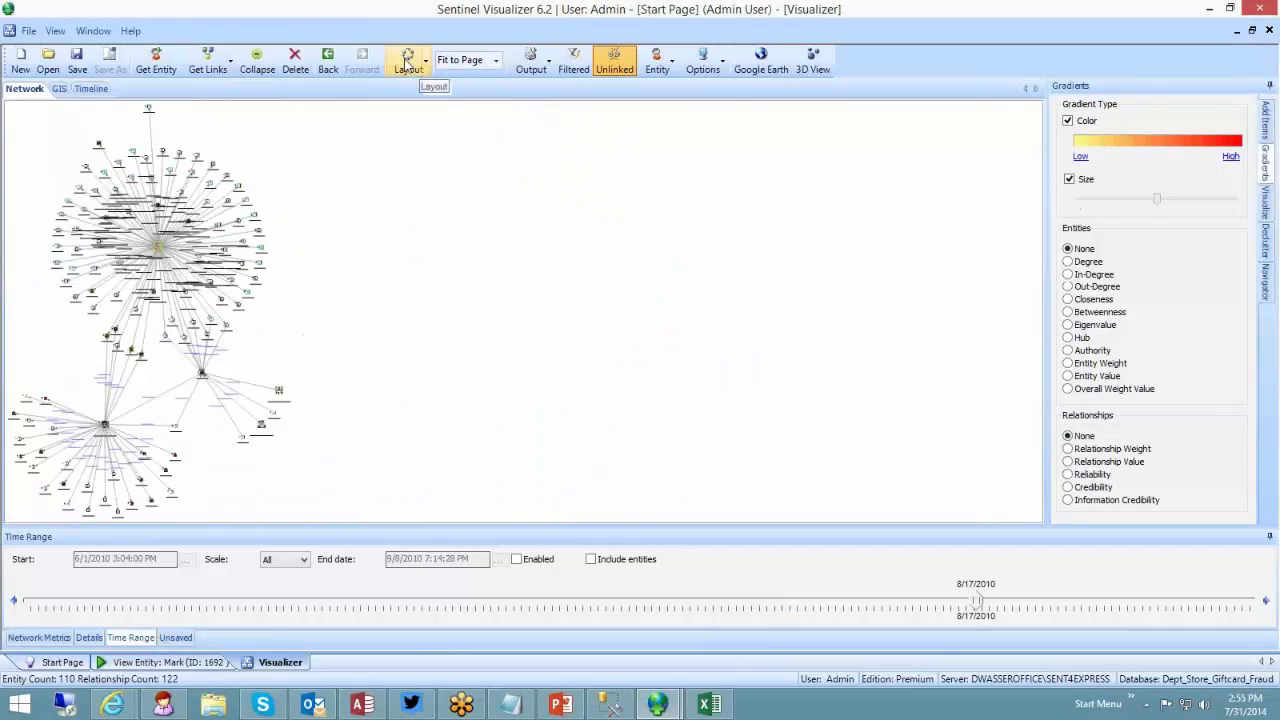
left_click(410, 66)
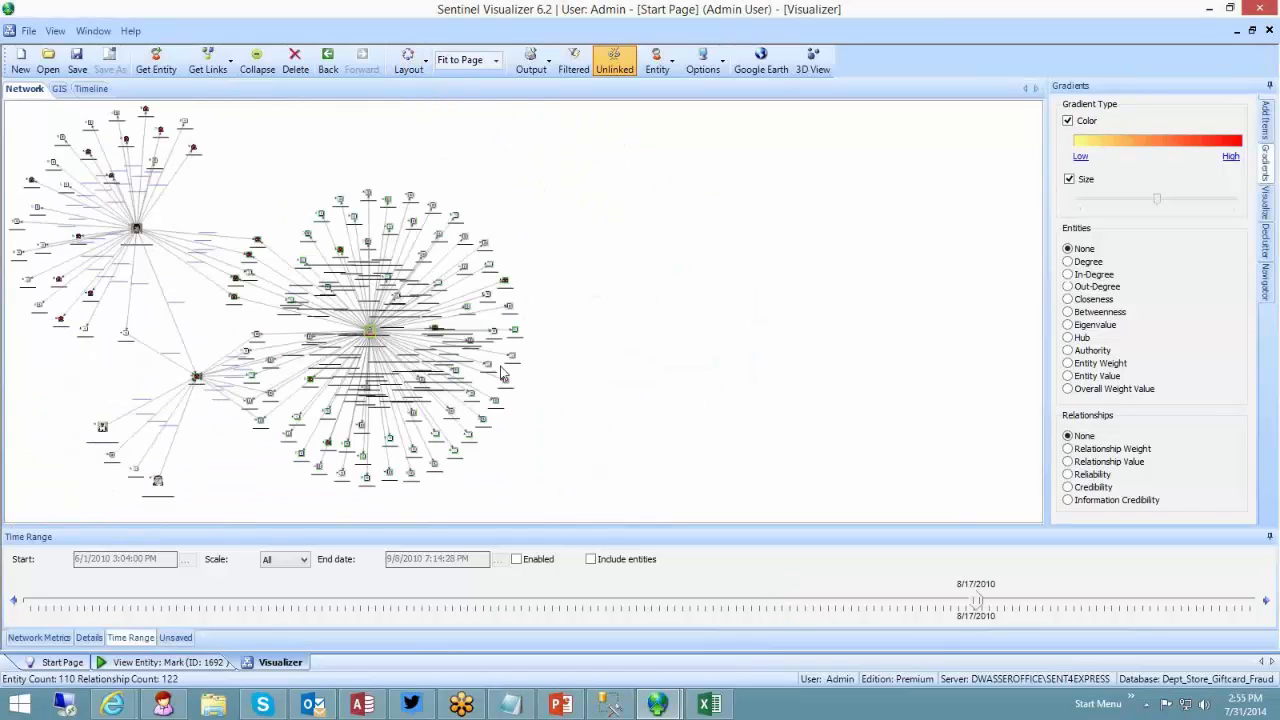
Step: Move the two photo hub subjects slightly toward each other's level and shift Store - 1157 slightly down between them
scroll(500, 318, "up", 5)
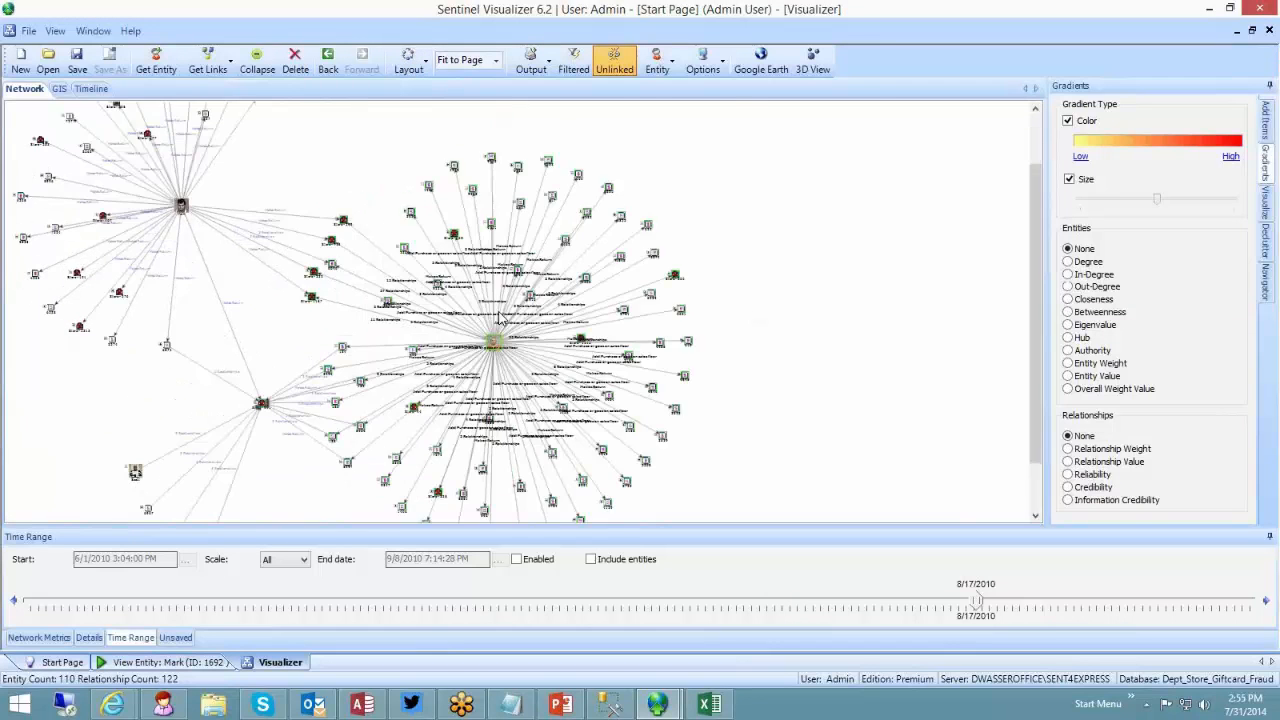
scroll(285, 184, "up", 1)
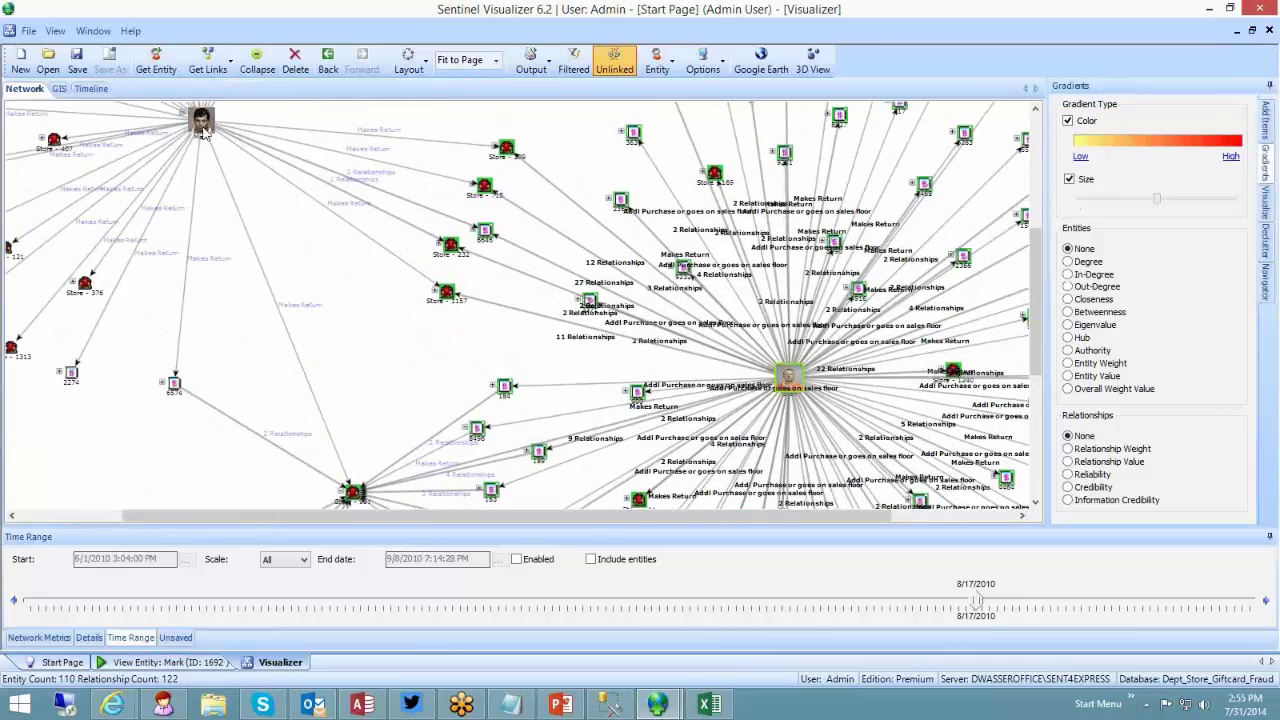
left_click_drag(201, 128, 201, 164)
left_click_drag(789, 377, 809, 336)
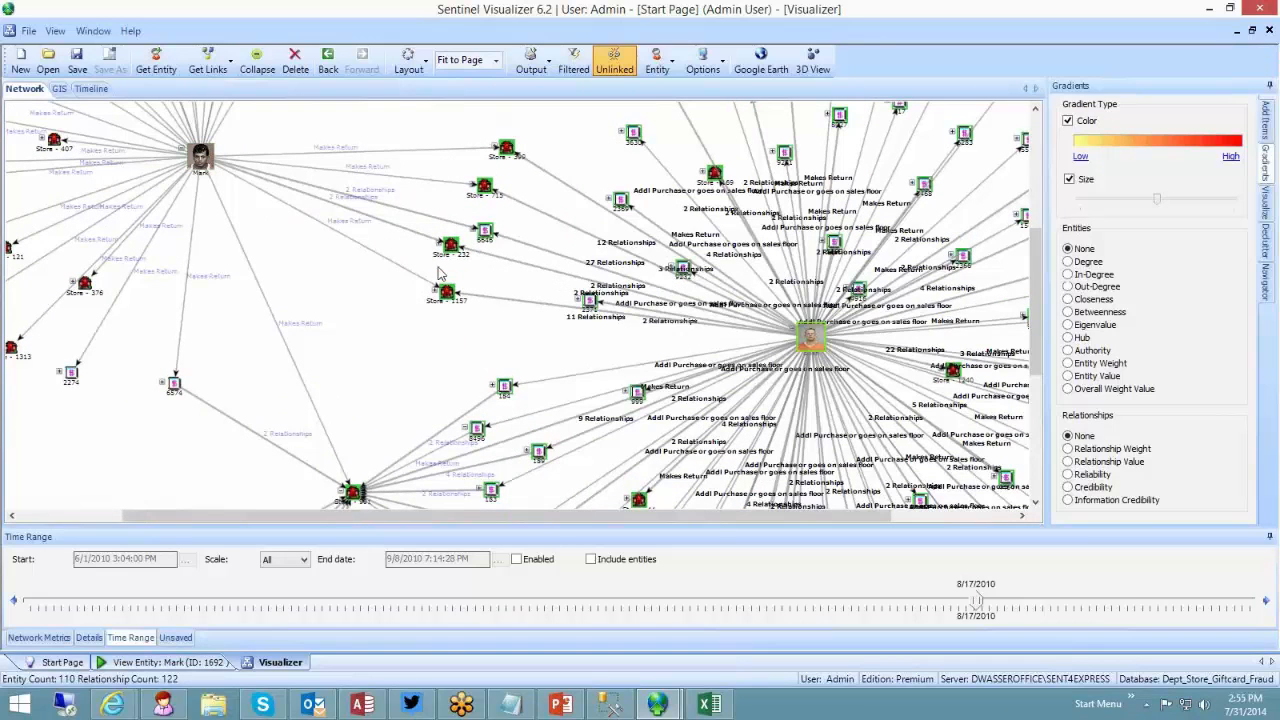
left_click_drag(447, 290, 431, 312)
scroll(447, 310, "down", 3)
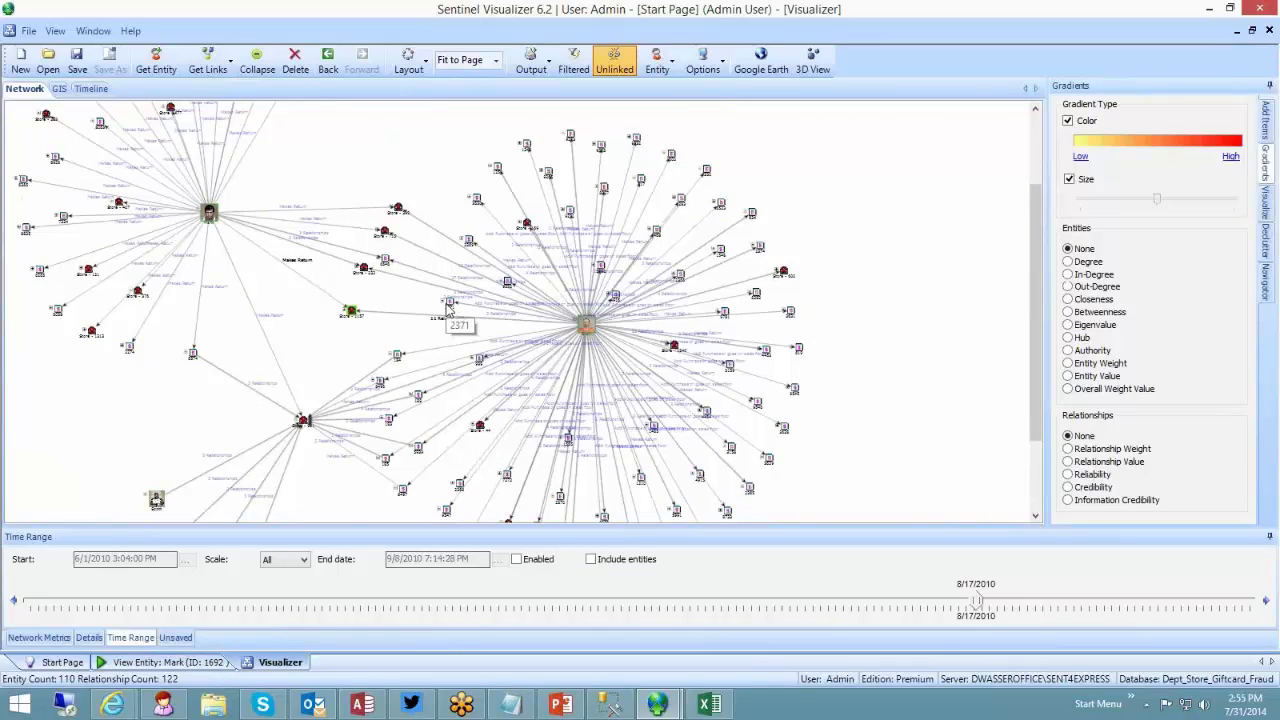
Step: View the picture export options for the network diagram and close them without exporting
left_click(547, 68)
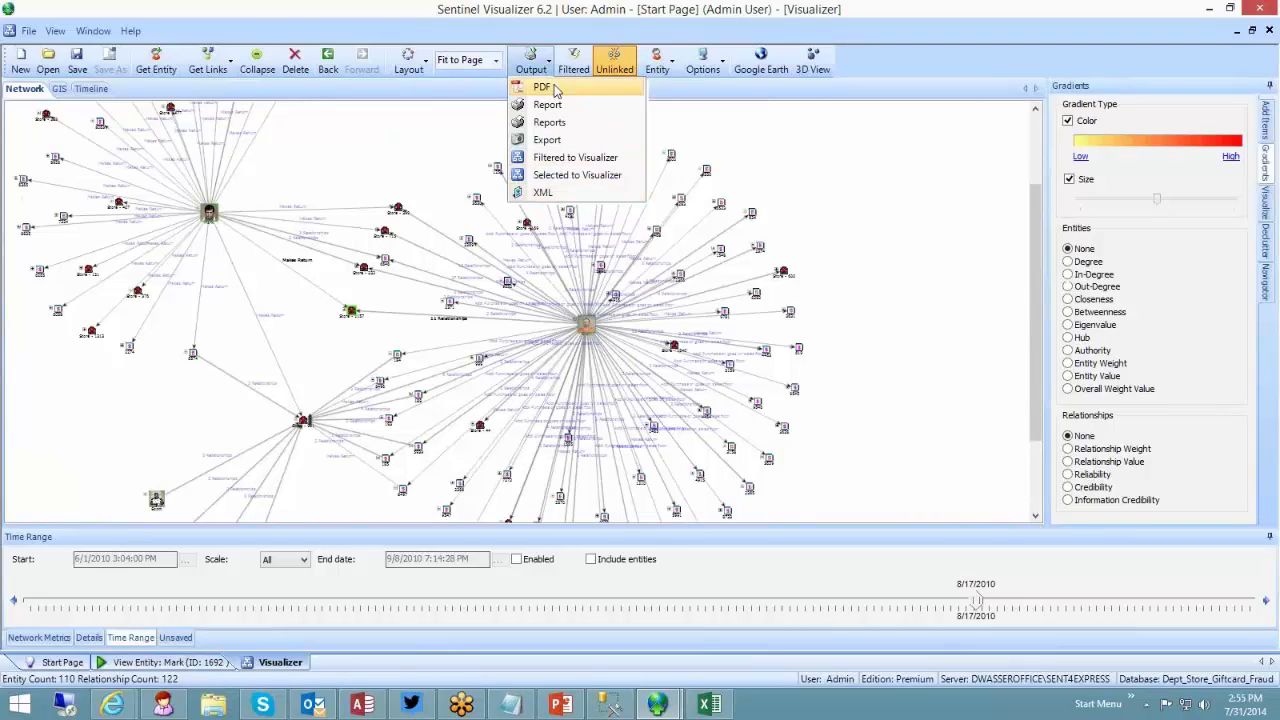
left_click(561, 142)
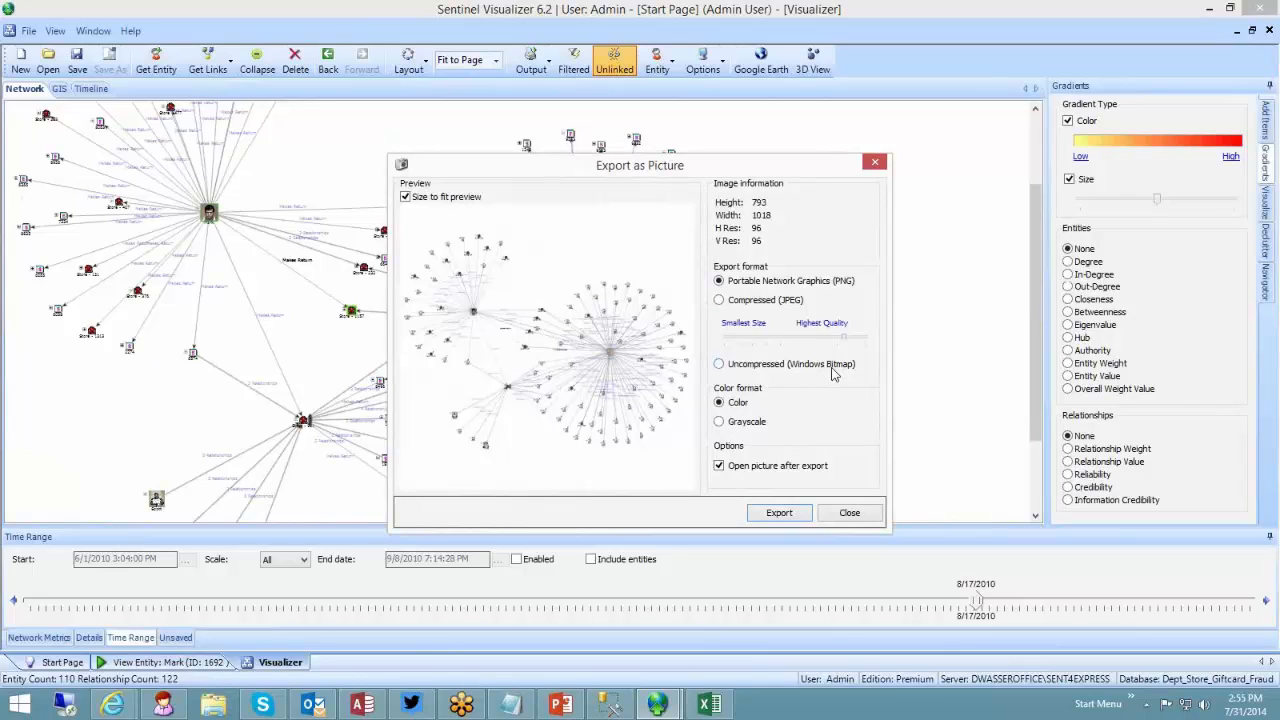
left_click(848, 513)
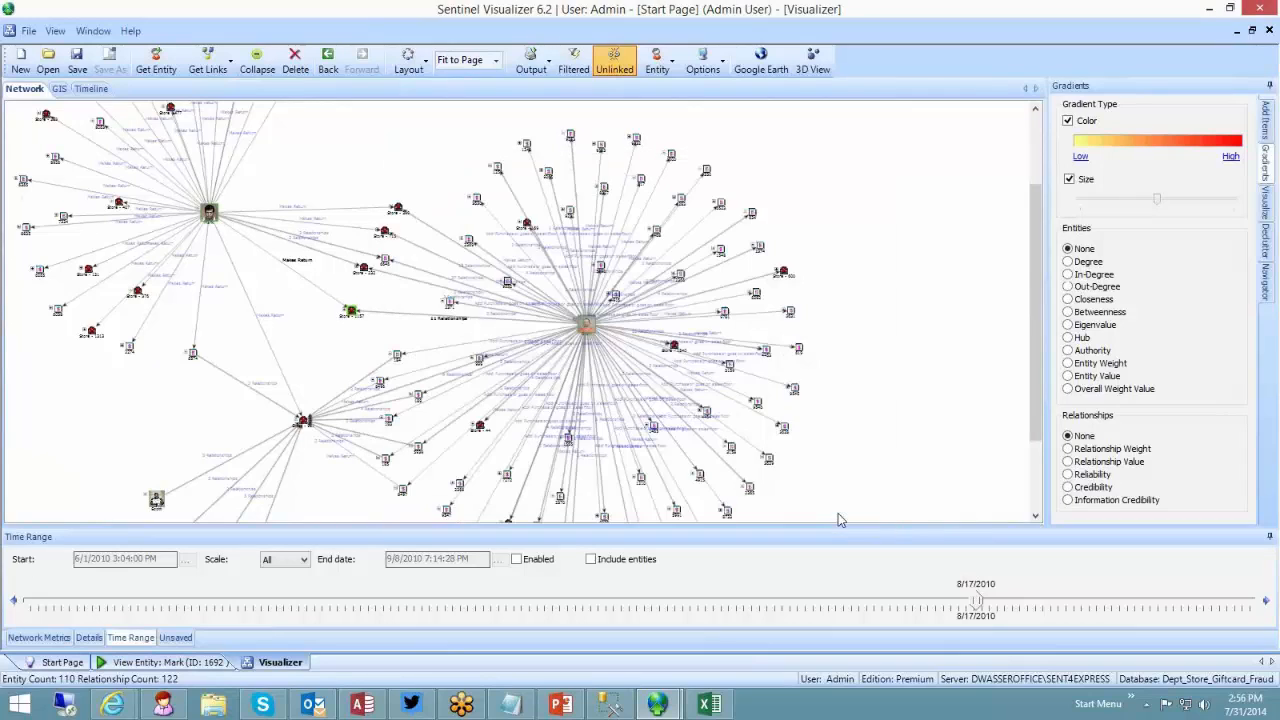
Step: Output the network to XML as a Sentinel Data Exchange (.svx) file named with the subject's first name, replacing the existing file
left_click(530, 60)
left_click(590, 189)
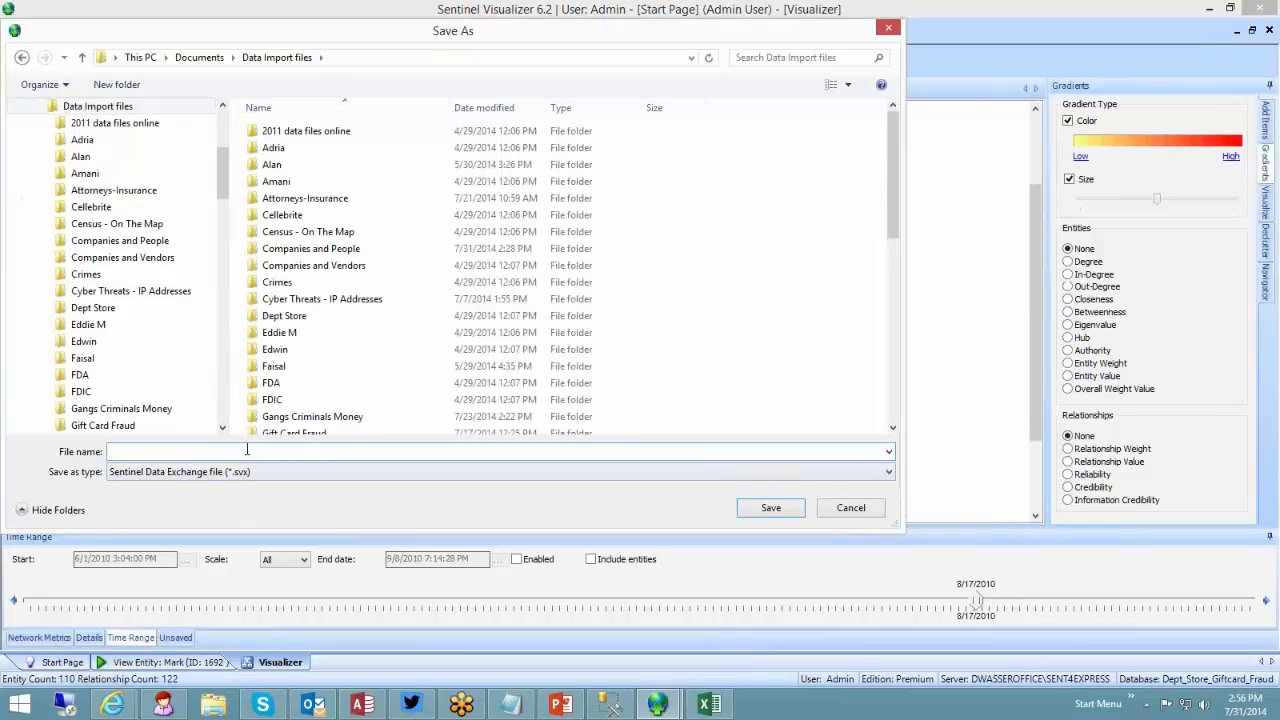
type("Mark")
key("Return")
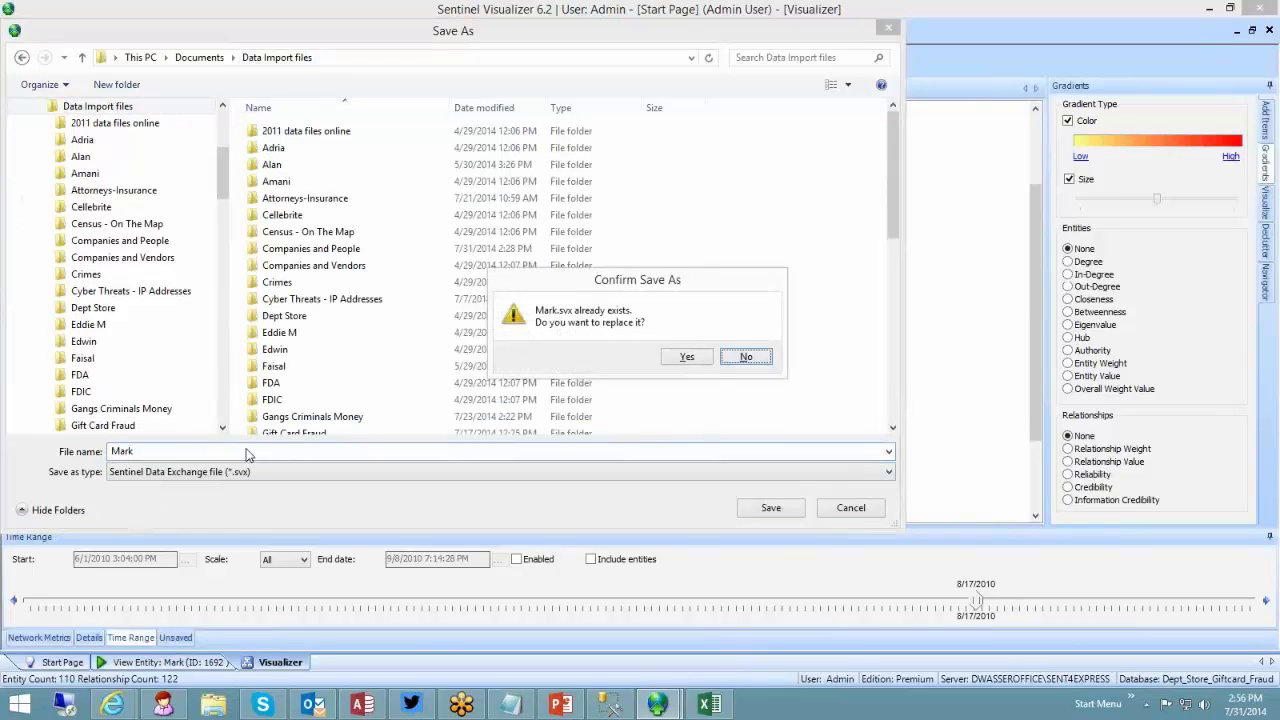
left_click(684, 358)
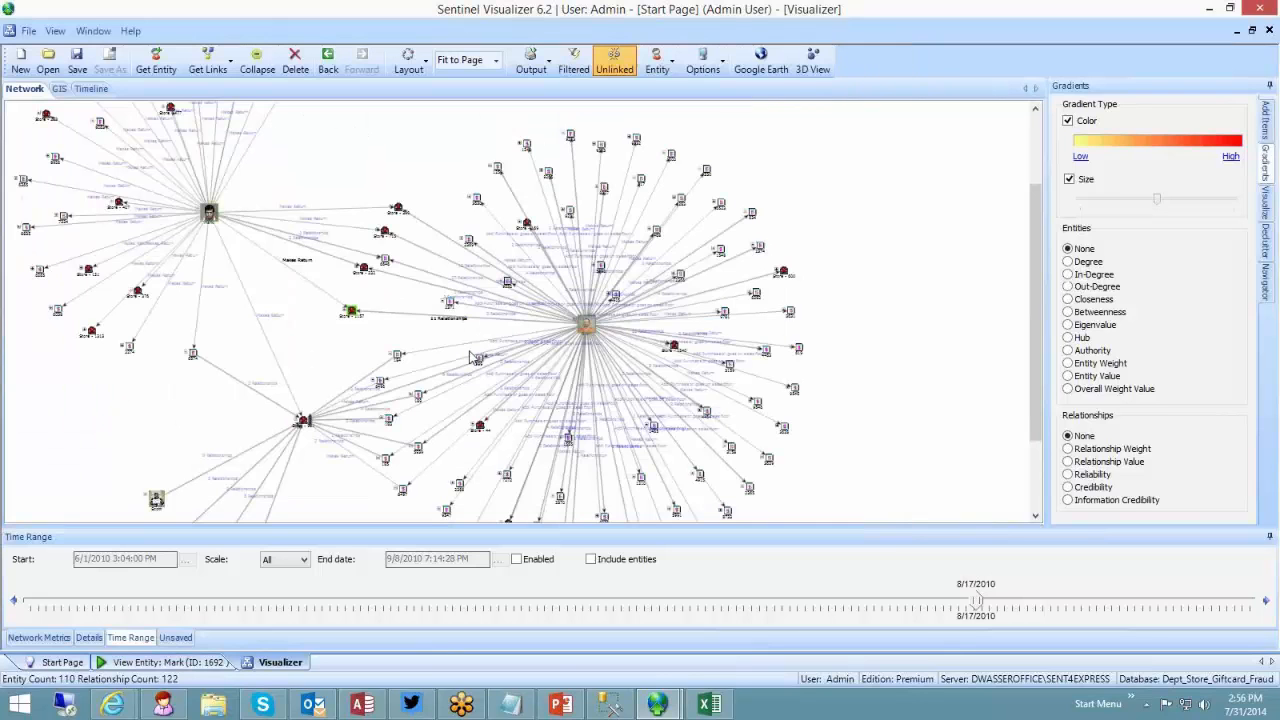
left_click(661, 410)
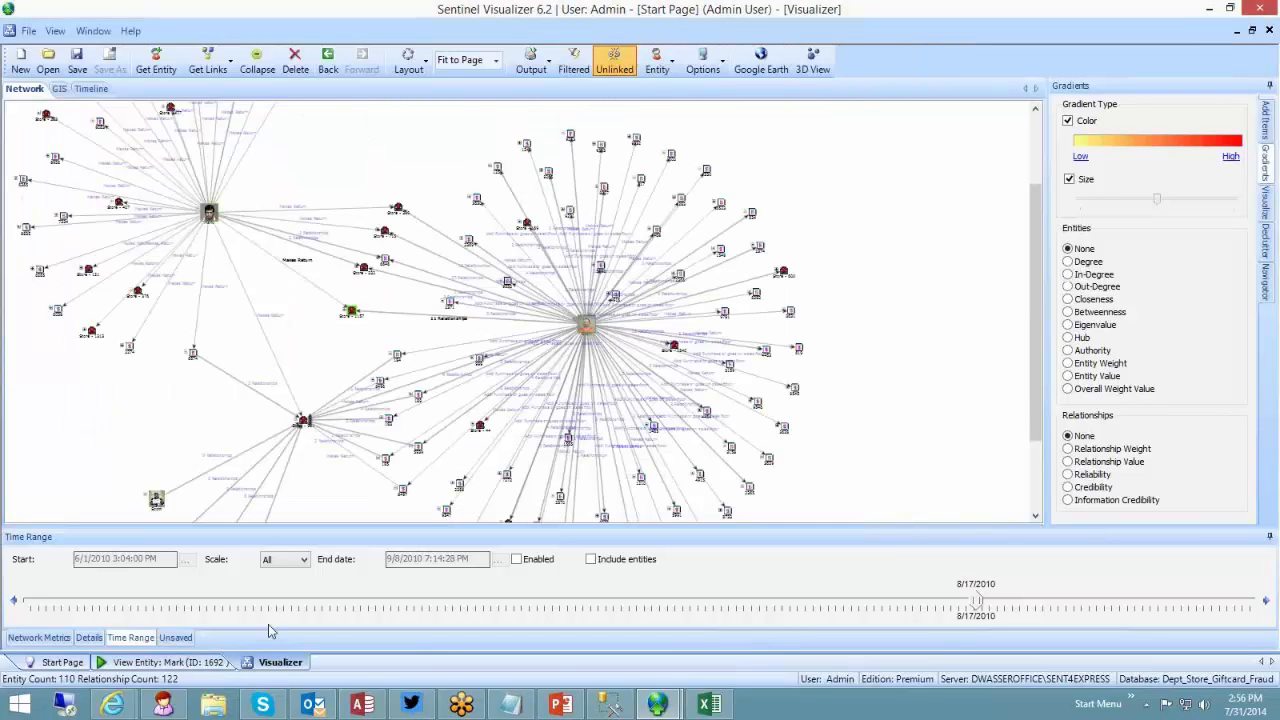
Step: Switch to File Explorer and locate the exported SVX file in the Data Import files folder under Documents
left_click(212, 705)
left_click(91, 238)
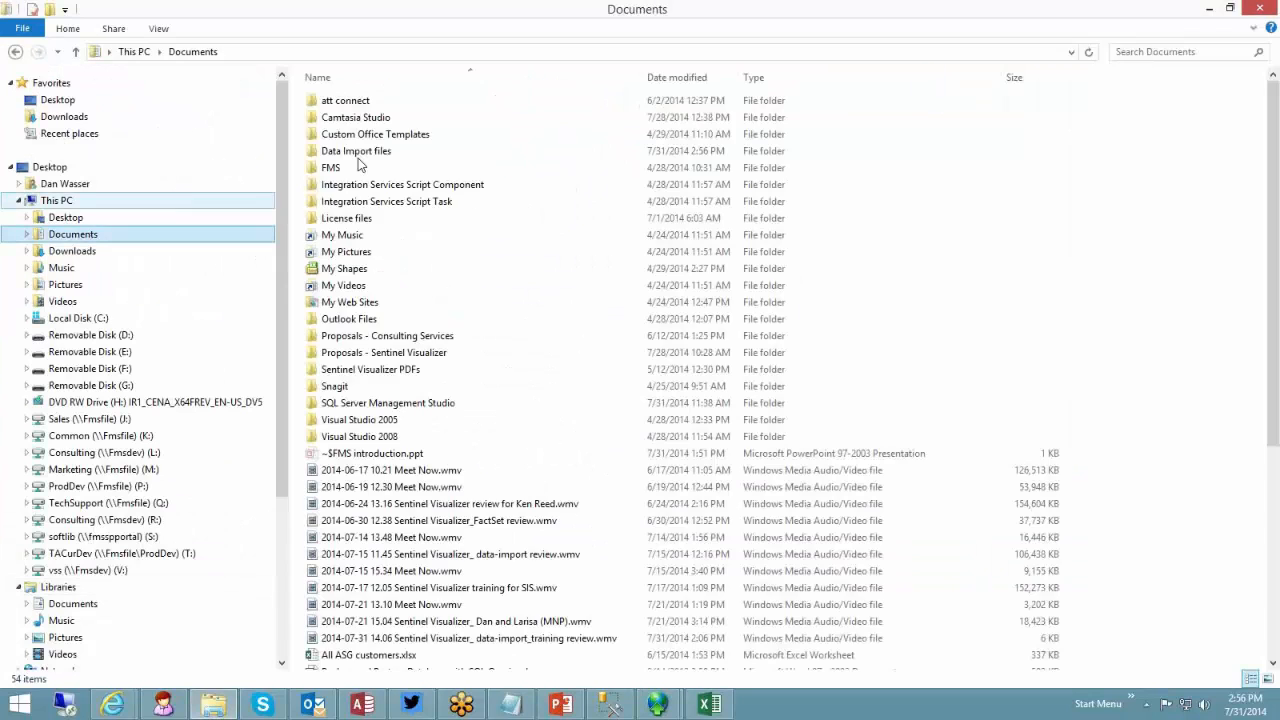
double_click(342, 151)
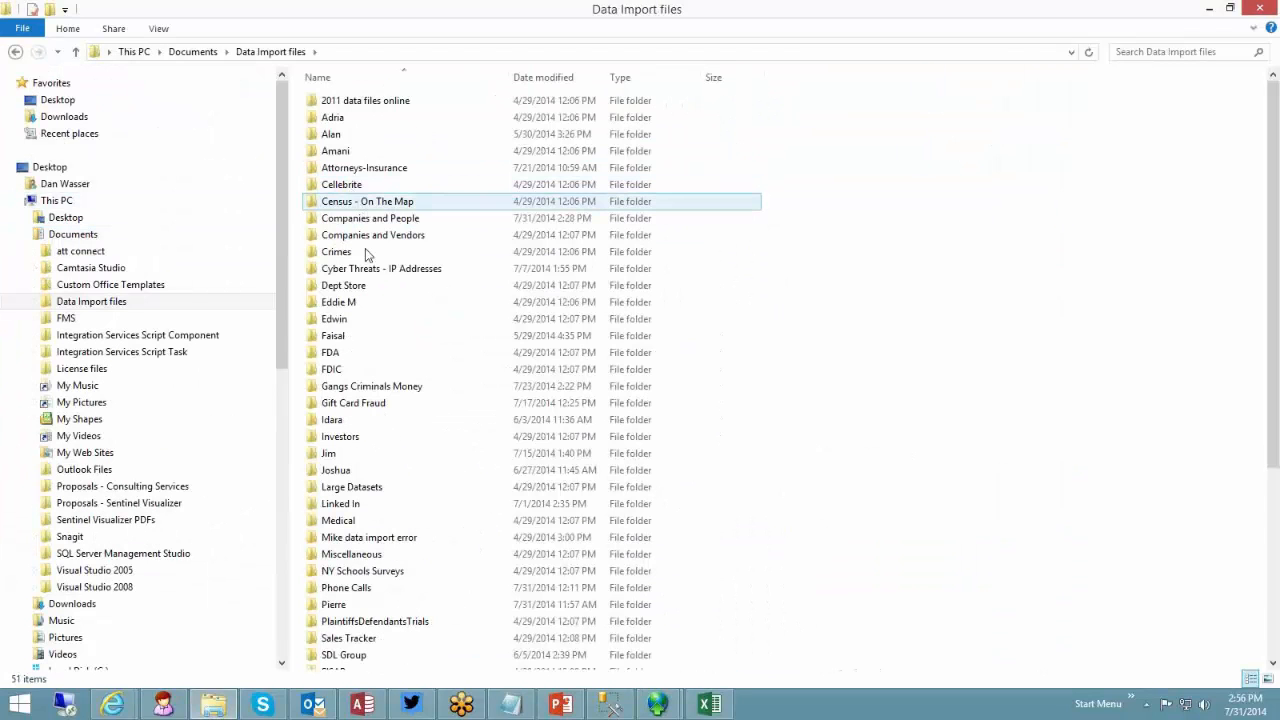
scroll(371, 329, "down", 6)
left_click(338, 632)
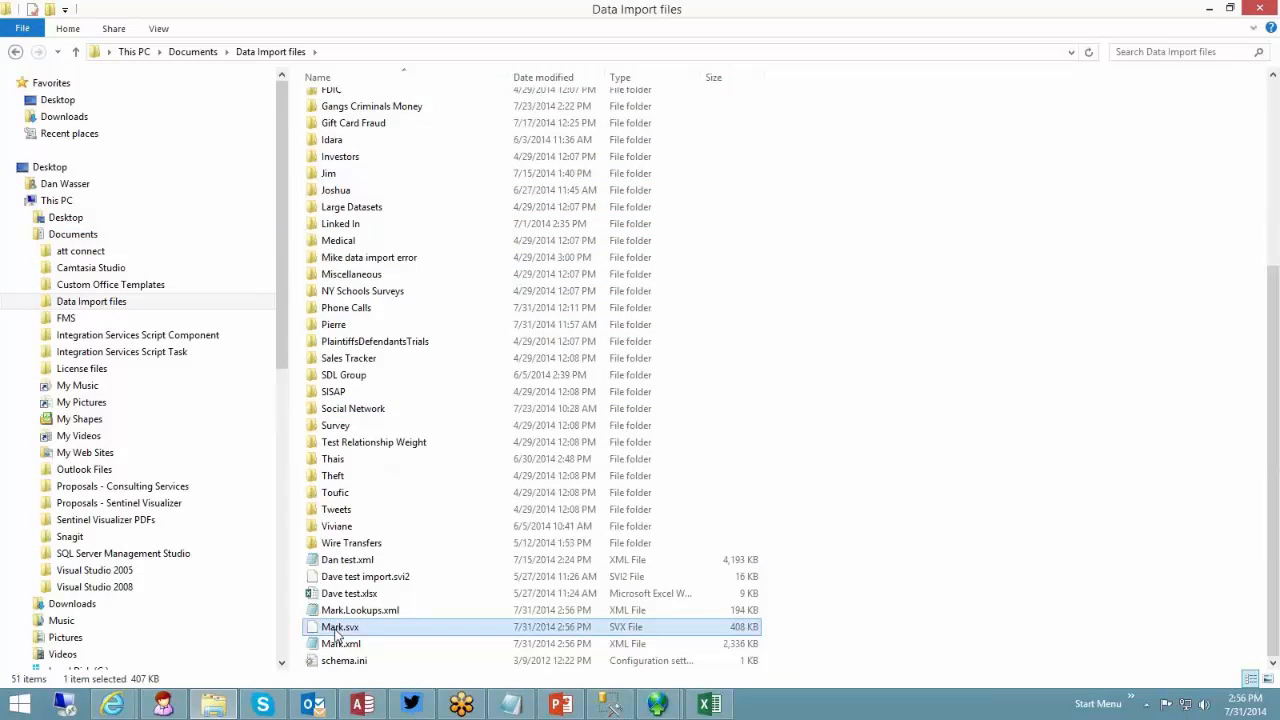
Step: Switch to Internet Explorer, go to the Free Reader page among the fmsasg.com products, and look over its download section
left_click(126, 706)
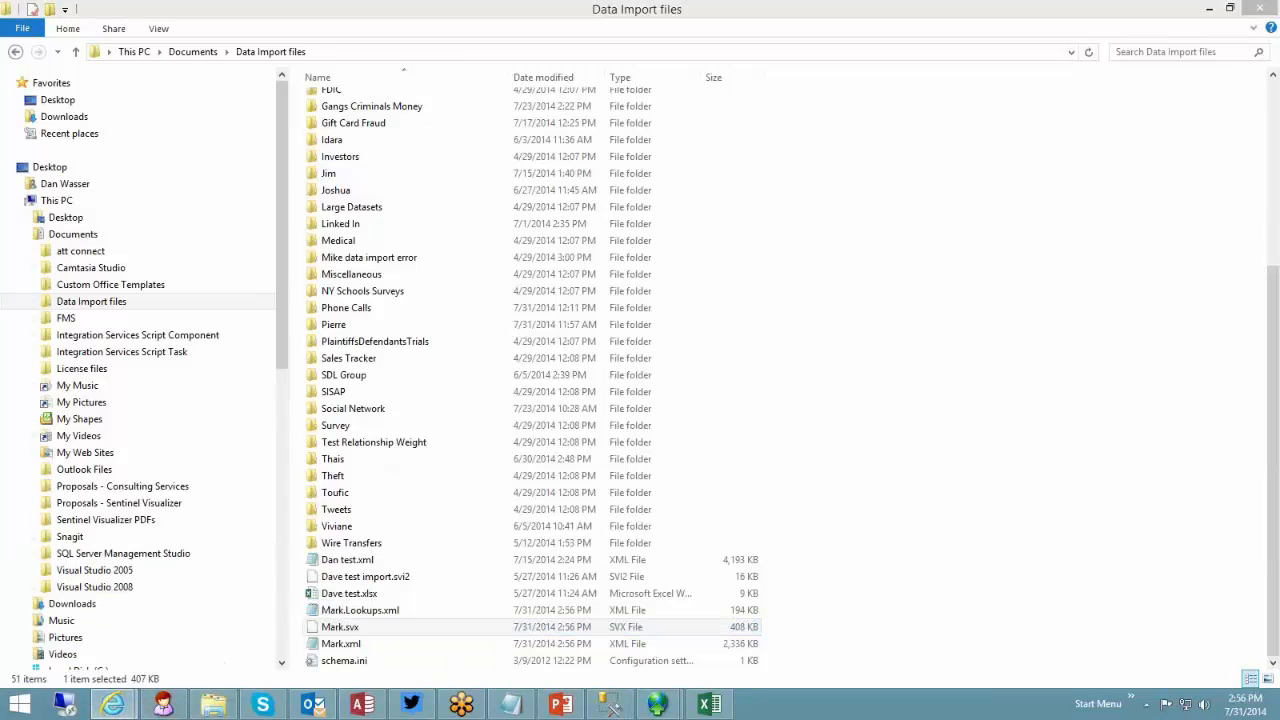
left_click_drag(1278, 40, 399, 57)
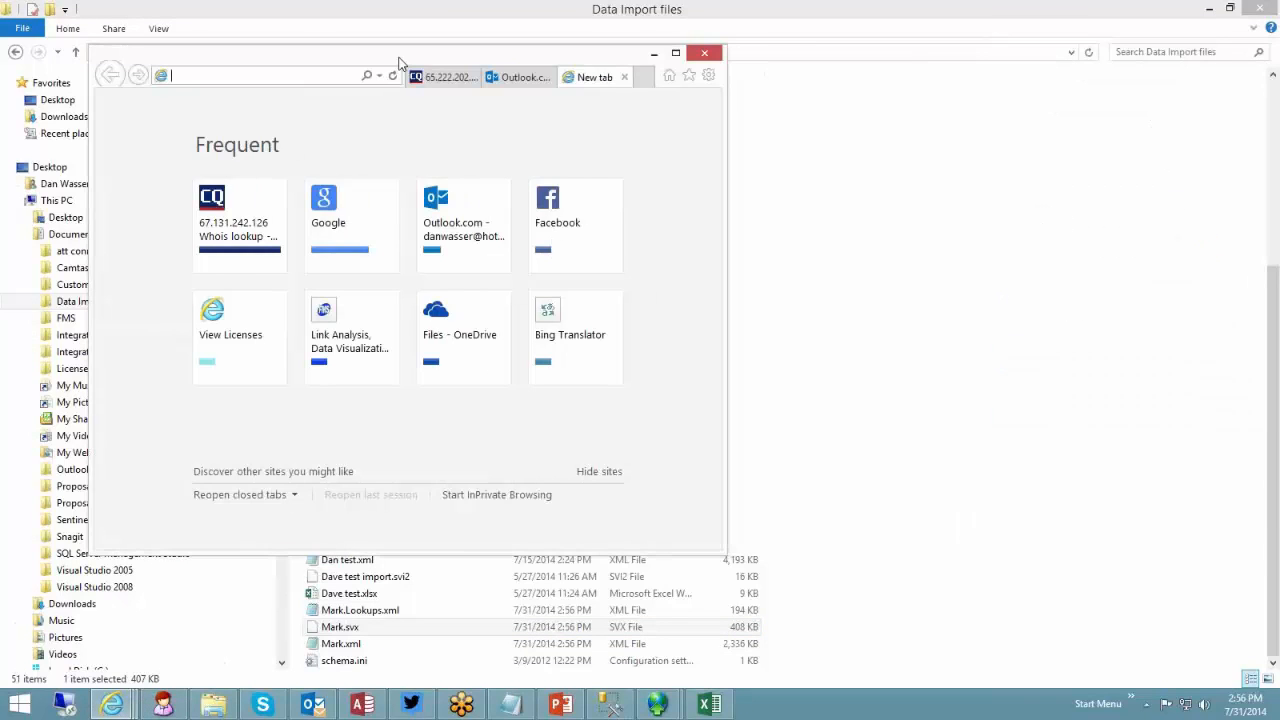
double_click(403, 58)
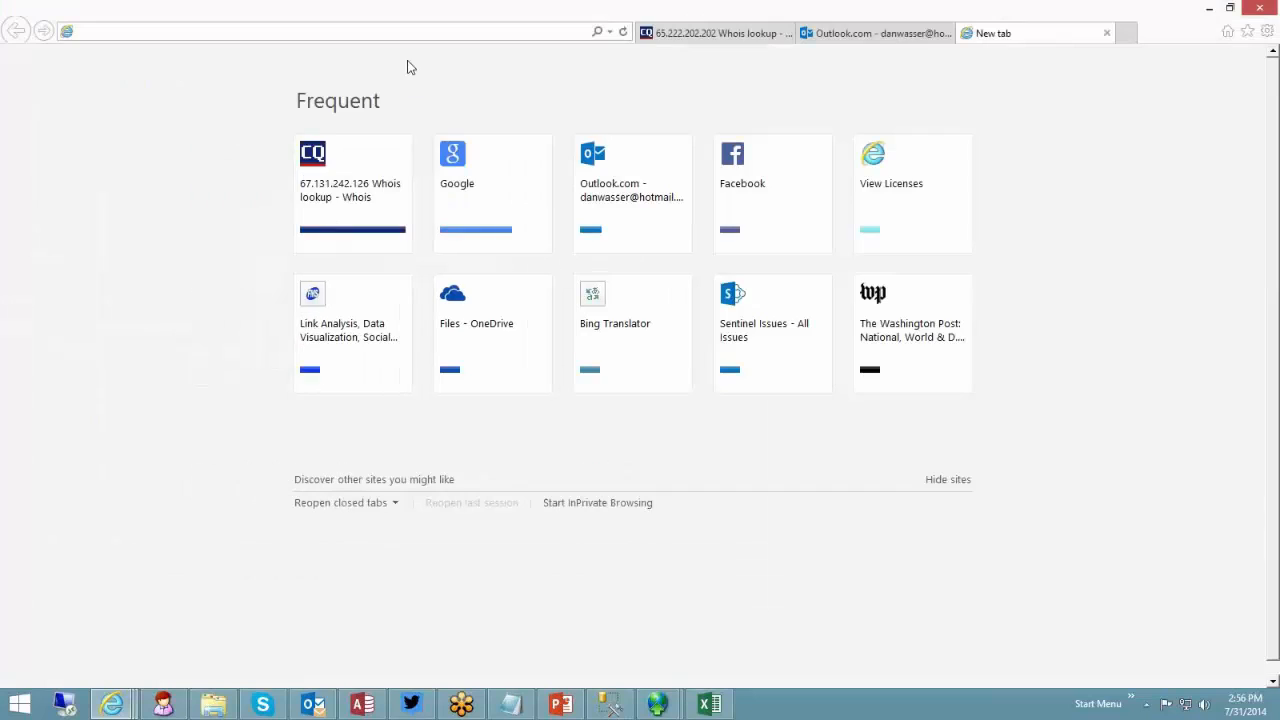
left_click(339, 373)
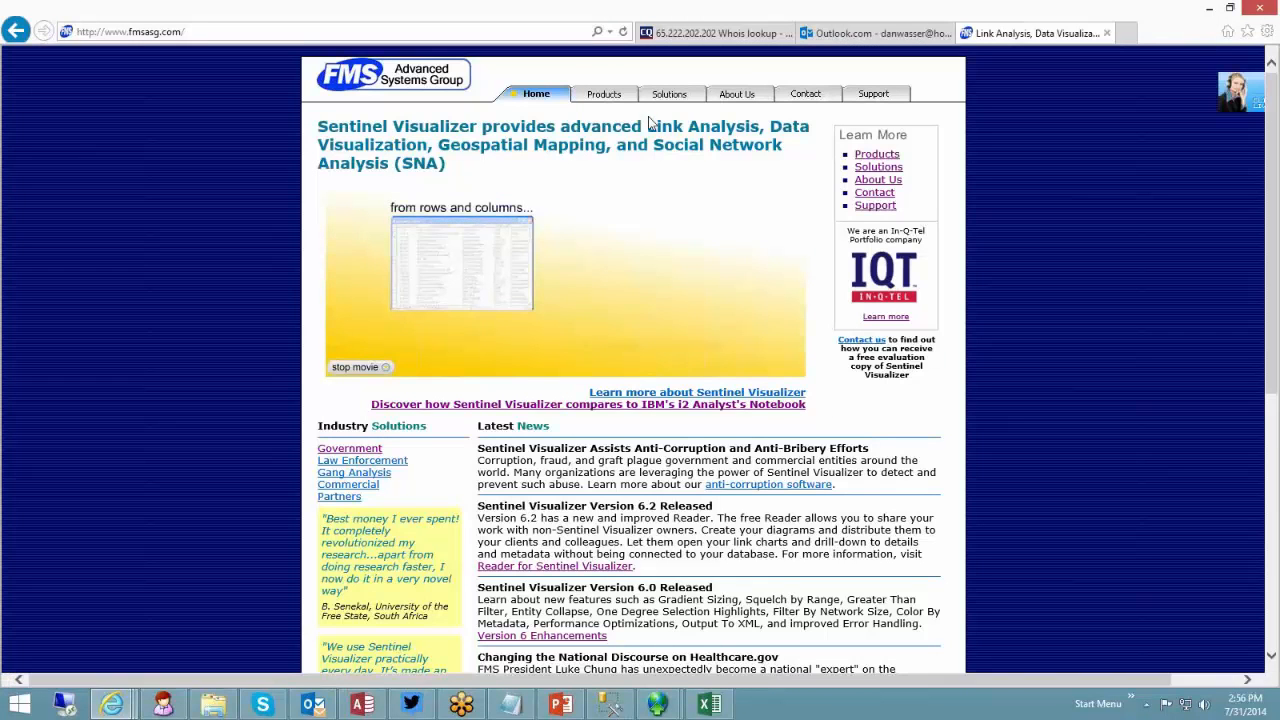
left_click(605, 95)
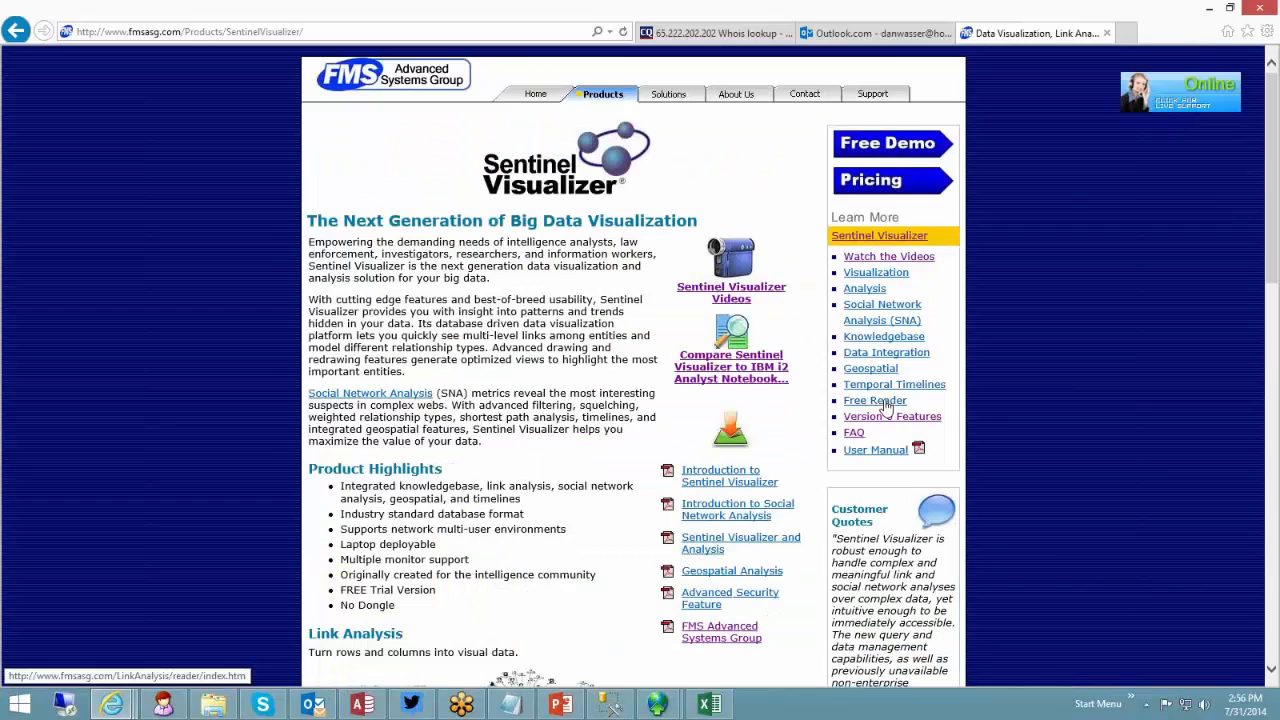
scroll(620, 410, "down", 5)
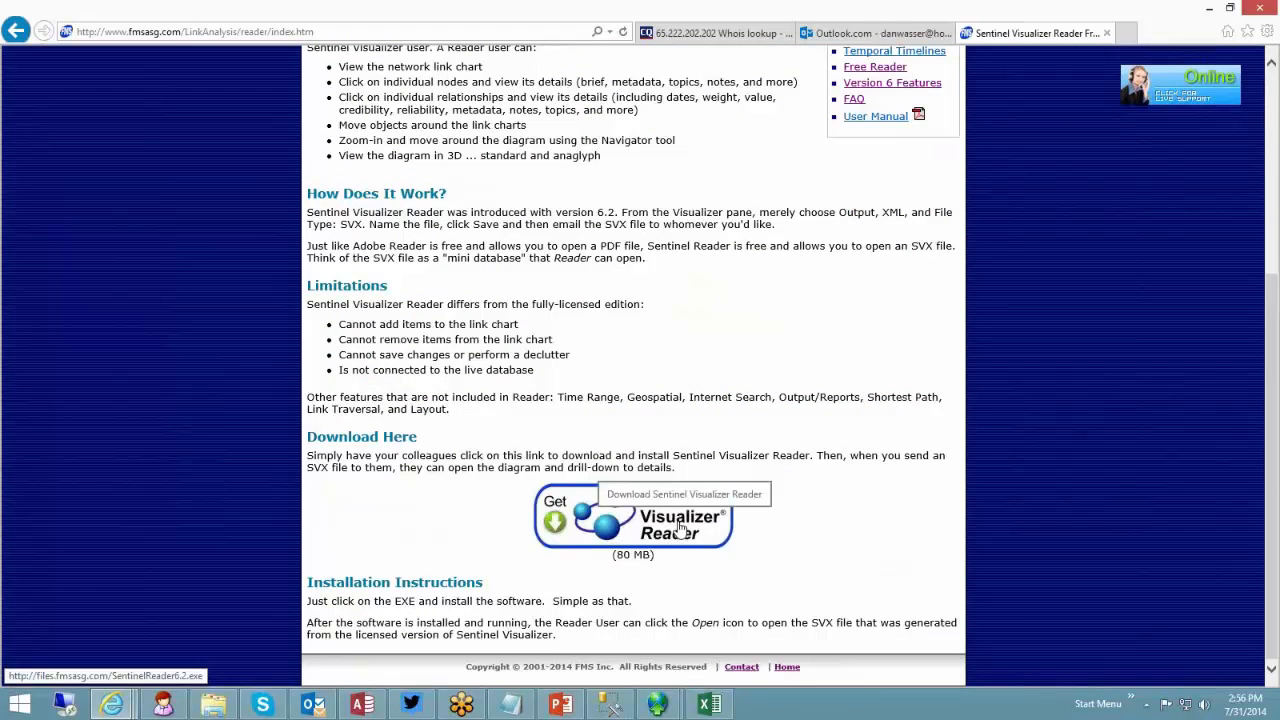
scroll(601, 385, "up", 3)
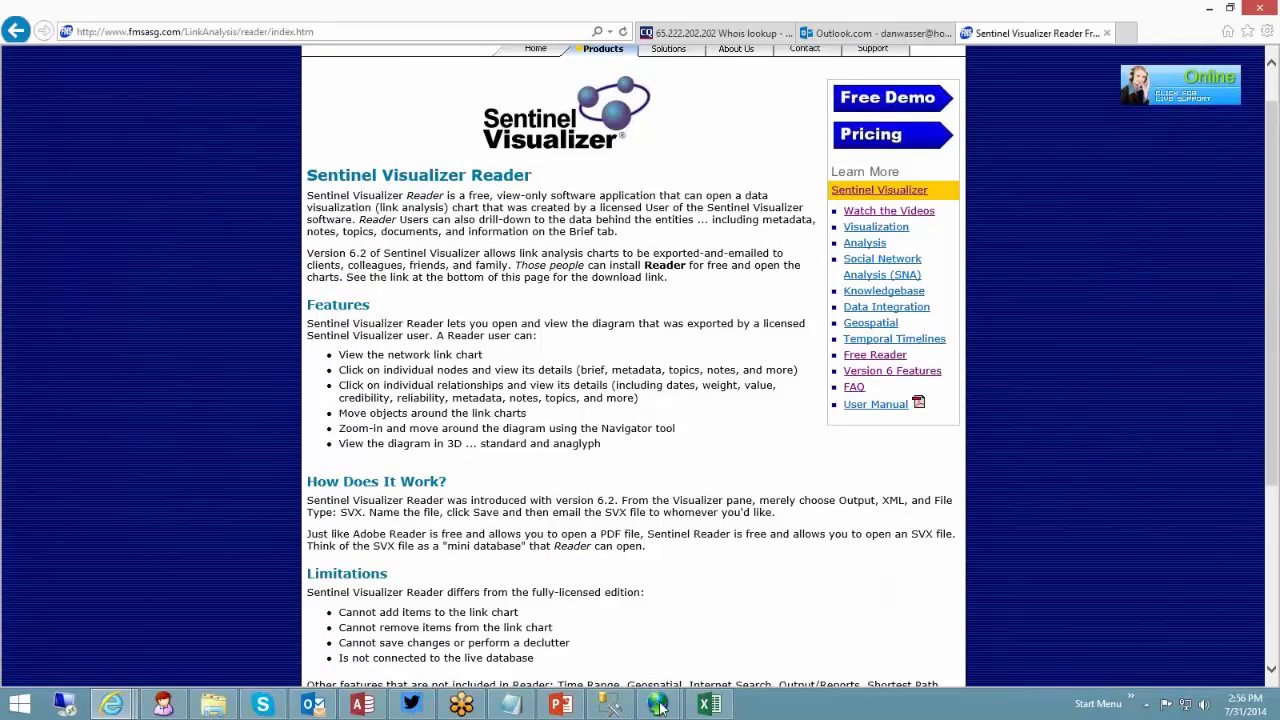
Step: Show the desktop and launch Sentinel Reader 6
right_click(760, 708)
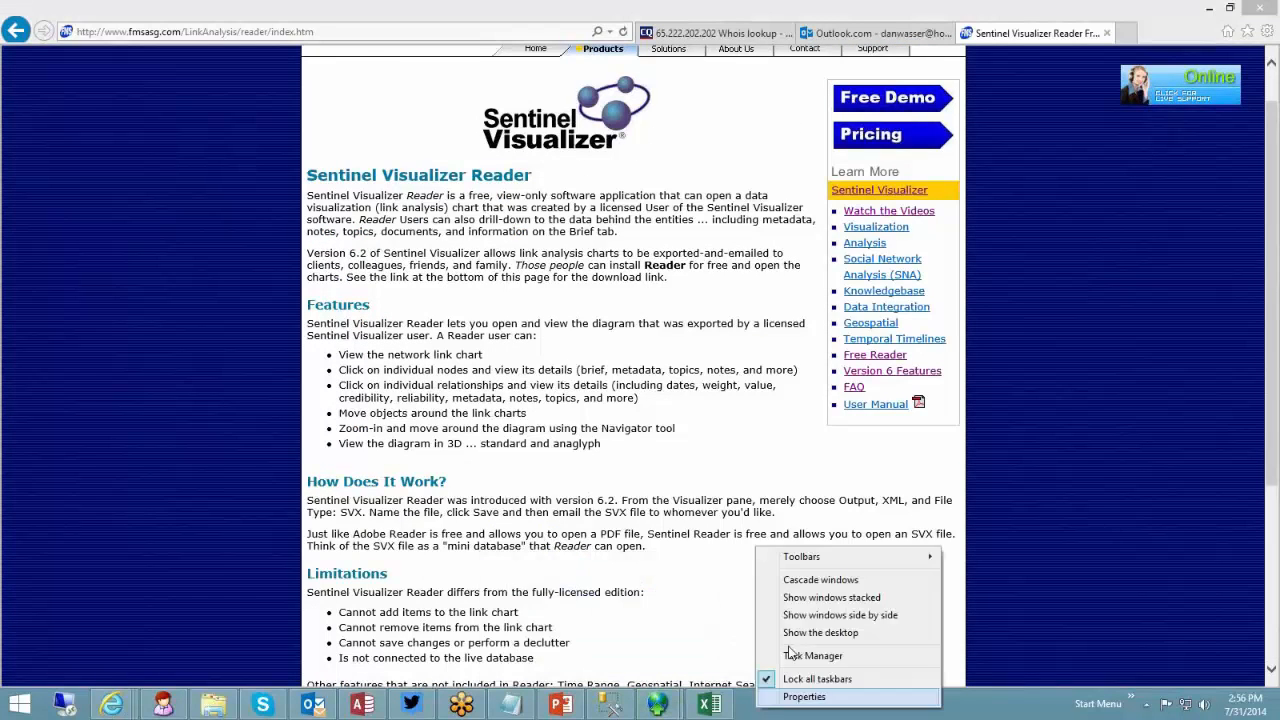
left_click(800, 632)
left_click(404, 103)
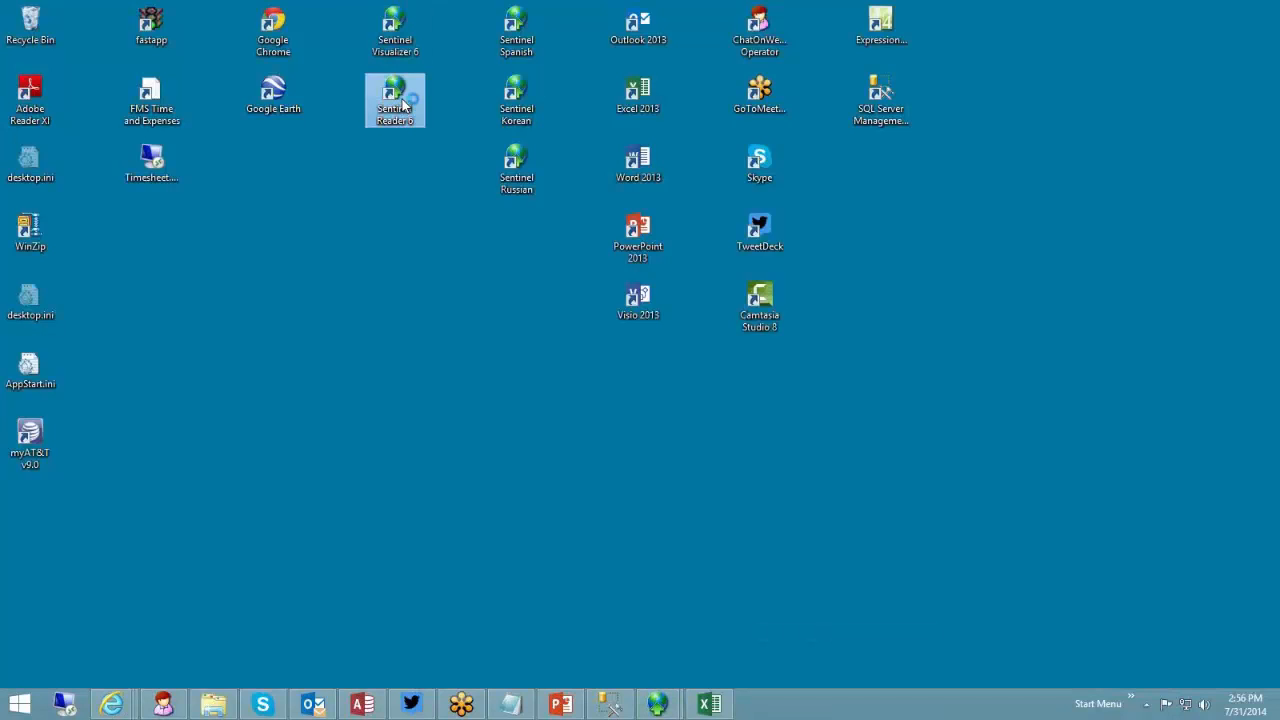
double_click(413, 110)
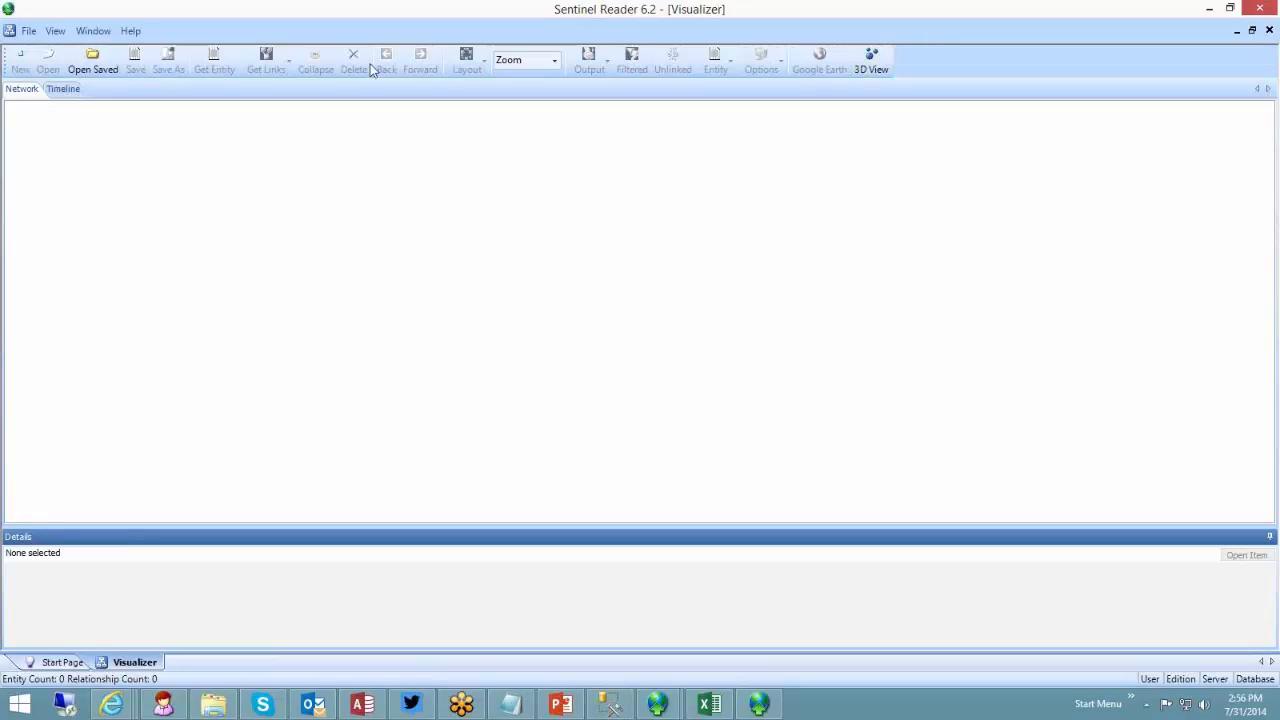
Step: Open the saved SVX network file from the Data Import files folder in Sentinel Reader
left_click(94, 70)
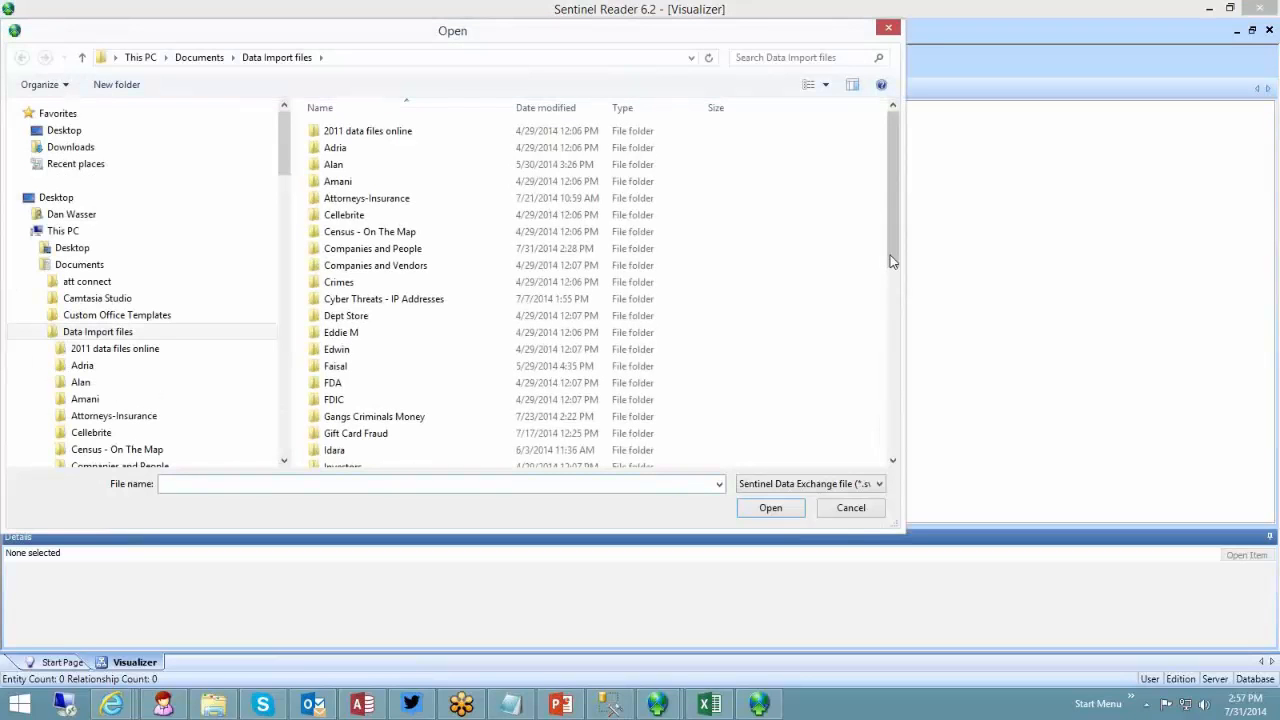
left_click_drag(893, 261, 893, 440)
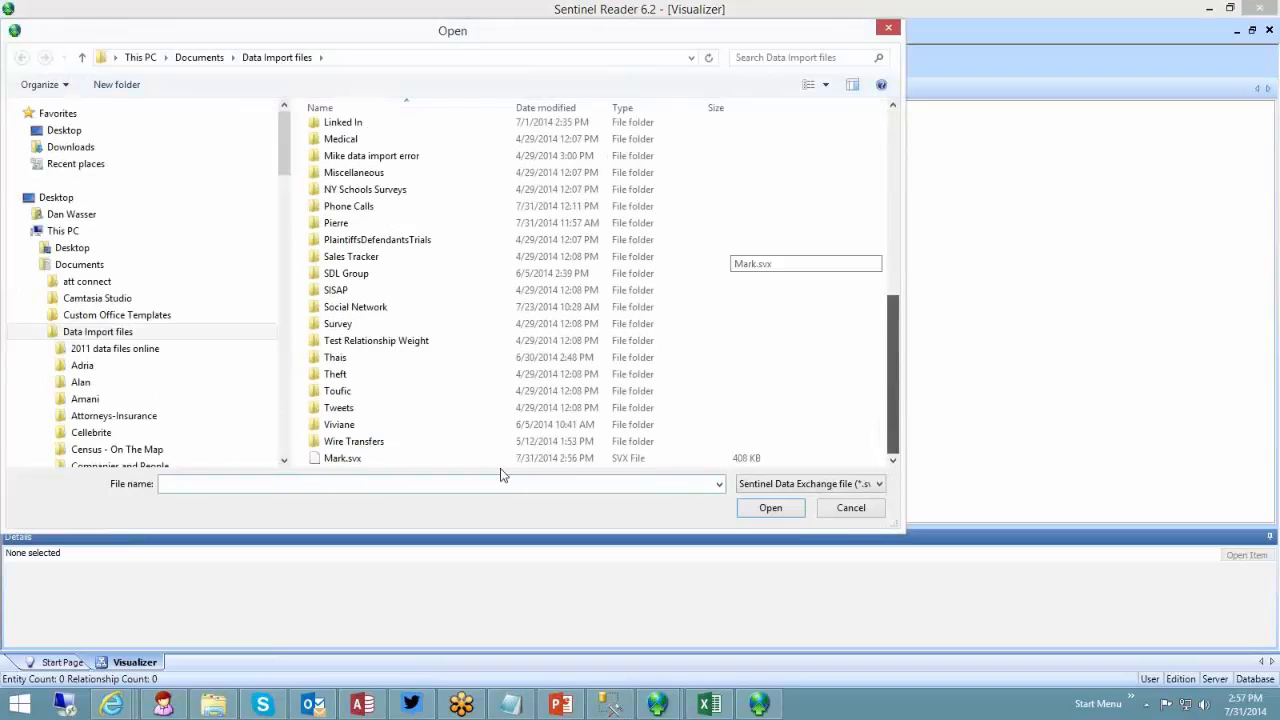
double_click(340, 459)
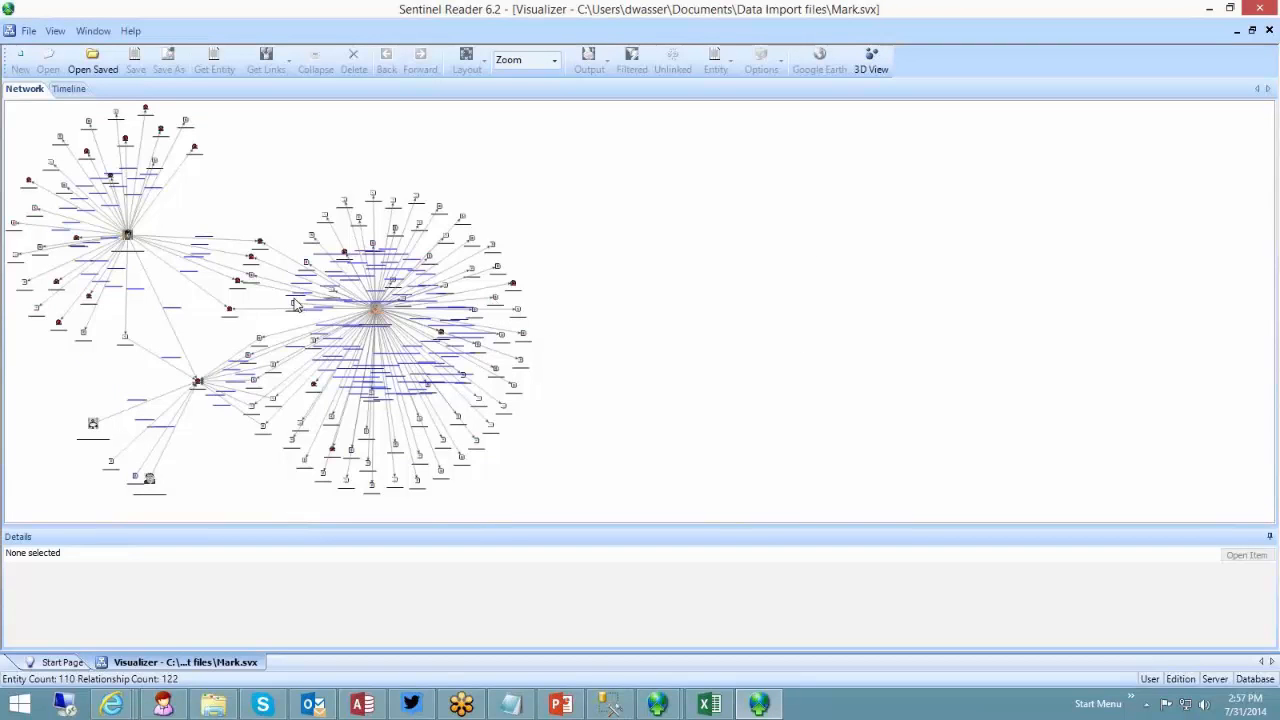
Step: Open the record of the upper-left photo subject in the network and examine its brief, metadata and attached documents
scroll(297, 305, "up", 7)
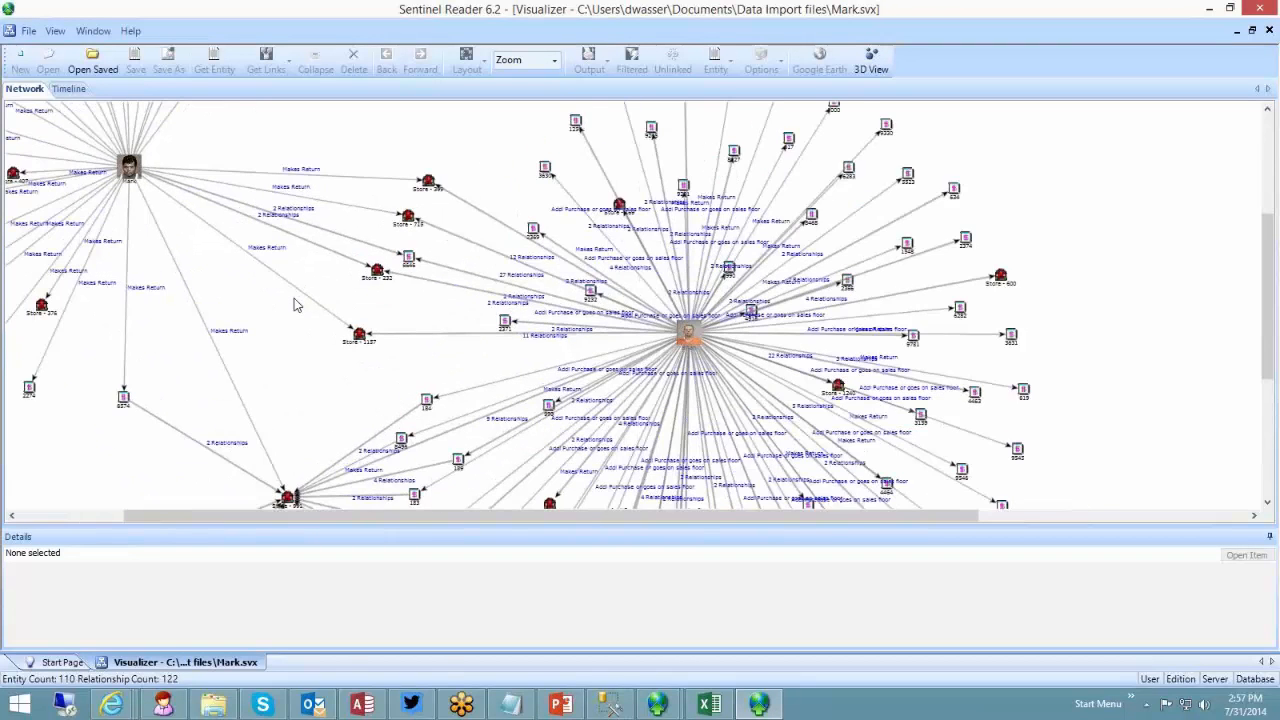
scroll(297, 305, "up", 2)
left_click(141, 250)
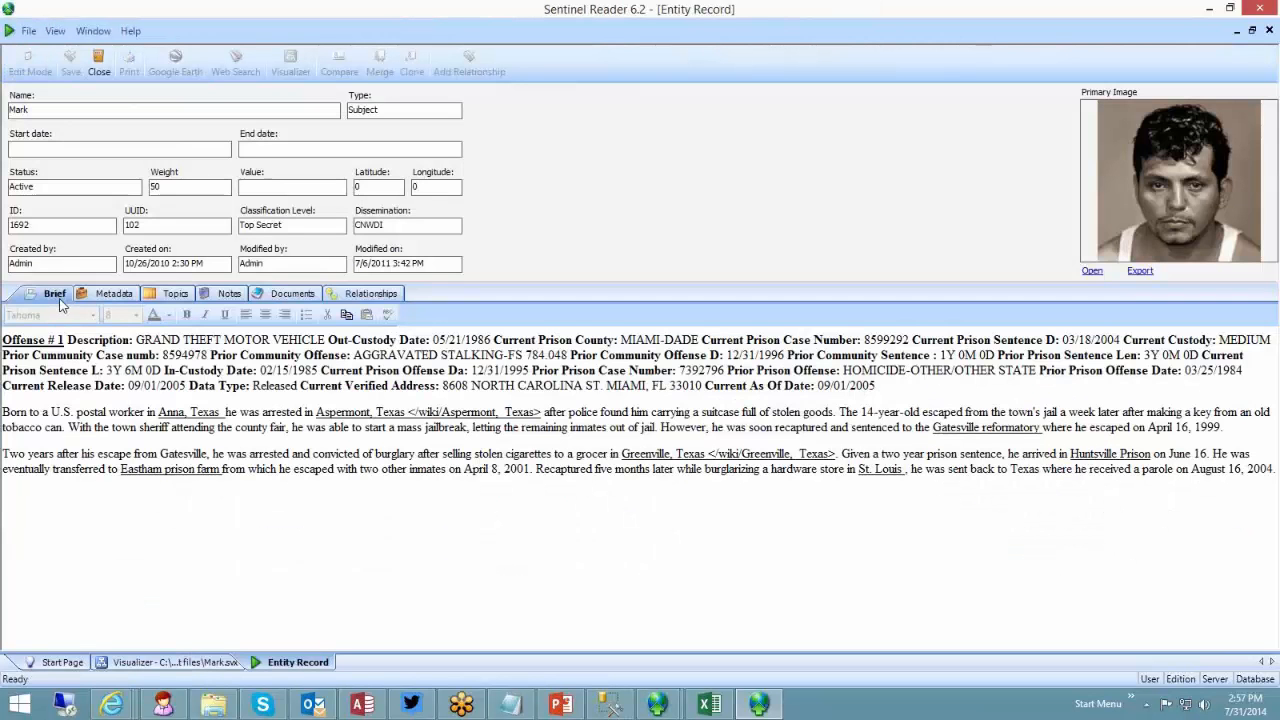
left_click(112, 294)
left_click(284, 295)
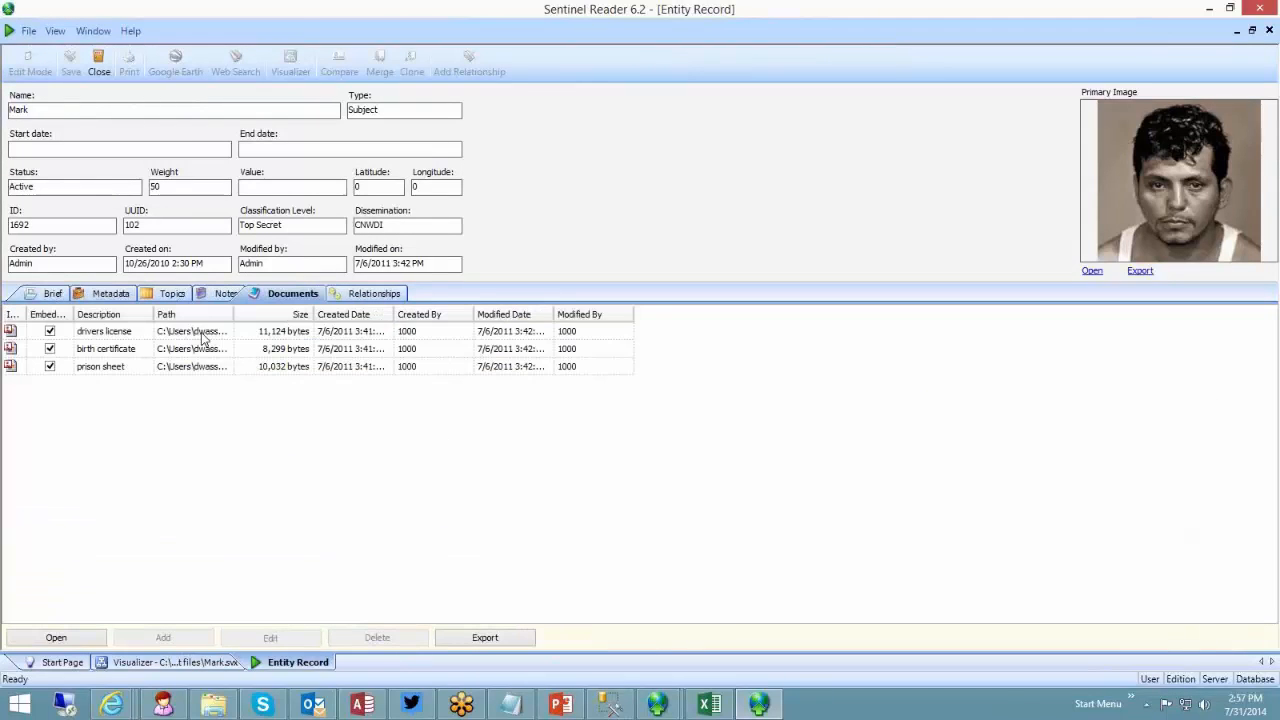
Step: View the subject's drivers license document, close it, and return to the network diagram
double_click(125, 332)
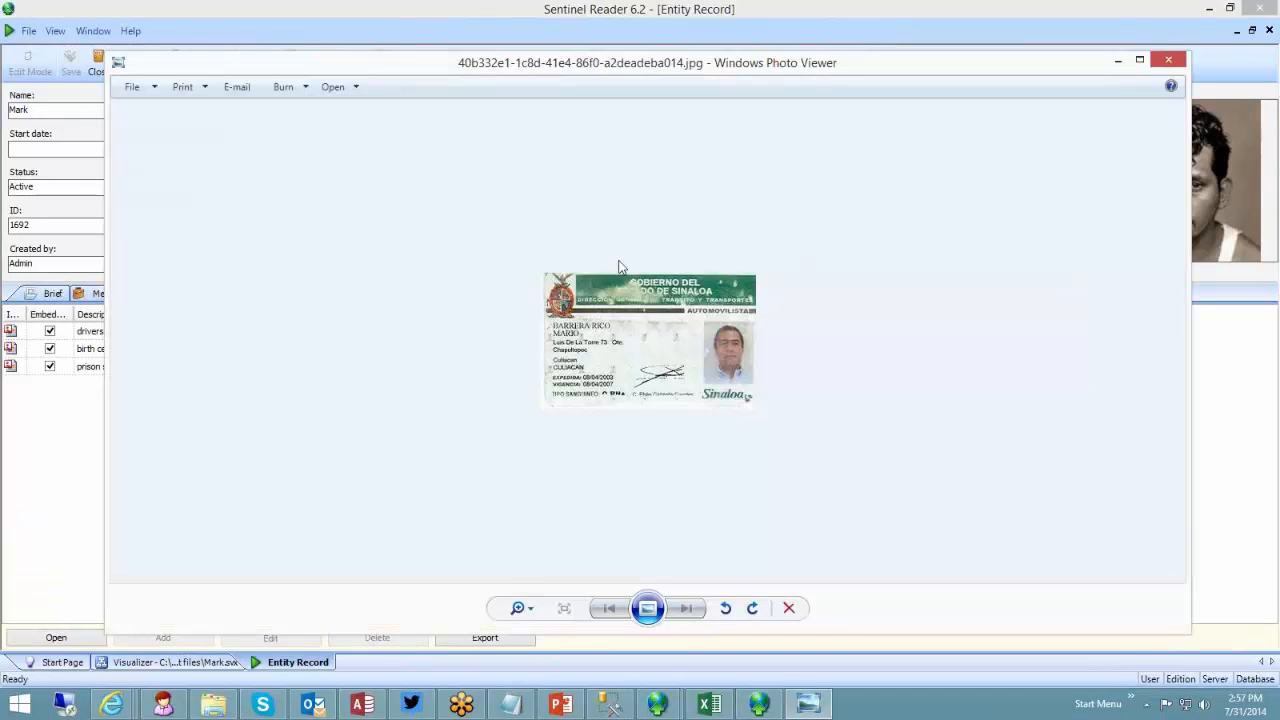
left_click(1168, 61)
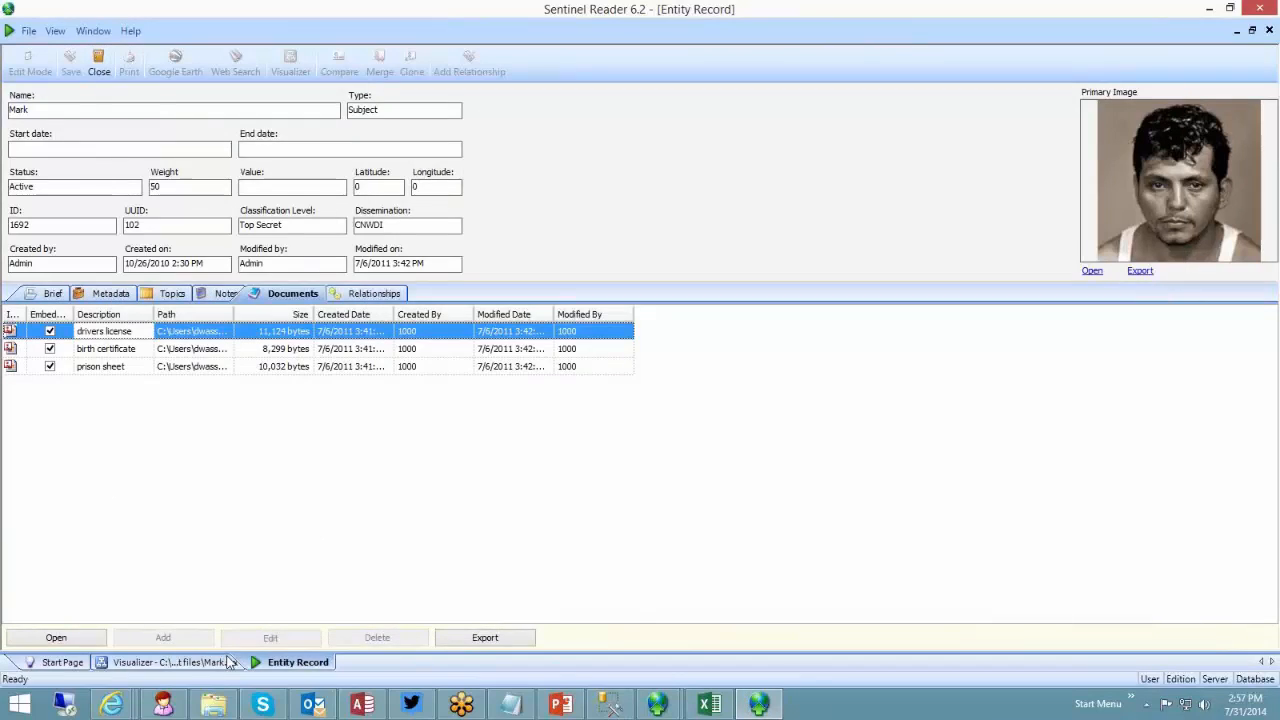
left_click(226, 663)
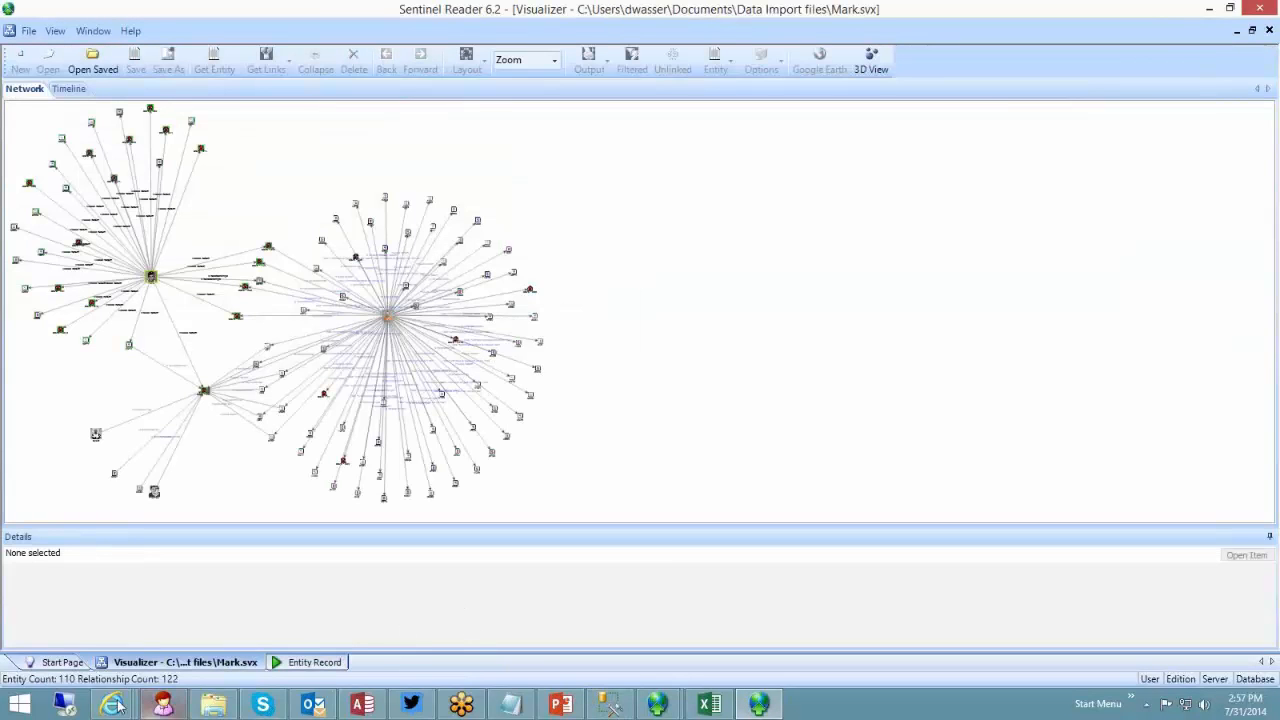
Step: Switch back to the Sentinel Visualizer Reader web page and review its features, limitations and download section
mouse_move(111, 705)
left_click(451, 622)
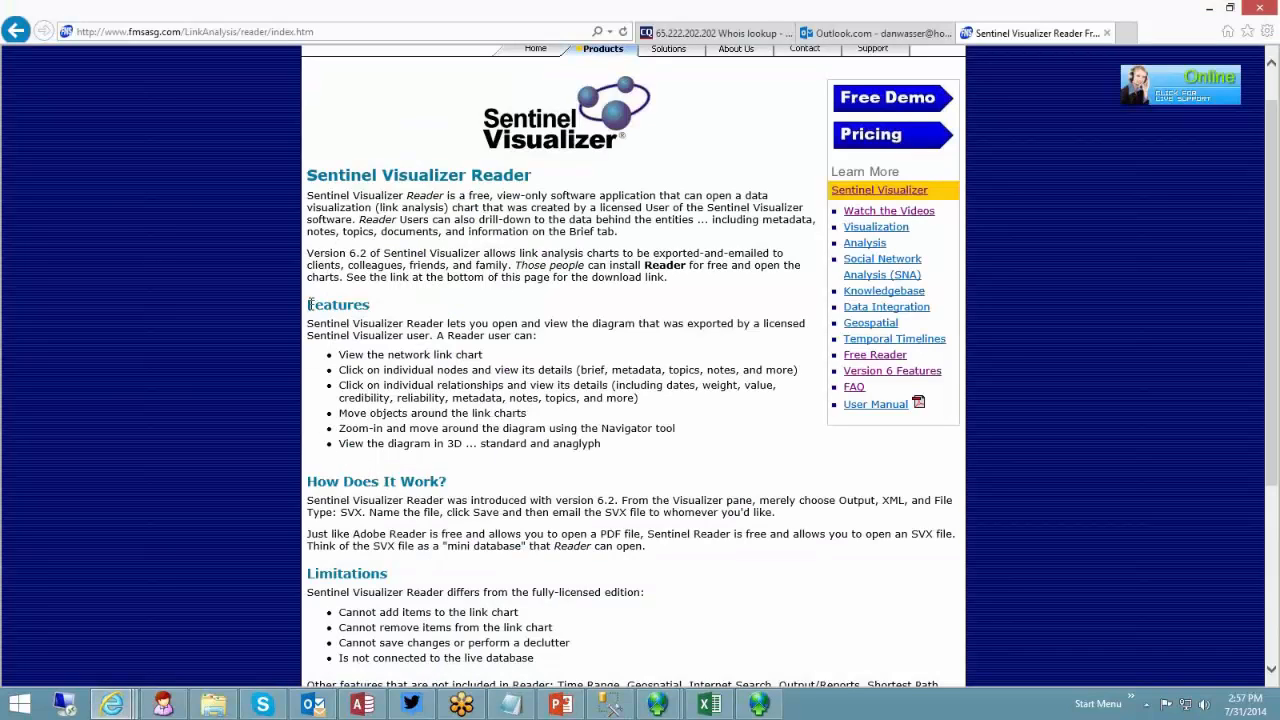
left_click_drag(310, 304, 600, 443)
left_click(489, 415)
scroll(487, 413, "down", 1)
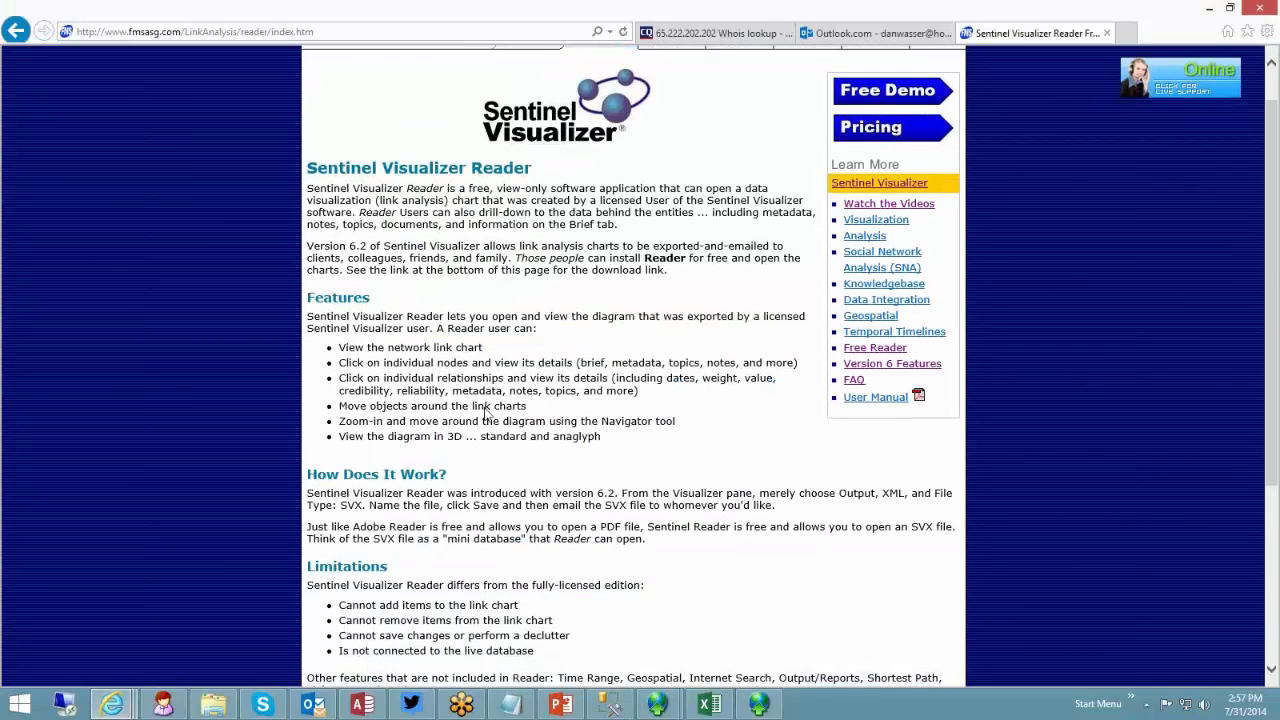
scroll(487, 413, "down", 3)
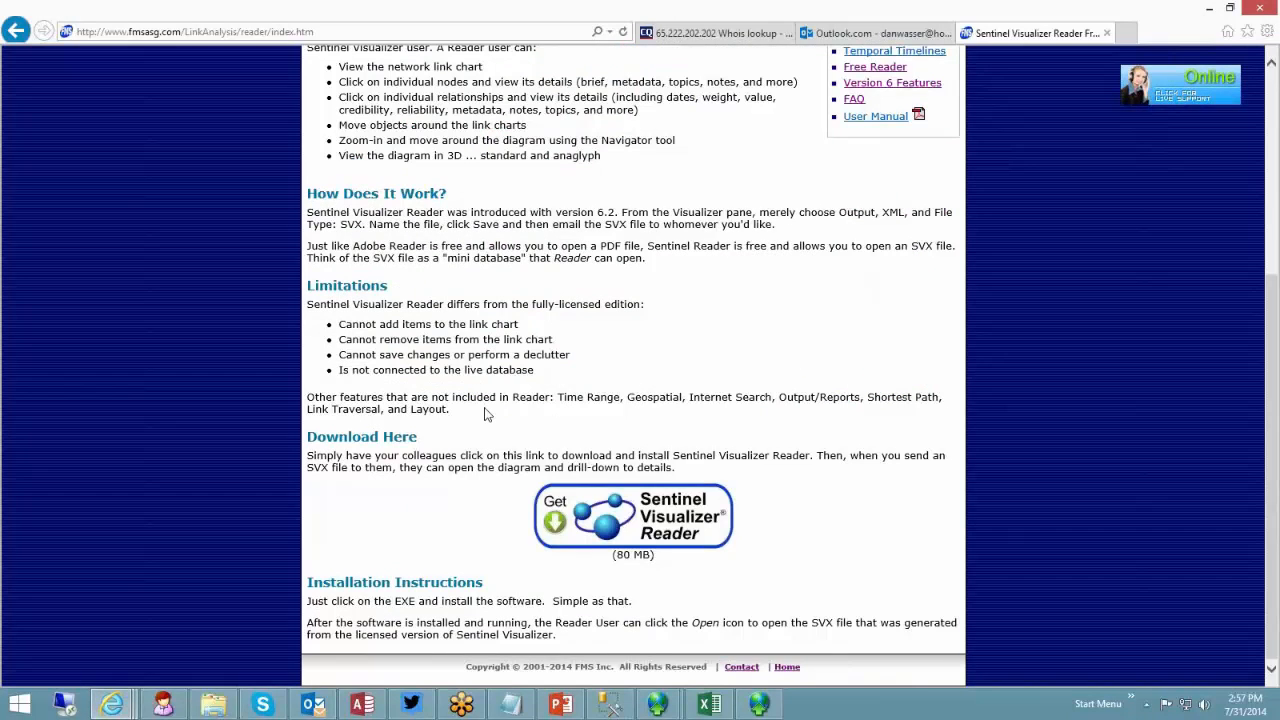
scroll(487, 408, "up", 3)
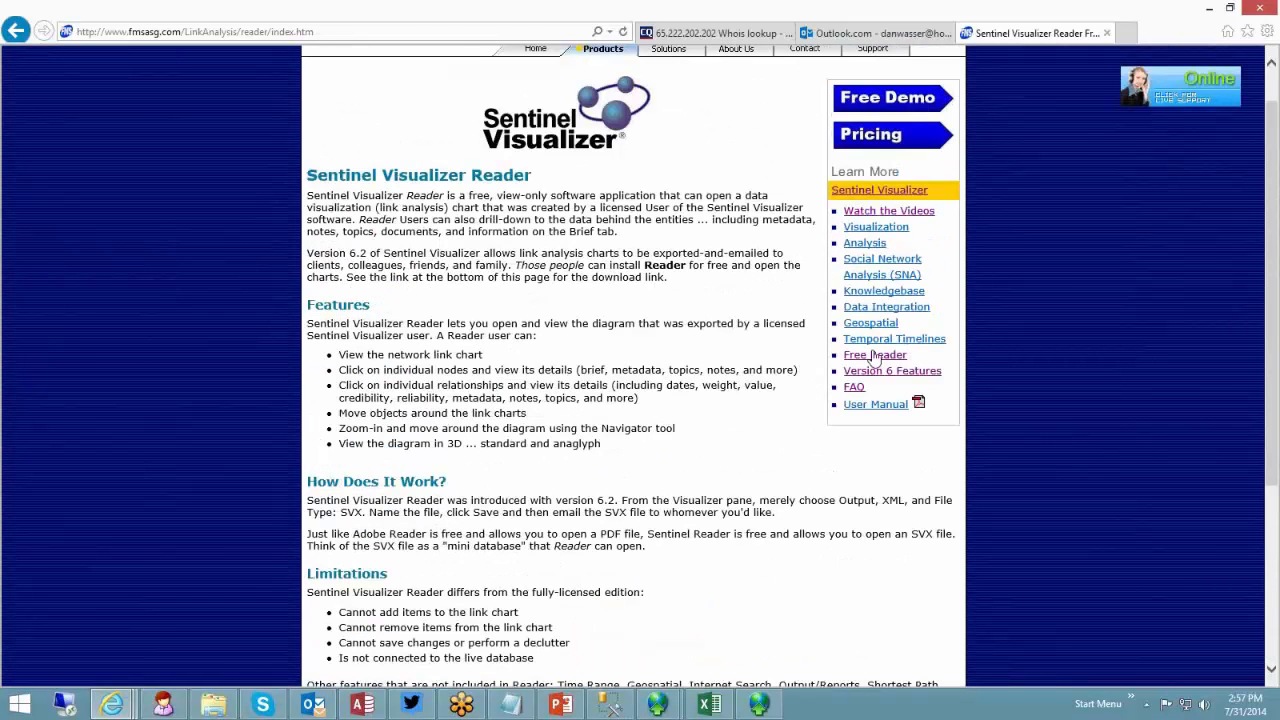